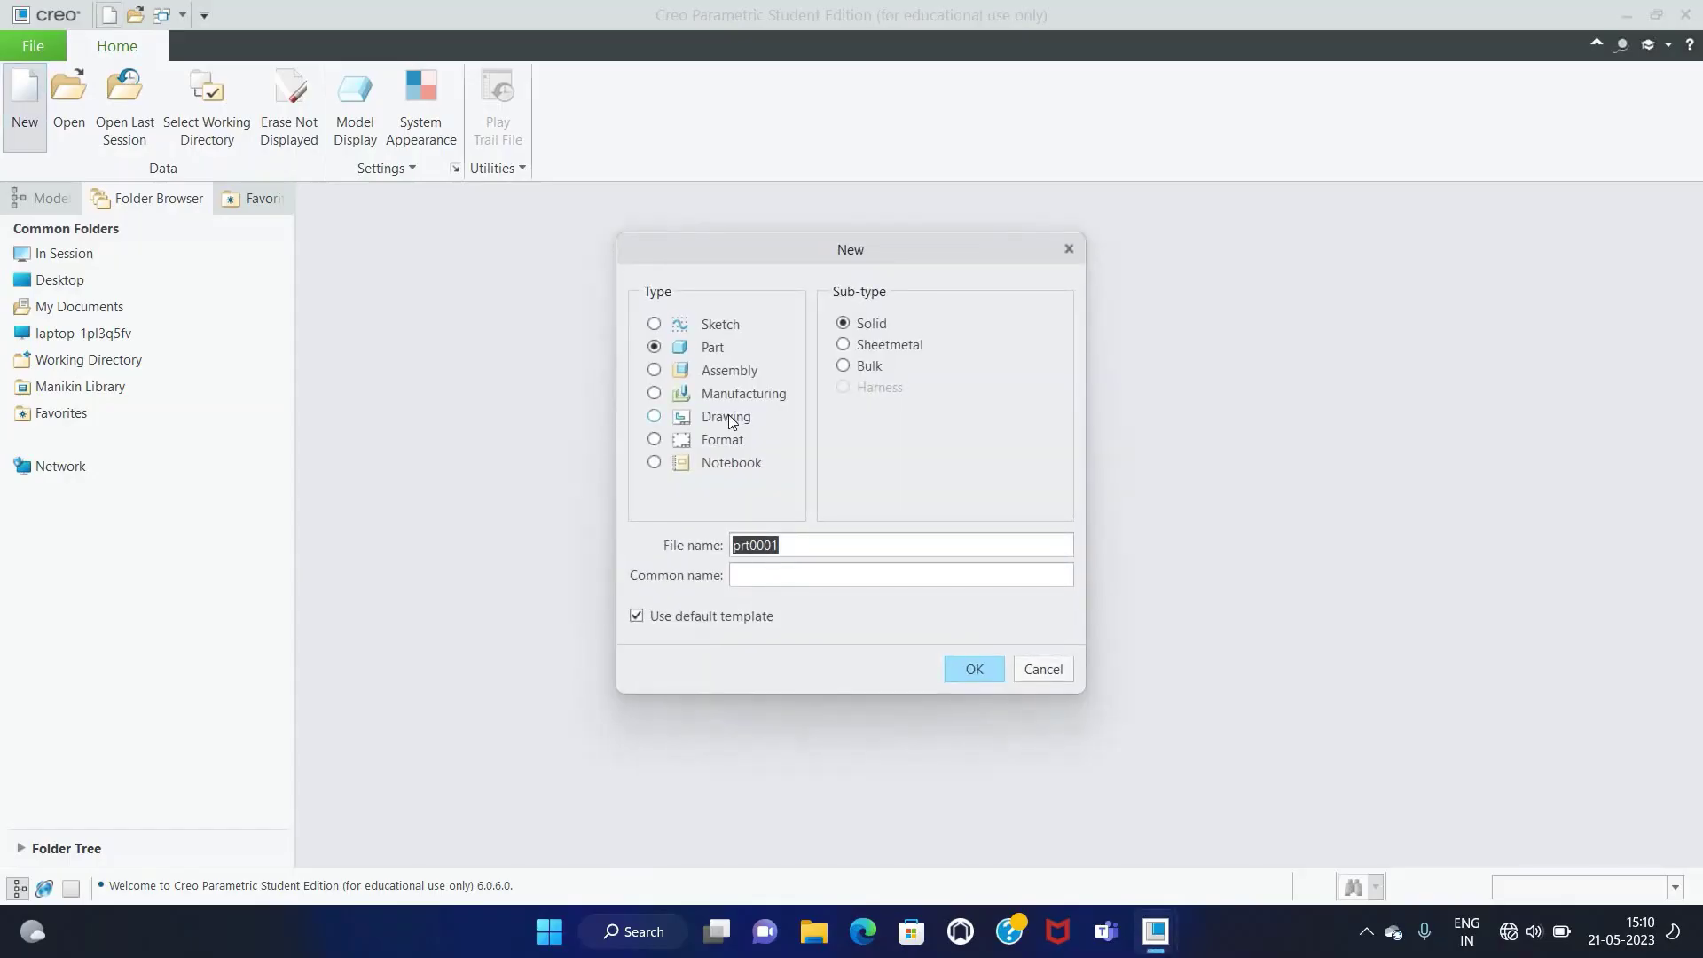
Step: Create a new drawing named SHEET_METAL_CLAMP without the default template
left_click(729, 420)
left_click(720, 618)
double_click(781, 548)
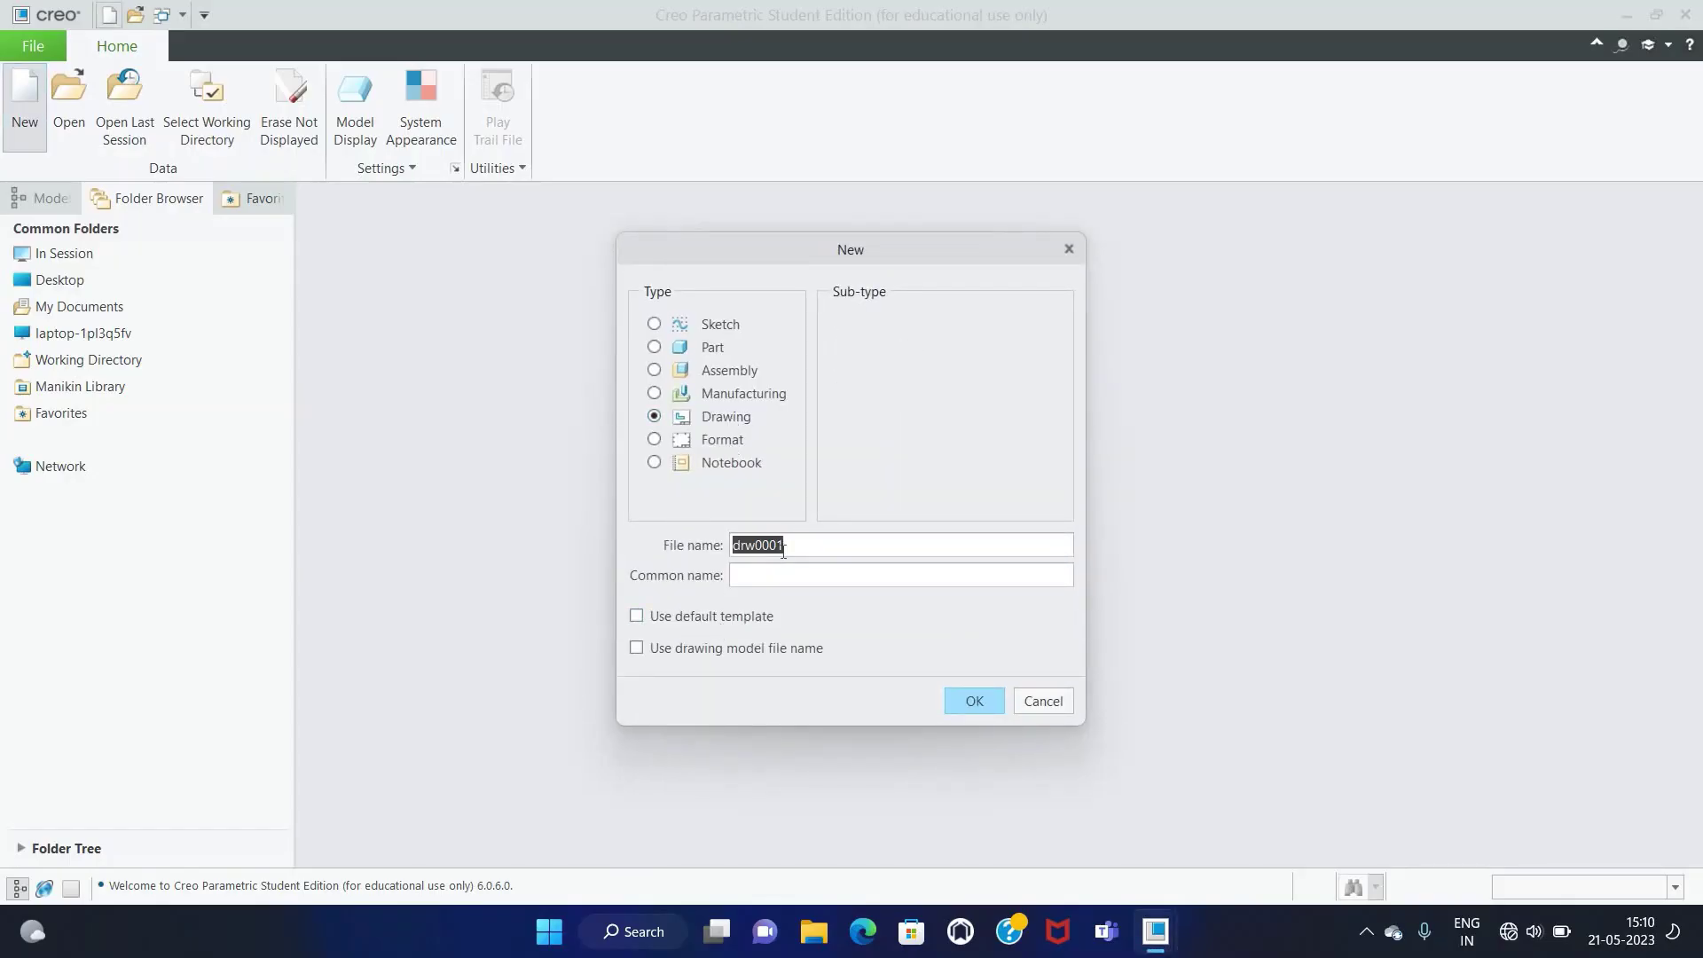
type("S")
key("BackSpace")
type("Sheet_")
type("Metal_Clamp")
key("Return")
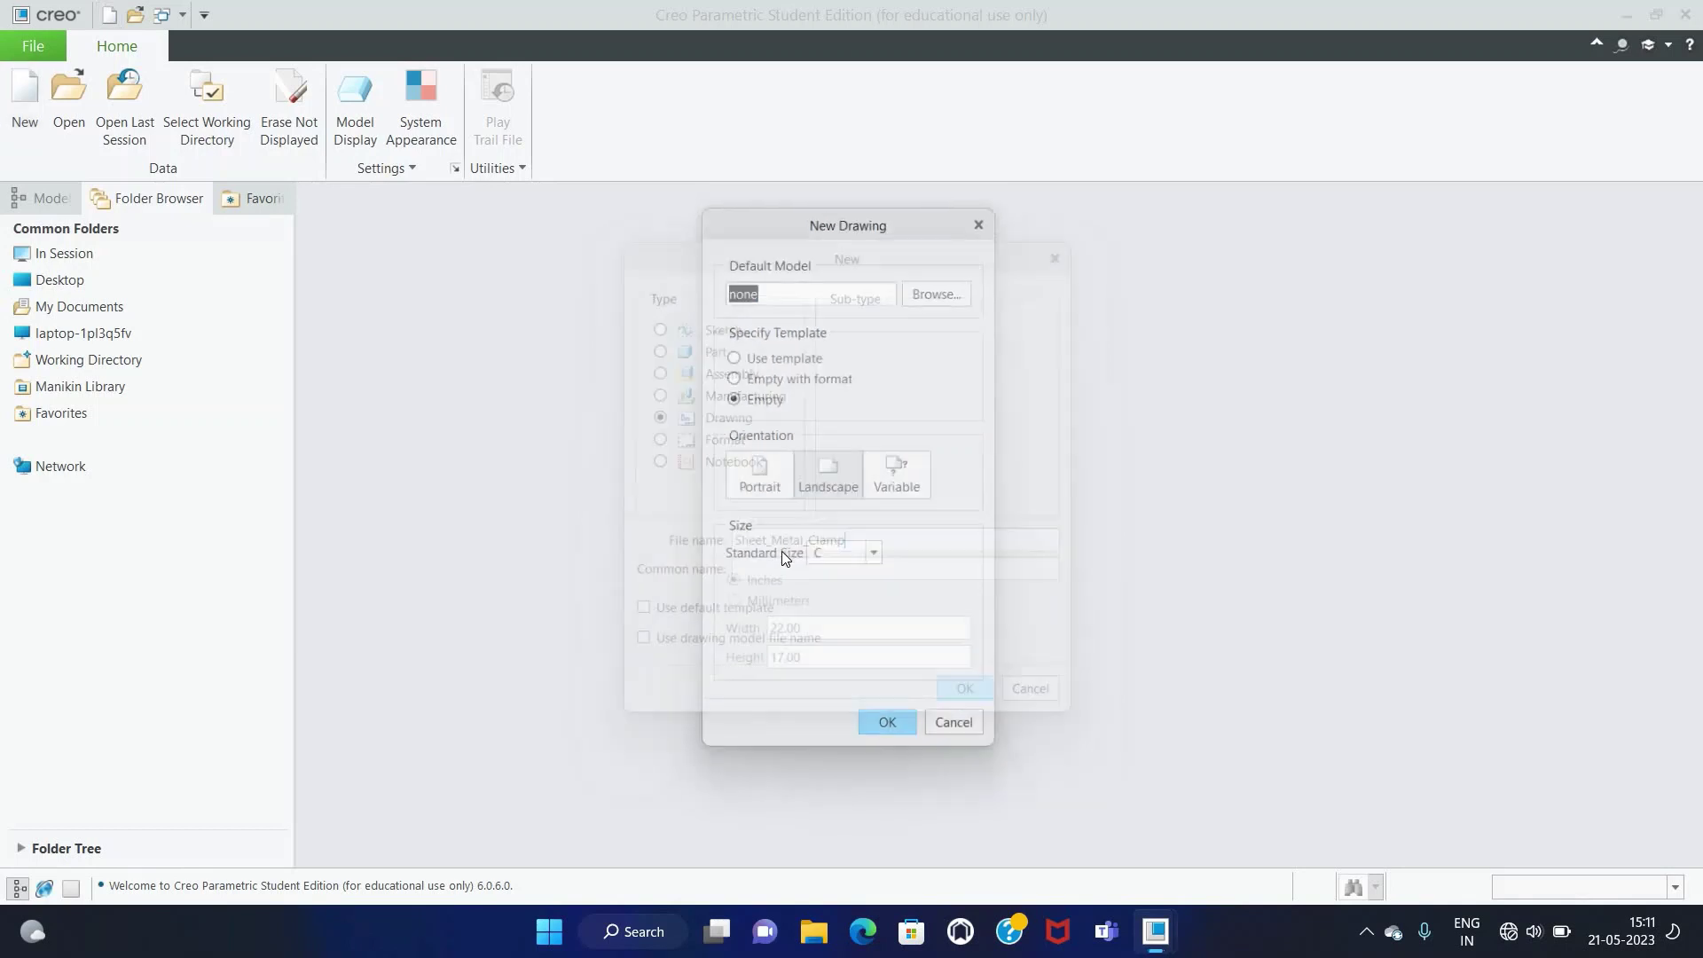
Step: Choose an empty sheet with the sheet_format_1.frm format from the Sheet Metal folder
left_click(829, 379)
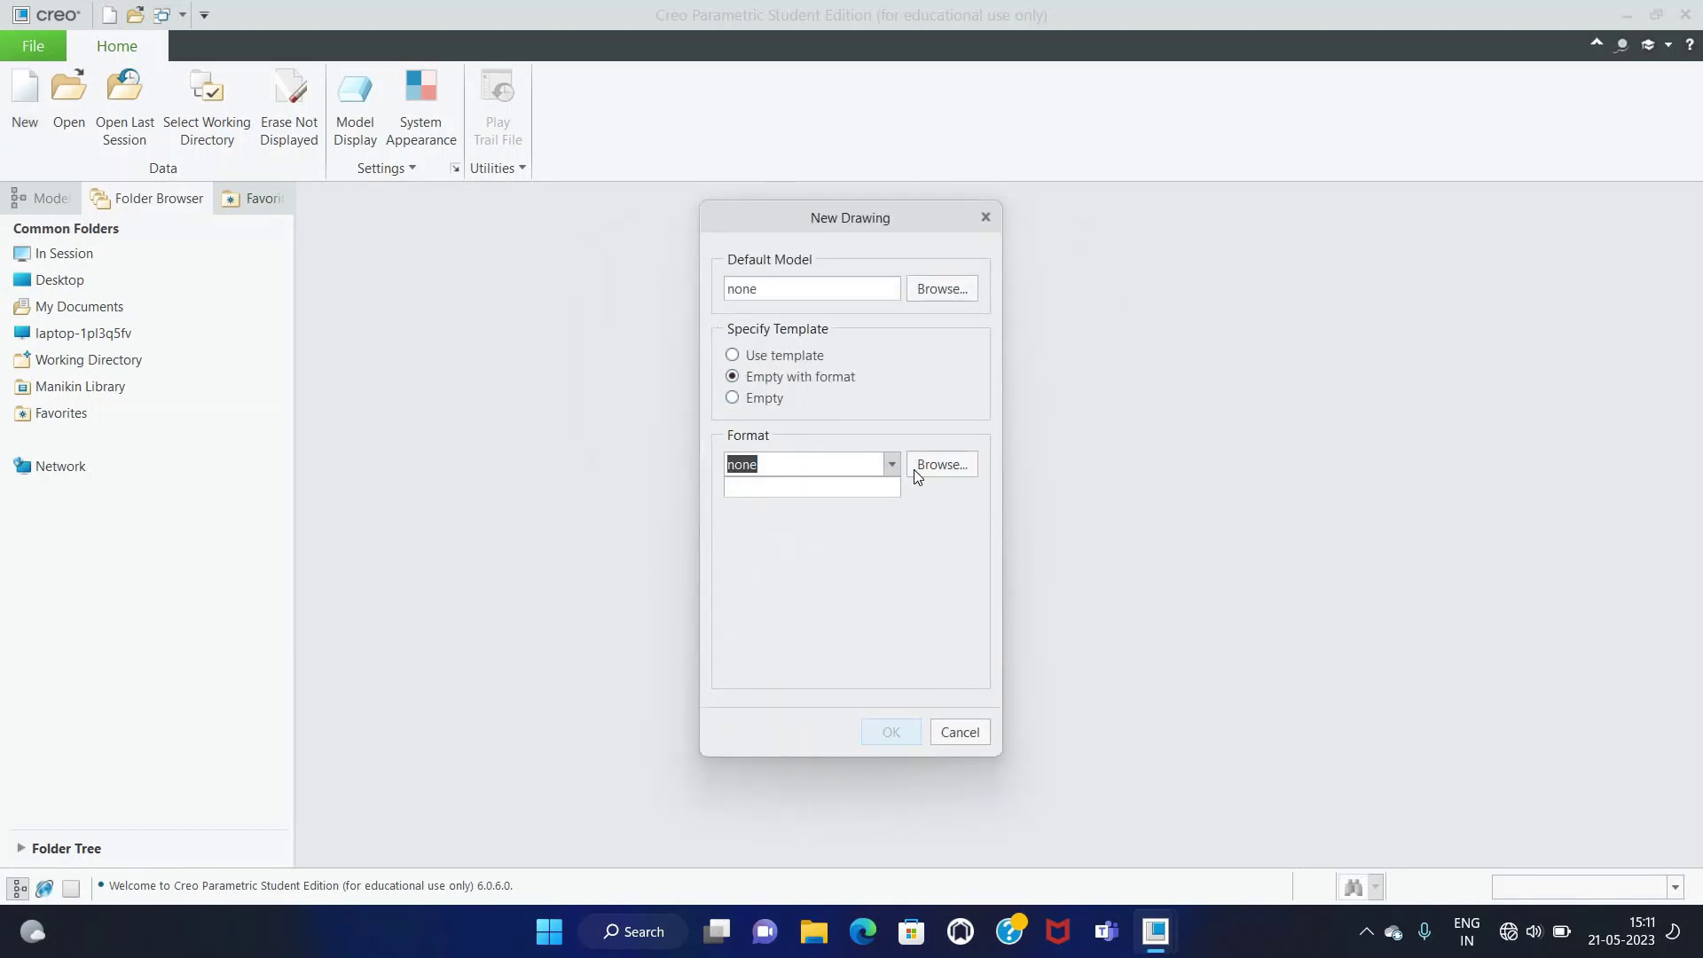
left_click(916, 469)
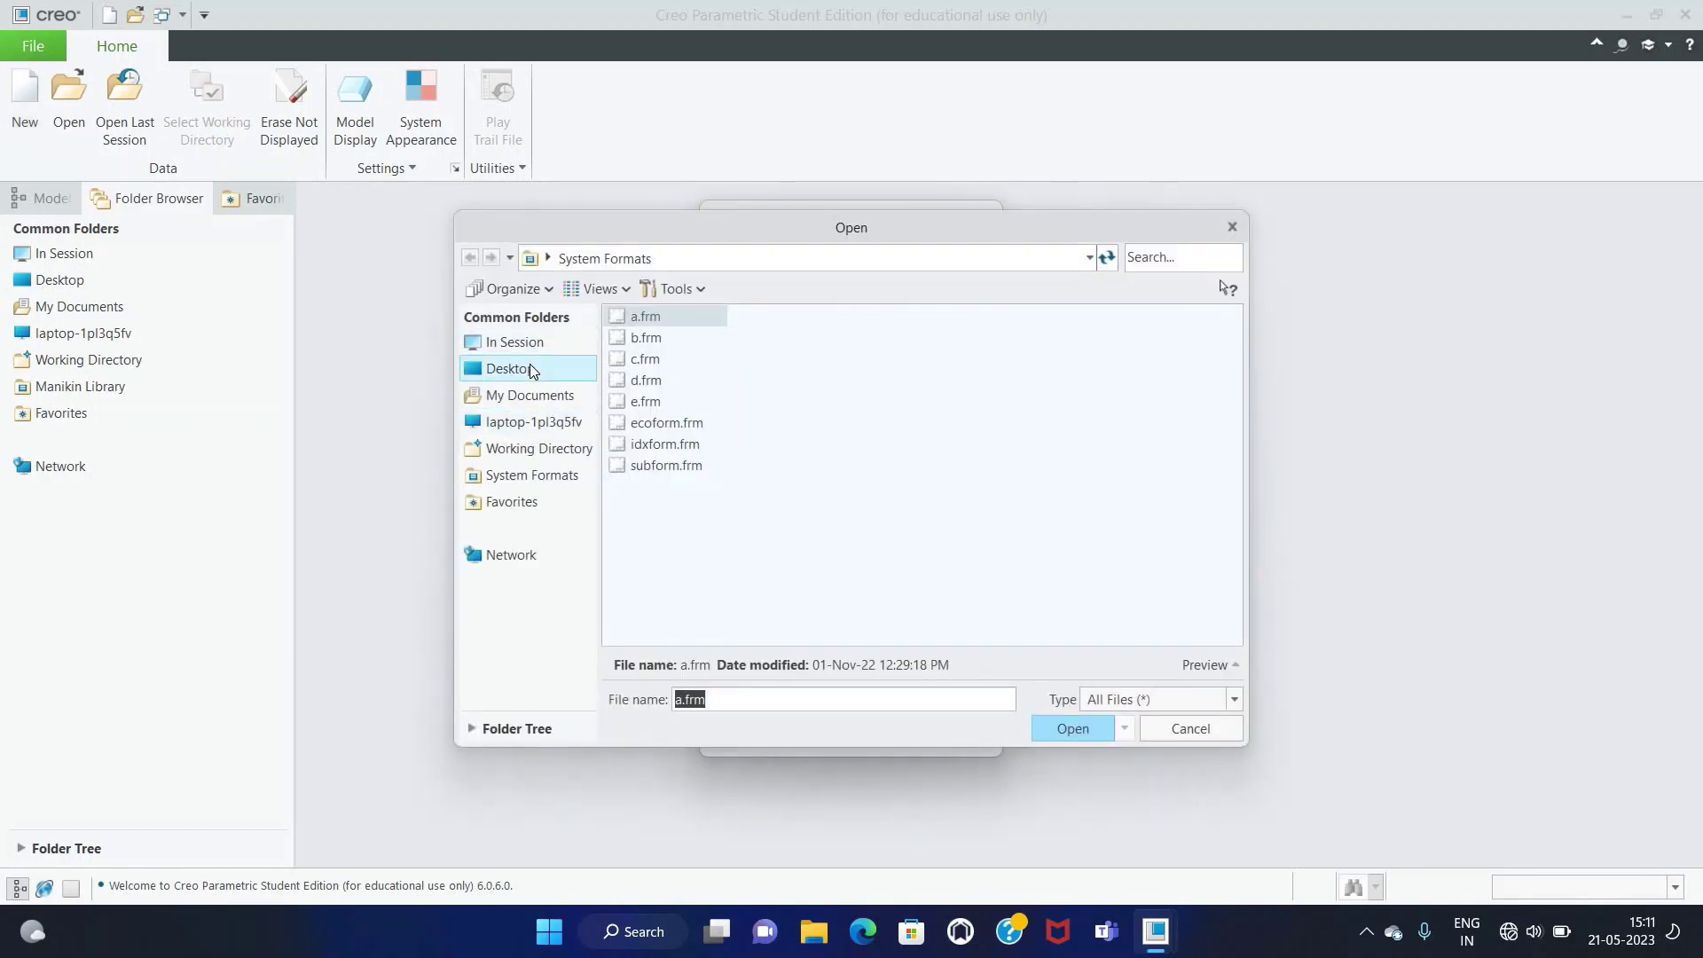
left_click(530, 366)
double_click(660, 318)
double_click(679, 398)
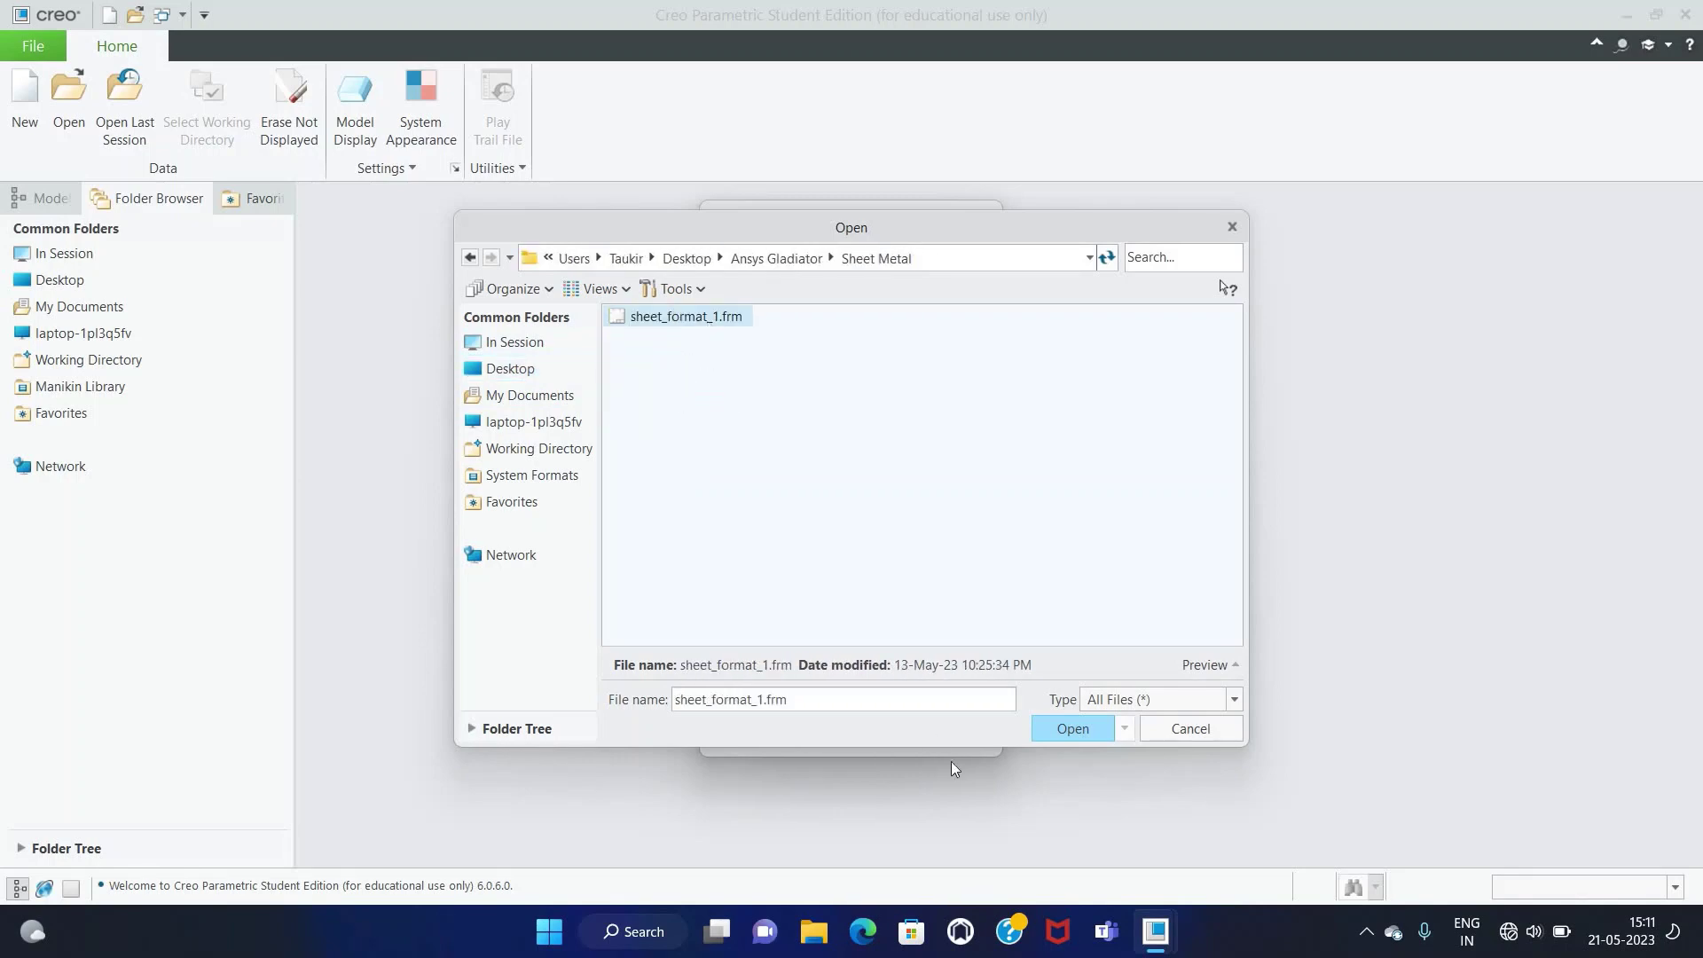
left_click(1040, 734)
Step: Confirm the blank formatted sheet and add clamp.prt as the drawing model
left_click(907, 731)
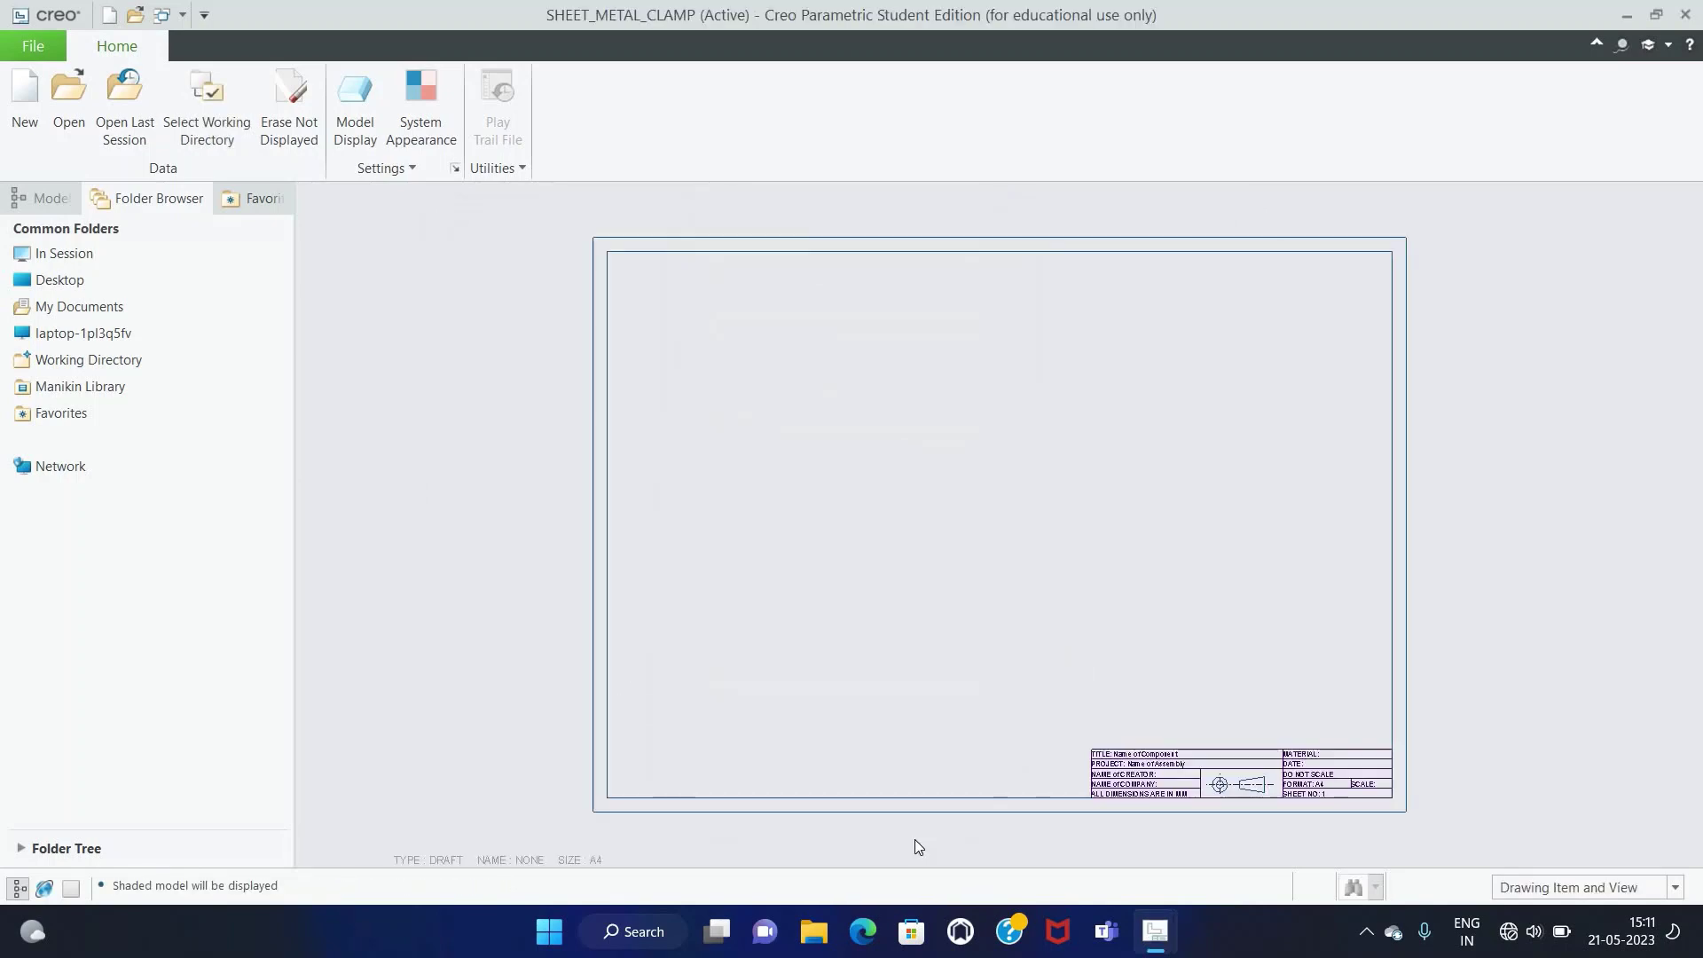
left_click(494, 146)
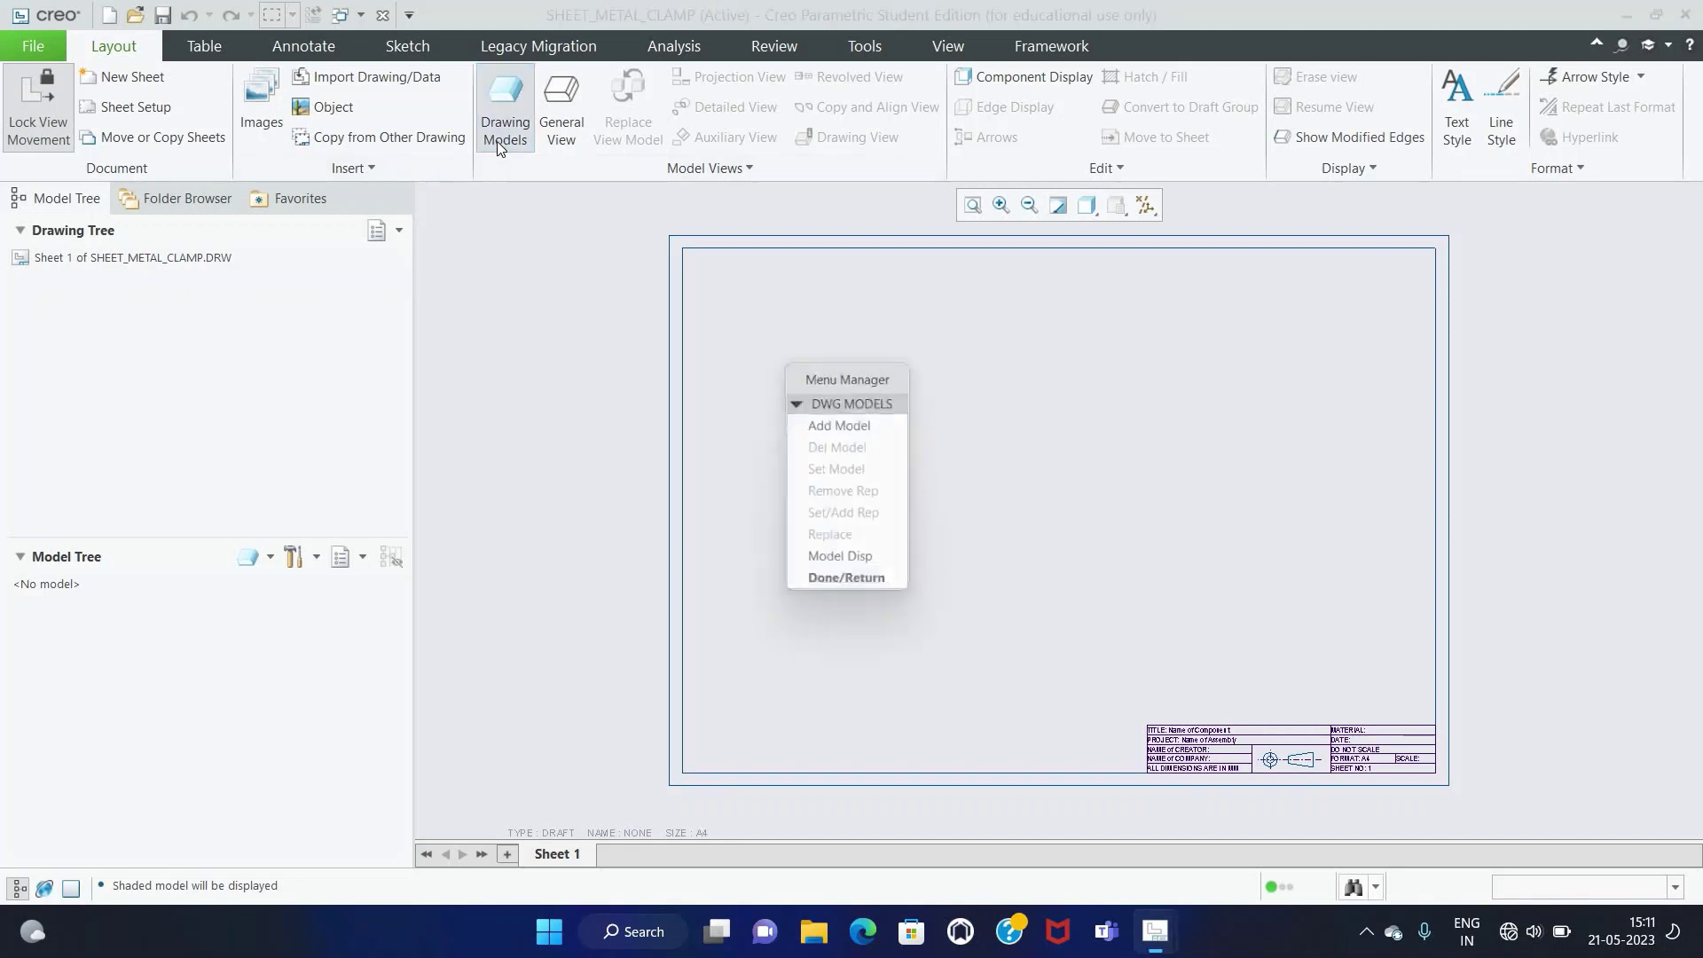
left_click(852, 420)
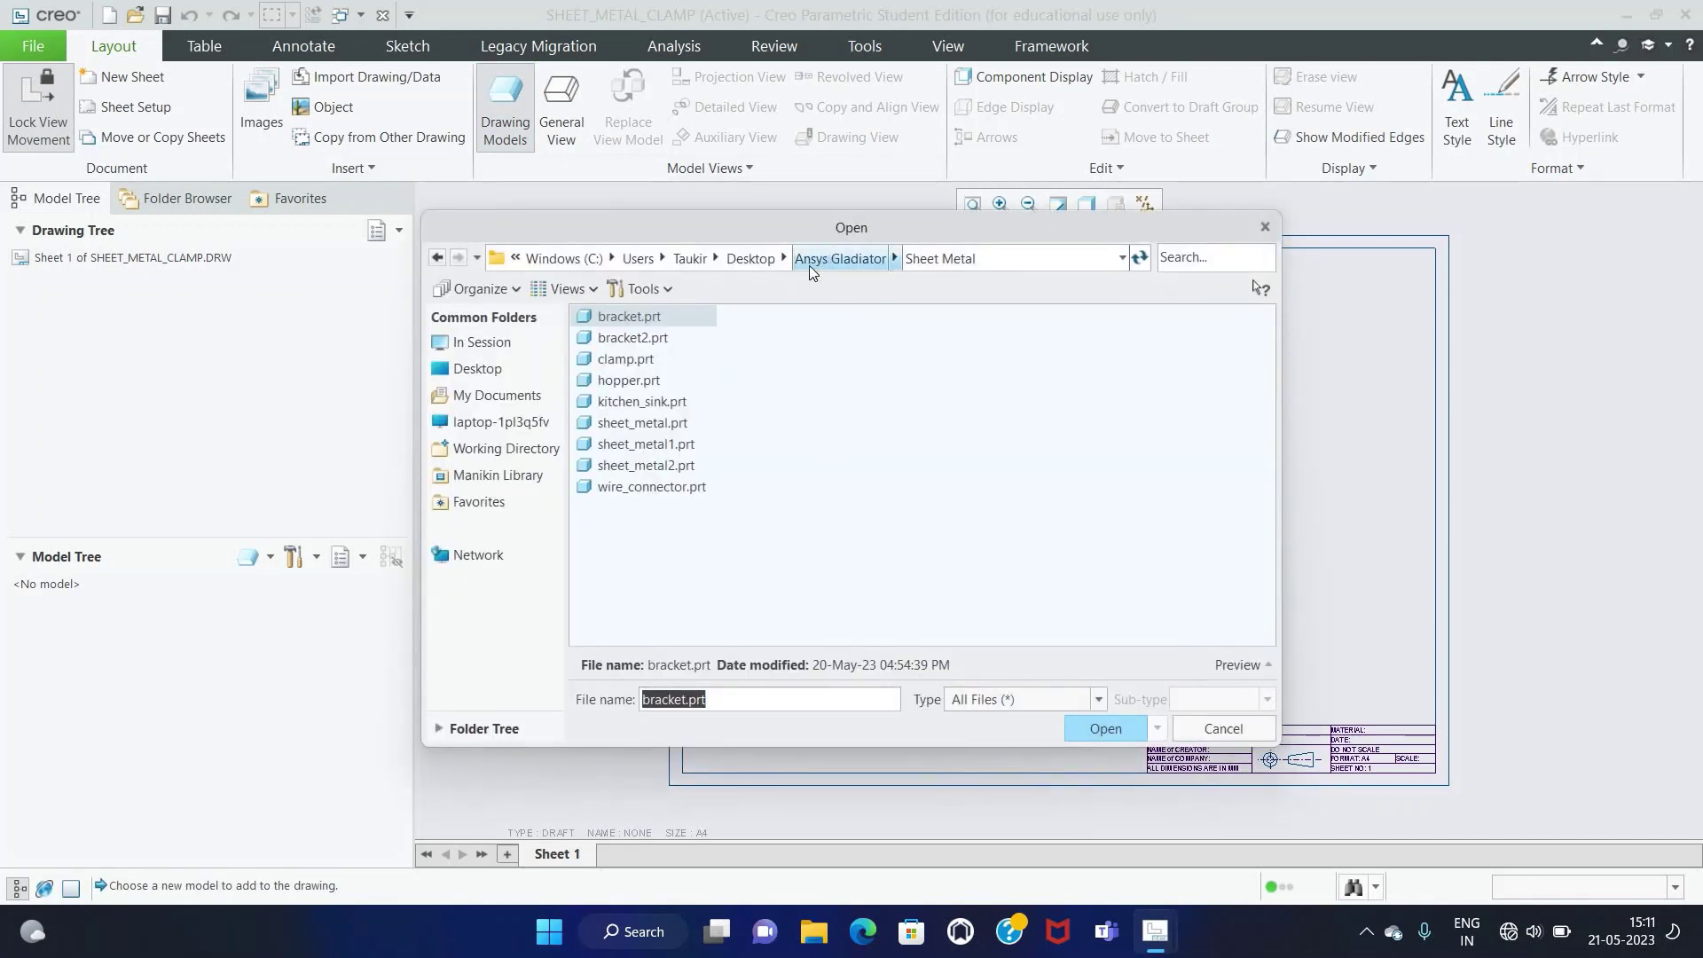
left_click(638, 361)
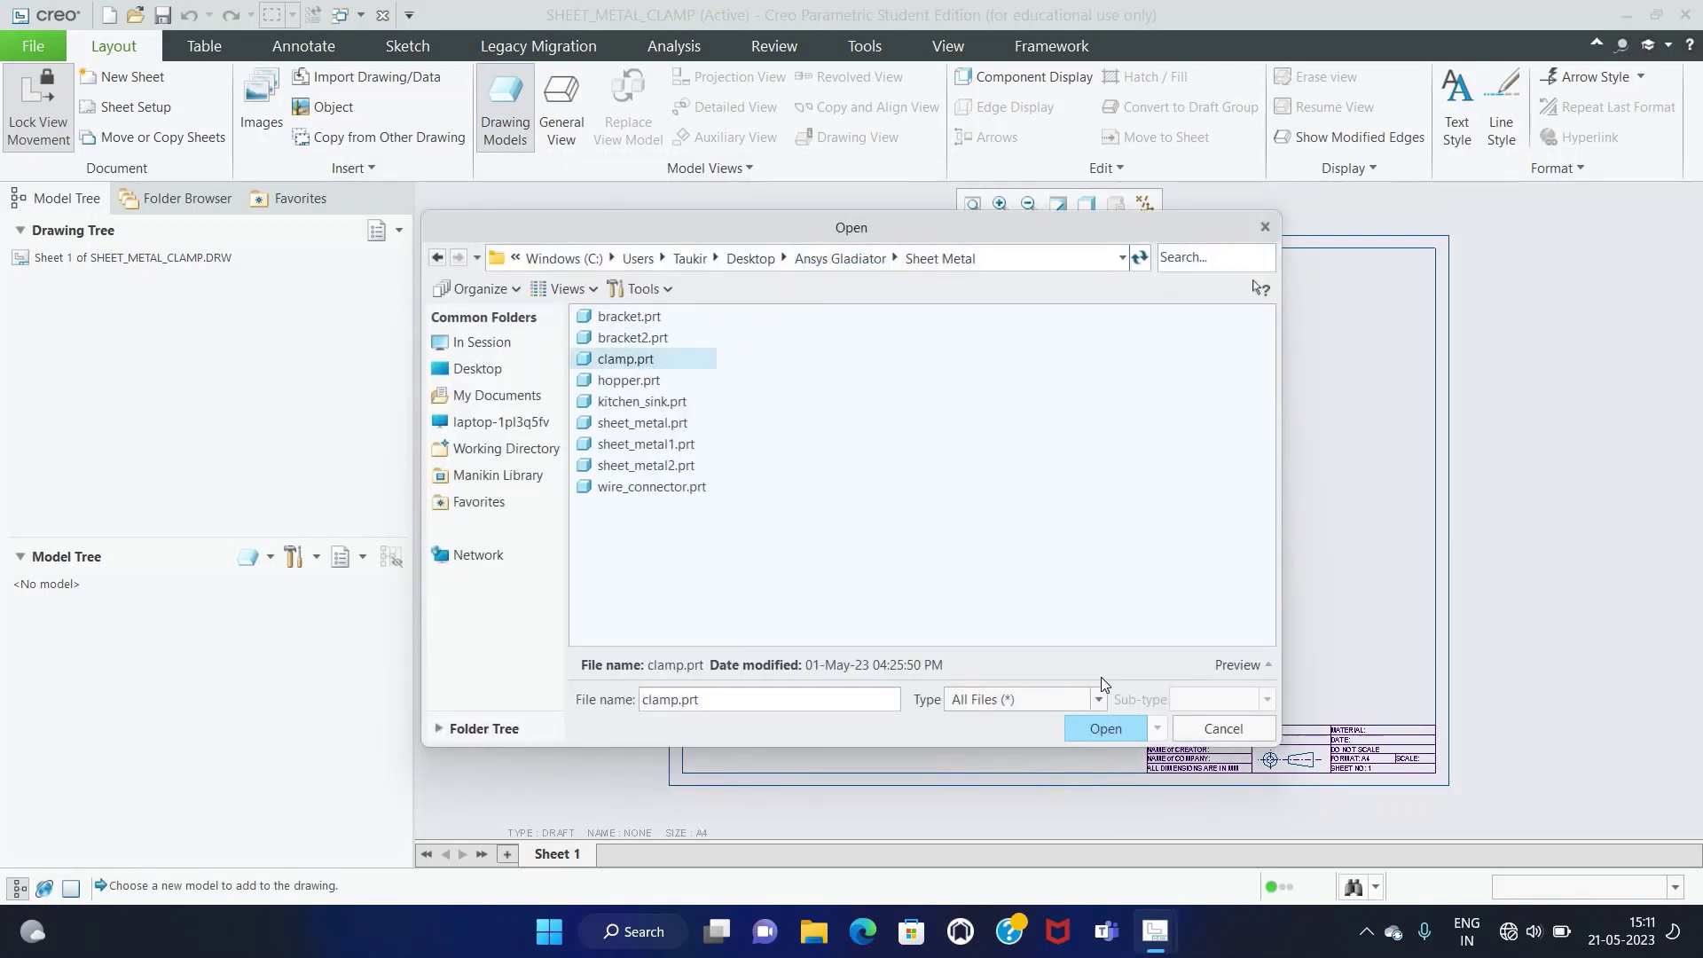
left_click(1123, 729)
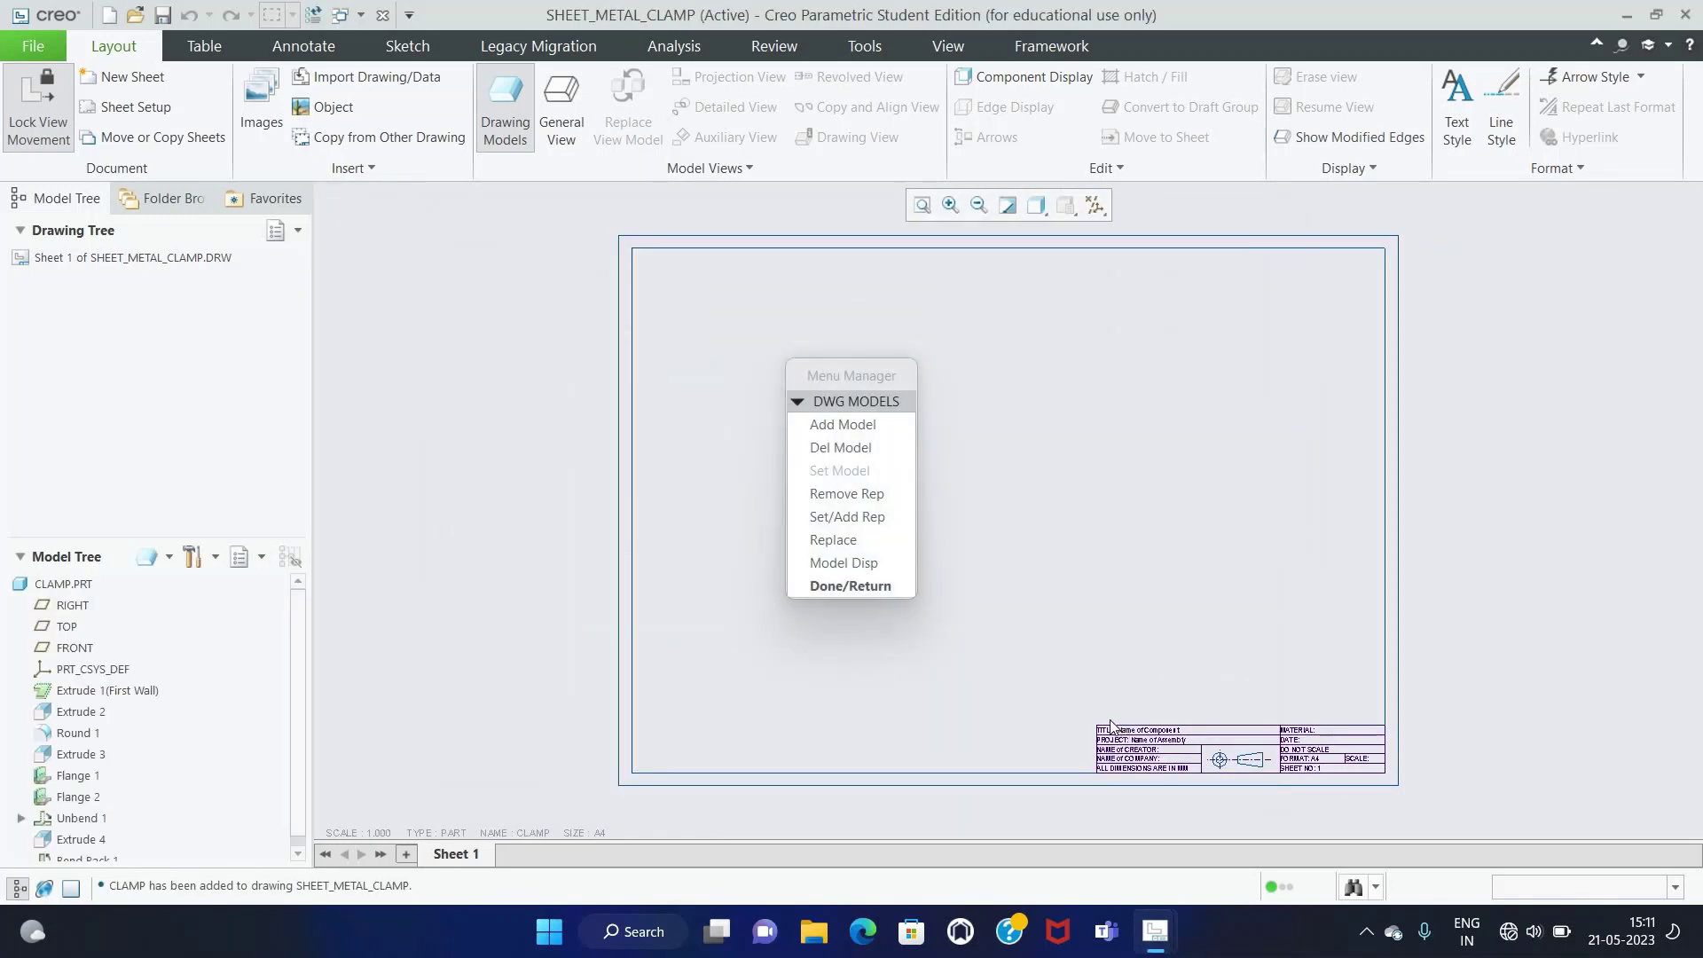
left_click(875, 587)
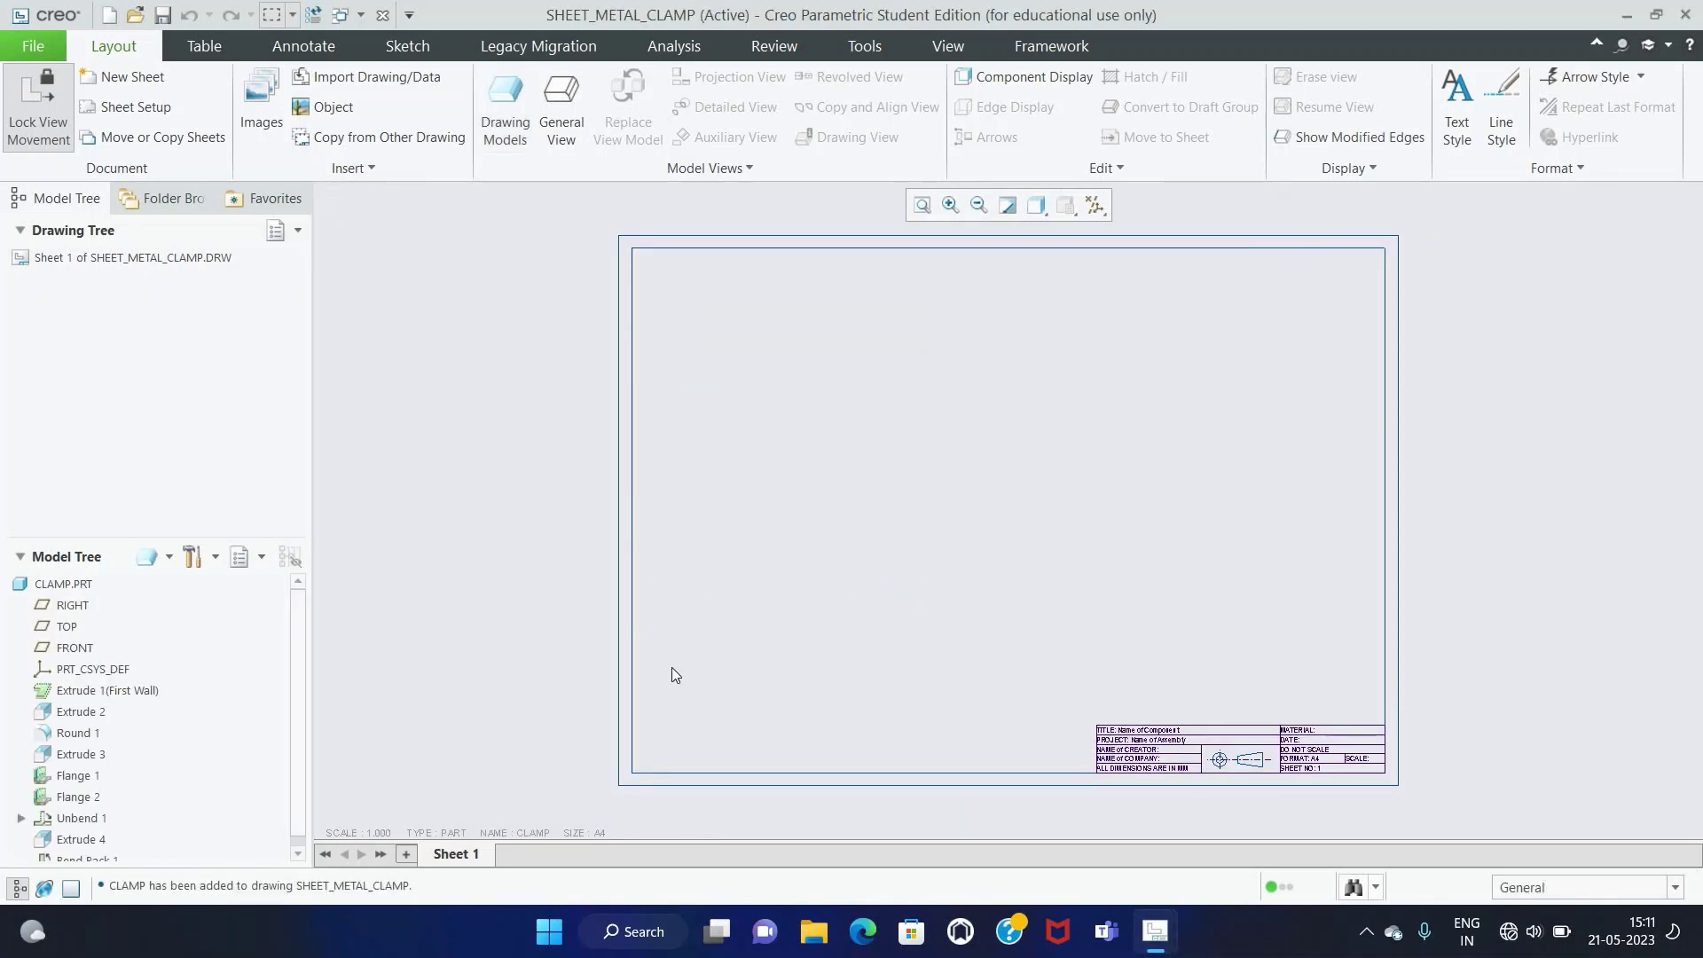
Step: Place a general view of the clamp, trying FRONT then LEFT orientations
left_click(539, 141)
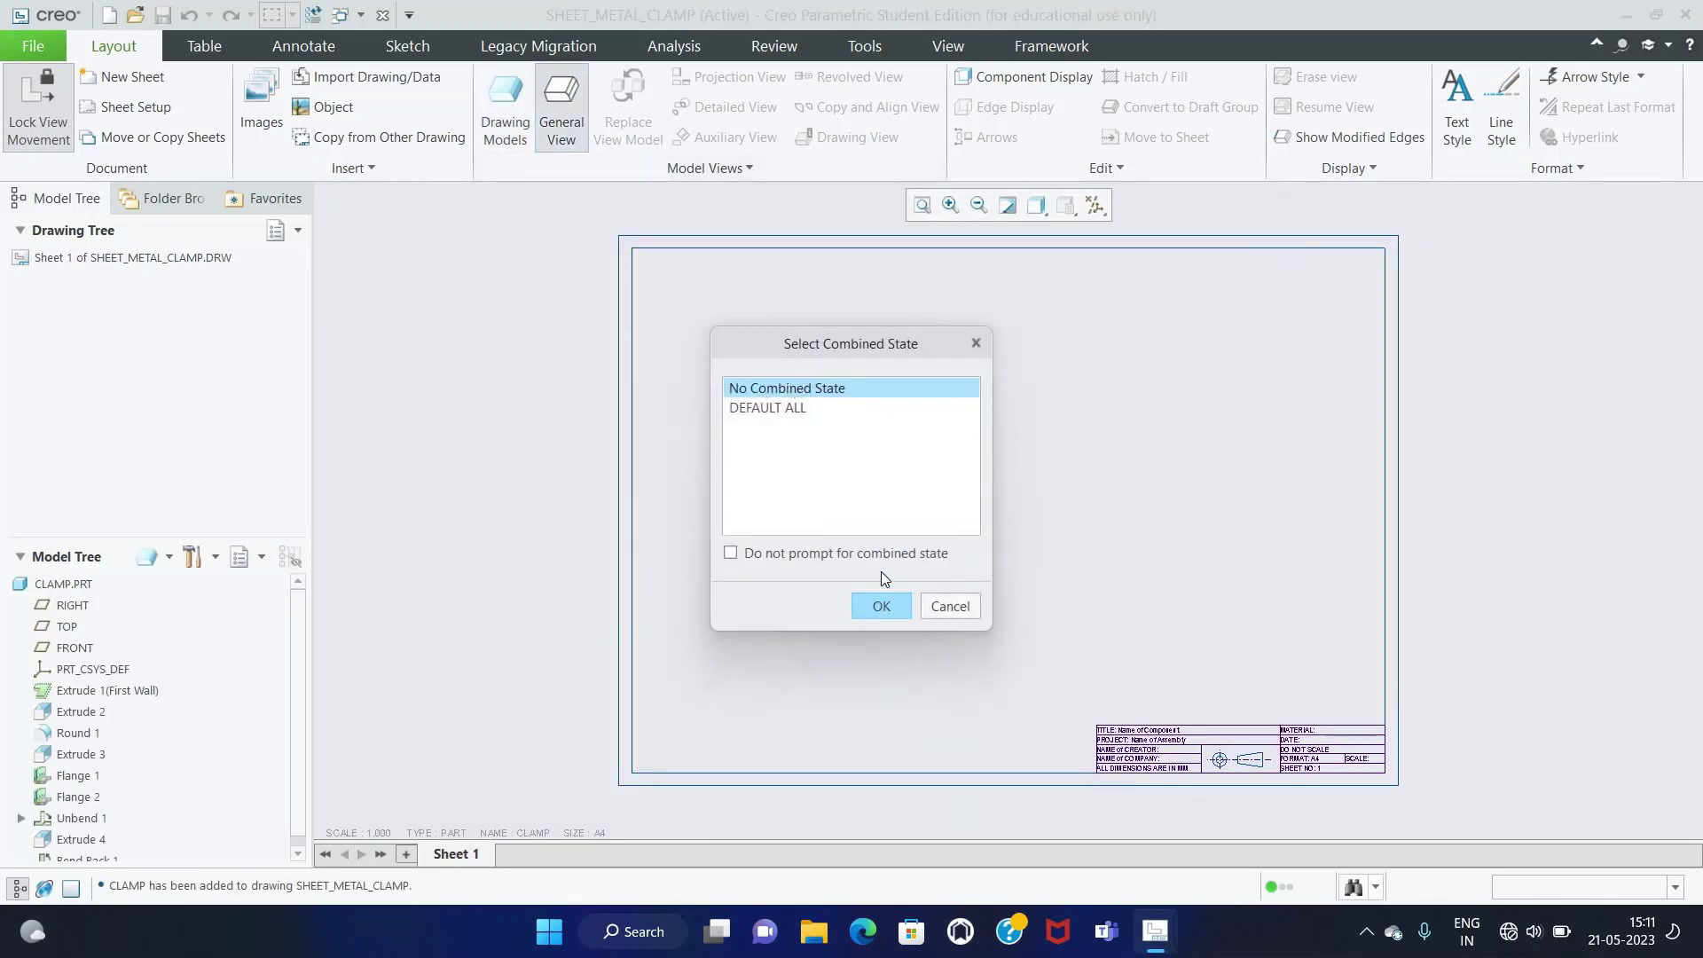
left_click(880, 605)
left_click(805, 385)
left_click_drag(810, 246, 1263, 262)
scroll(975, 372, "down", 1)
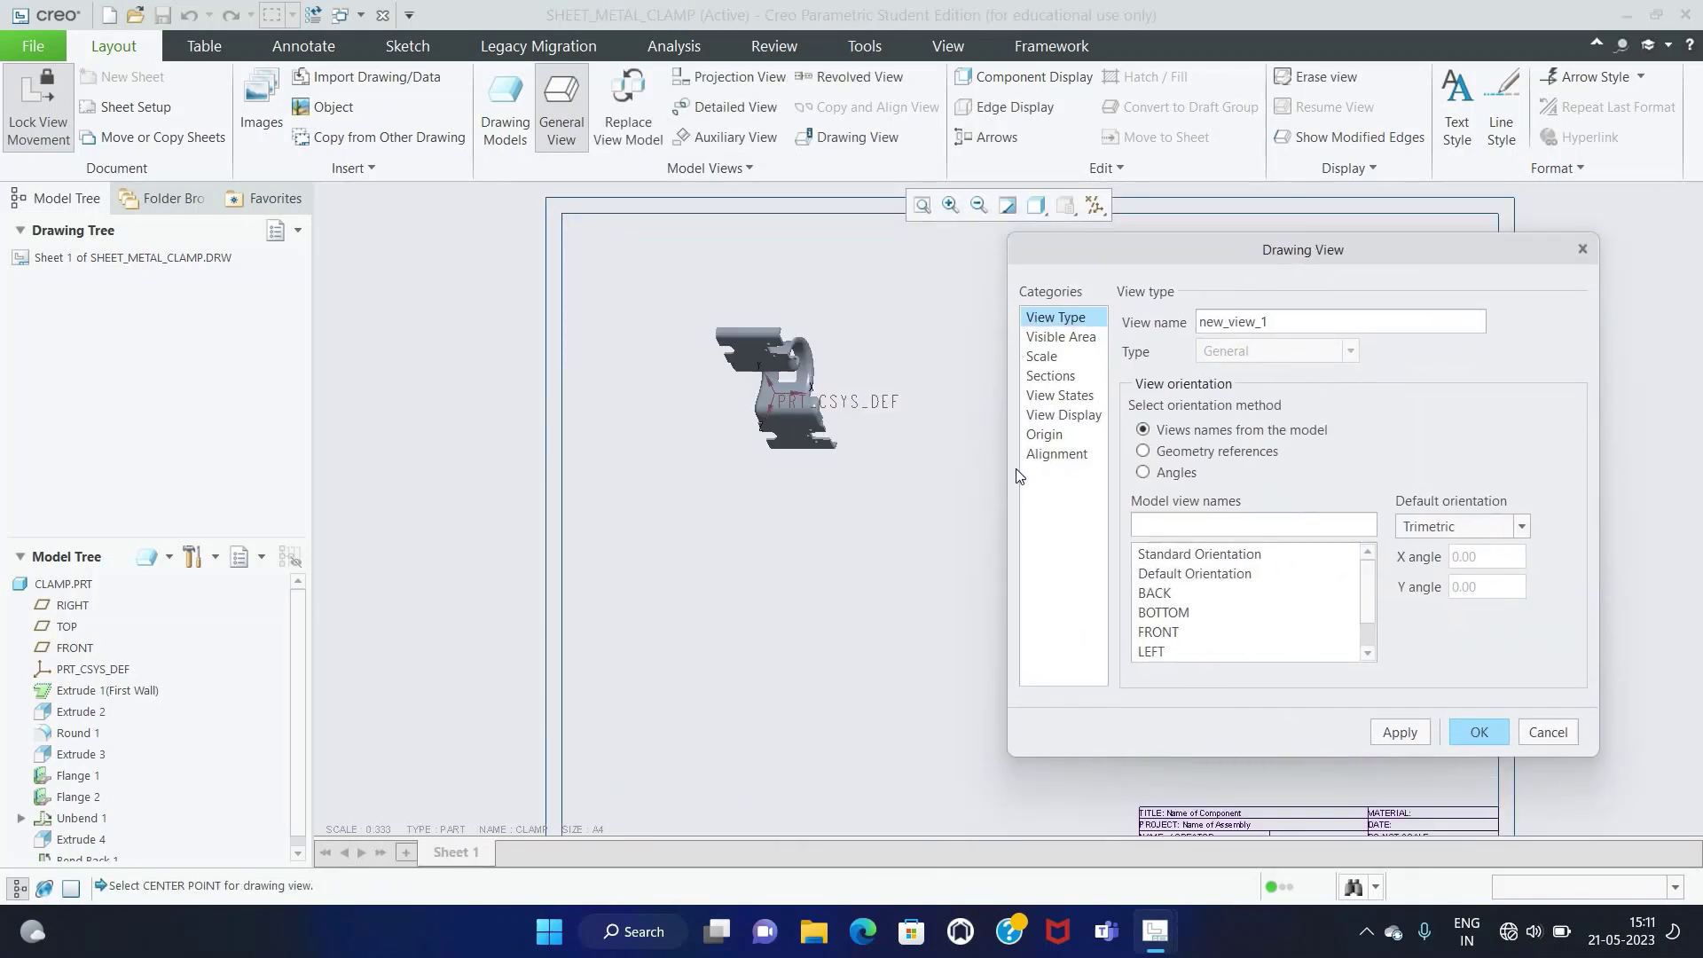
left_click(1162, 632)
left_click(1384, 734)
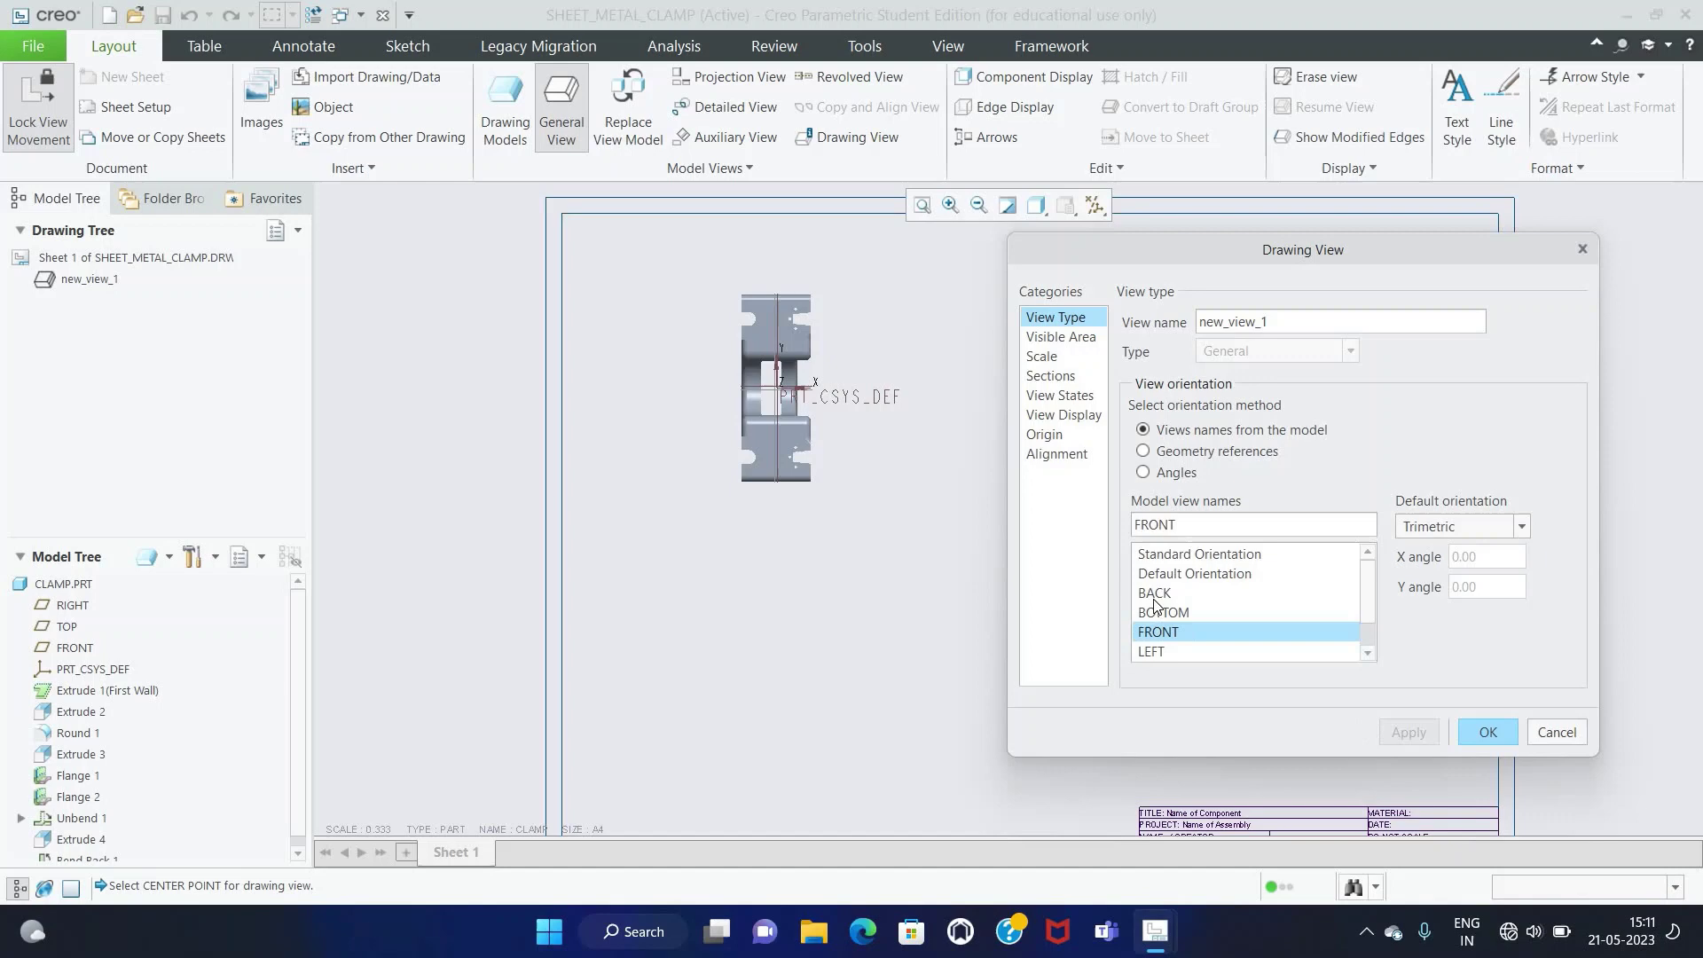
left_click(1153, 651)
left_click(1407, 732)
scroll(1193, 630, "down", 1)
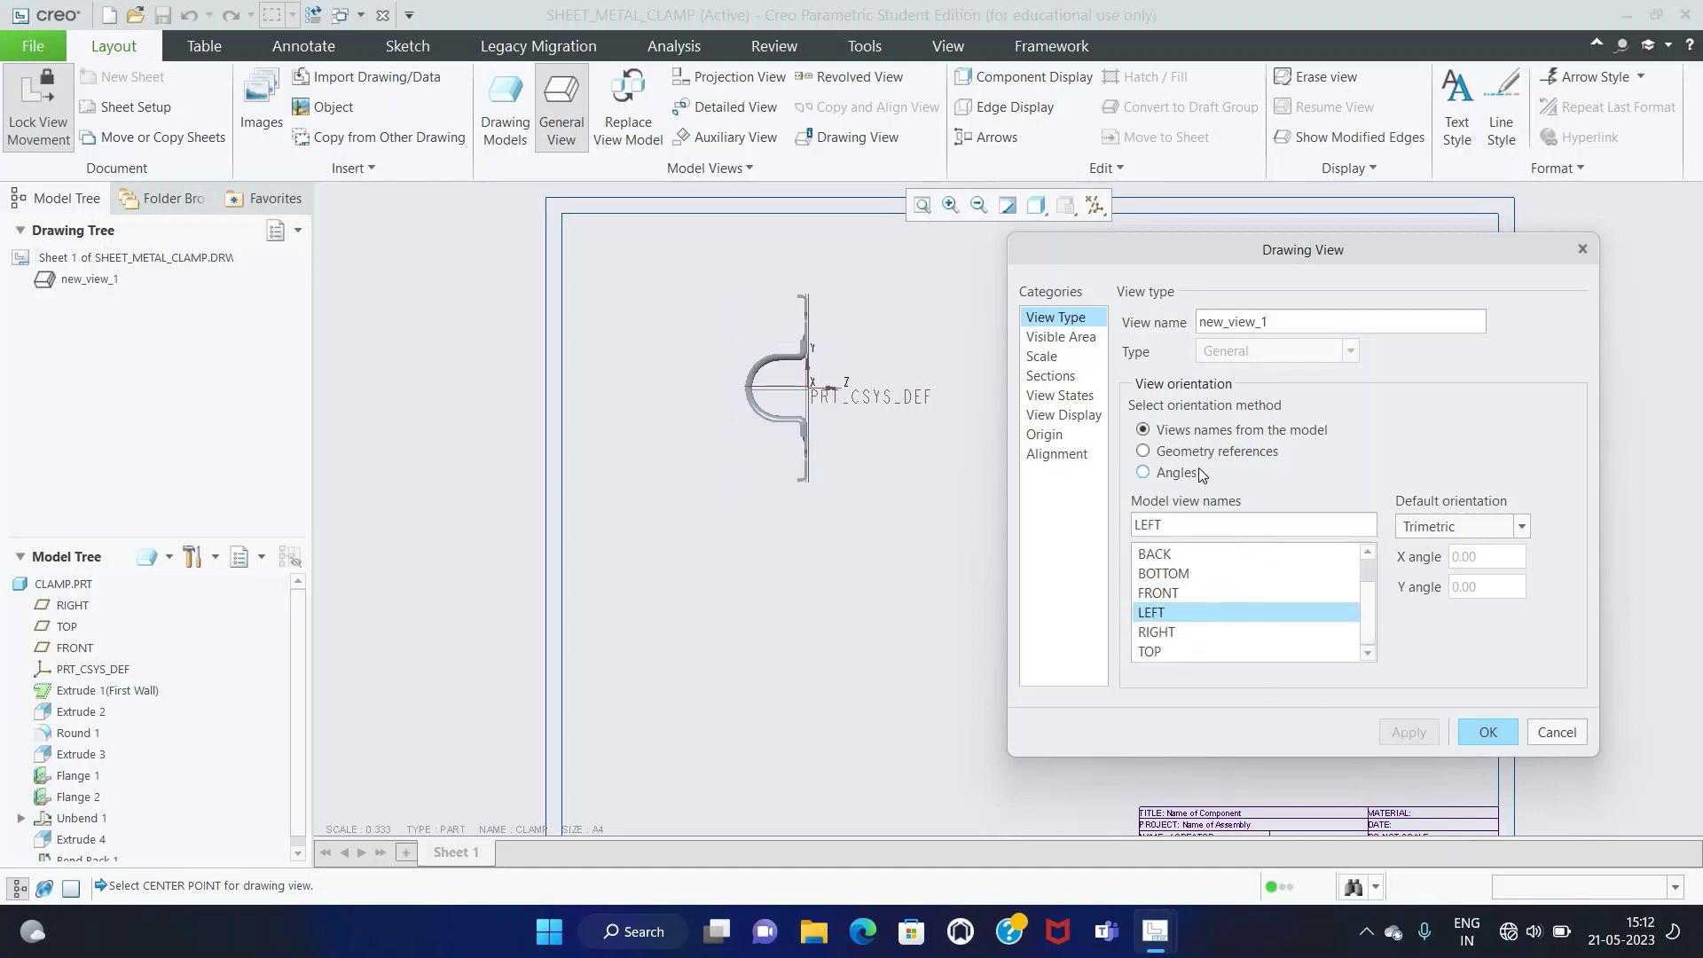
Step: Orient the clamp view by angles, rotating 90 then 180 degrees
left_click(1143, 472)
type("90")
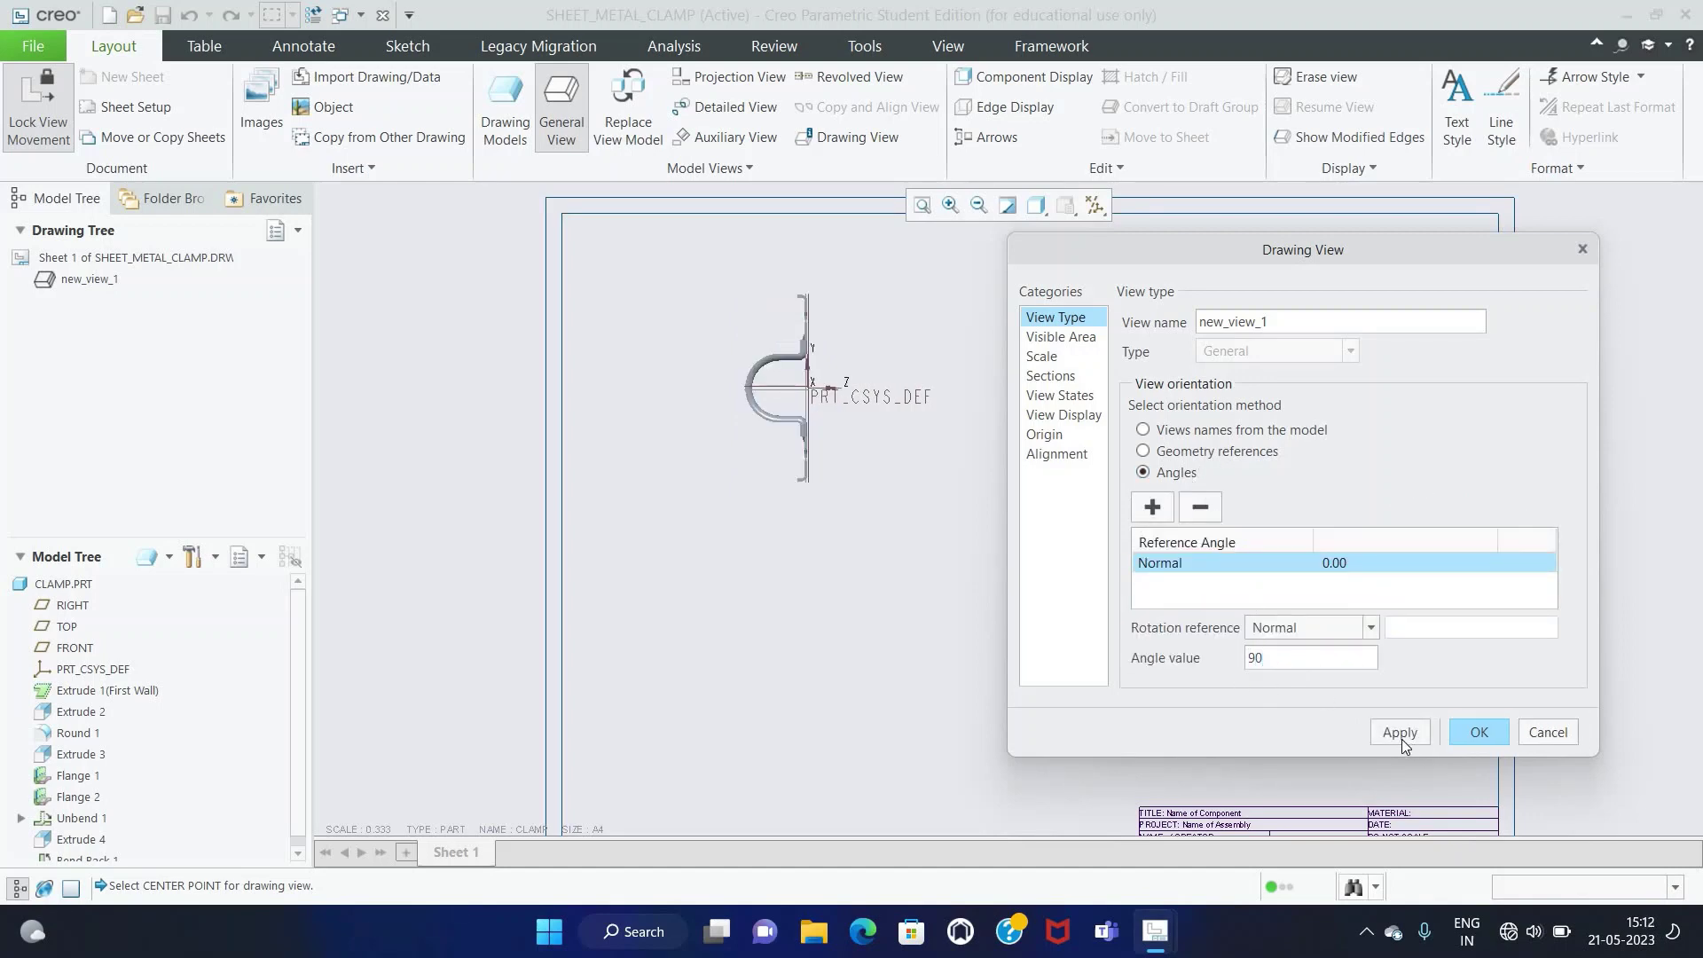
left_click(1401, 736)
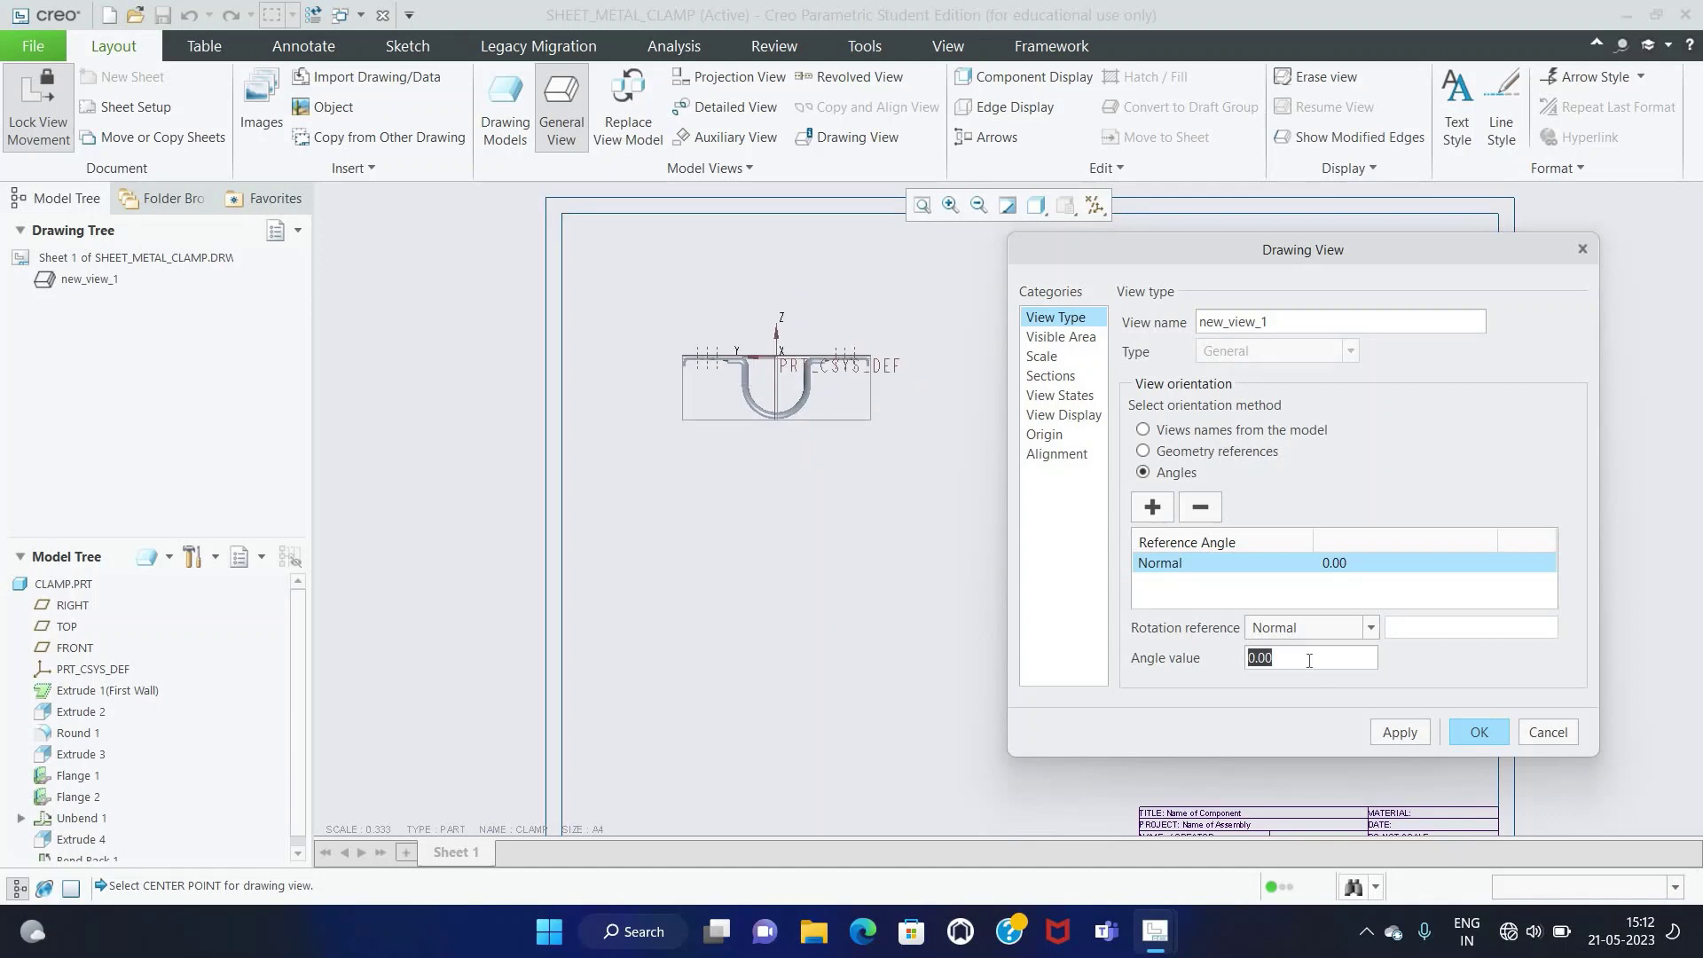
type("180")
key("Return")
left_click(1381, 740)
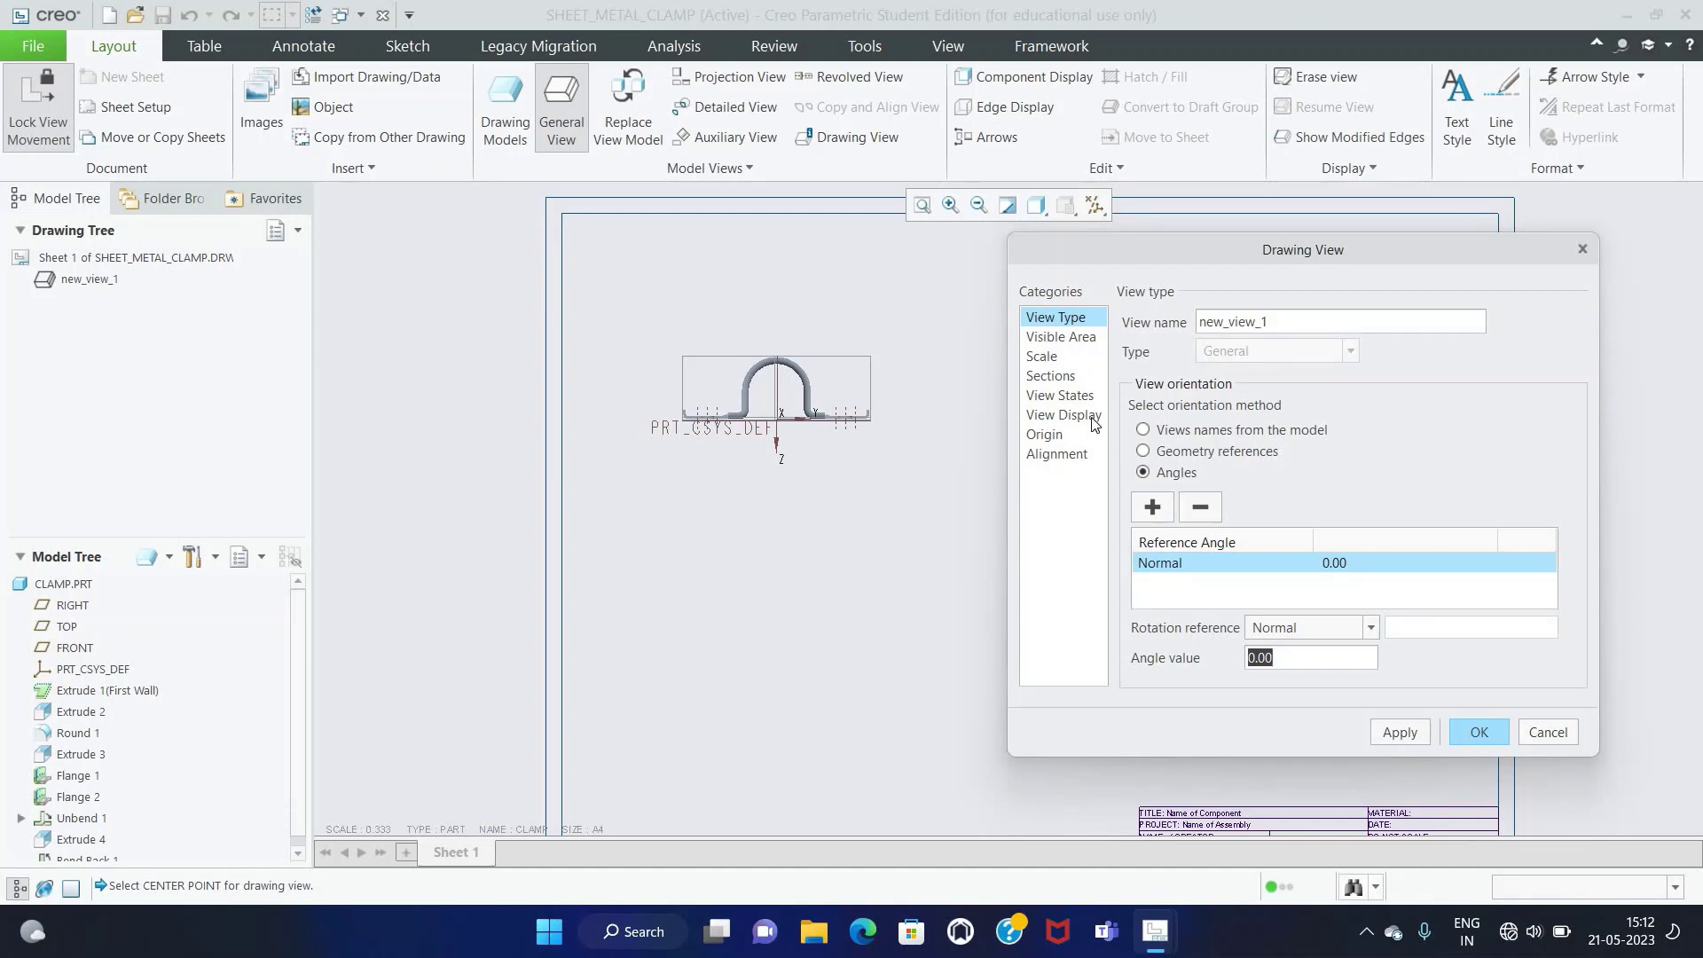
Step: Set the view display to No Hidden with Very High edge quality
left_click(1063, 414)
left_click(1277, 344)
left_click(1260, 444)
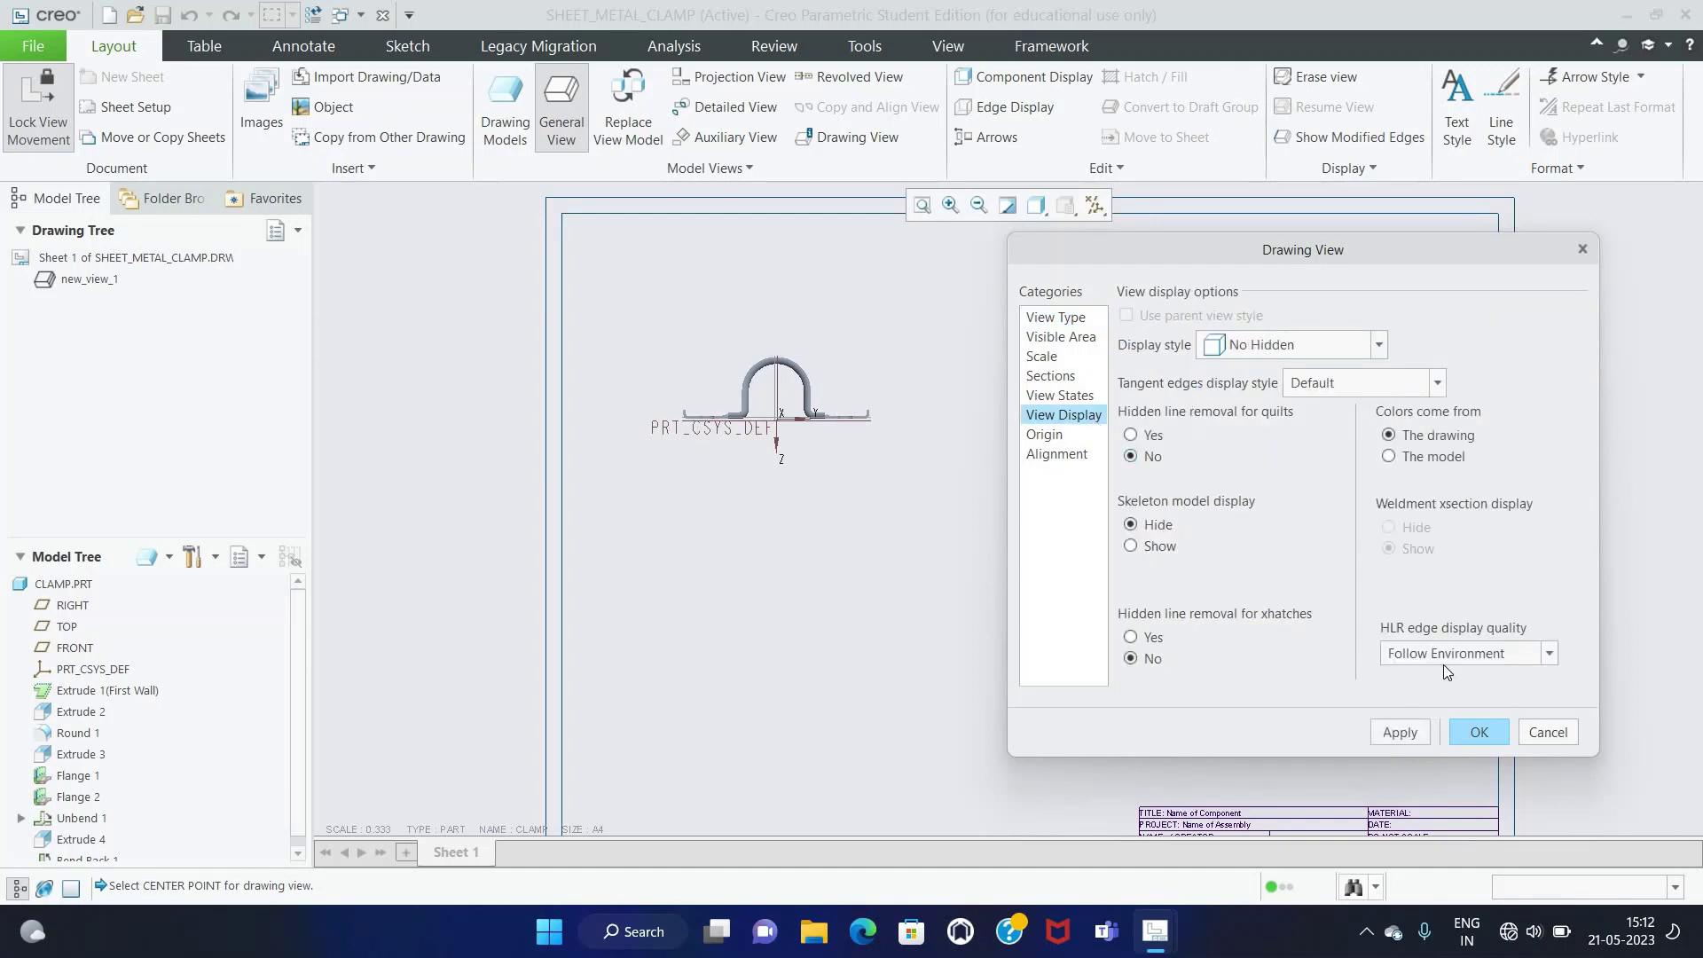
left_click(1444, 661)
left_click(1412, 753)
left_click(1423, 733)
Step: Rescale the clamp view to 0.5, then 0.550, and hide datum and coordinate-system display
left_click(1472, 733)
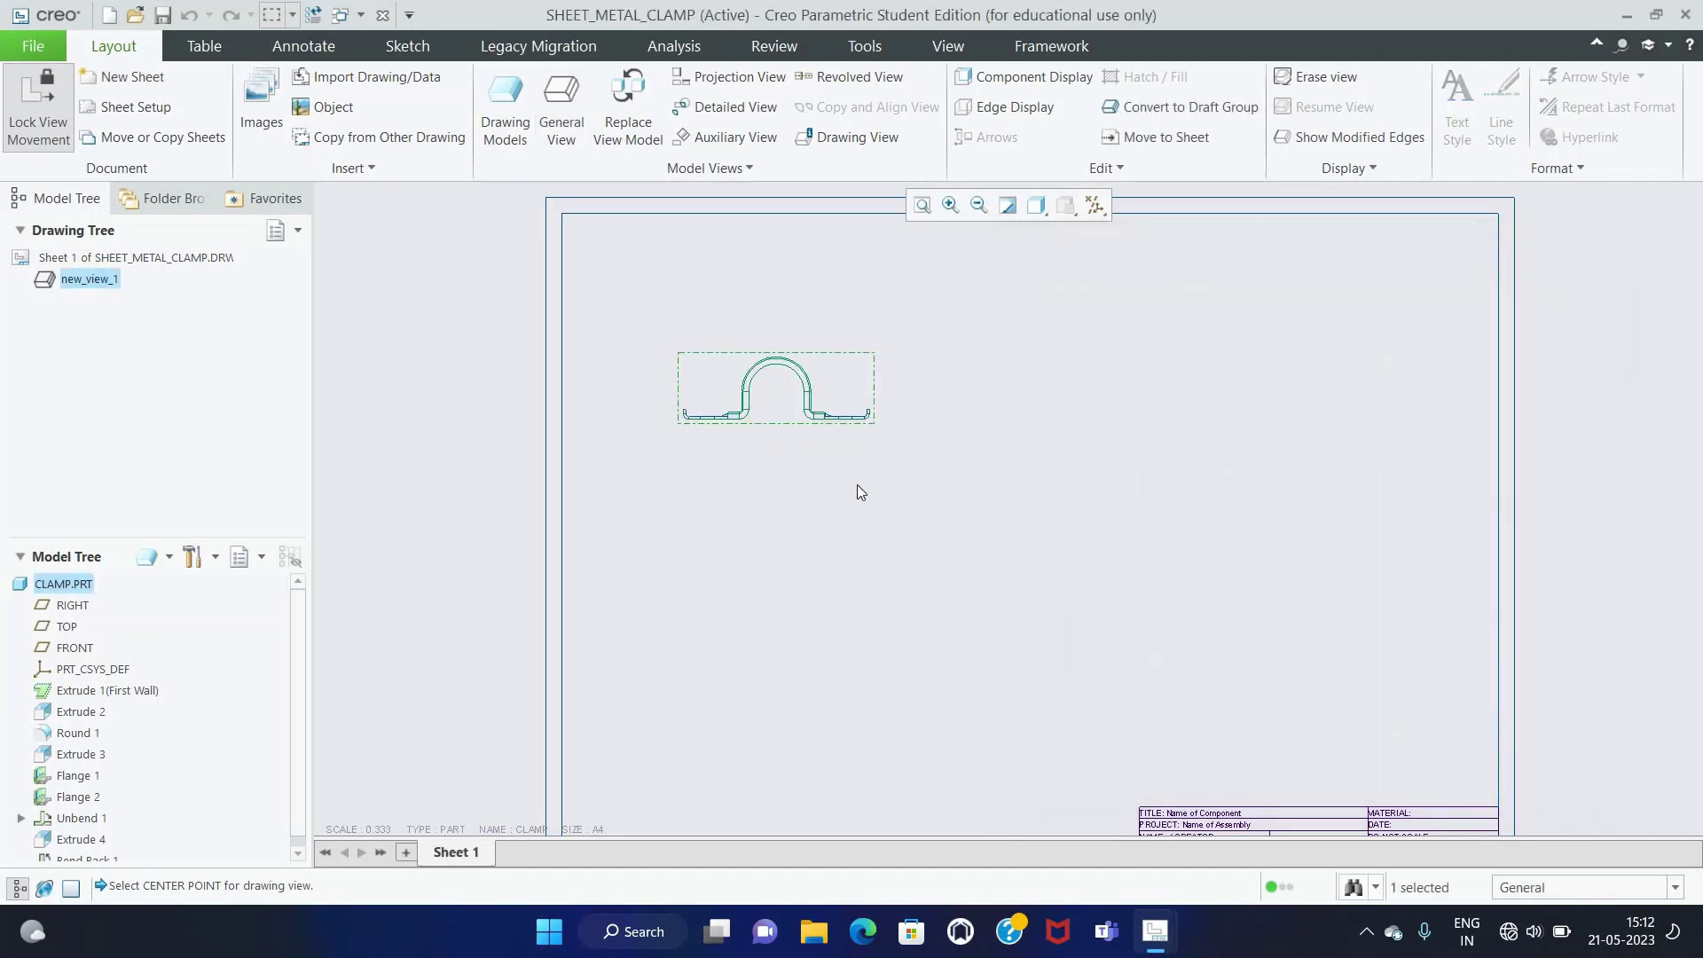
left_click(379, 827)
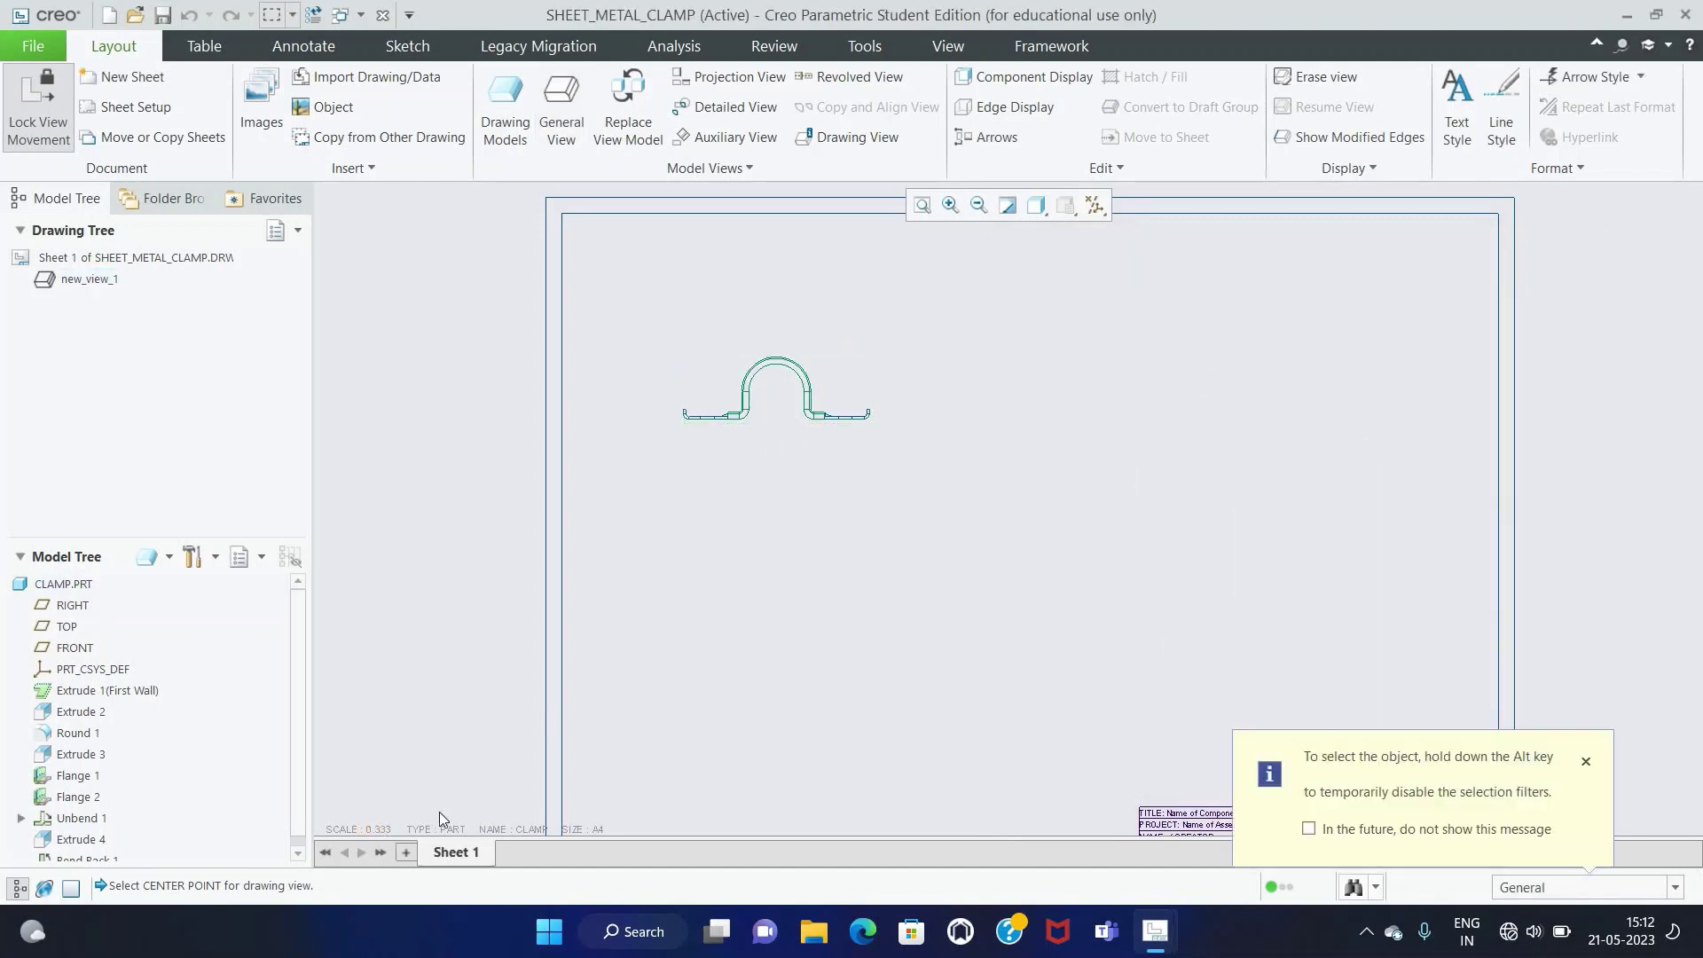
double_click(380, 828)
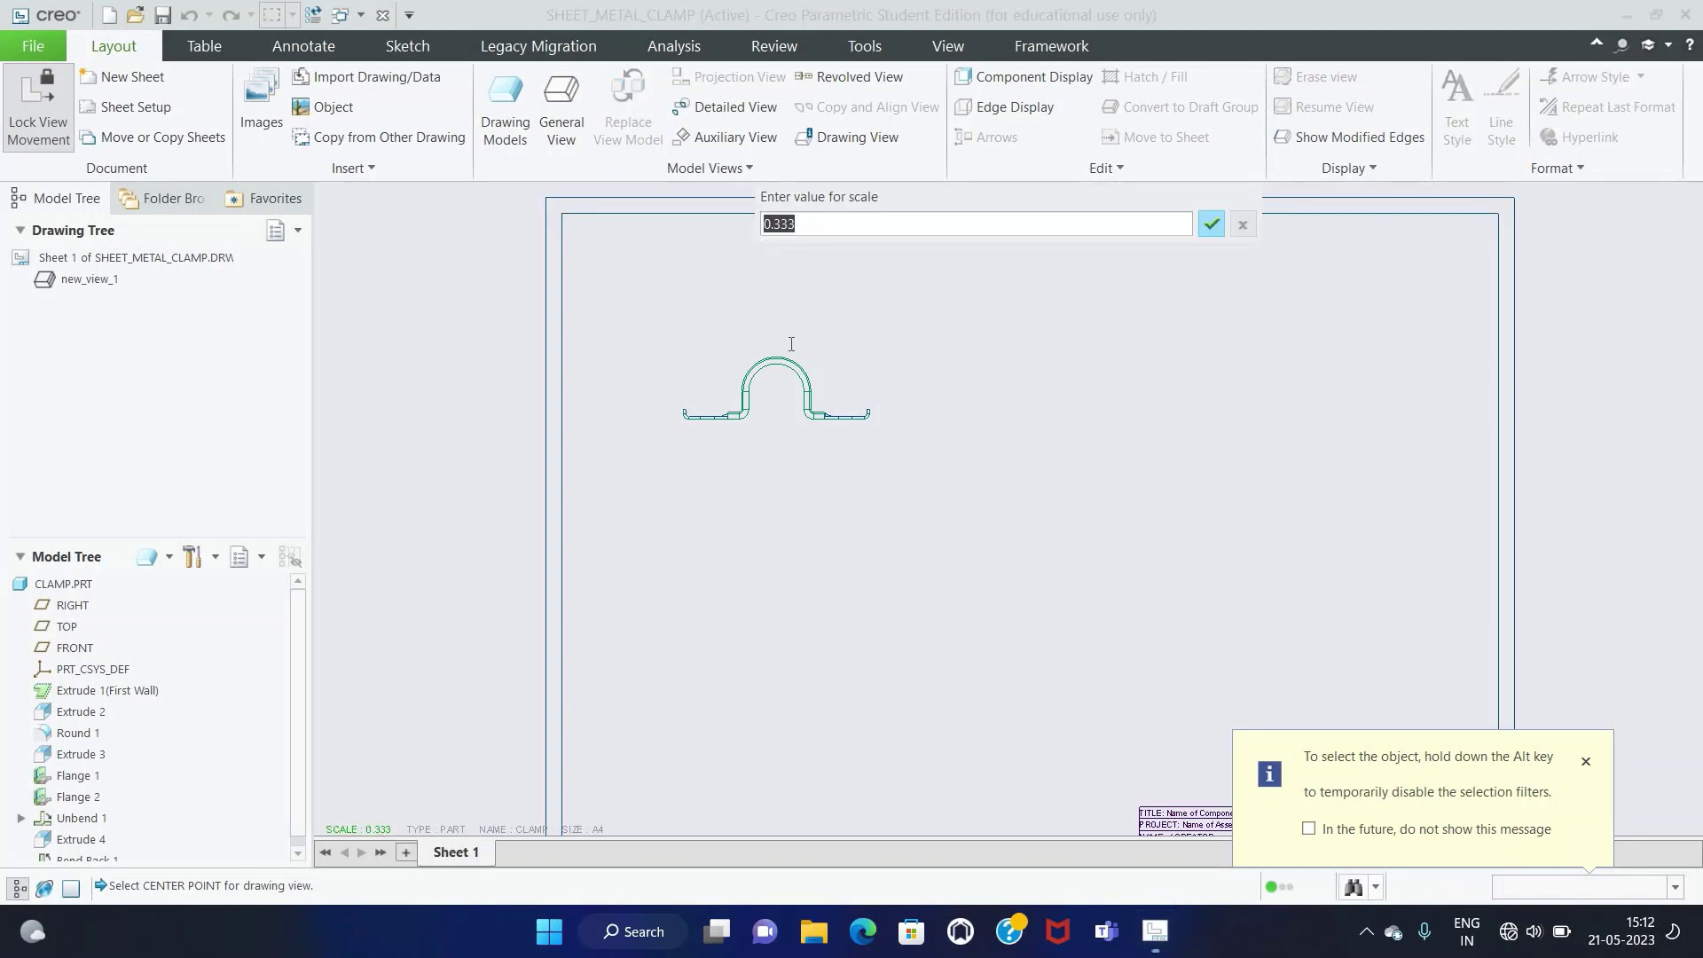
type("0.5")
key("Return")
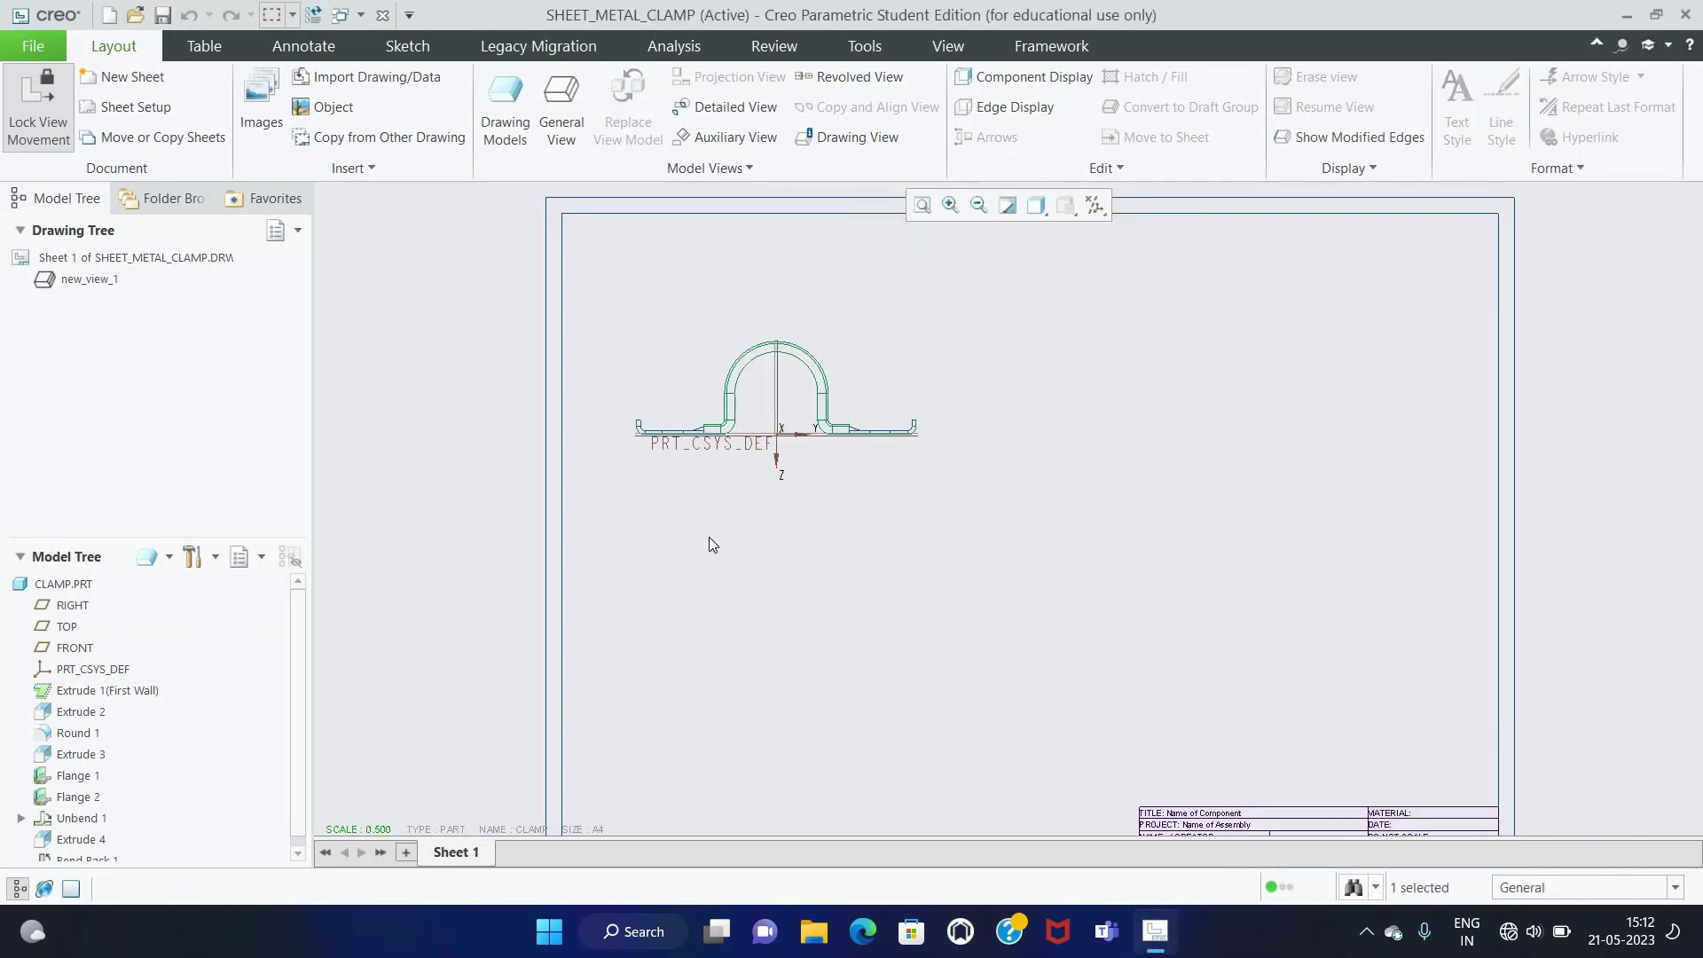
double_click(381, 829)
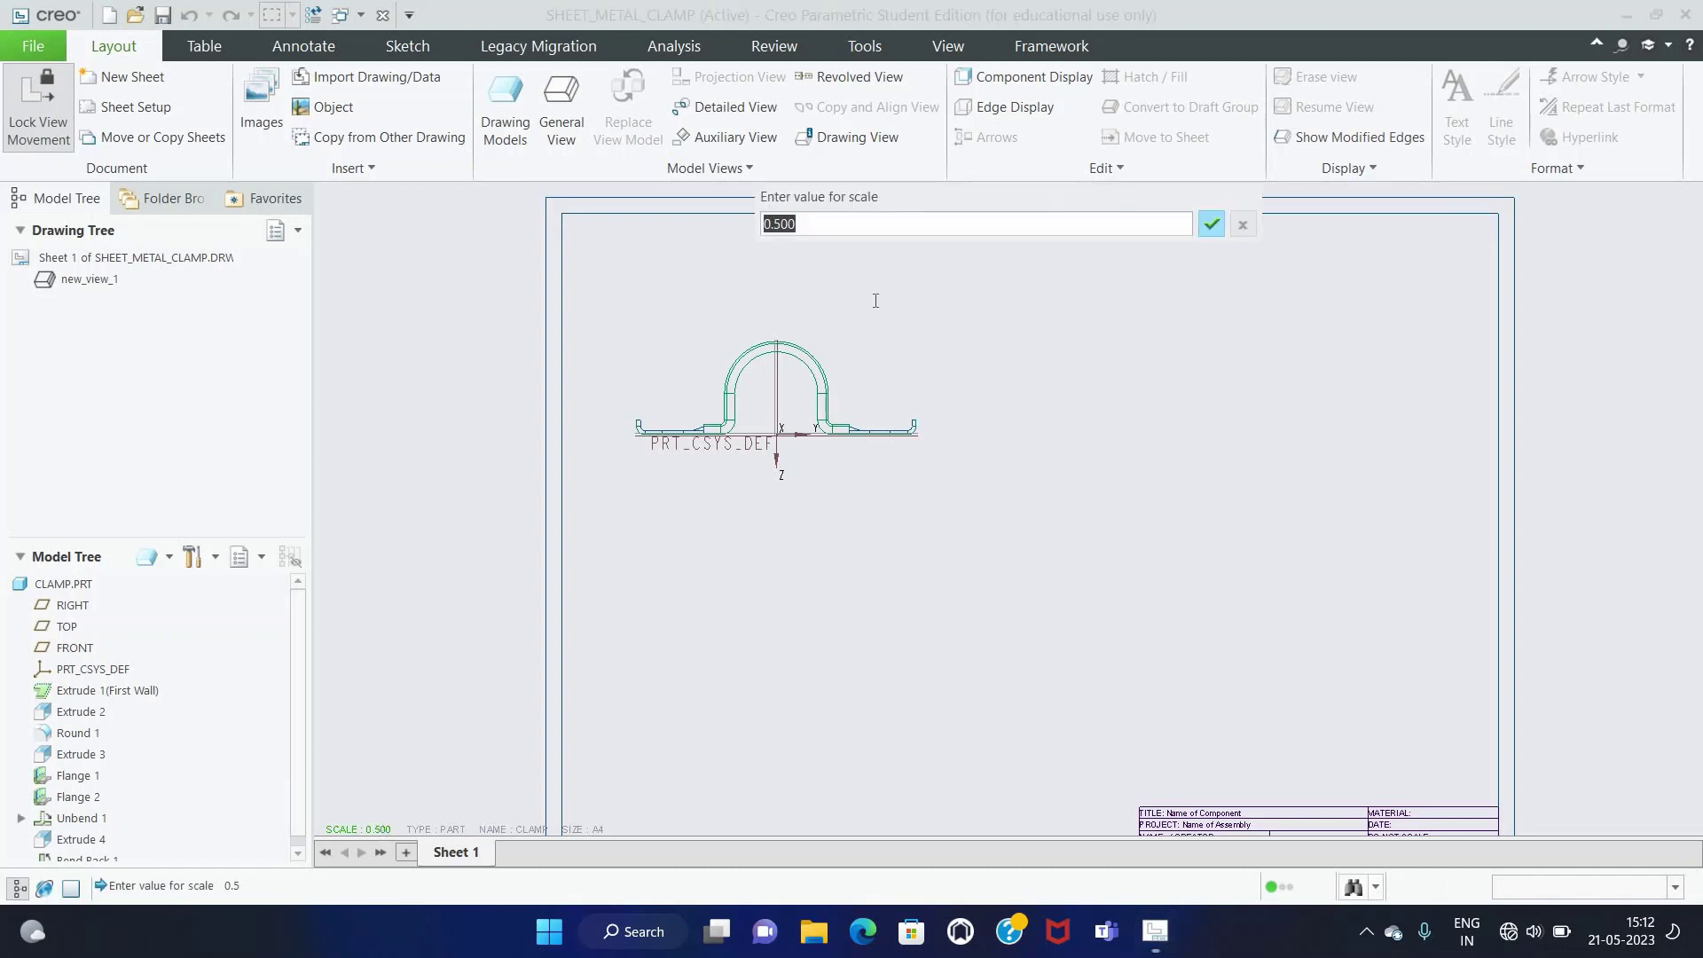
type("0.")
key("Return")
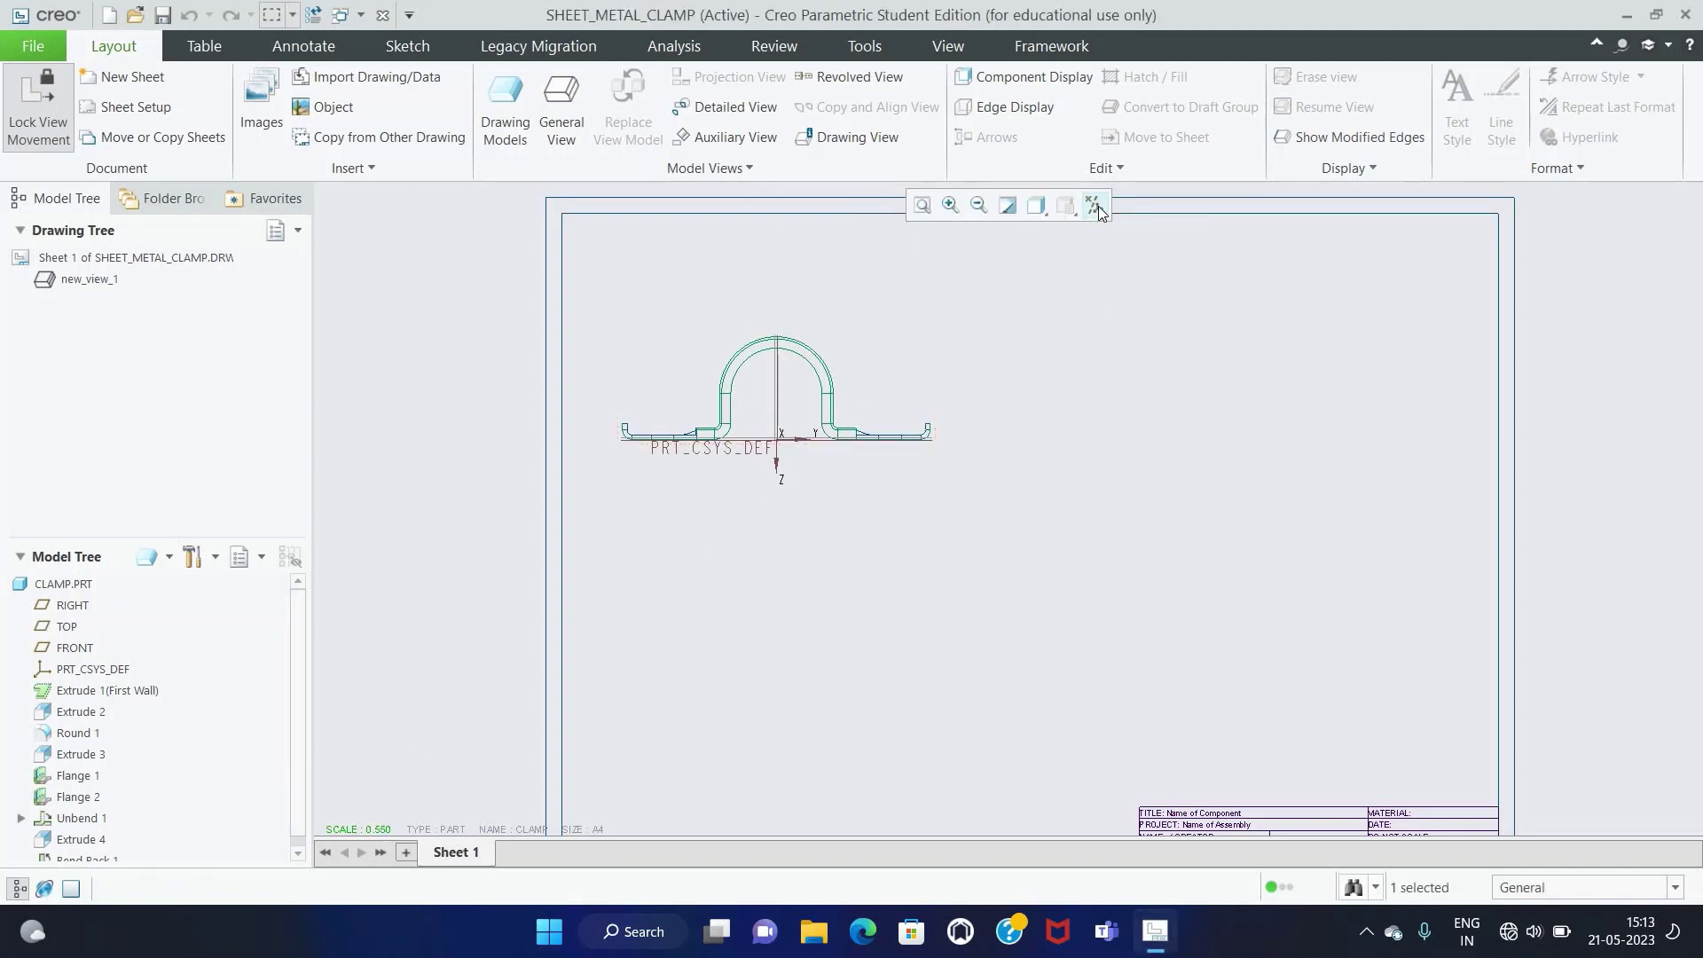
left_click(1094, 205)
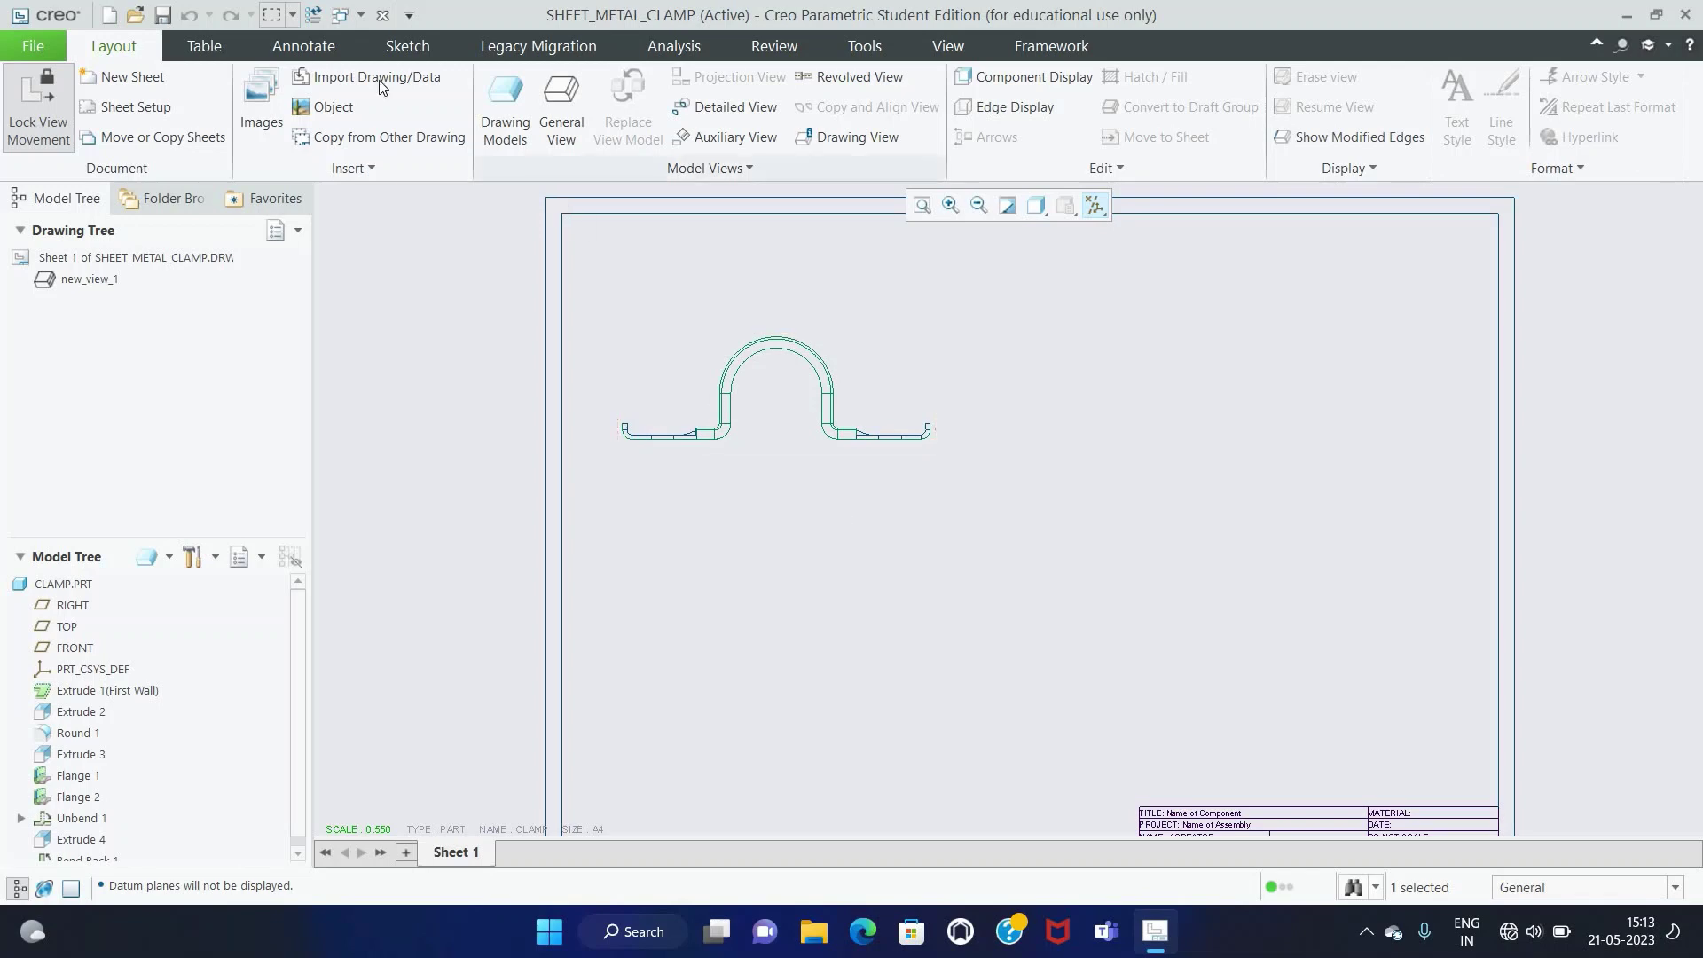
left_click(301, 45)
Step: Select all datum axes of the clamp view and show them as centerlines
left_click(340, 89)
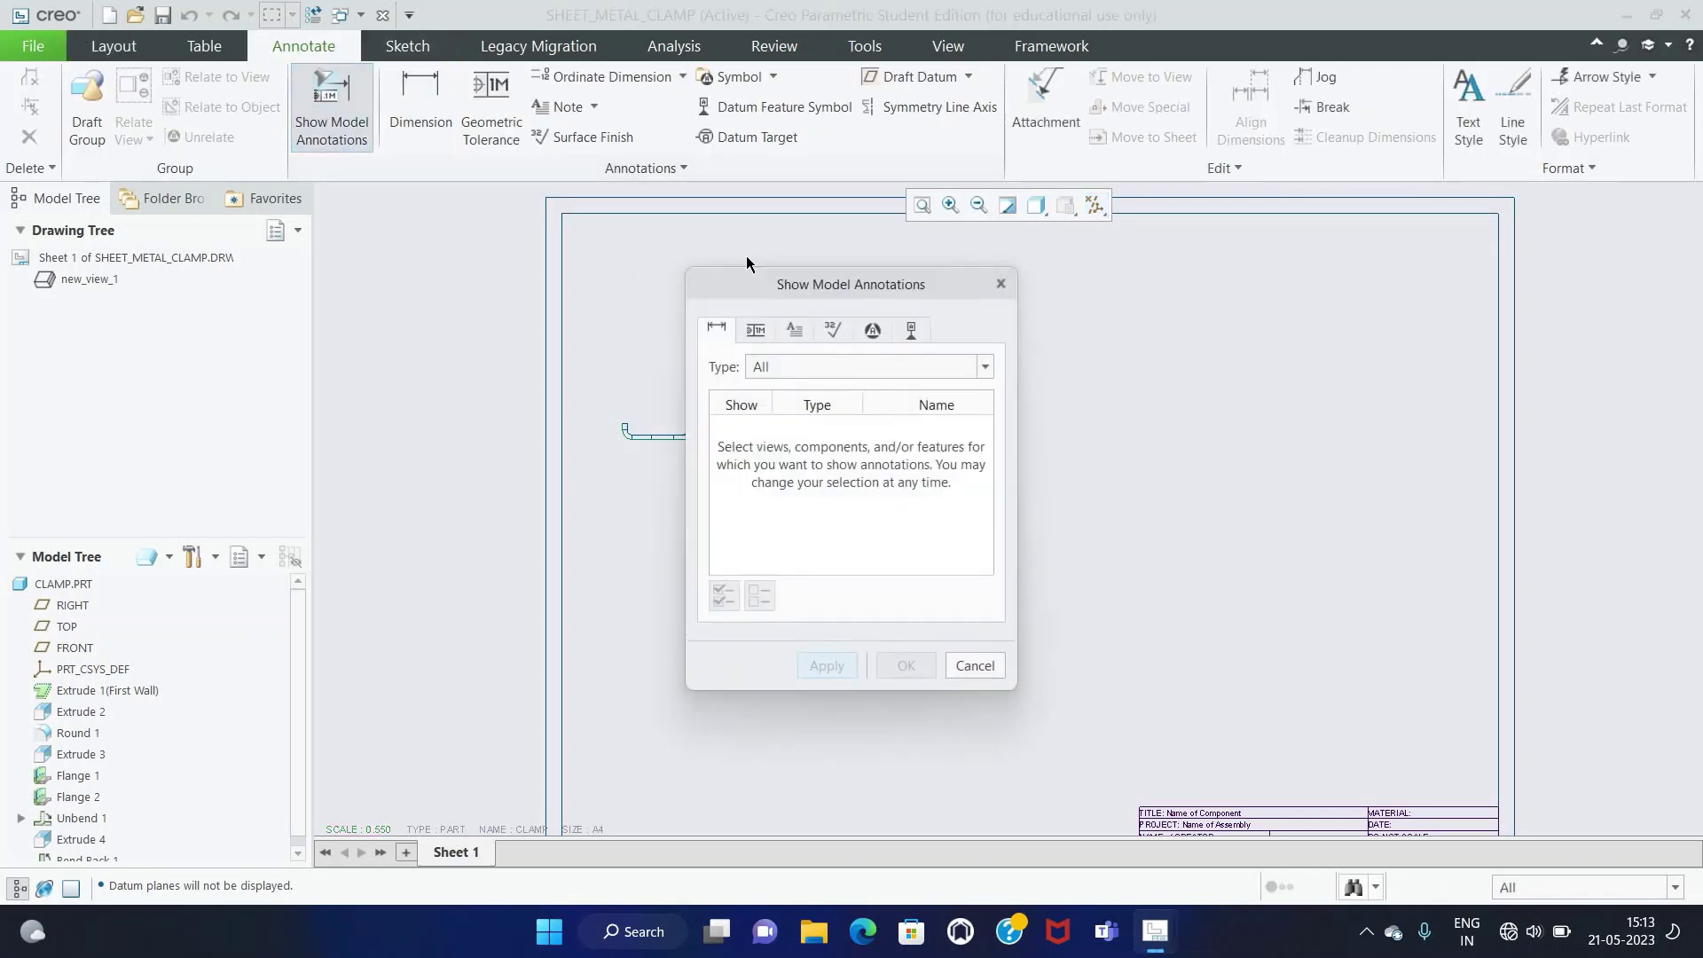
left_click(908, 366)
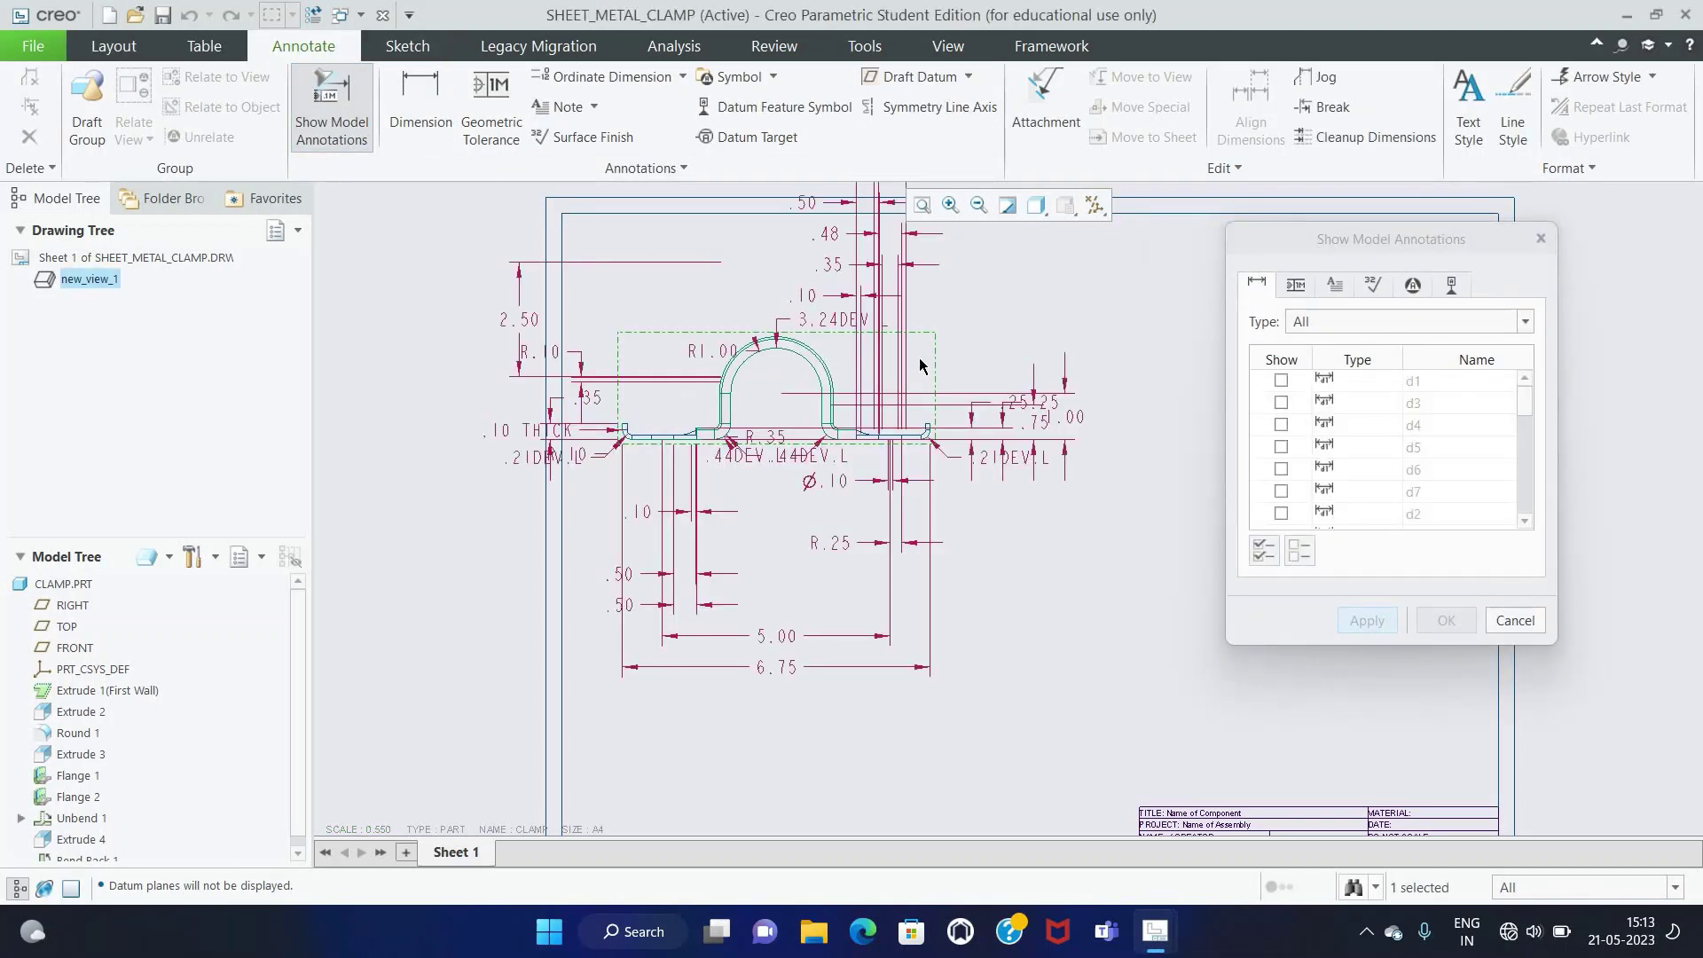
left_click(1459, 284)
scroll(795, 427, "down", 2)
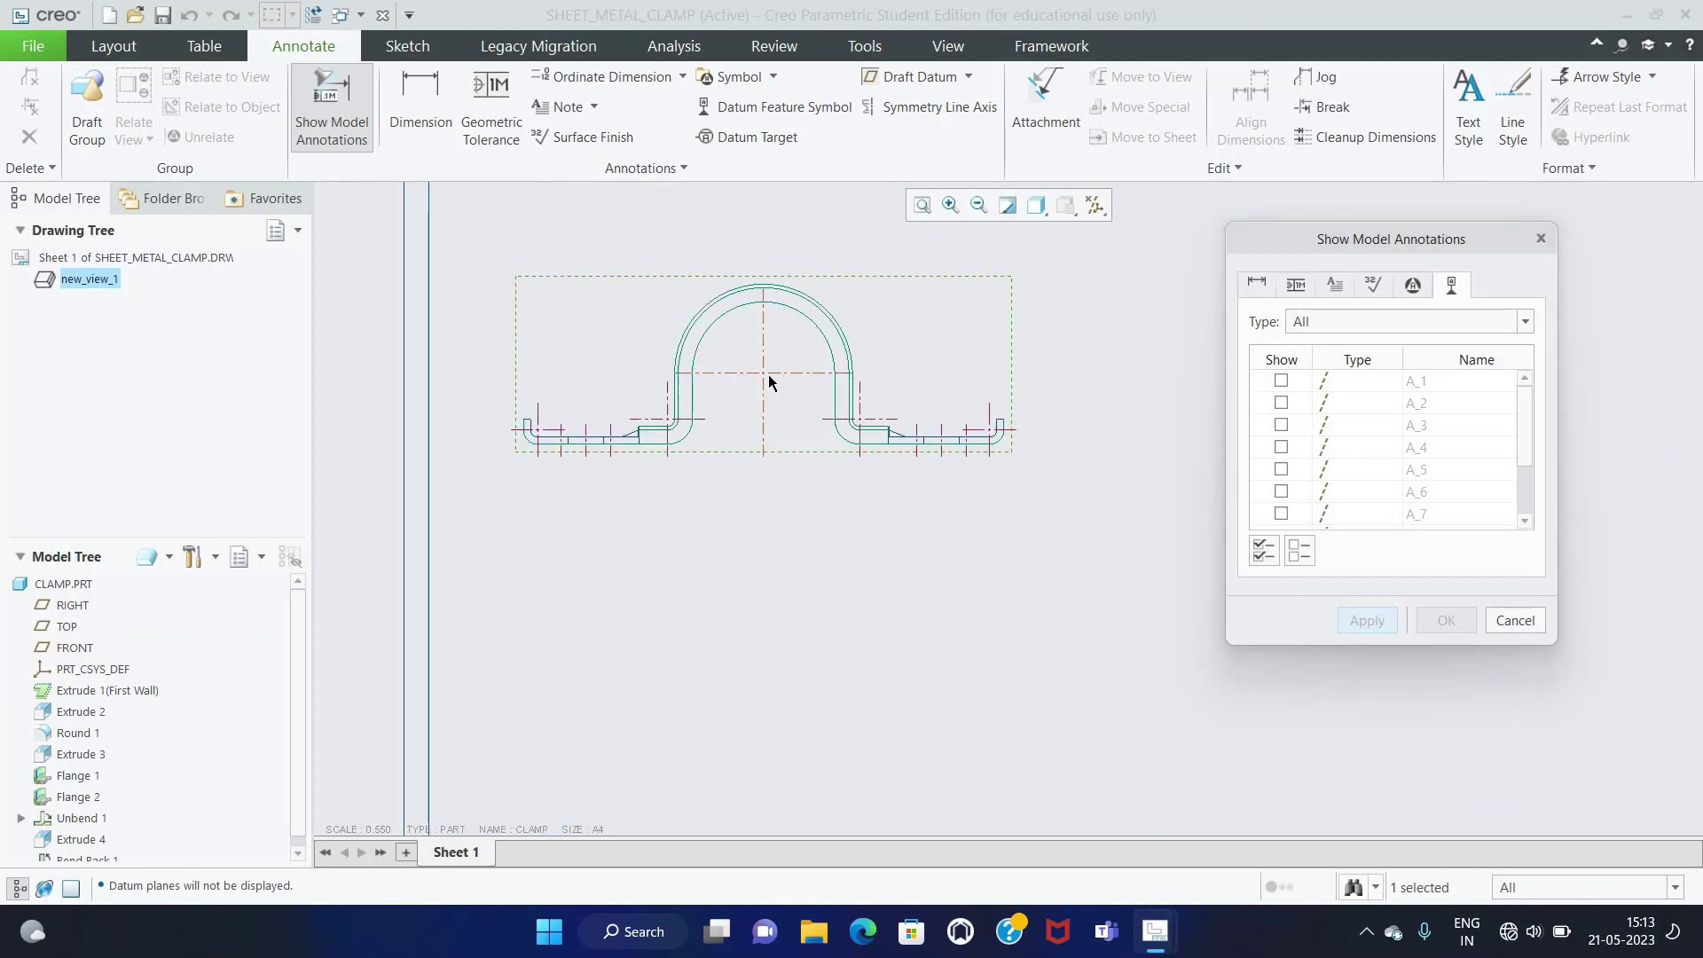
left_click(768, 376)
scroll(612, 482, "down", 1)
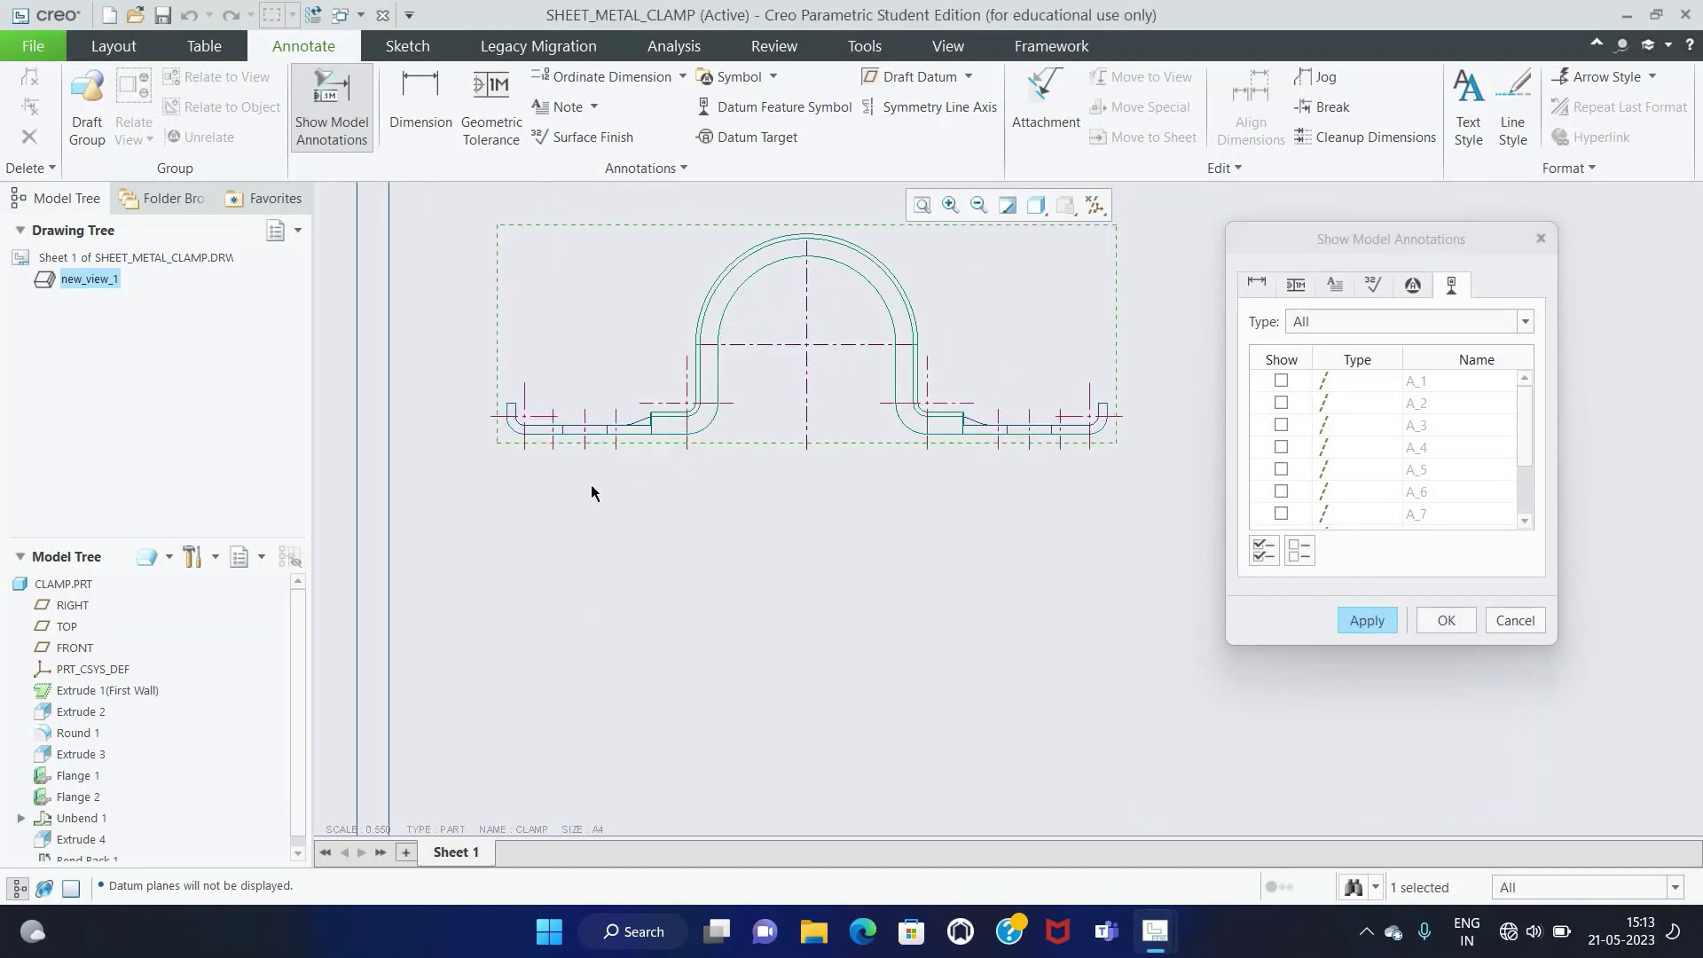
left_click(552, 442)
left_click(1264, 551)
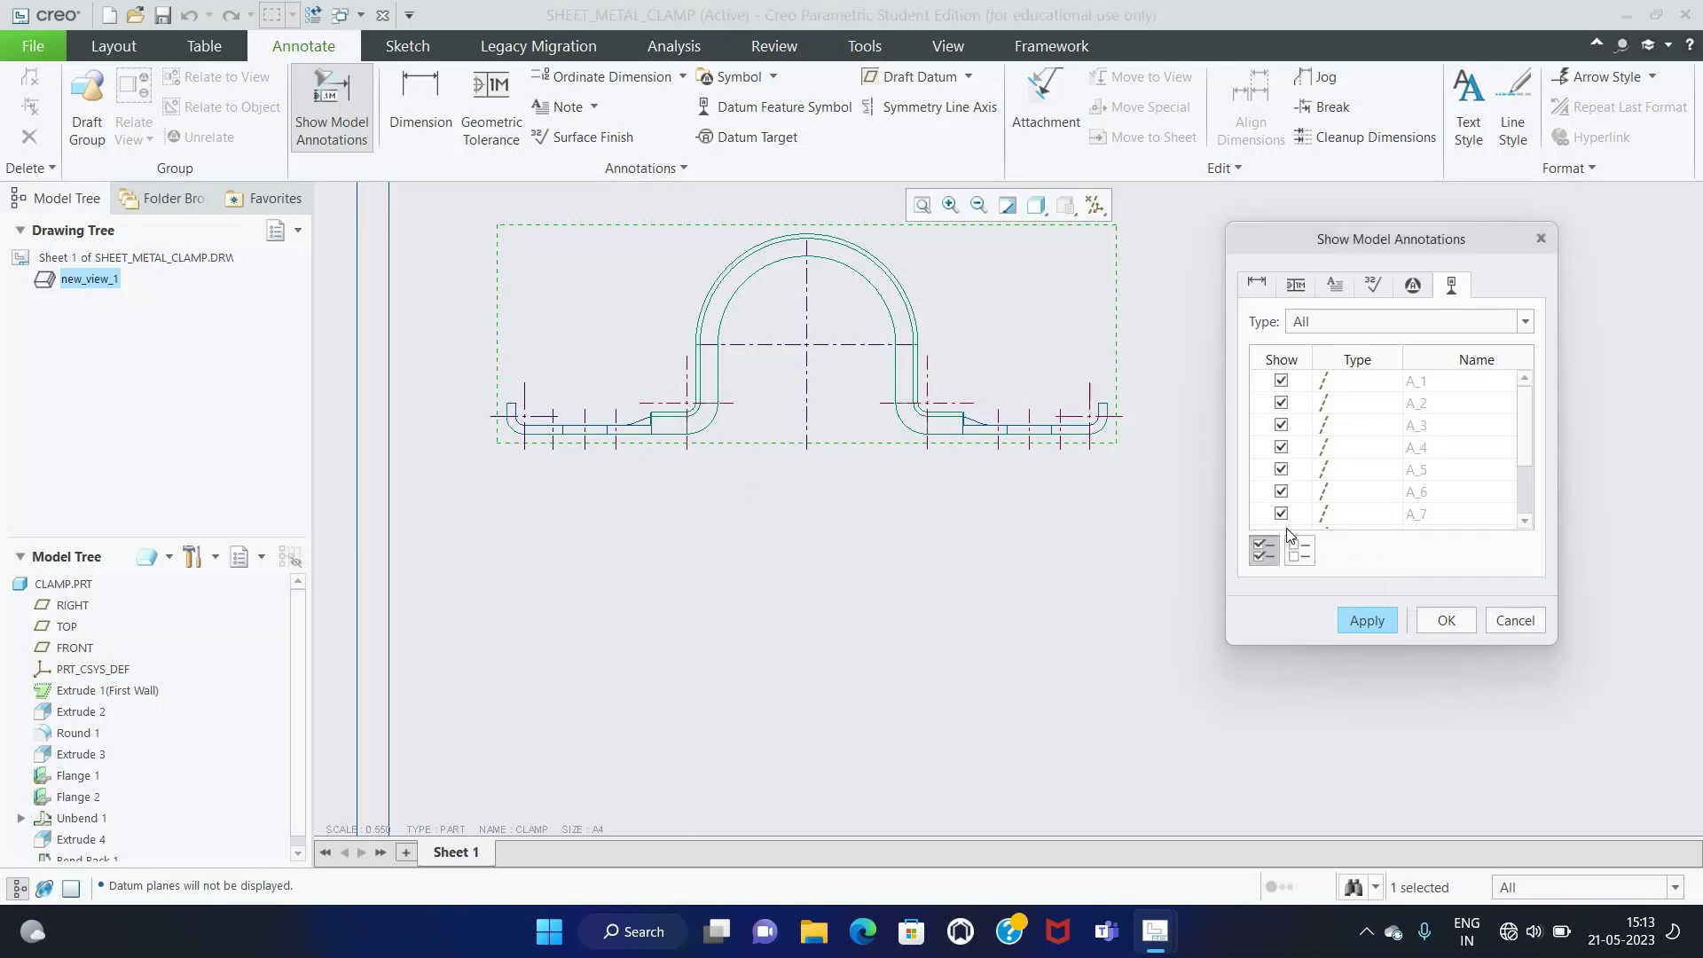
left_click(1367, 625)
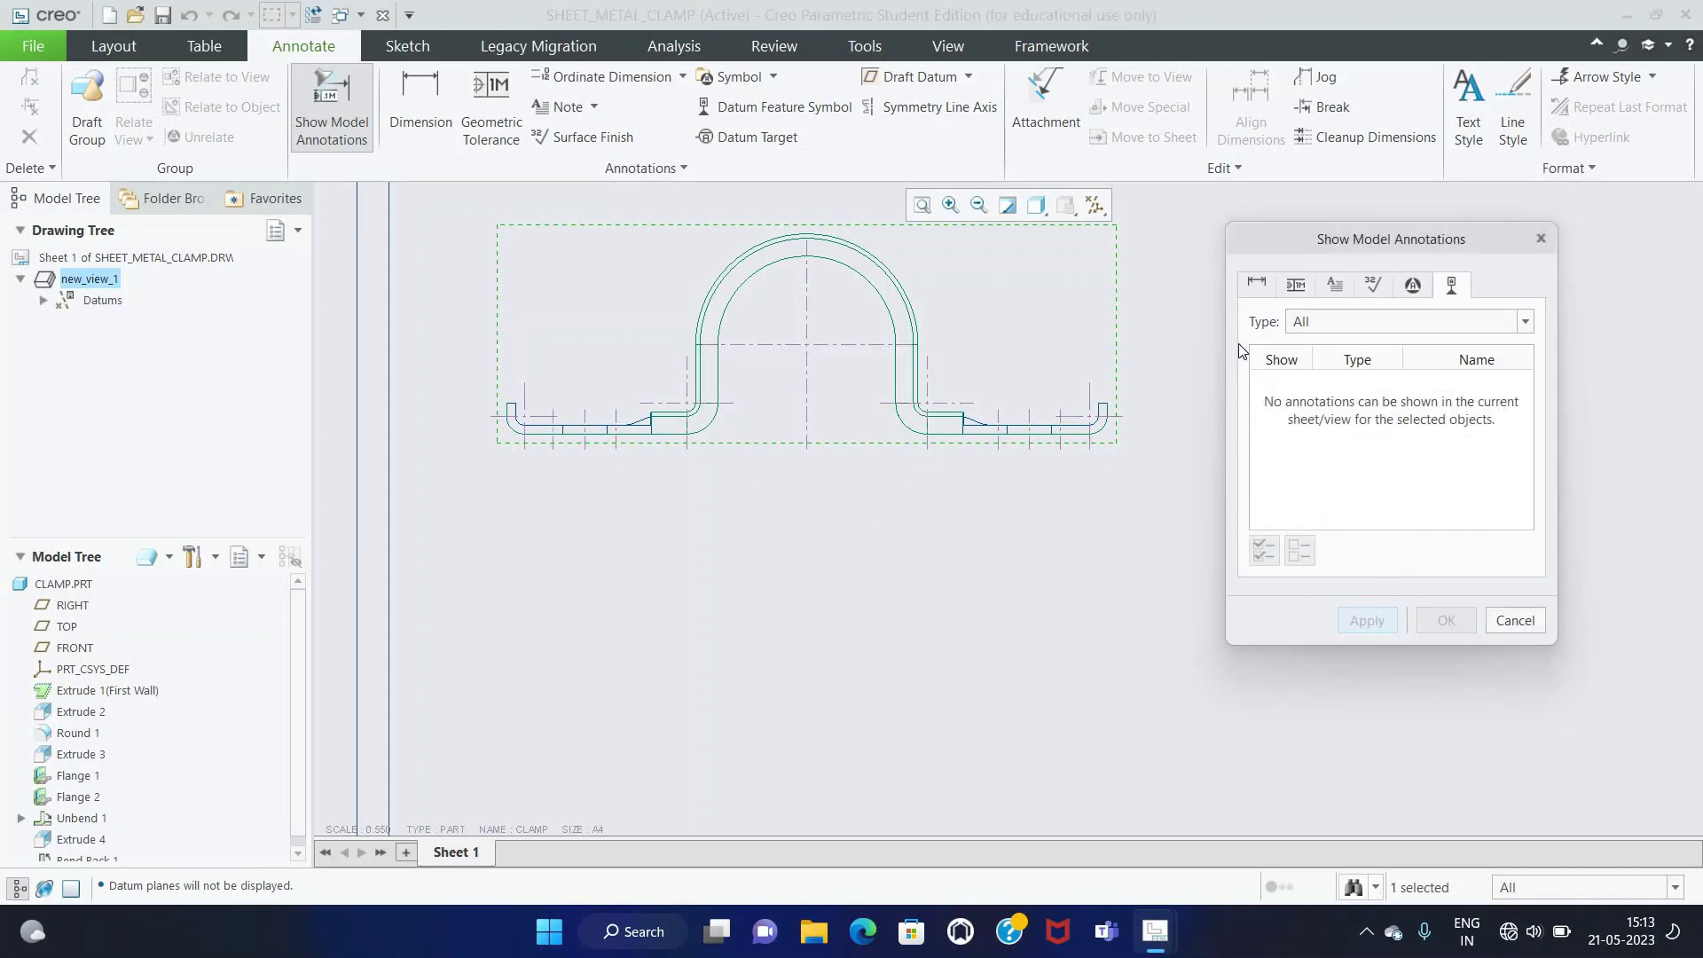
Step: Preview the model dimensions available for the clamp view
left_click(1253, 285)
scroll(1017, 326, "up", 3)
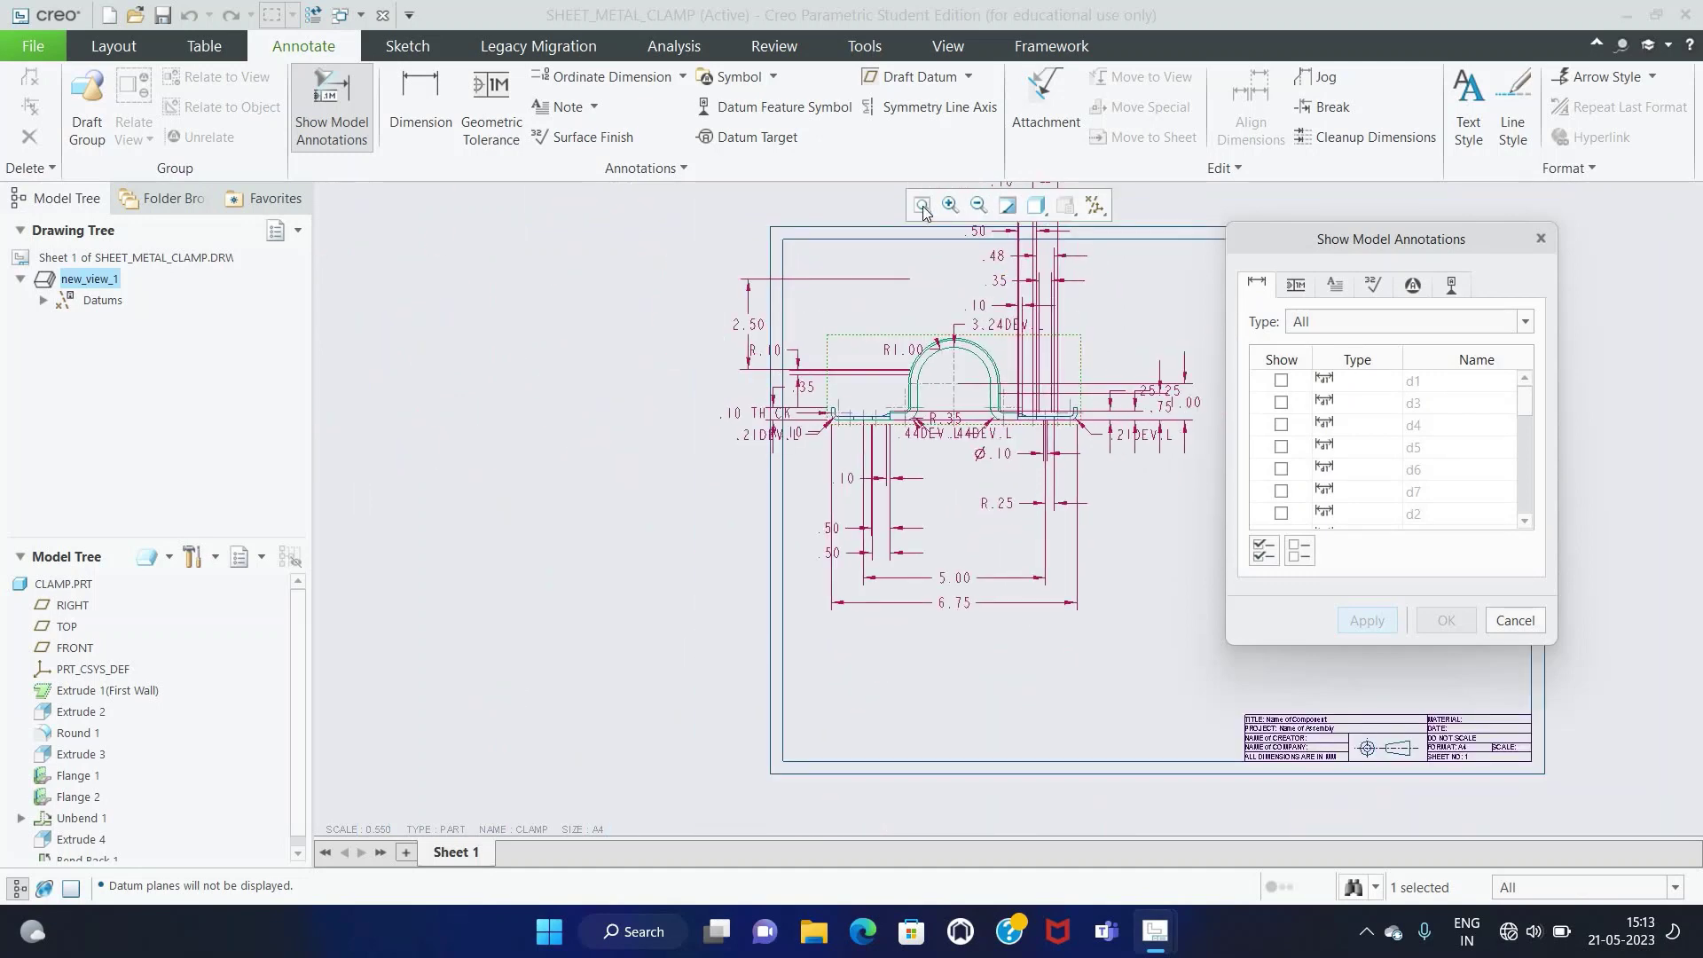
scroll(960, 416, "down", 2)
scroll(1038, 582, "down", 2)
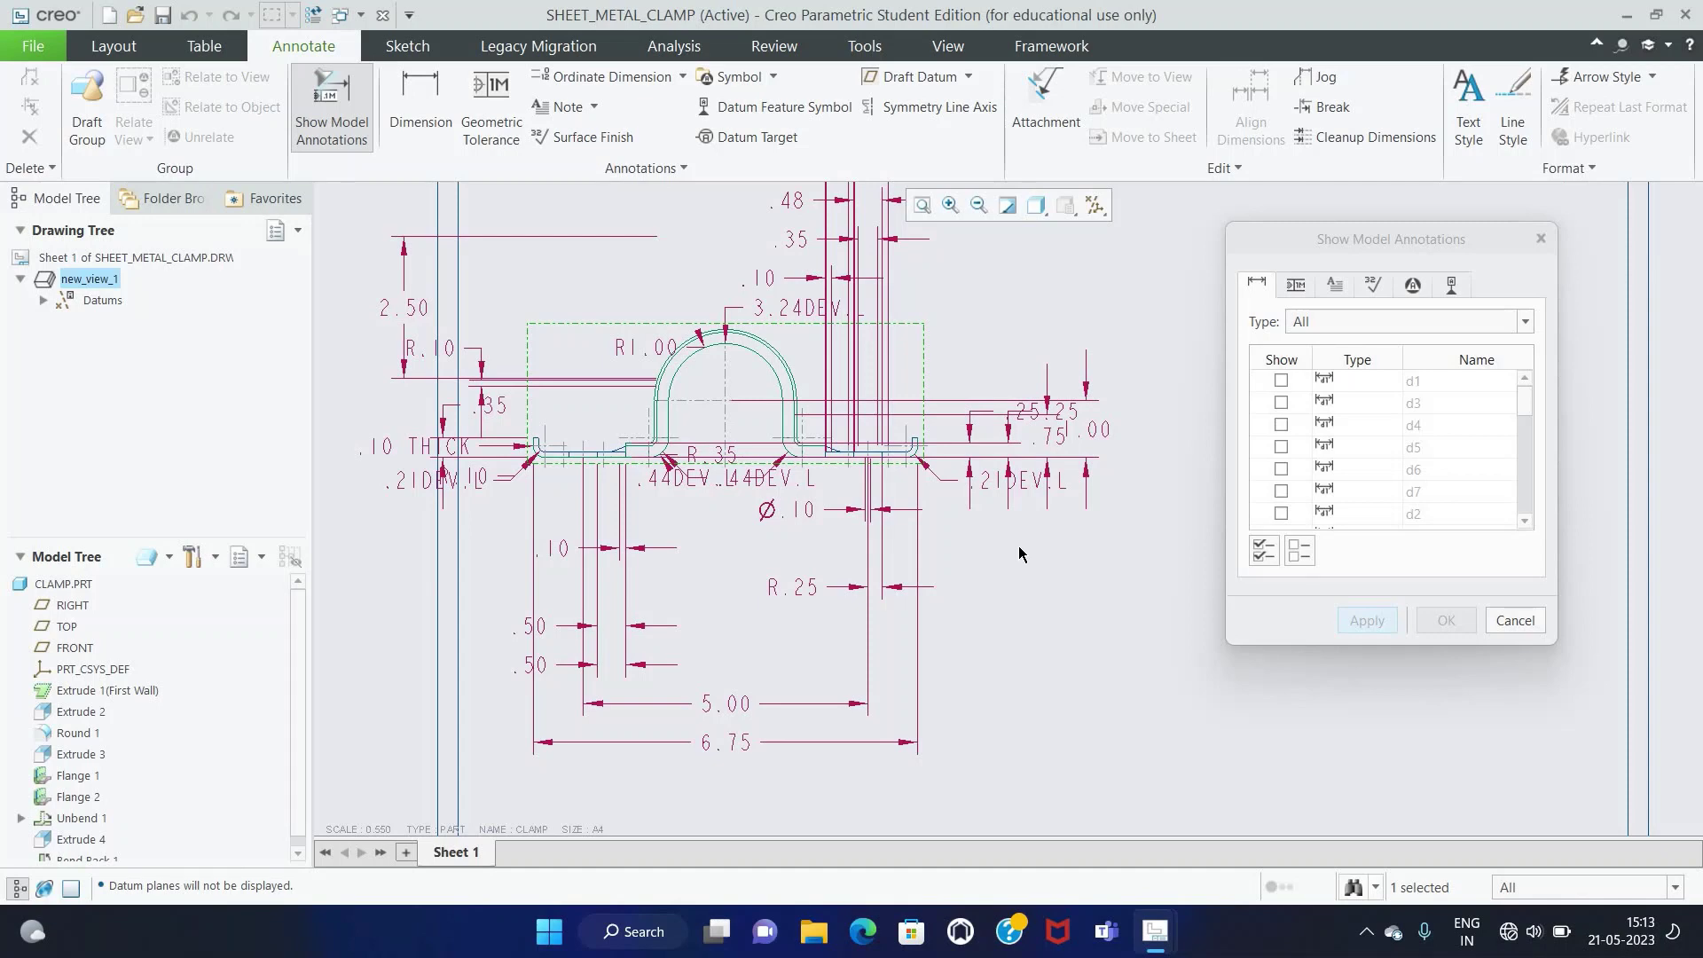
Step: Close the annotations list without dimensions and add the 1.00 height dimension
left_click(1515, 620)
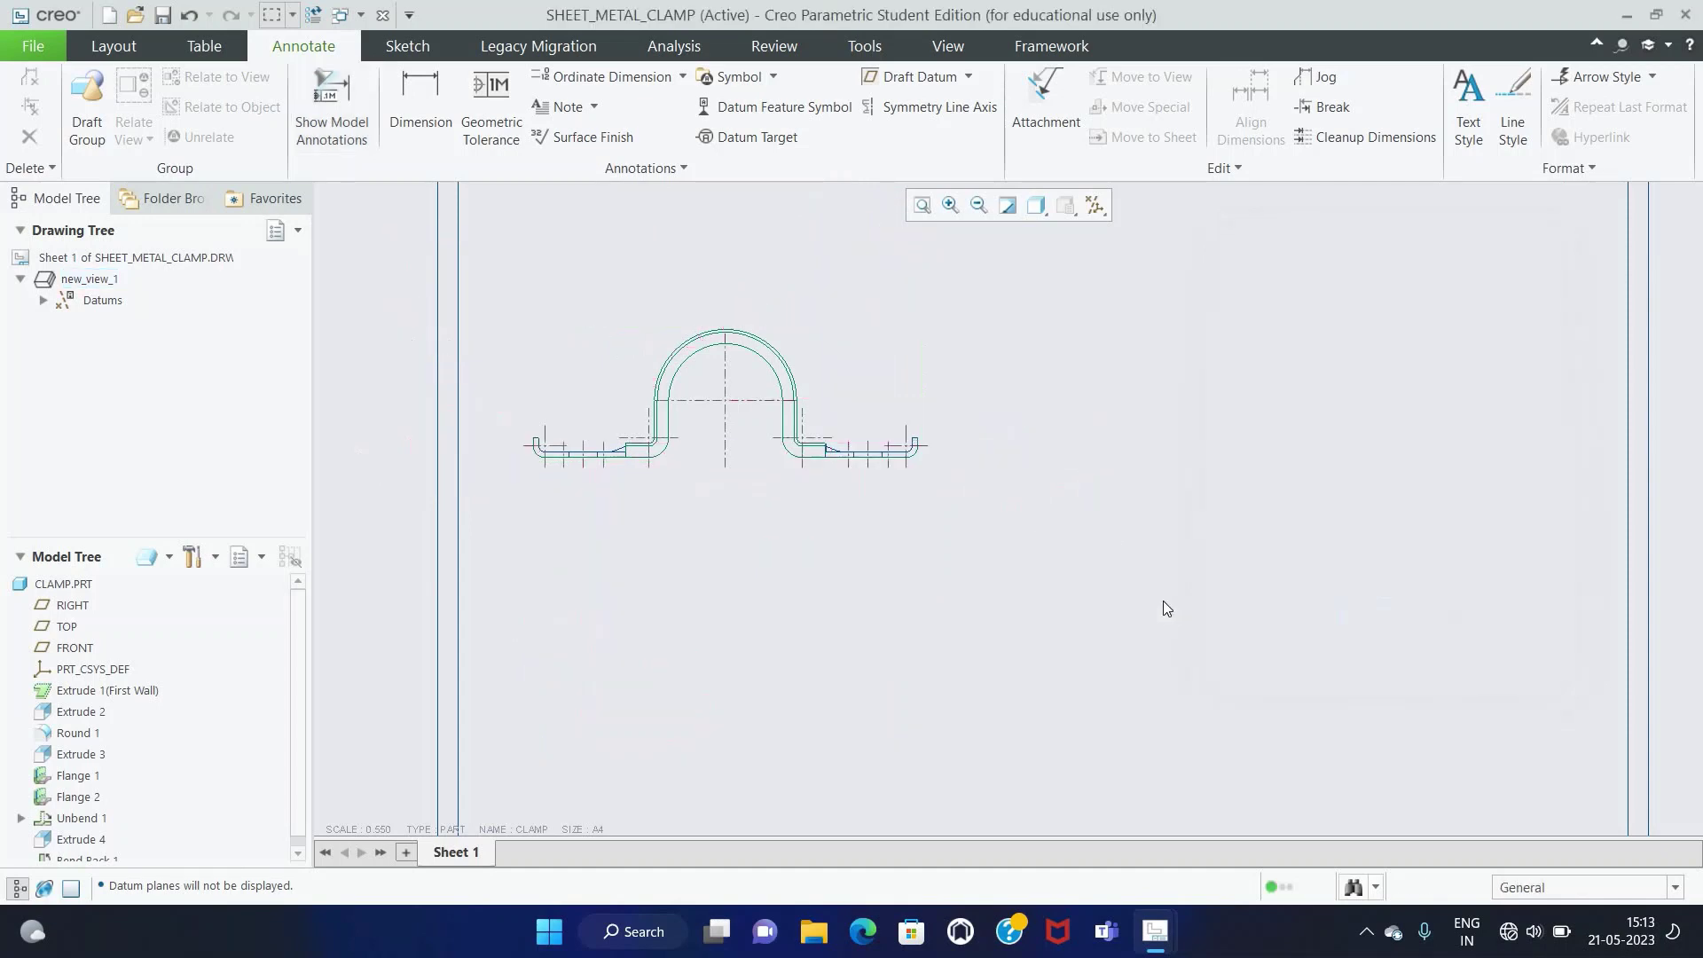
left_click(407, 141)
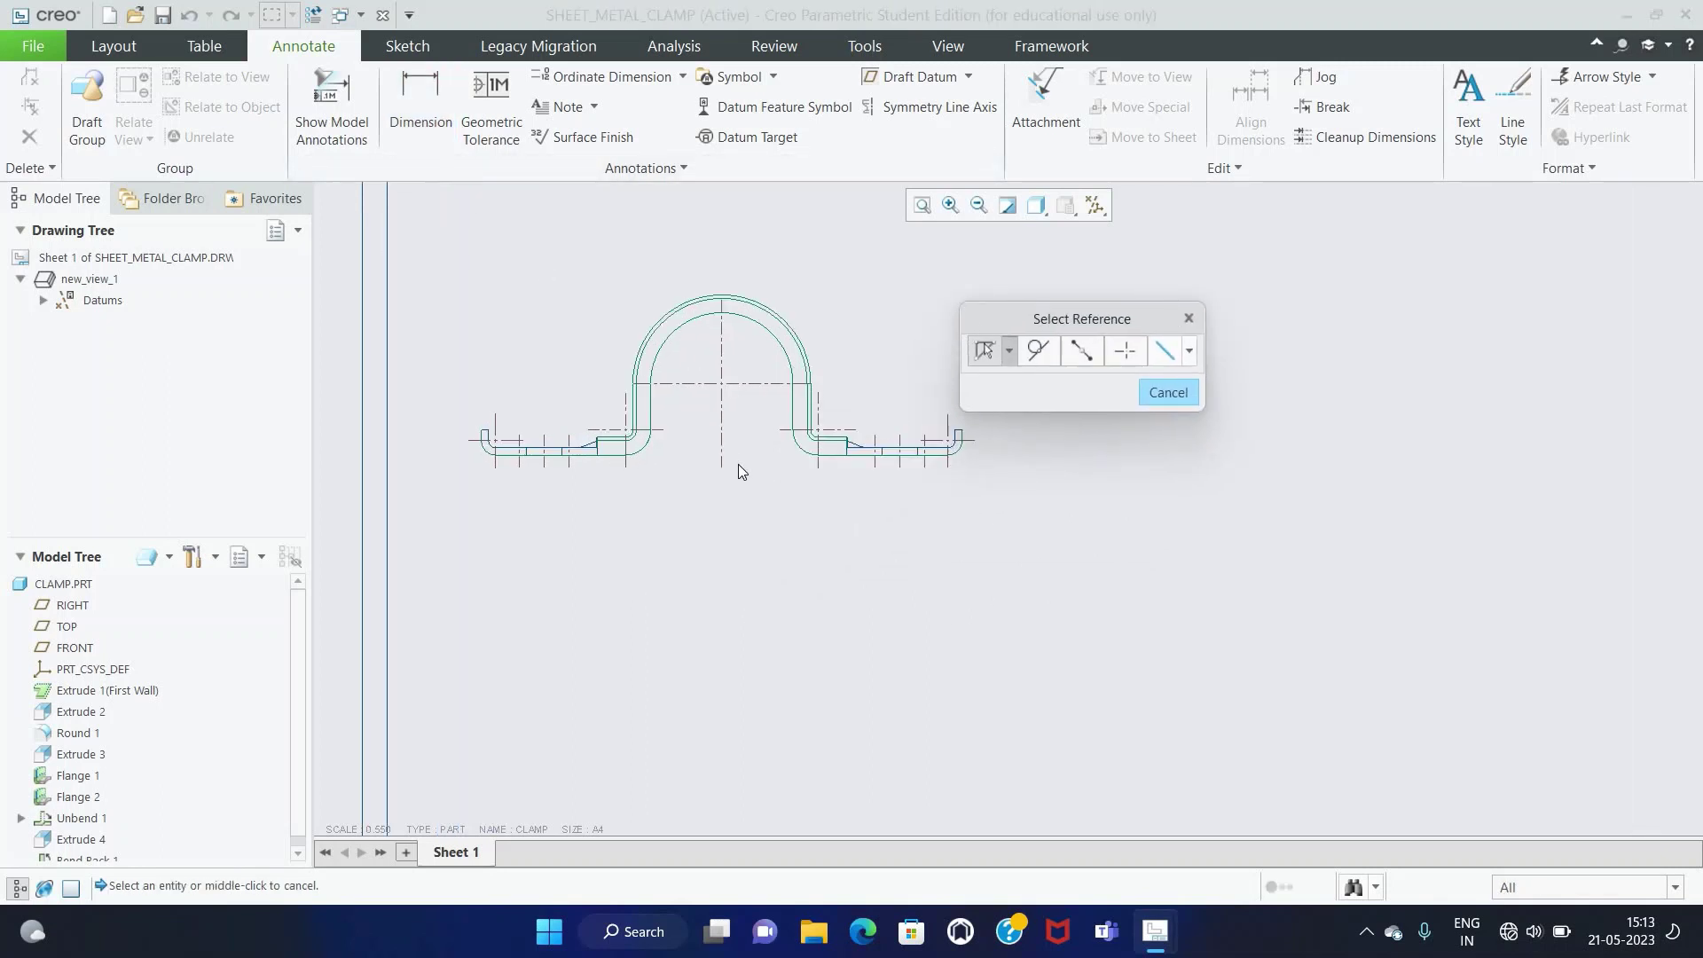
left_click(752, 401)
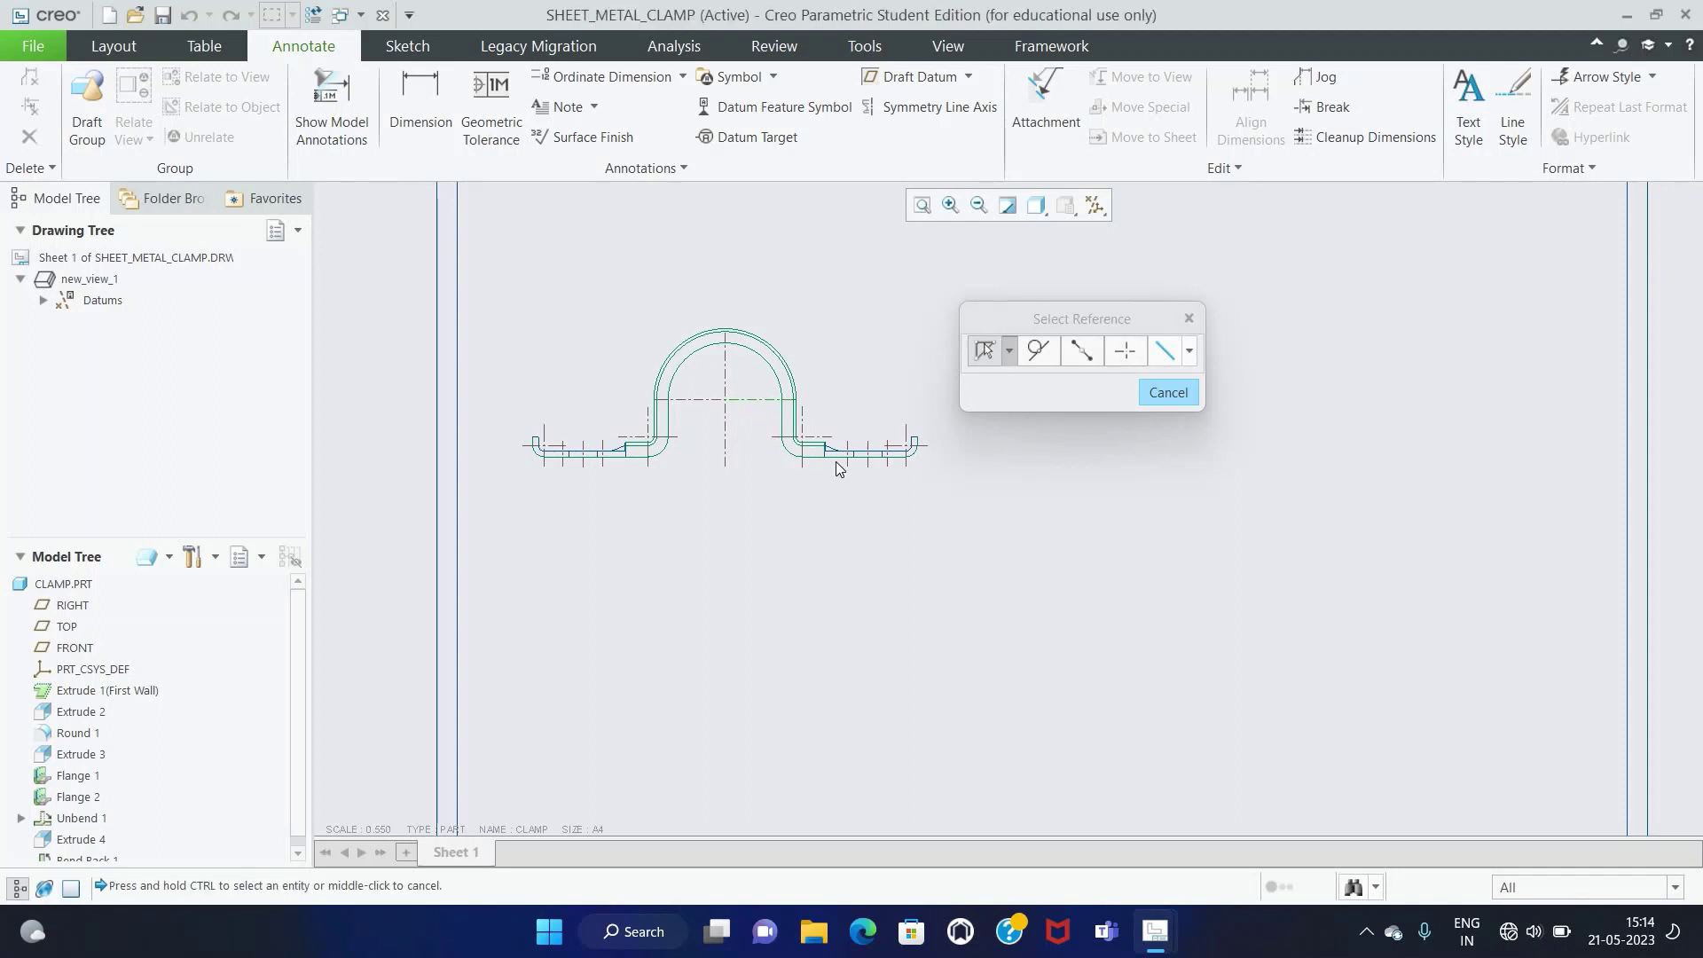
left_click(836, 455, "ctrl")
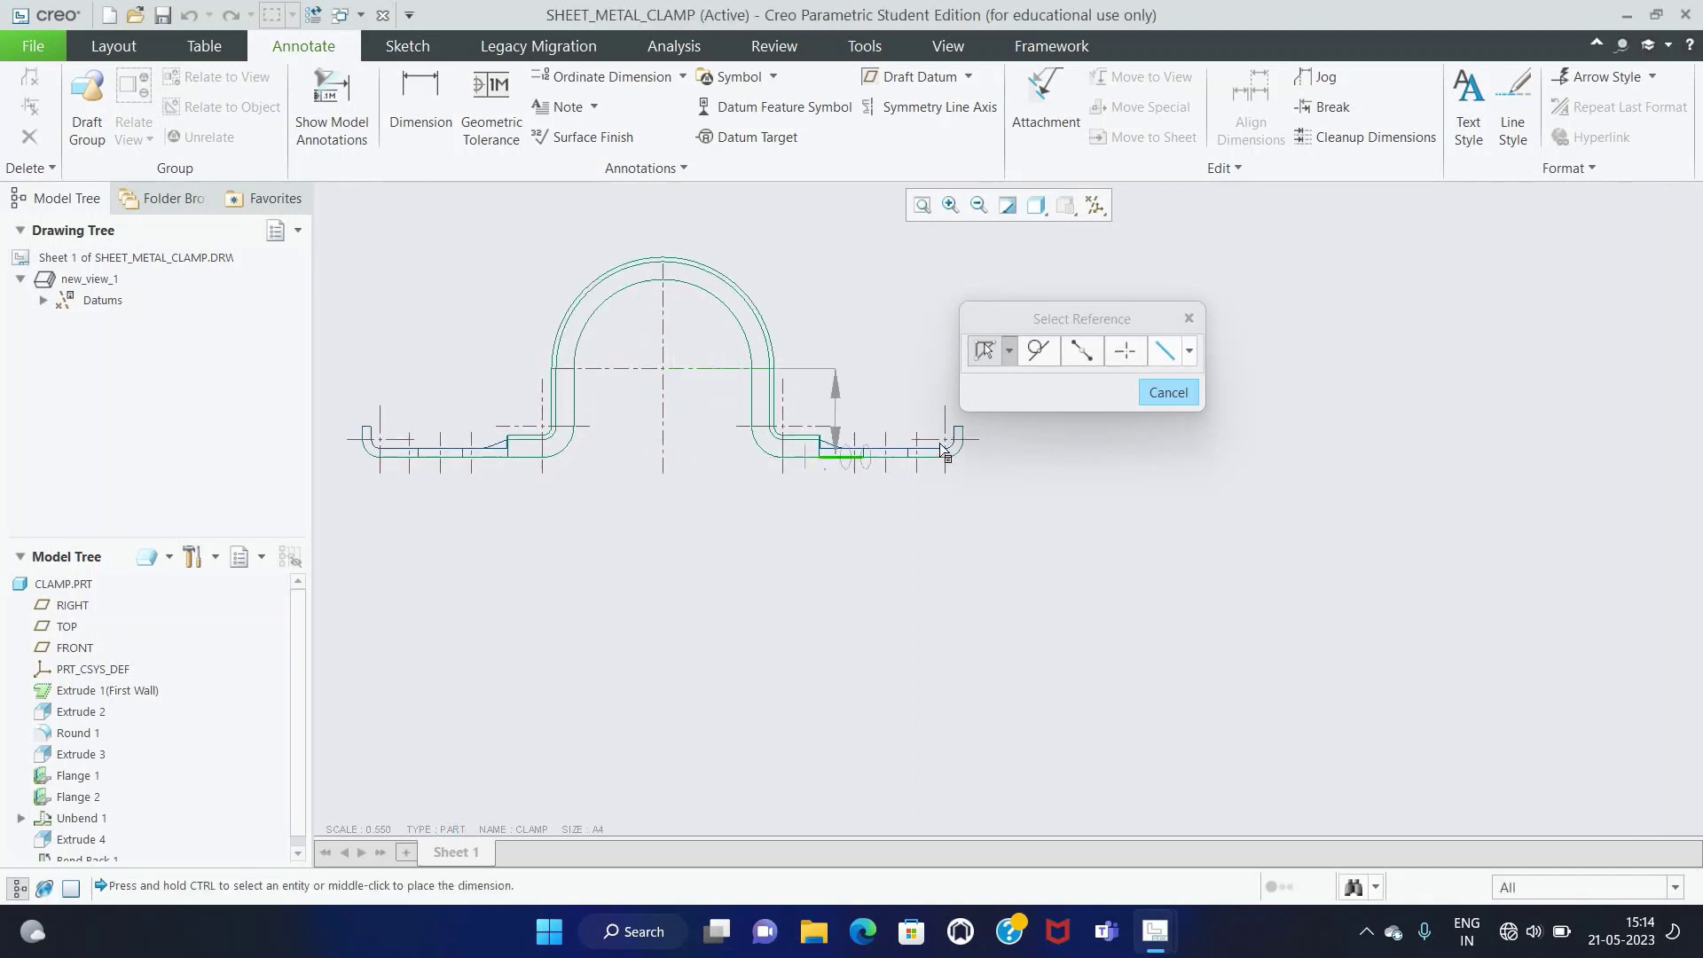
scroll(835, 456, "up", 2)
middle_click(1003, 479)
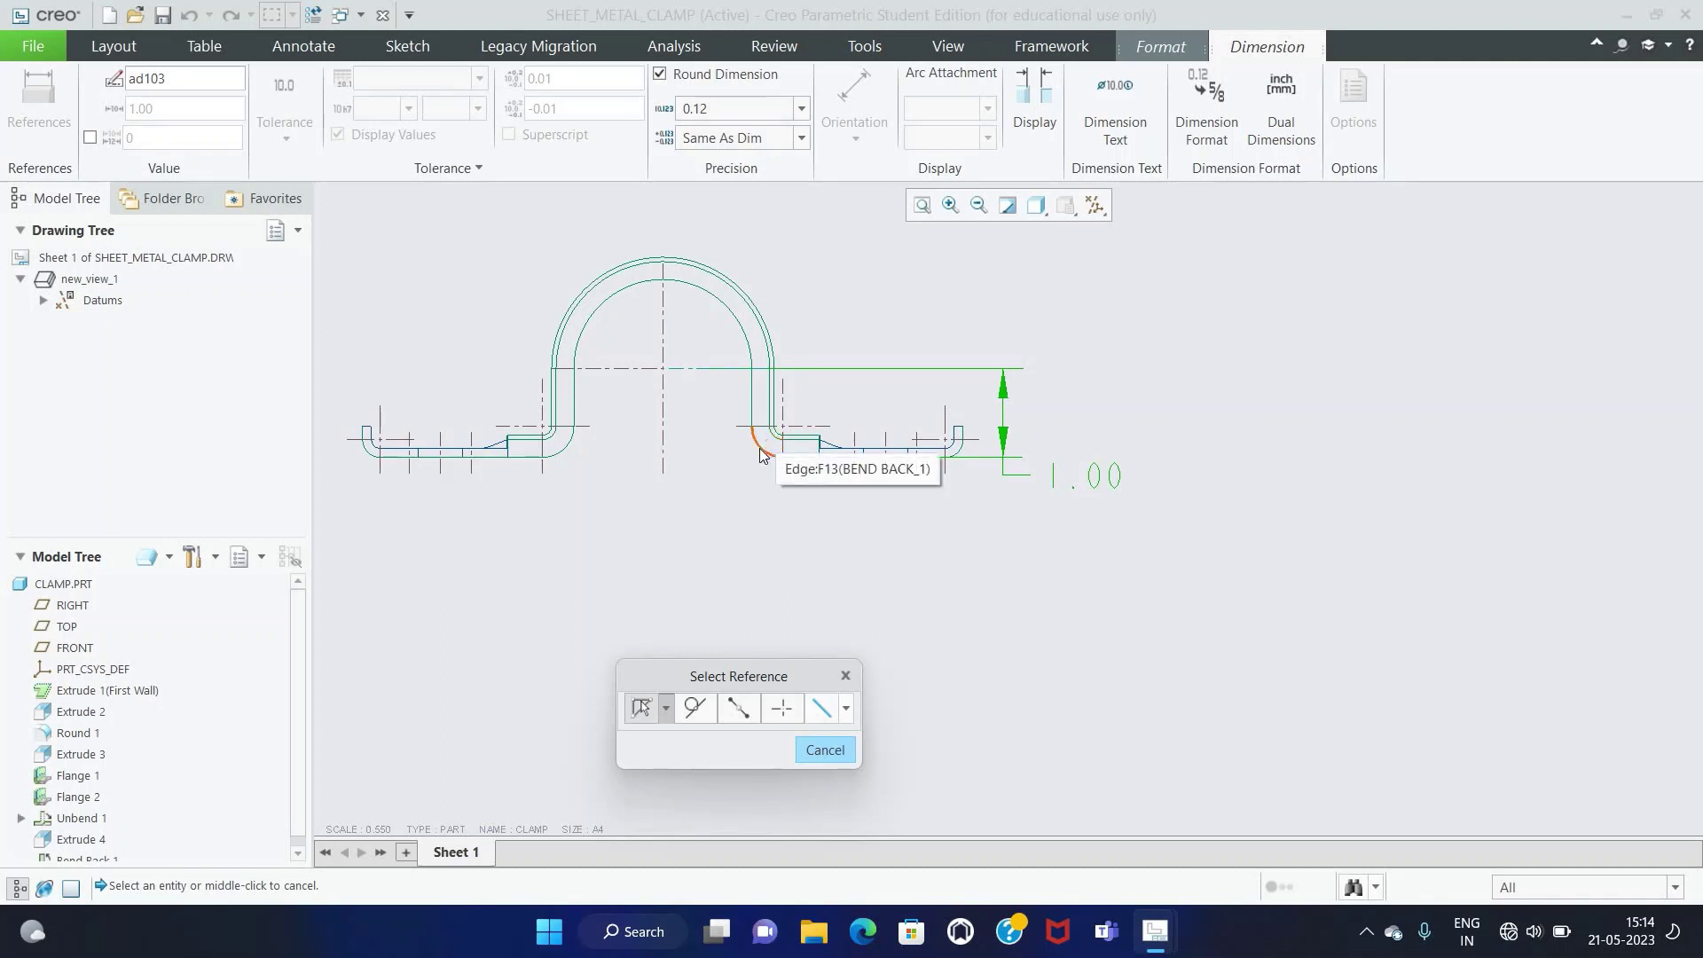
Step: Add the R.35 bend radius, .65 right-leg height and R1.00 arch radius
left_click(768, 448)
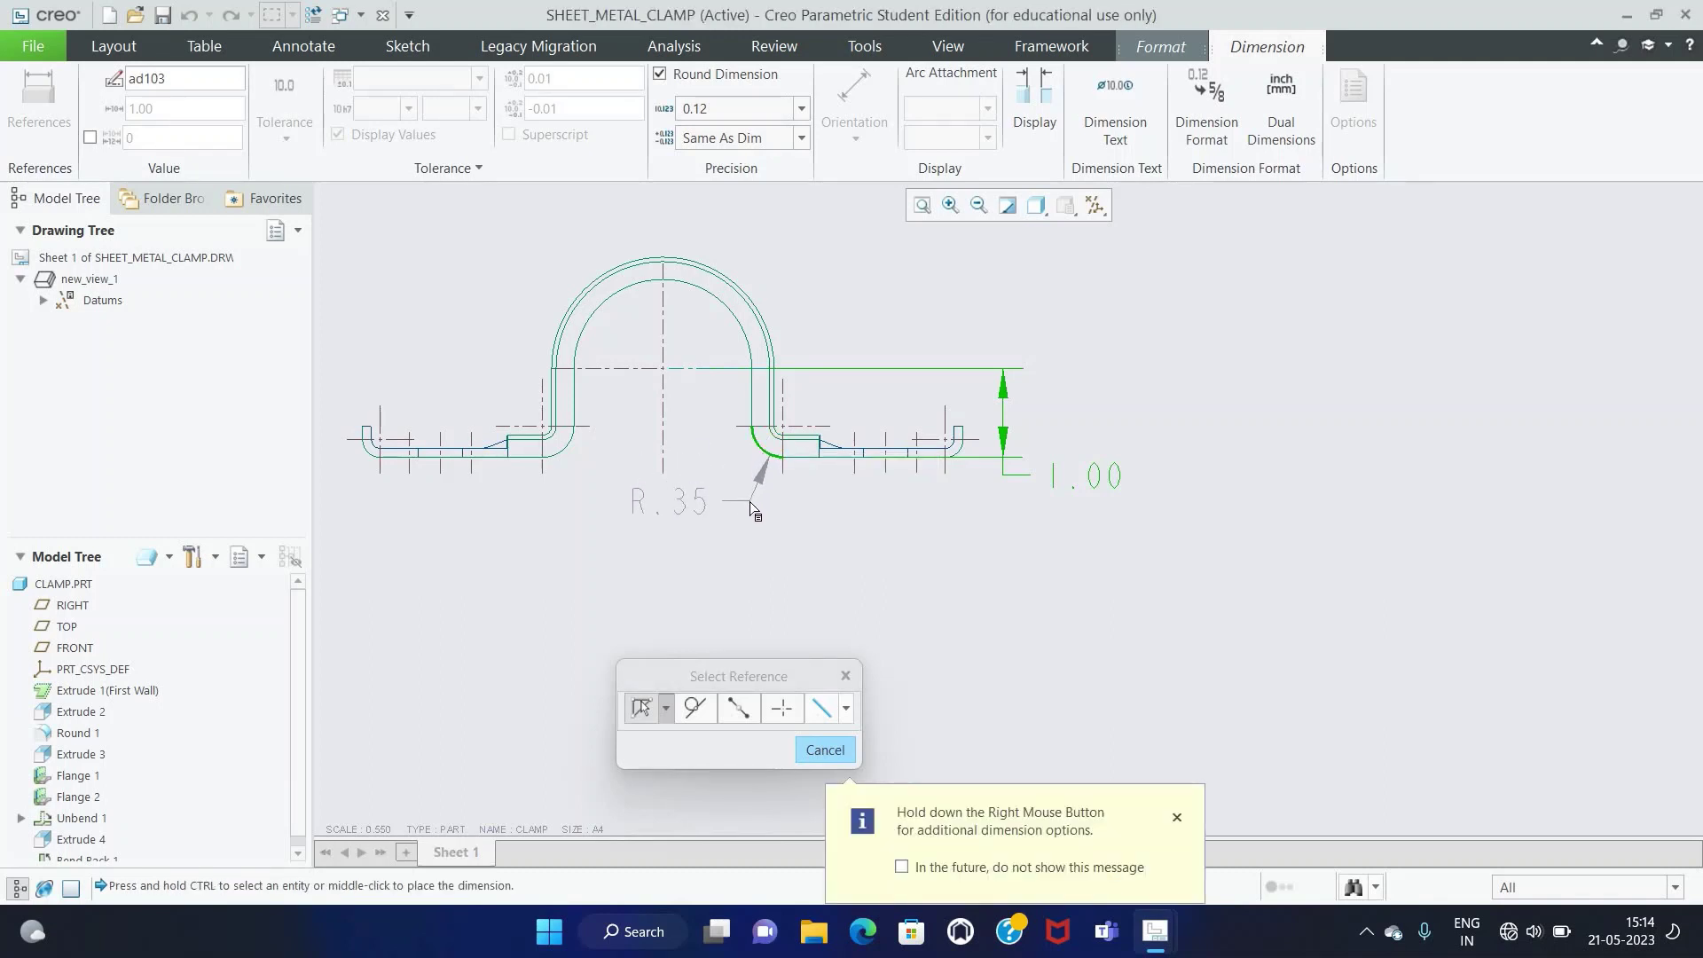
middle_click(751, 505)
left_click_drag(781, 440, 573, 568)
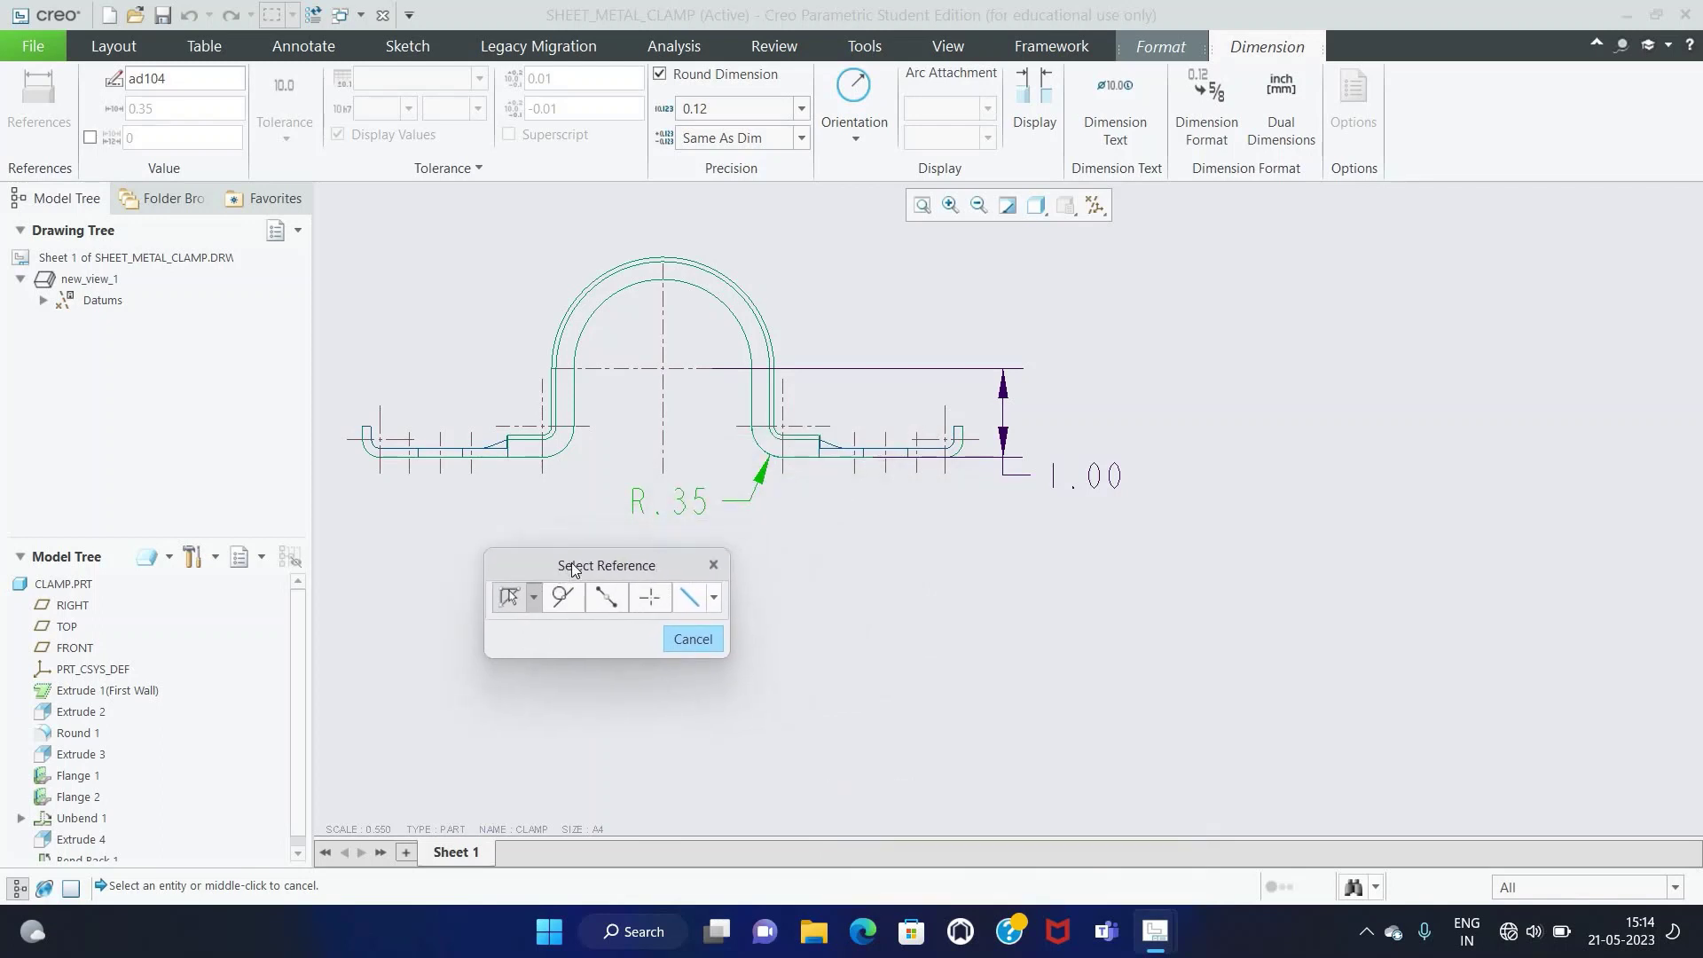
left_click(750, 390)
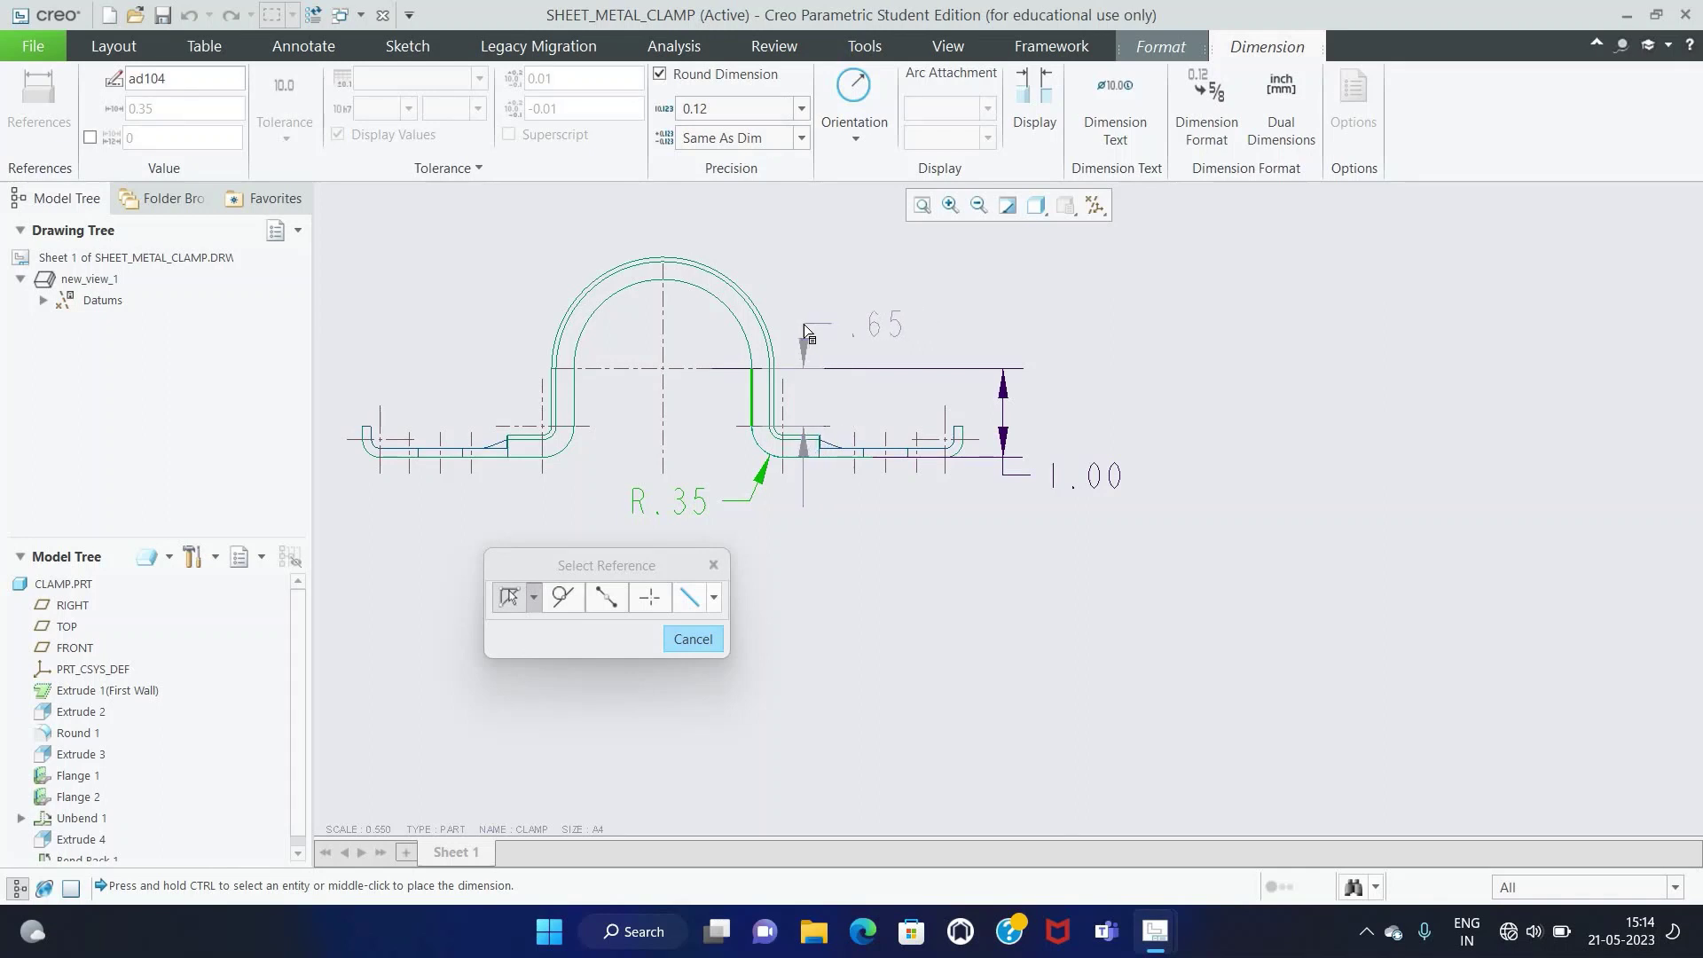
middle_click(804, 330)
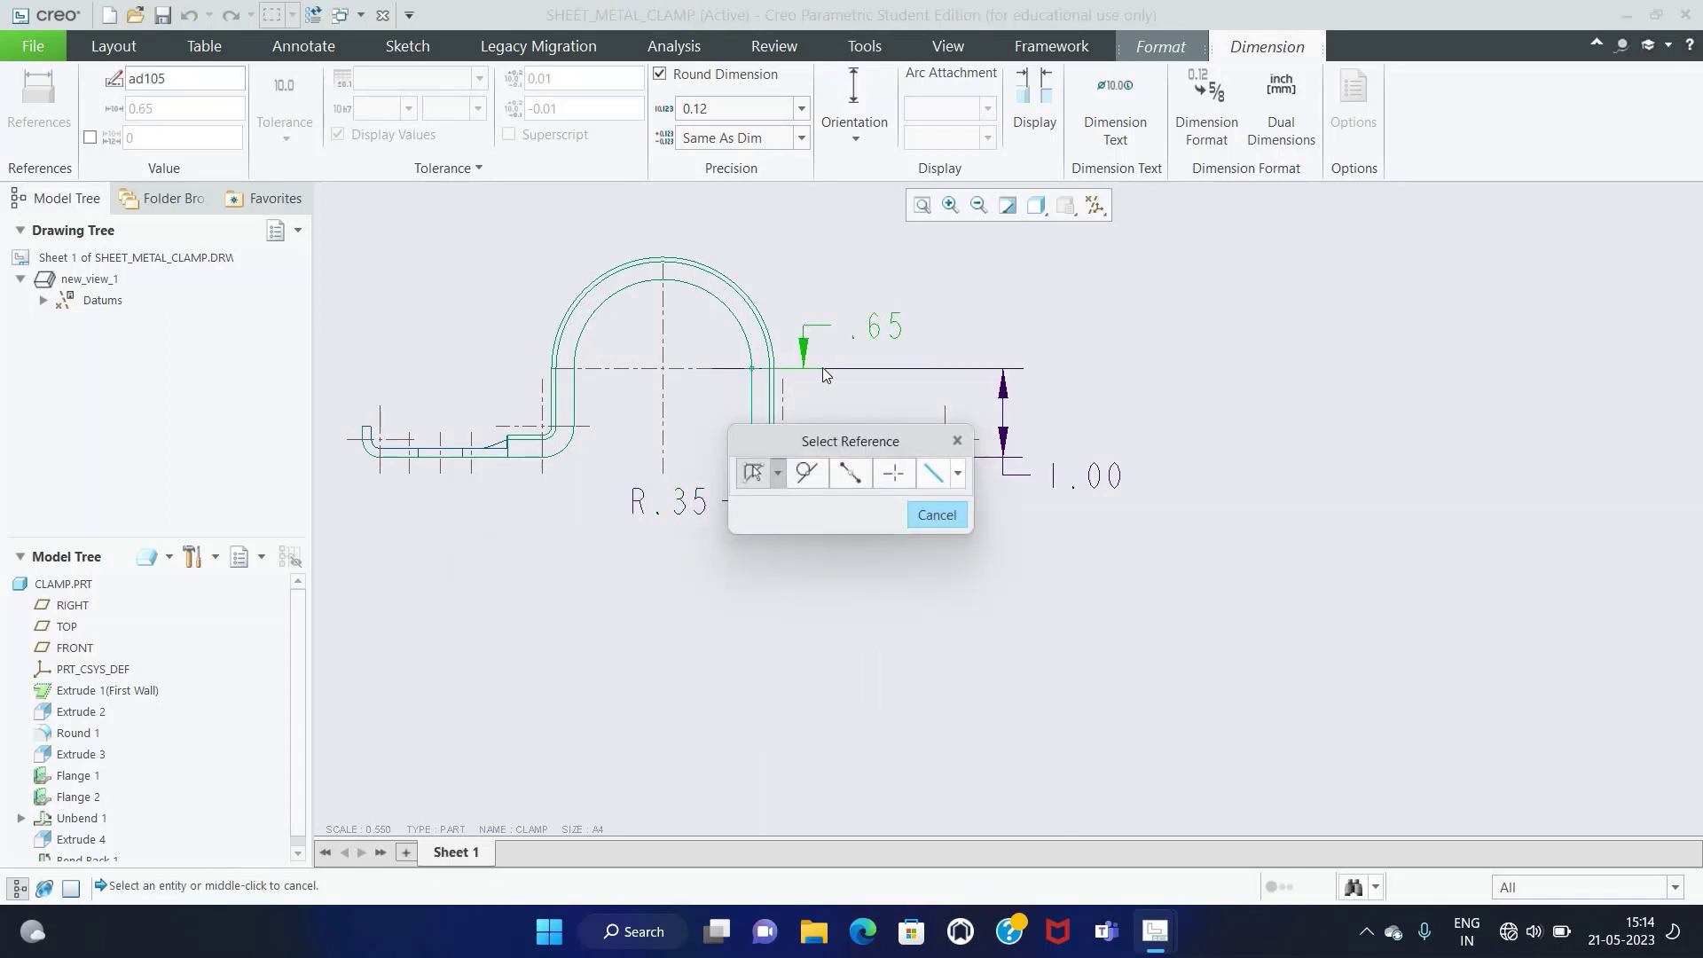
left_click_drag(831, 445, 735, 565)
left_click(730, 318)
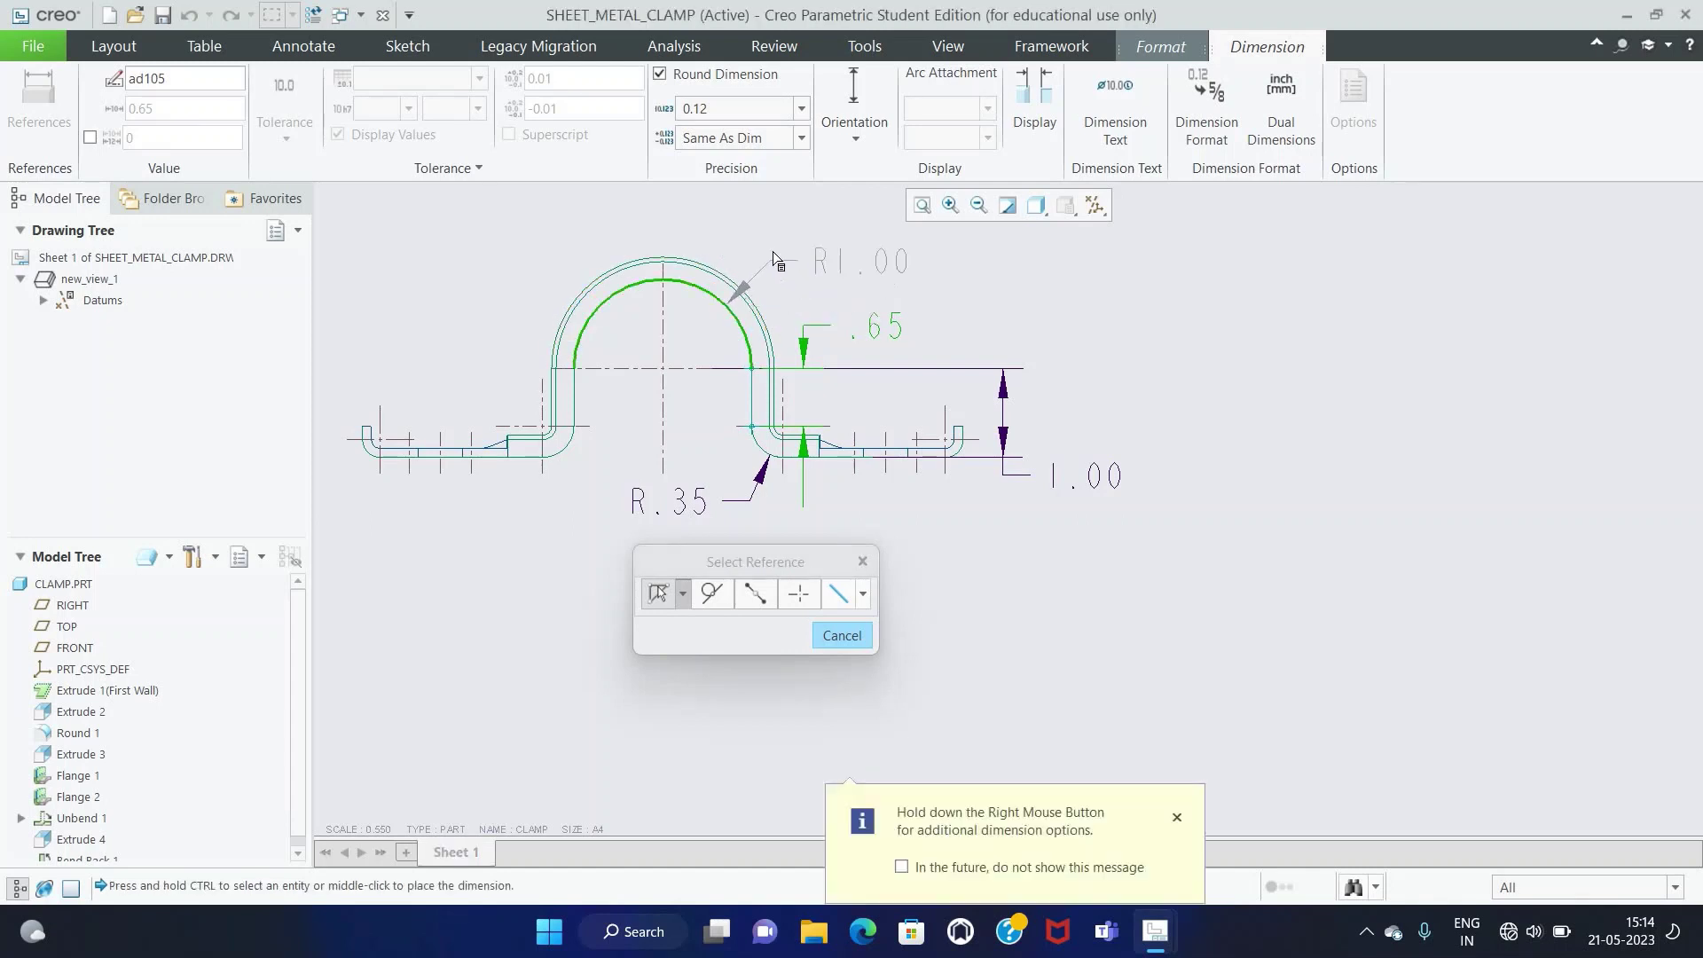
middle_click(774, 257)
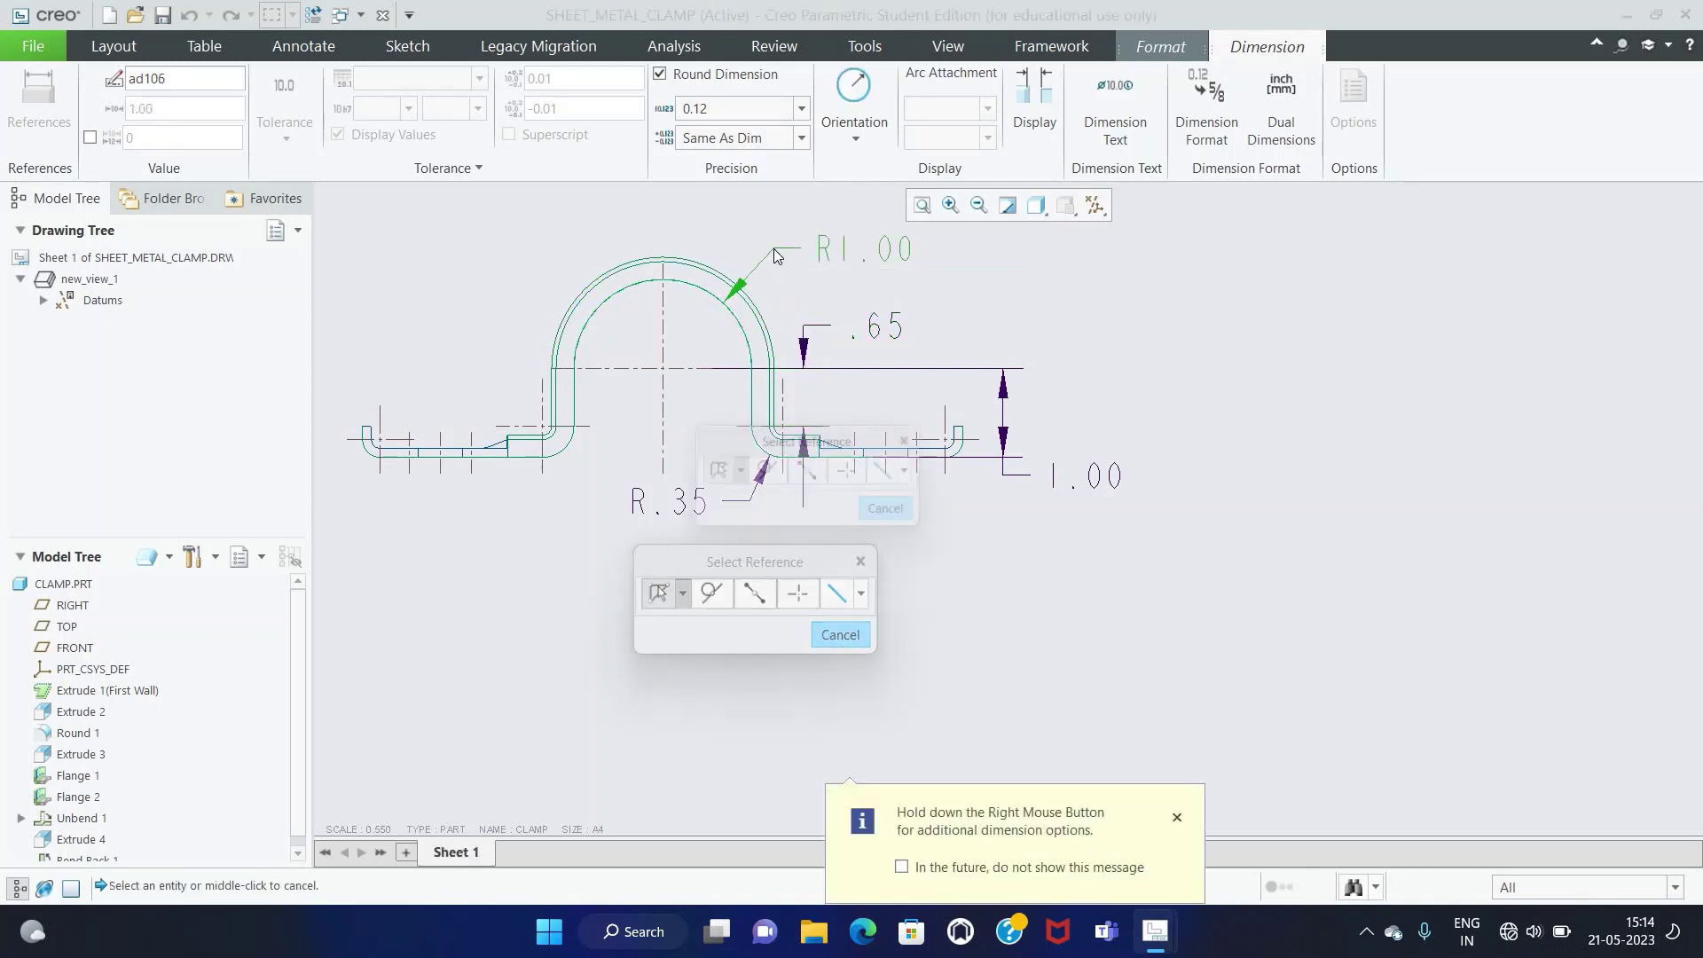
left_click_drag(812, 428, 759, 586)
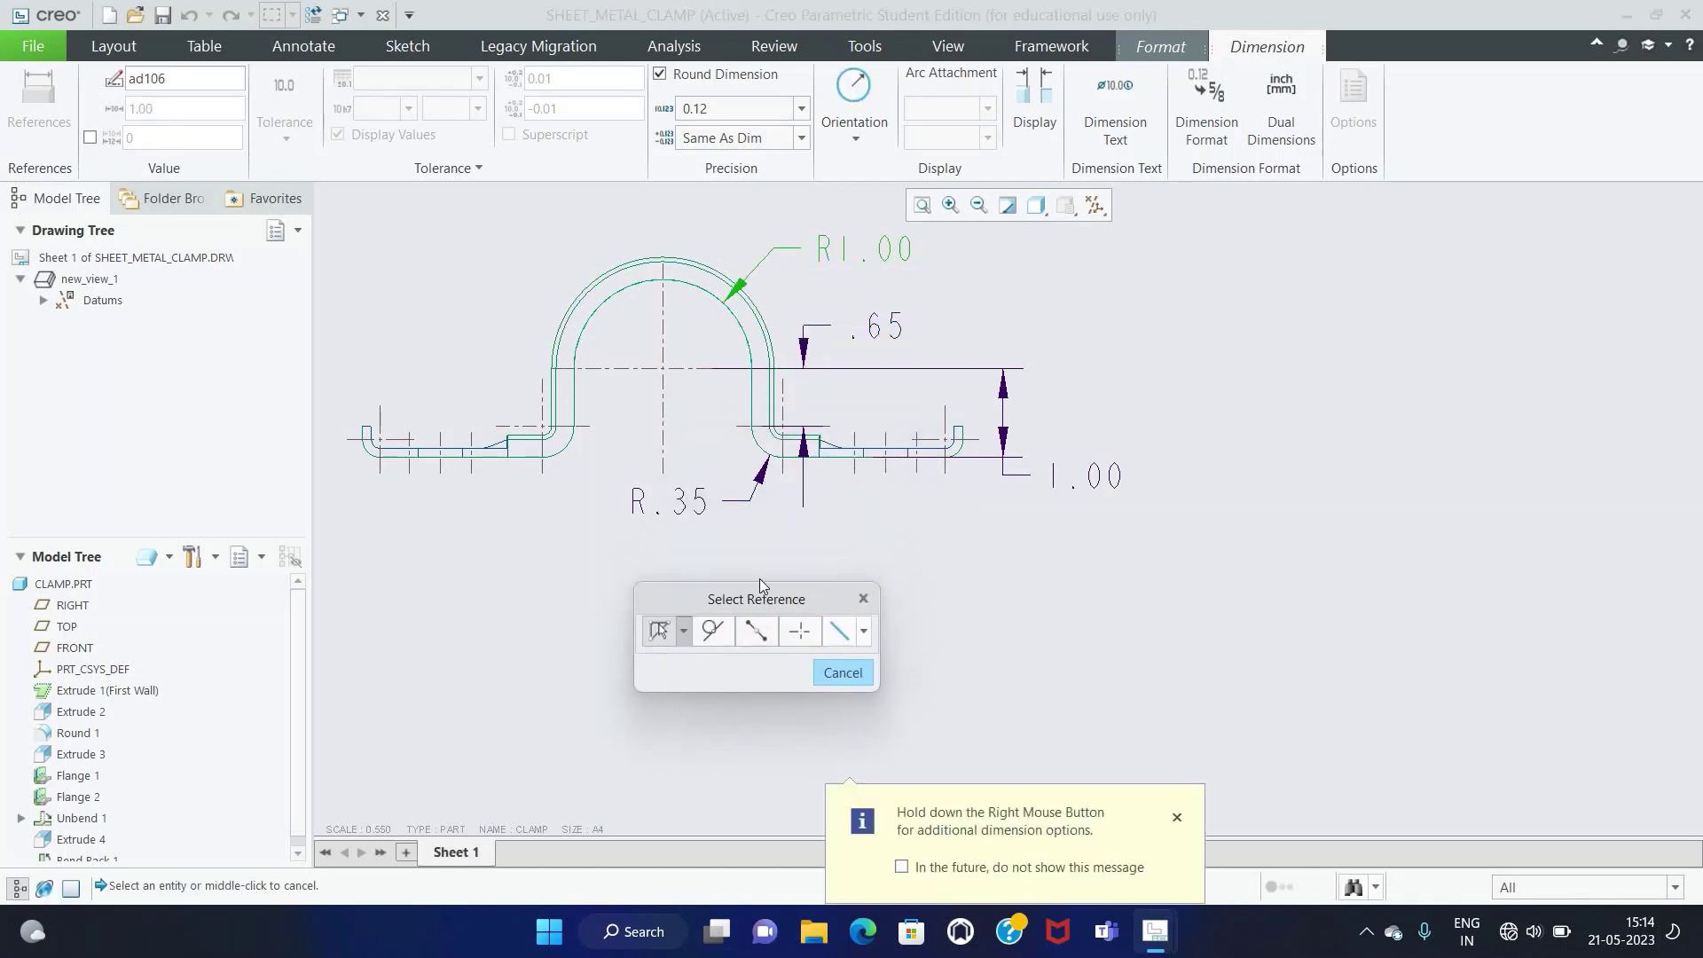
Step: Add the R.15 inner bend radius, .10 lip width and R.20 lip radius
left_click(554, 435)
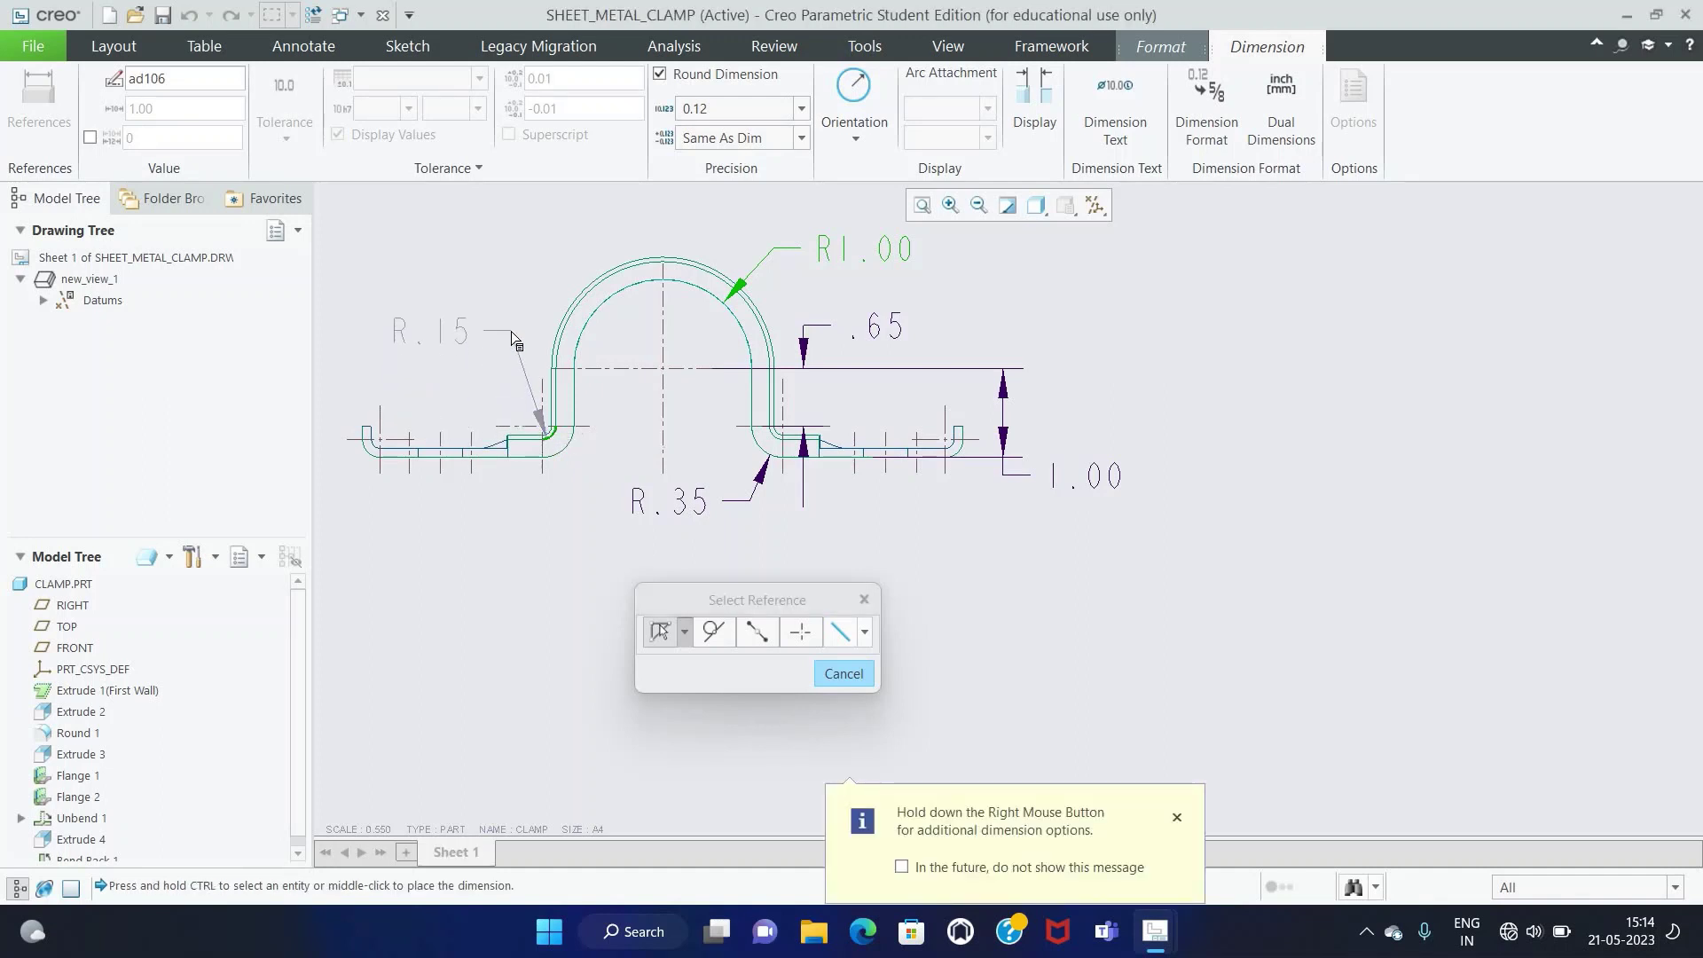
middle_click(511, 338)
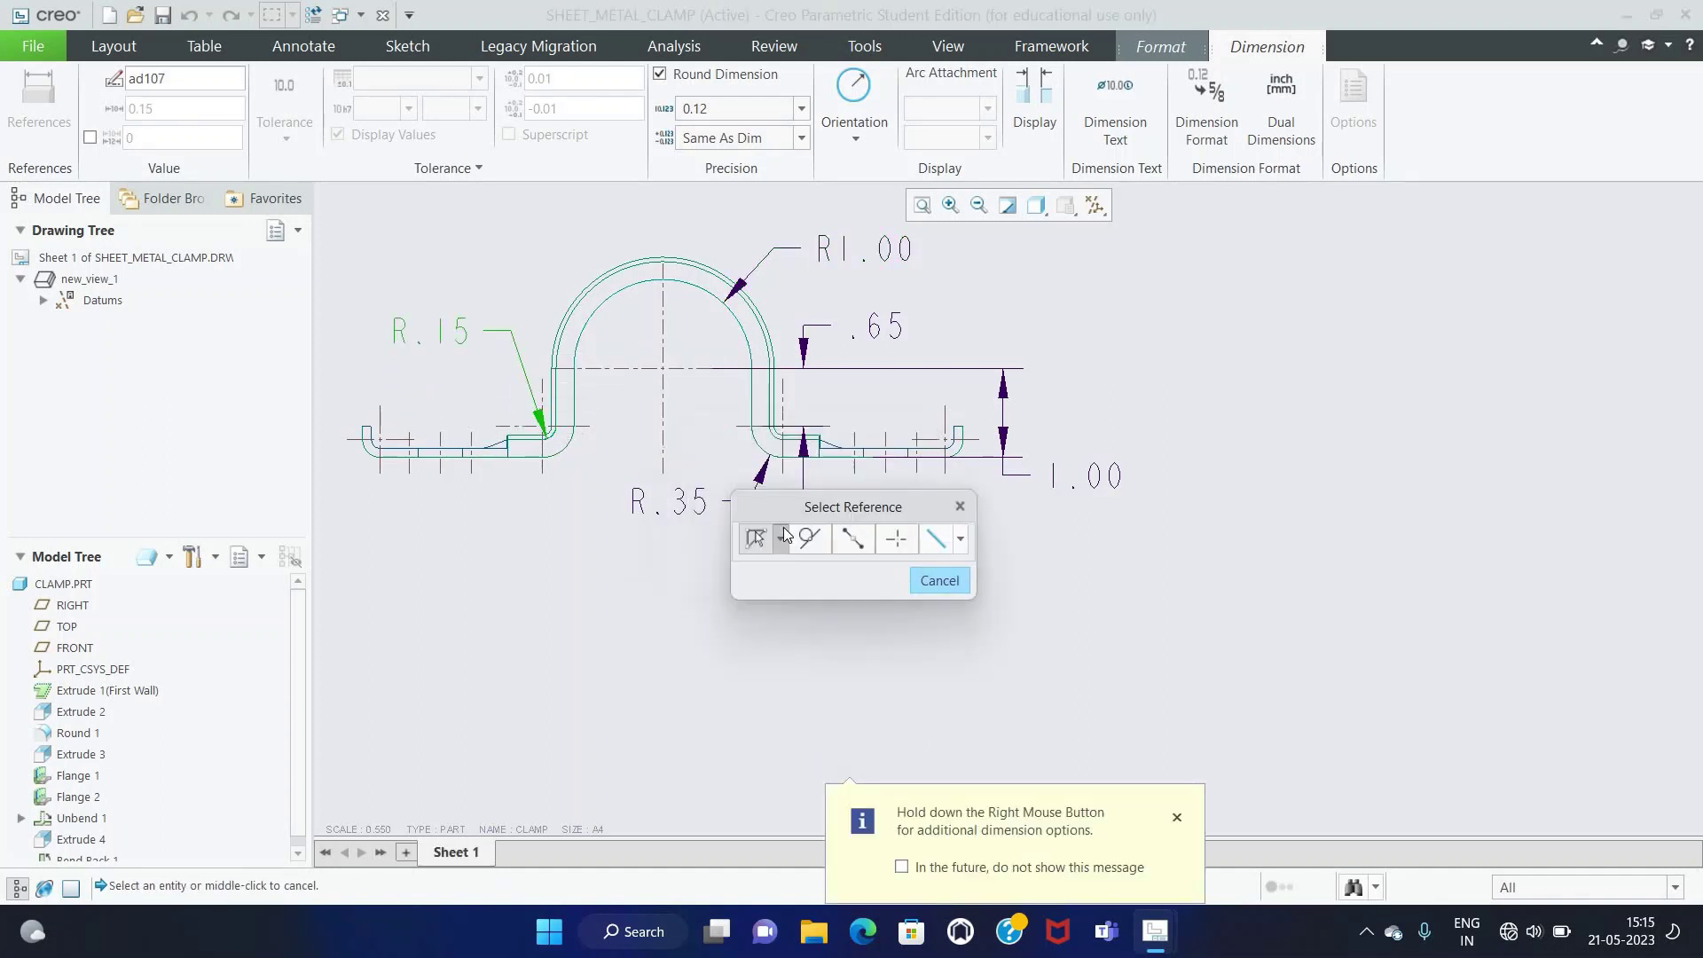
scroll(583, 488, "up", 1)
scroll(371, 456, "down", 2)
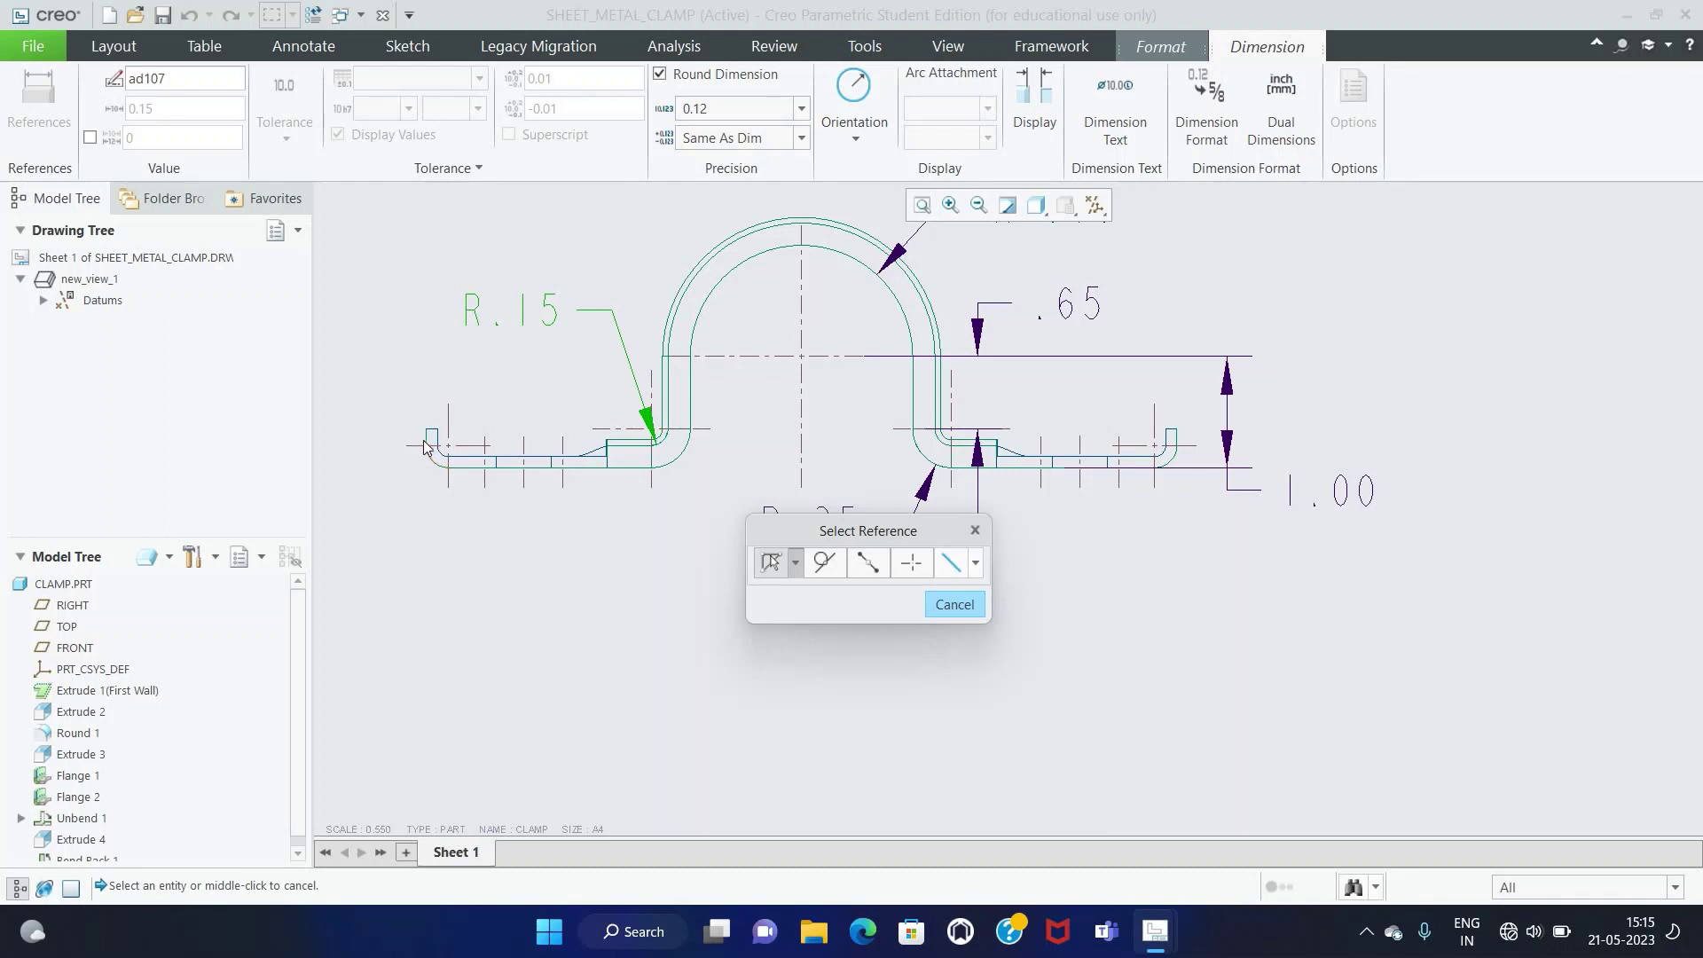
left_click(441, 443)
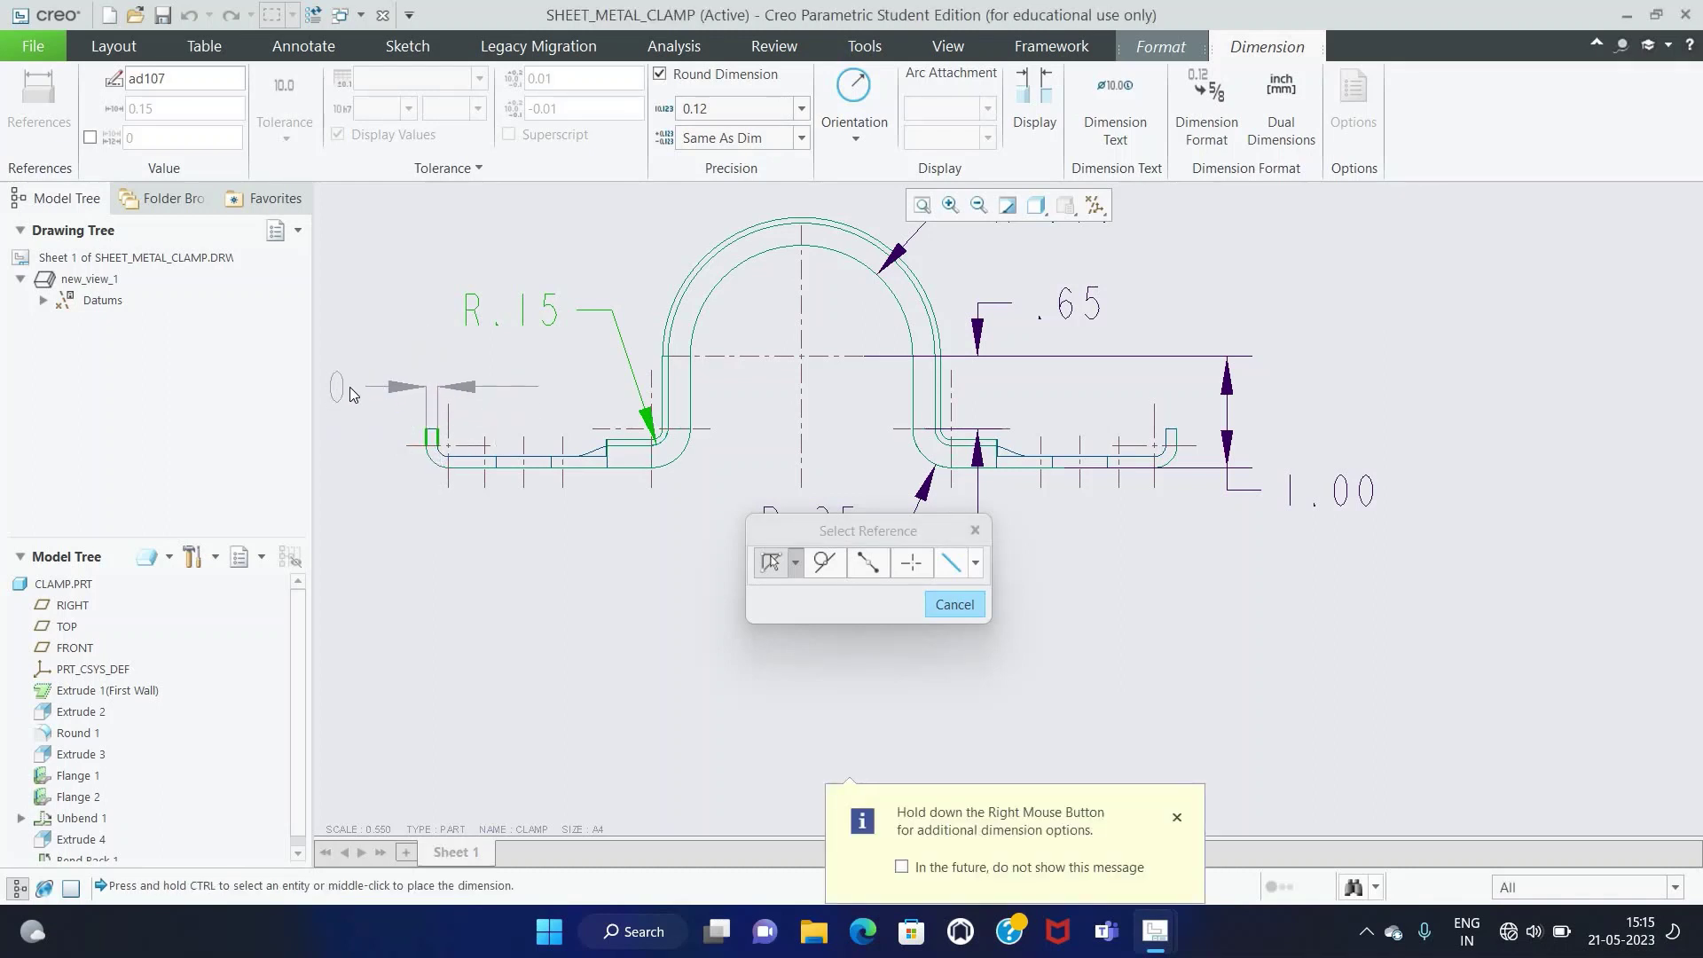
middle_click(348, 396)
left_click(432, 462)
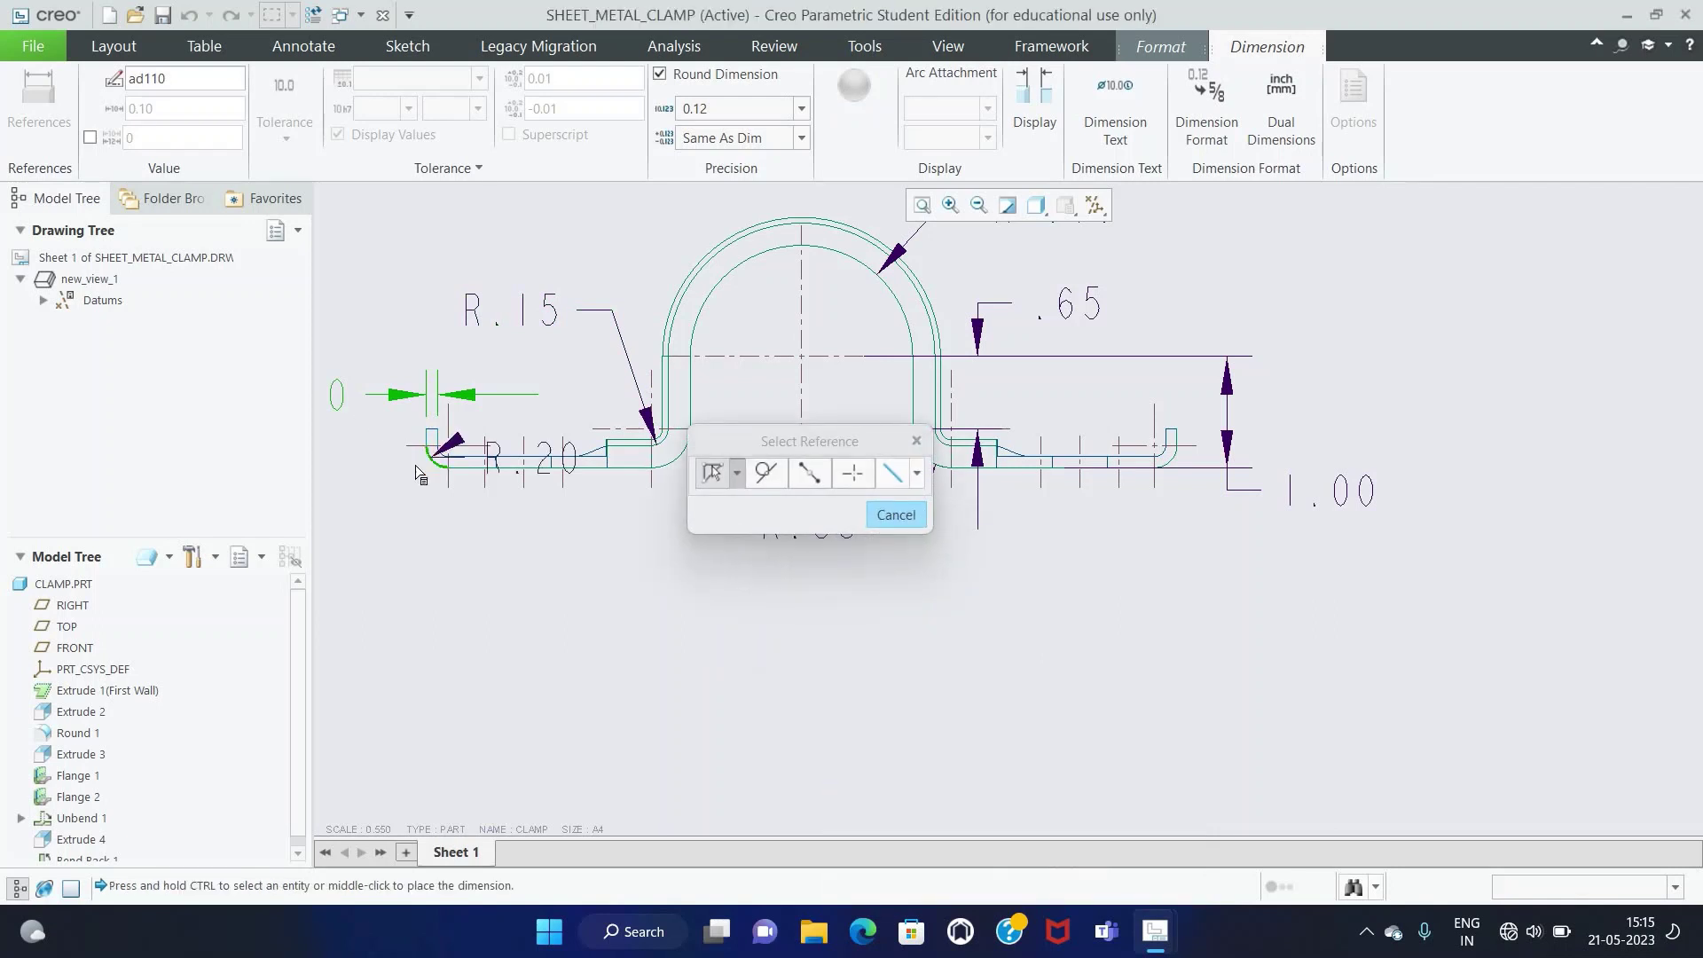
middle_click(384, 503)
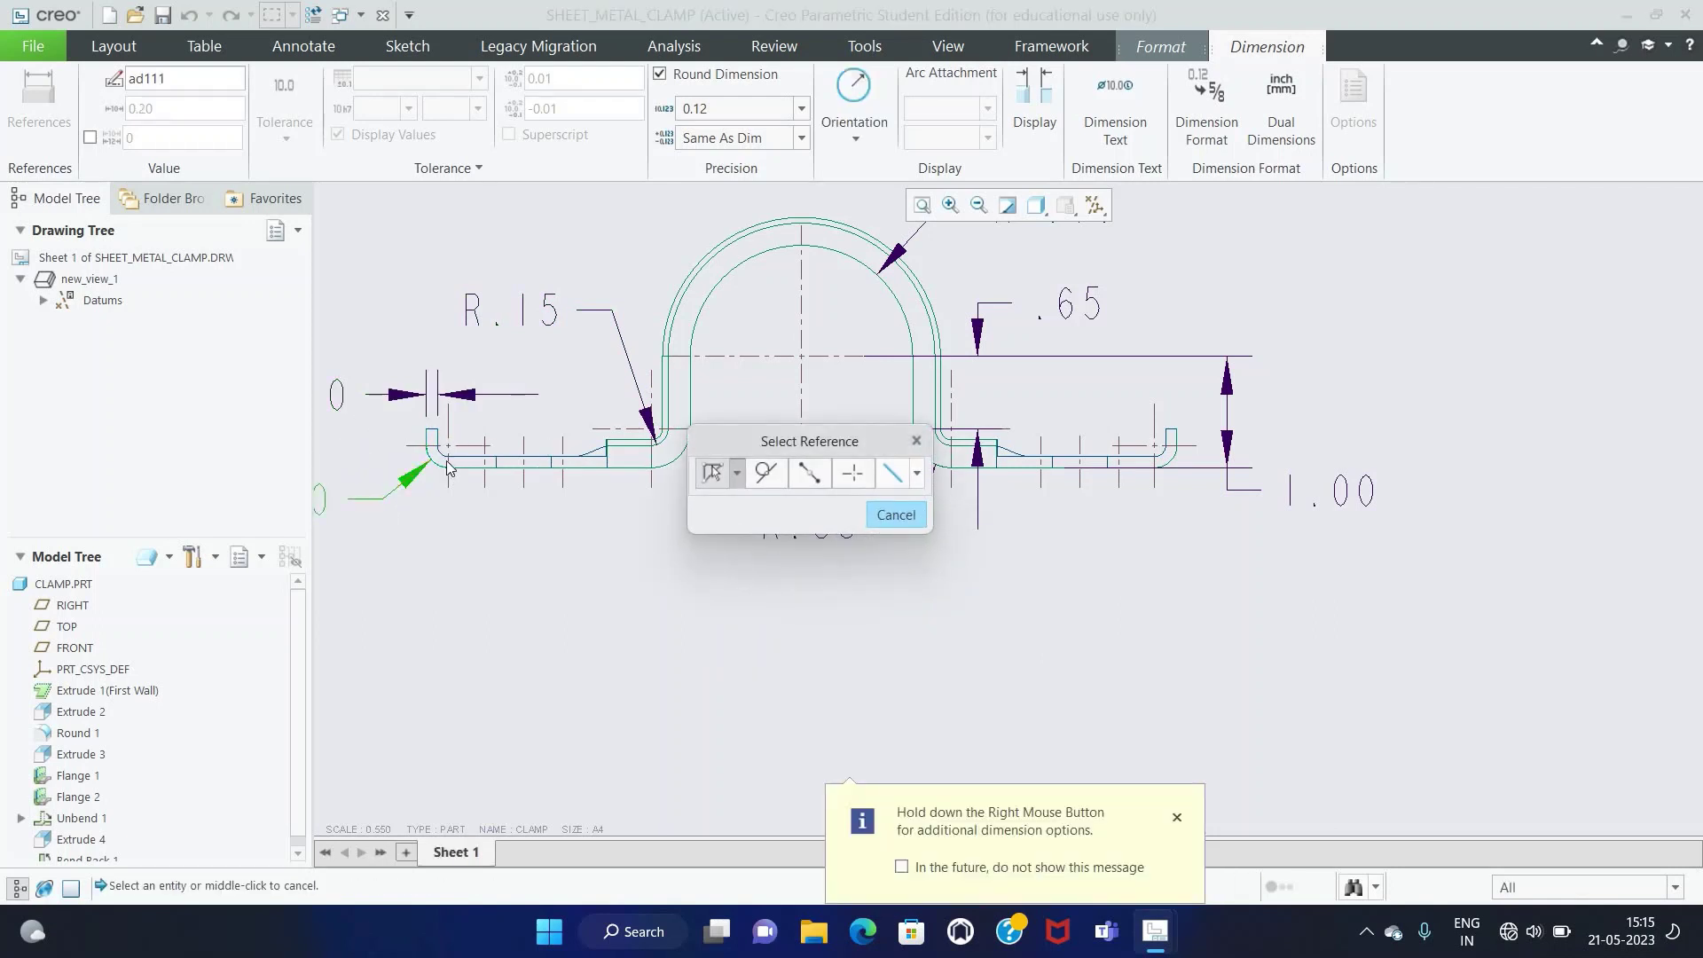
Step: Add the R.10 radius on the left lip's other bend
scroll(444, 457, "up", 5)
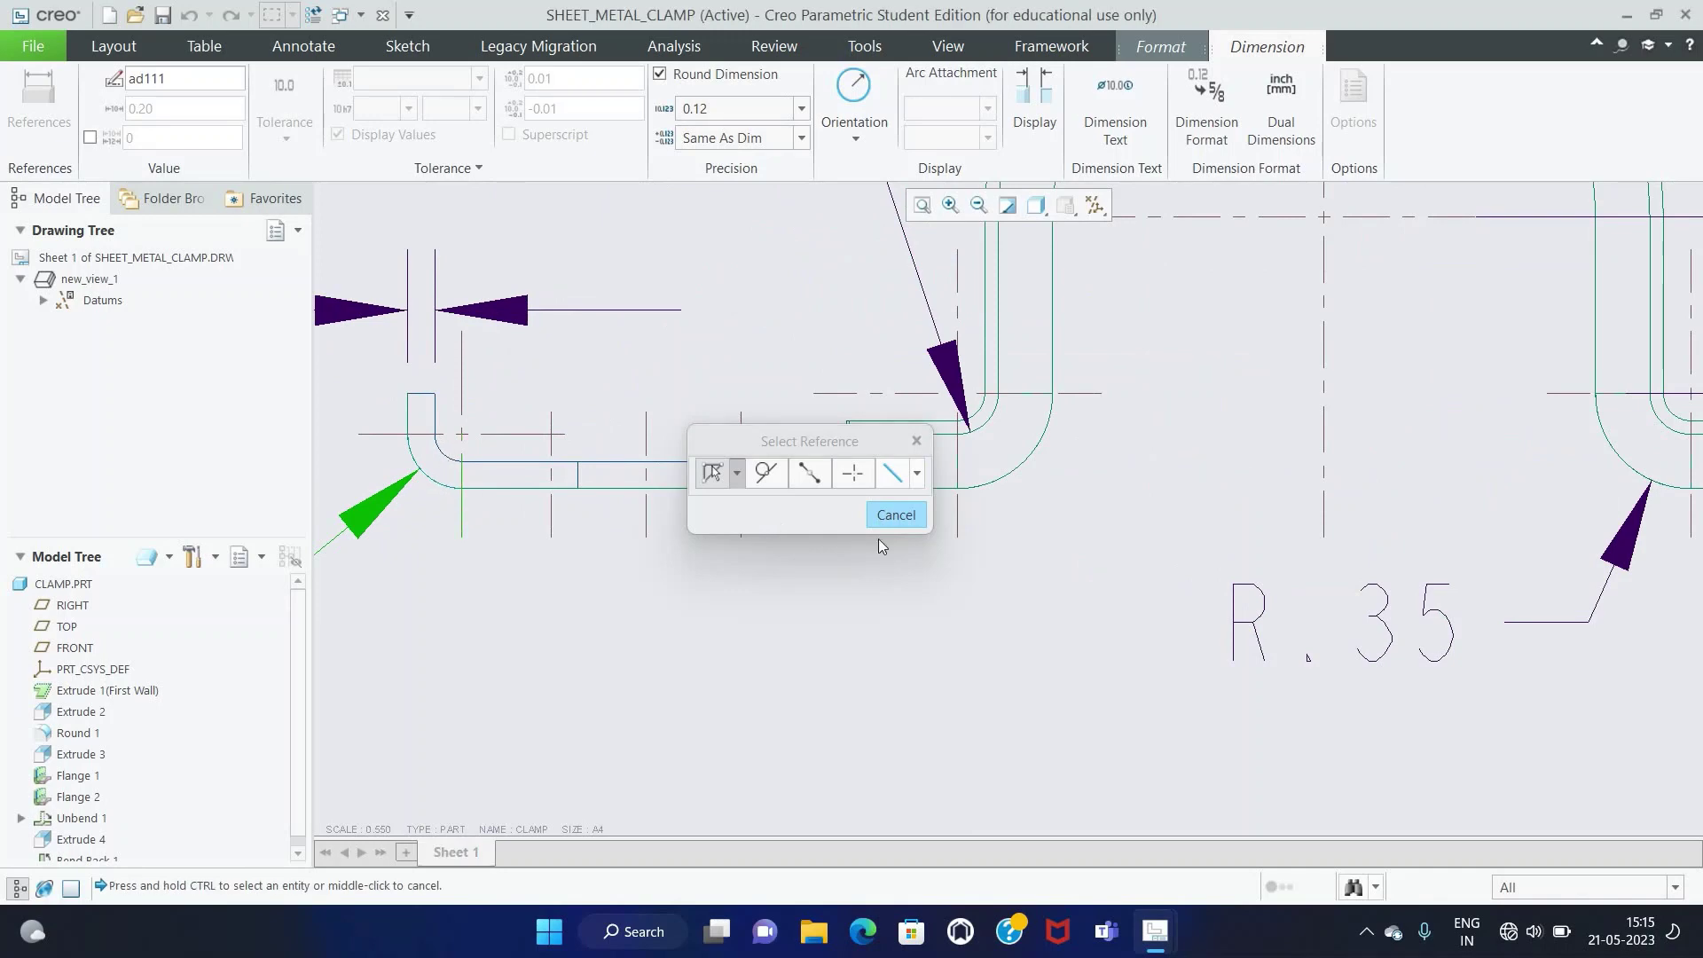
middle_click(754, 559)
scroll(644, 568, "down", 5)
left_click(421, 98)
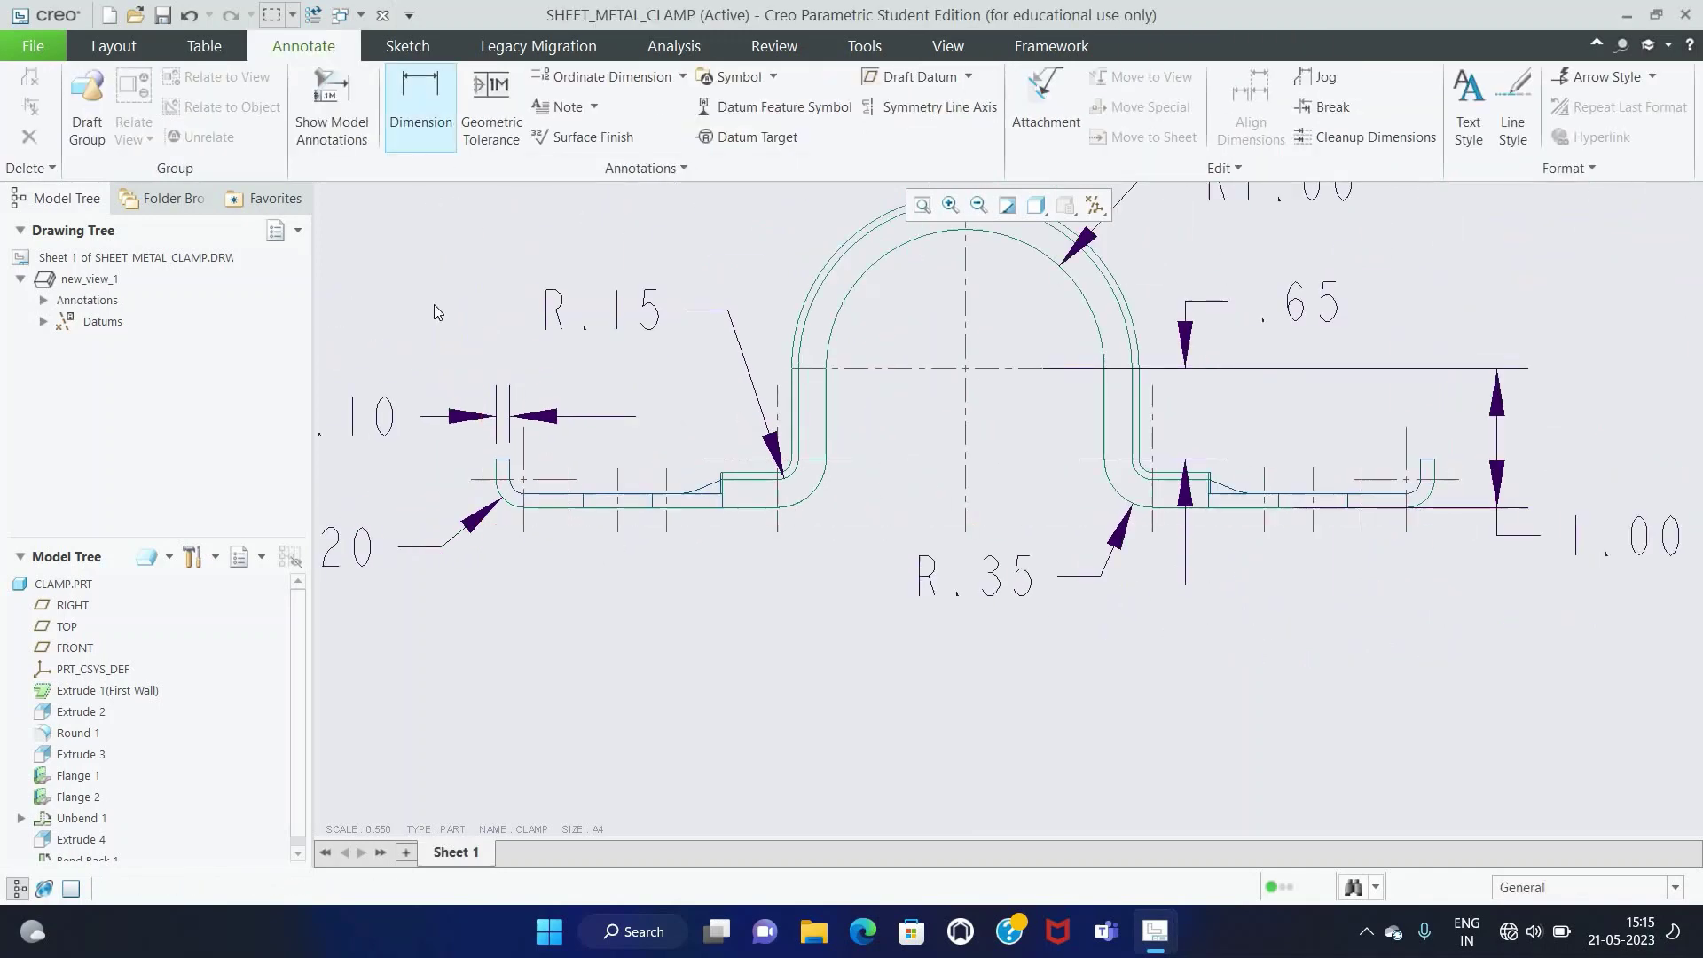
left_click(518, 497)
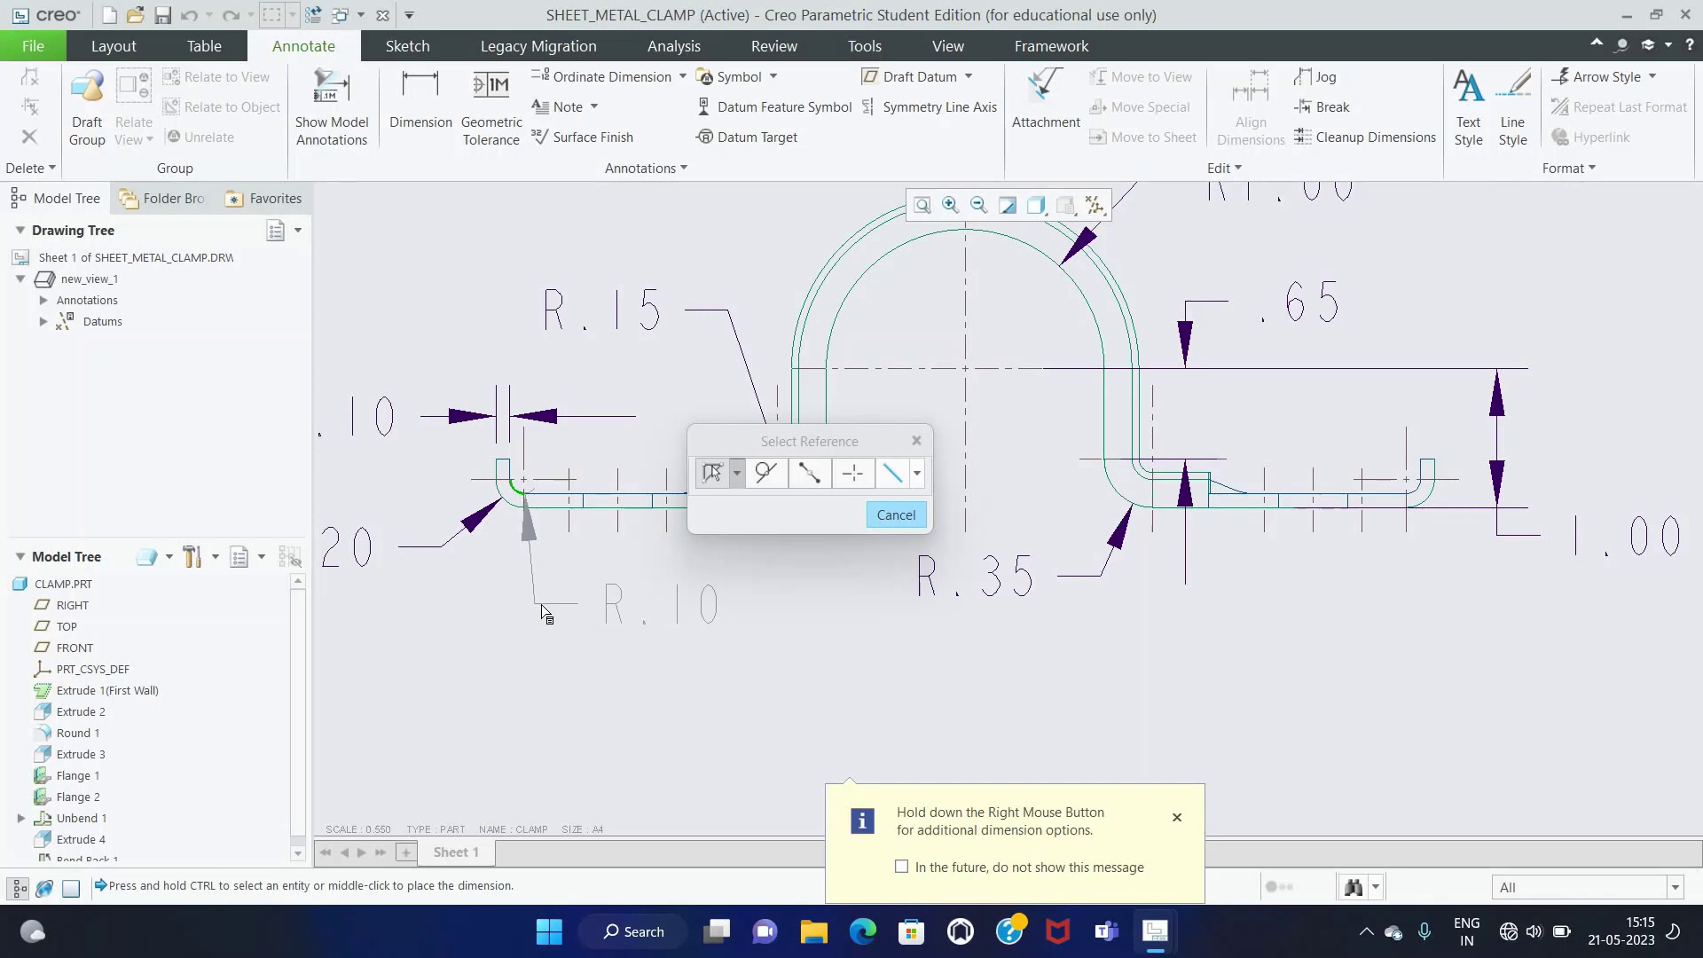
middle_click(477, 603)
Step: Add the 6.75 overall width dimension between the outer flange edges above the part
scroll(646, 560, "down", 2)
scroll(814, 620, "up", 1)
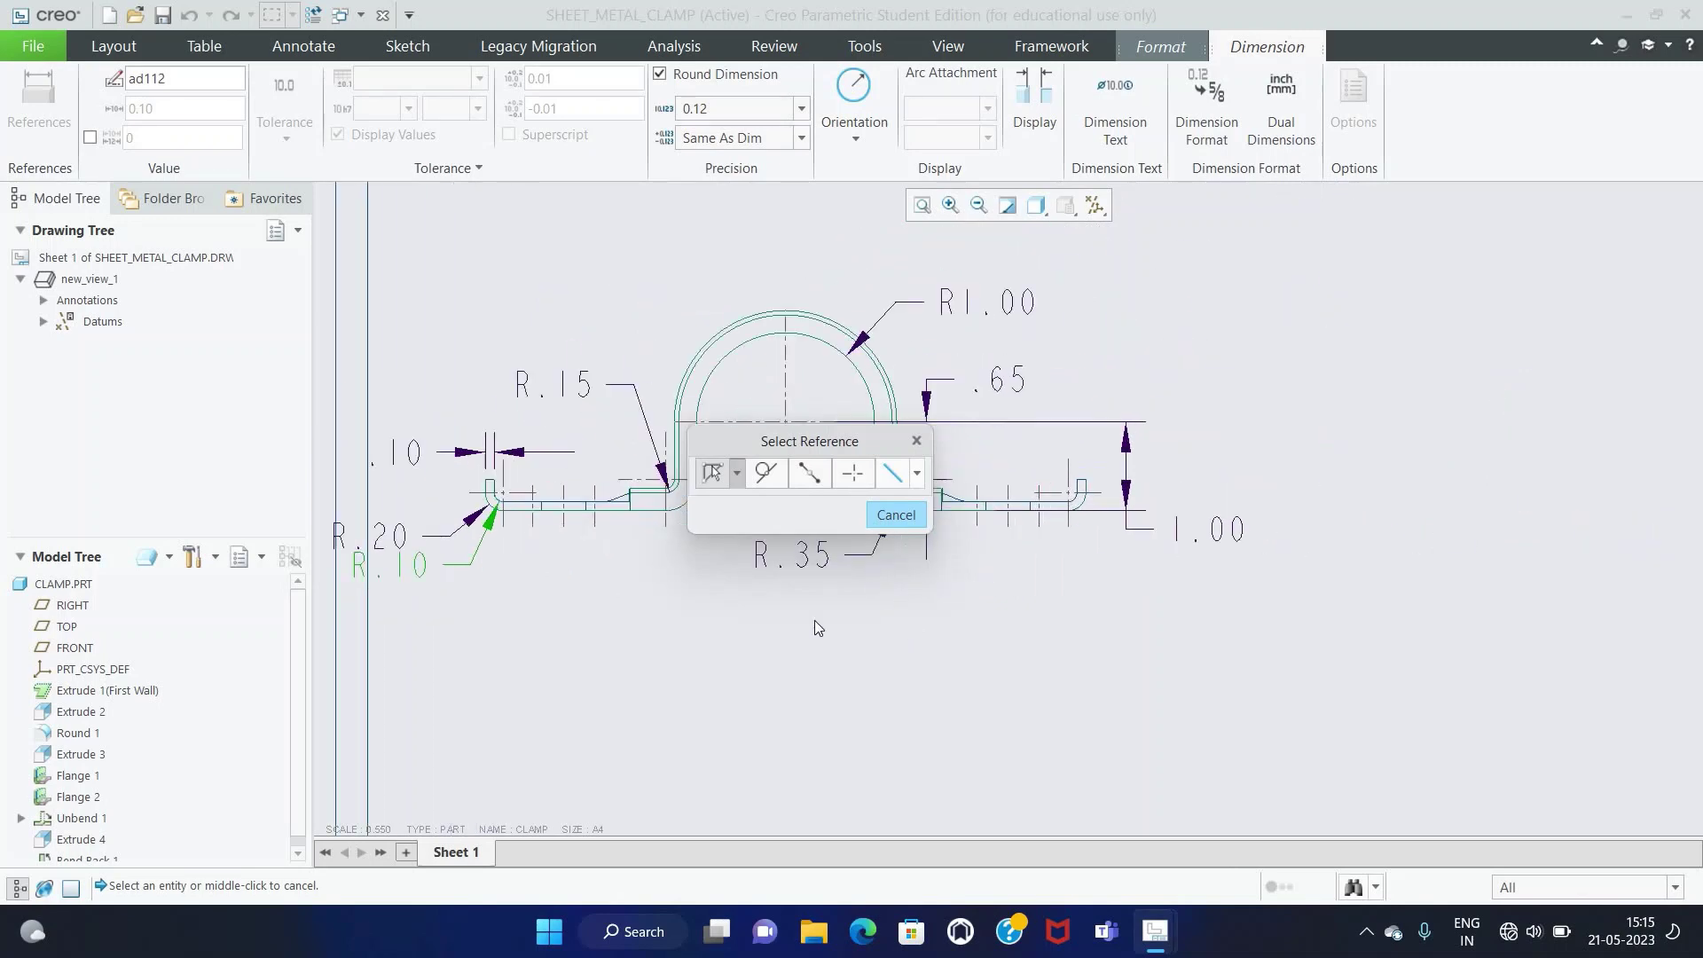
left_click(490, 487)
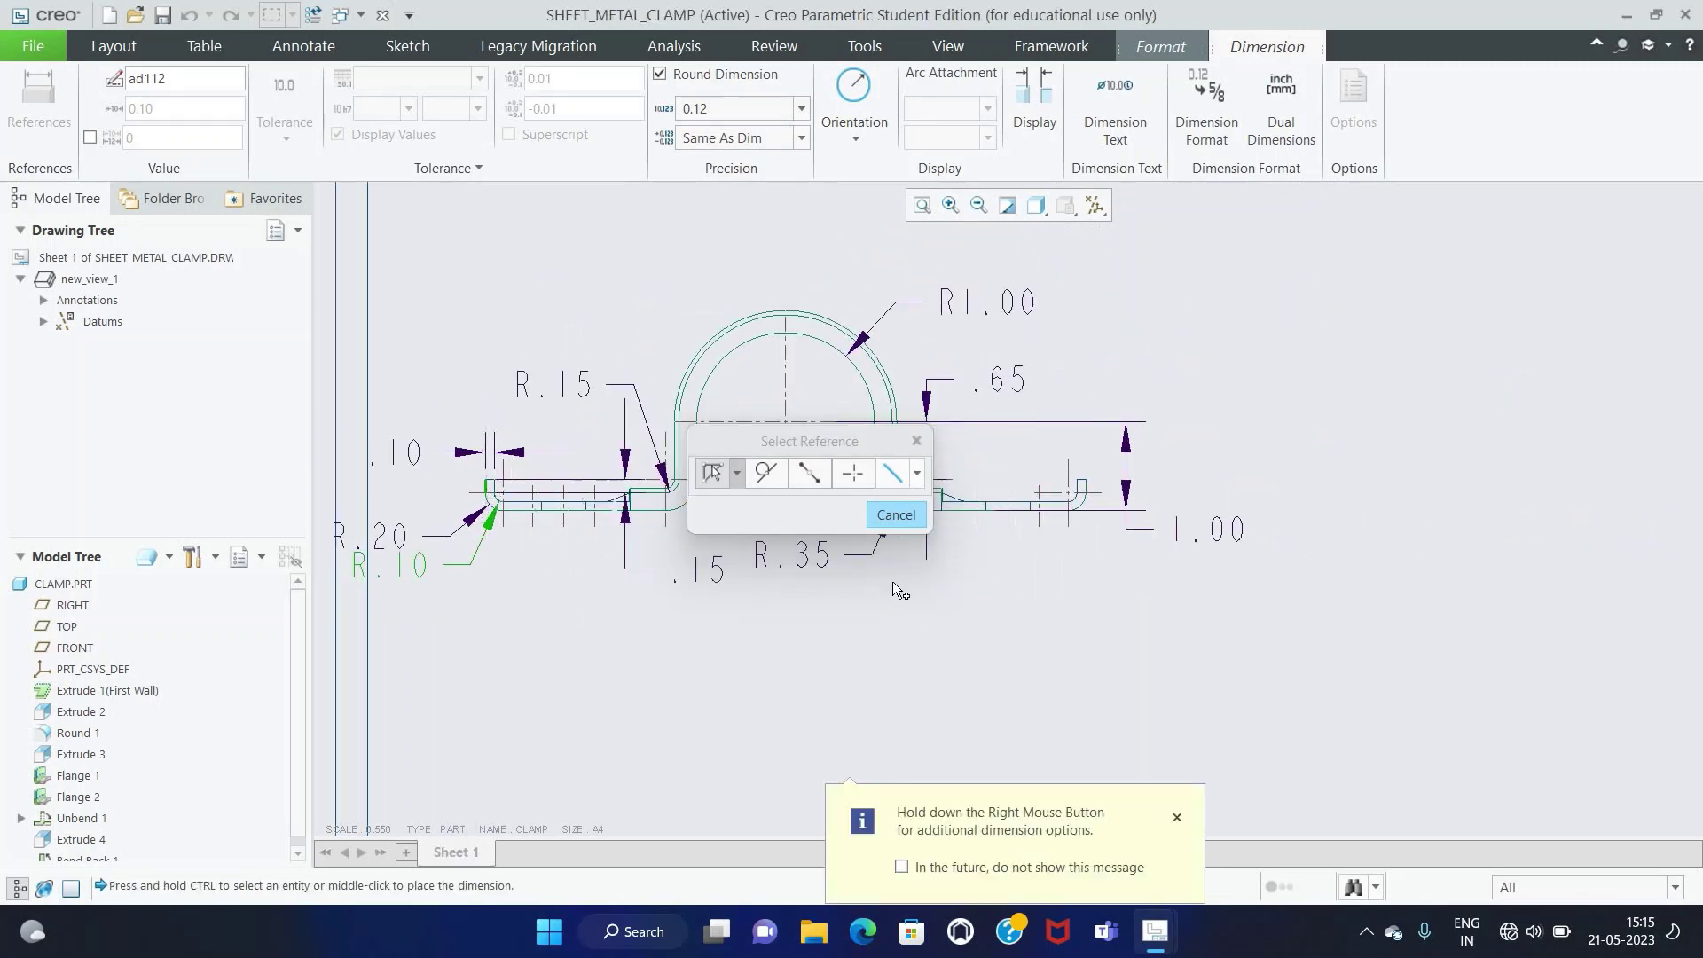
left_click(1086, 490, "ctrl")
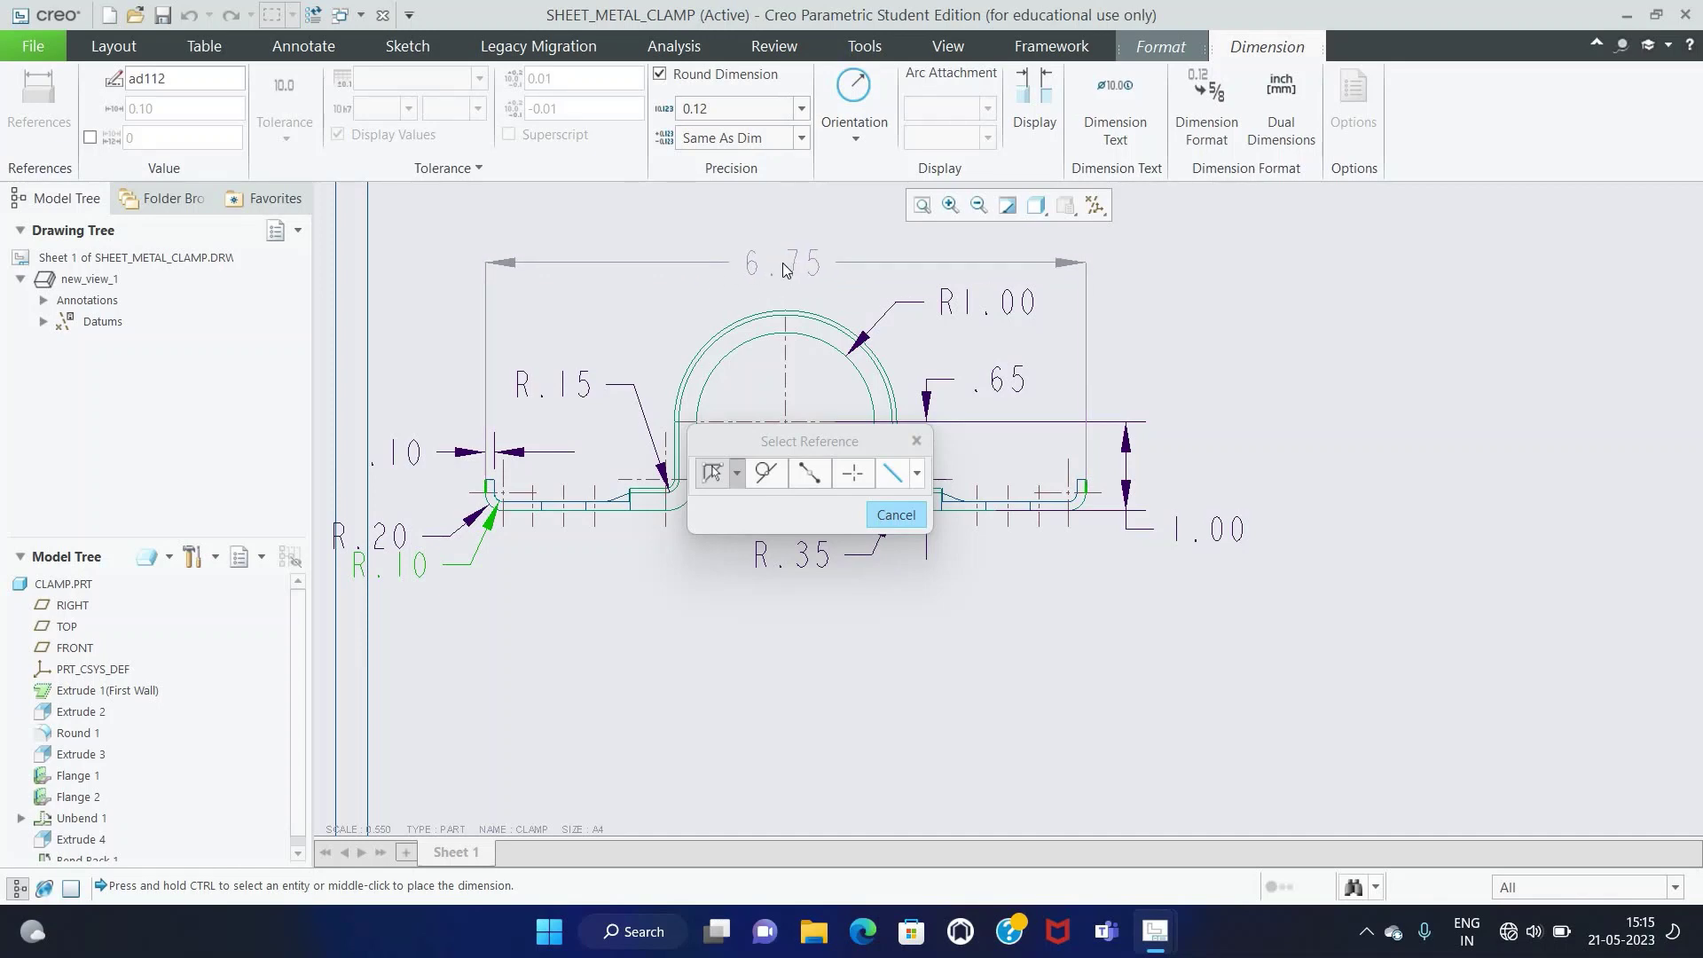
middle_click(784, 268)
left_click_drag(798, 452, 797, 704)
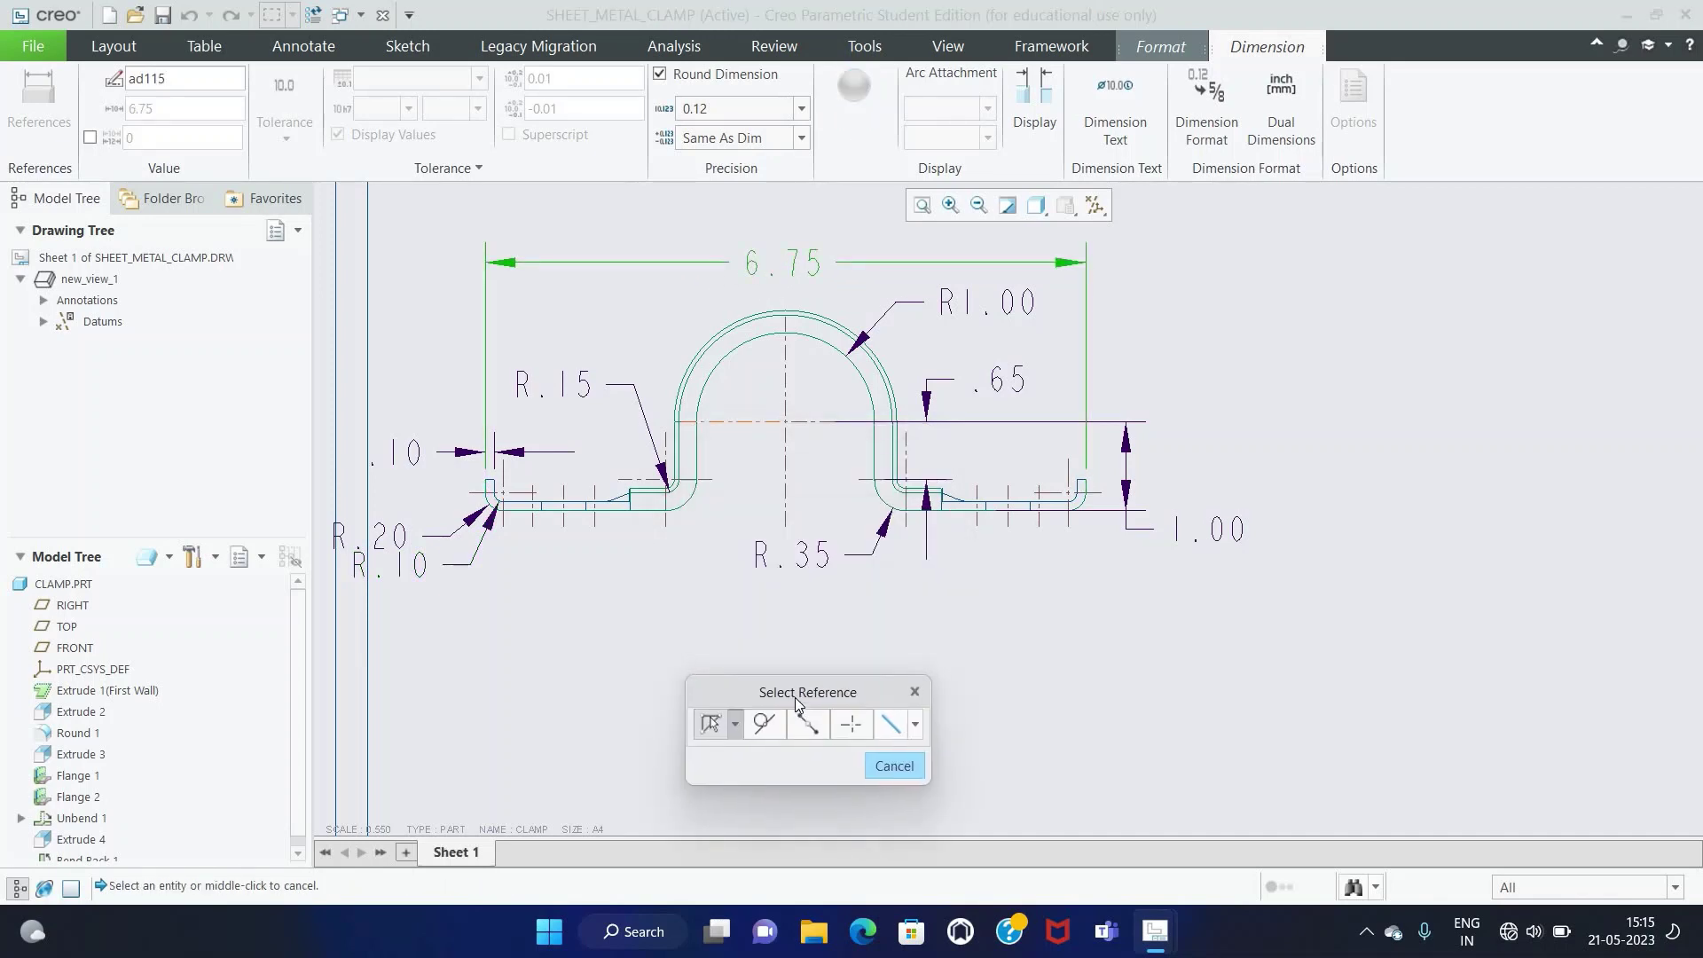
middle_click(796, 700)
scroll(560, 480, "down", 1)
left_click(425, 547)
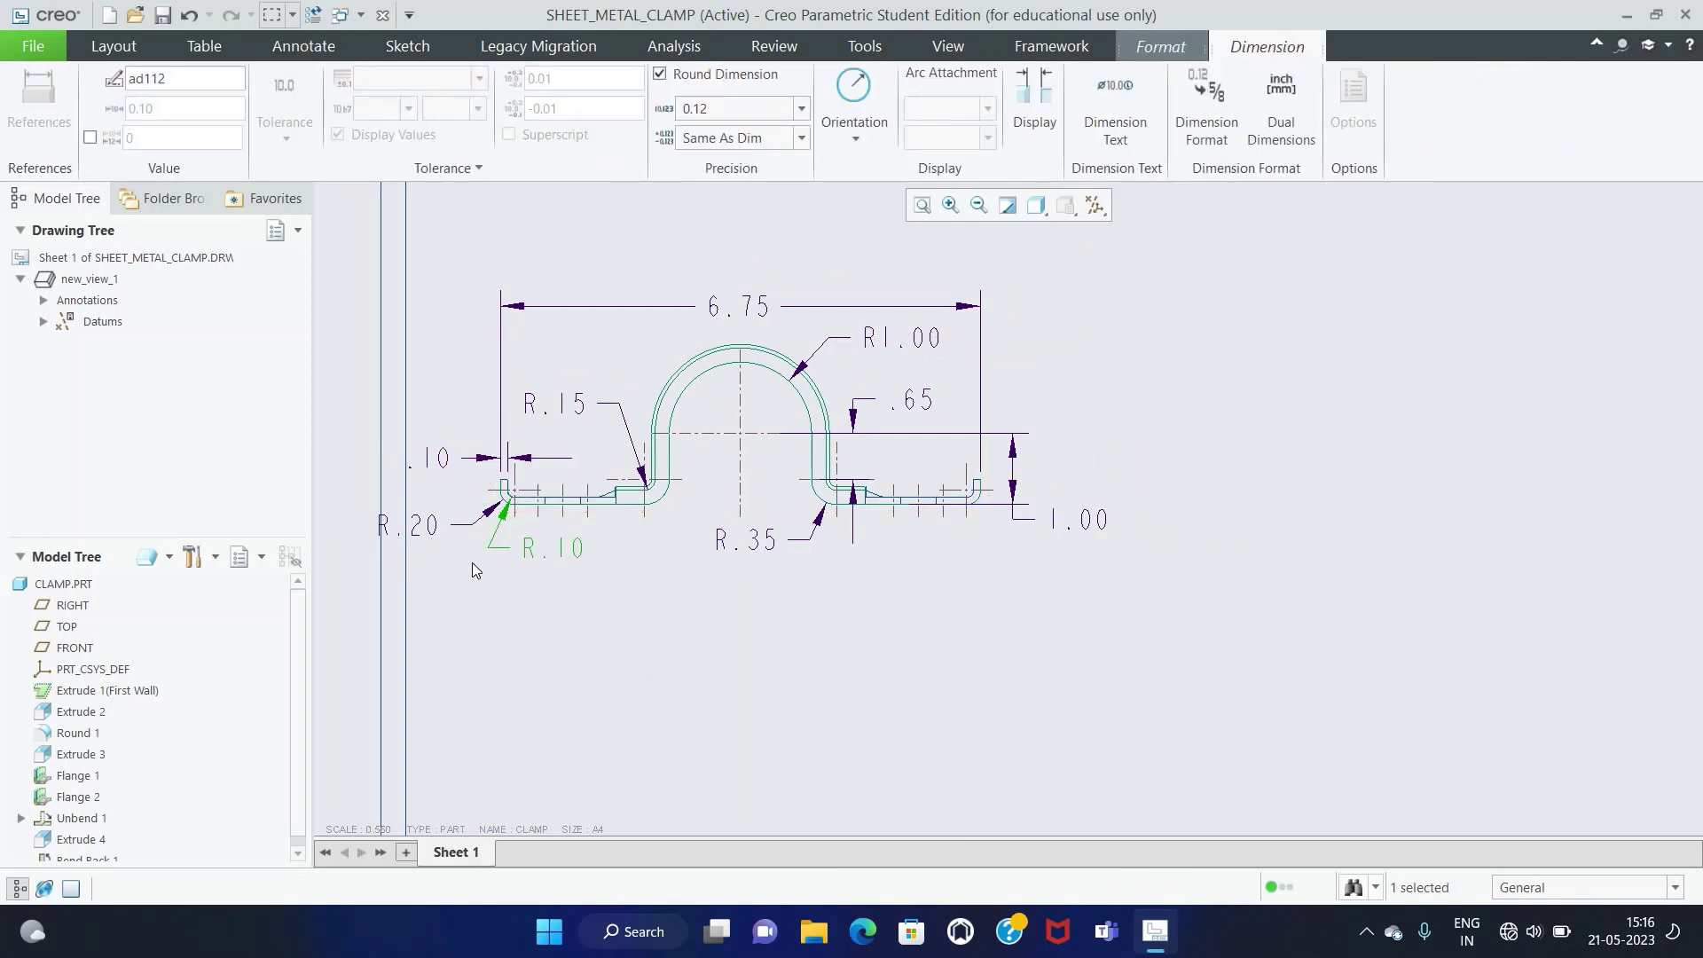
Step: Set the R.20, R.10 and .10 dimensions to one-decimal precision
left_click(439, 522)
left_click(801, 108)
left_click(770, 148)
left_click(554, 550)
left_click(800, 108)
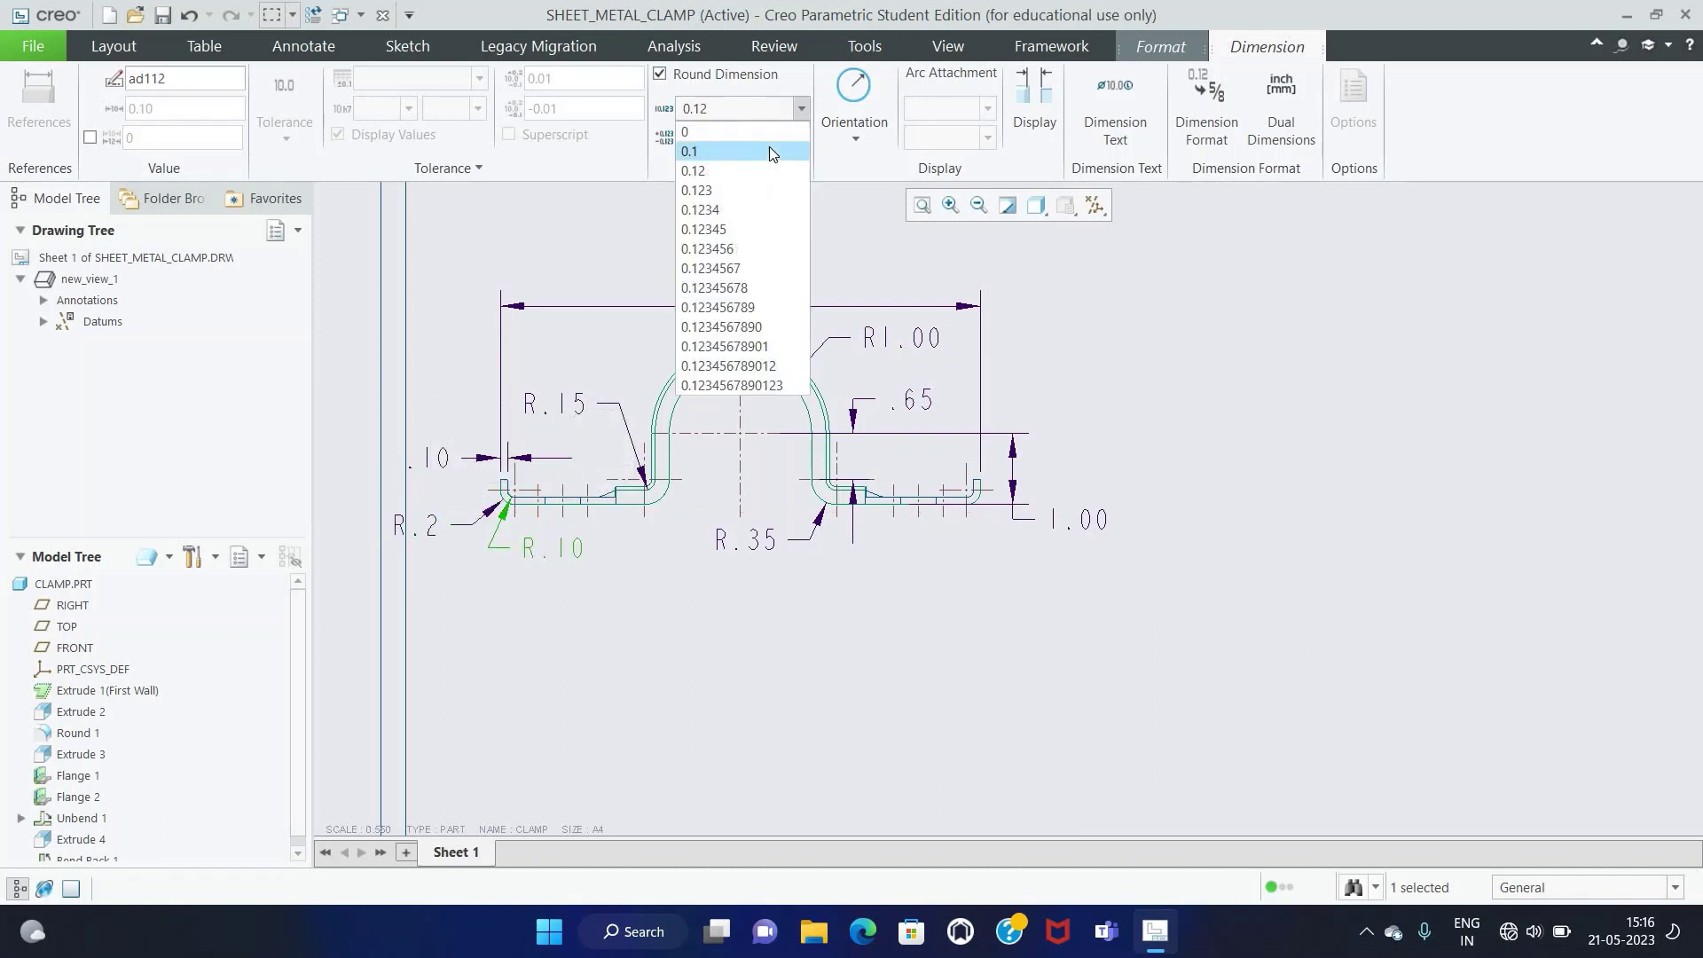
left_click(769, 146)
left_click(444, 467)
left_click(801, 108)
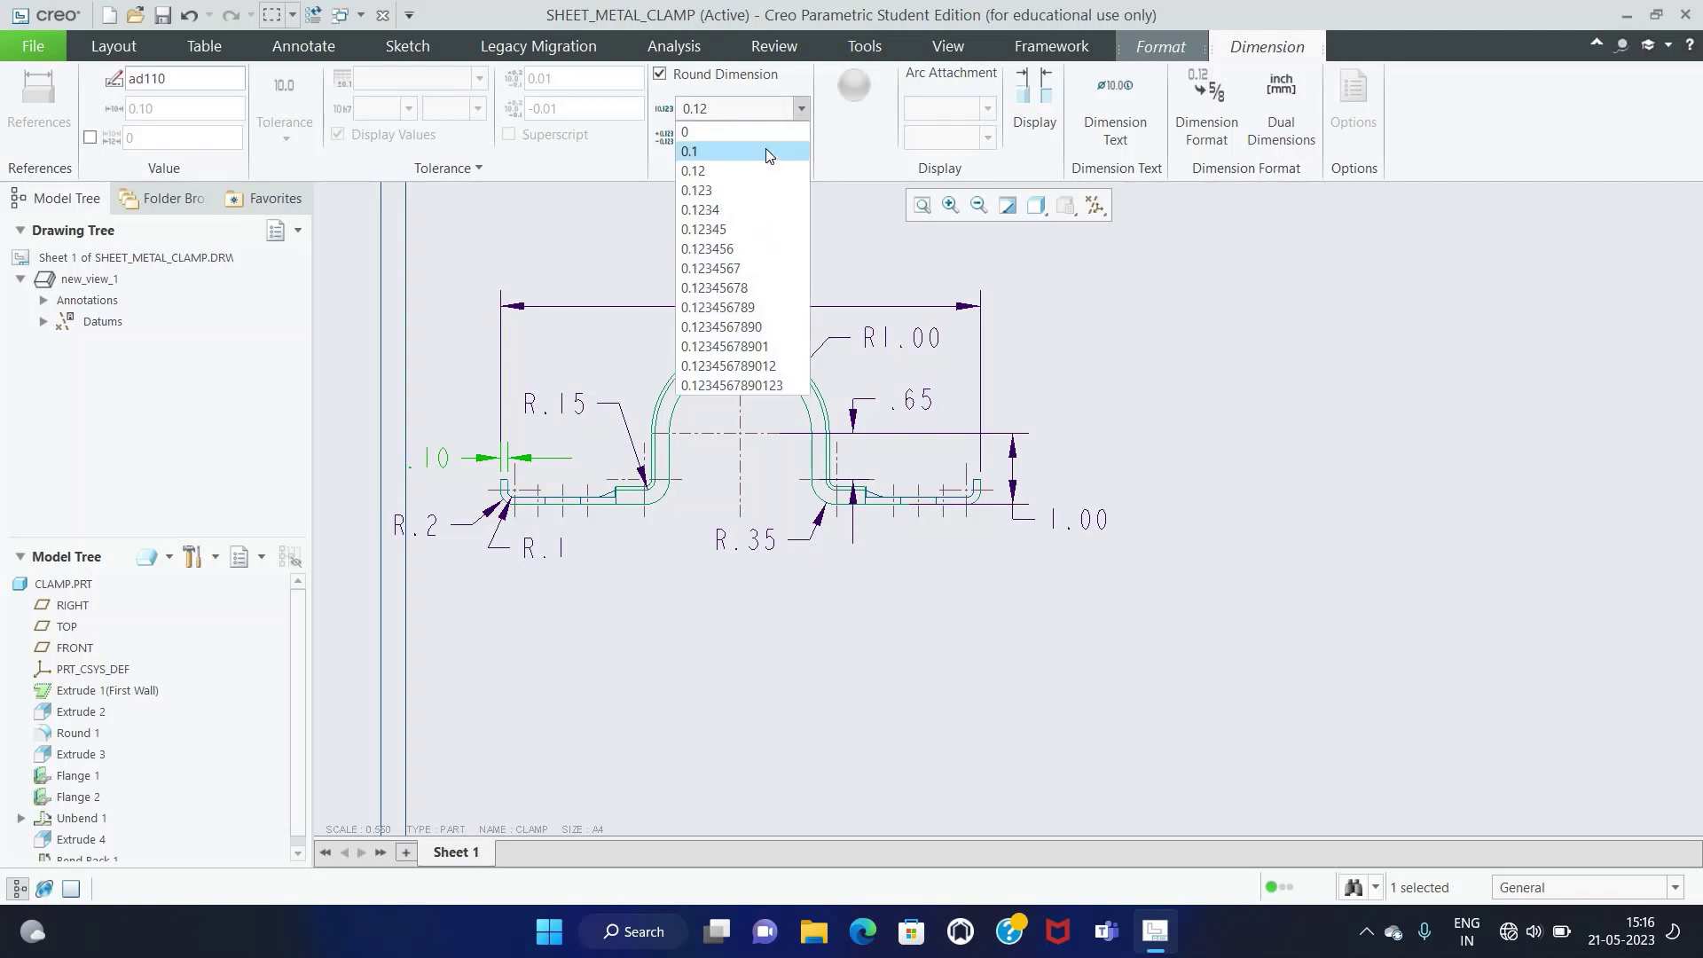
left_click(765, 148)
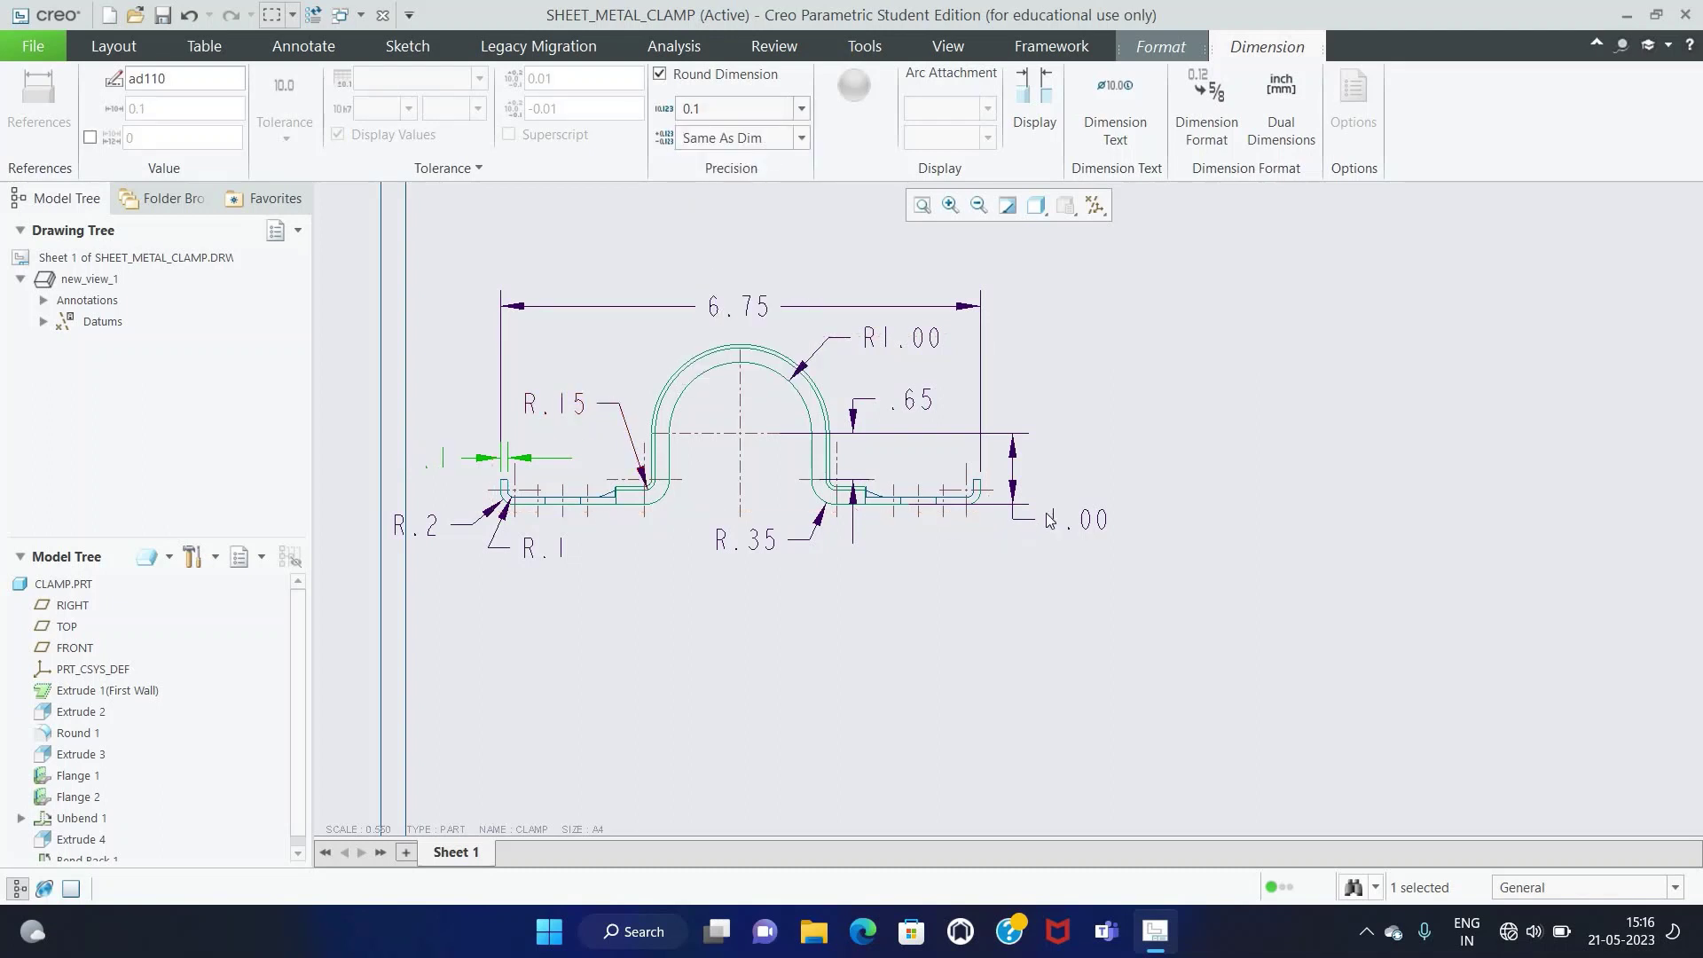
Step: Show the 1.00 height dimension as a whole number 1
left_click(1078, 519)
left_click(801, 108)
left_click(775, 149)
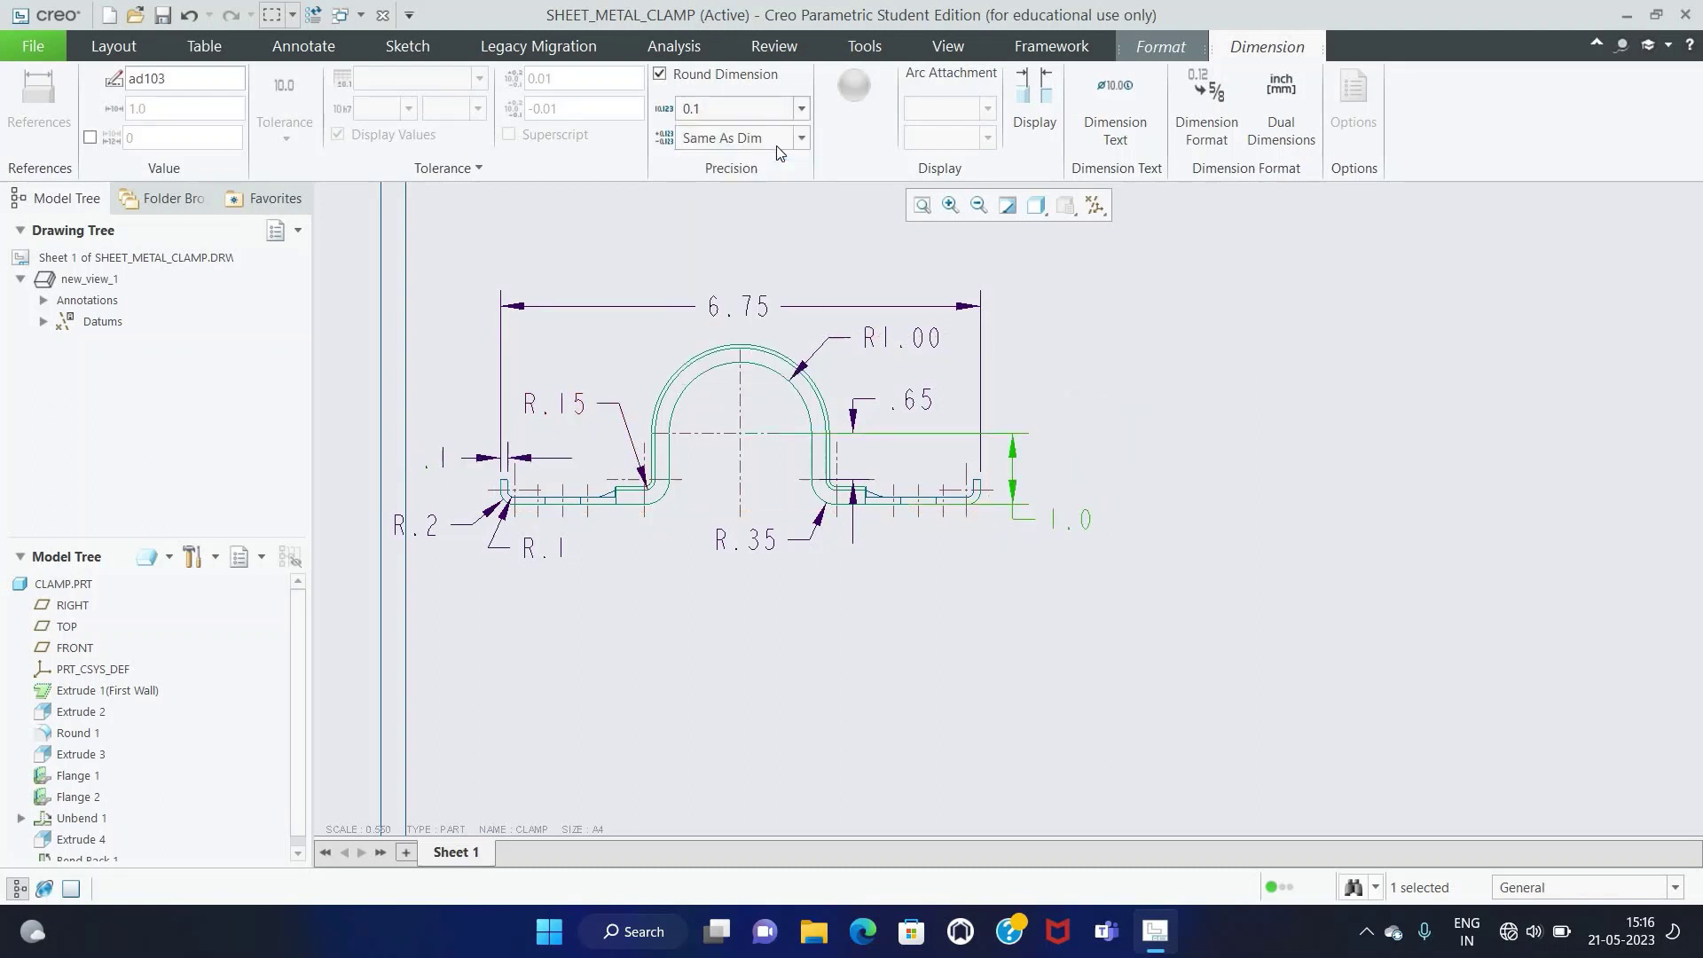
left_click(800, 108)
left_click(832, 609)
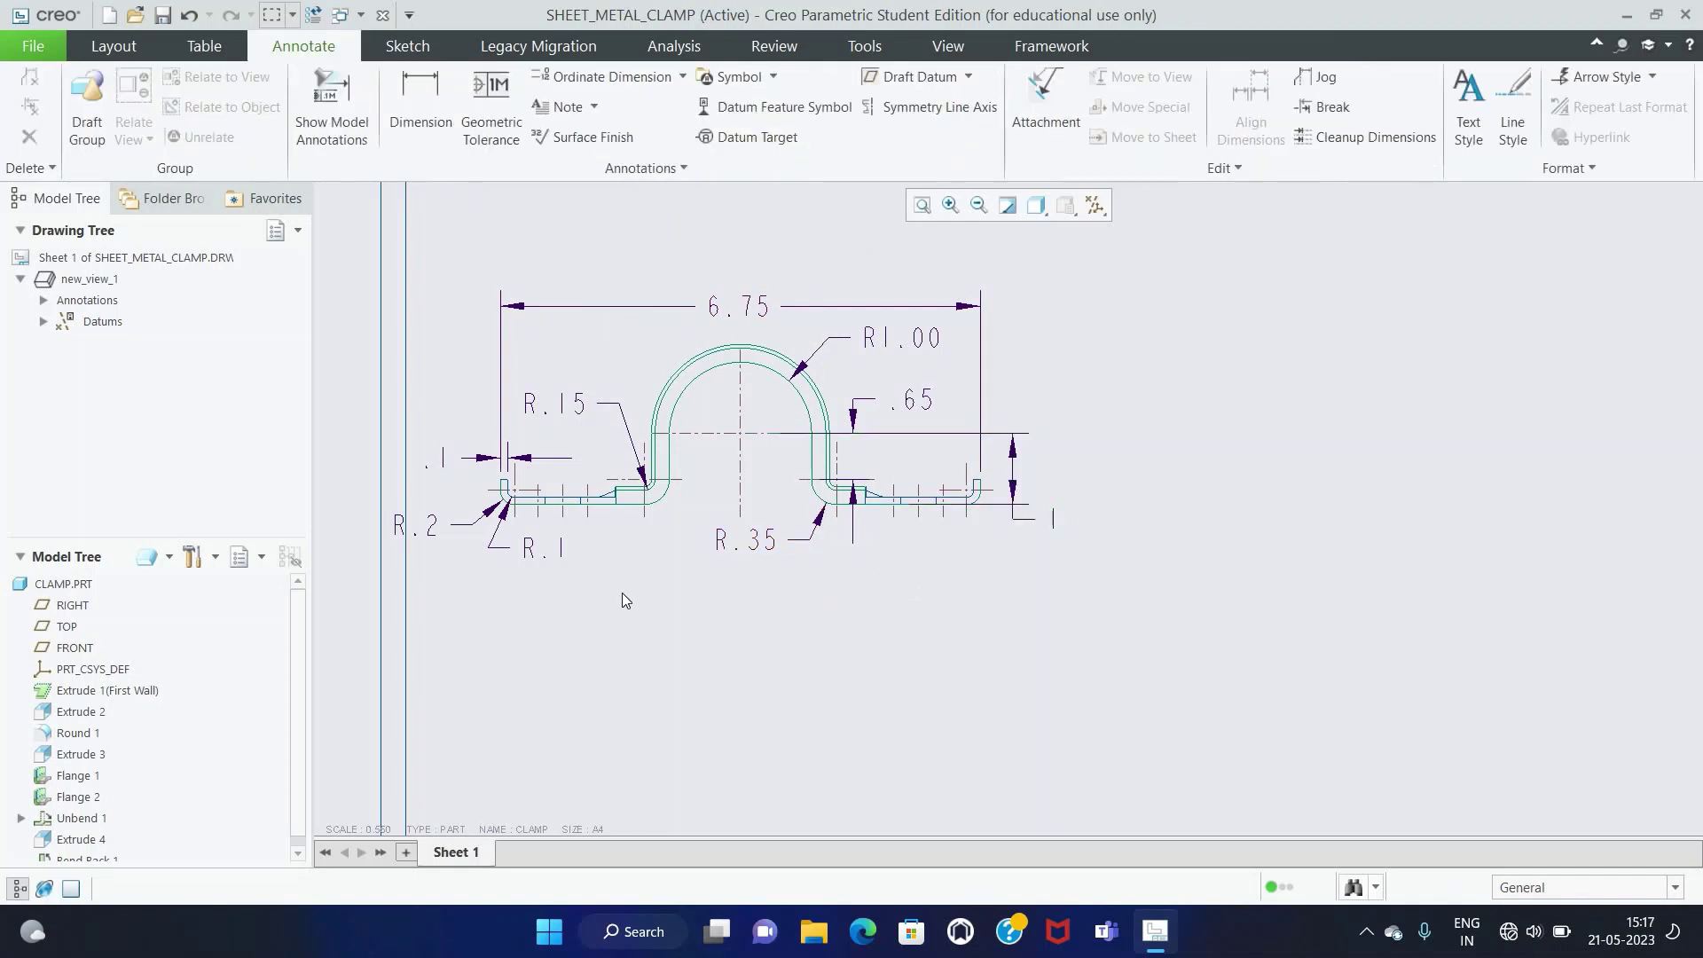
Step: Adjust the extension lines of the 1 and .65 height dimensions toward the part
left_click(907, 437)
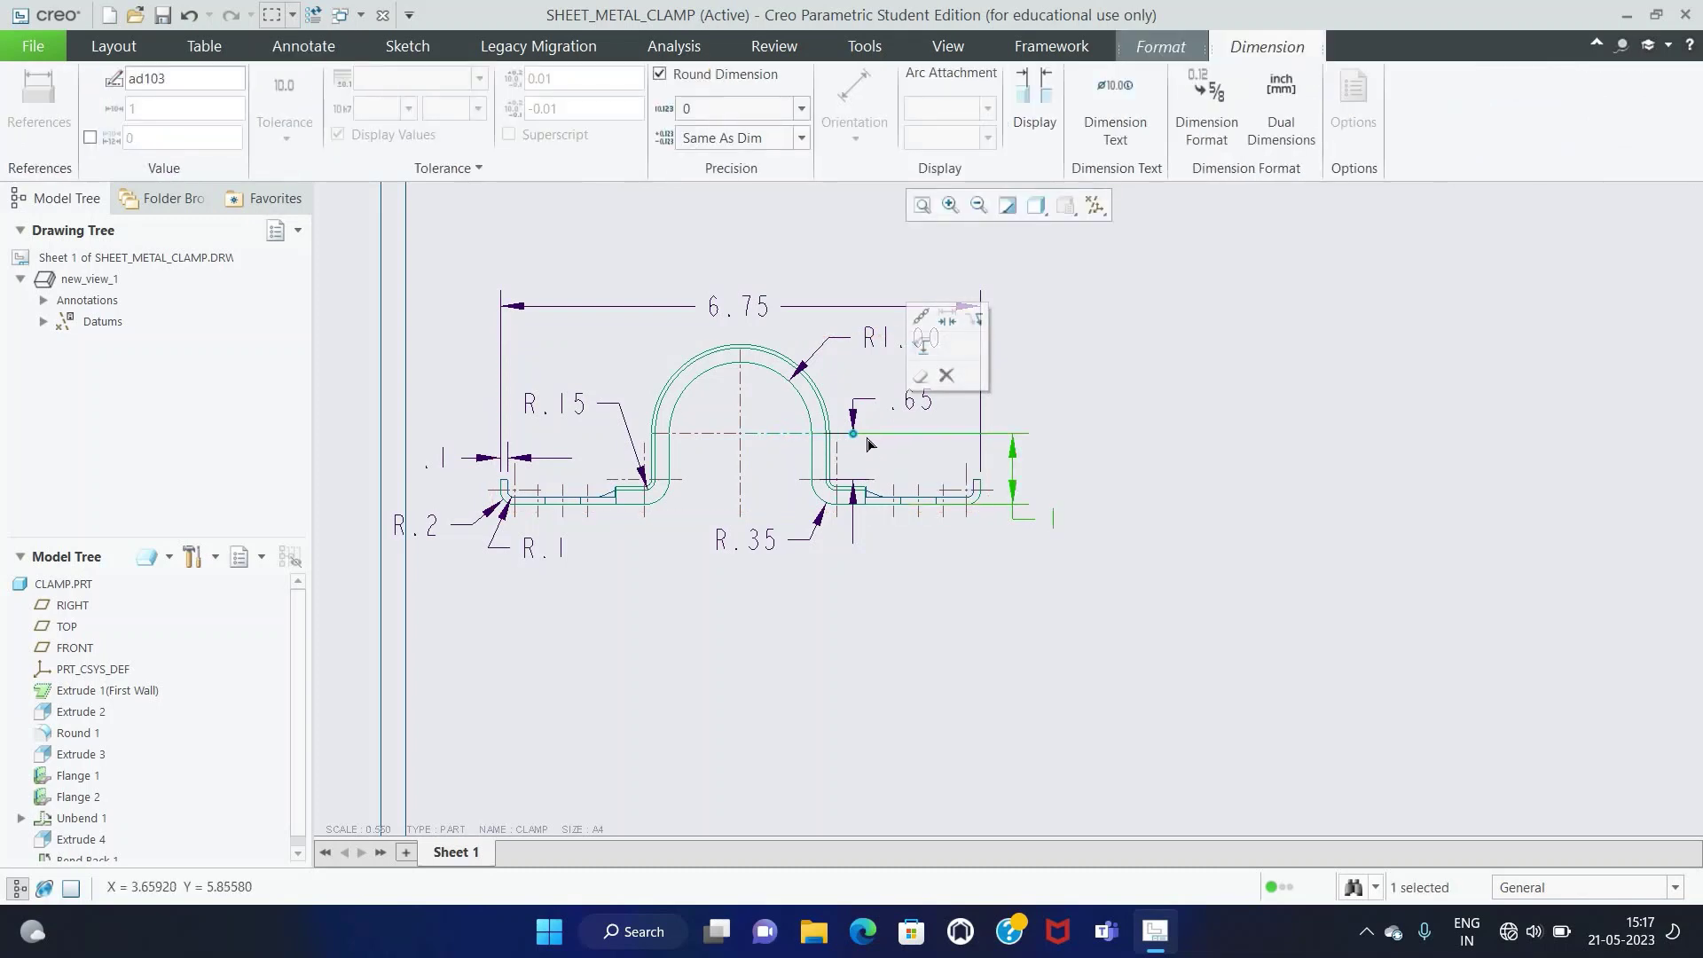
left_click_drag(874, 443, 847, 448)
left_click(871, 470)
scroll(871, 470, "up", 5)
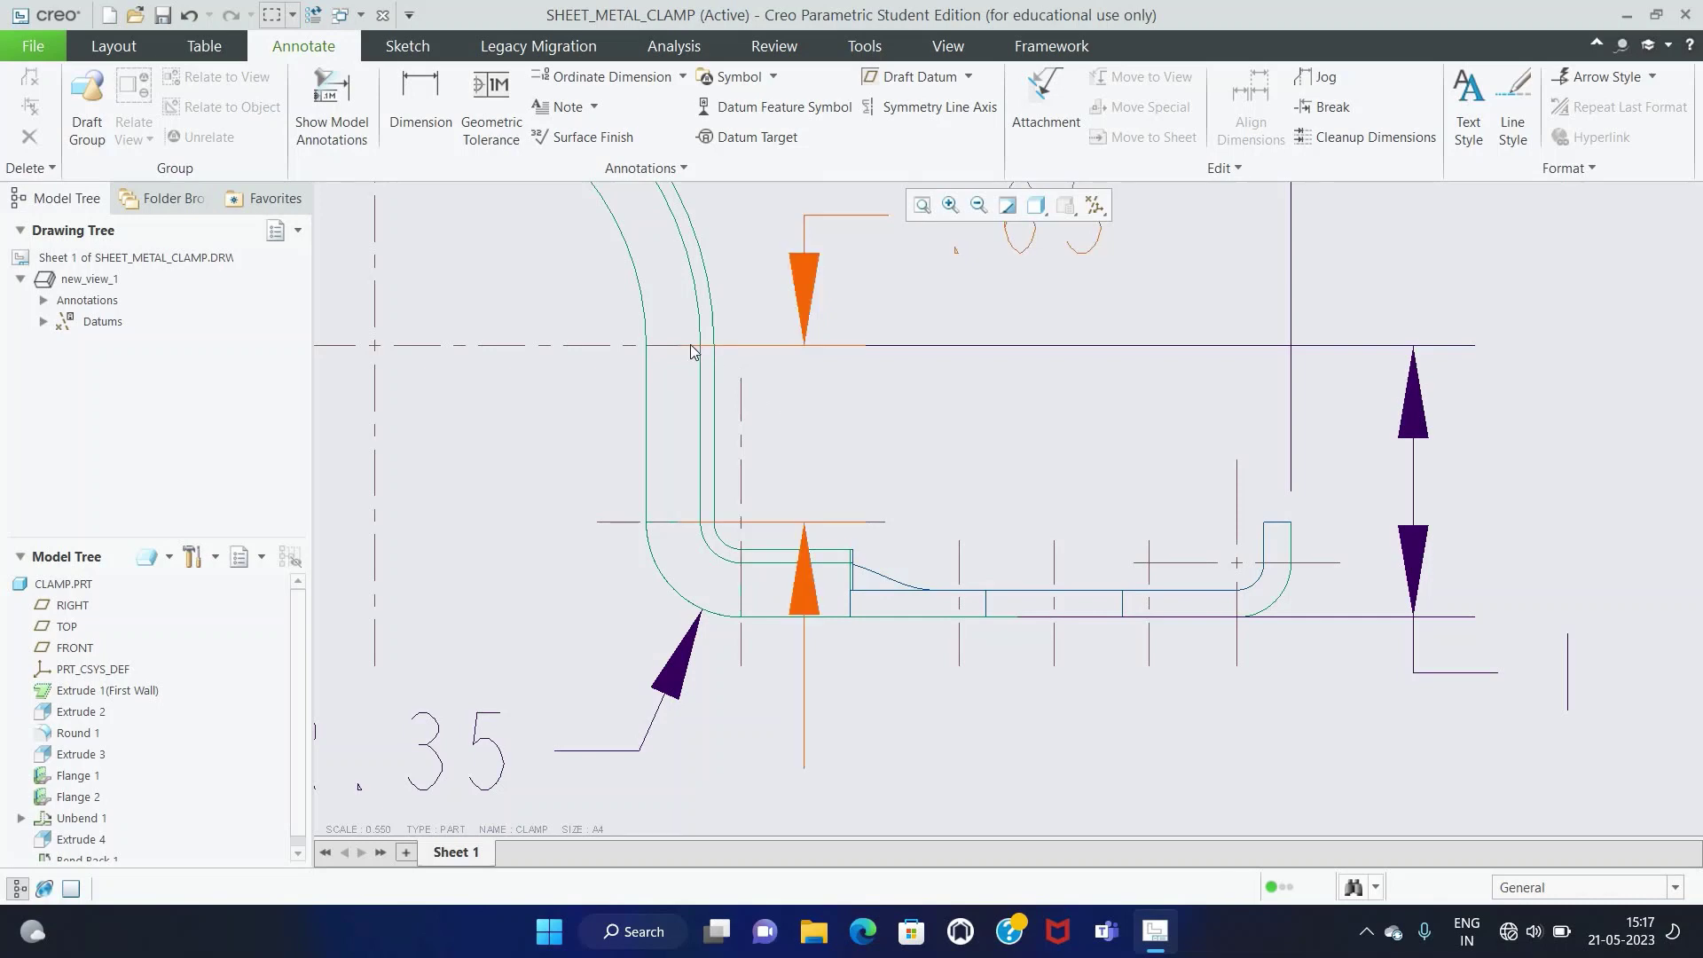
left_click(693, 351)
left_click_drag(677, 347, 756, 352)
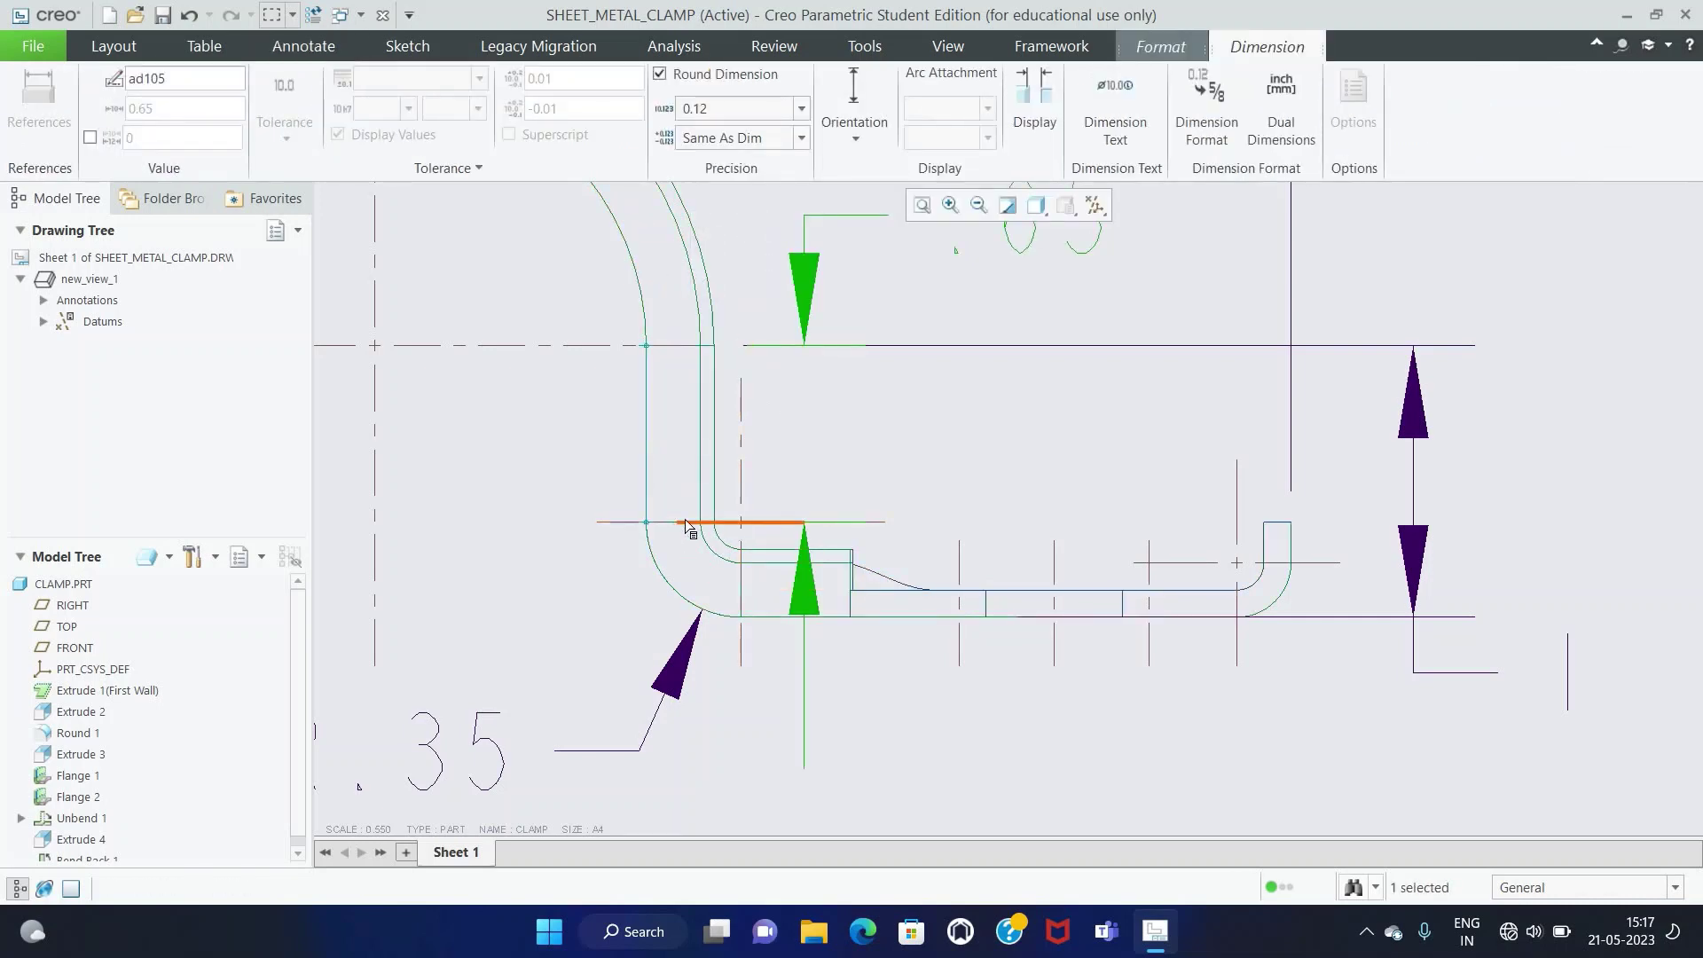
left_click_drag(689, 529, 767, 533)
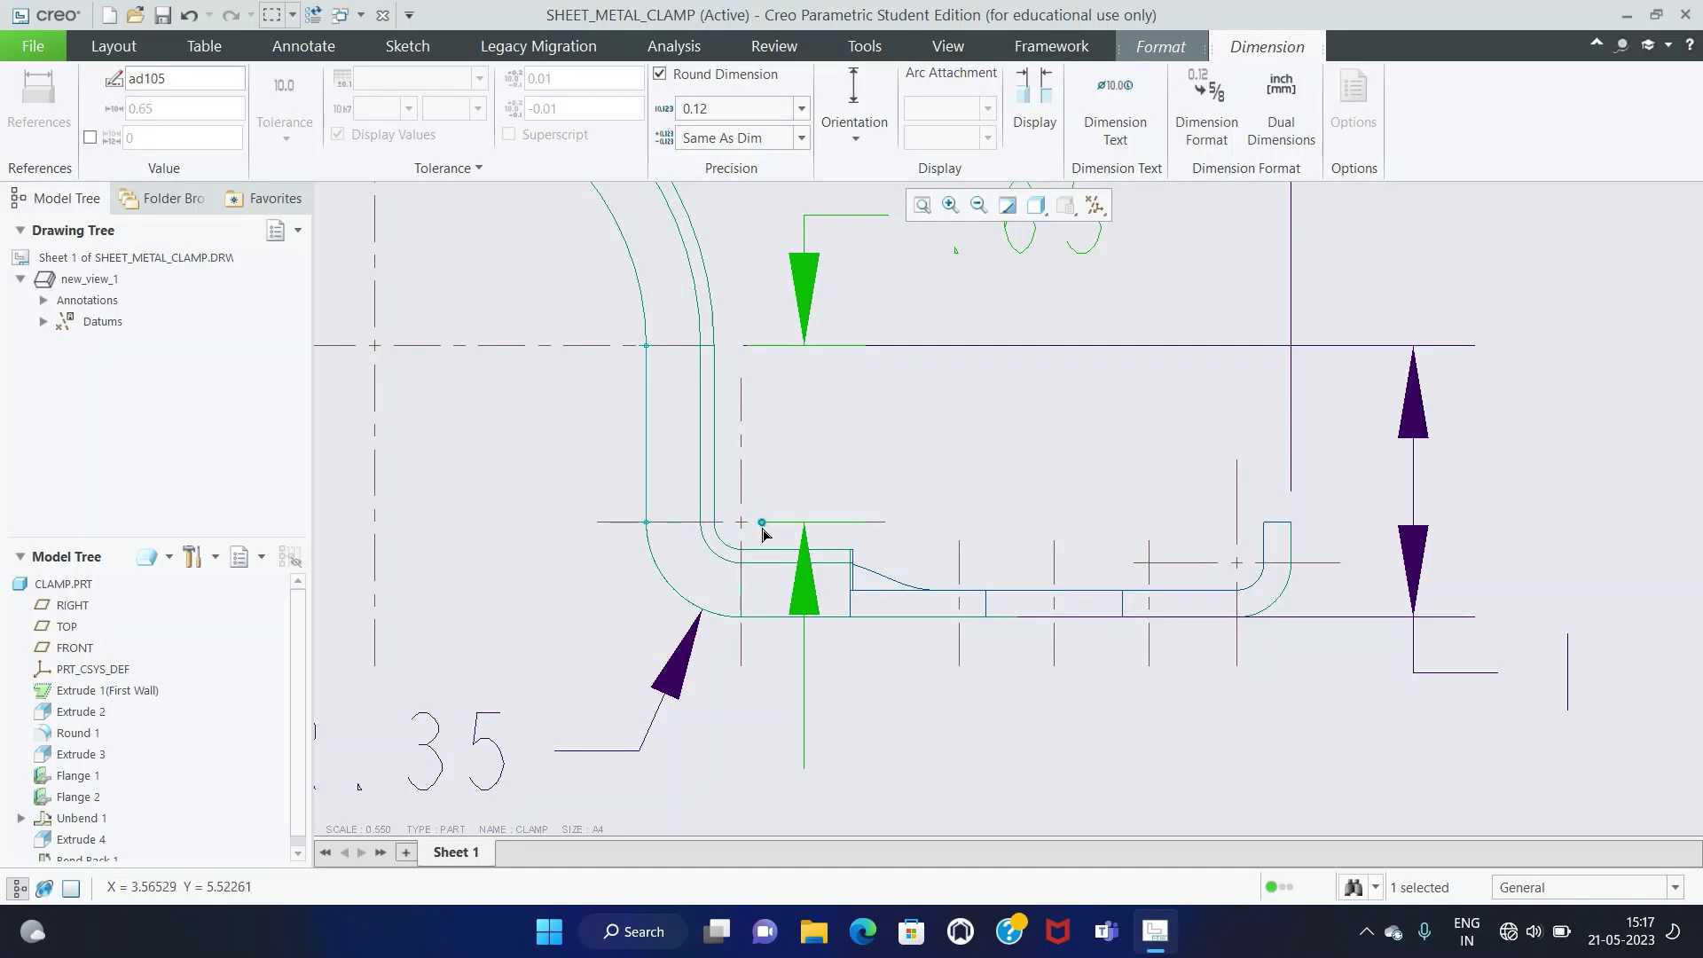
left_click(758, 748)
scroll(758, 748, "up", 5)
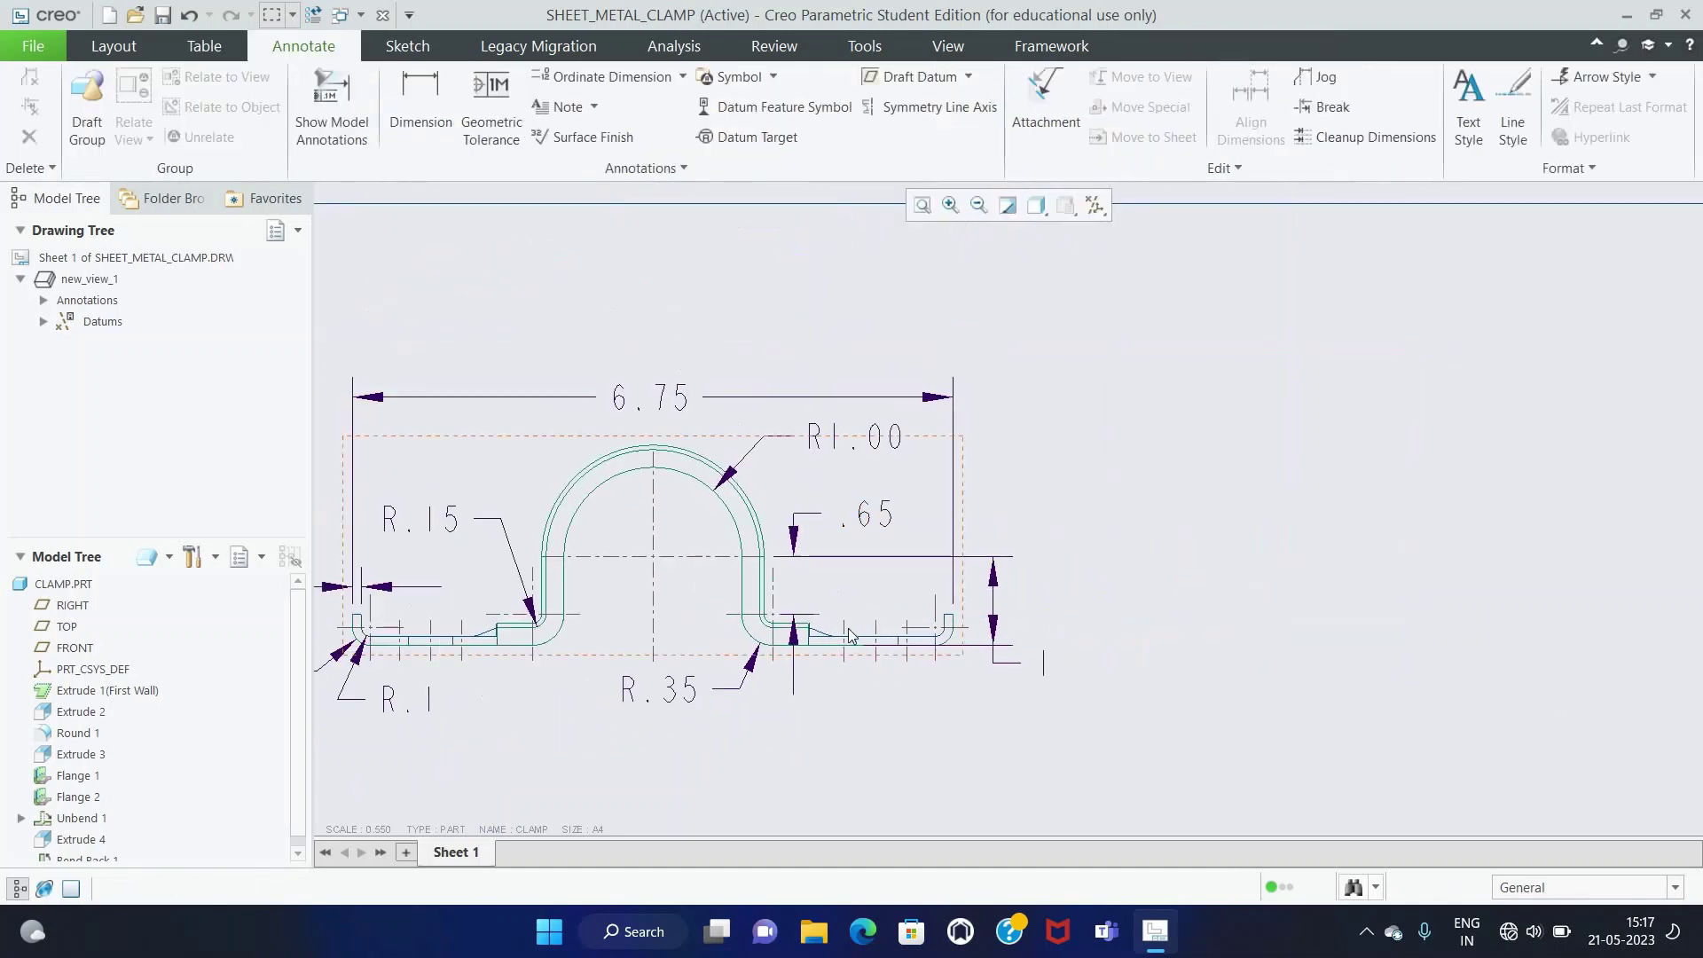
left_click(967, 648)
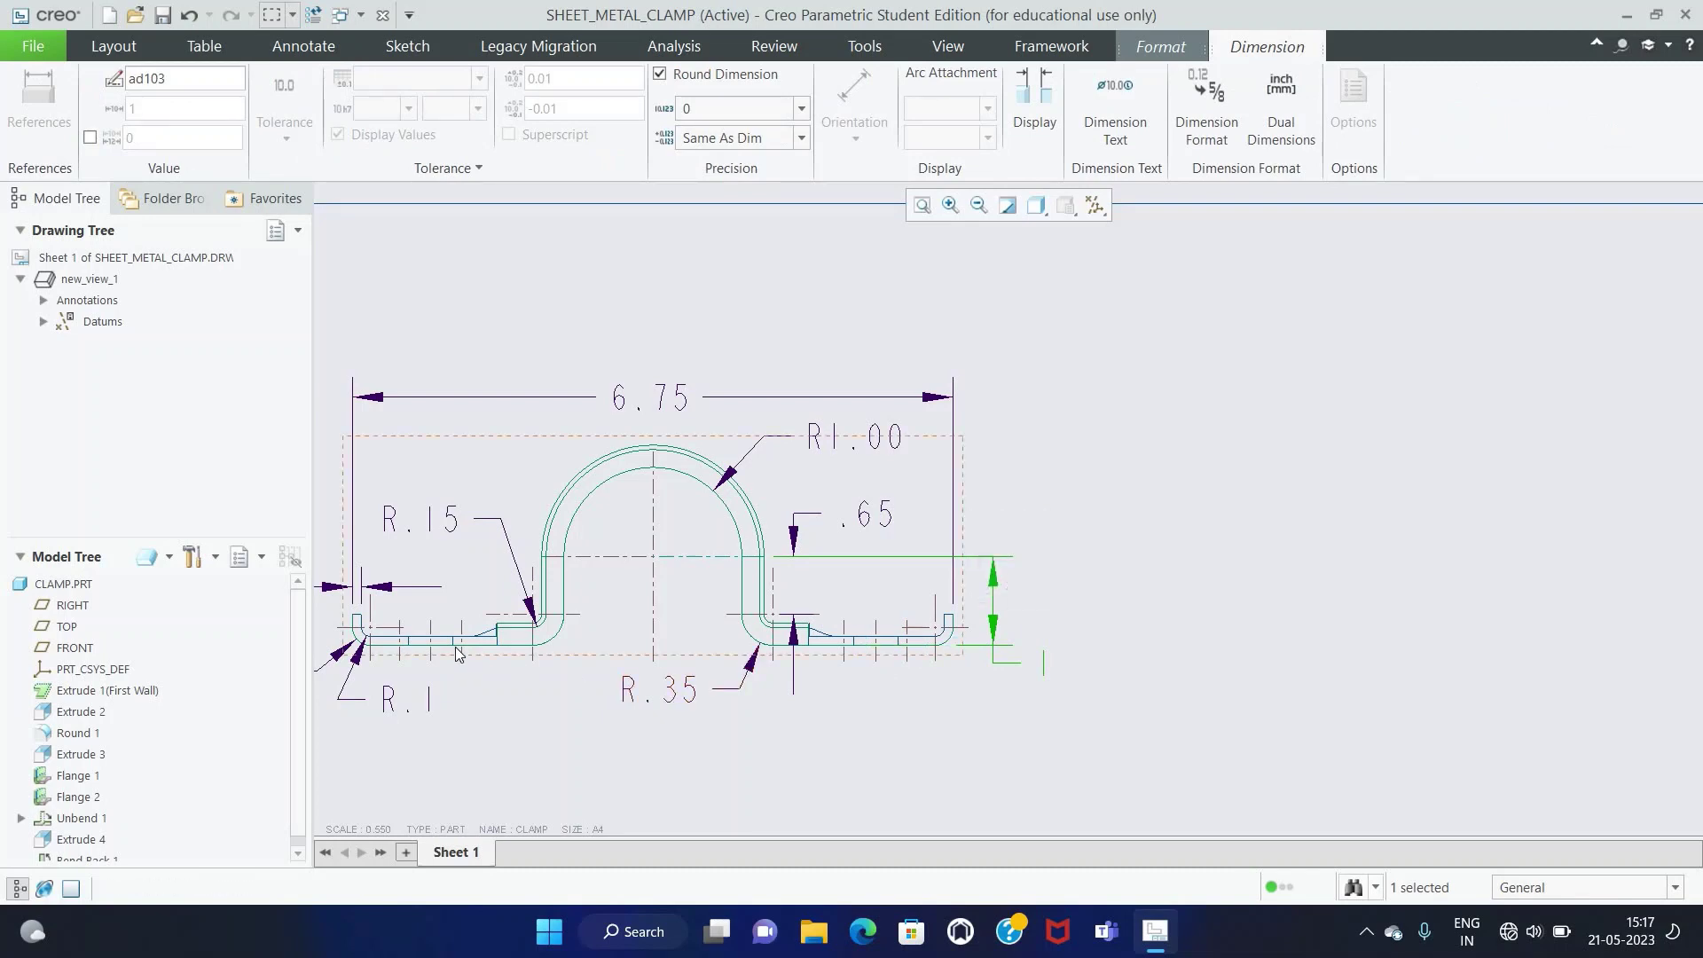
left_click(920, 207)
Step: Move the front view new_view_1 higher on the sheet
left_click(791, 601)
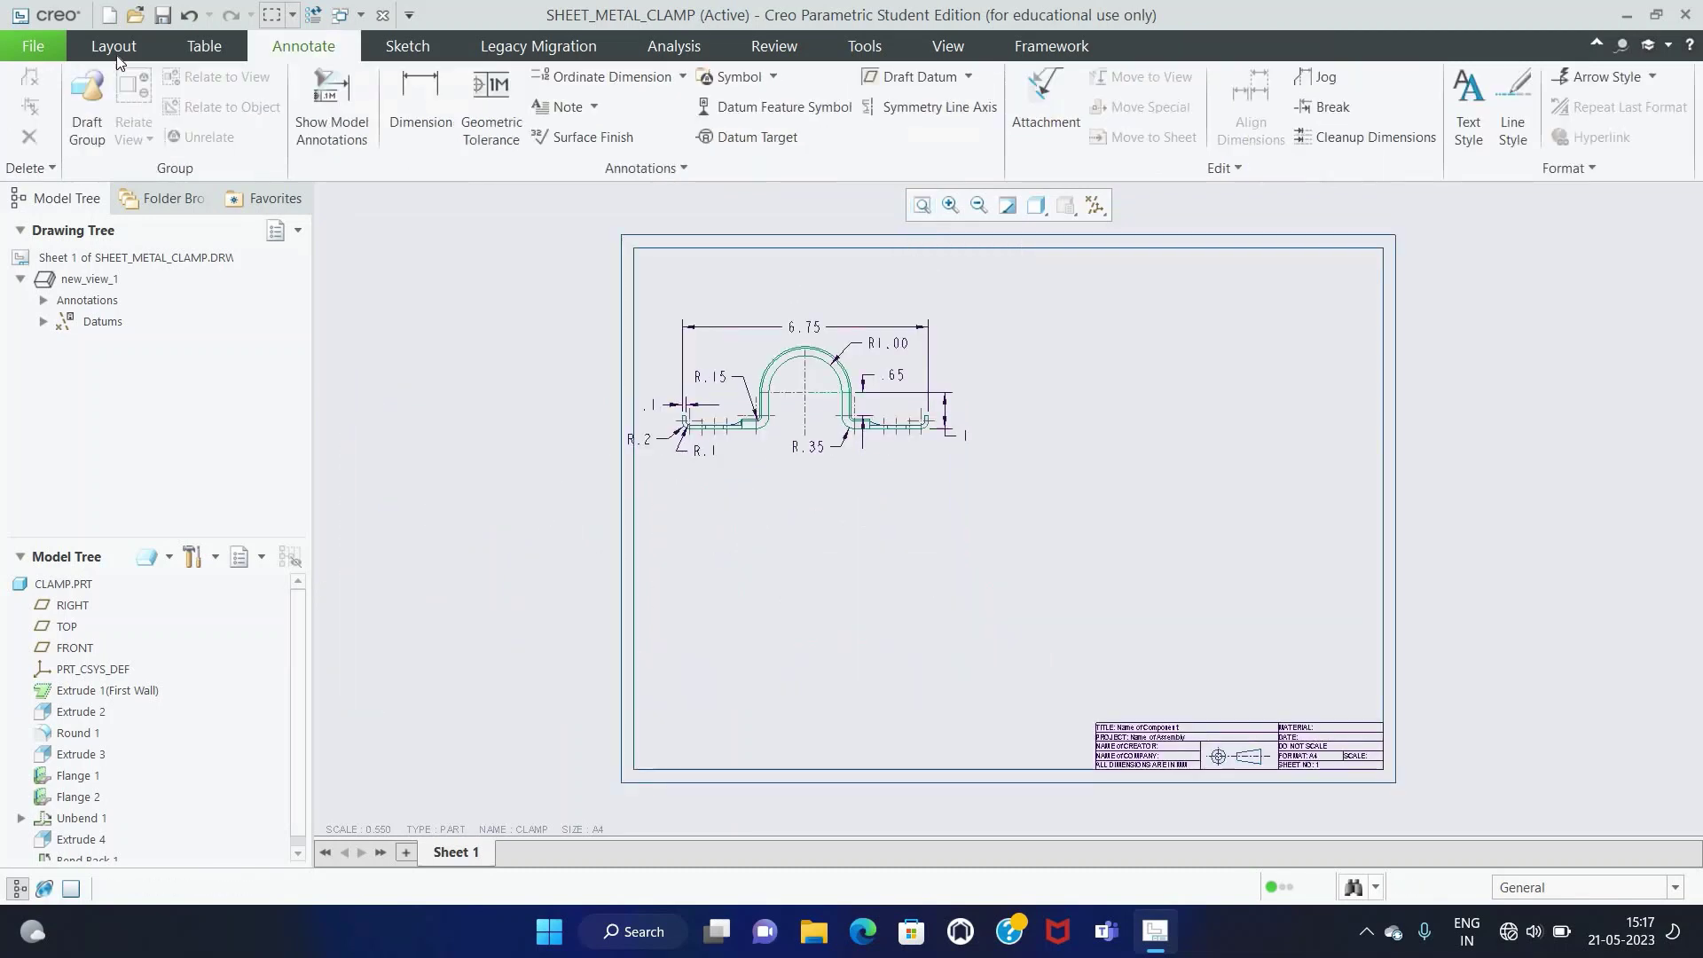
left_click(733, 354)
mouse_move(772, 323)
left_mouse_down()
mouse_move(809, 278)
mouse_move(733, 311)
left_mouse_up()
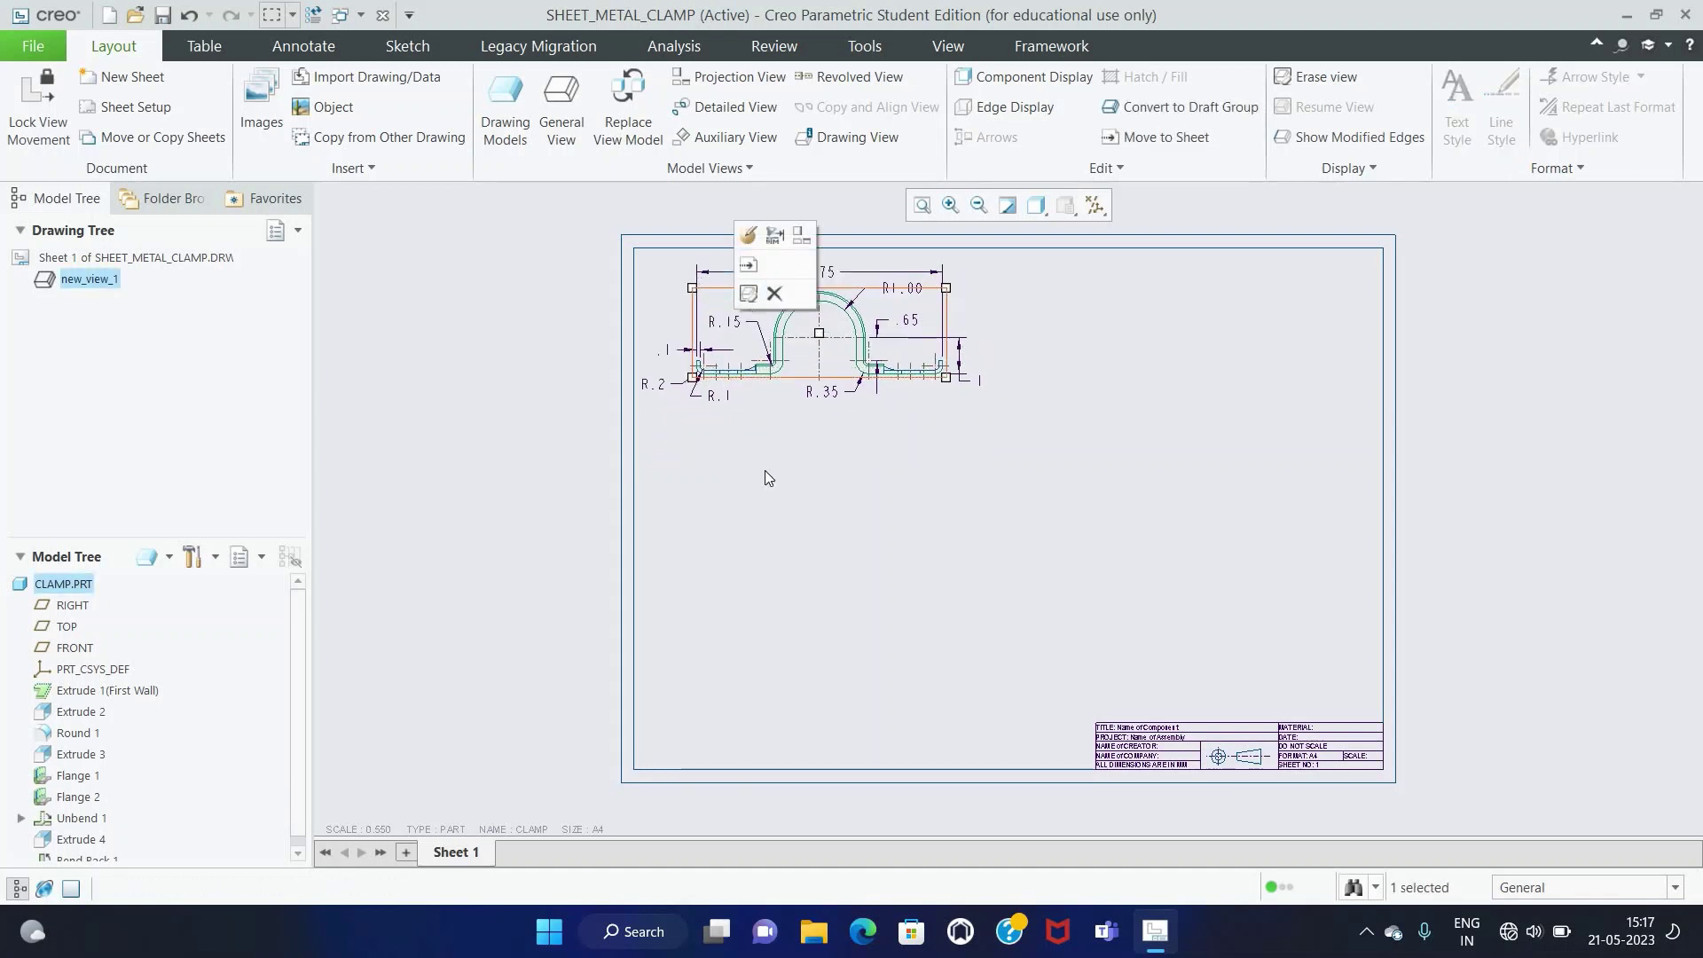
left_click(766, 468)
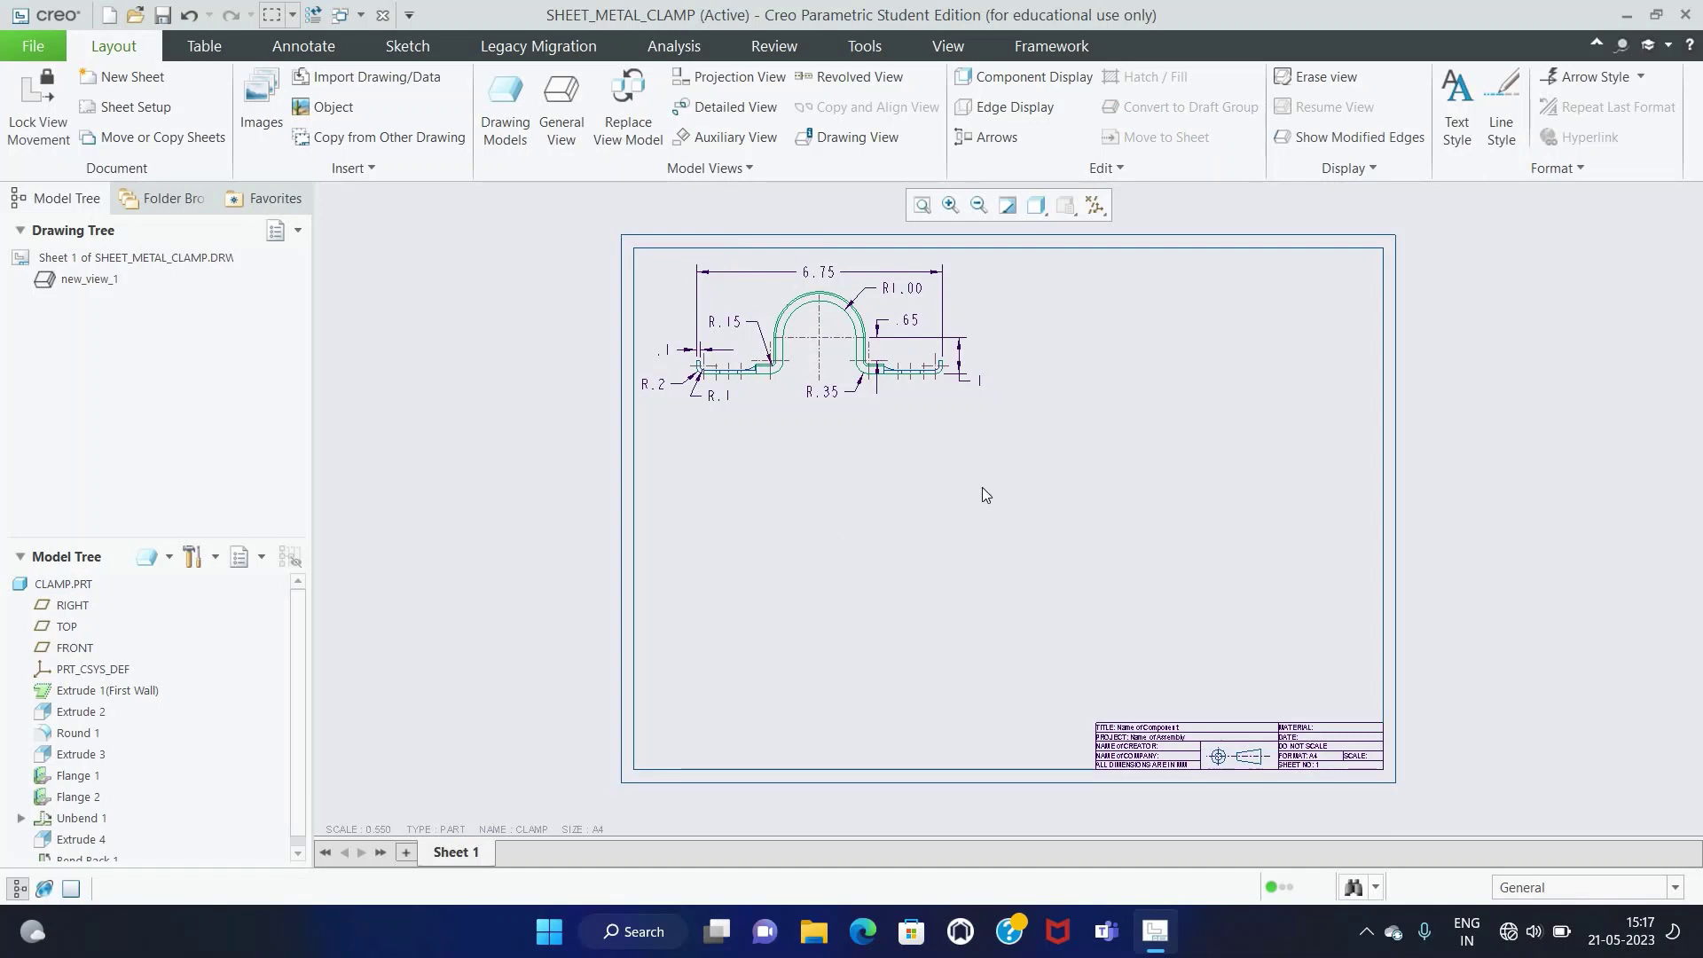
Step: Place a right projection view, right_2, beside the front view
left_click(729, 77)
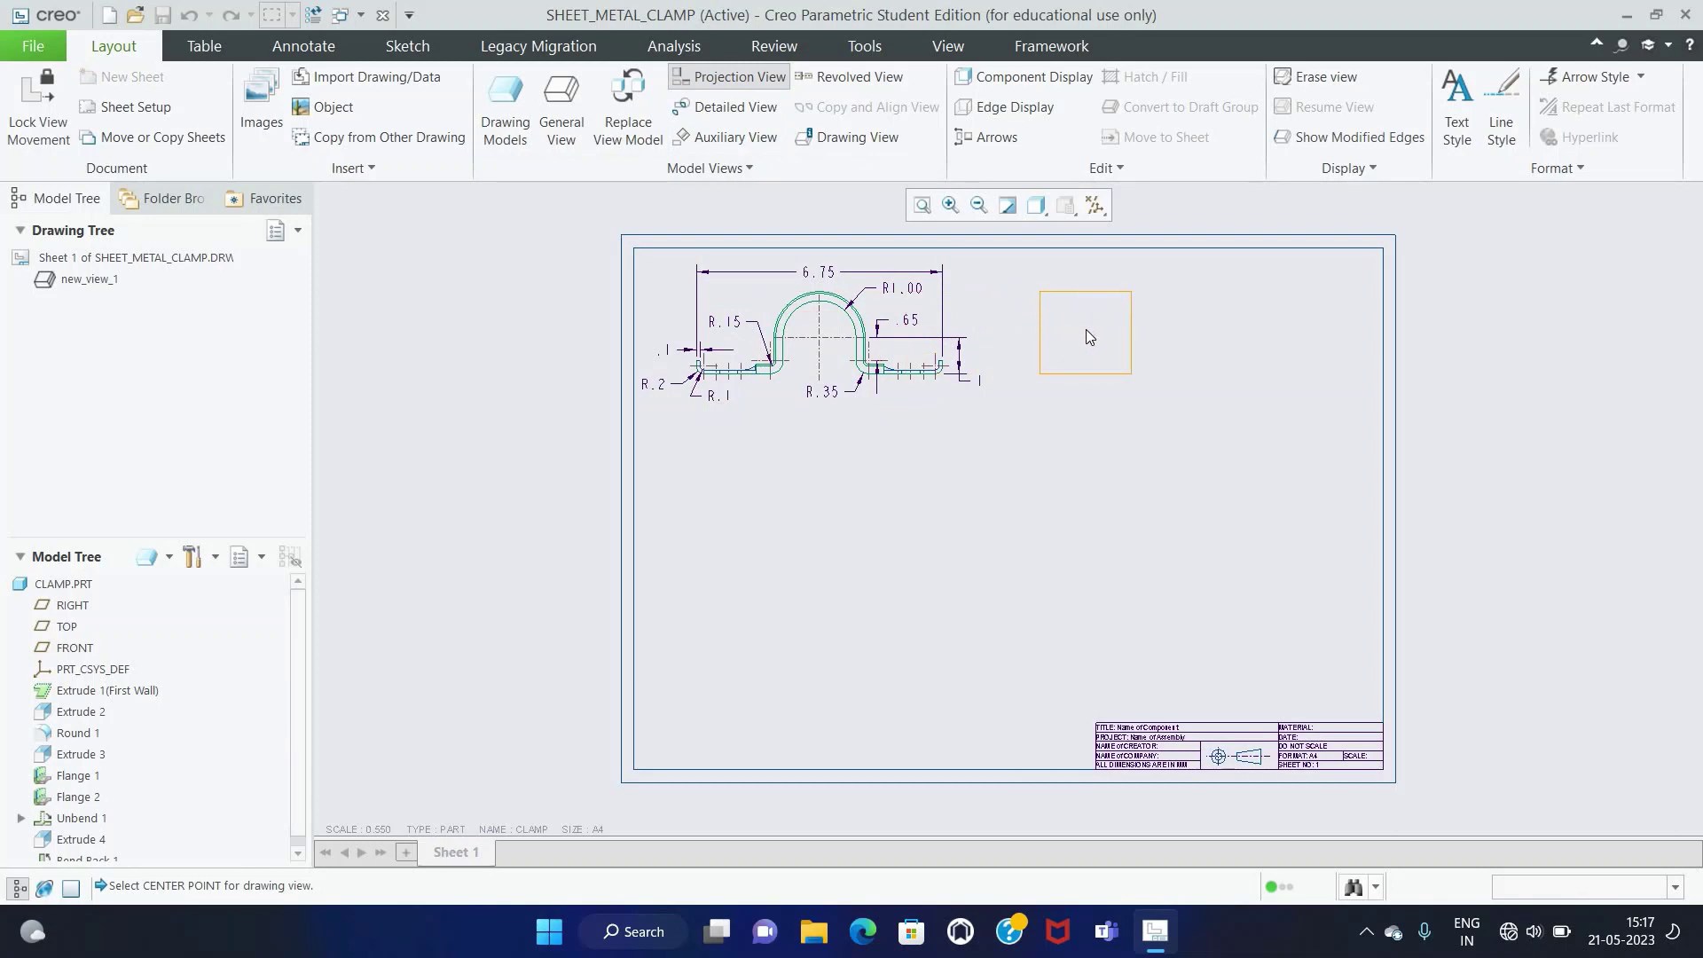
left_click(1136, 321)
left_click(1147, 451)
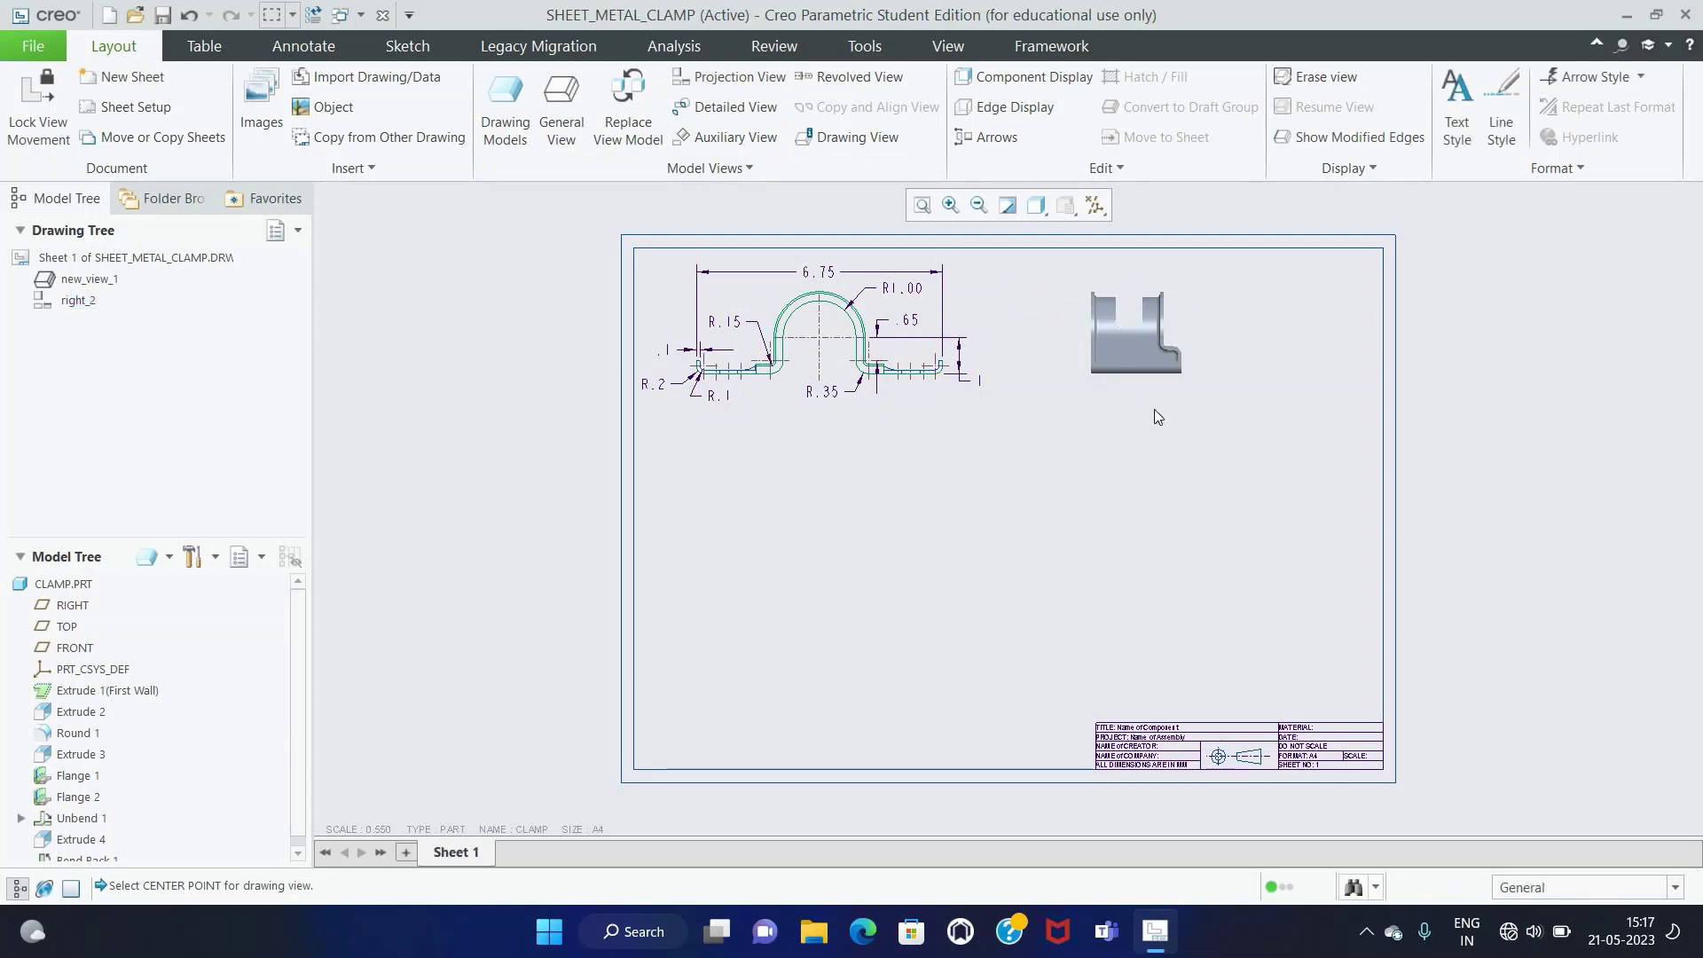
Step: Set right_2 to No Hidden display with Very High edge quality
double_click(1154, 365)
left_click(611, 399)
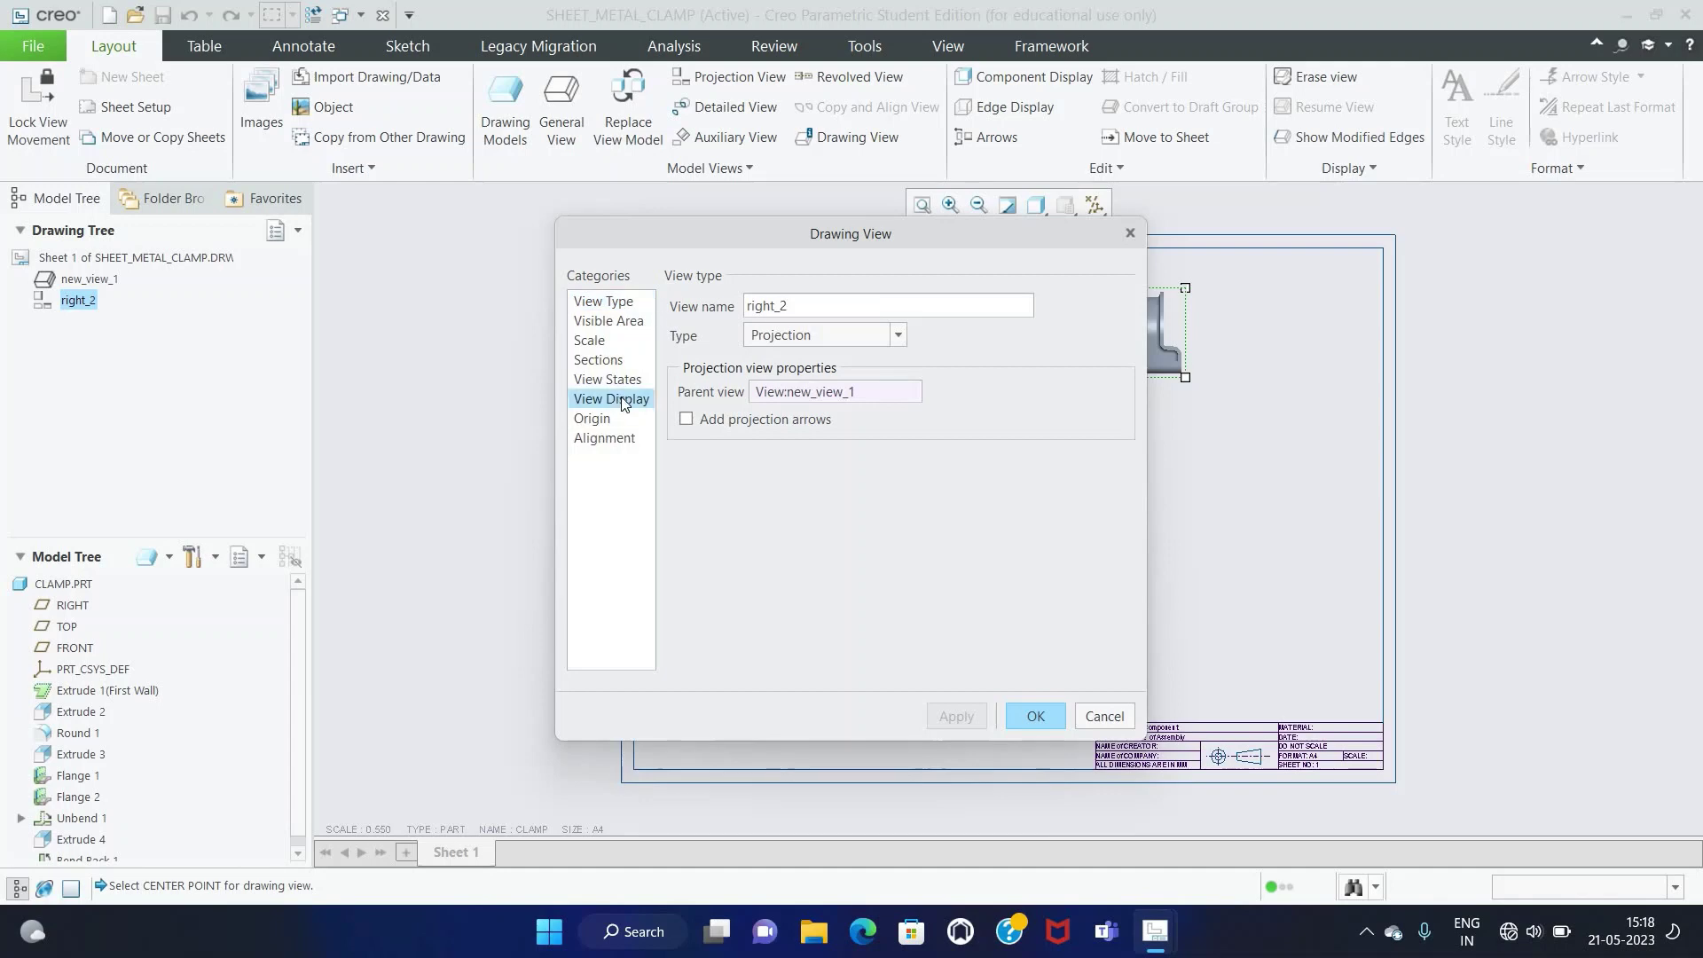
left_click(834, 329)
left_click(807, 428)
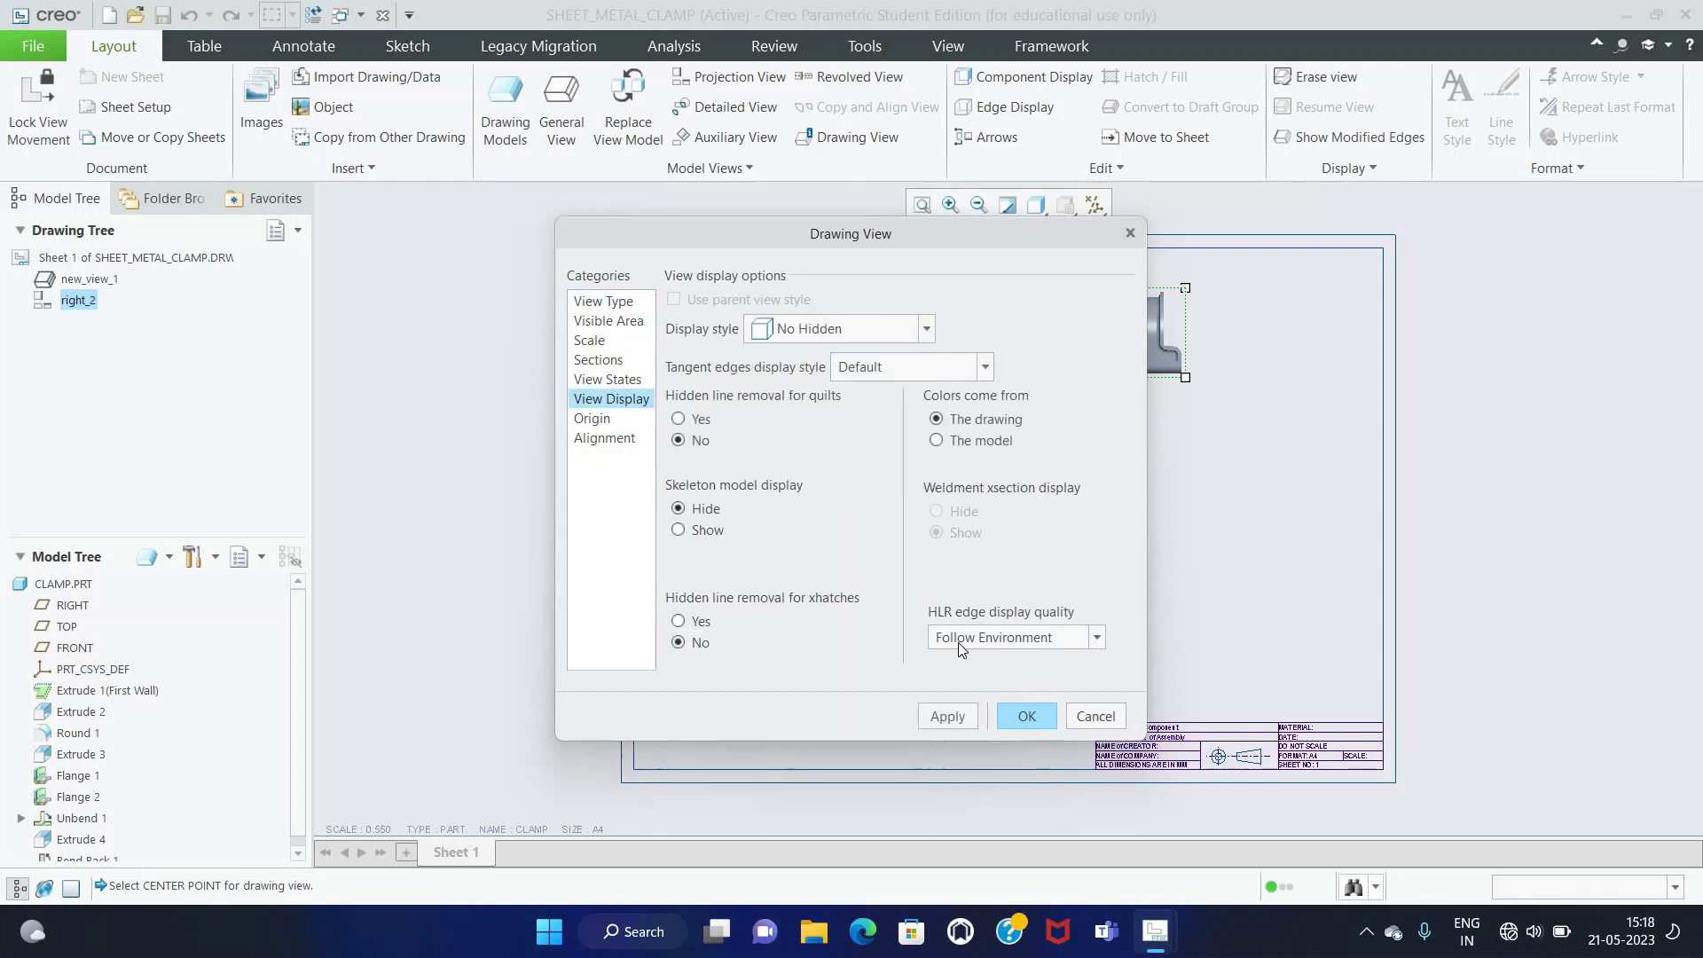
left_click(967, 639)
left_click(953, 740)
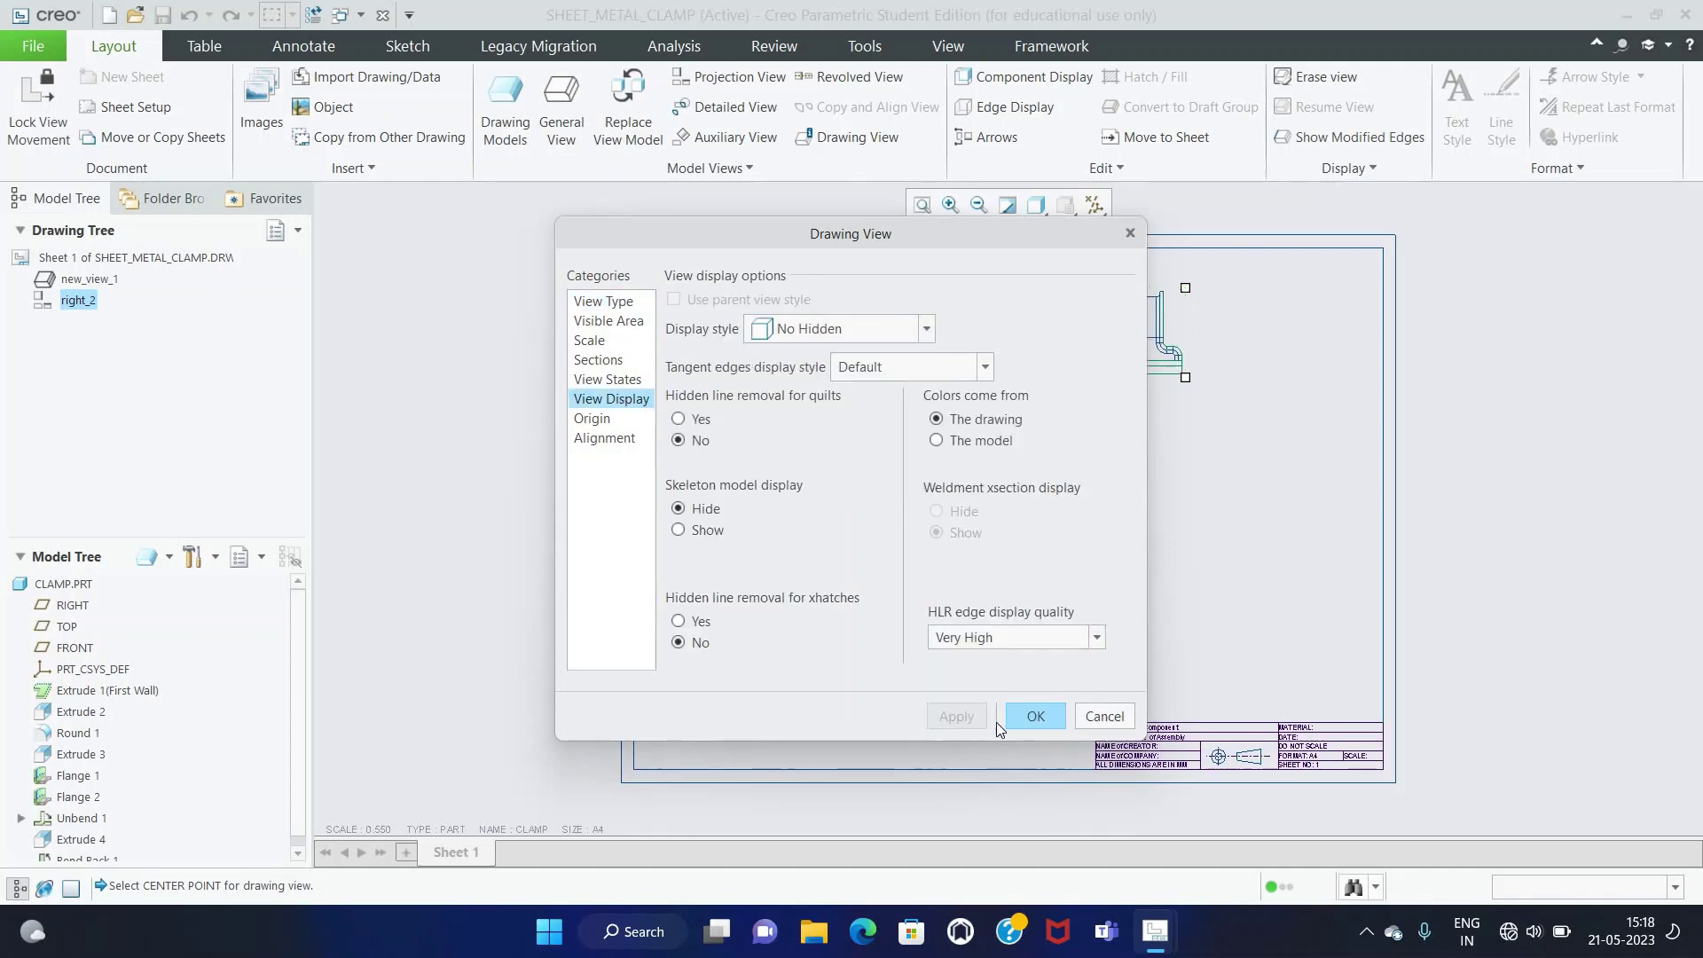
left_click(1013, 722)
scroll(1221, 289, "up", 3)
left_click(1220, 290)
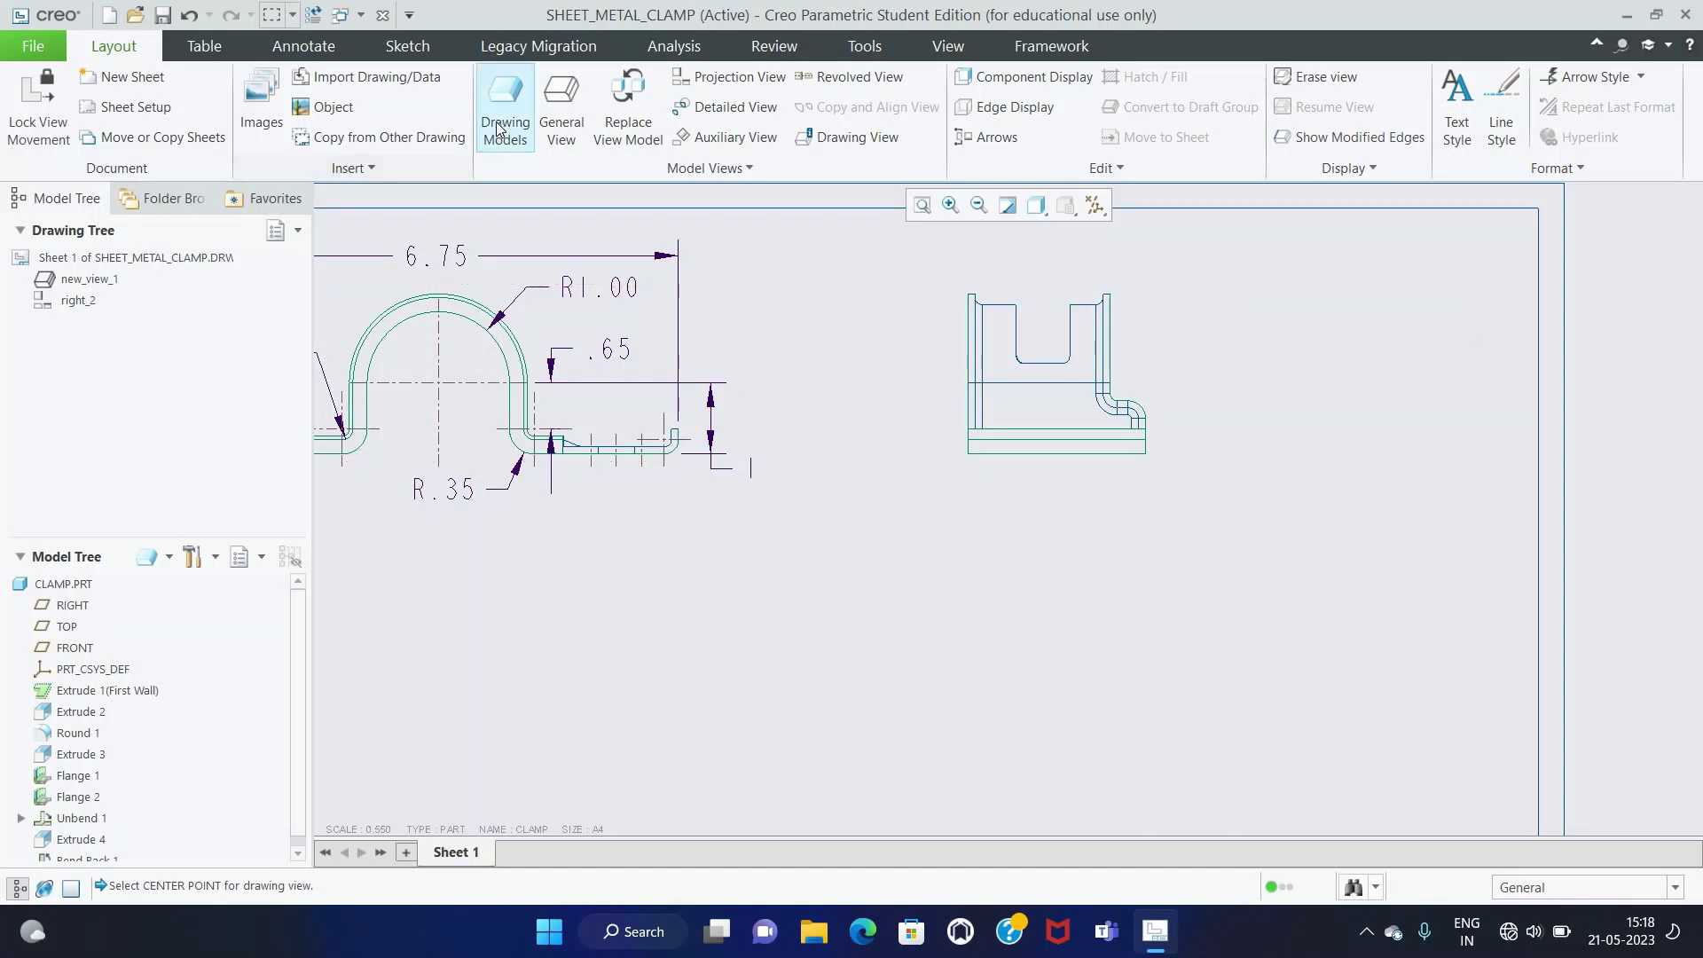
left_click(302, 45)
left_click(337, 157)
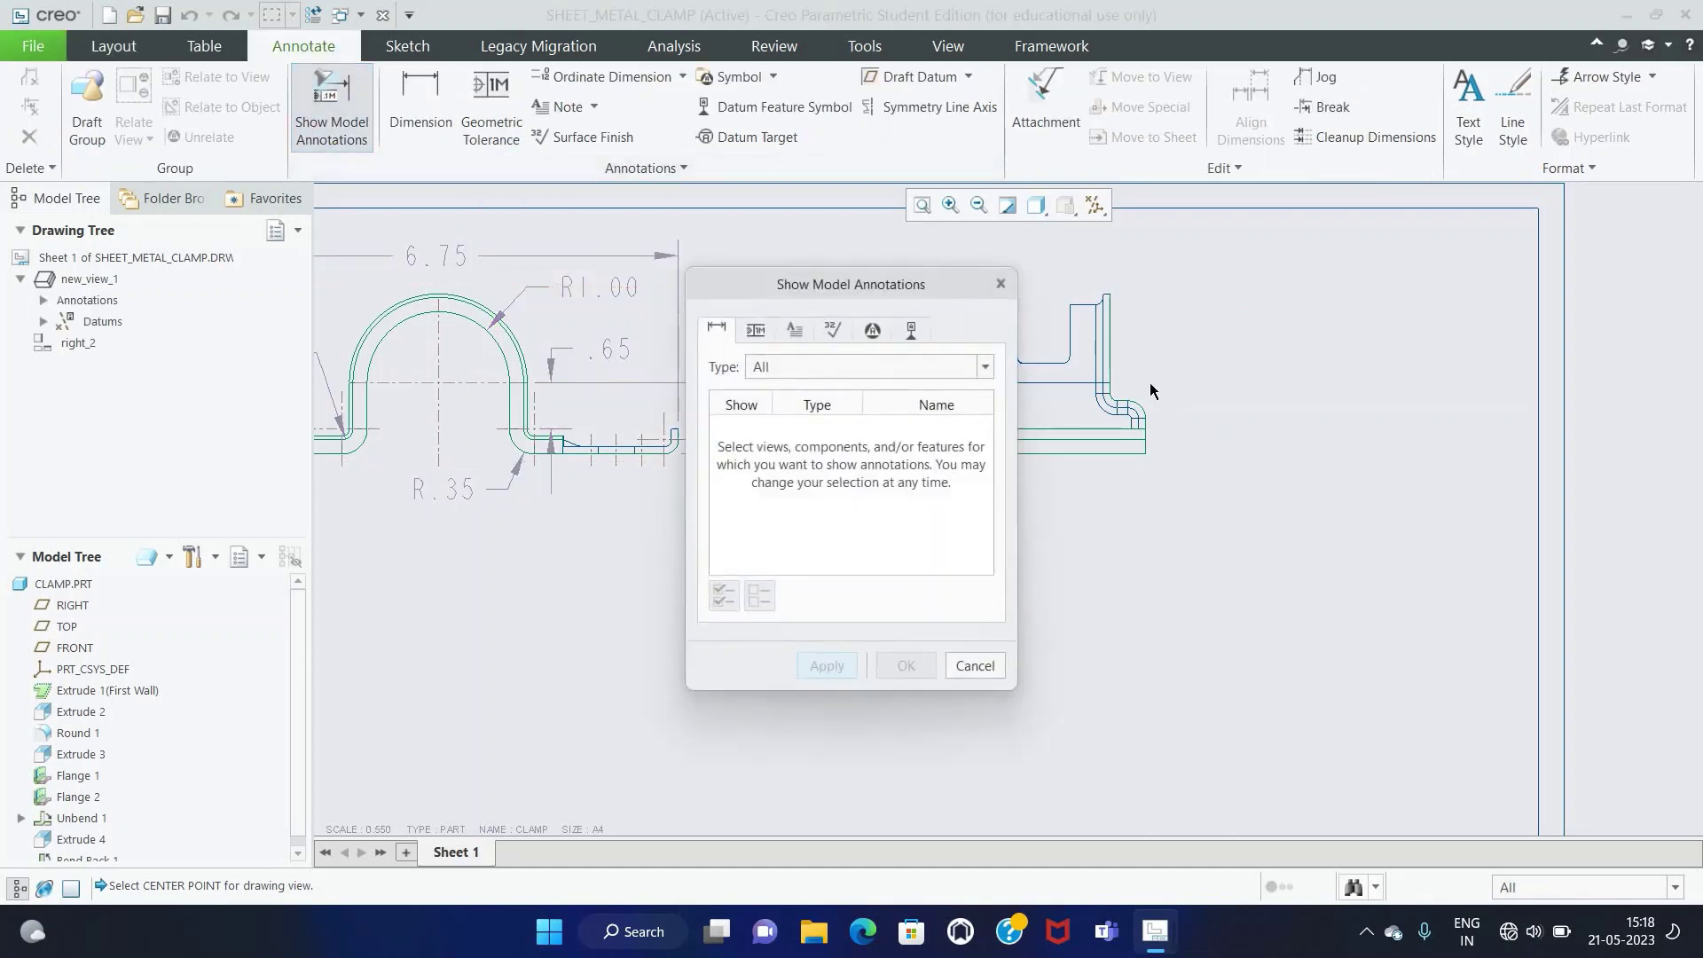
left_click(1116, 376)
left_click_drag(860, 284, 620, 345)
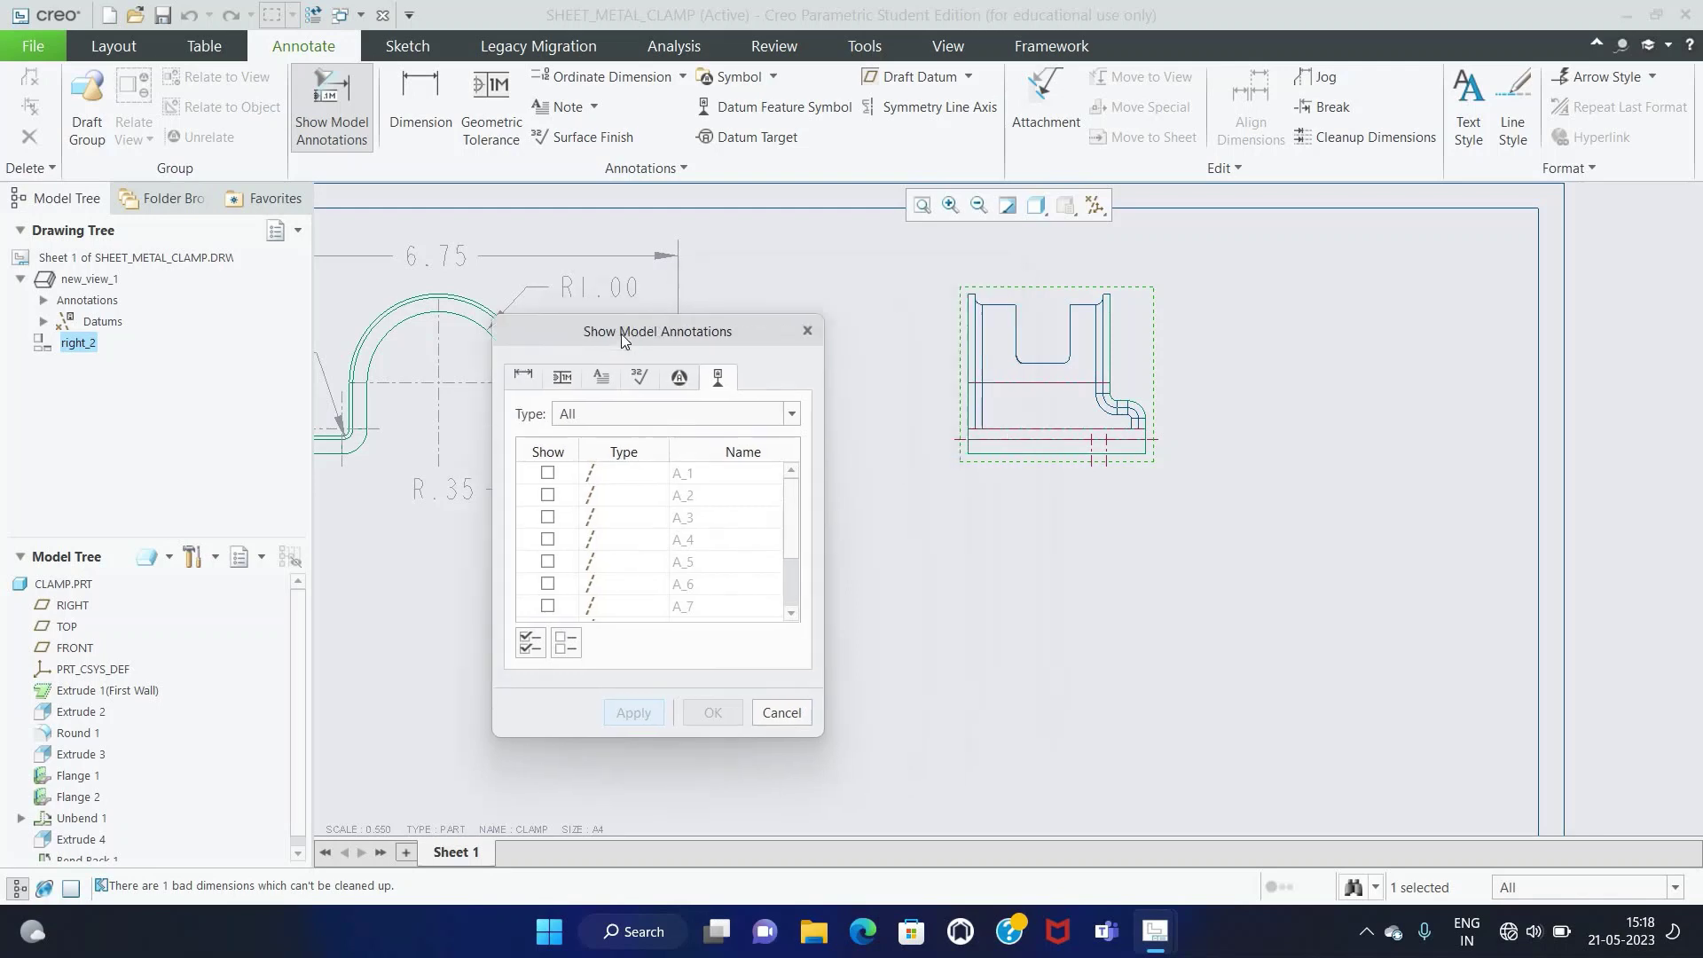
left_click(1107, 461)
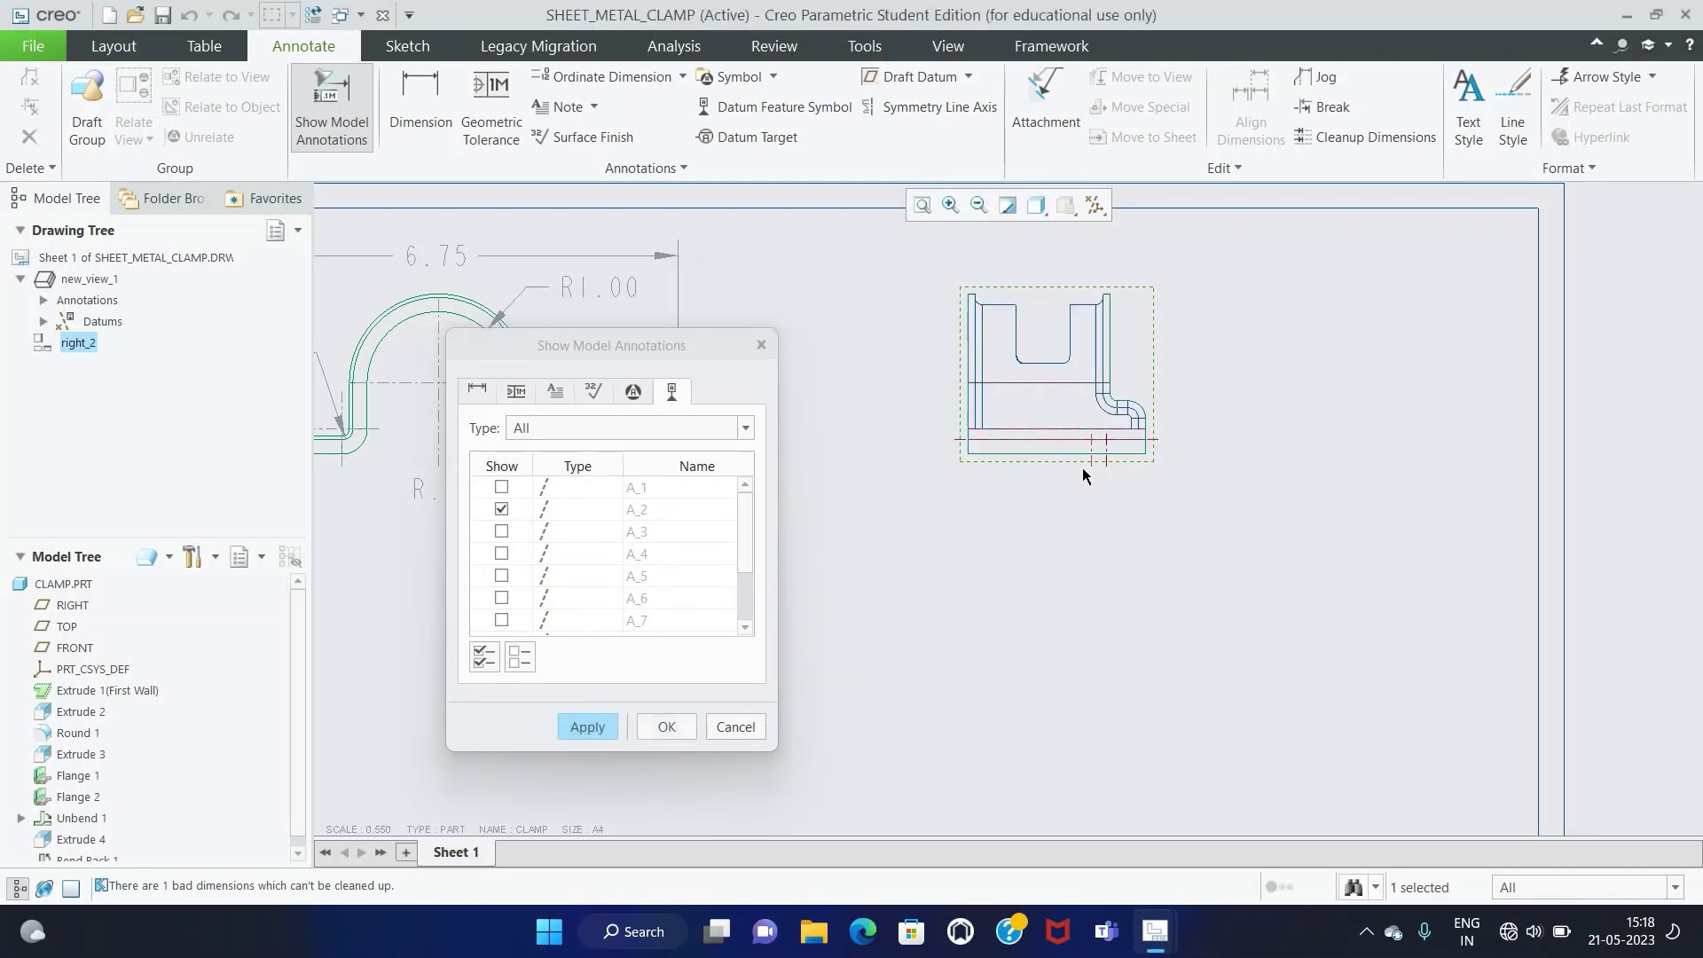
left_click(1091, 461)
scroll(590, 572, "down", 2)
scroll(590, 572, "up", 2)
left_click(484, 657)
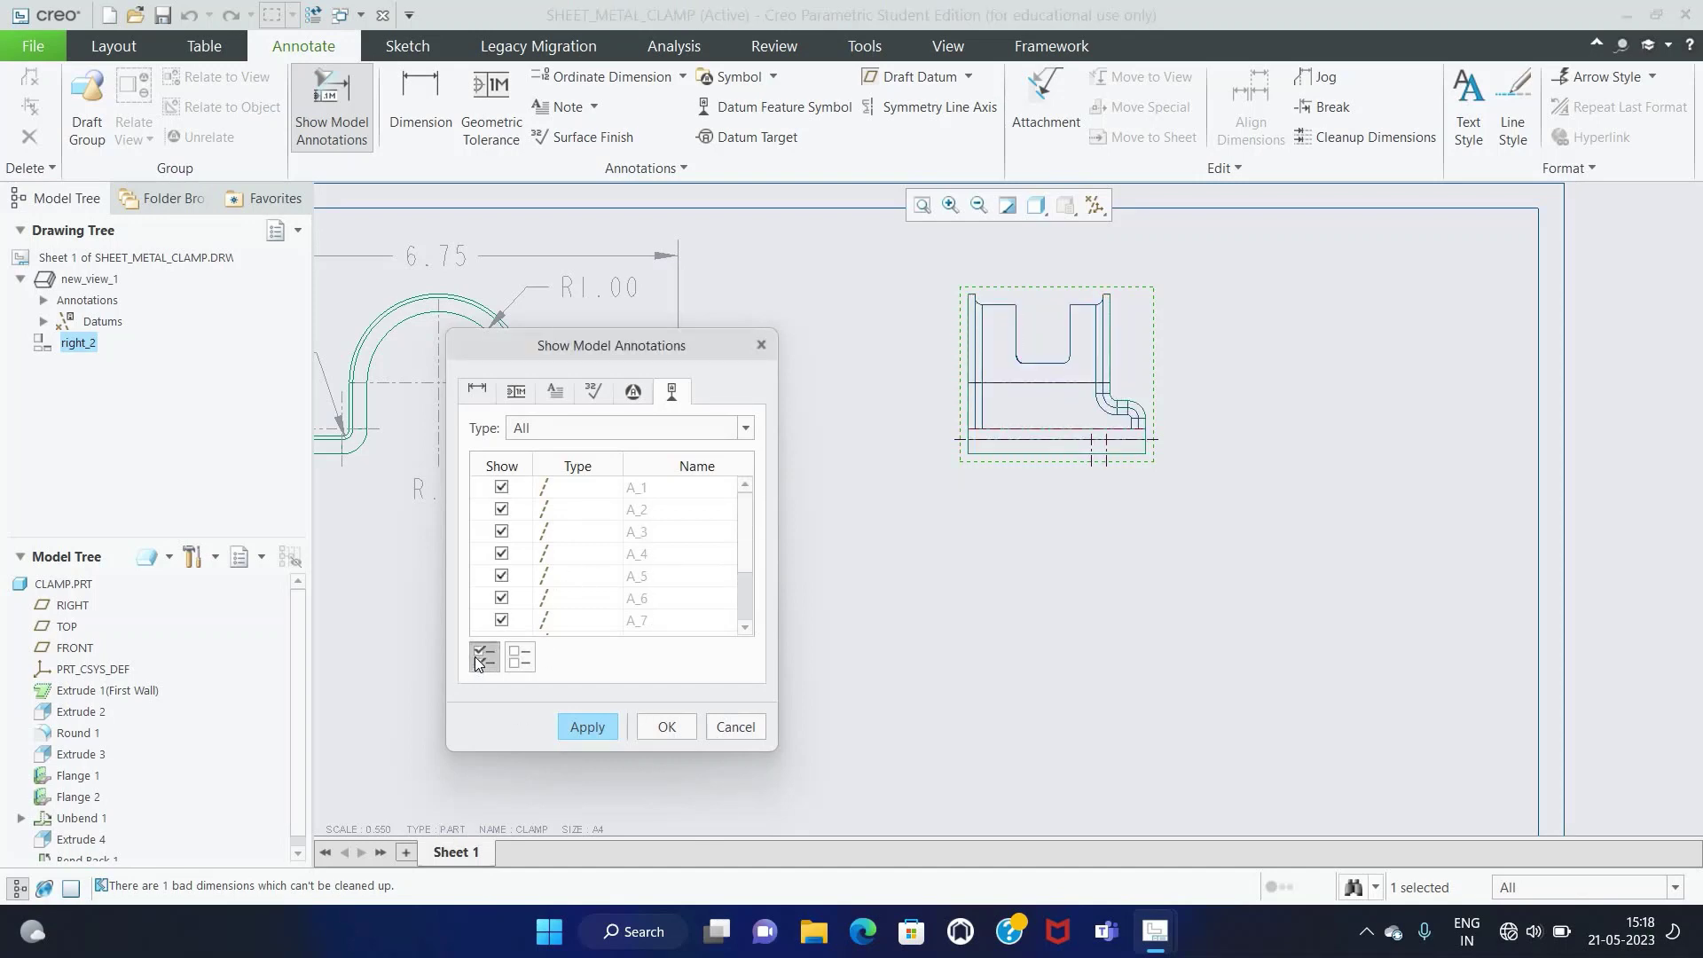
left_click(502, 620)
left_click(512, 658)
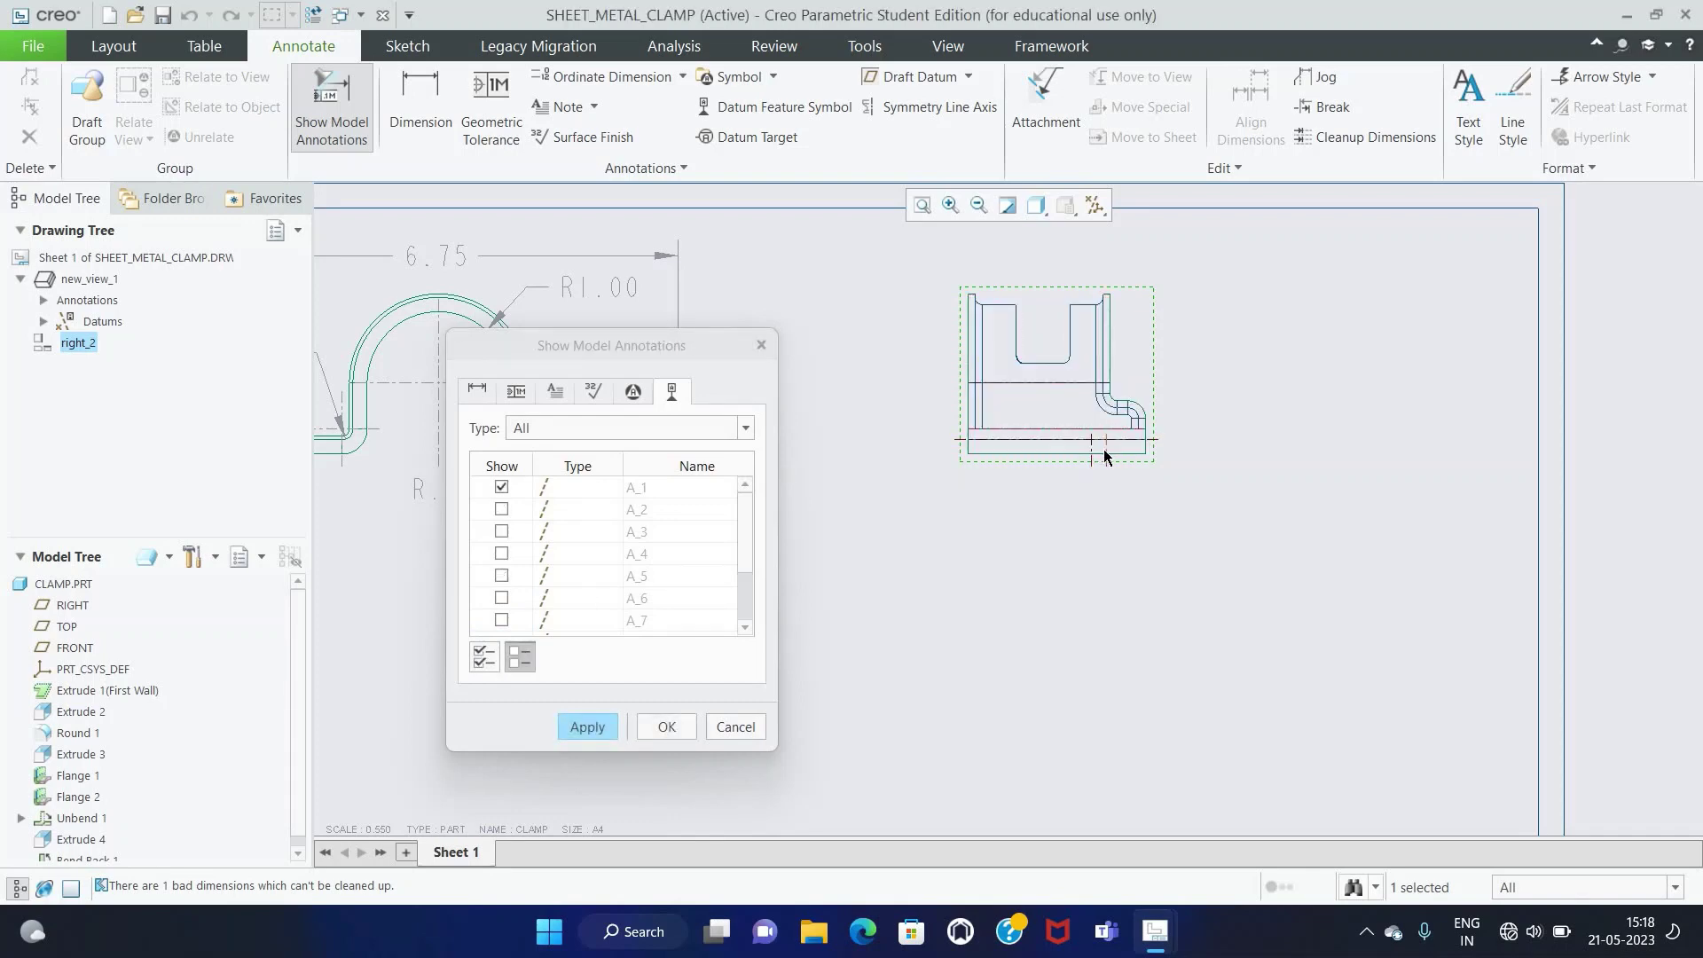
left_click(478, 395)
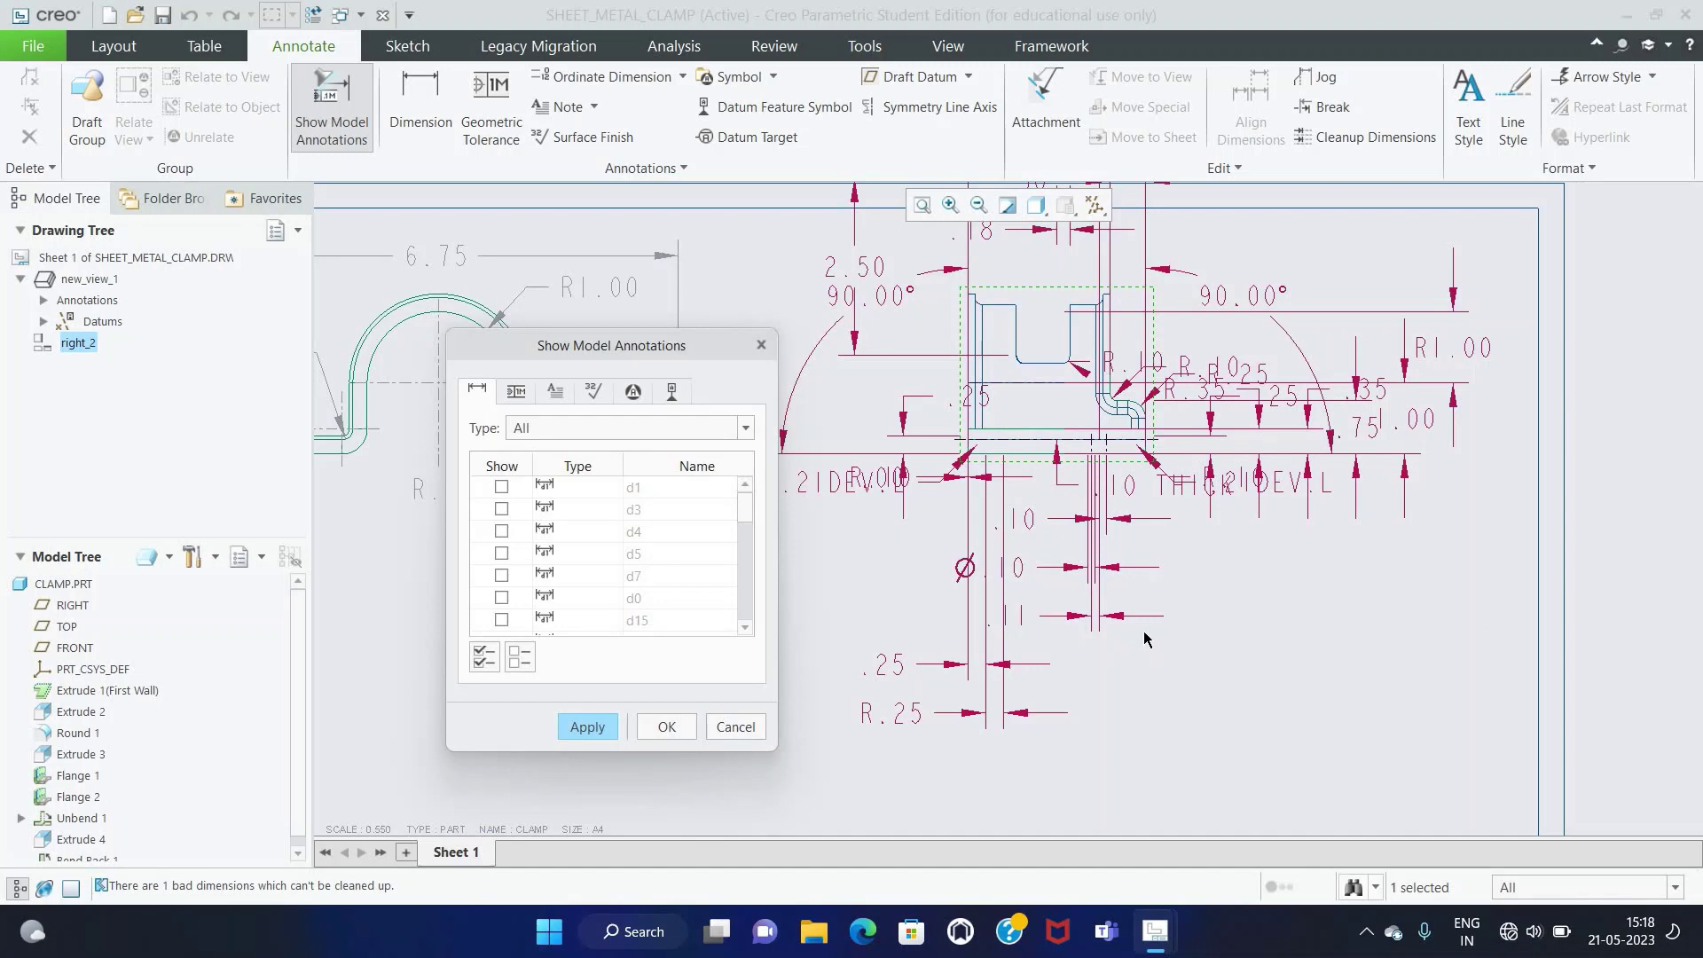
scroll(1144, 637, "down", 2)
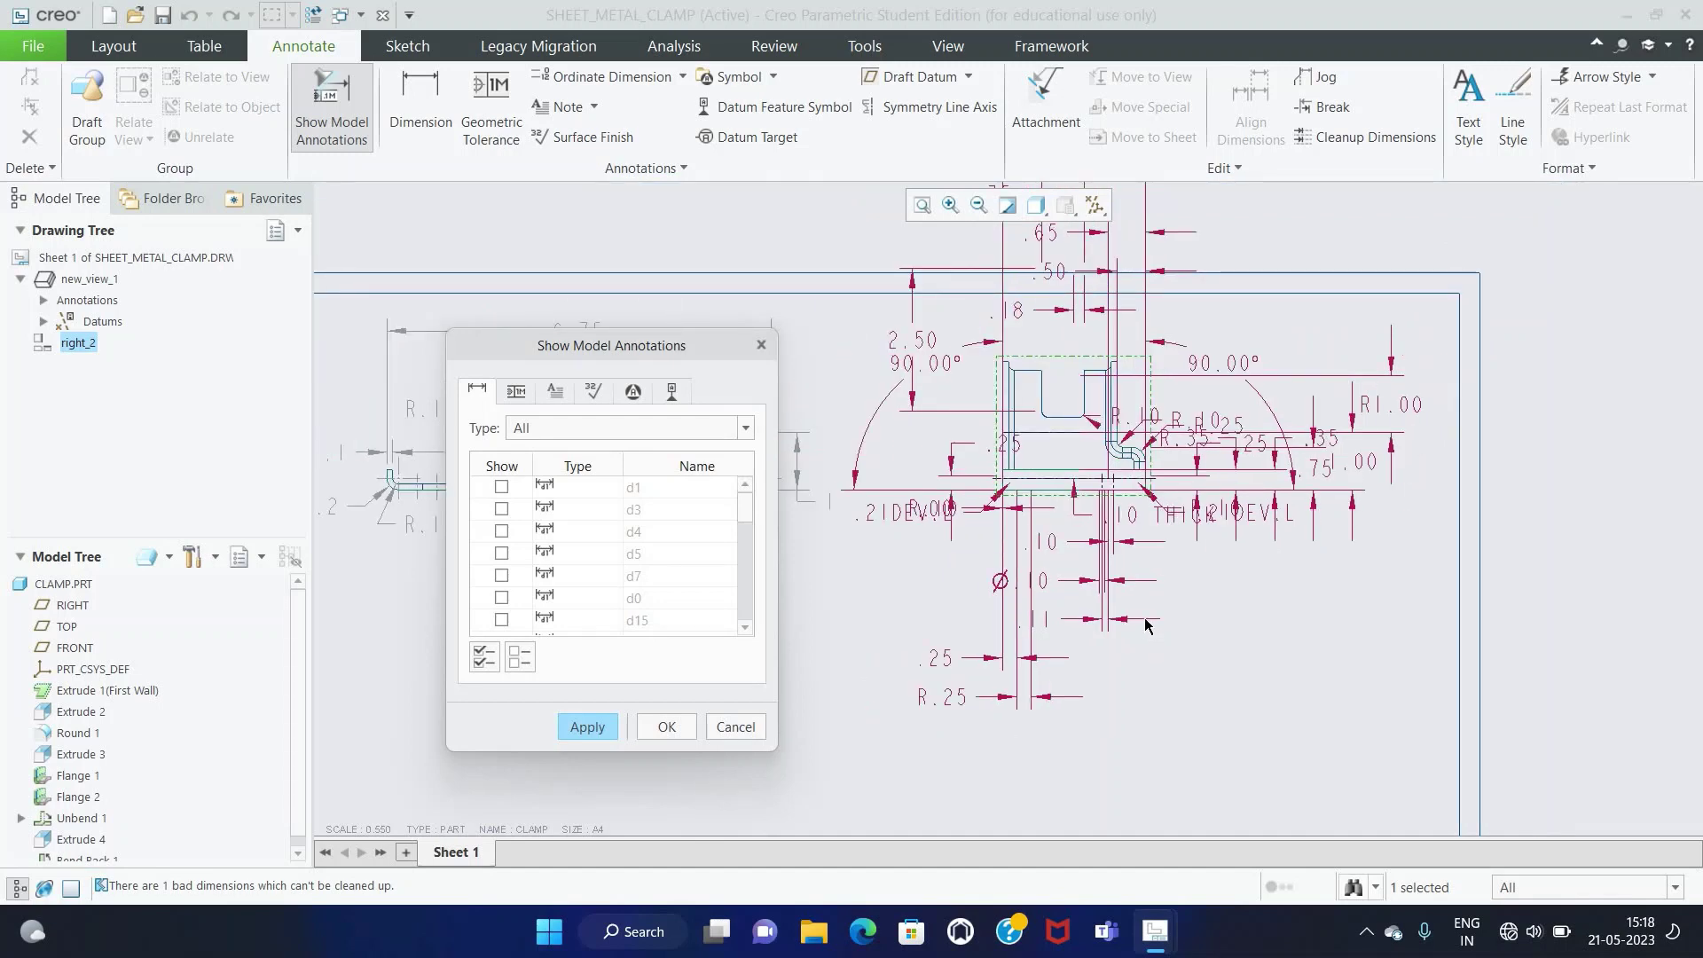
left_click(733, 727)
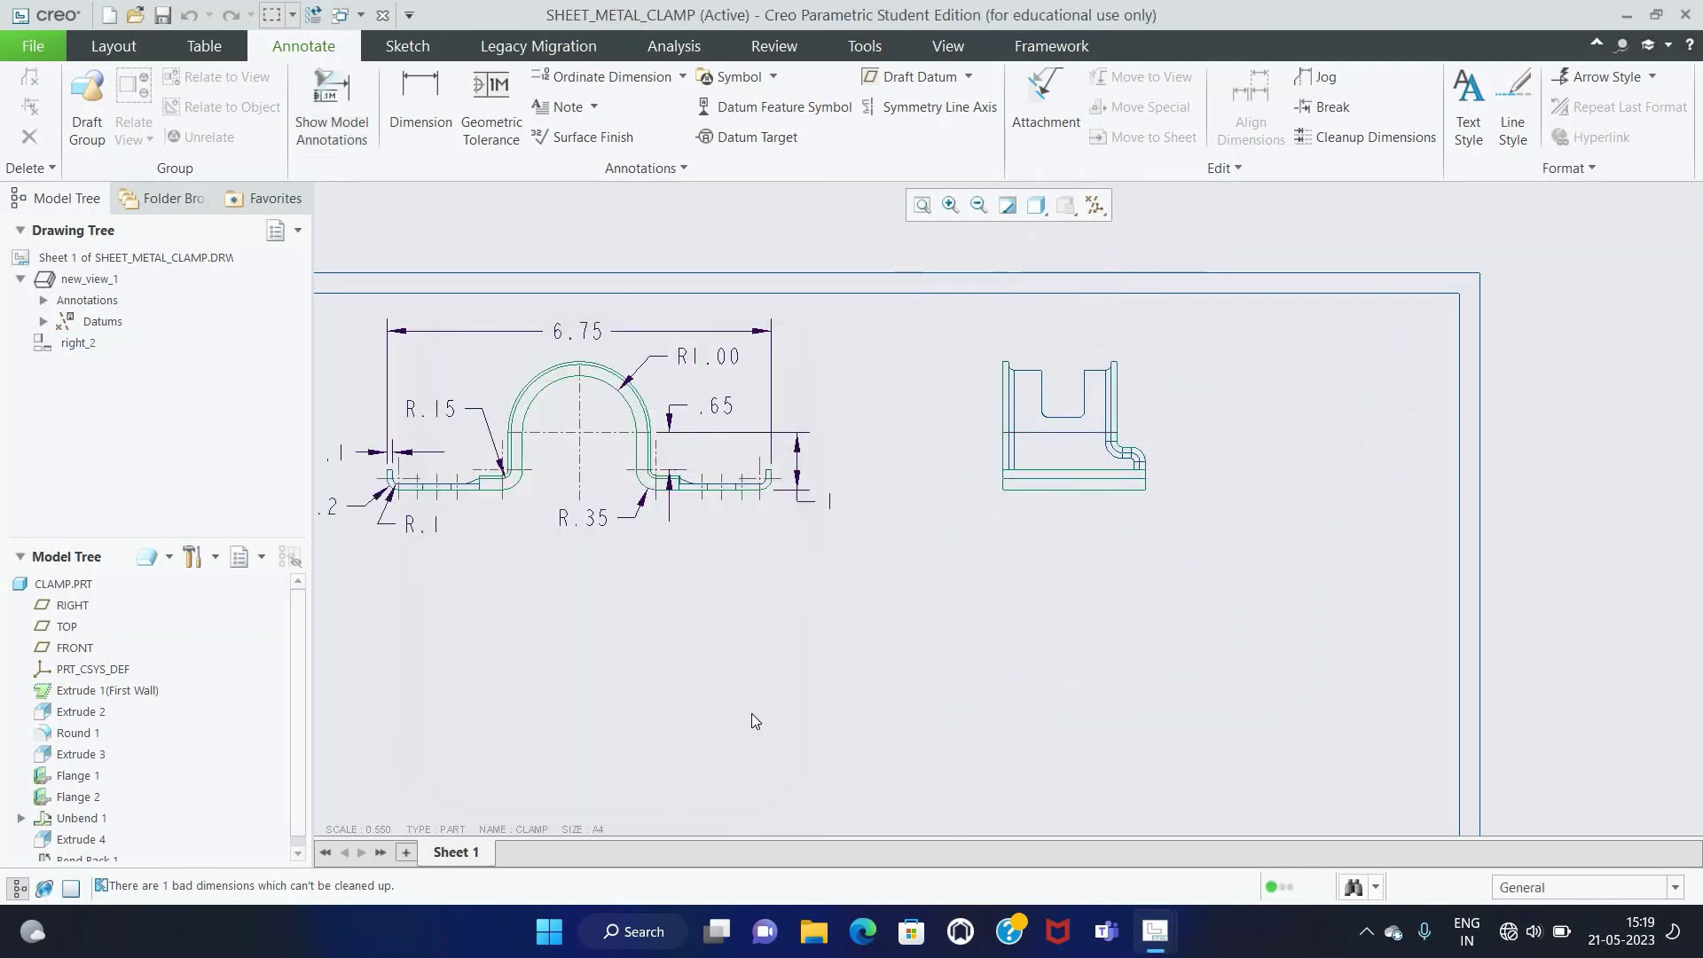
Step: Dimension the right view's .75 slot width, .37 side distance and .10 left wall thickness
left_click(421, 98)
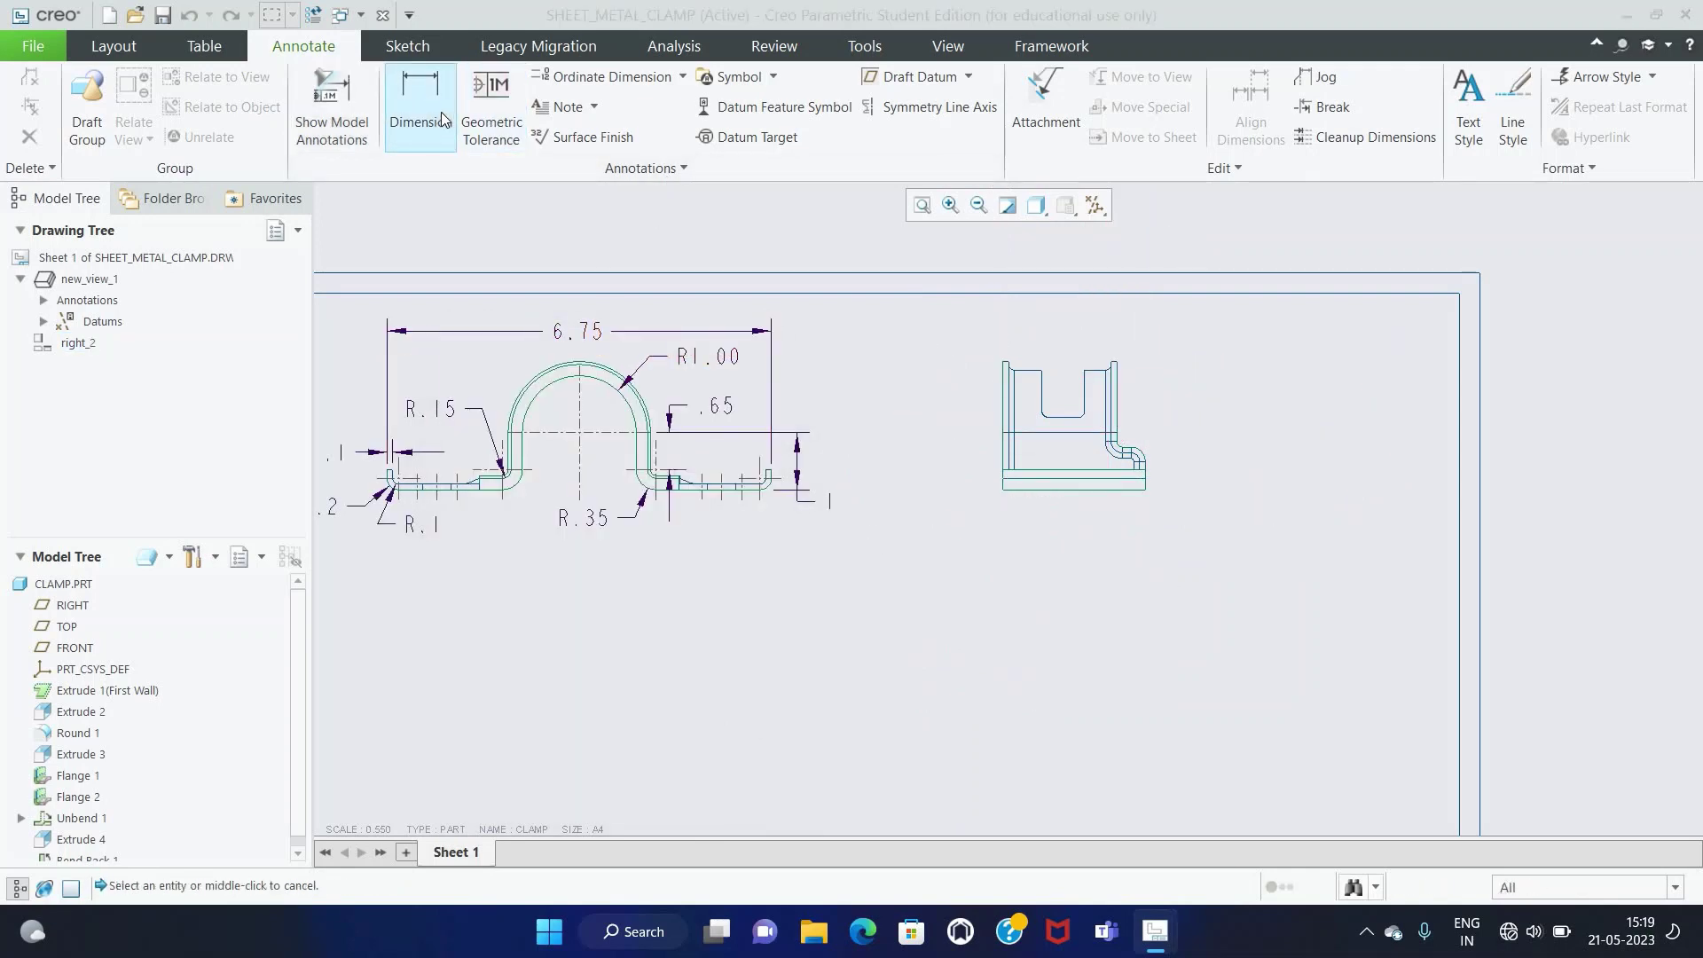
scroll(1155, 369, "up", 2)
left_click(979, 401)
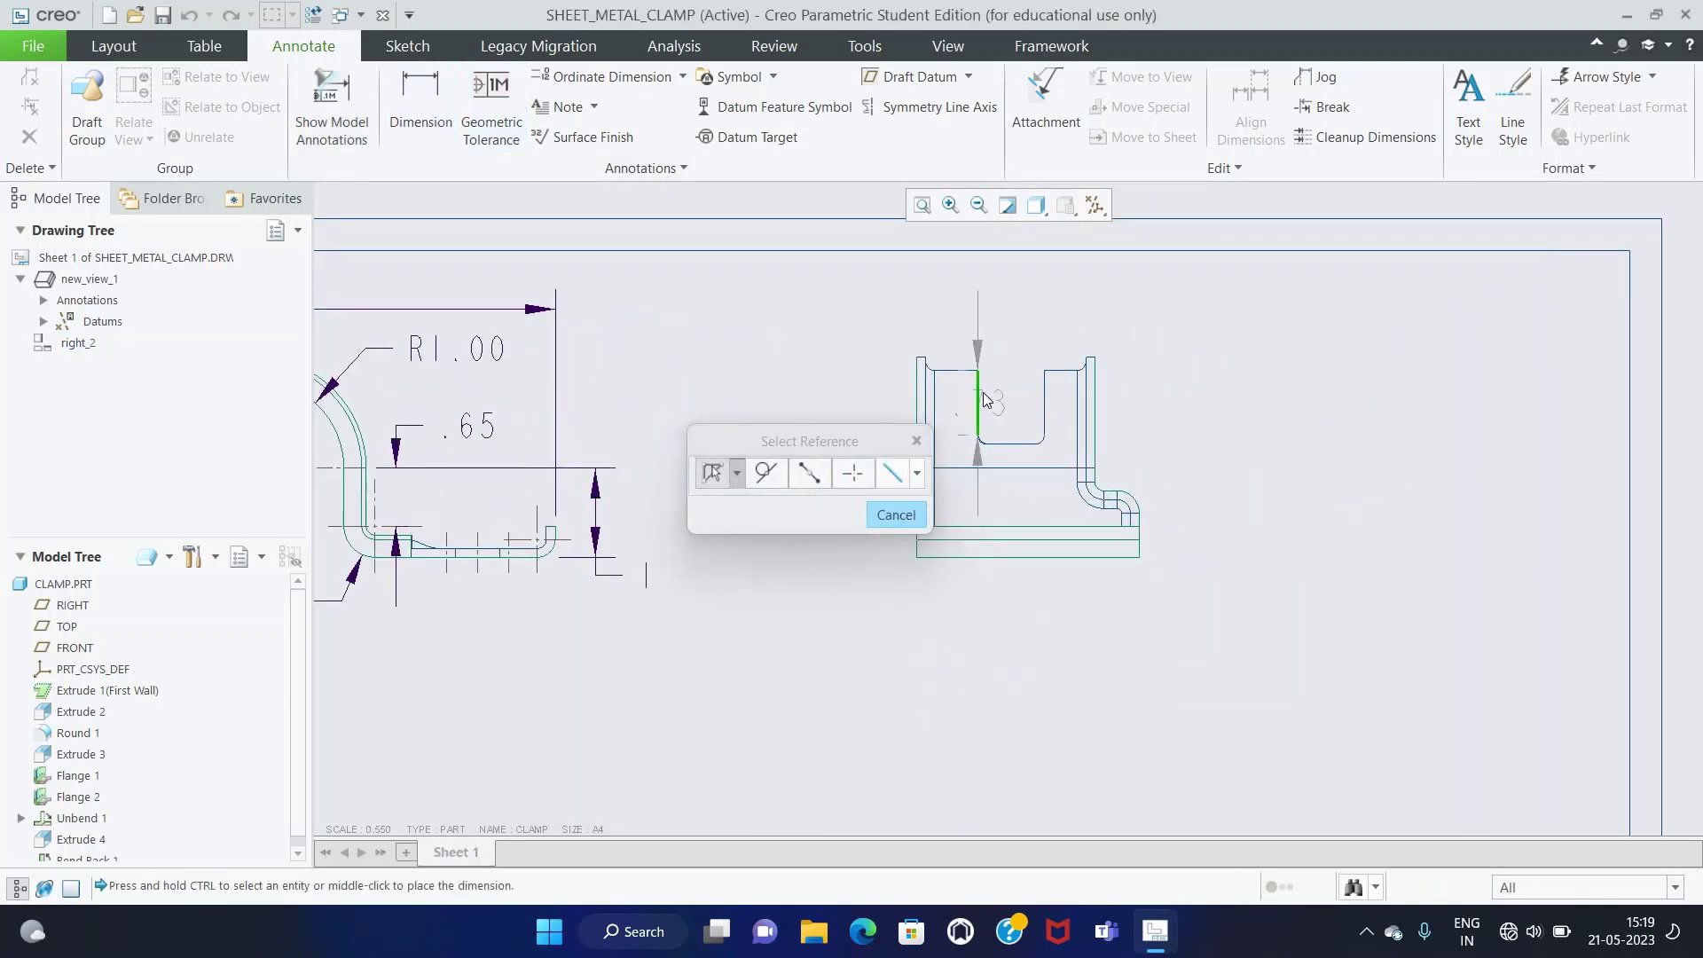
left_click(1047, 395, "ctrl")
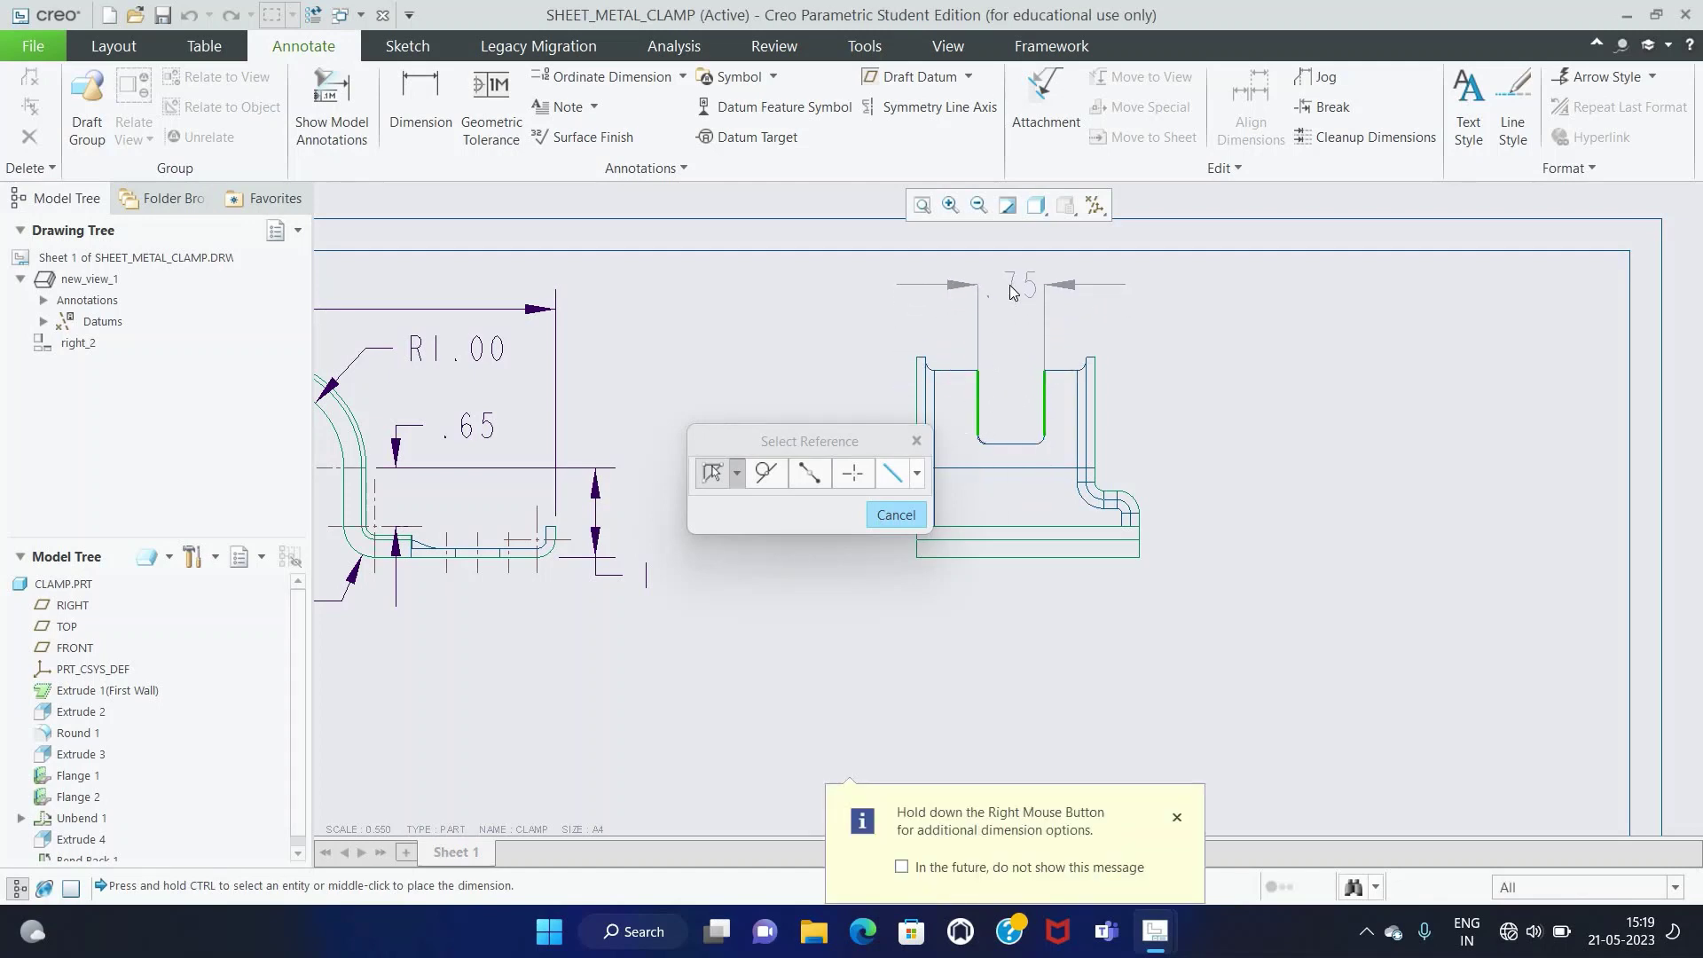
middle_click(1011, 290)
left_click(1047, 390)
left_click(1078, 426, "ctrl")
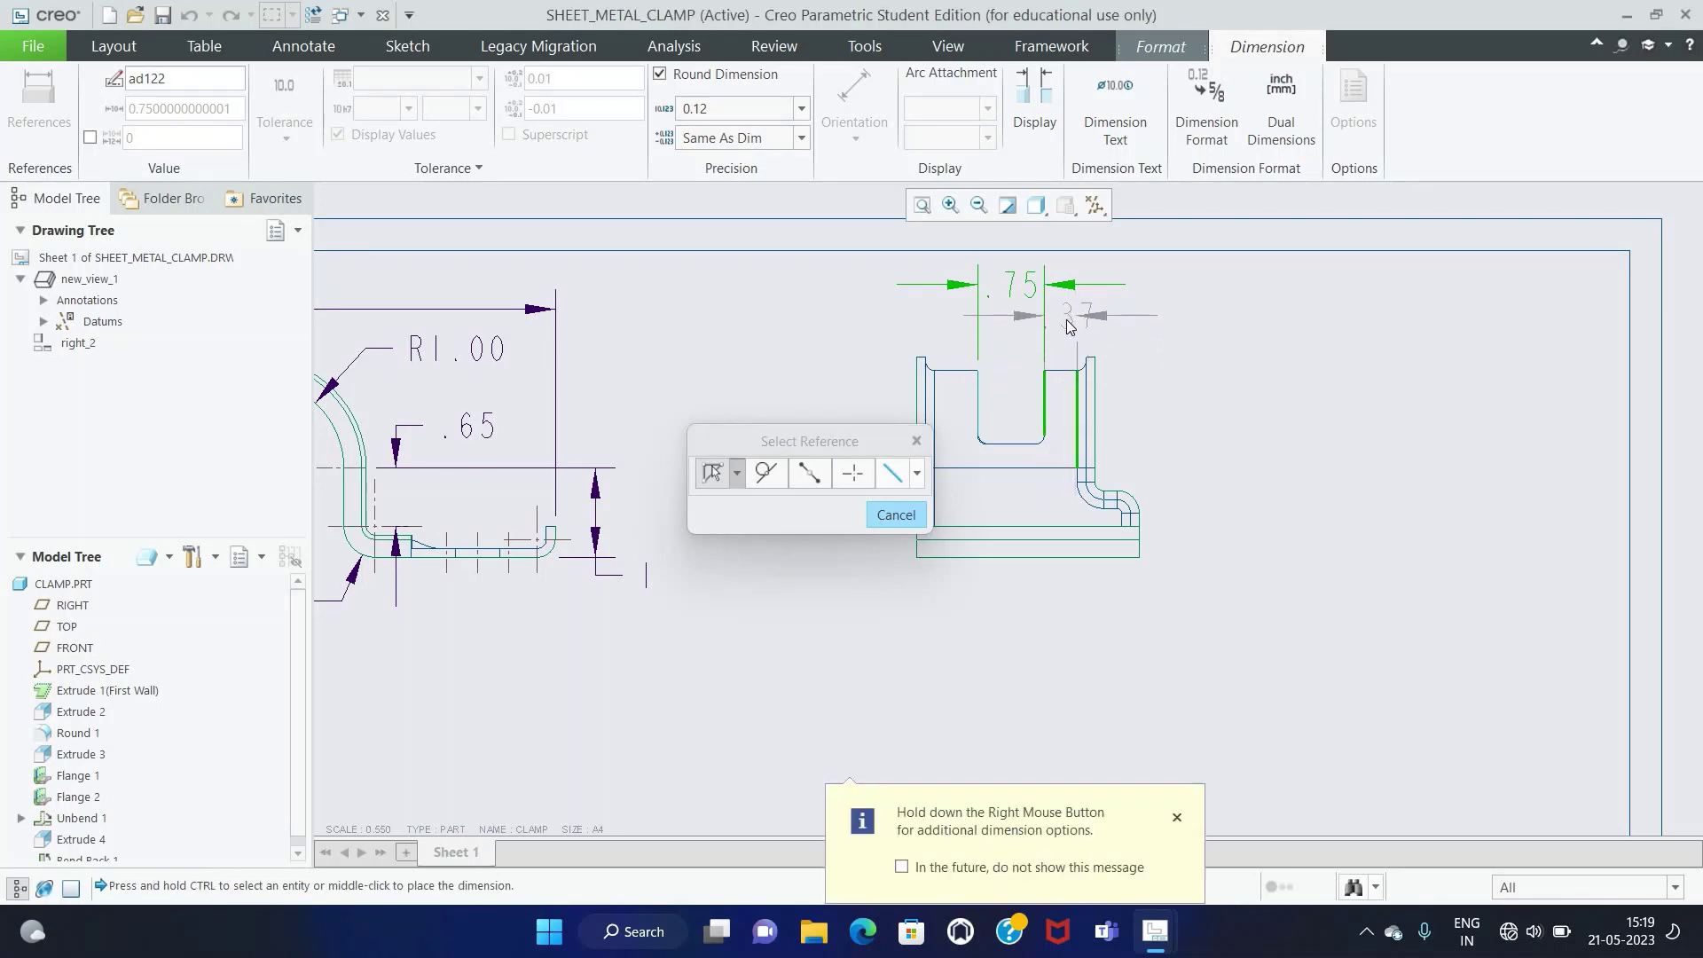
middle_click(1067, 326)
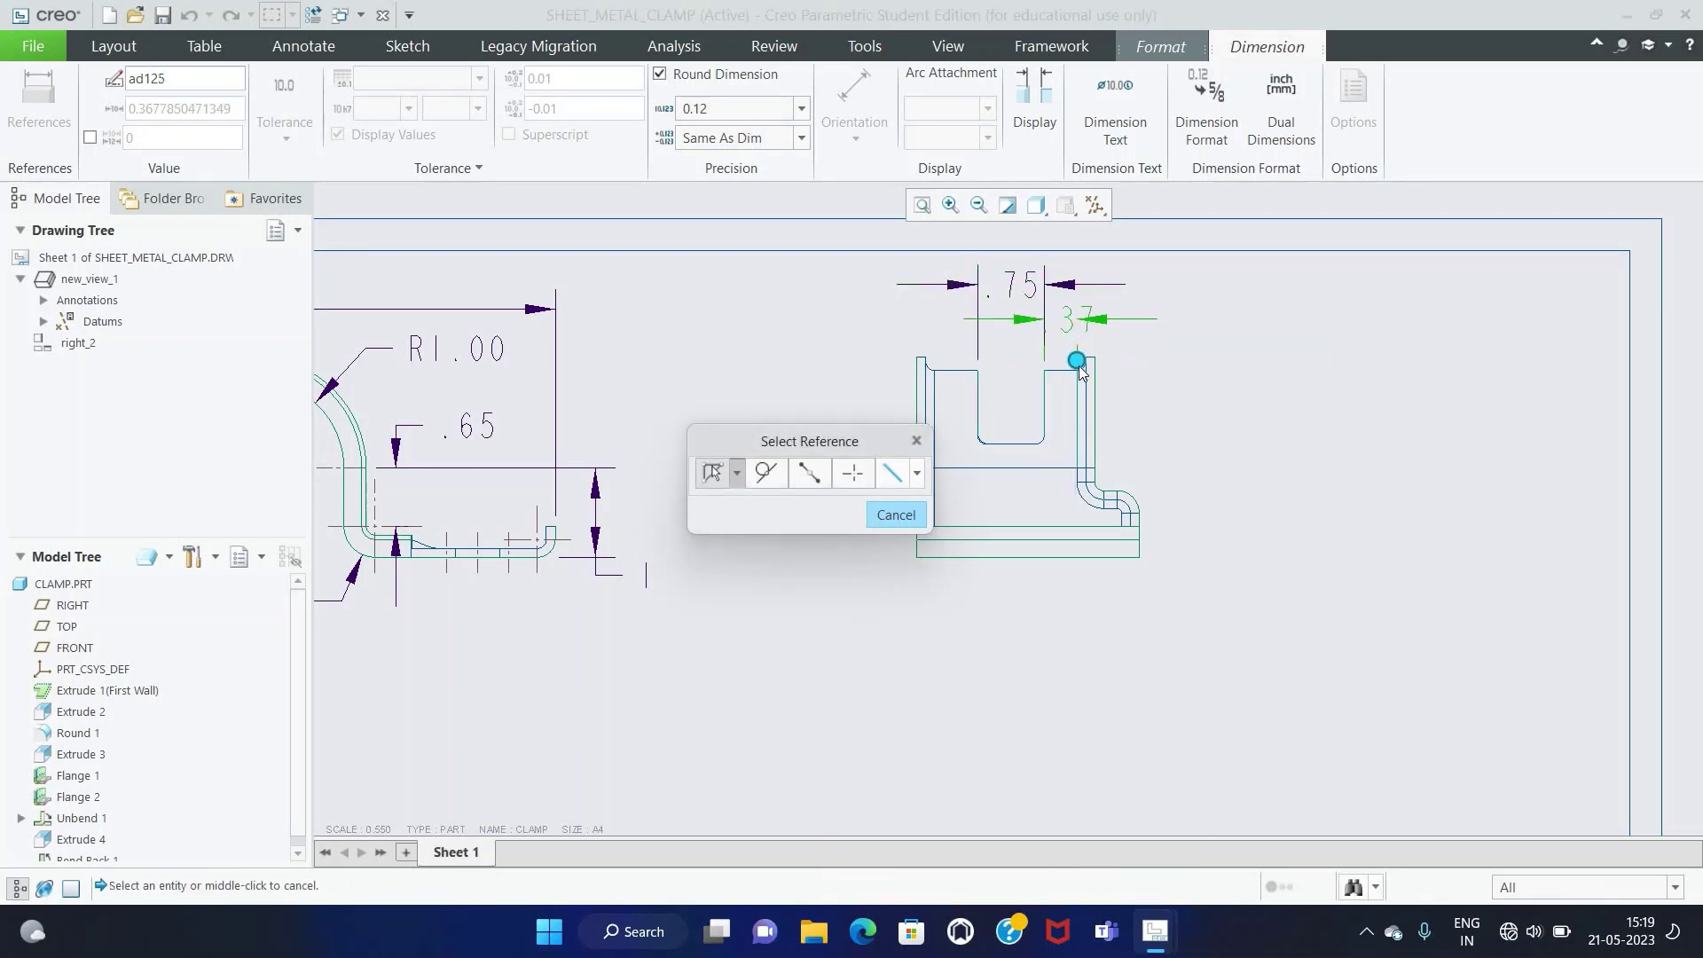
left_click(925, 369)
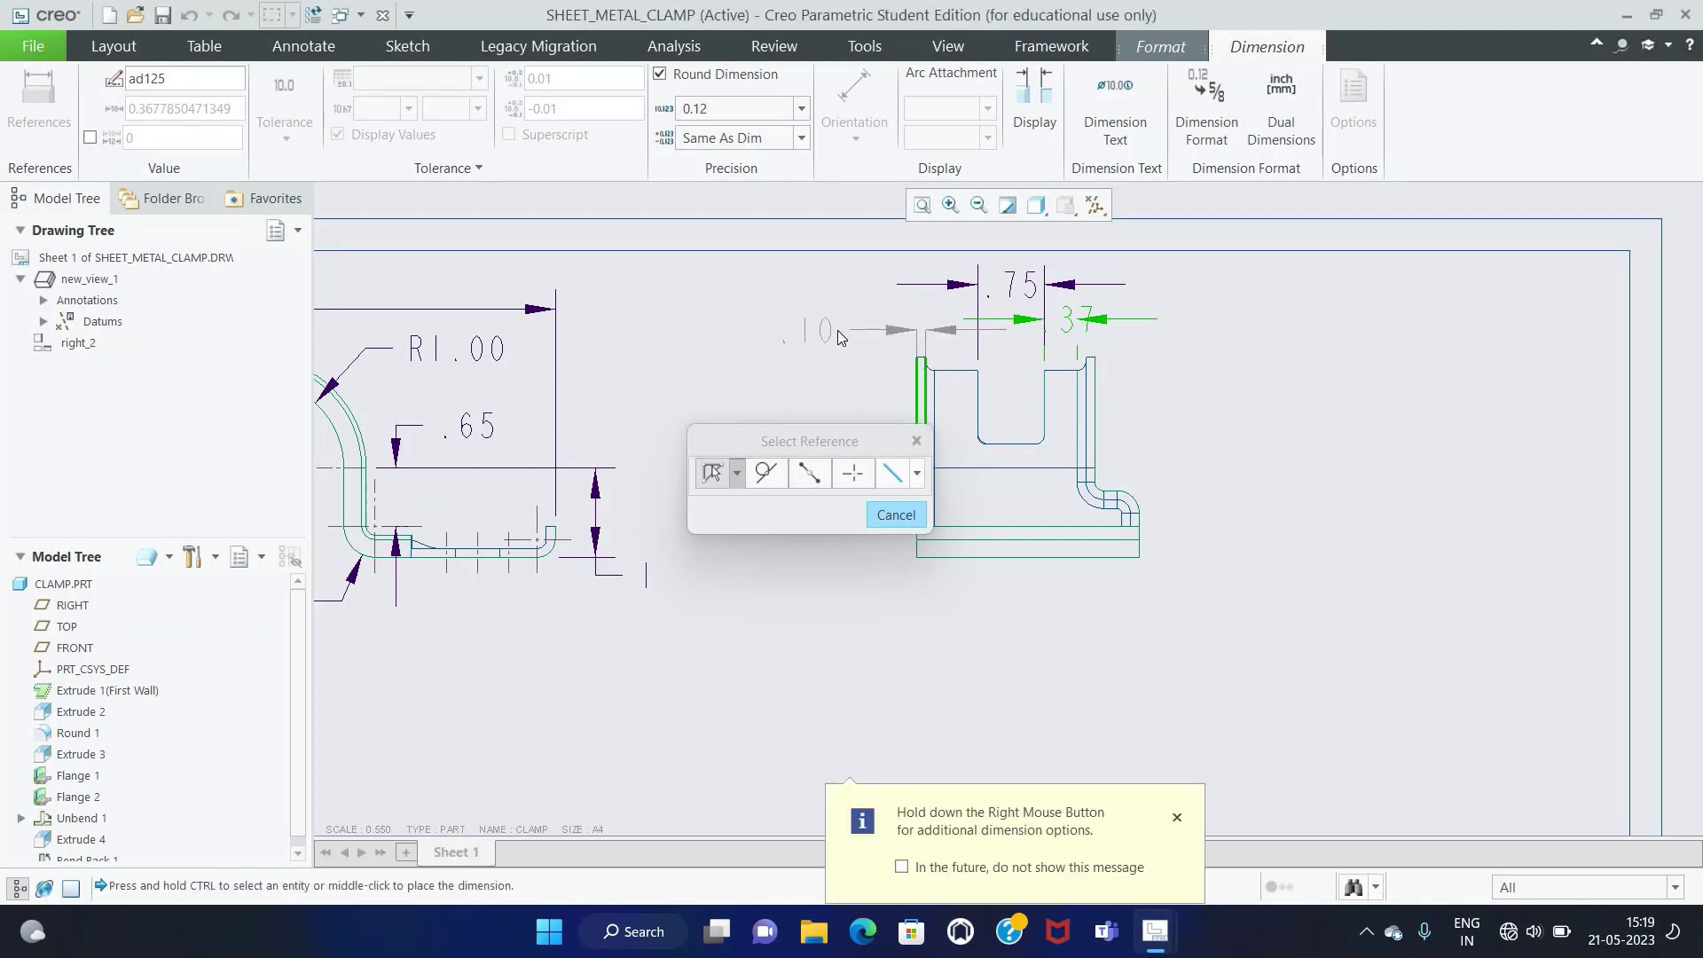
middle_click(840, 337)
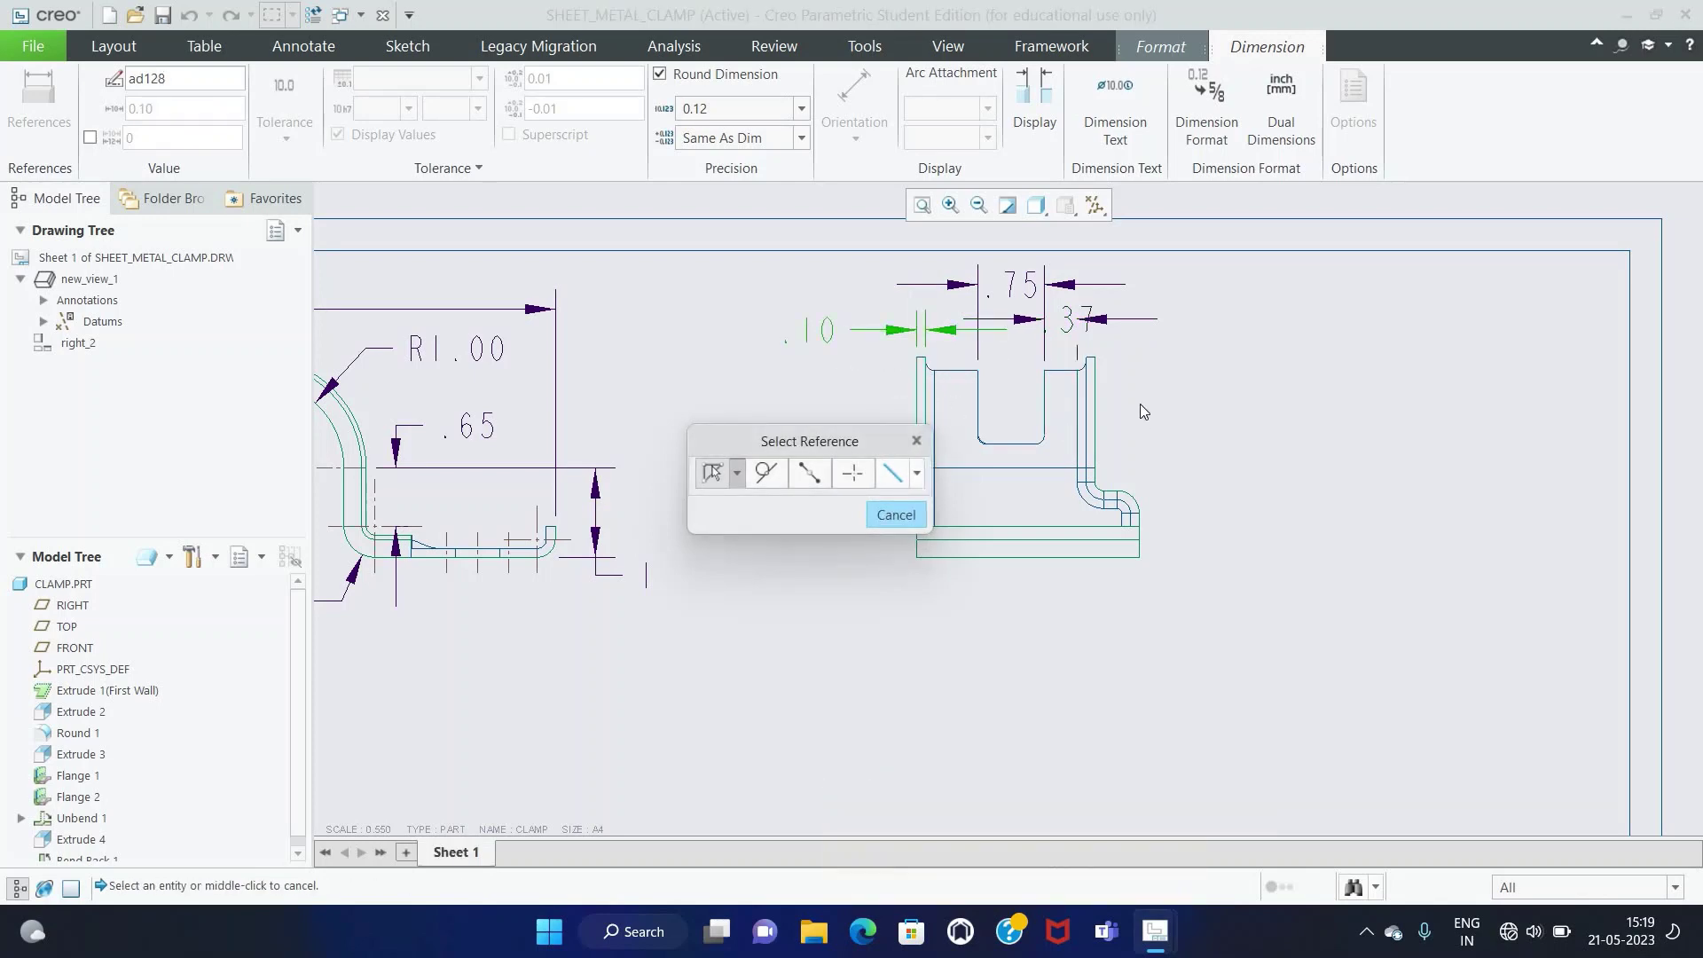
Step: Select the .37 dimension, then start a radius dimension on the rounded top corner
scroll(1091, 370, "up", 3)
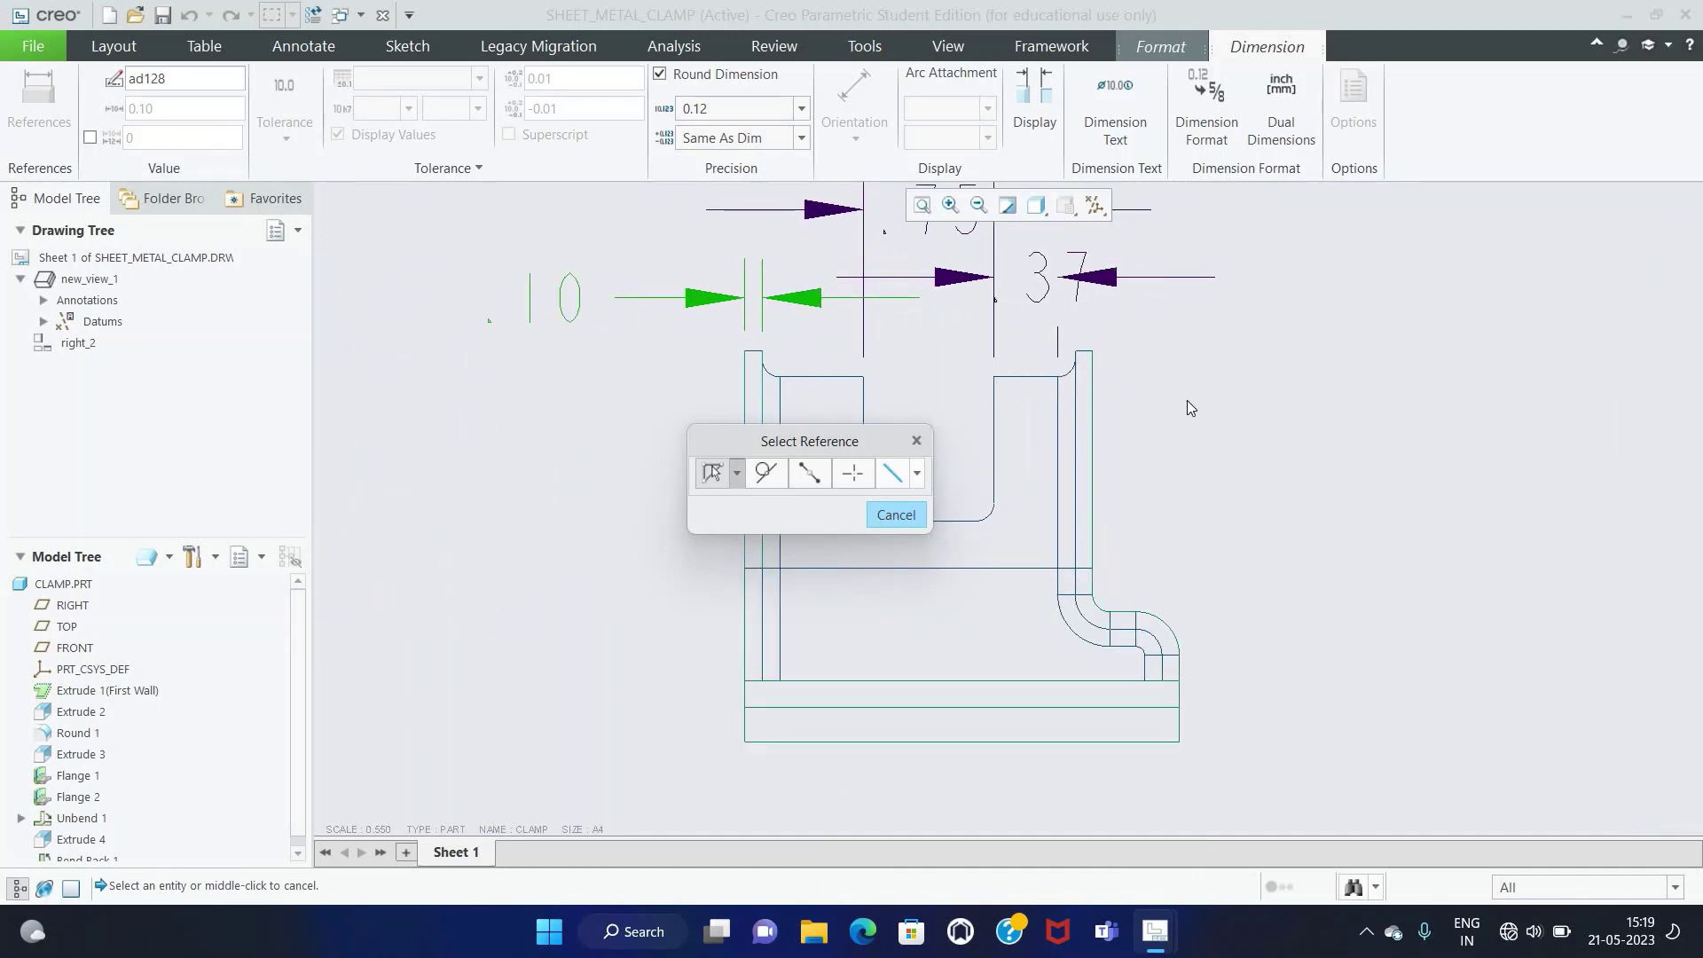
left_click(915, 514)
scroll(1064, 382, "down", 3)
left_click(1059, 351)
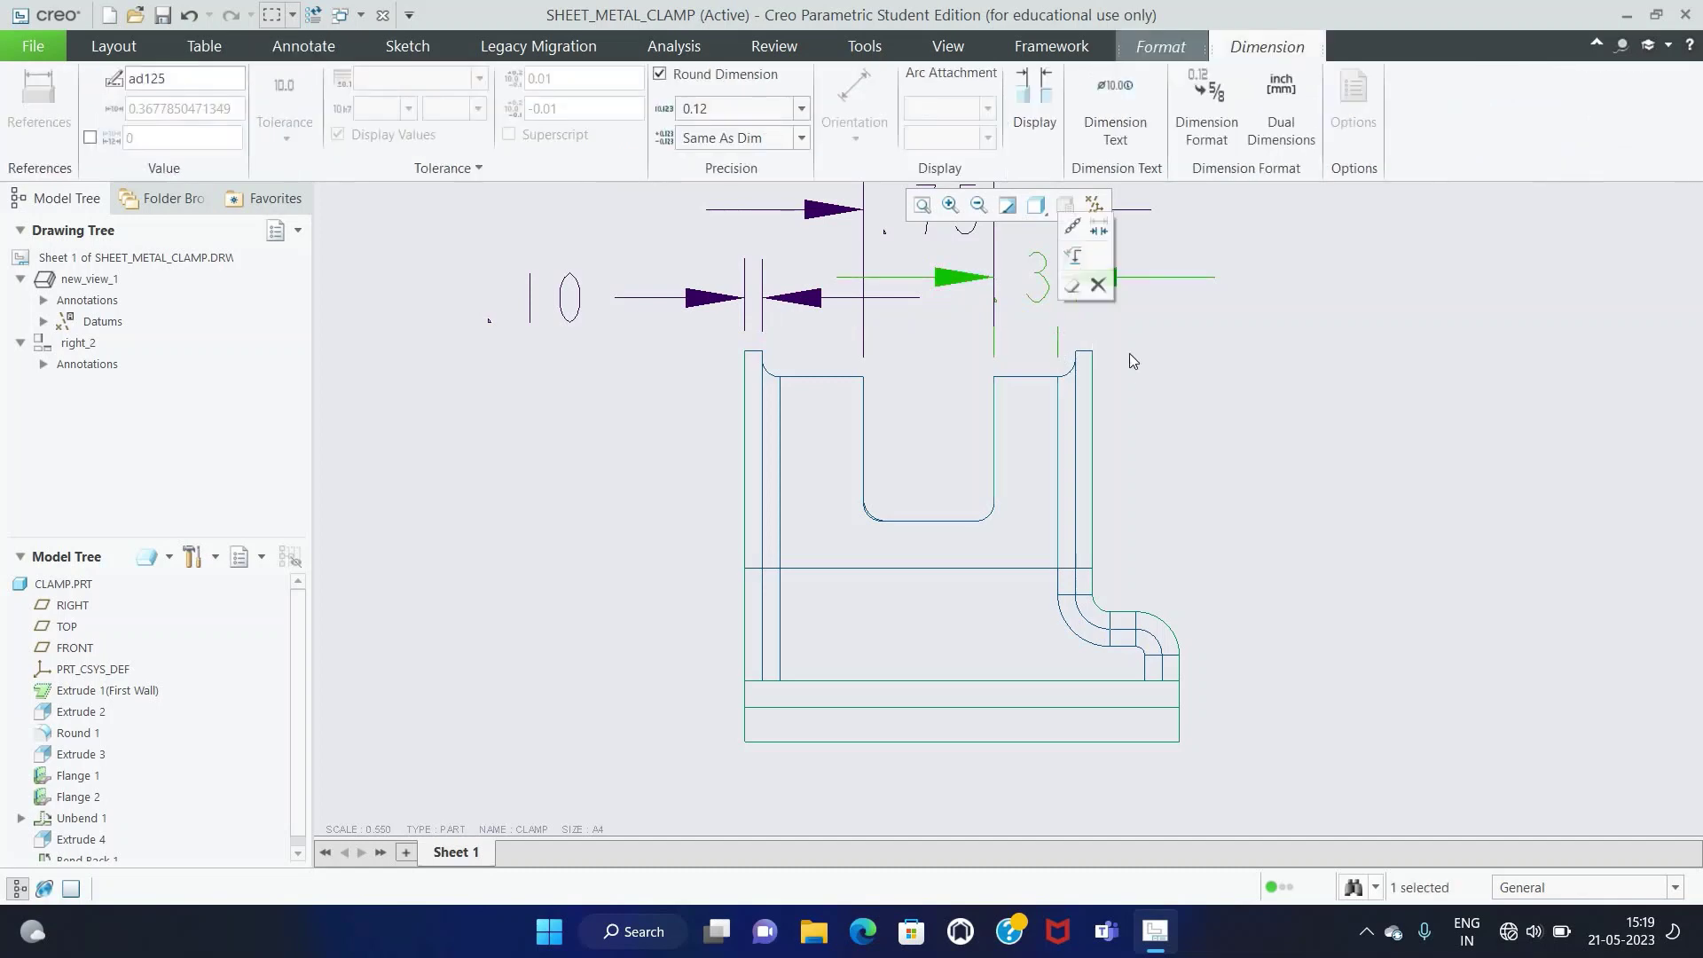
scroll(1125, 374, "up", 1)
key("d")
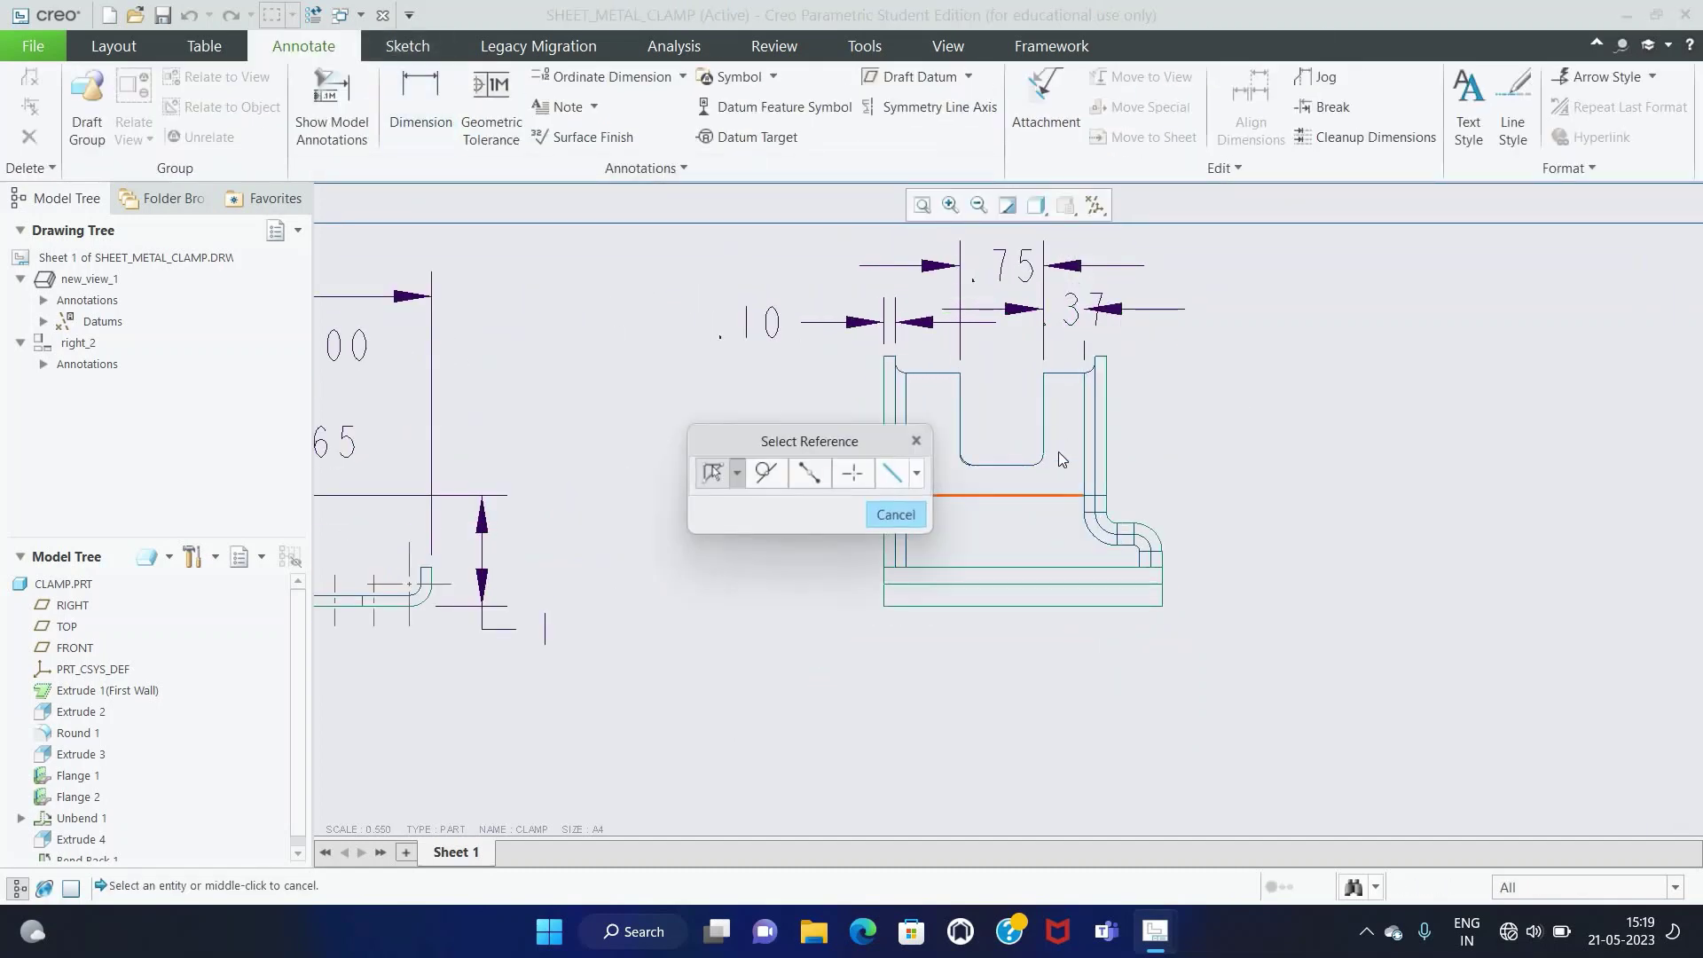
scroll(1091, 373, "up", 1)
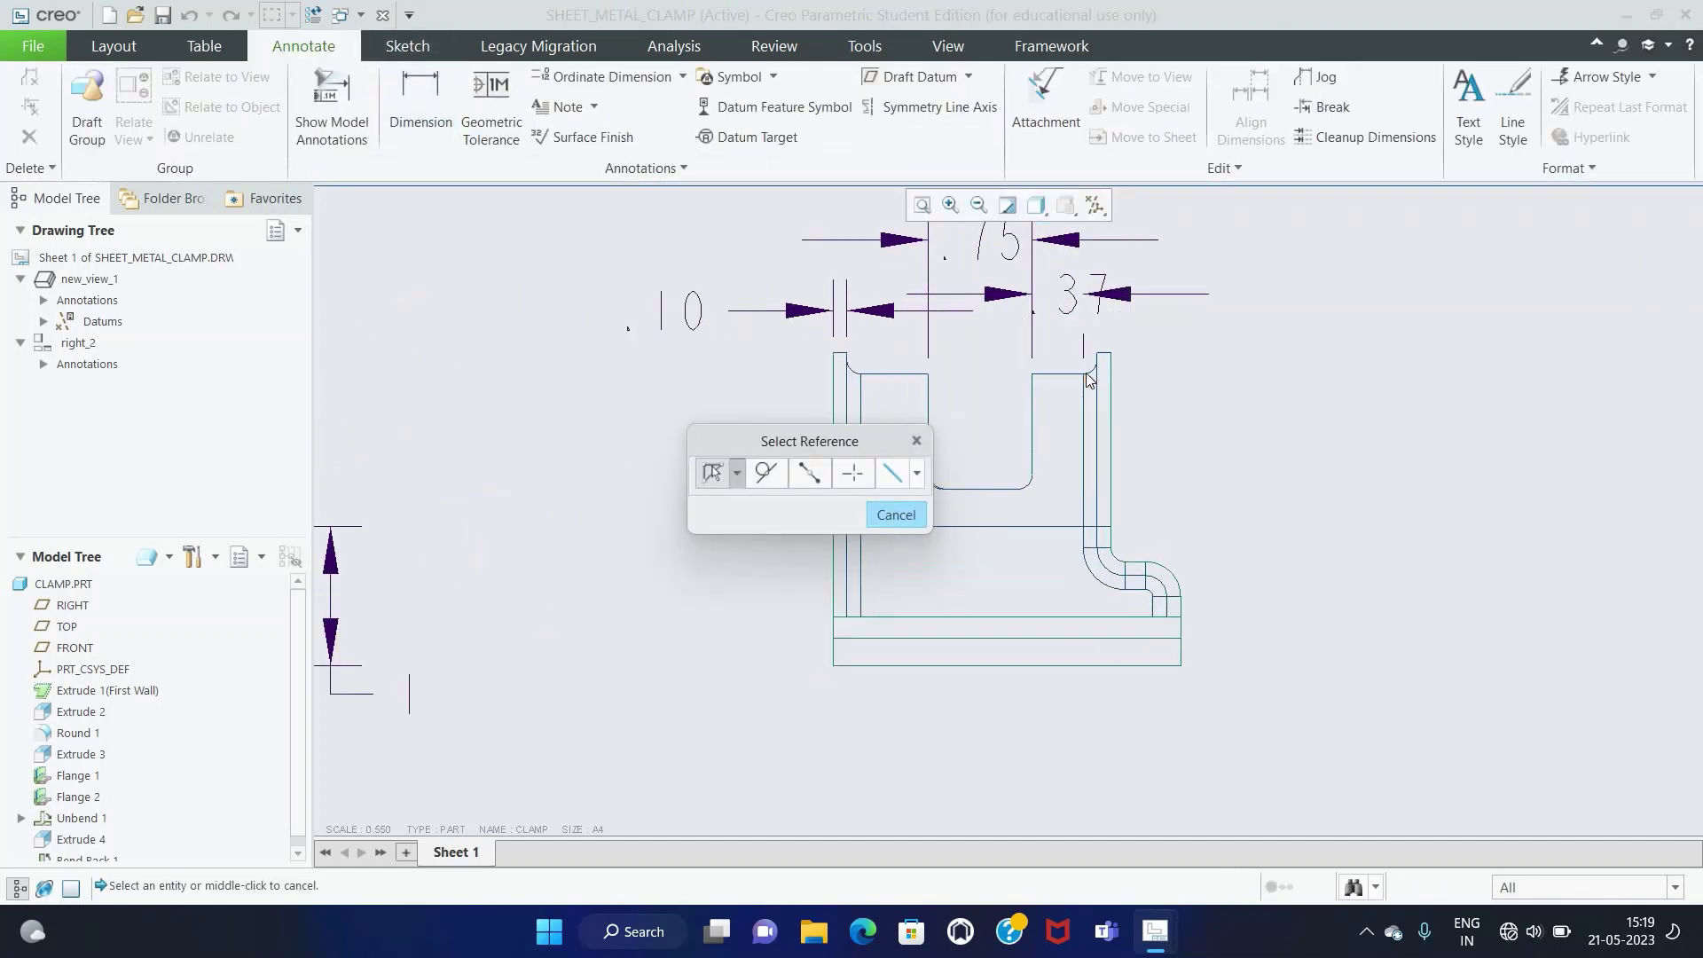
scroll(1094, 377, "up", 1)
left_click(1097, 380)
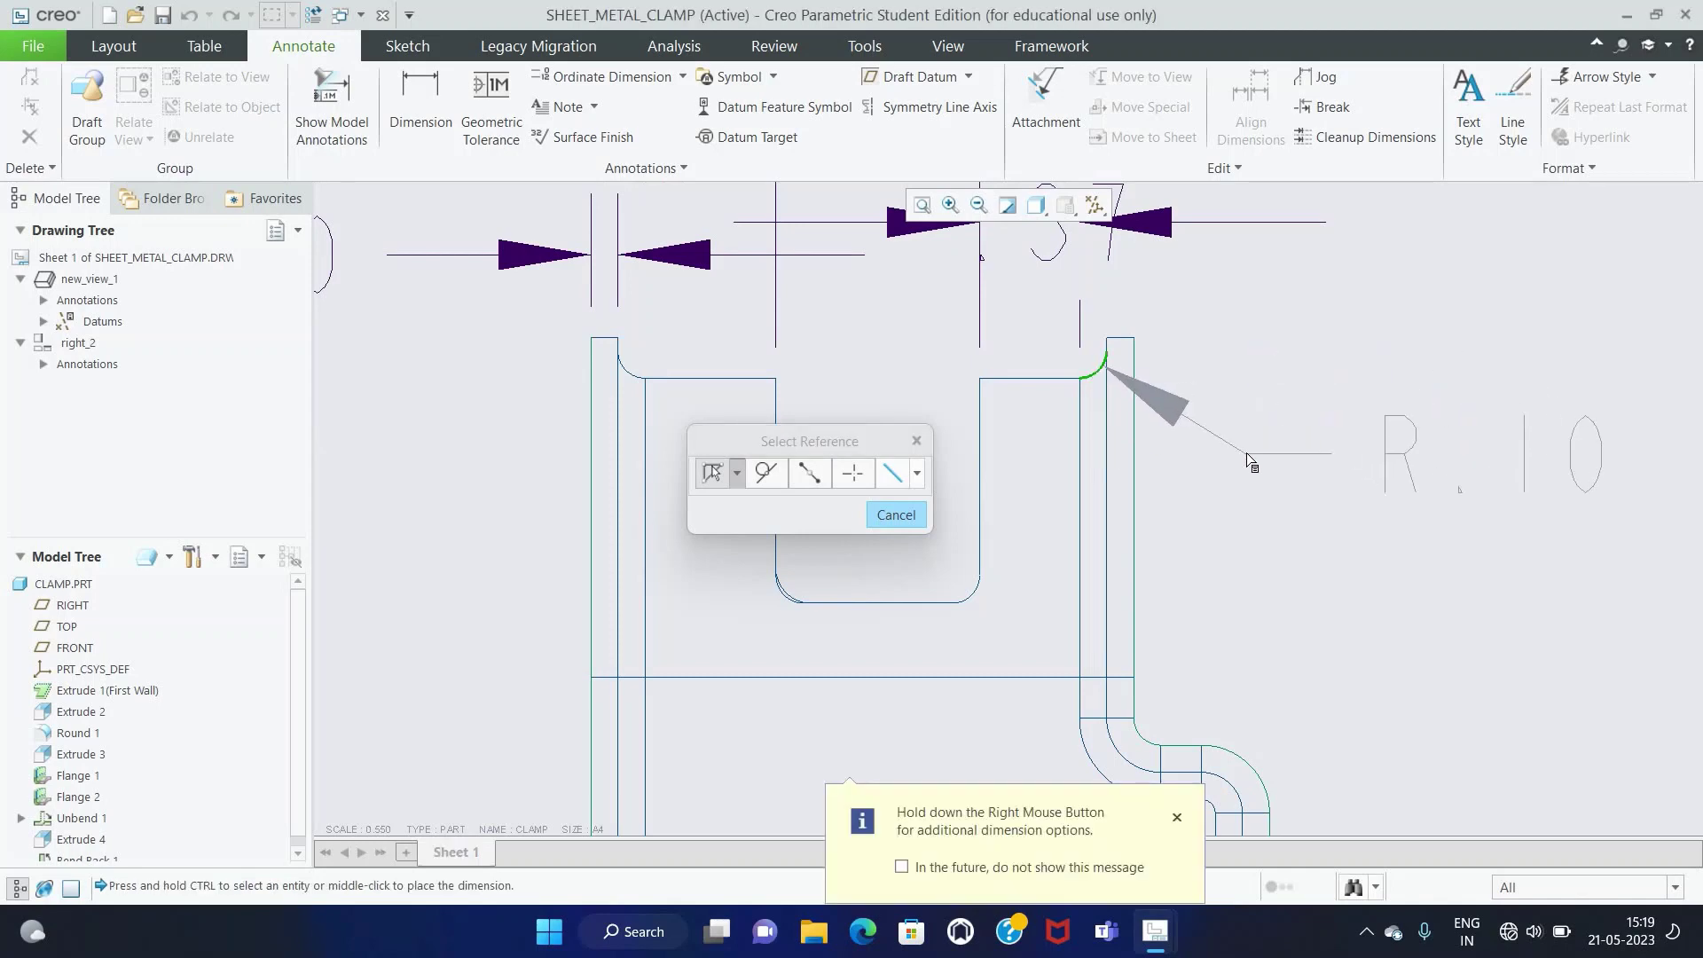
Step: Place radius dimensions R.10, R.10, R.25 and R.30 on the top corner and bend arcs
middle_click(1255, 464)
scroll(1326, 612, "down", 3)
scroll(1325, 612, "up", 3)
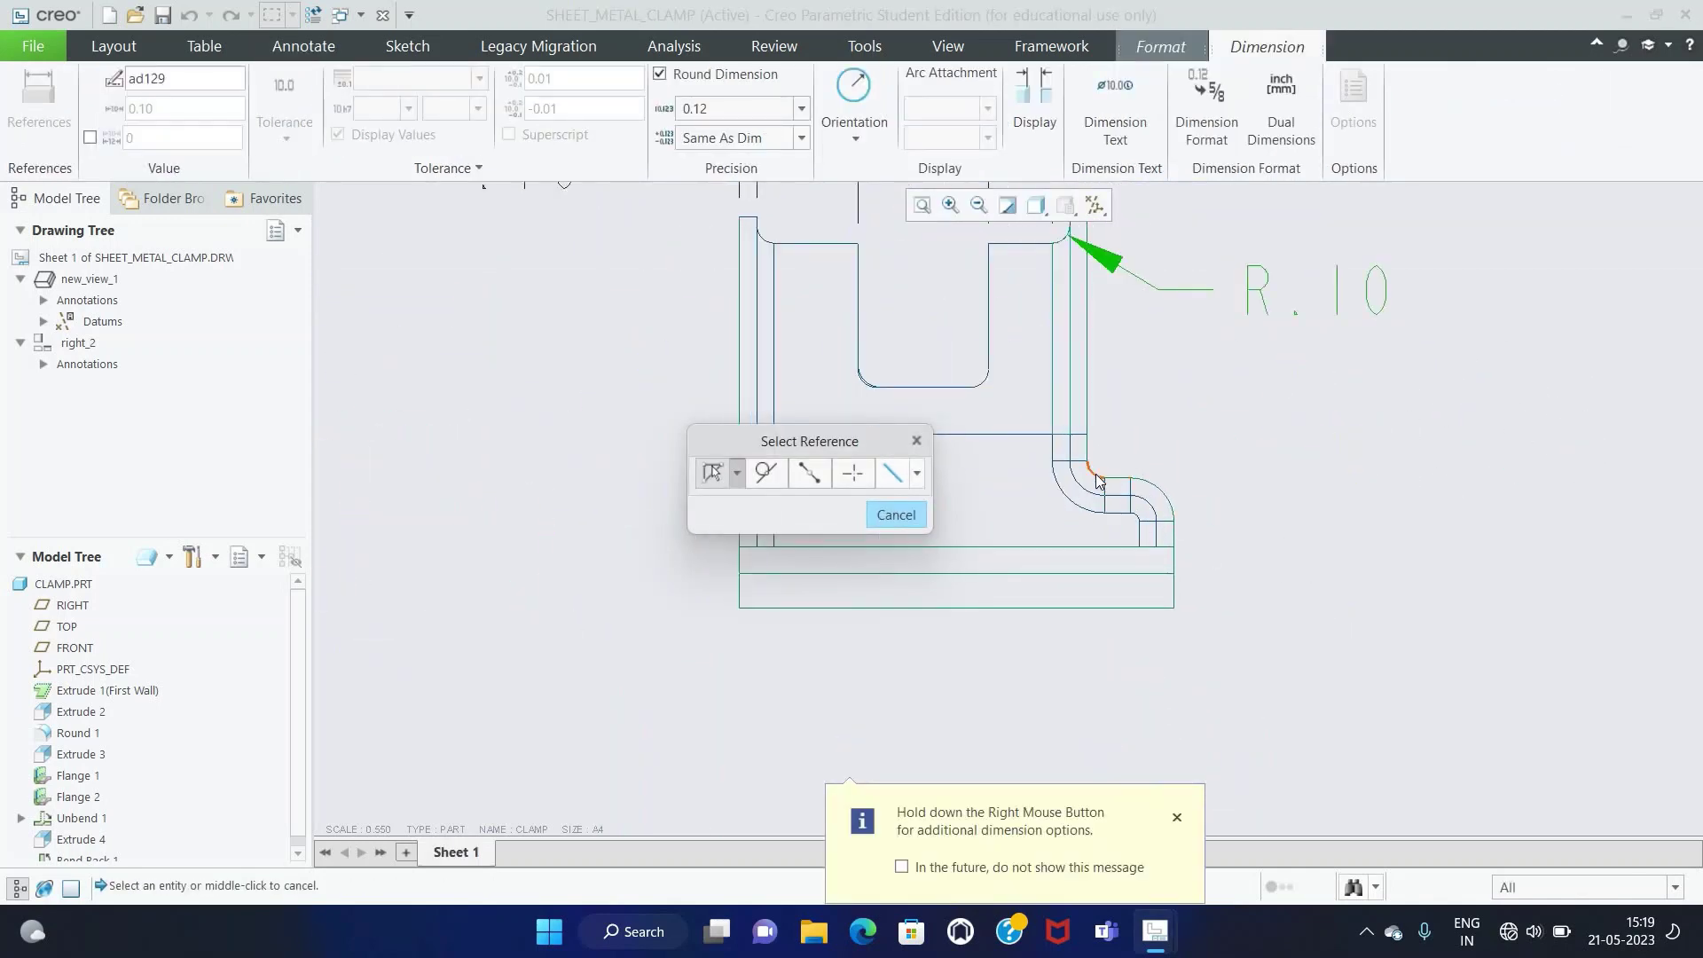
left_click(1097, 480)
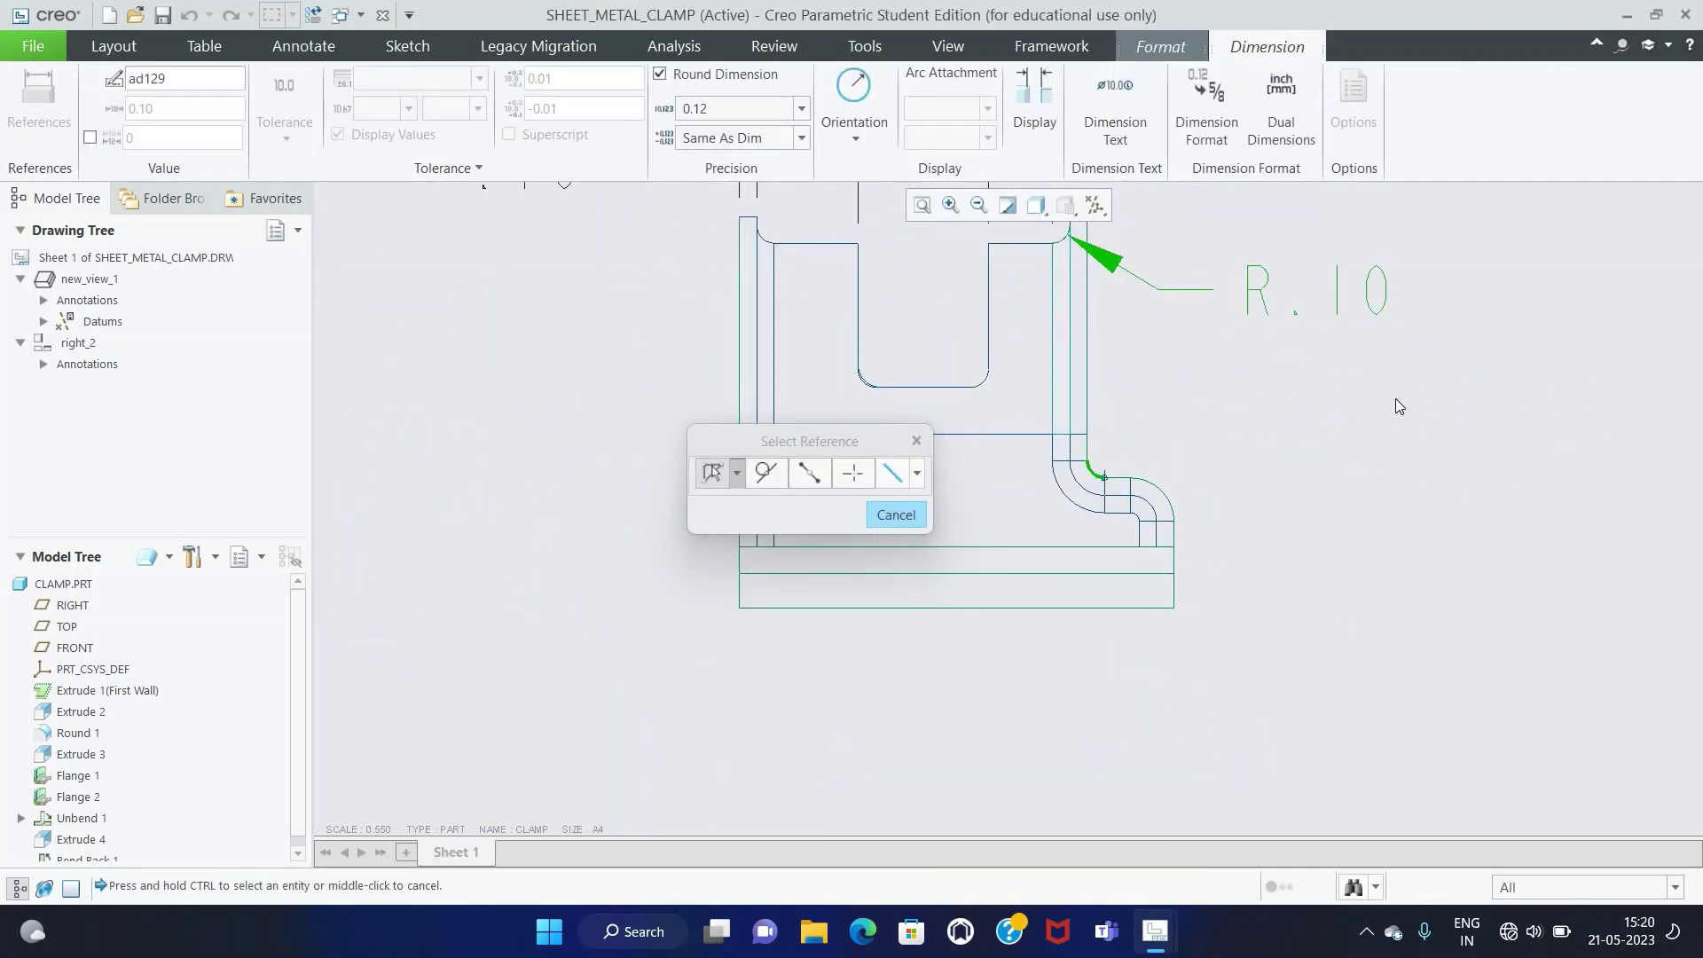
middle_click(1348, 449)
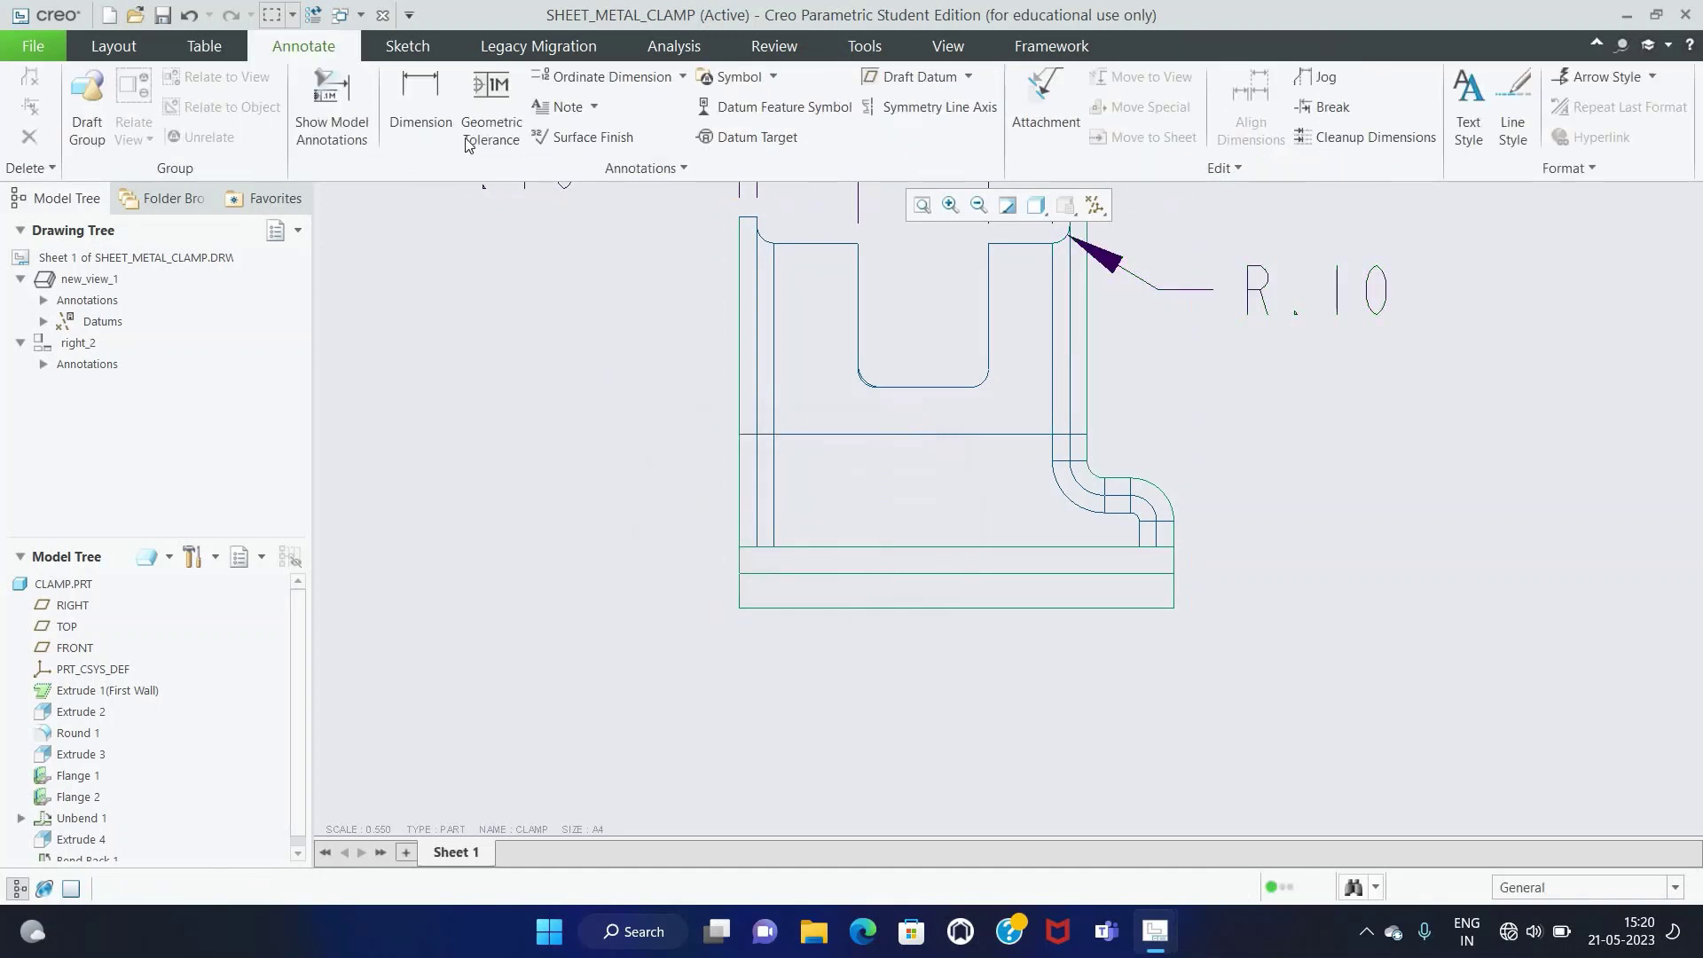
left_click(1091, 483)
middle_click(1135, 390)
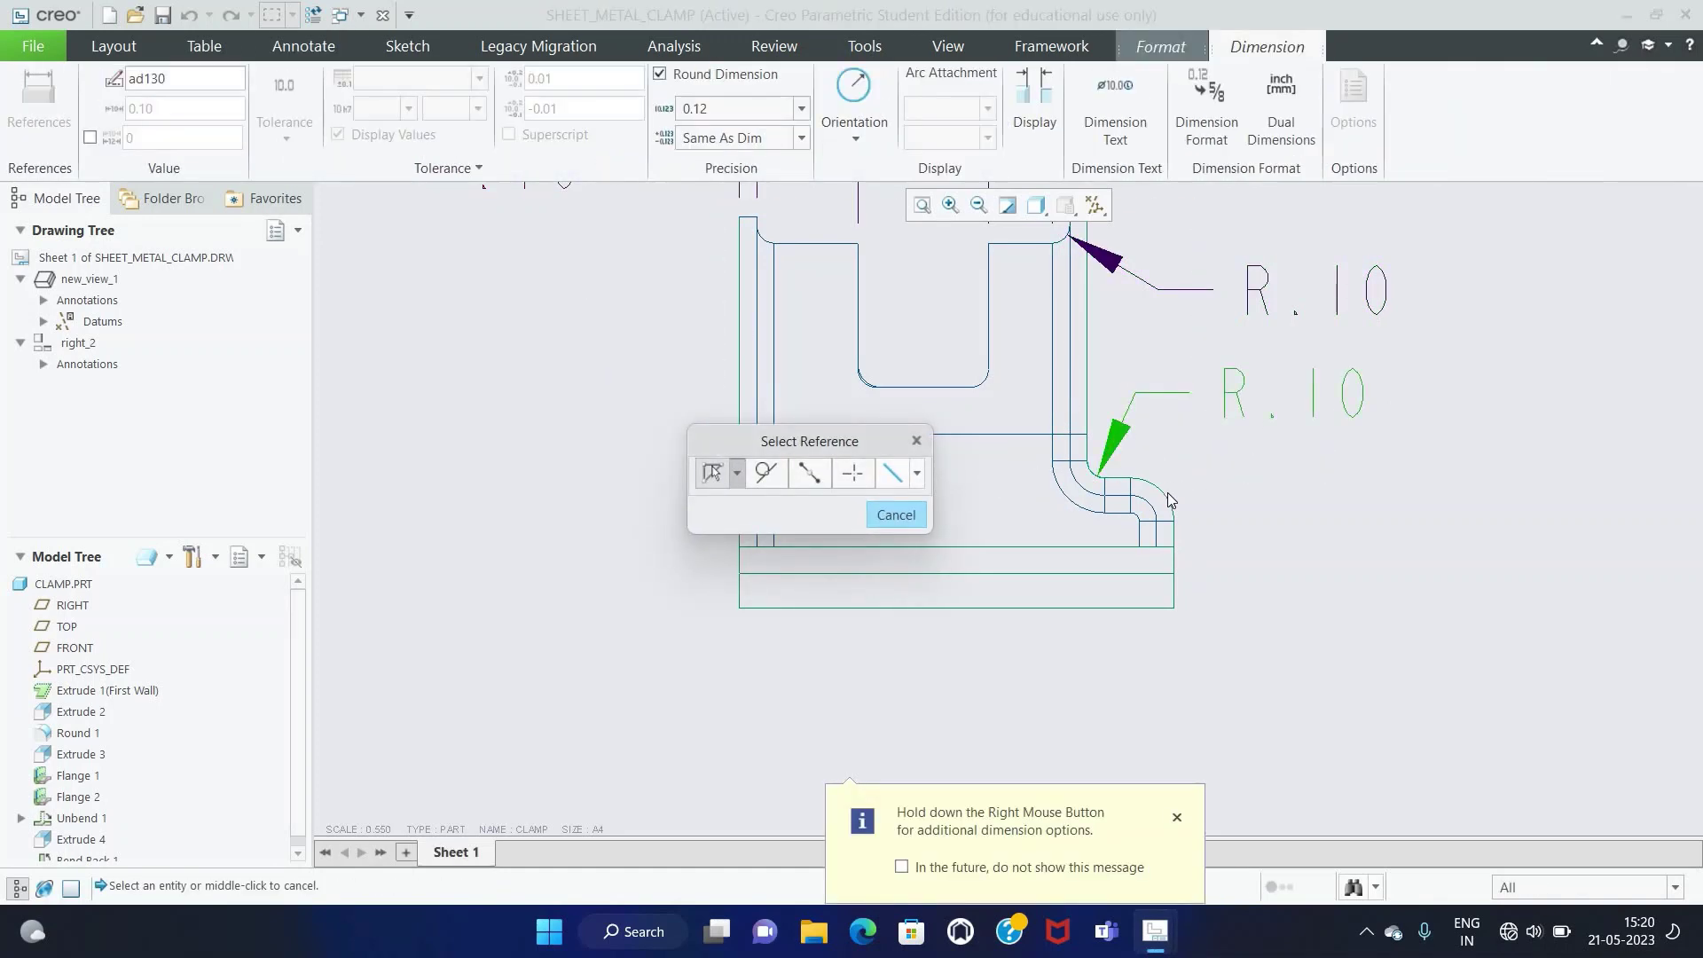
left_click(1167, 493)
middle_click(1255, 480)
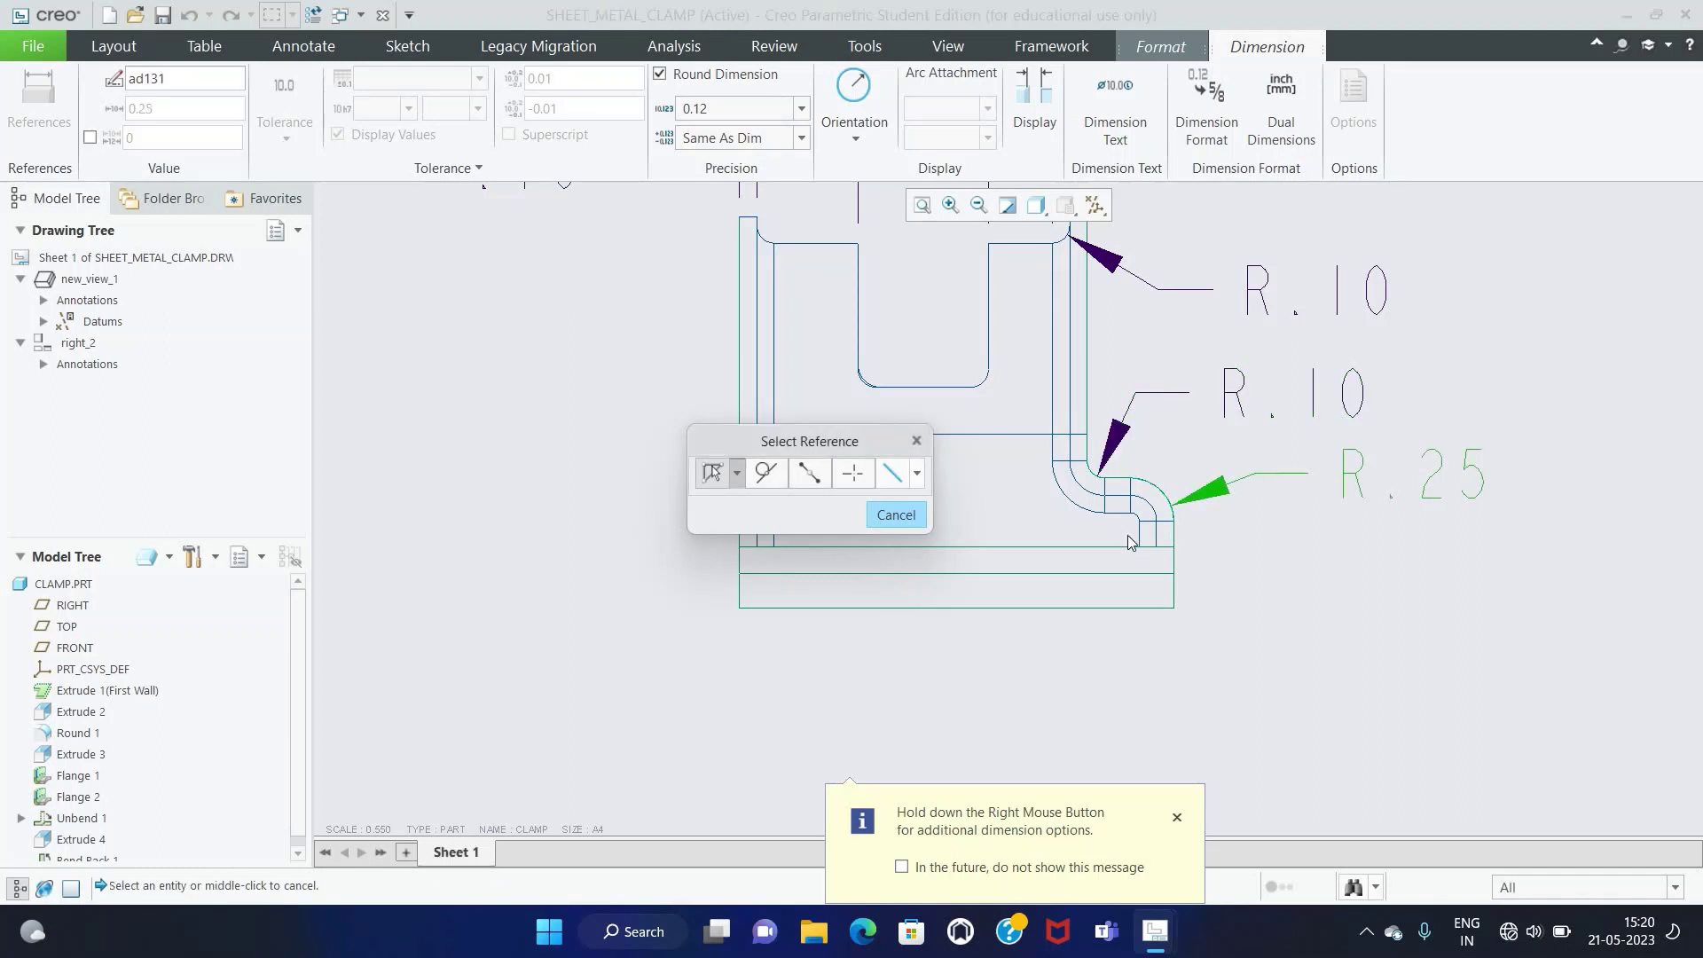
left_click(1073, 508)
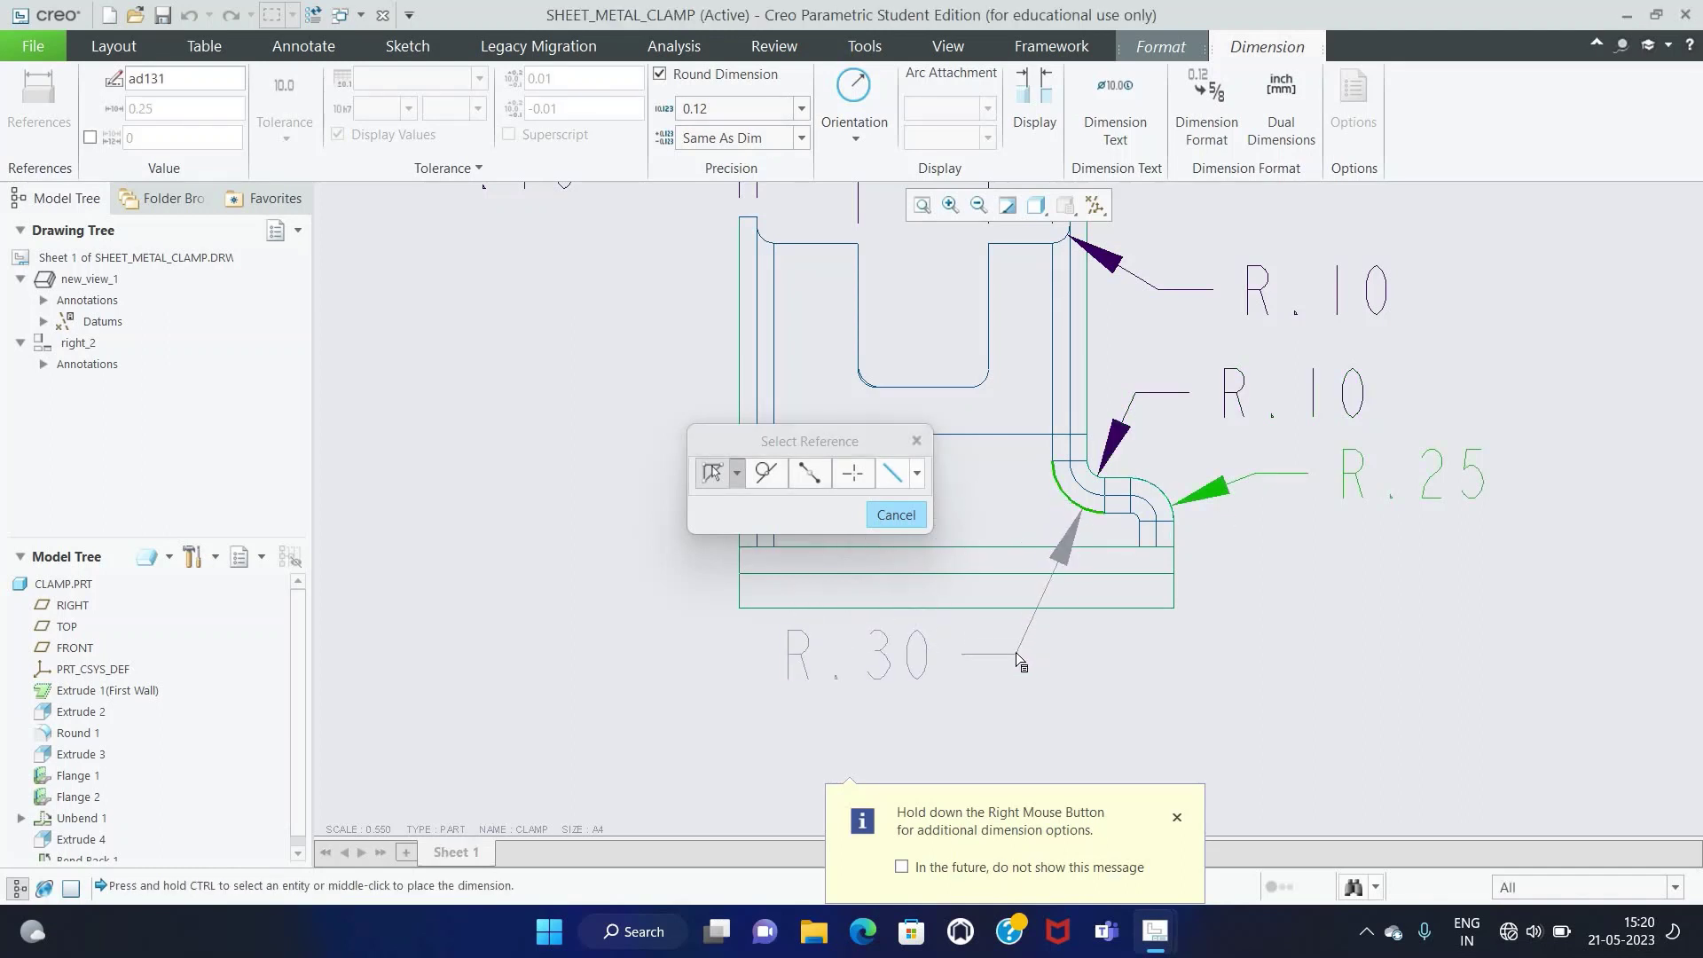
middle_click(963, 652)
Step: Pan around the right view and pick the left wall's top corner for a height dimension
left_click_drag(798, 440, 546, 522)
scroll(926, 489, "up", 1)
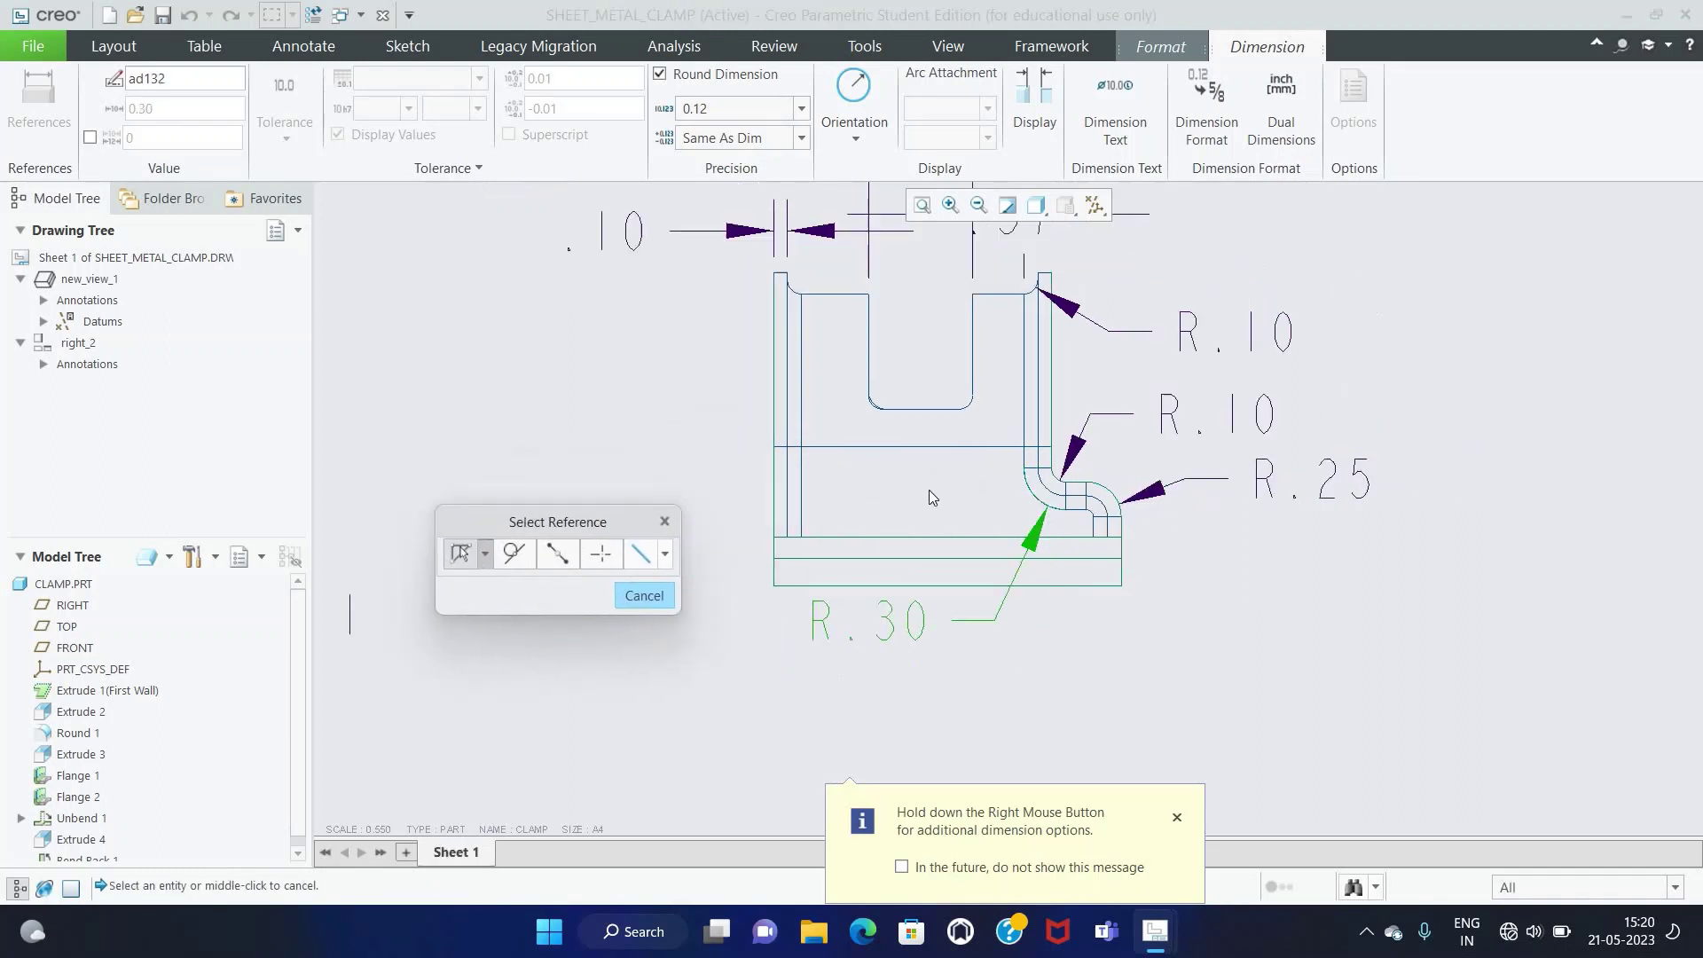
scroll(926, 489, "up", 1)
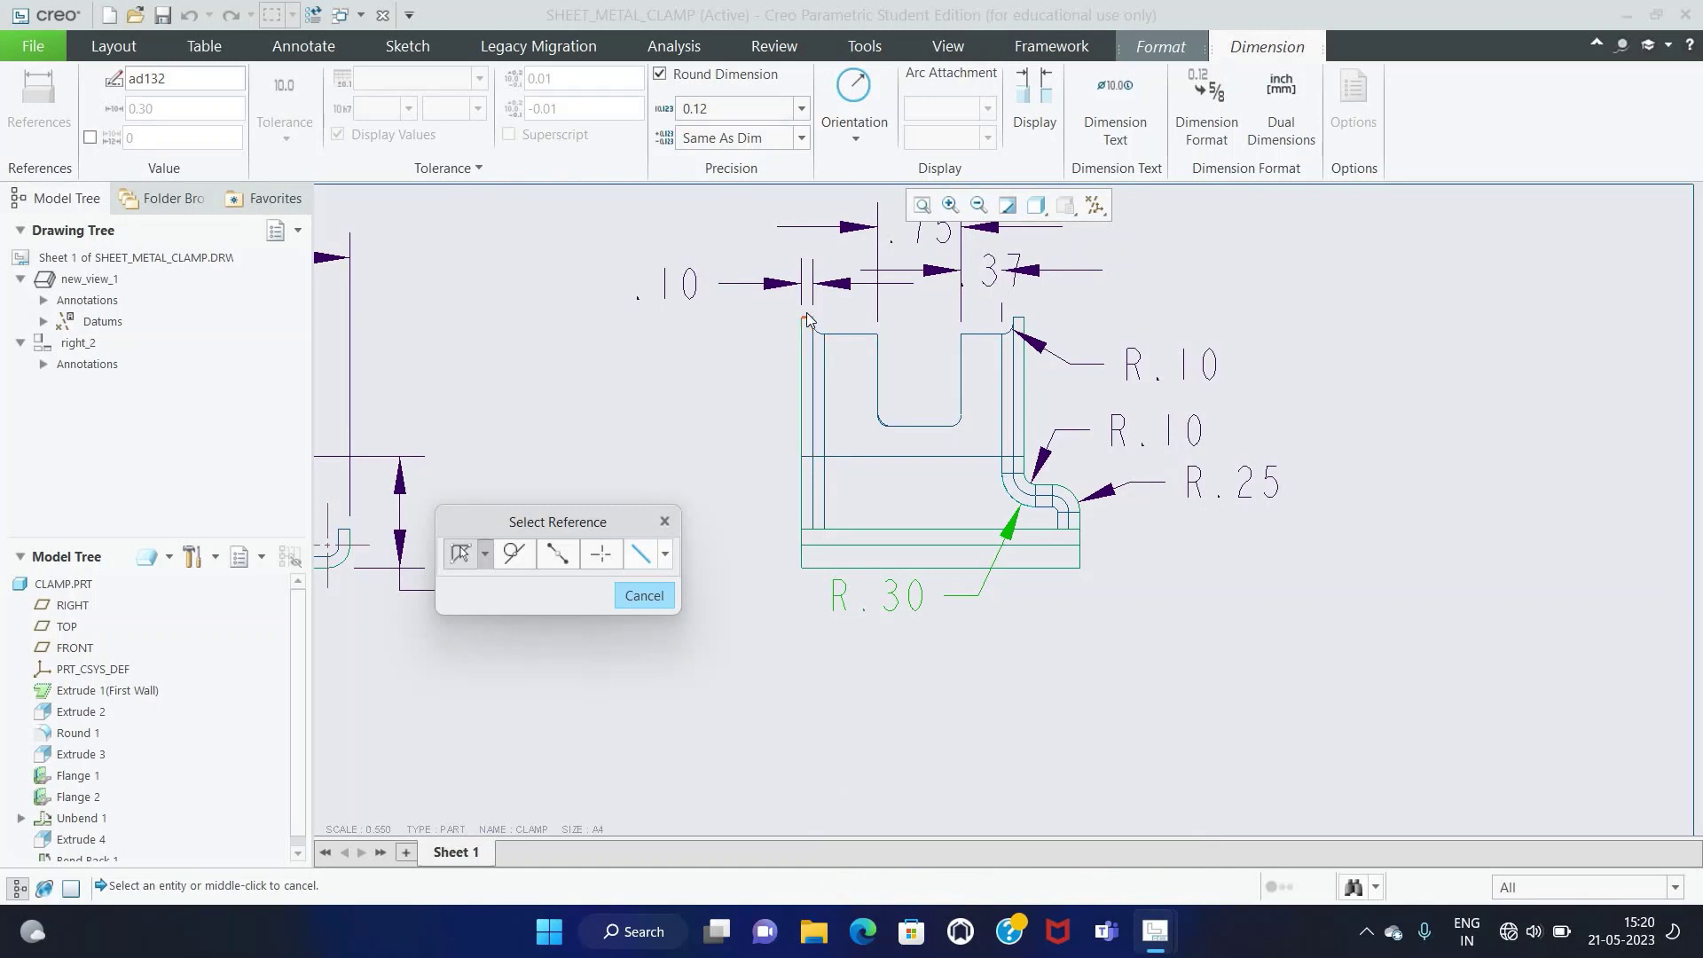
left_click(807, 319)
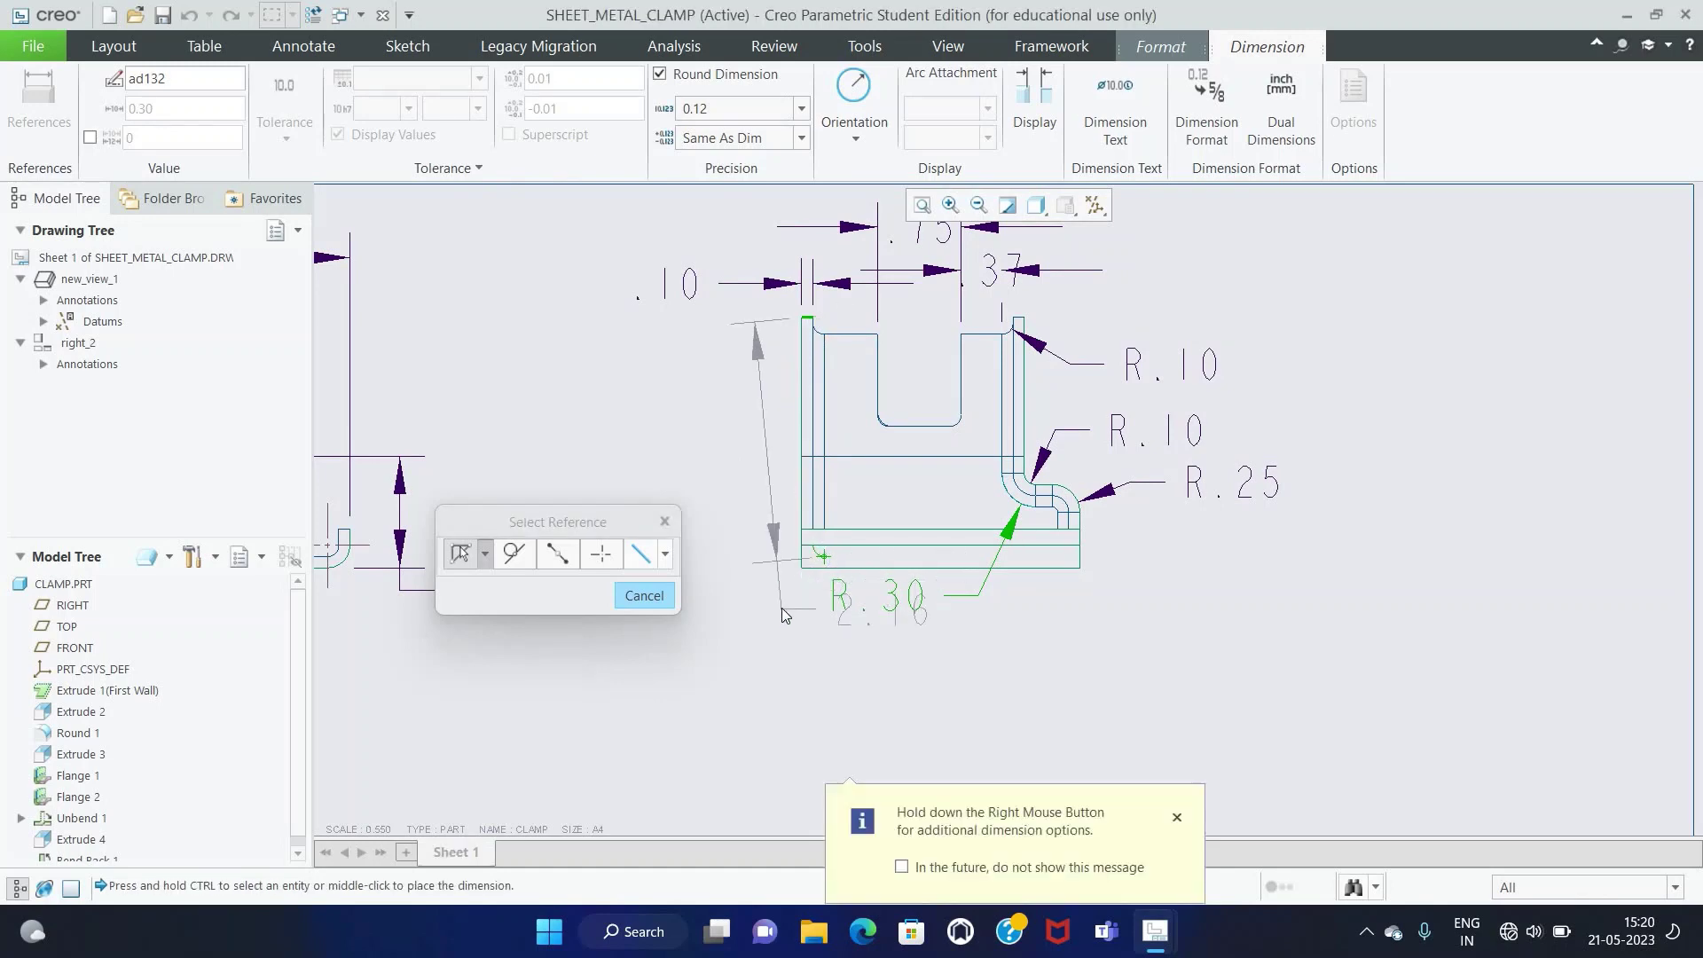
Step: Add the 2.25 overall height dimension to the left of the right view
middle_click(825, 560)
left_click(422, 124)
scroll(887, 355, "down", 3)
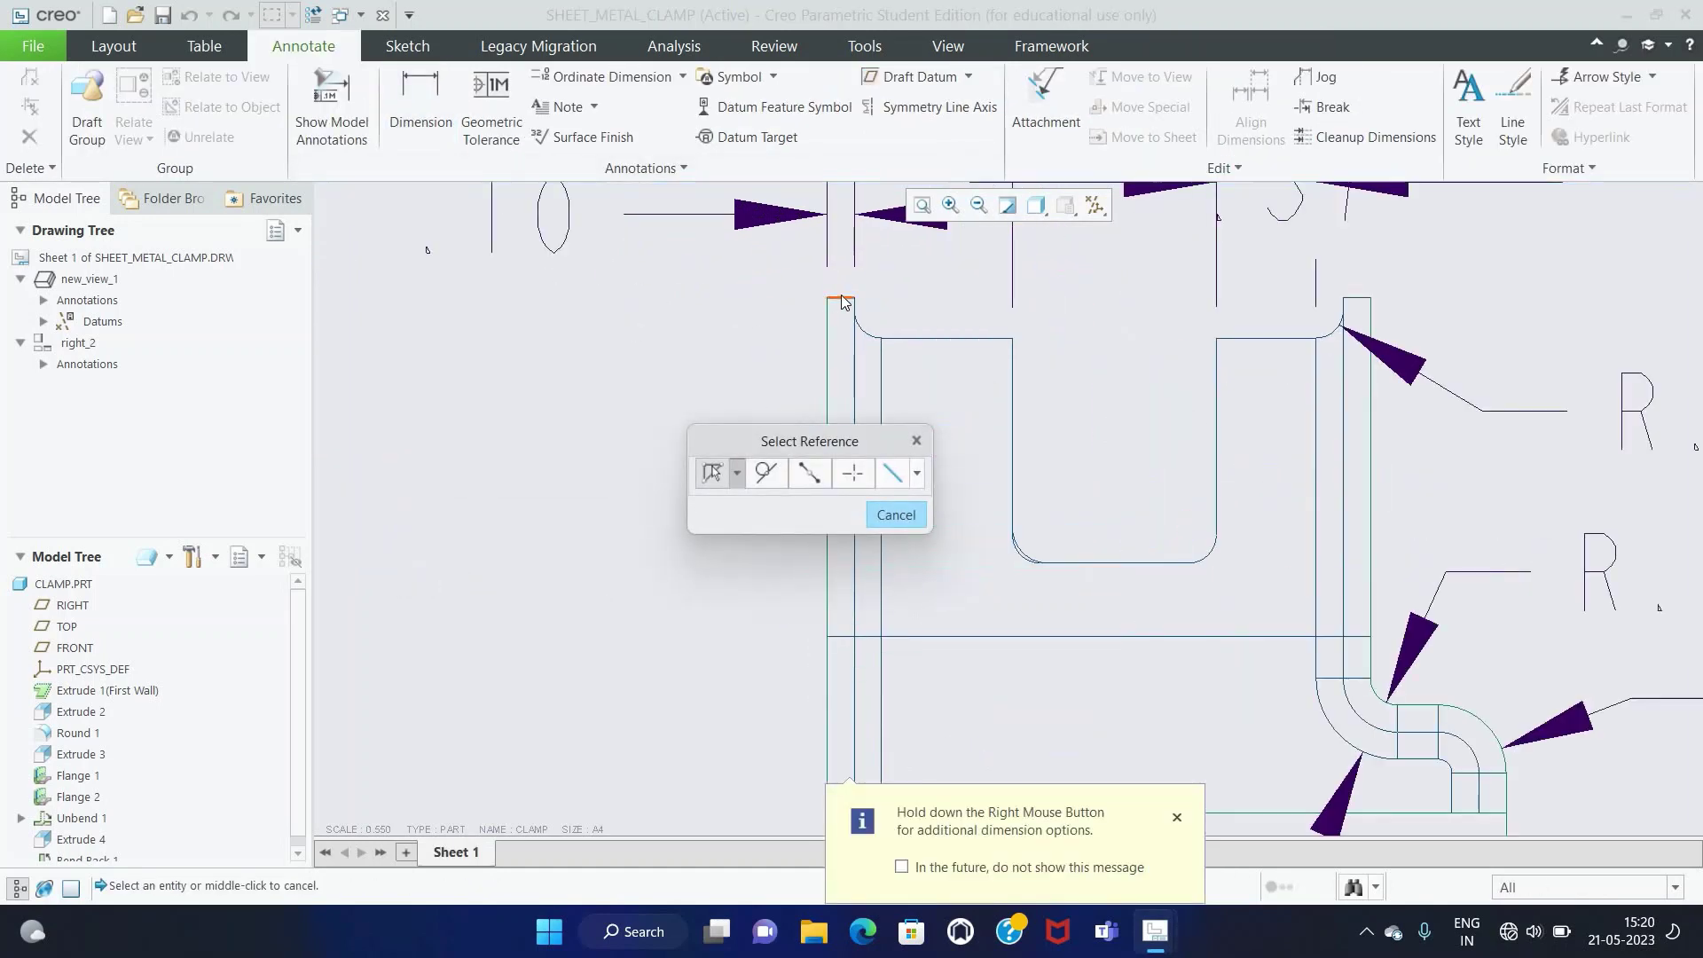
scroll(887, 355, "up", 4)
left_click_drag(802, 441, 738, 616)
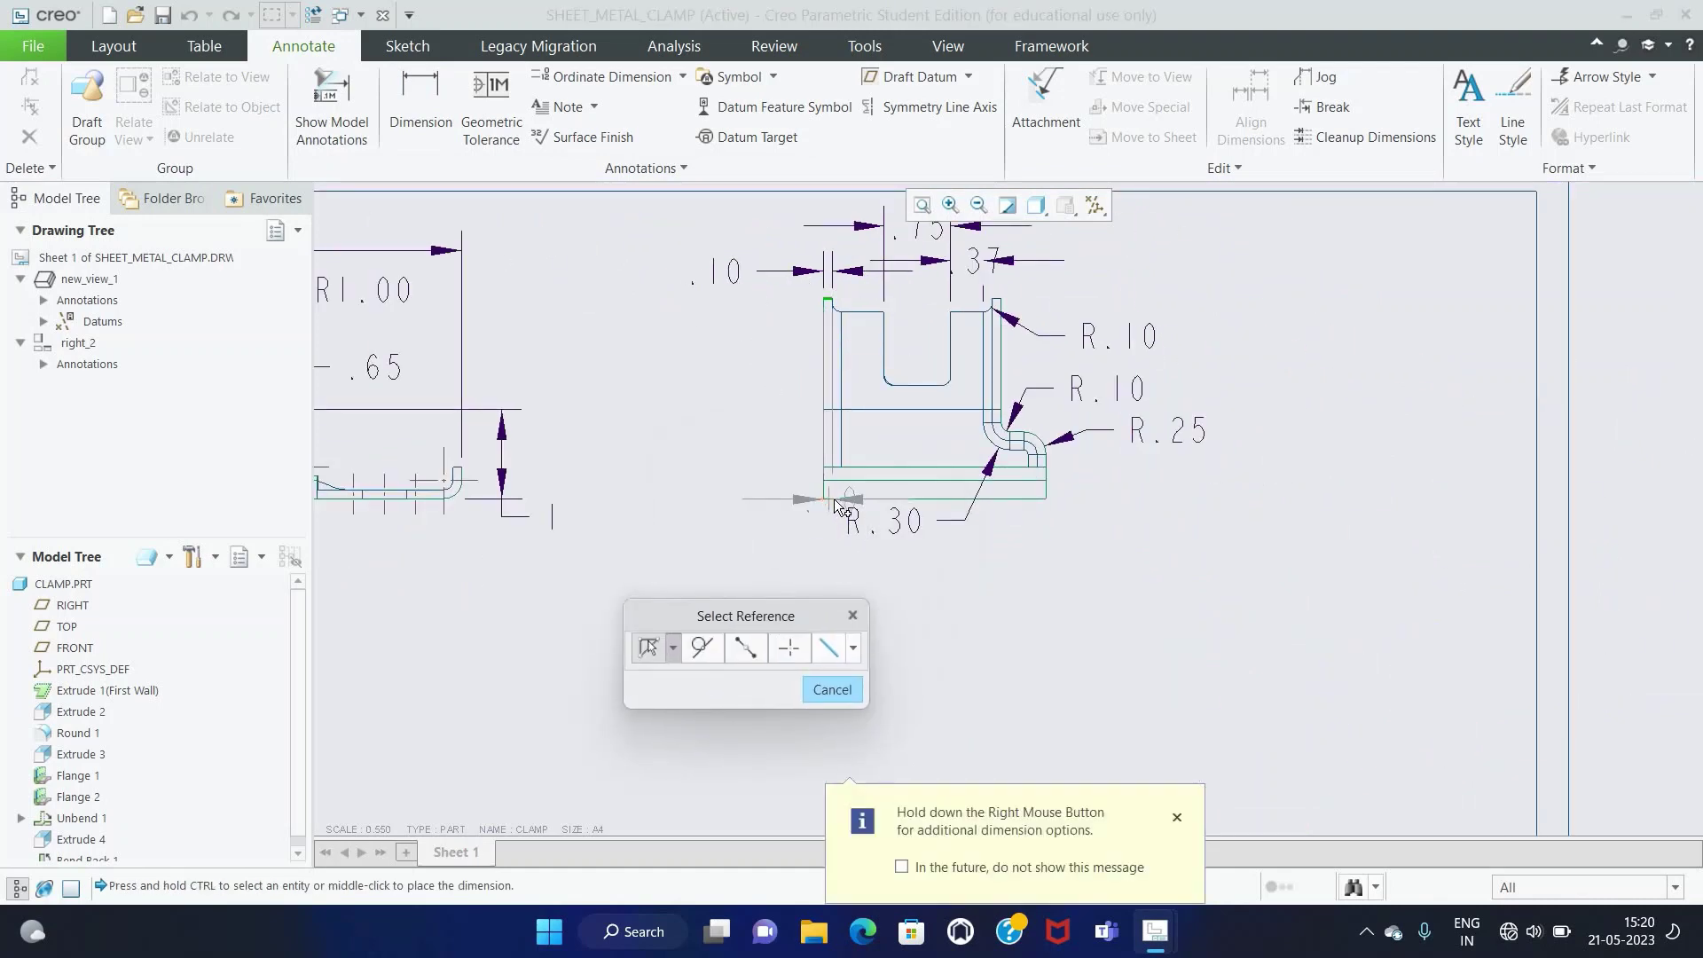
left_click(851, 498, "ctrl")
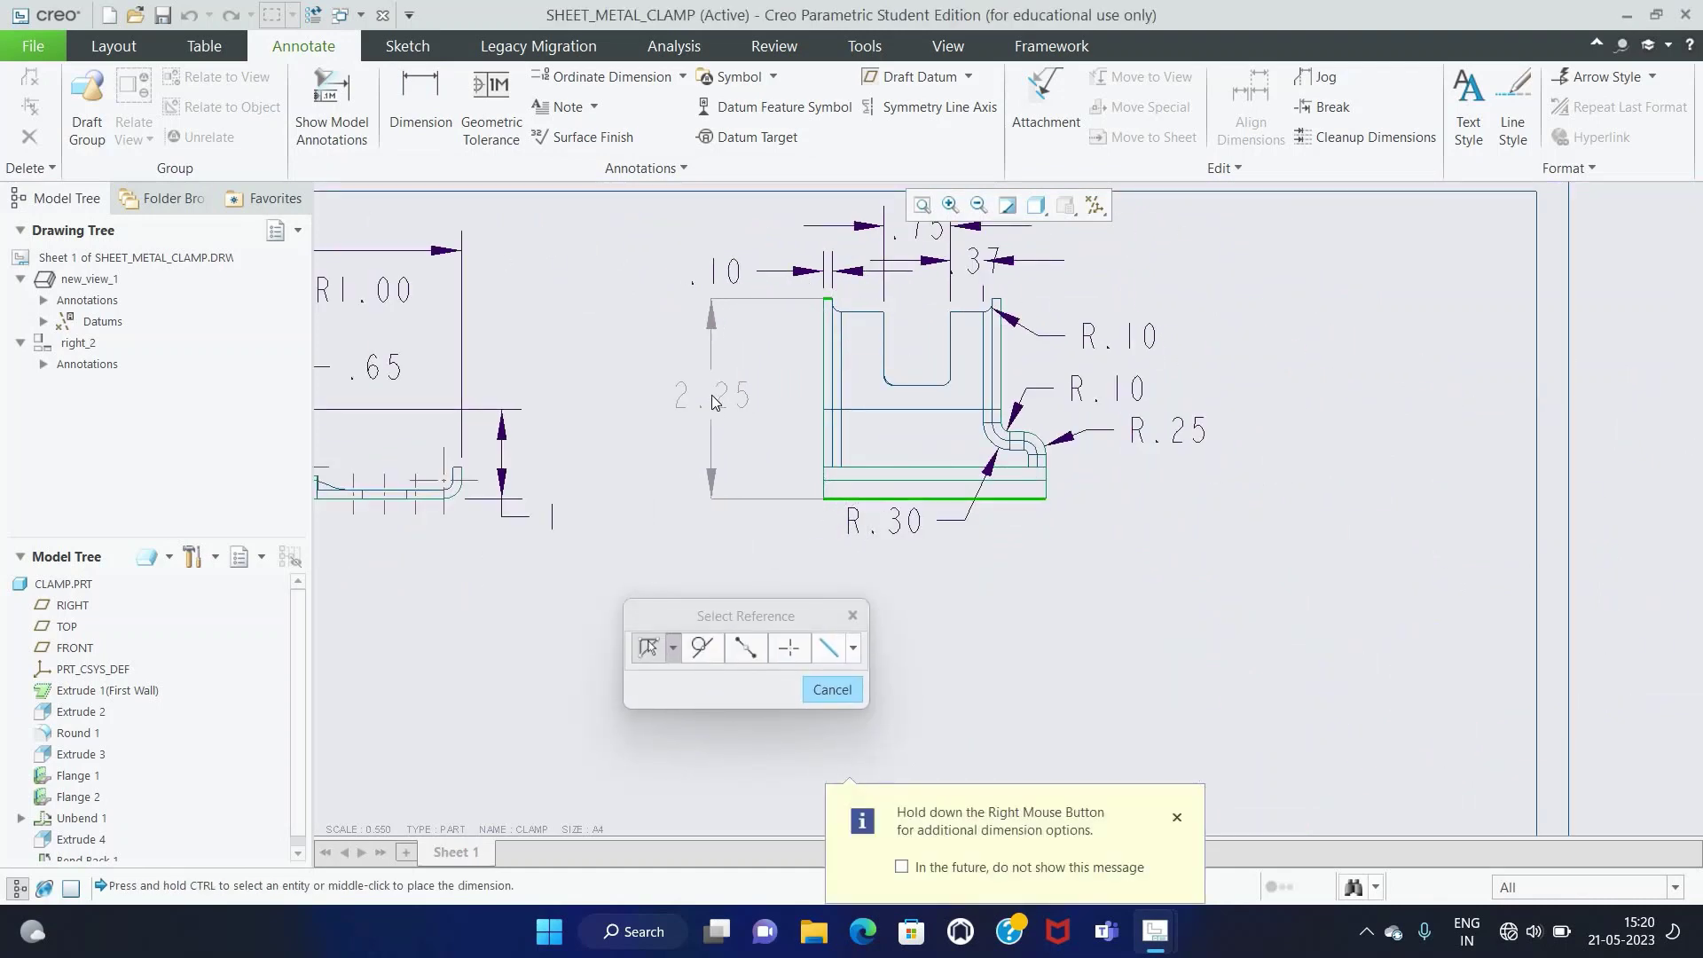
middle_click(736, 433)
Step: Add the 1.25 slot depth dimension beside the 2.25 height
left_click_drag(736, 433, 686, 682)
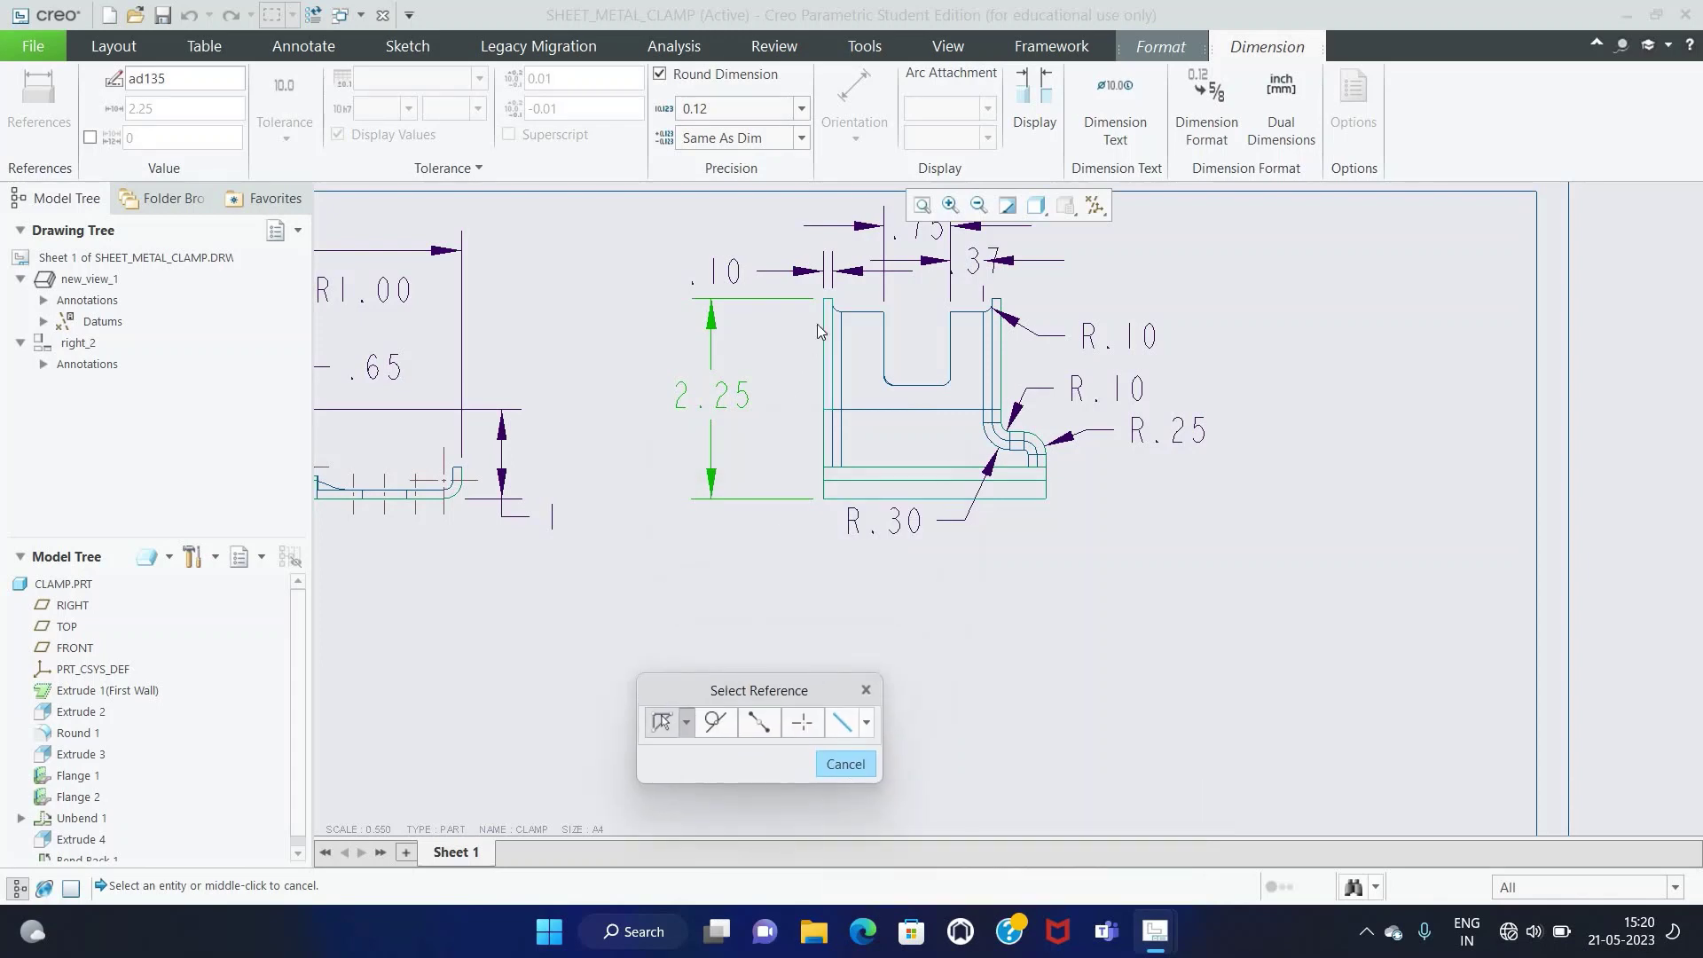
scroll(832, 304, "up", 3)
left_click(834, 311)
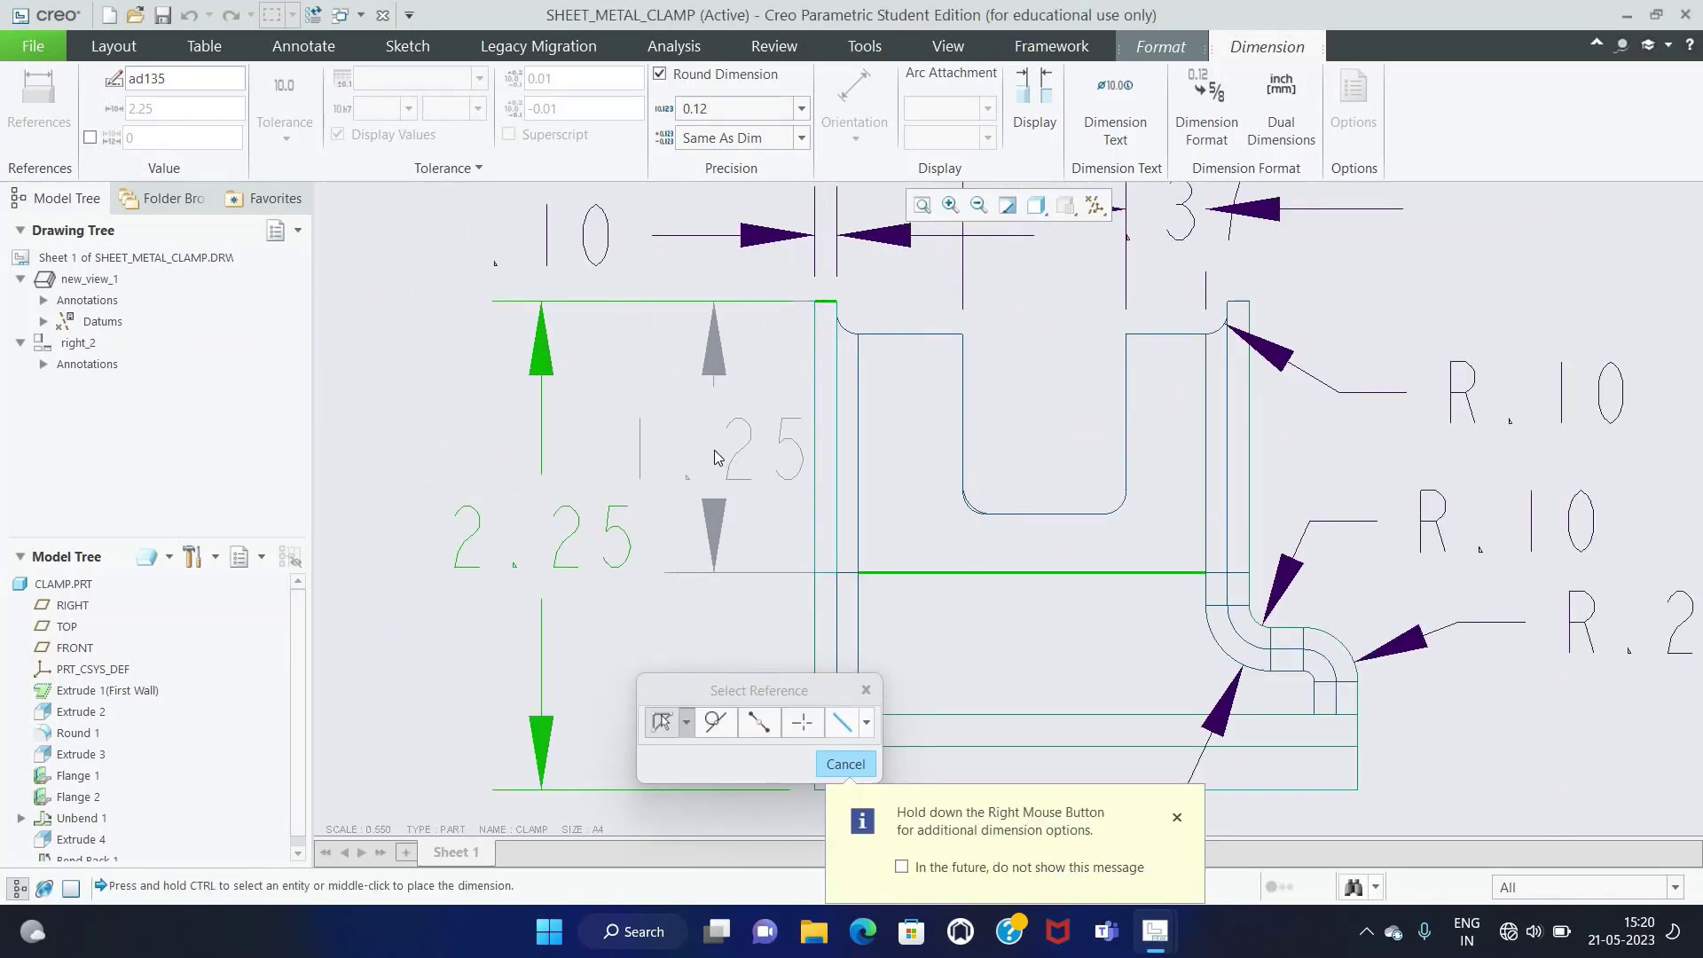
middle_click(716, 457)
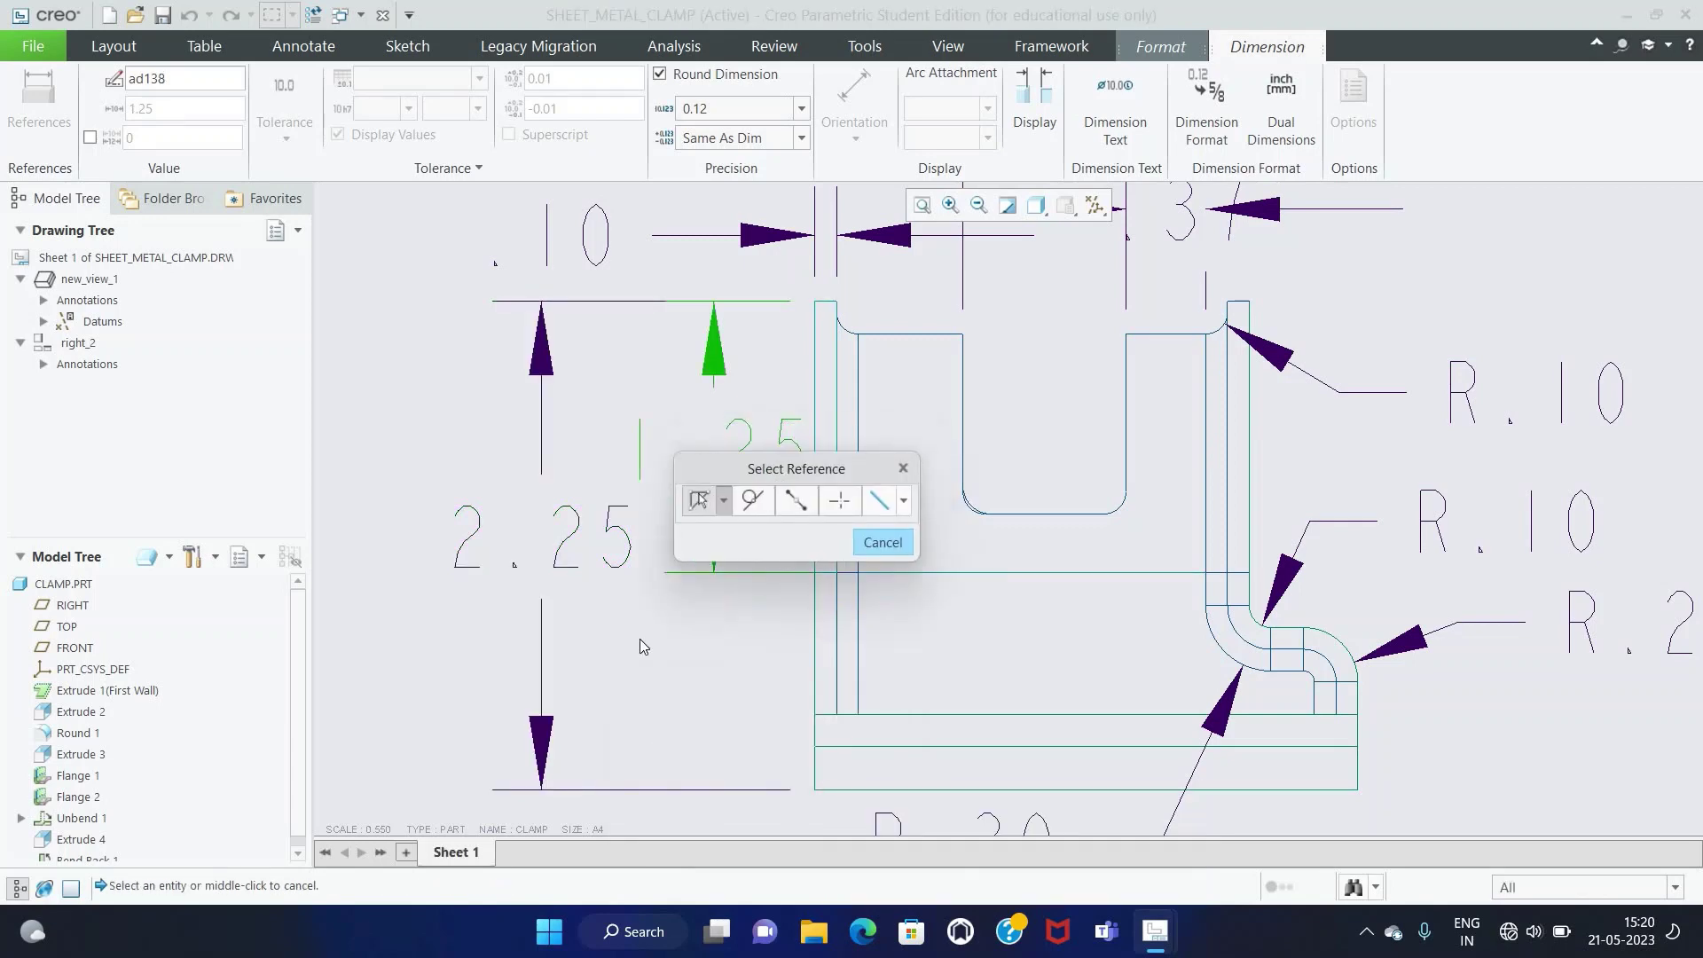
Step: Try dimensioning the slot's lower-right corner arc, then clear that pick
scroll(903, 471, "down", 3)
scroll(1011, 586, "up", 1)
scroll(913, 440, "up", 5)
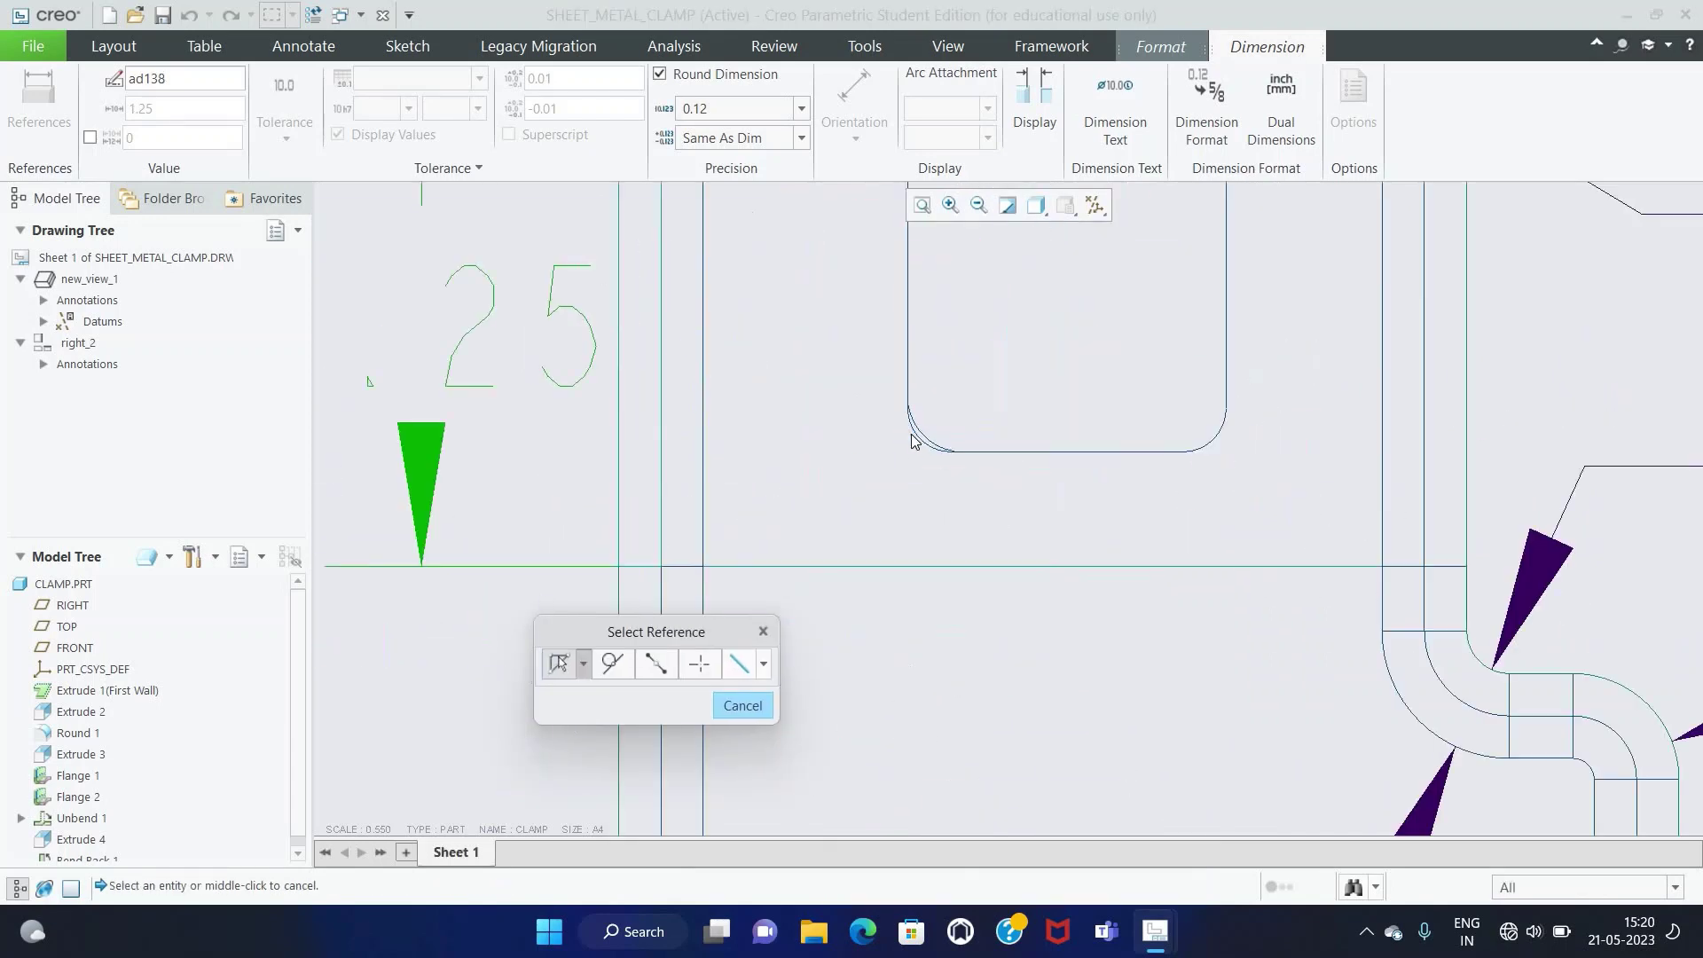
scroll(1008, 460, "down", 4)
left_click(1093, 457)
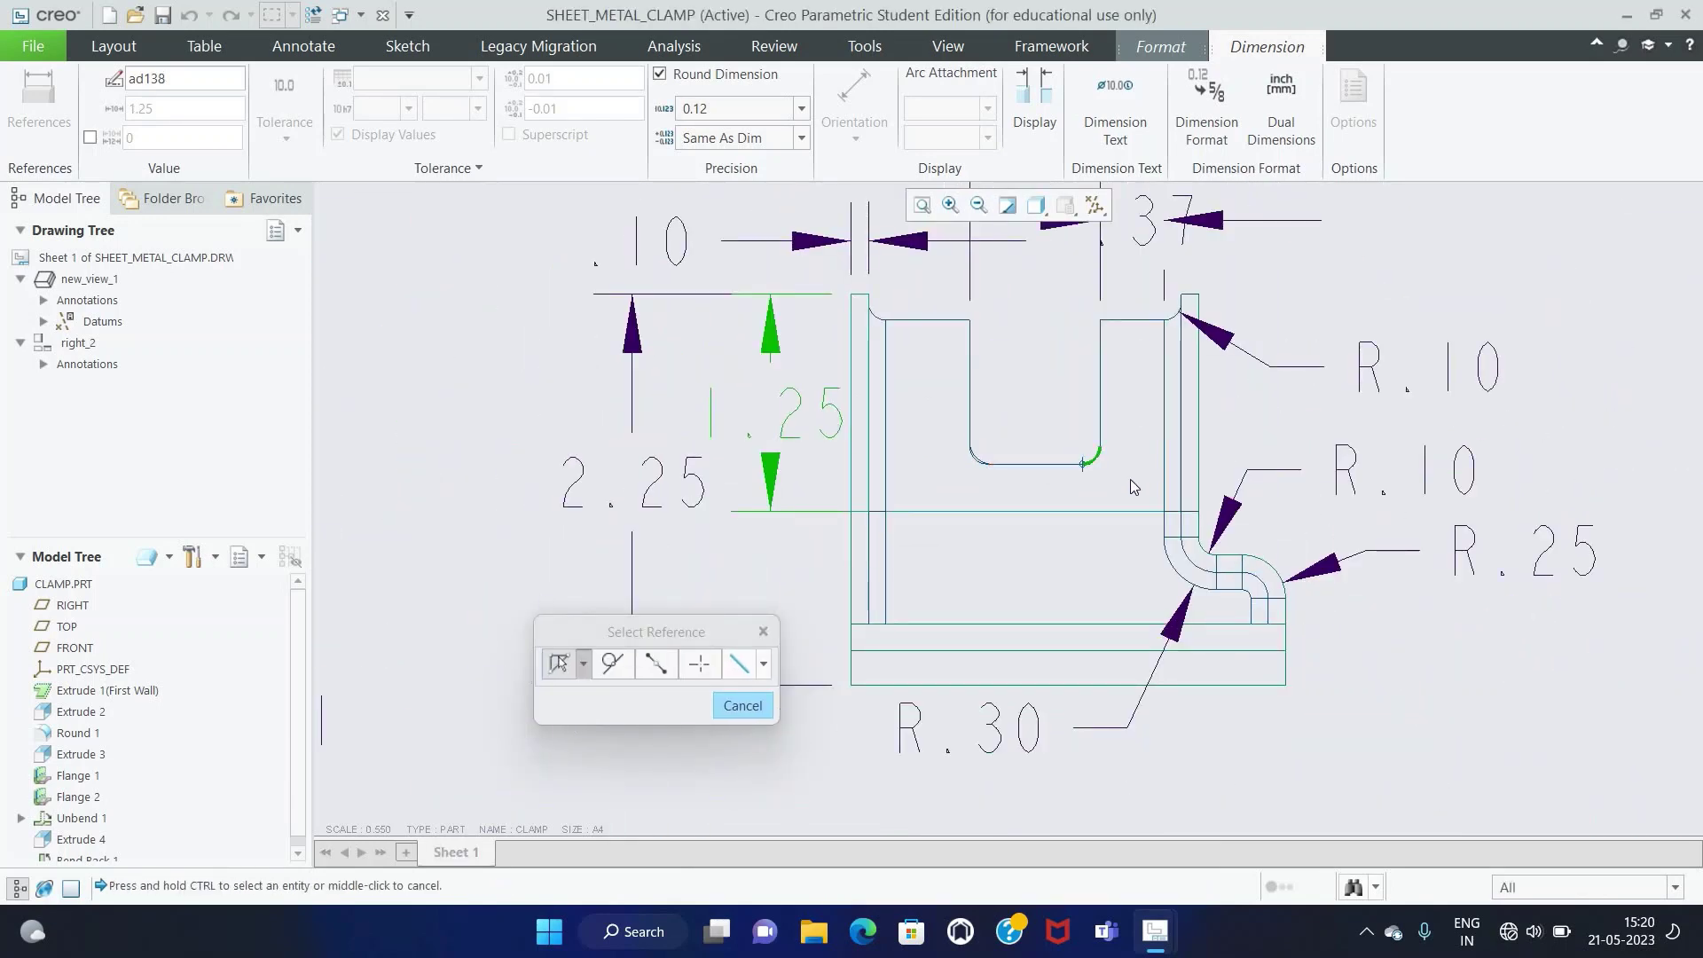
middle_click(1093, 499)
left_click(421, 106)
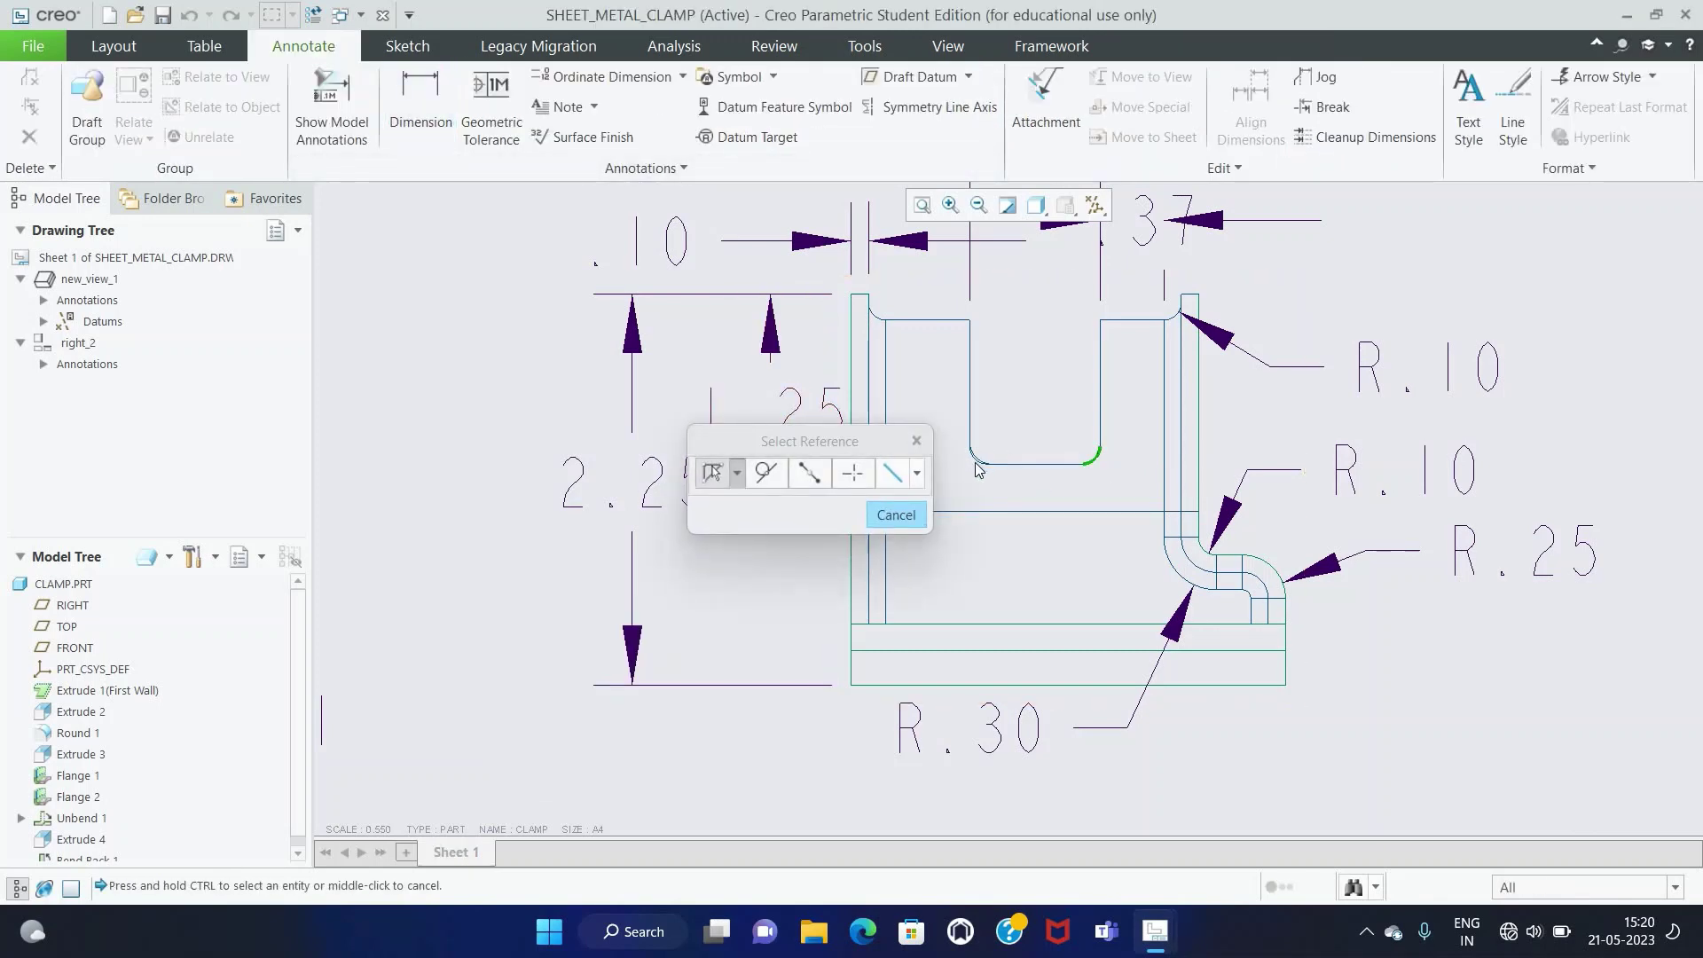
left_click(895, 515)
Step: Restart the Dimension tool, pick a bend arc, then cancel the pending references
scroll(704, 420, "down", 2)
left_click(420, 106)
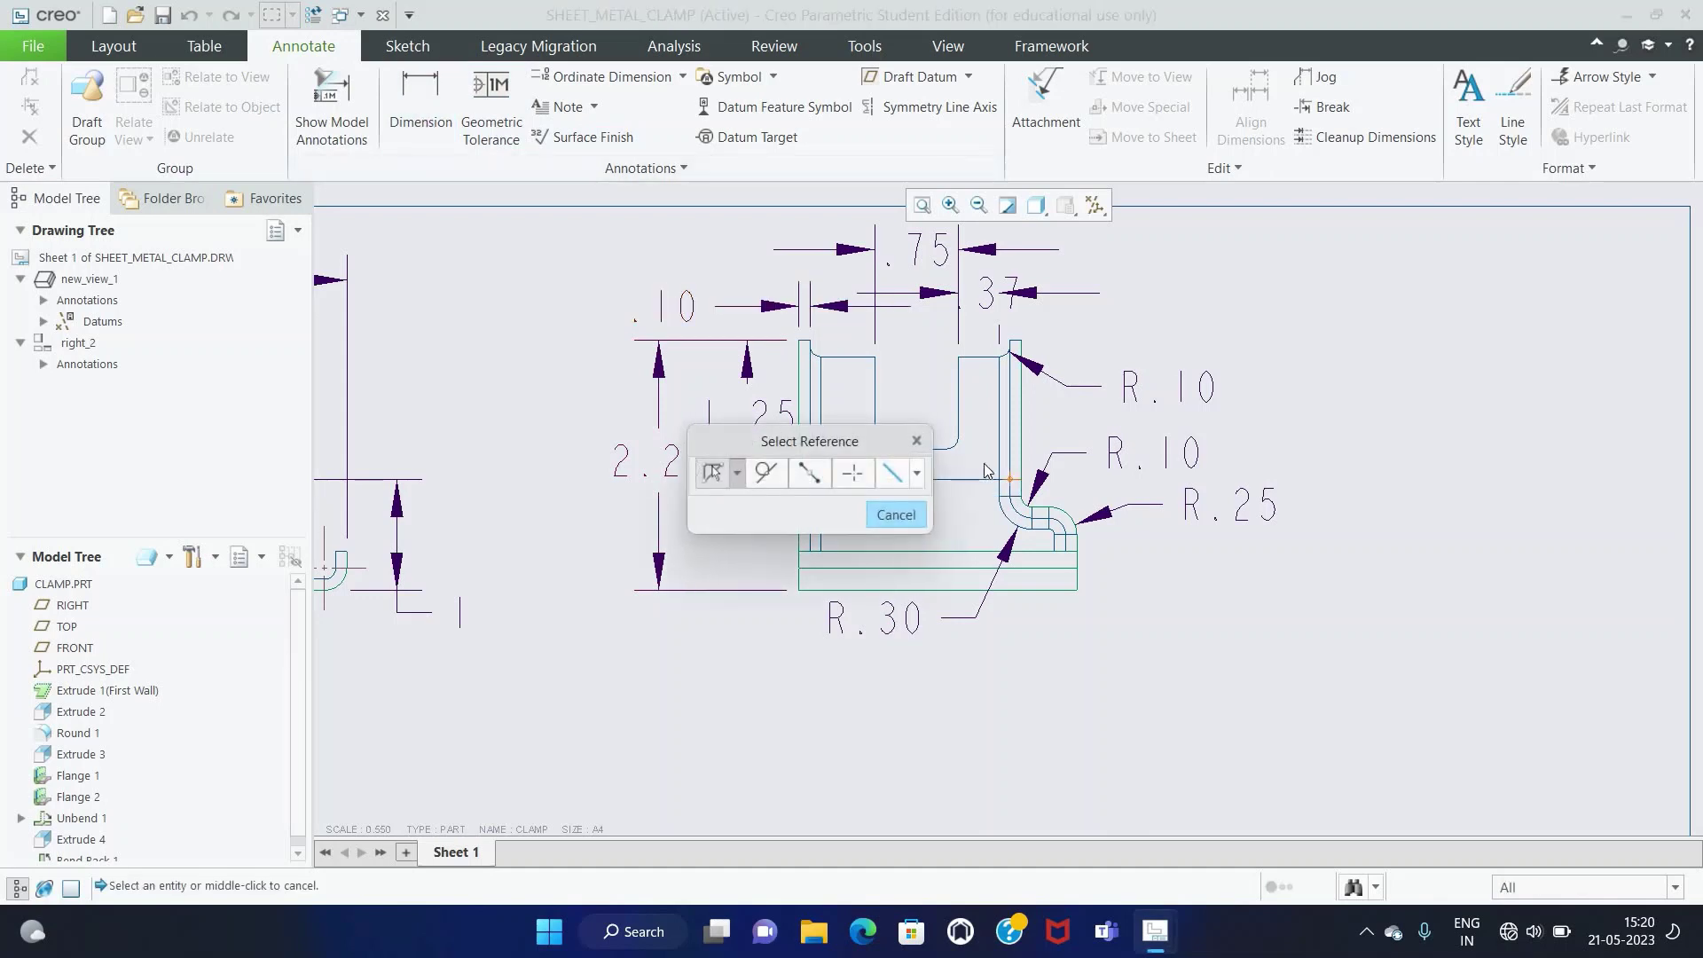
left_click(895, 515)
scroll(939, 423, "up", 5)
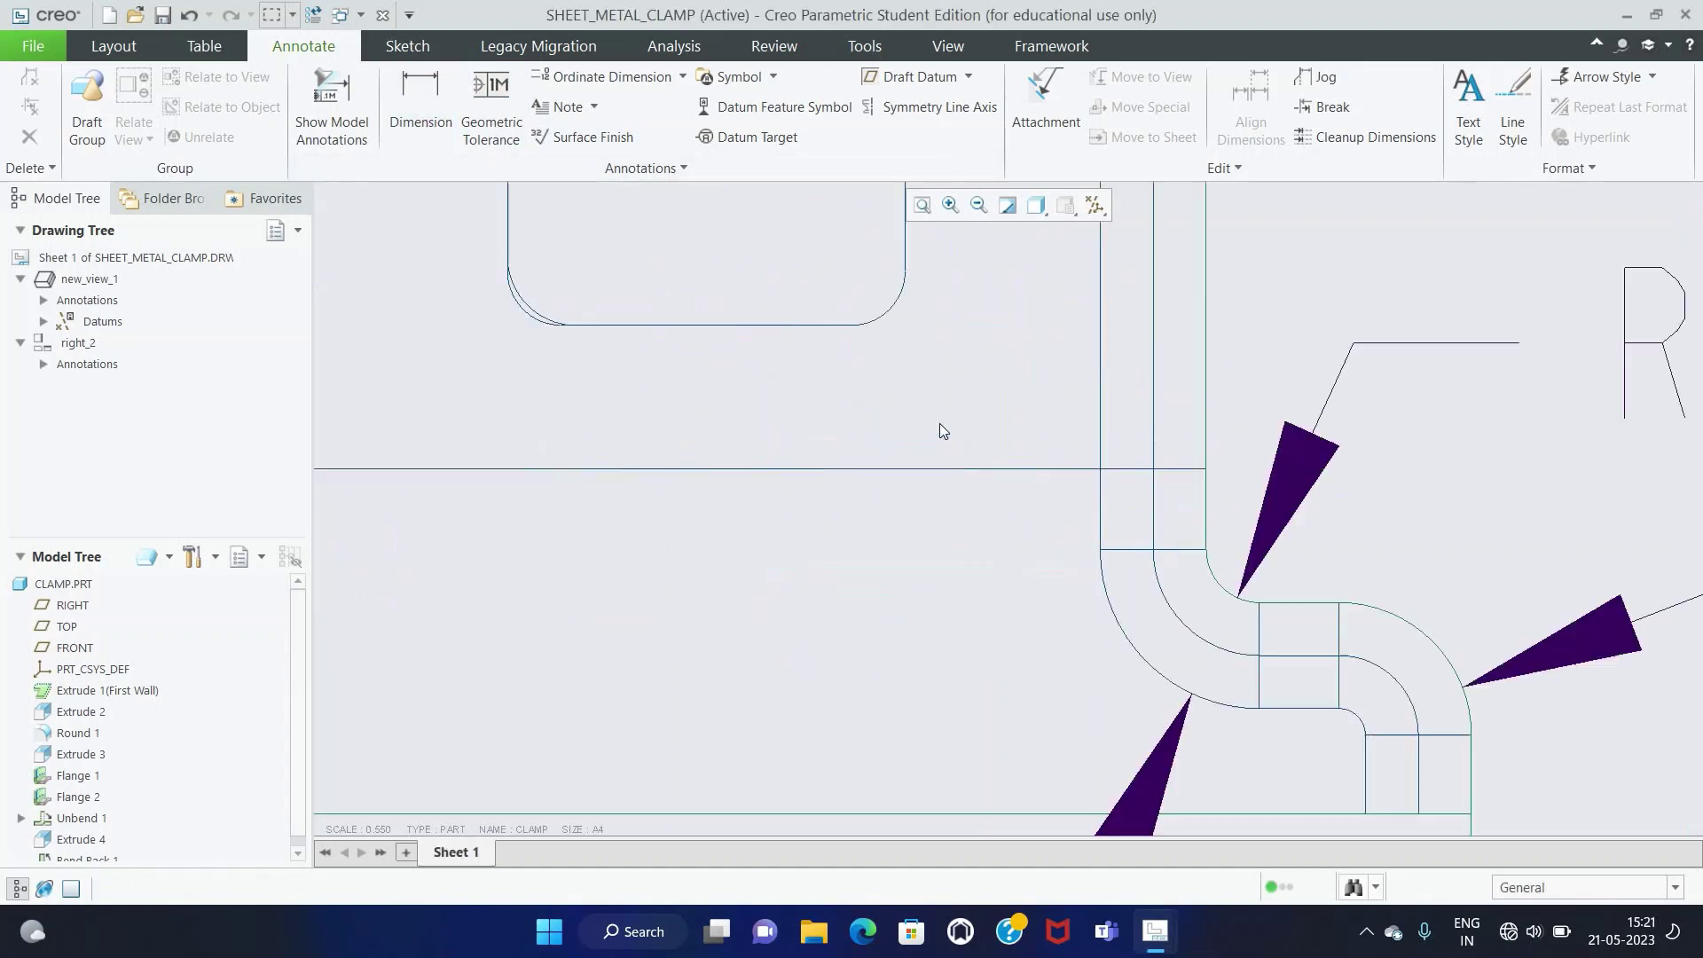
left_click(421, 106)
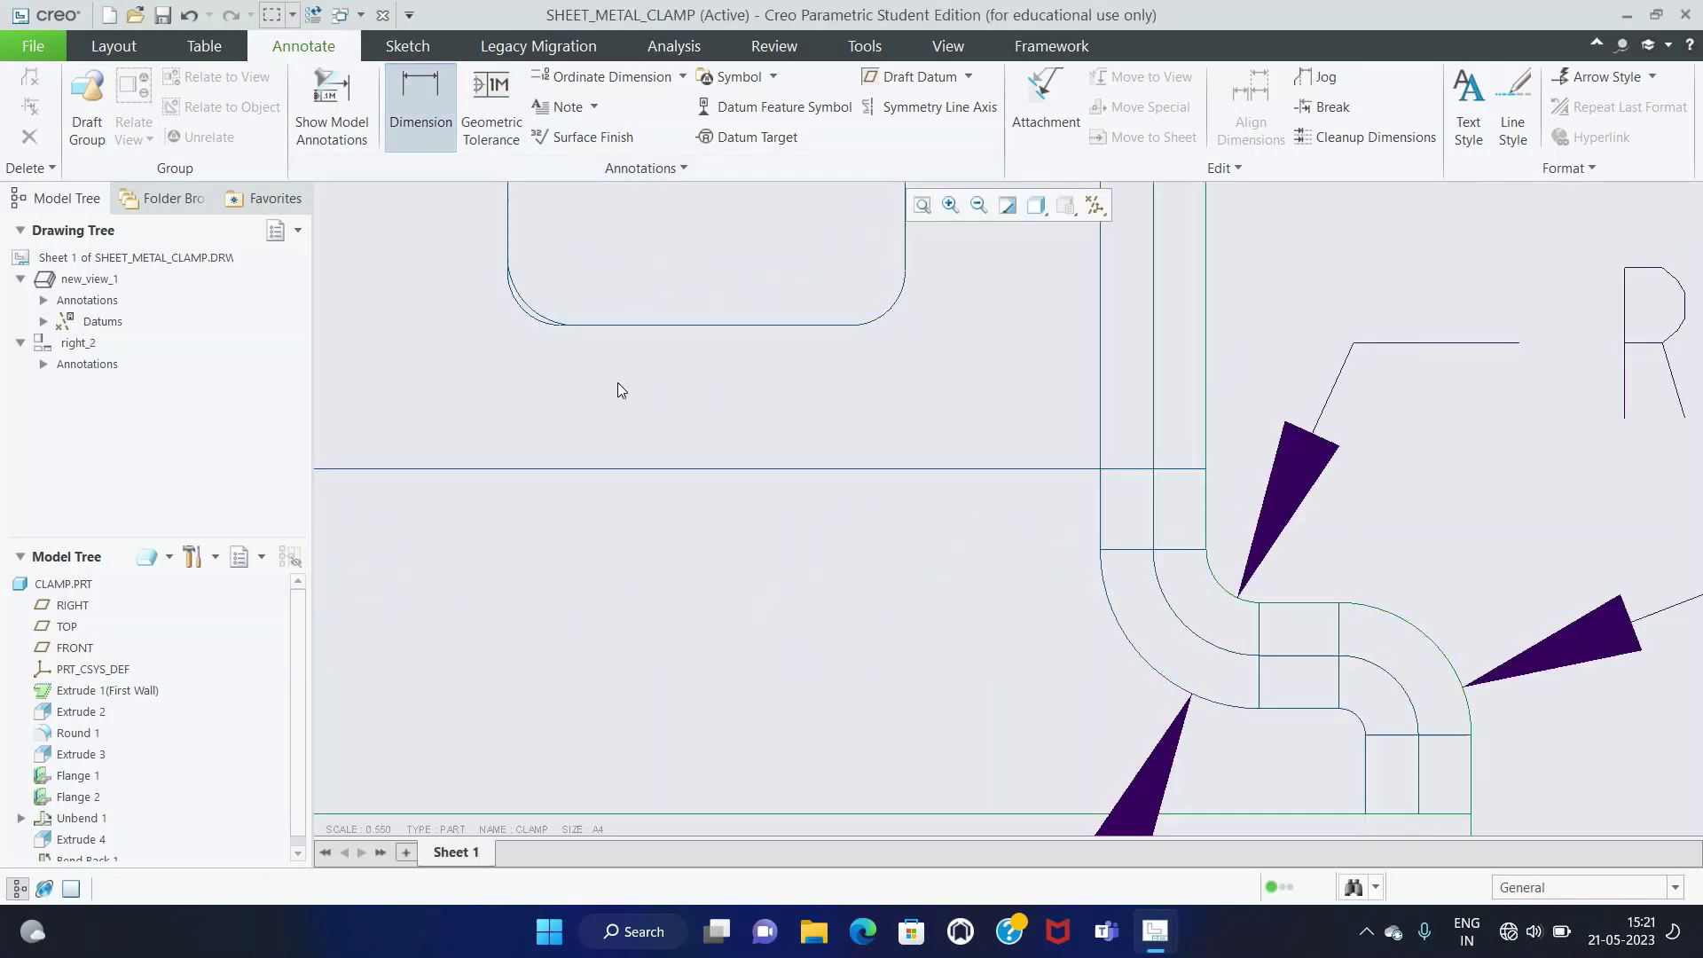
left_click(889, 330)
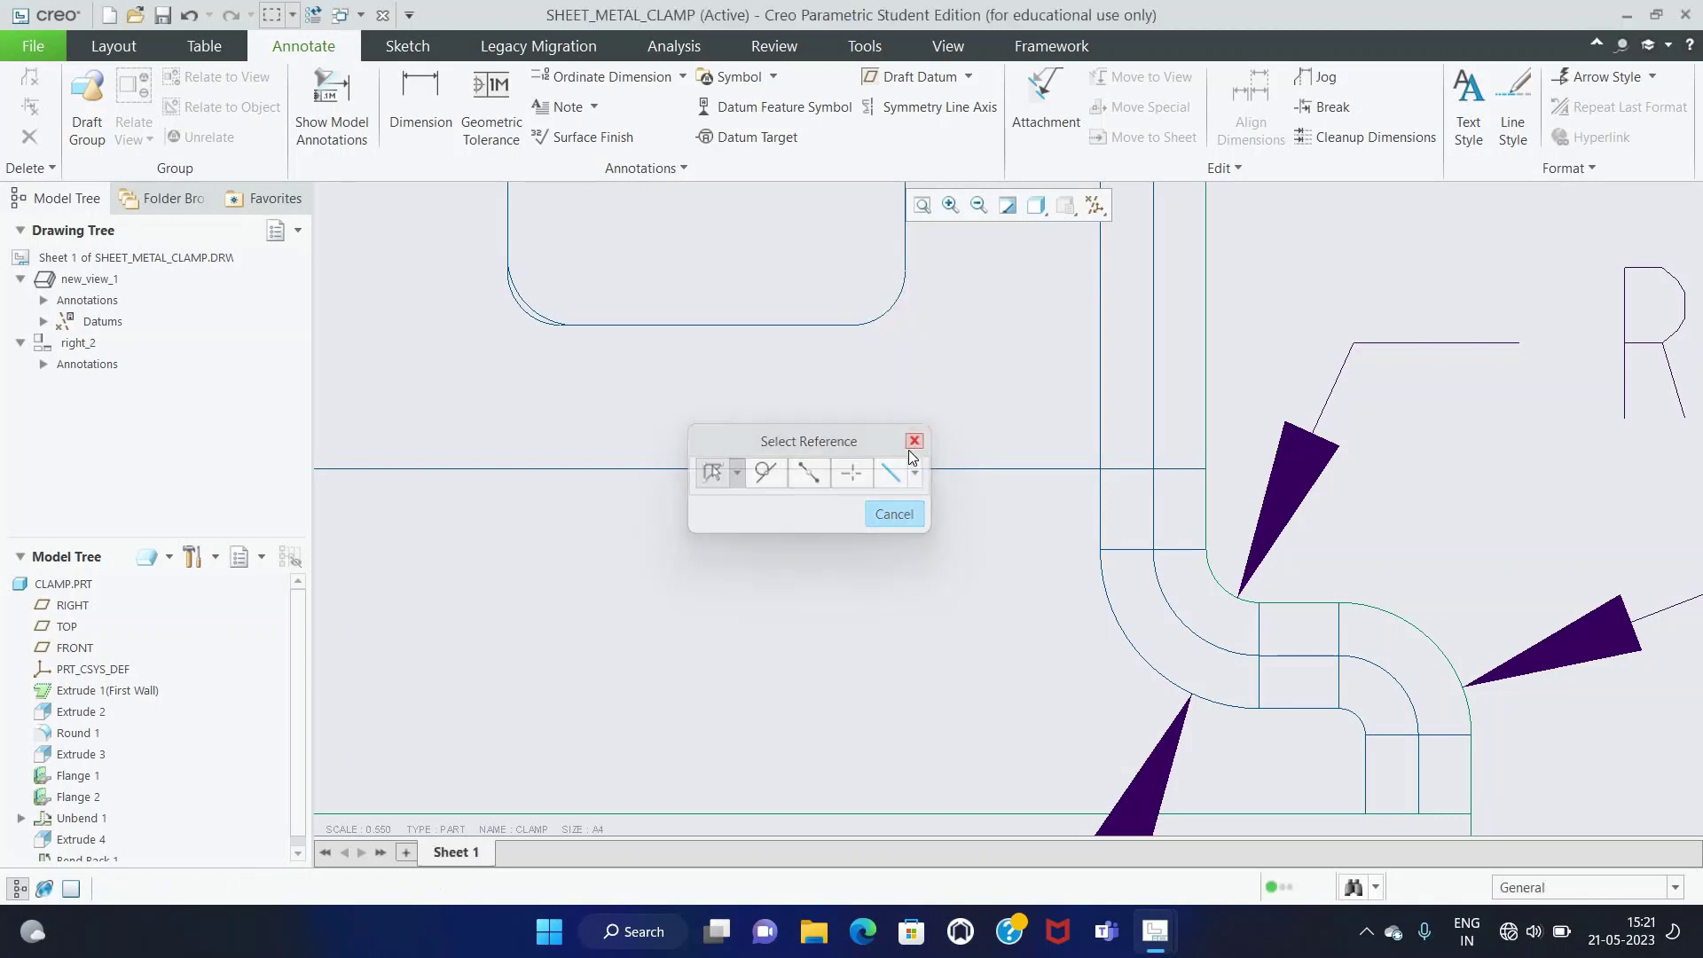
left_click(895, 514)
scroll(916, 471, "down", 5)
scroll(916, 474, "up", 2)
Step: Dimension the .35 base thickness between the base's two horizontal lines, placed lower right
left_click(420, 106)
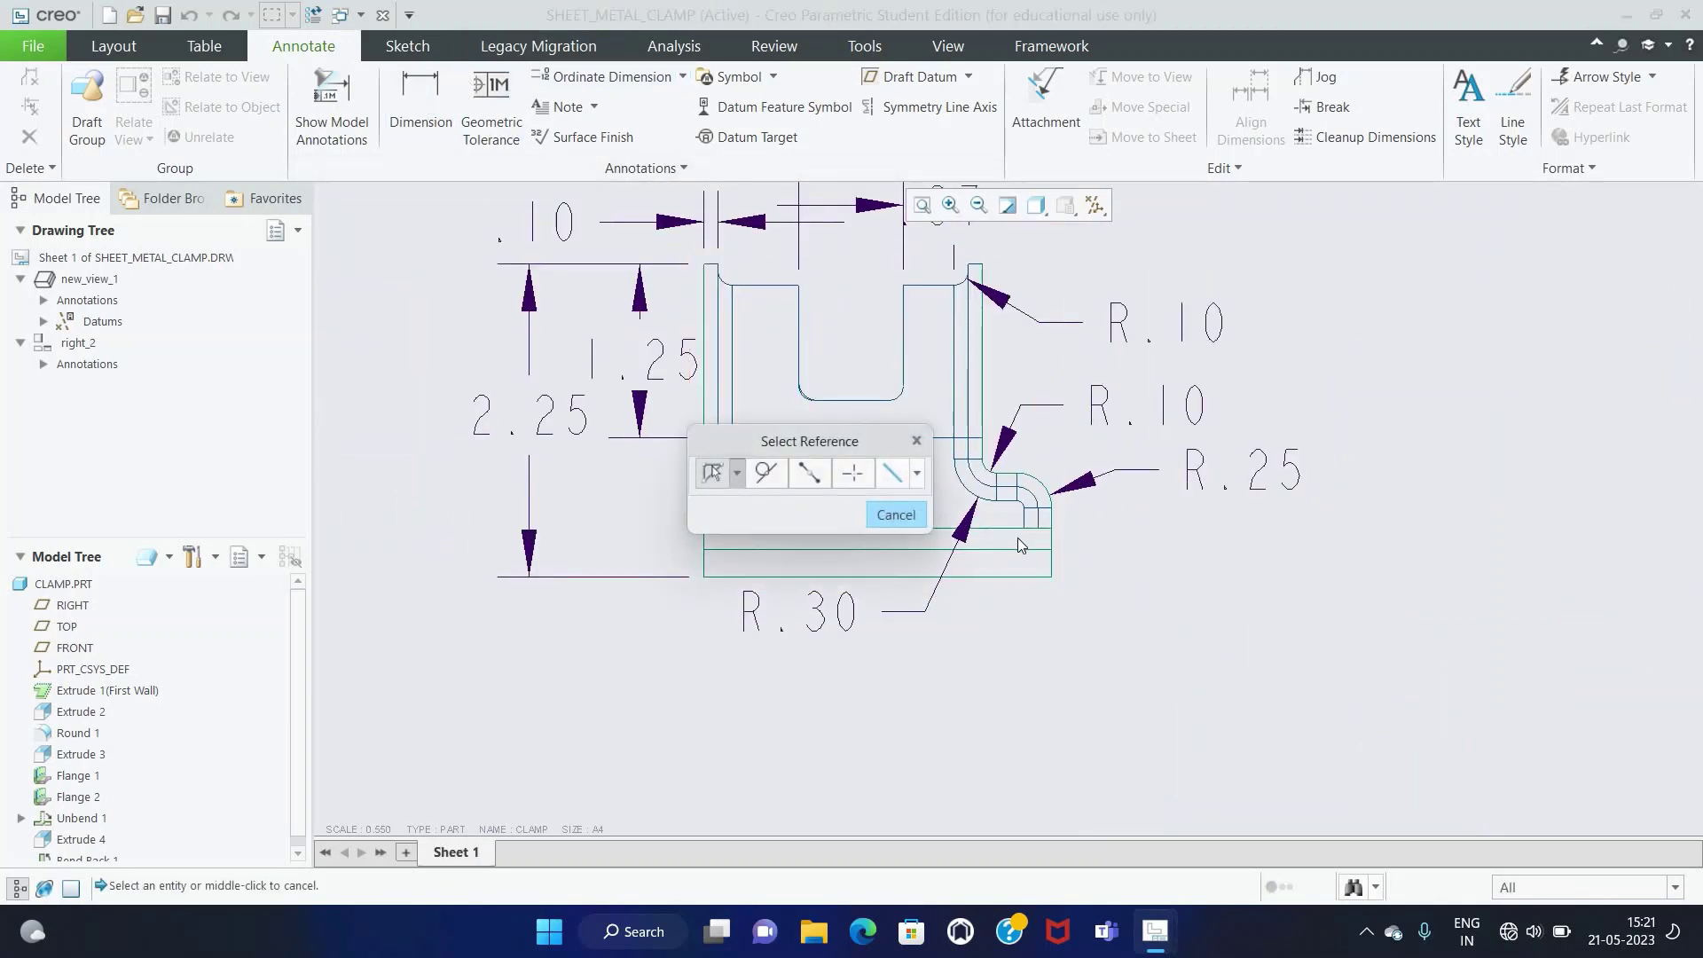
left_click(1017, 530)
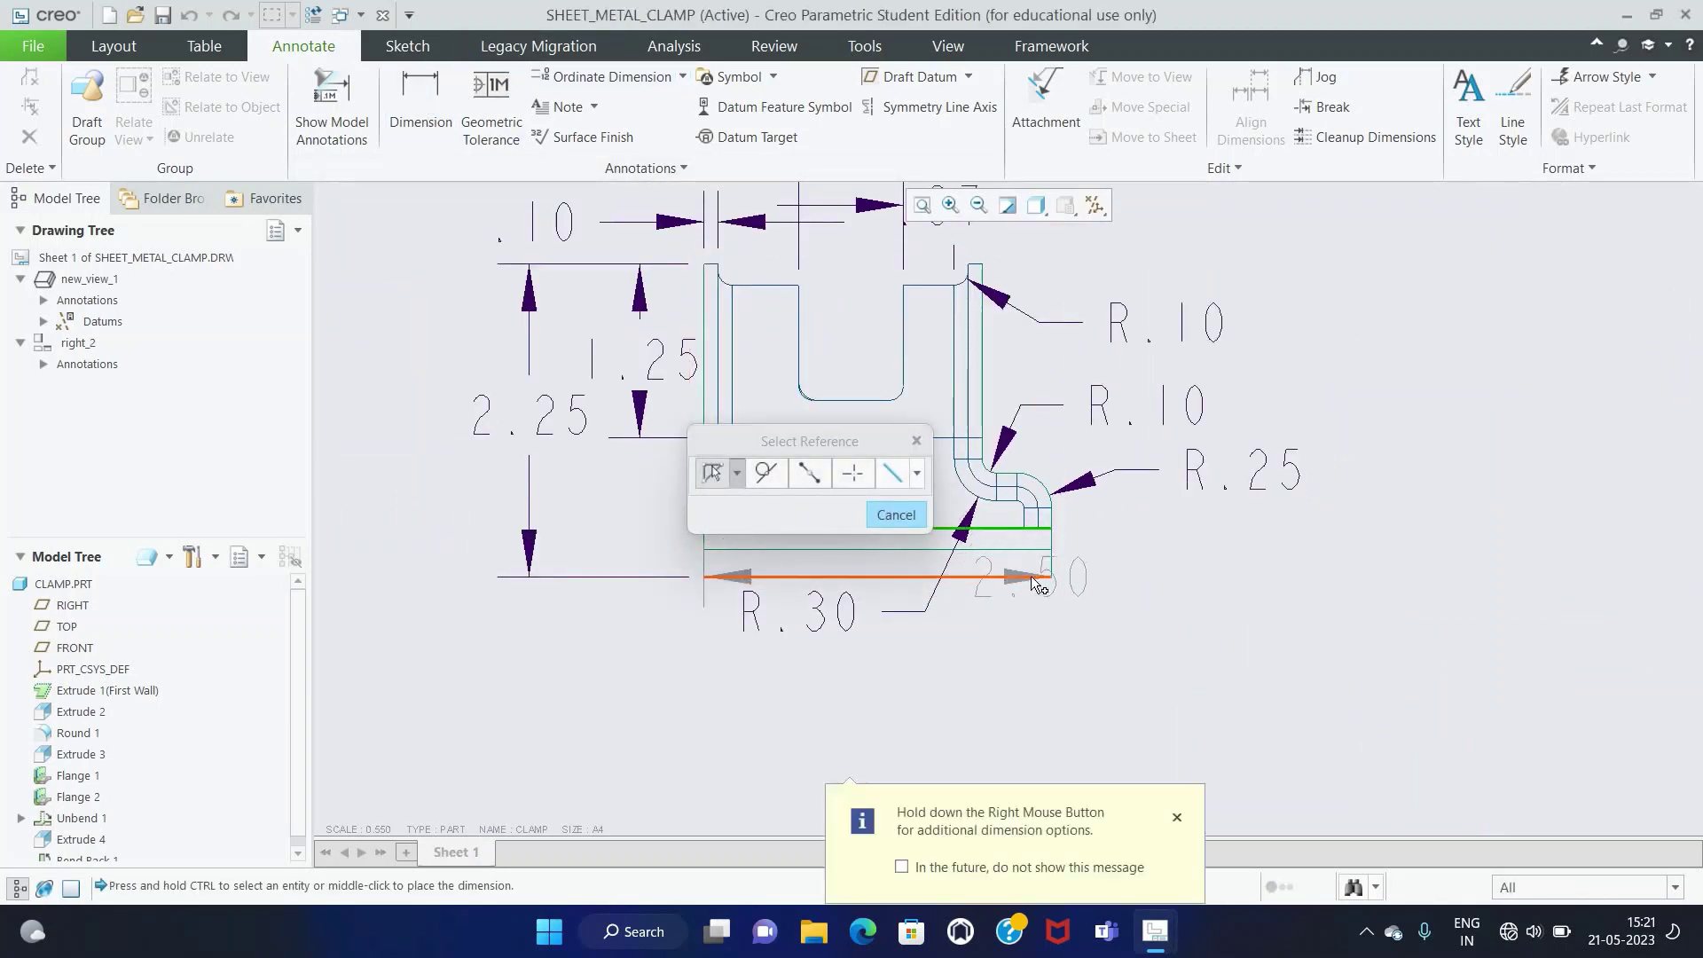
left_click(1033, 577, "ctrl")
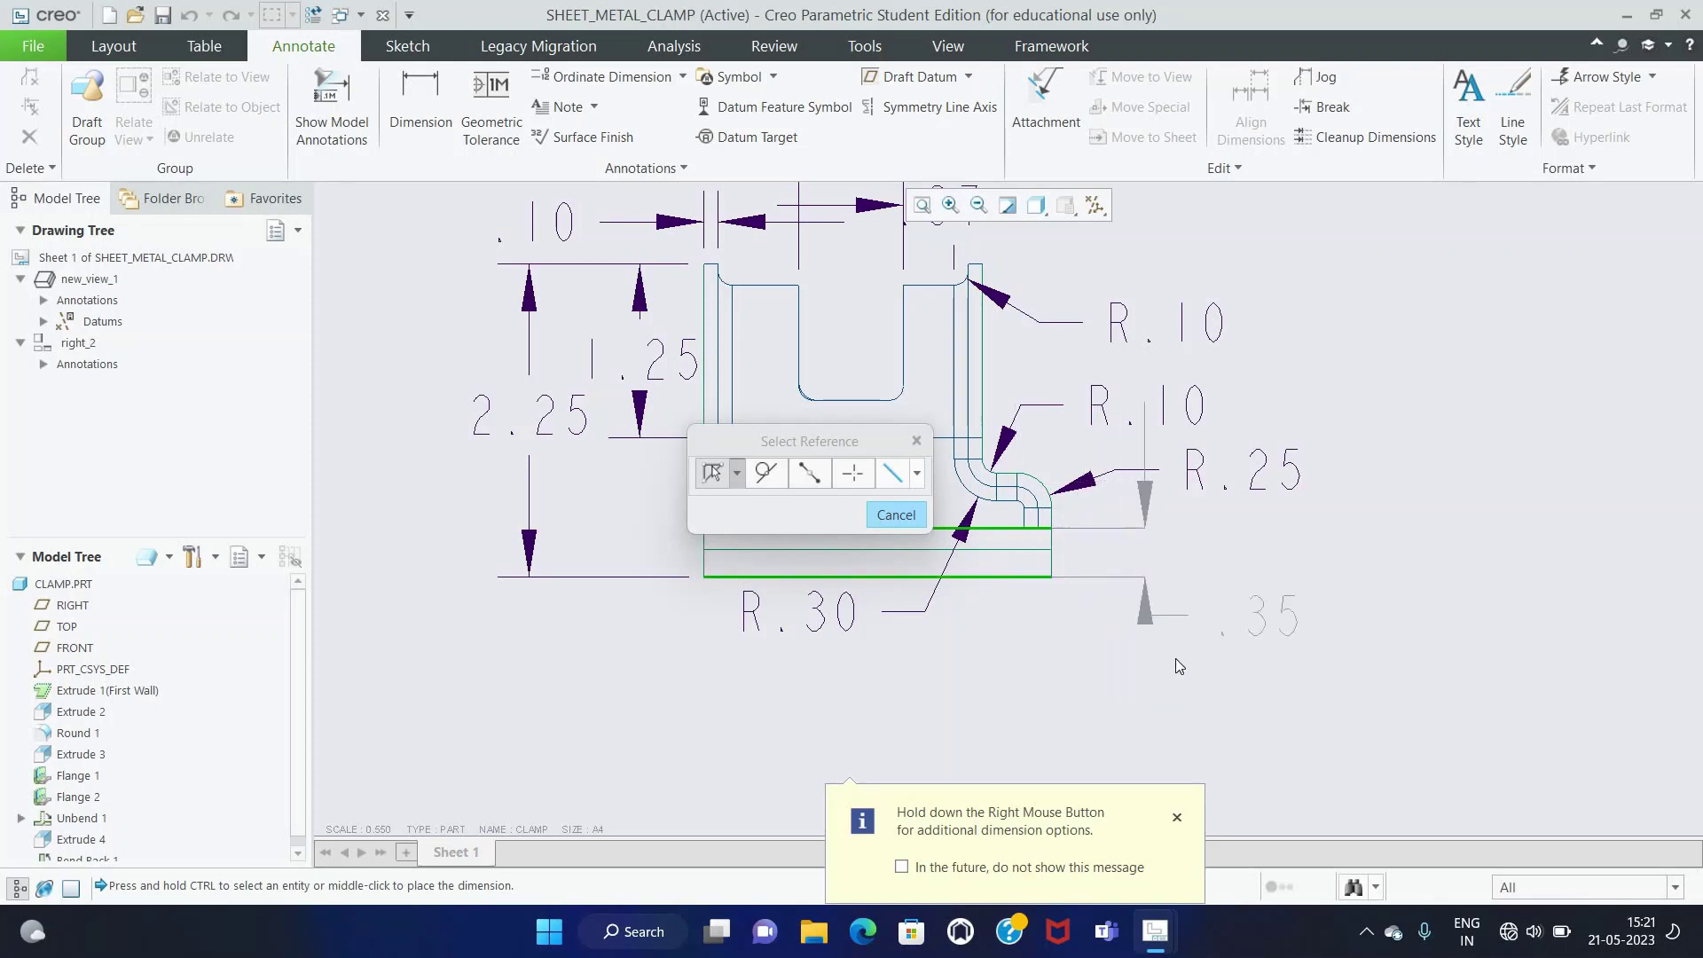
middle_click(1130, 667)
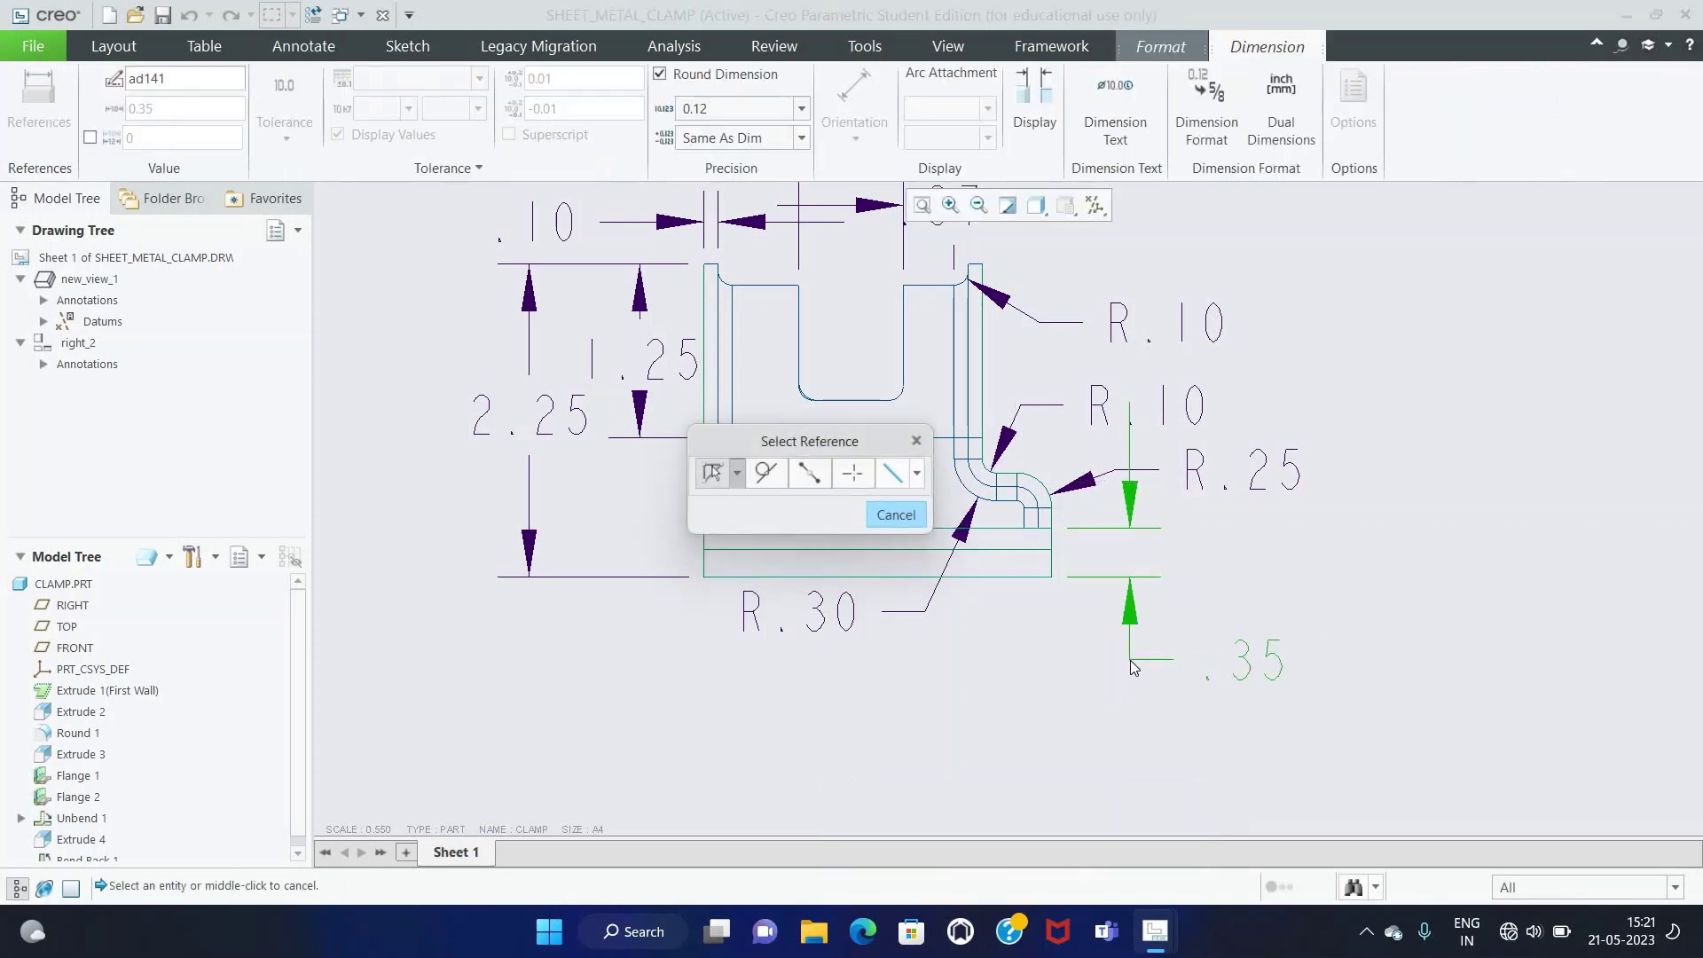
left_click_drag(833, 451, 631, 541)
scroll(950, 511, "down", 2)
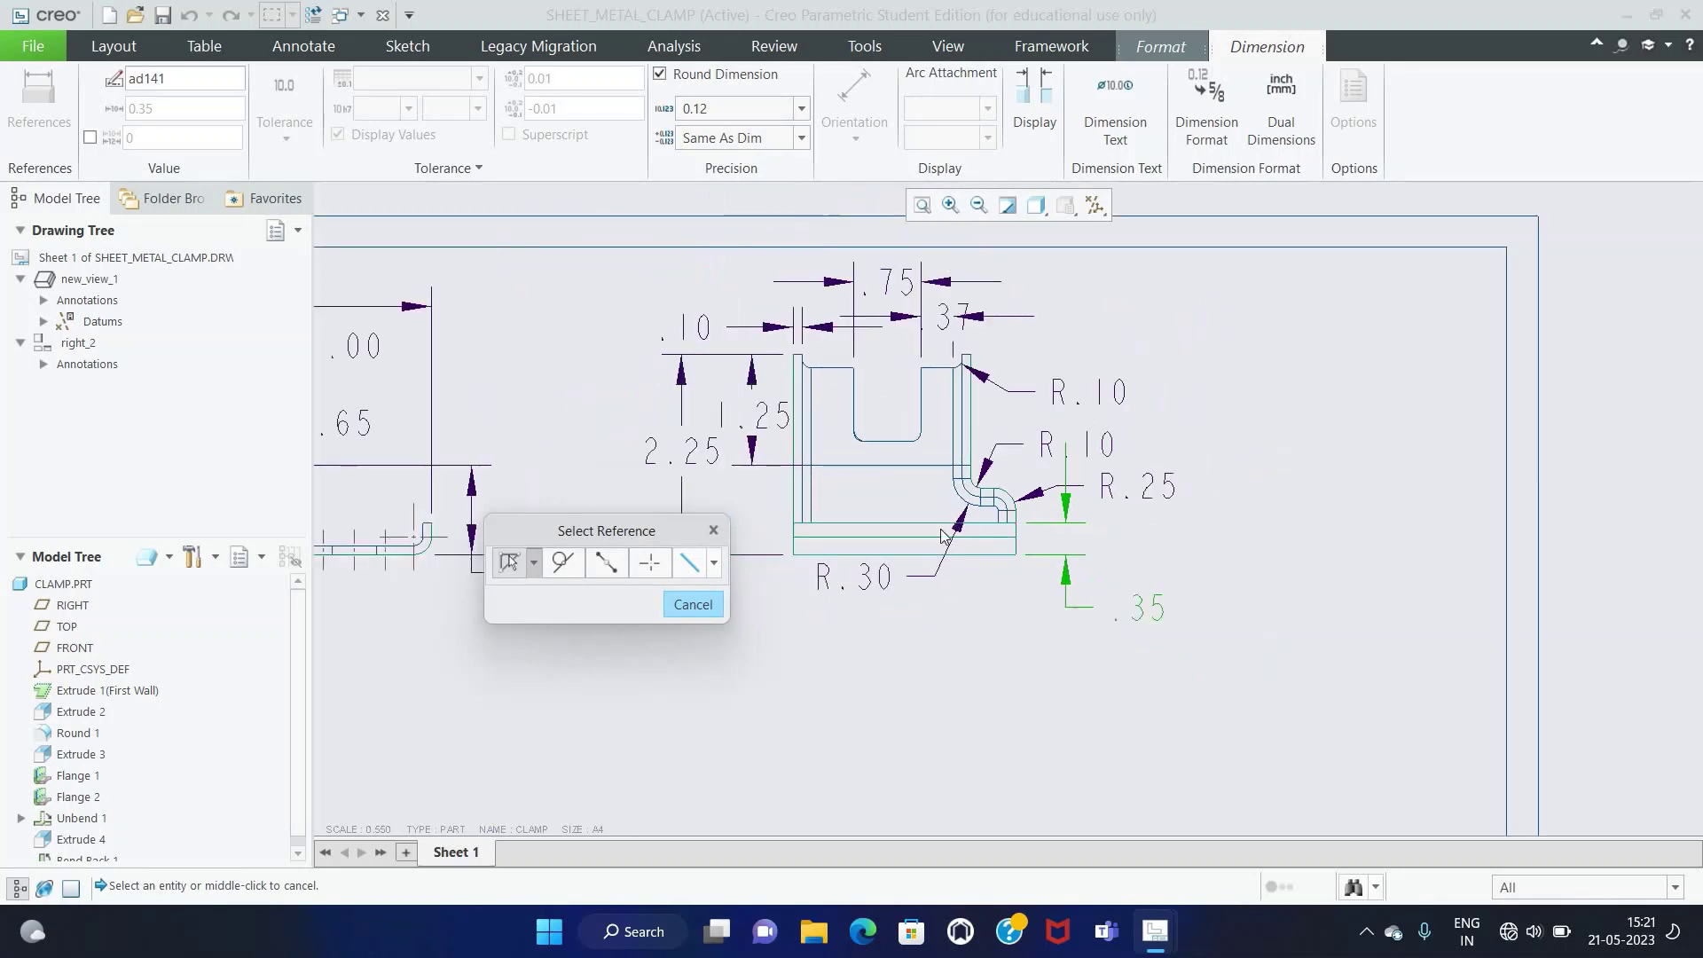
scroll(955, 658, "down", 2)
Step: Finish dimensioning and move the 2.25 height dimension further left
middle_click(949, 646)
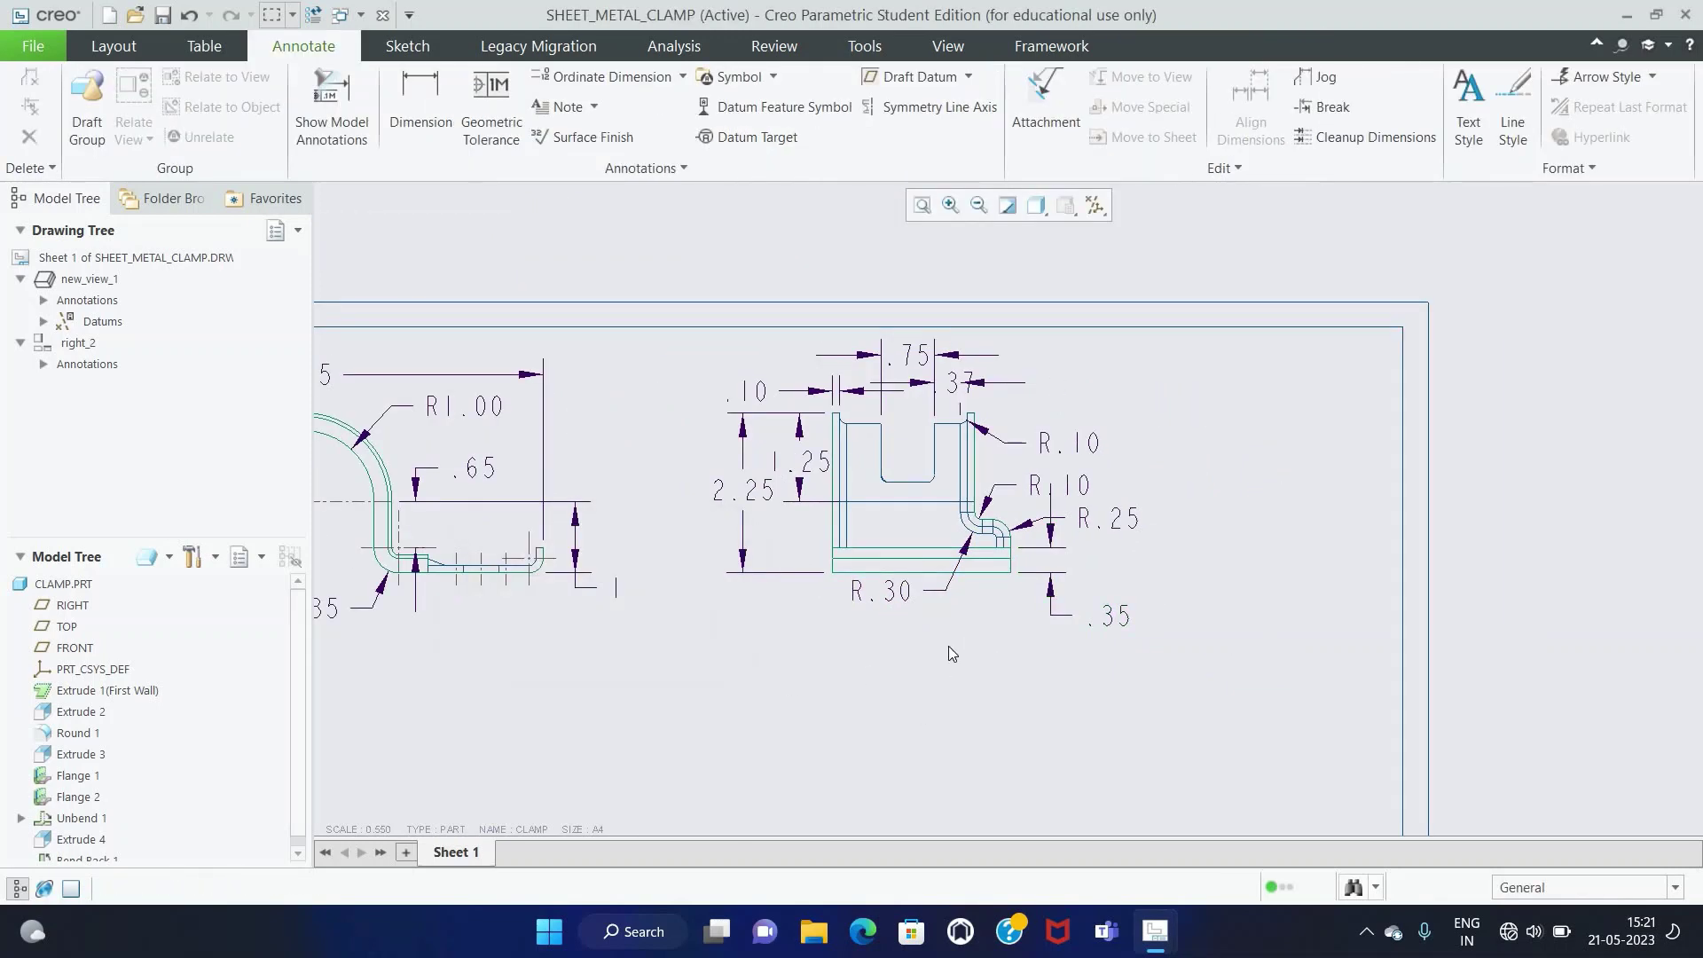
left_click(923, 205)
scroll(1170, 251, "up", 4)
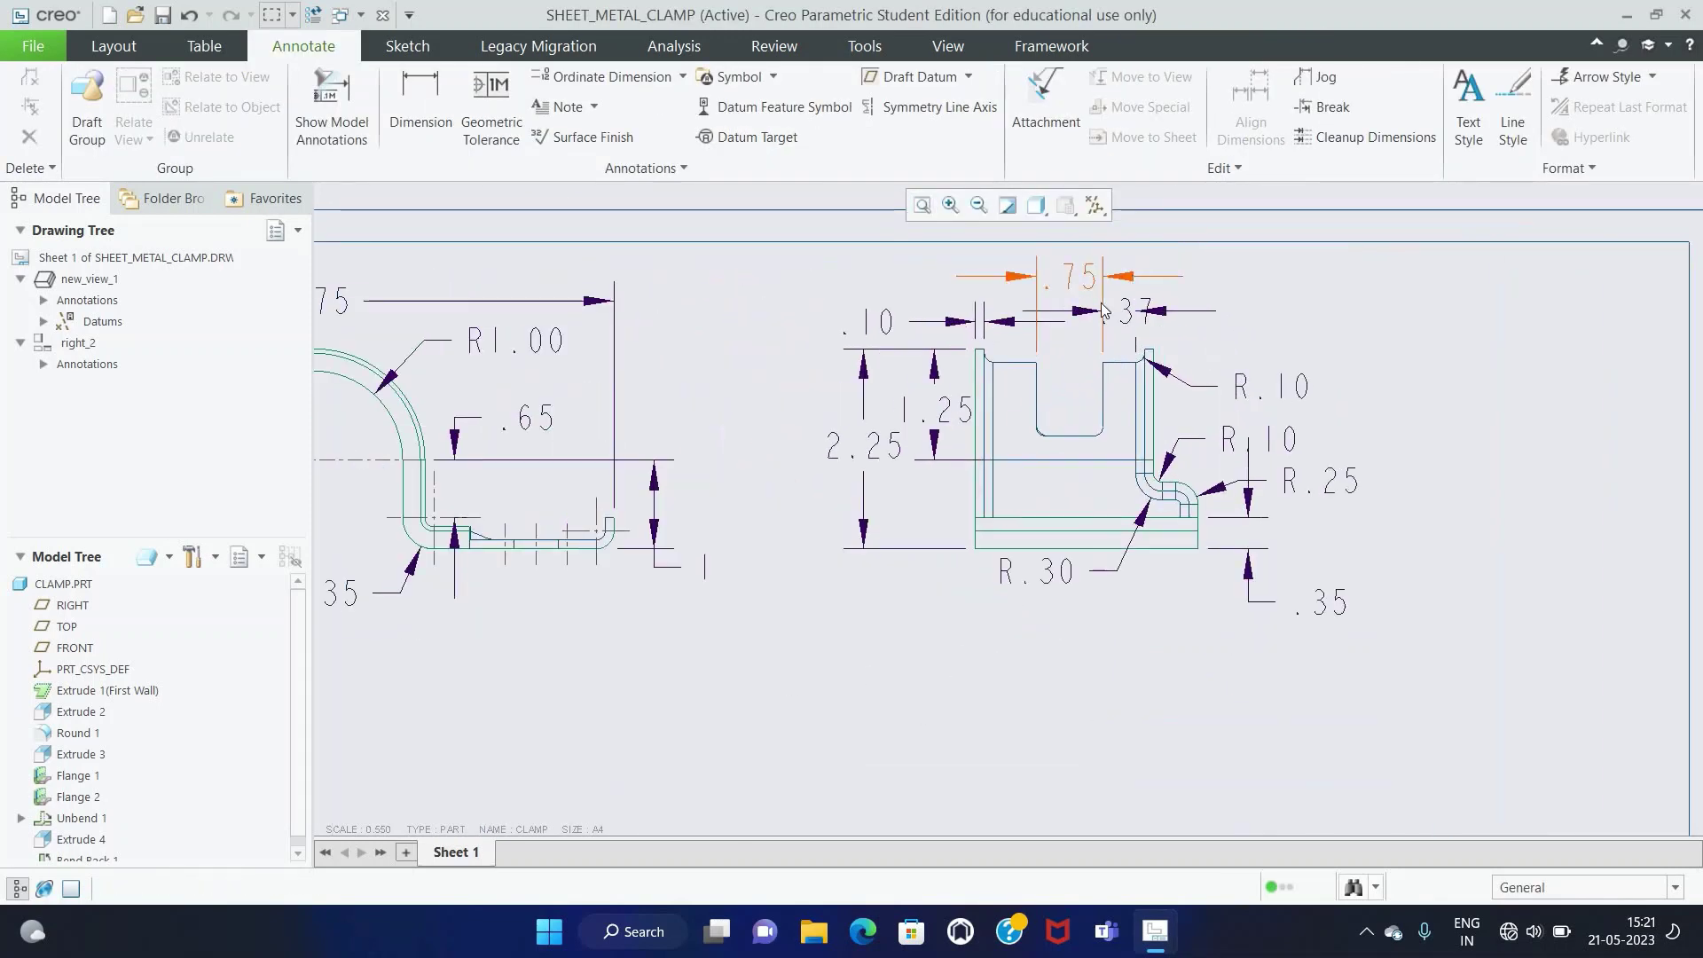
scroll(1171, 252, "up", 2)
left_click_drag(753, 546, 647, 545)
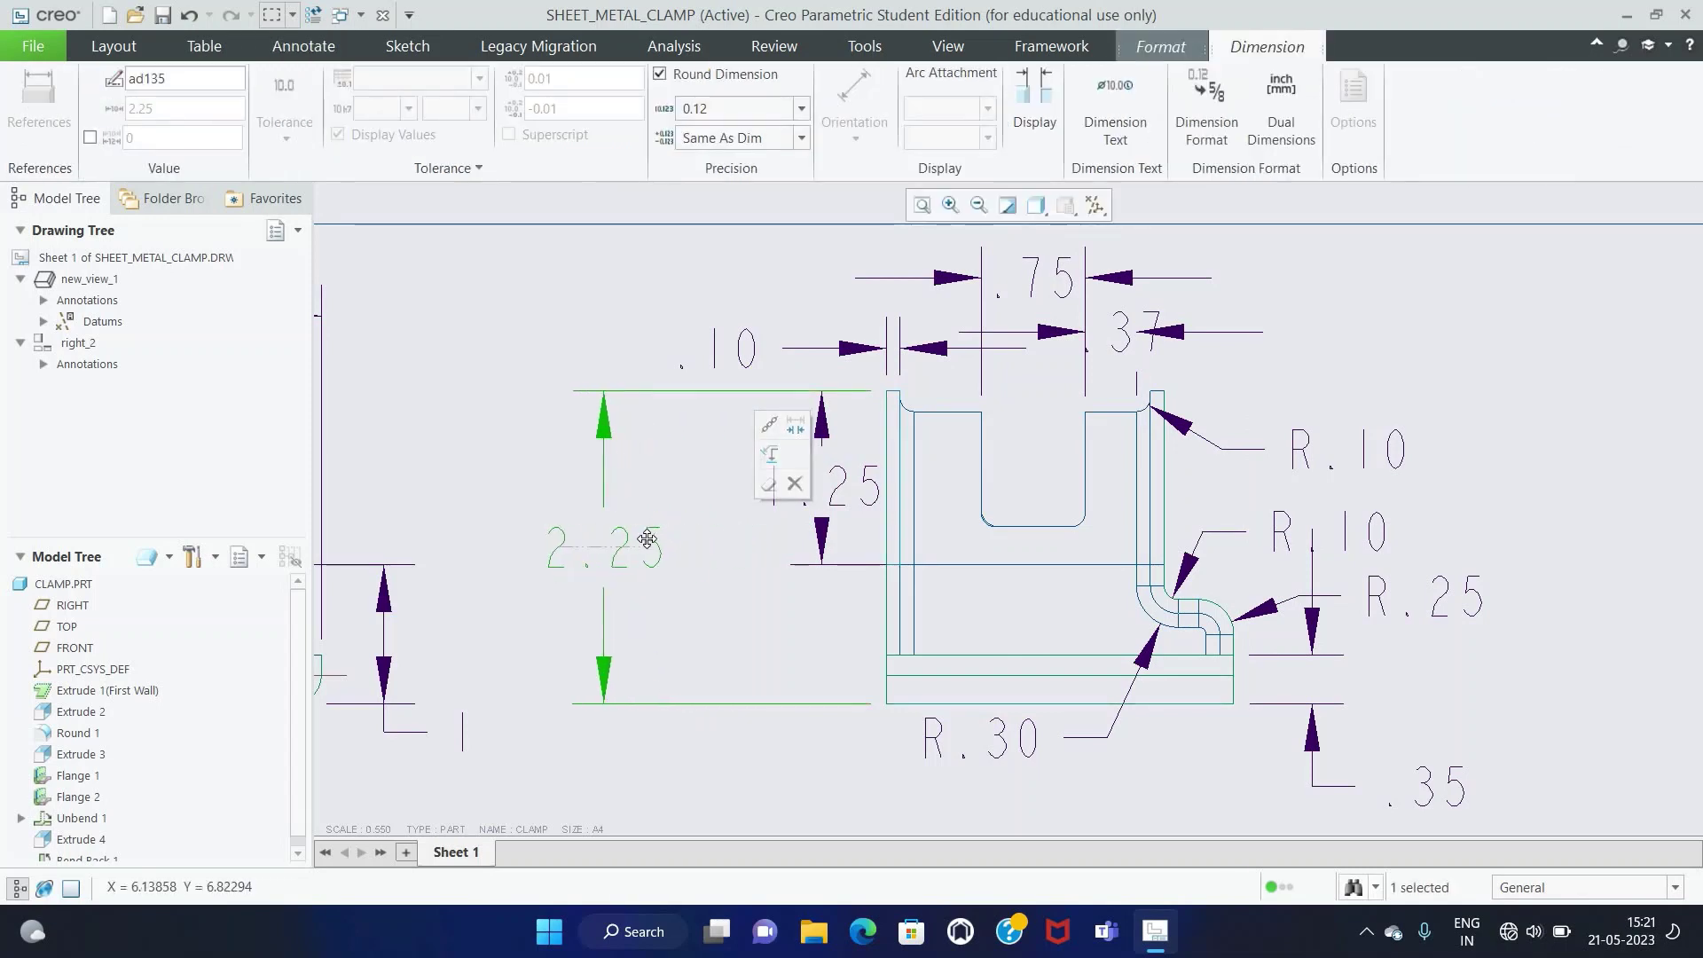
left_click(845, 503)
Step: Reposition the 1.25 dimension and its value beside the leader
mouse_move(844, 504)
left_mouse_down()
mouse_move(756, 532)
mouse_move(786, 655)
mouse_move(829, 661)
left_mouse_up()
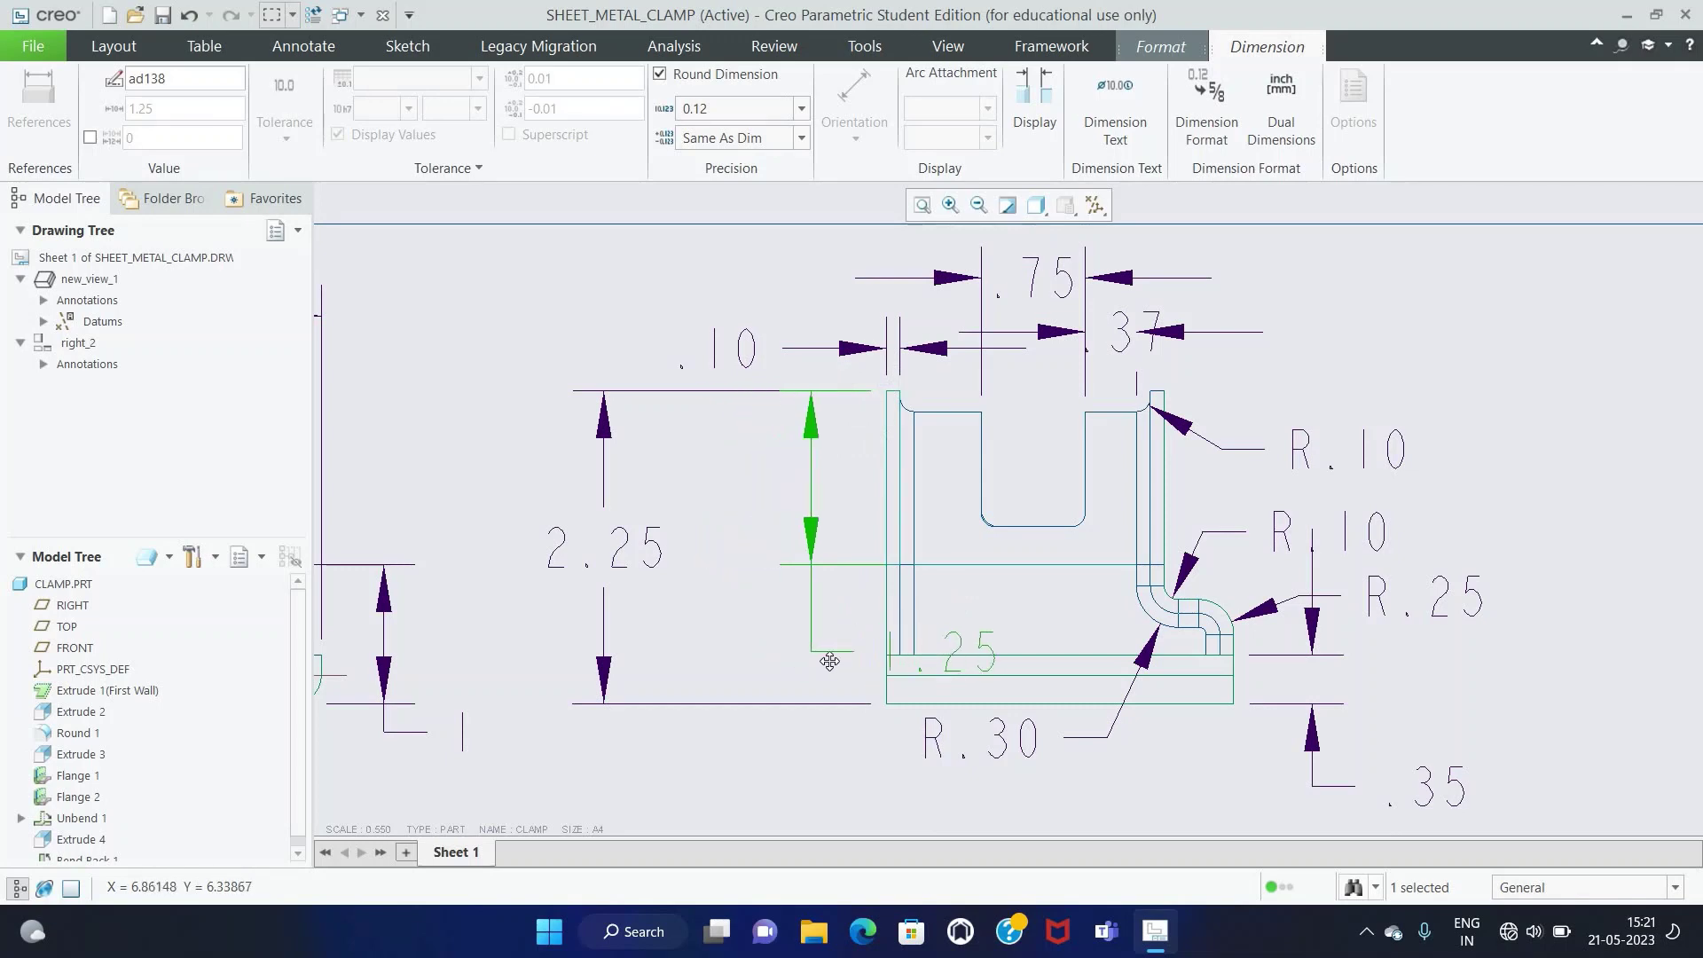
left_click(810, 523)
left_click(869, 426)
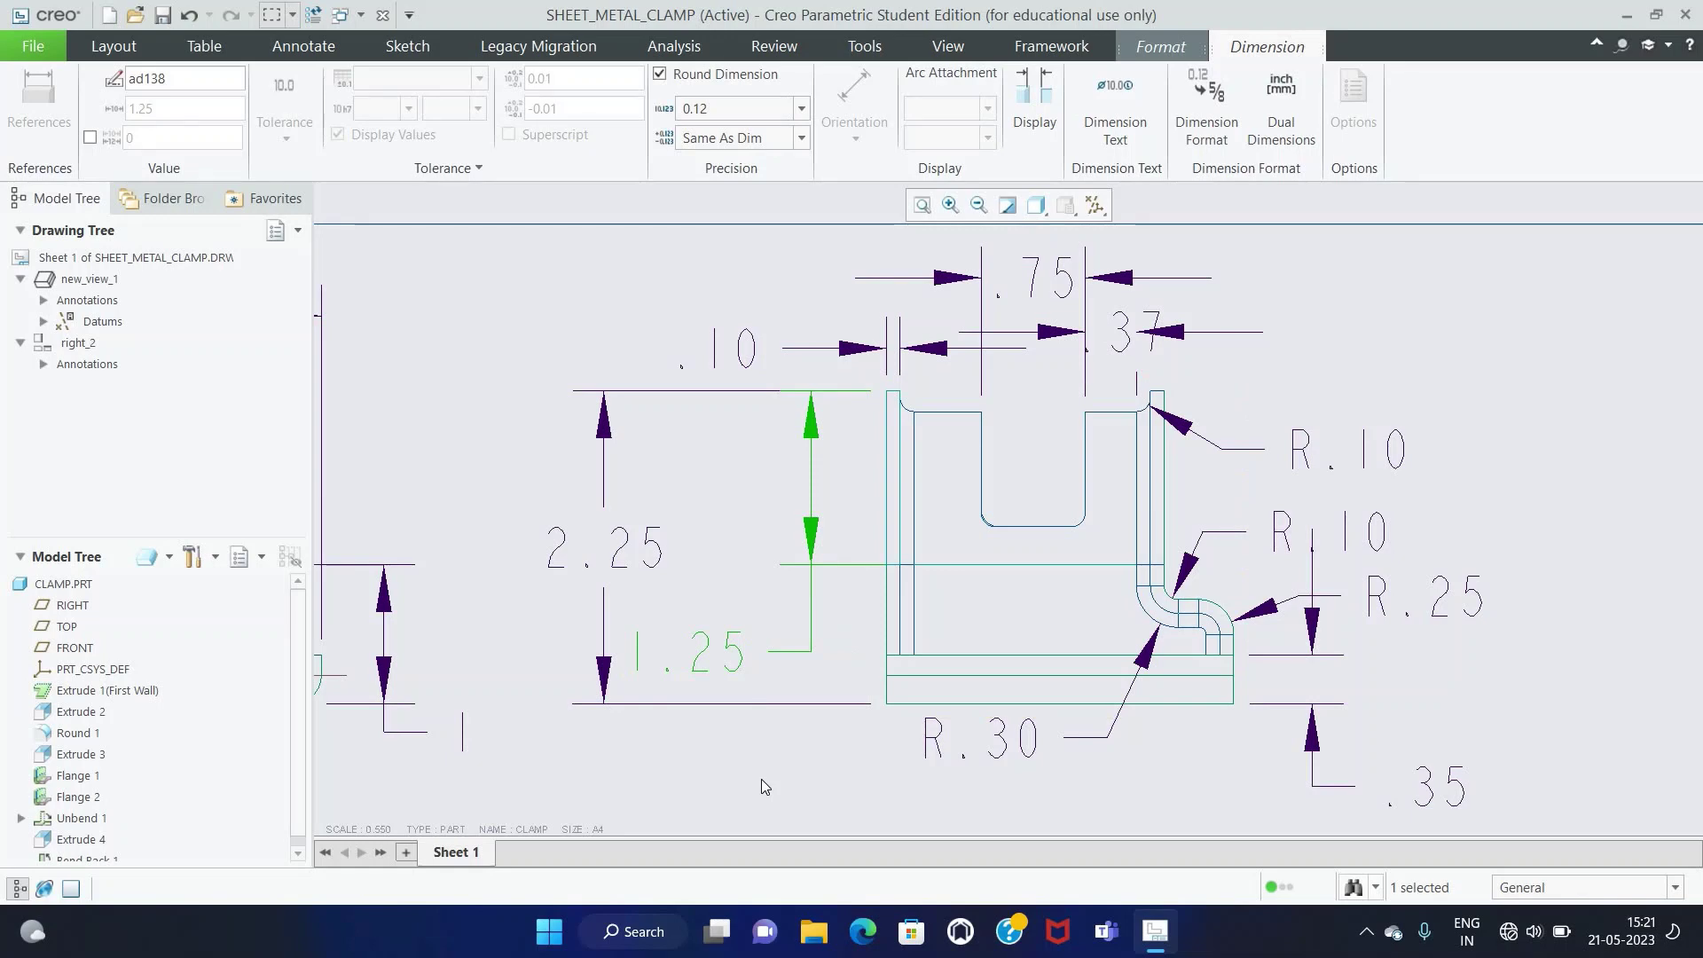
left_click(807, 737)
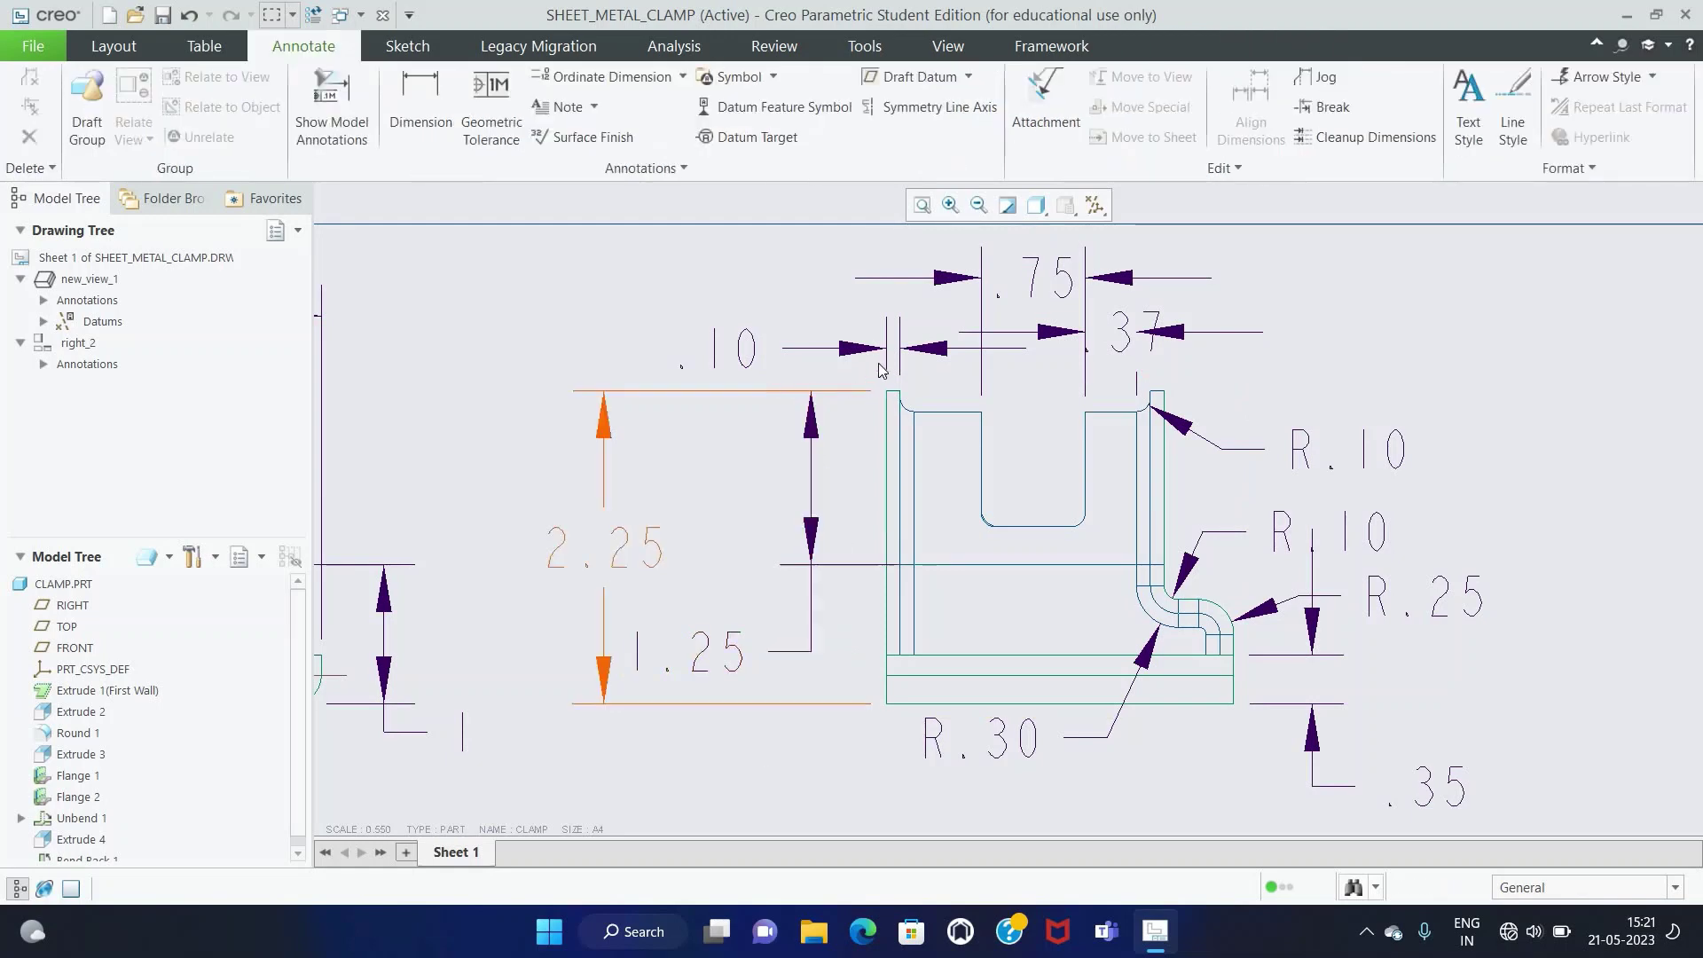
Step: Shift the .75 and .37 values right and flip the .37 arrows outside
left_click(1020, 282)
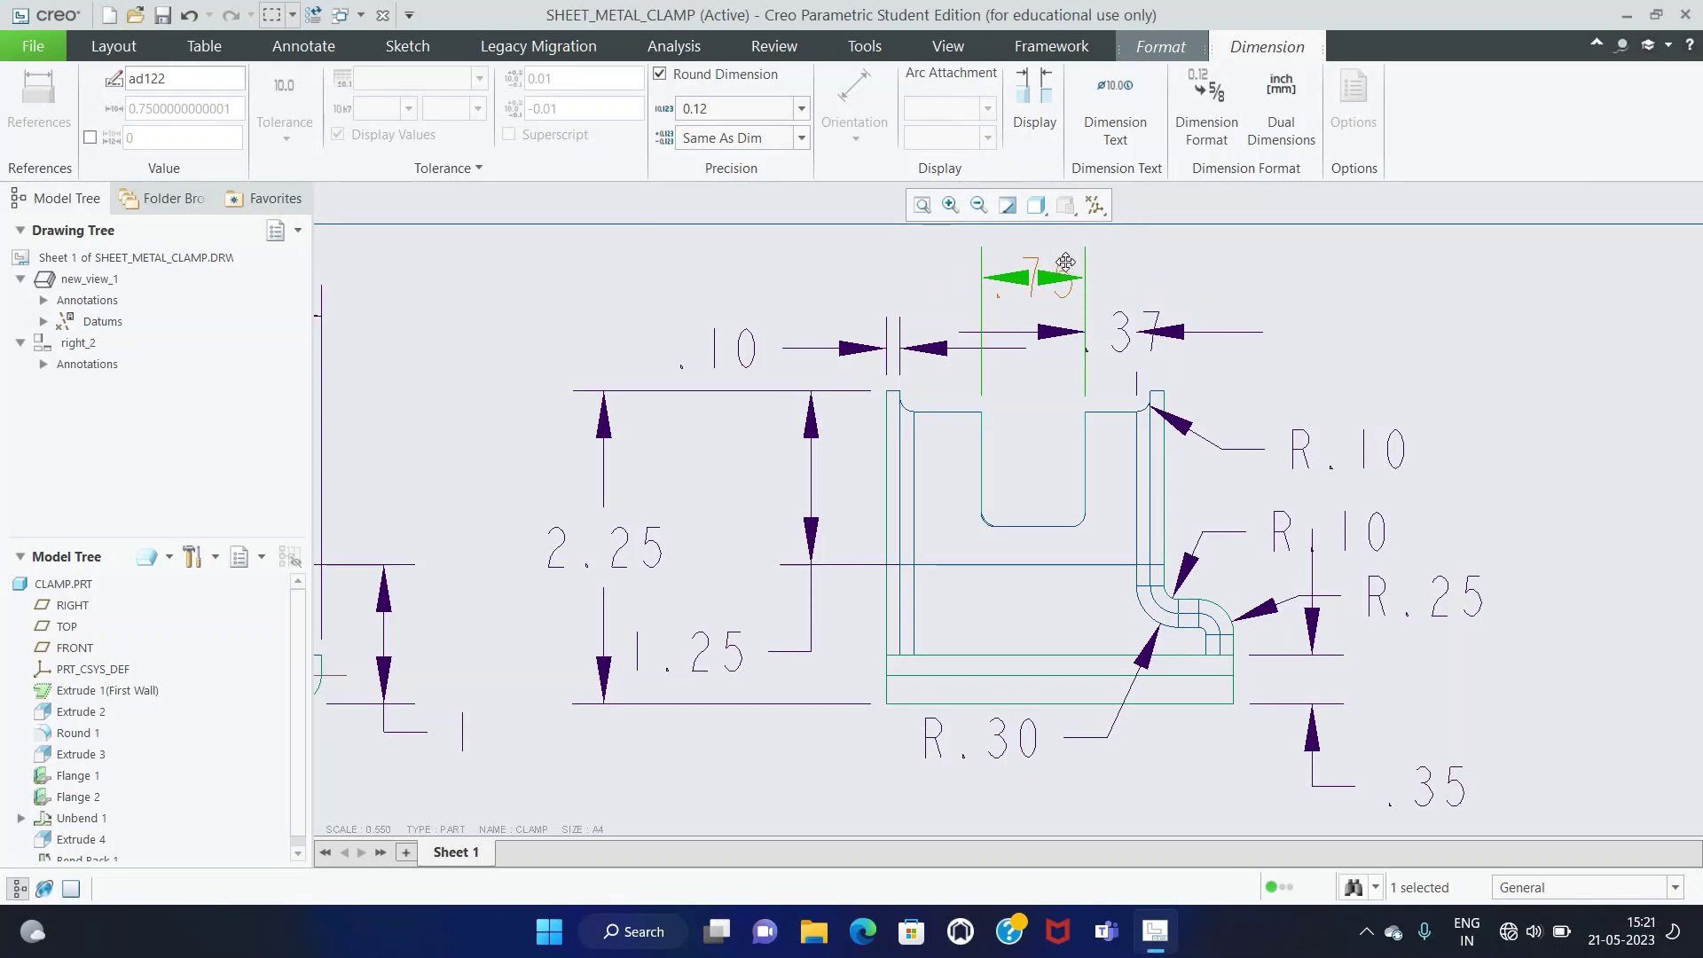
left_click_drag(1065, 263, 1174, 251)
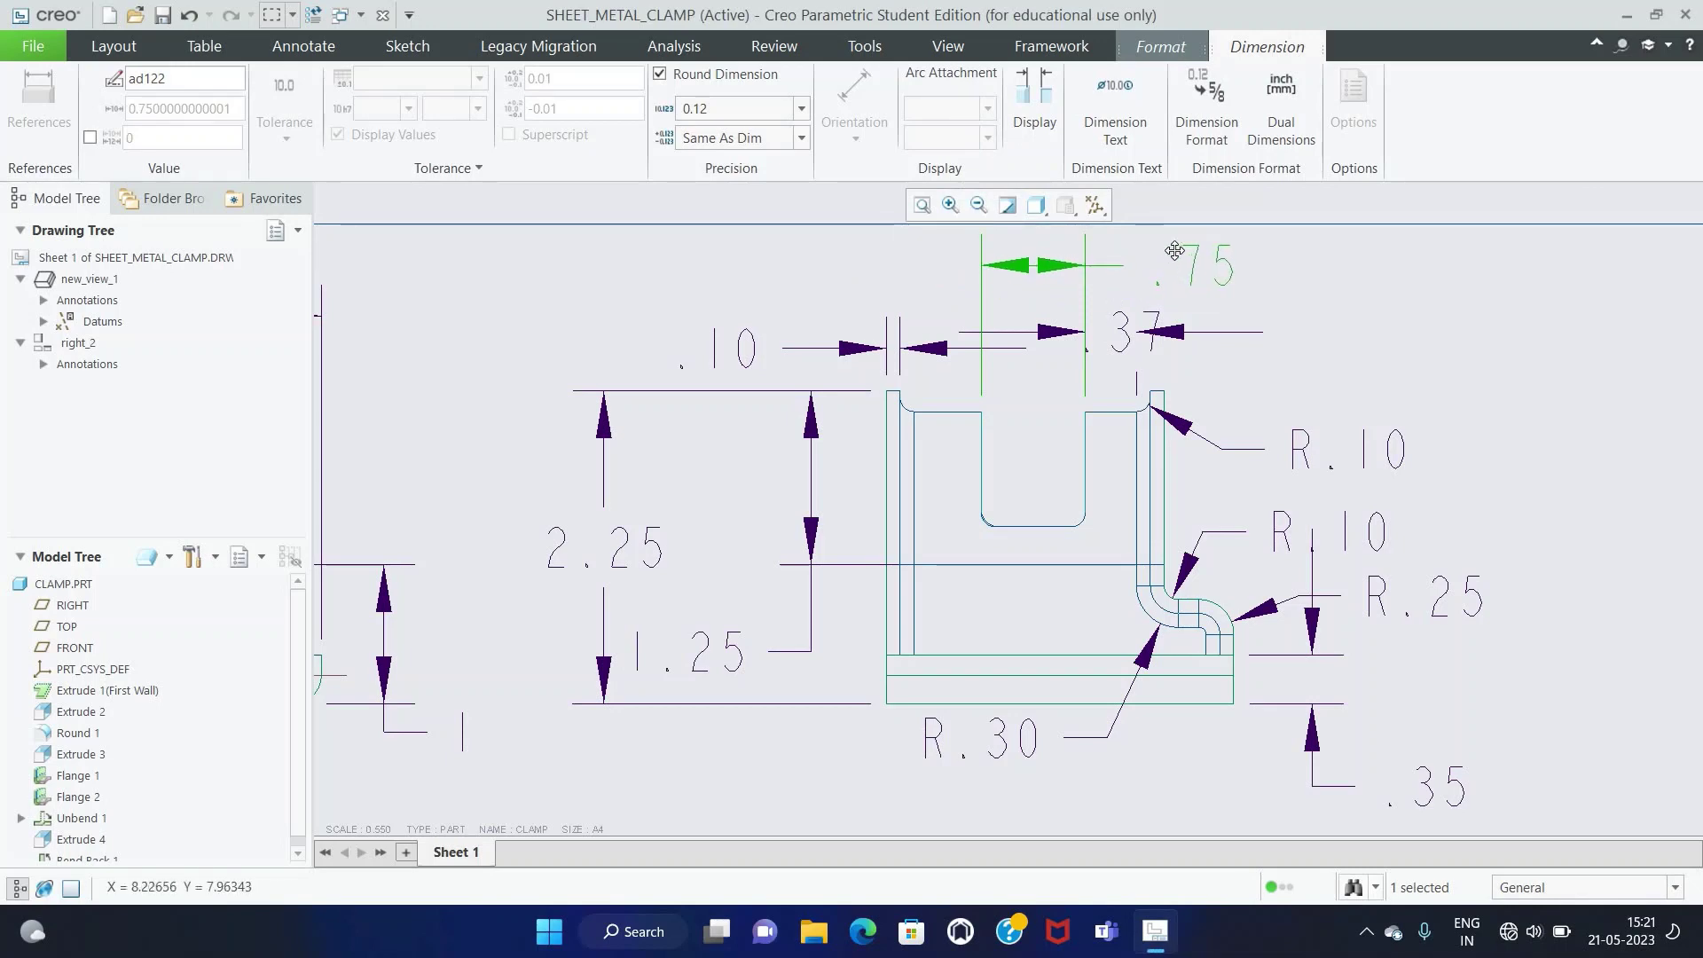
left_click(1148, 335)
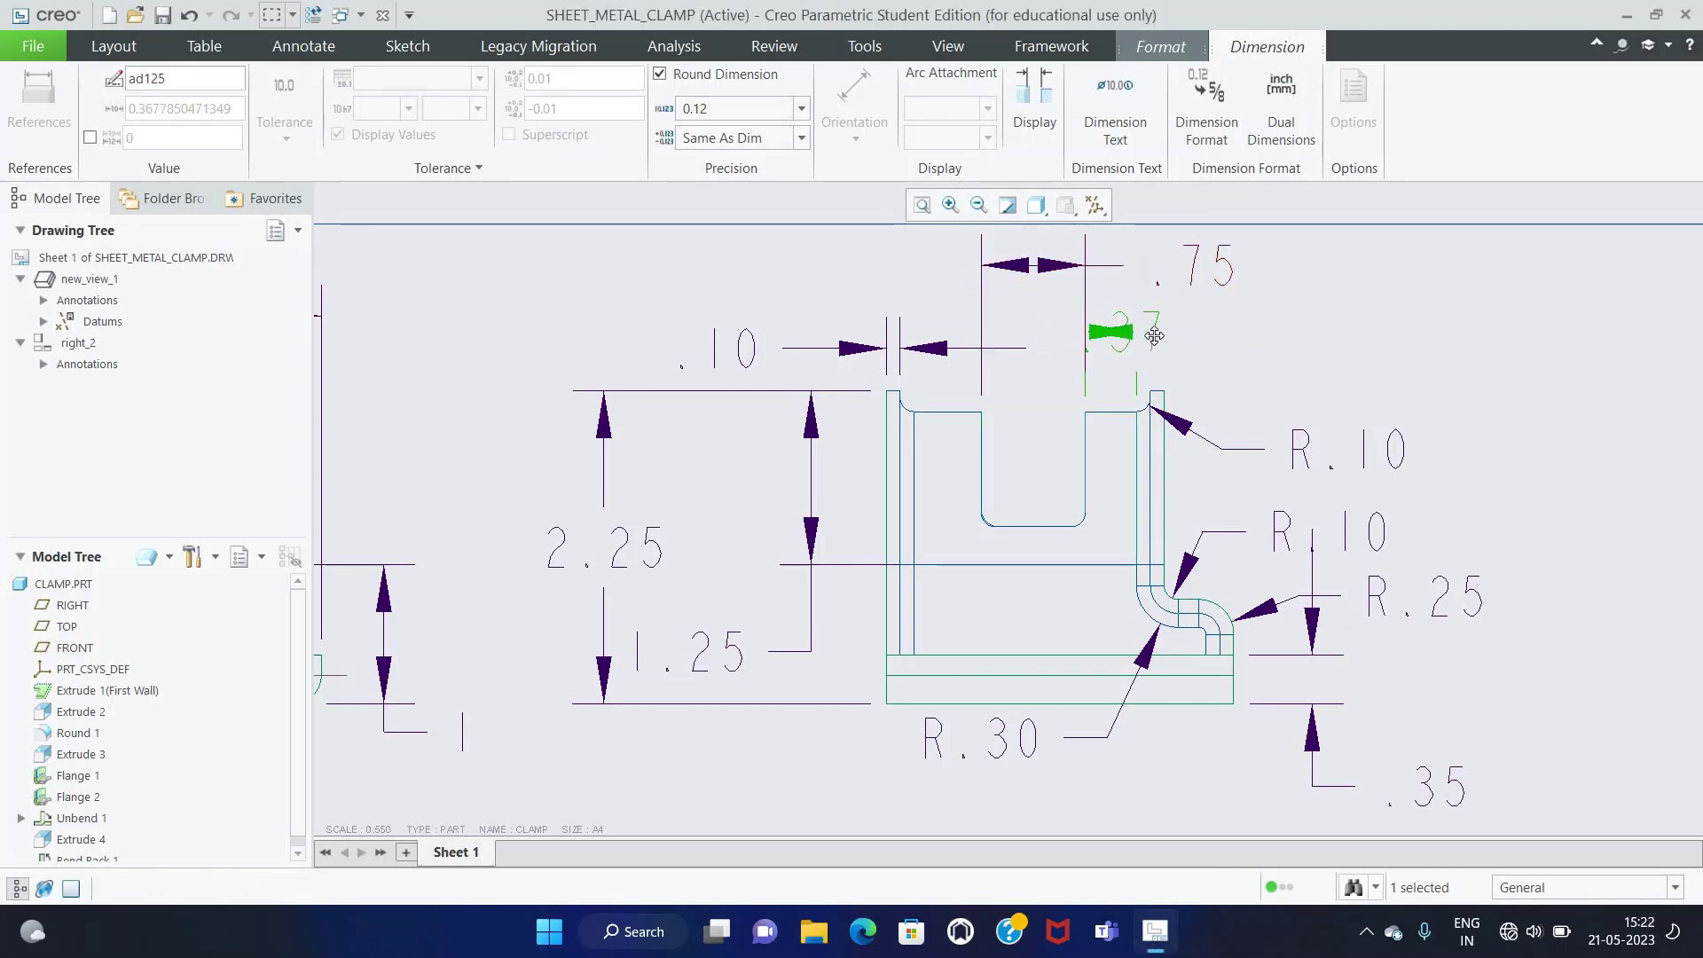
left_click_drag(1154, 335, 1320, 330)
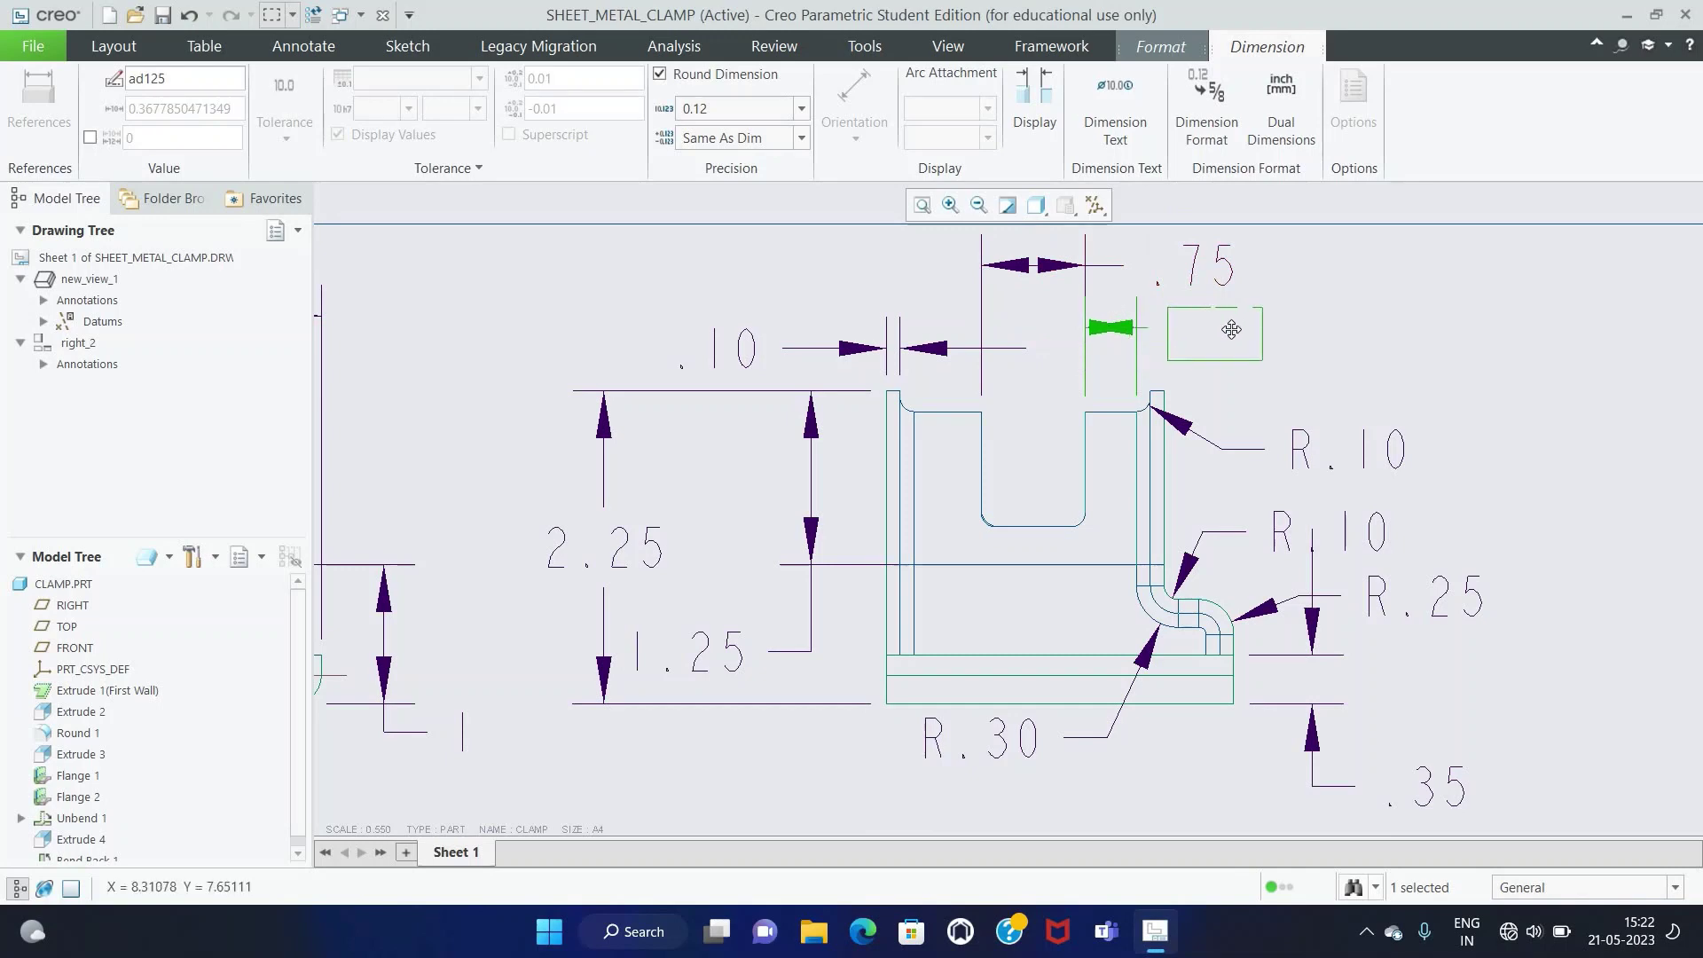
left_click(1119, 330)
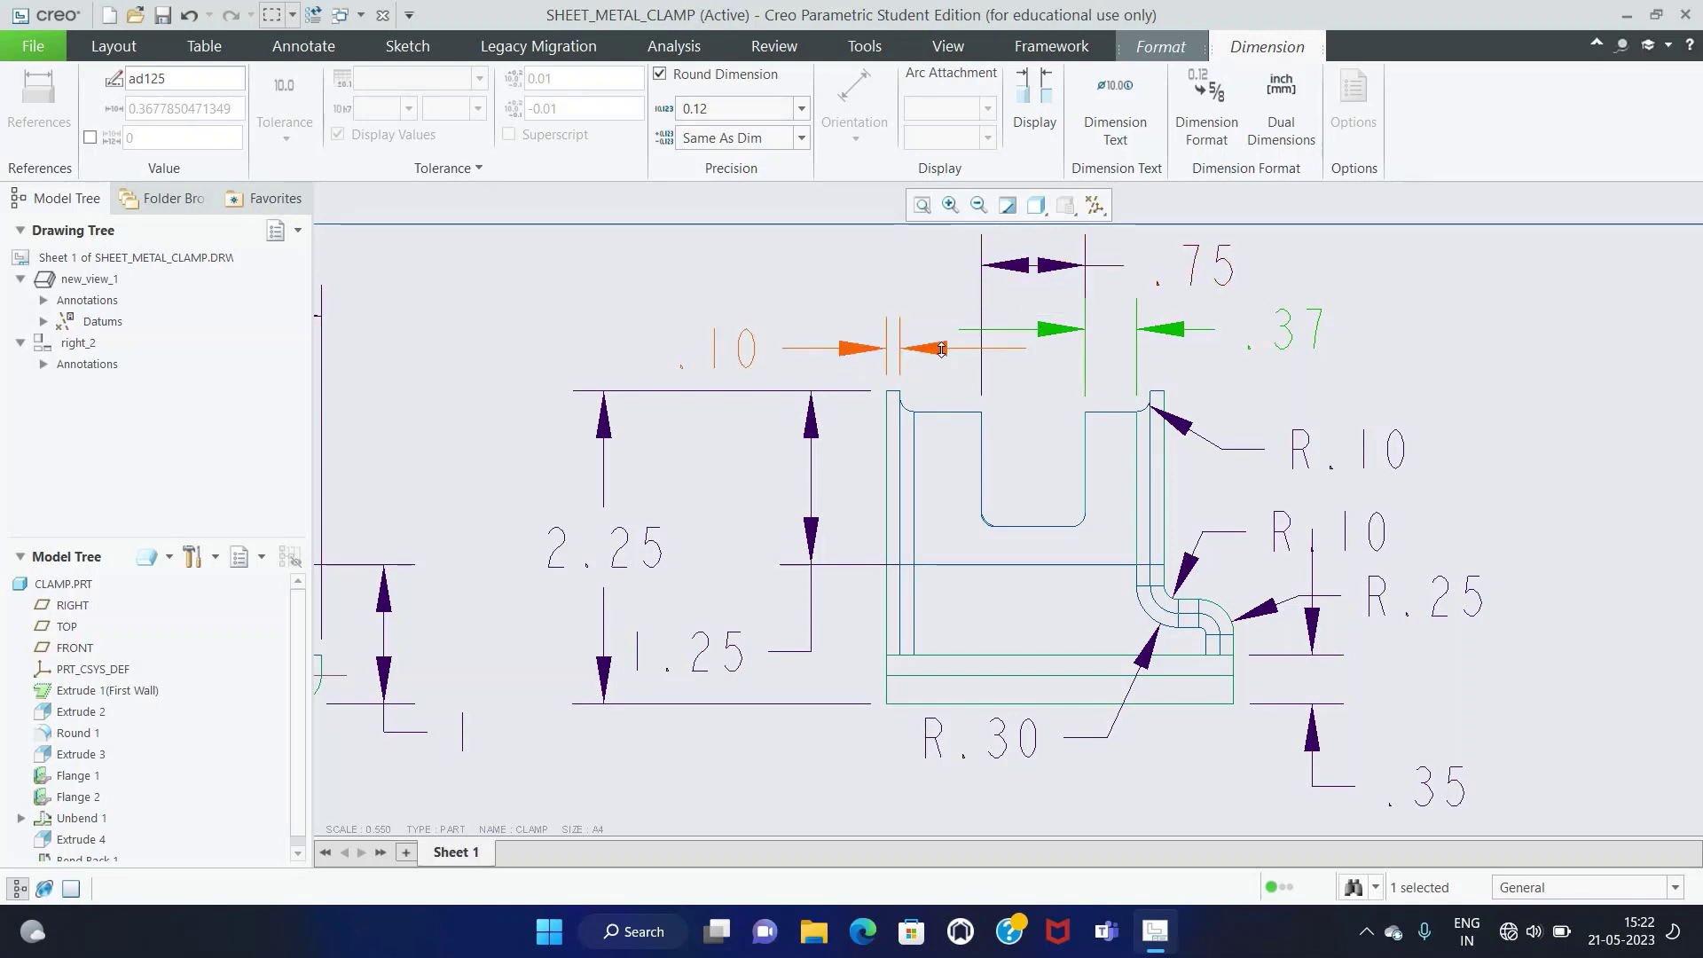
Step: Raise the .10 dimension to the top row and lower the .75 dimension
left_click(909, 353)
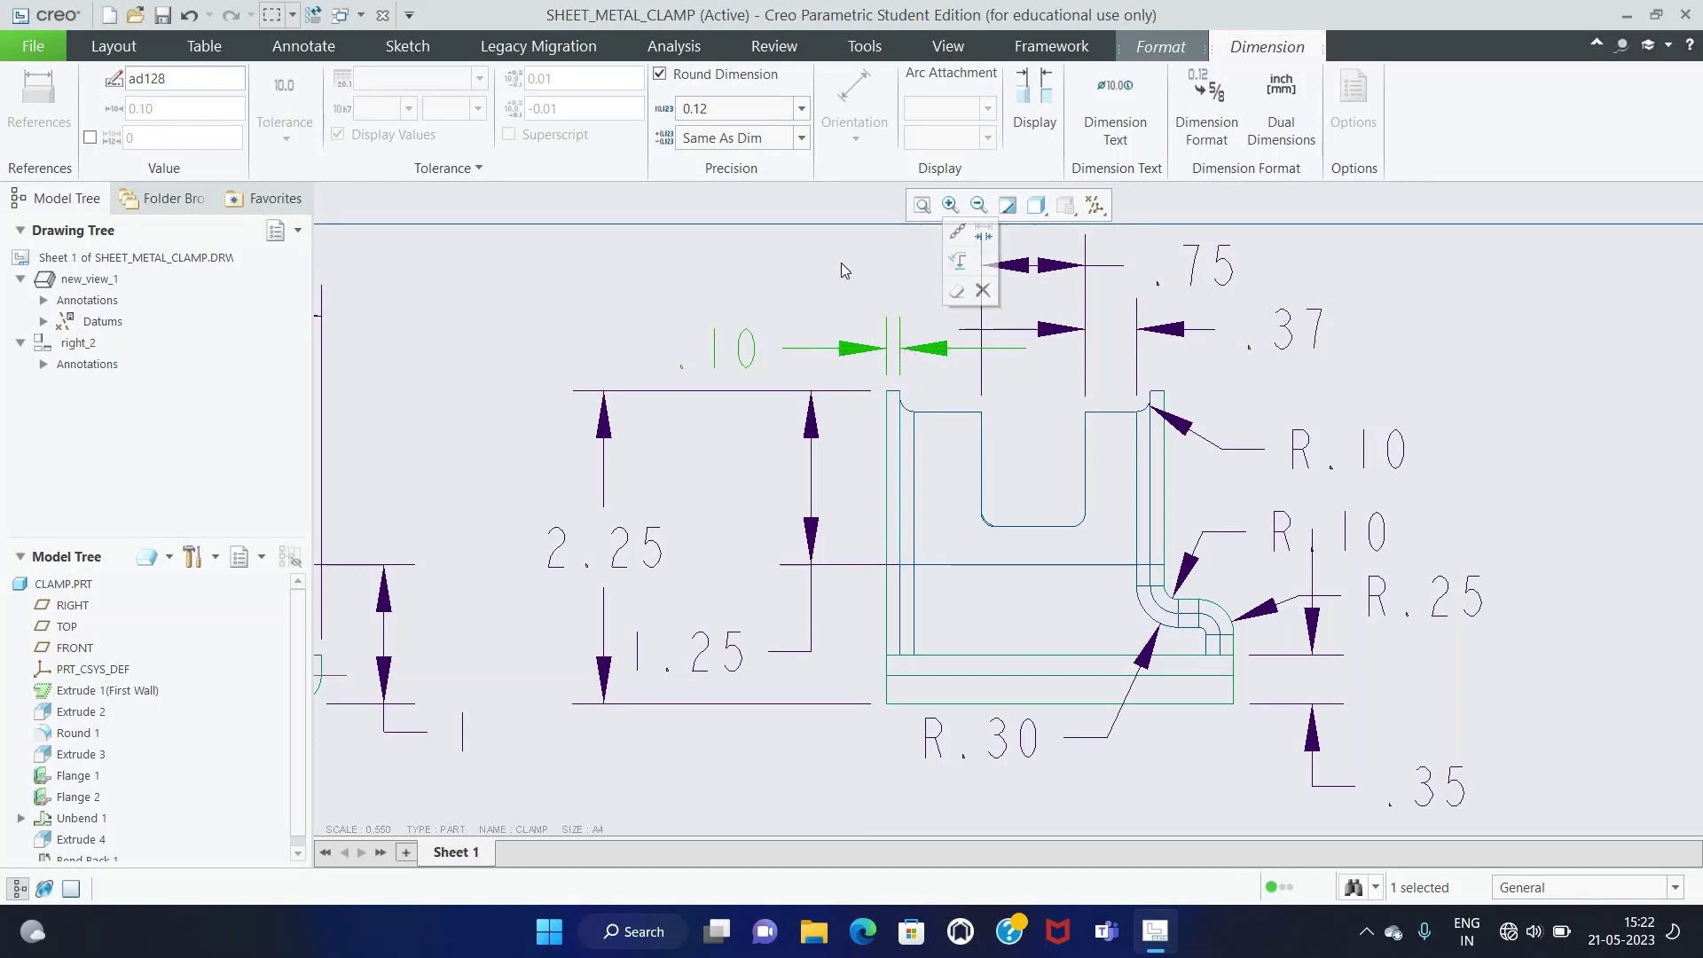
left_click_drag(858, 349, 852, 272)
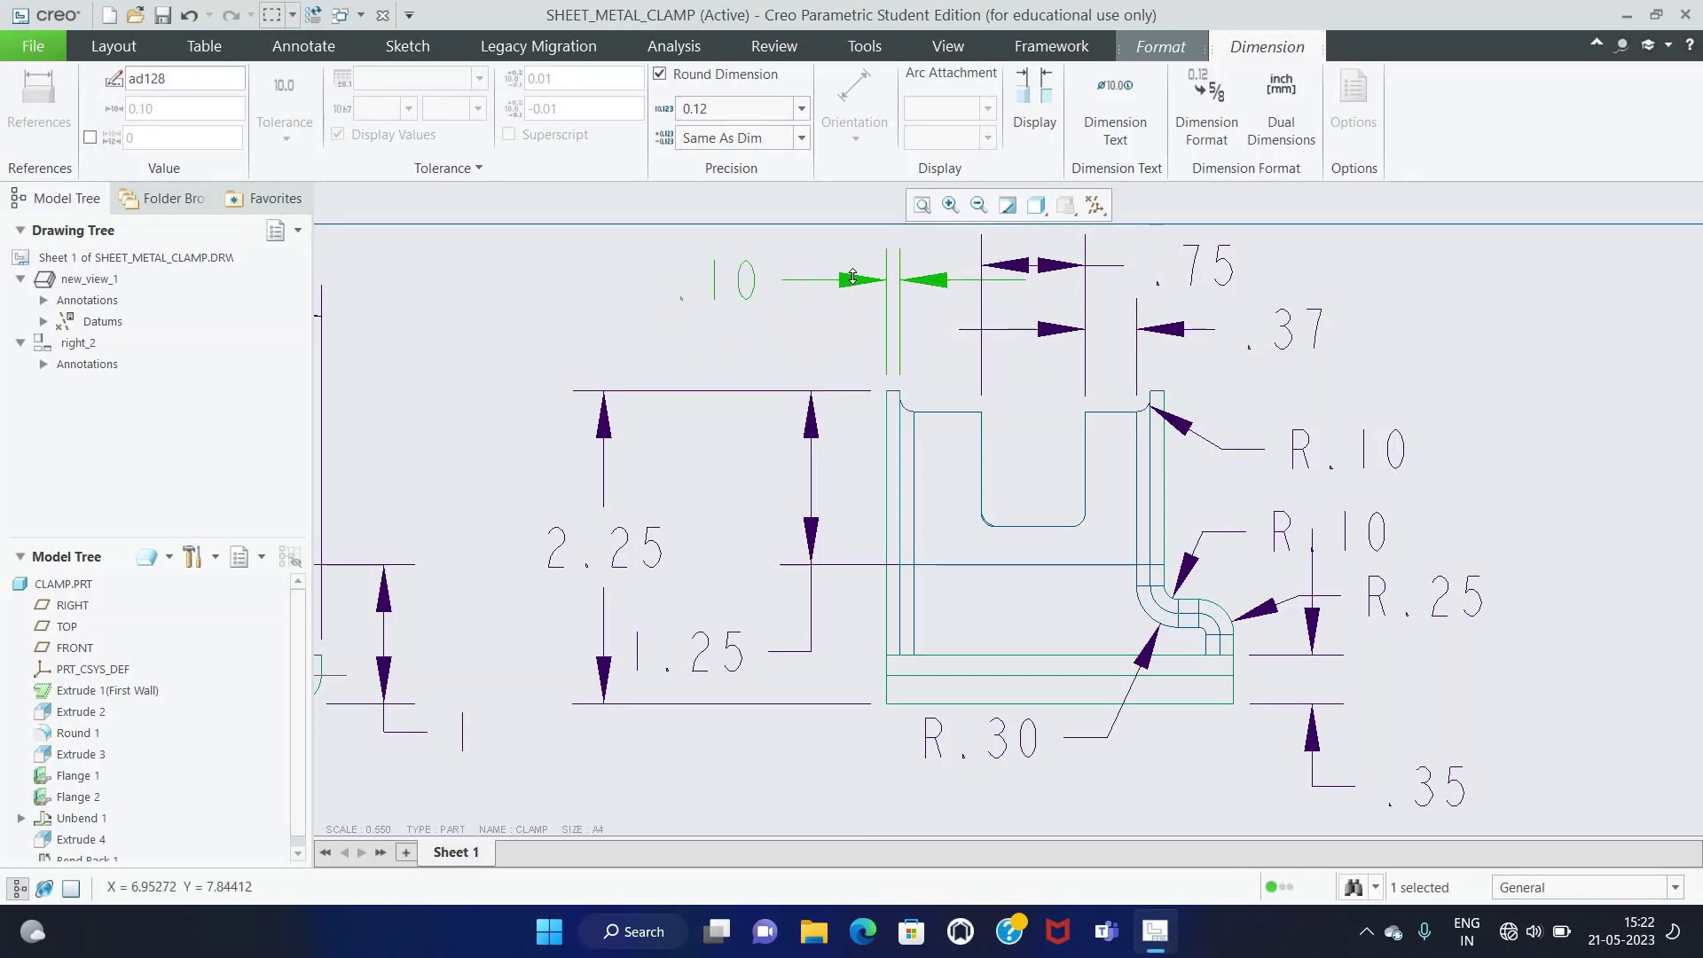
left_click(1047, 264)
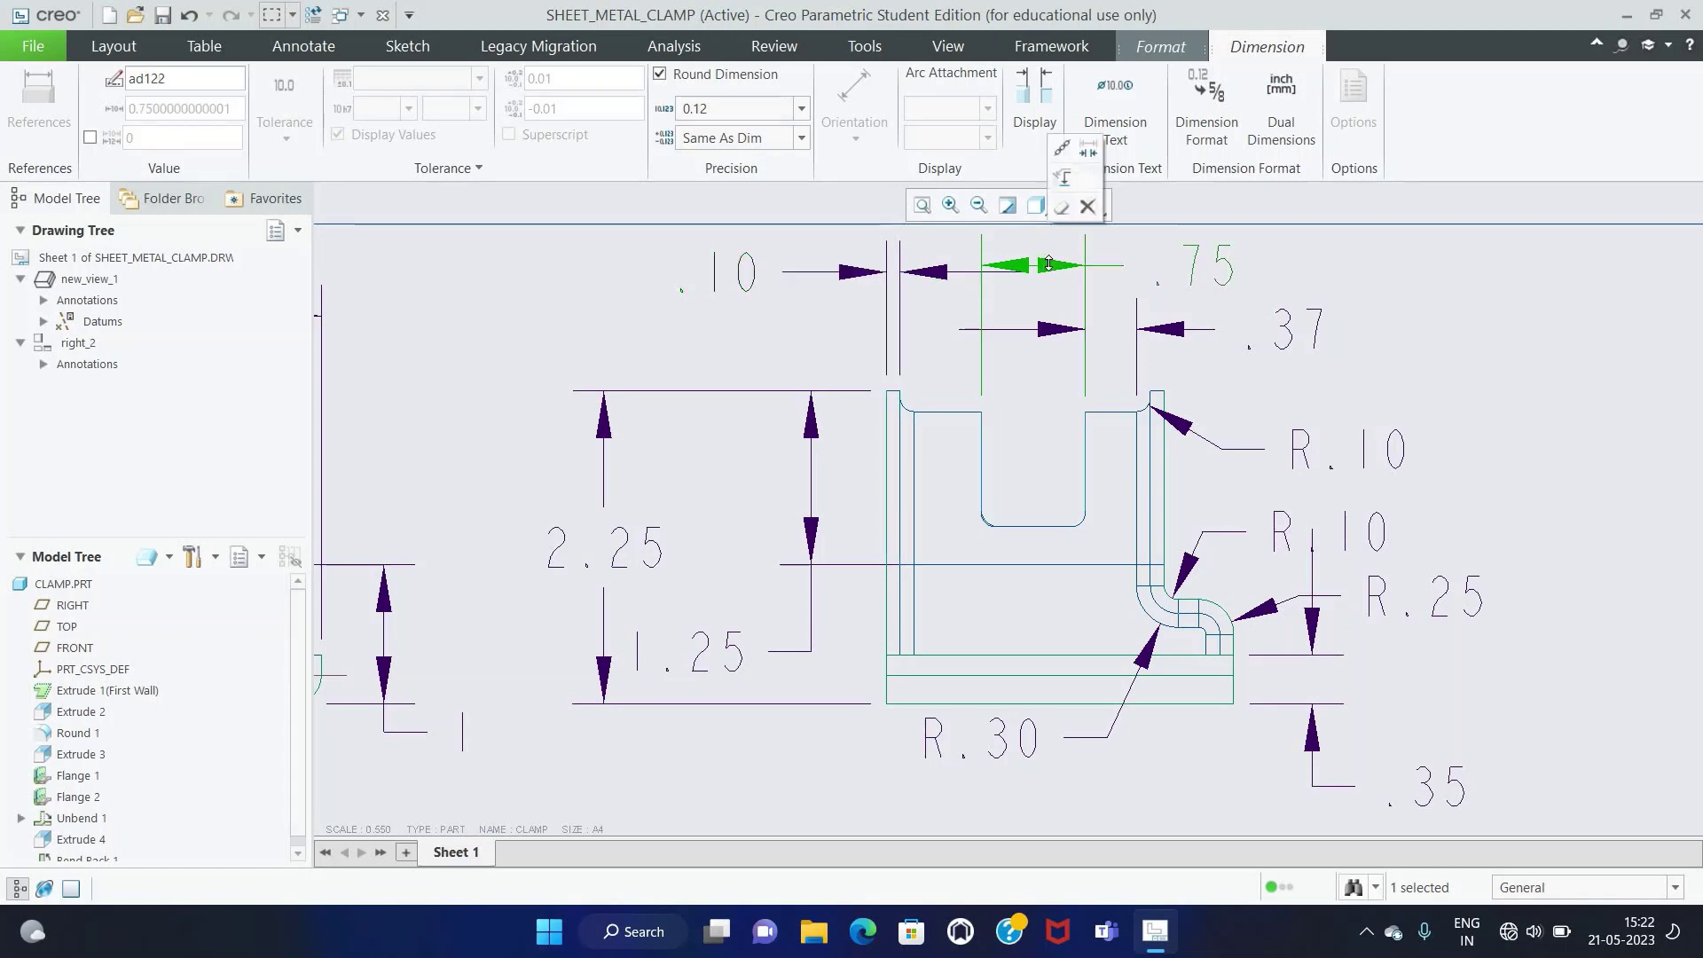
mouse_move(1047, 265)
left_mouse_down()
mouse_move(1048, 365)
mouse_move(1052, 271)
left_mouse_up()
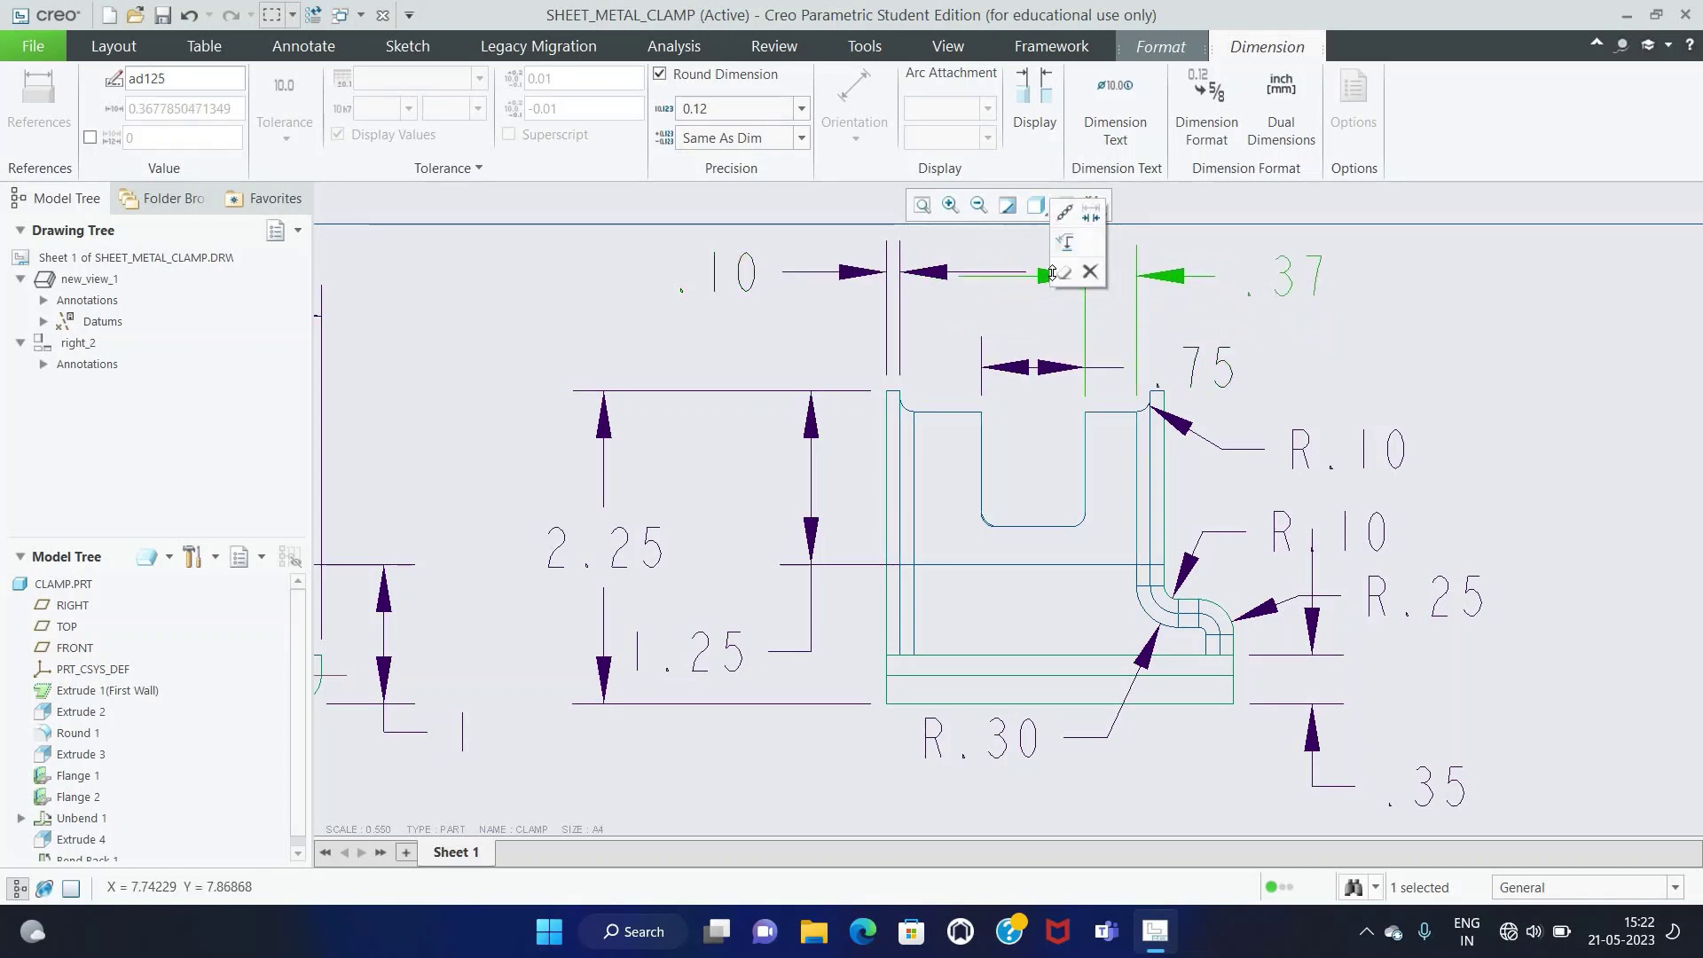
left_click(1044, 364)
left_click_drag(1044, 365, 1045, 351)
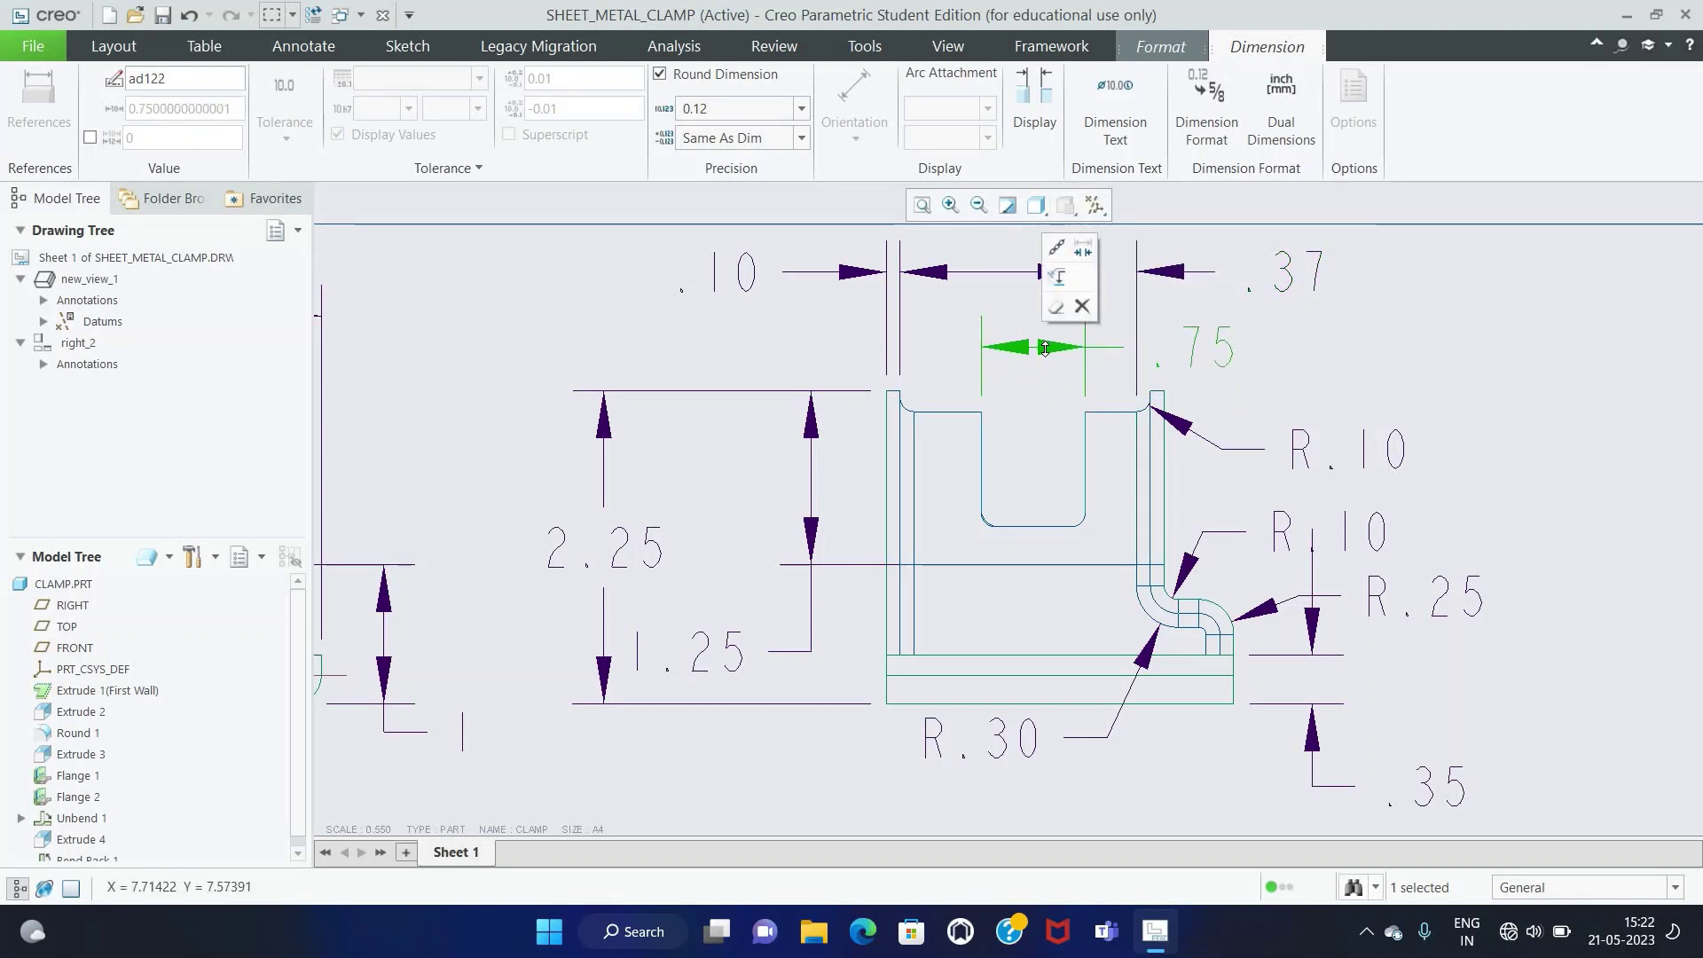
left_click(1338, 344)
Step: Flip the .75 dimension's arrows outside, then back inside
left_click(1095, 306)
left_click(1109, 243)
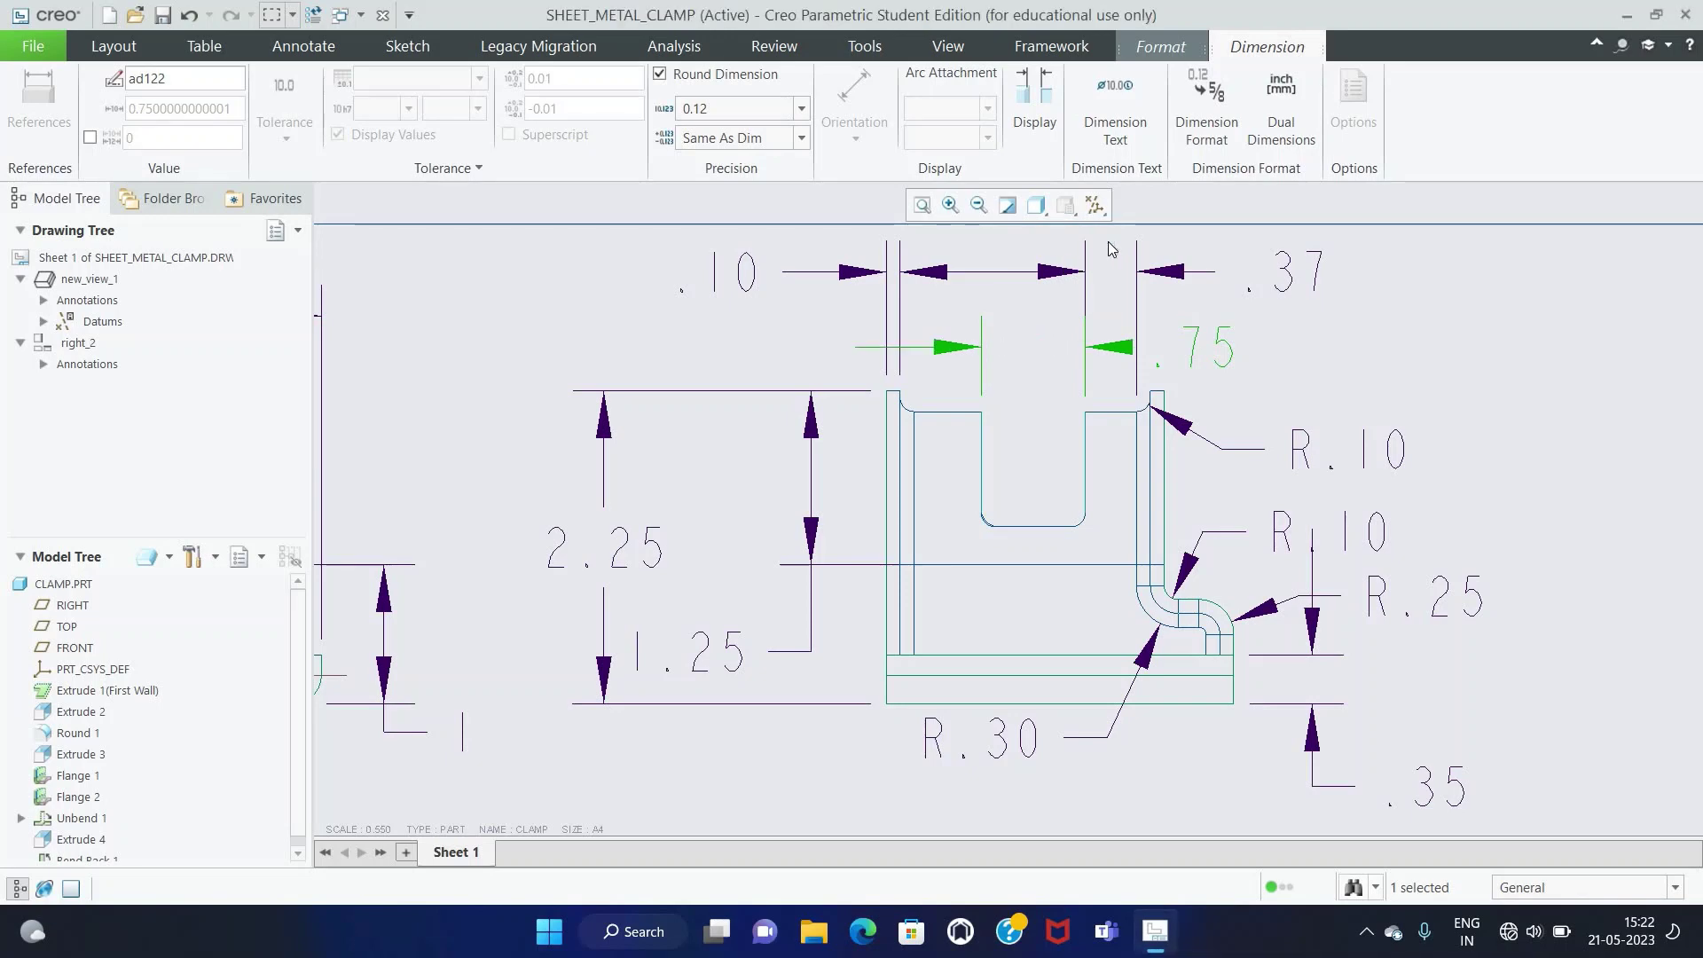
left_click(987, 365)
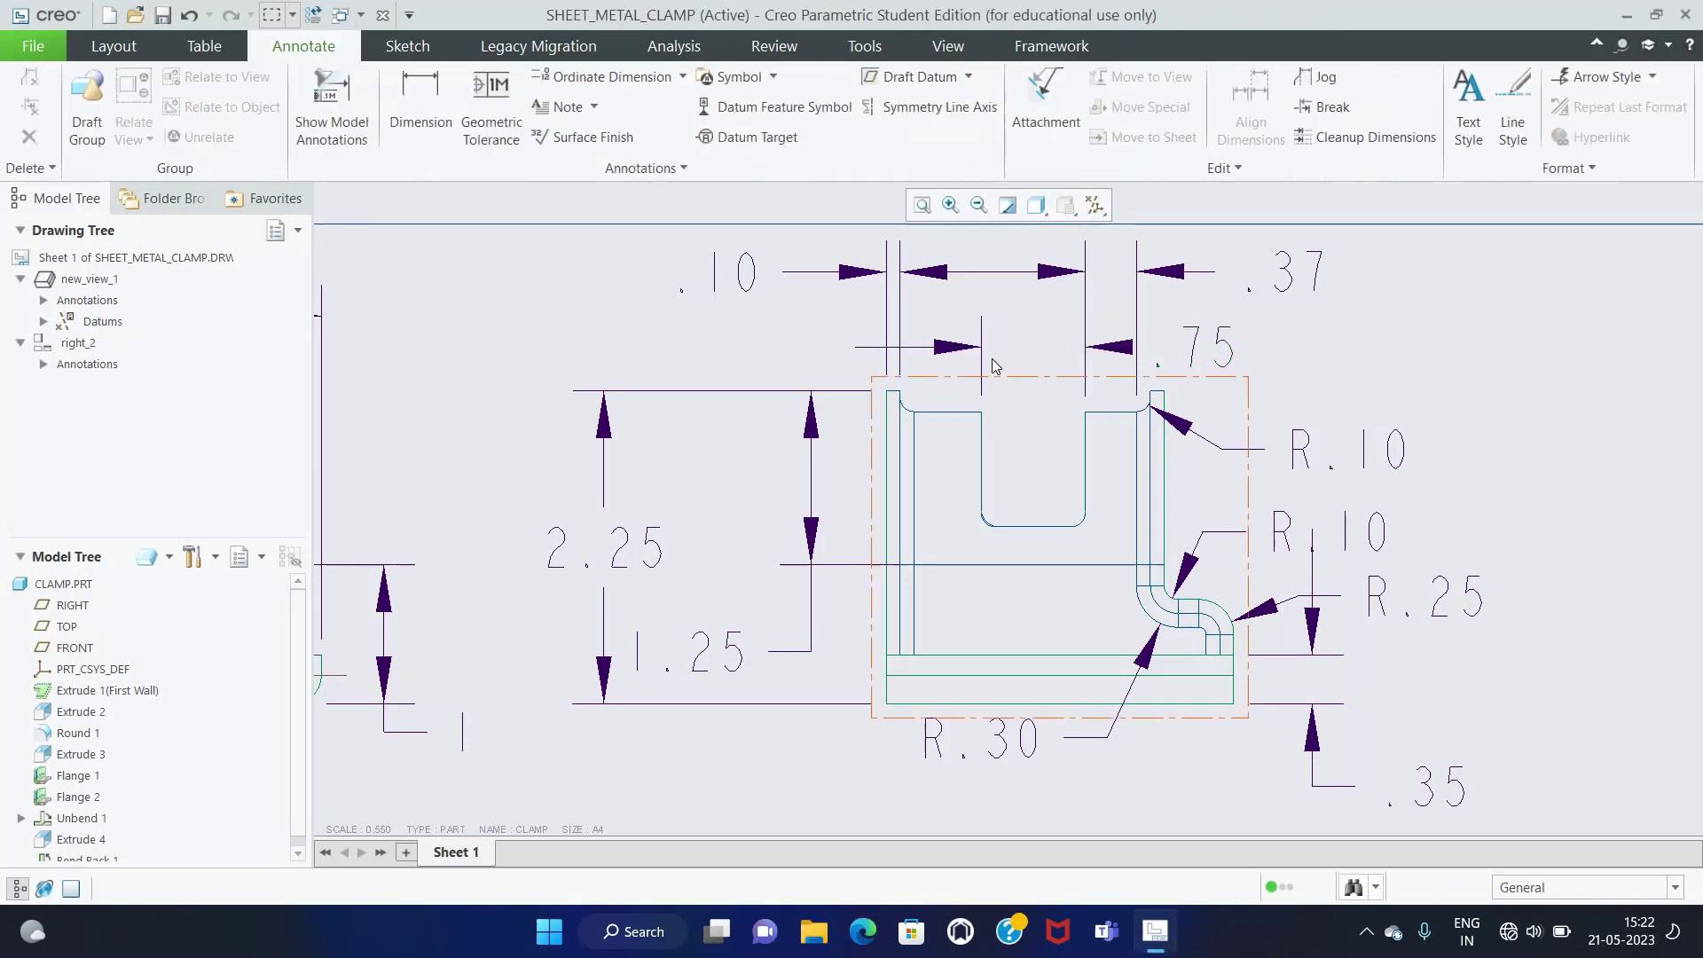
left_click(1008, 316)
left_click(1096, 333)
left_click(1311, 364)
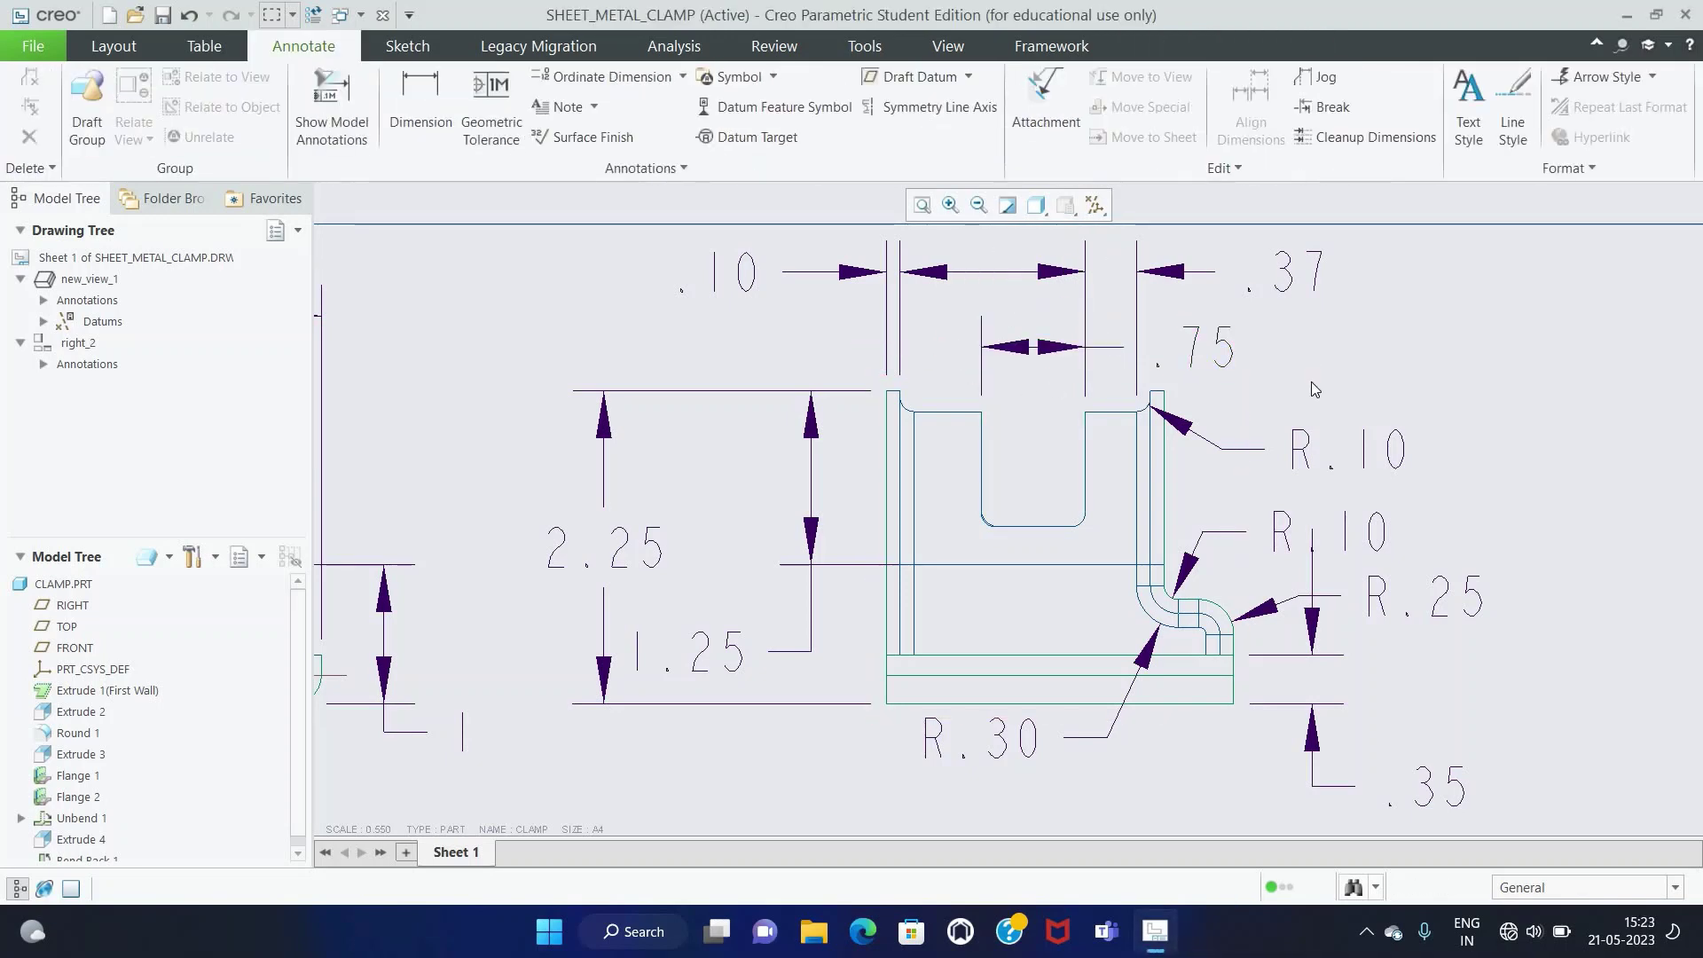
Step: Center the .75 value and flip its arrows outside the extension lines
left_click(1122, 346)
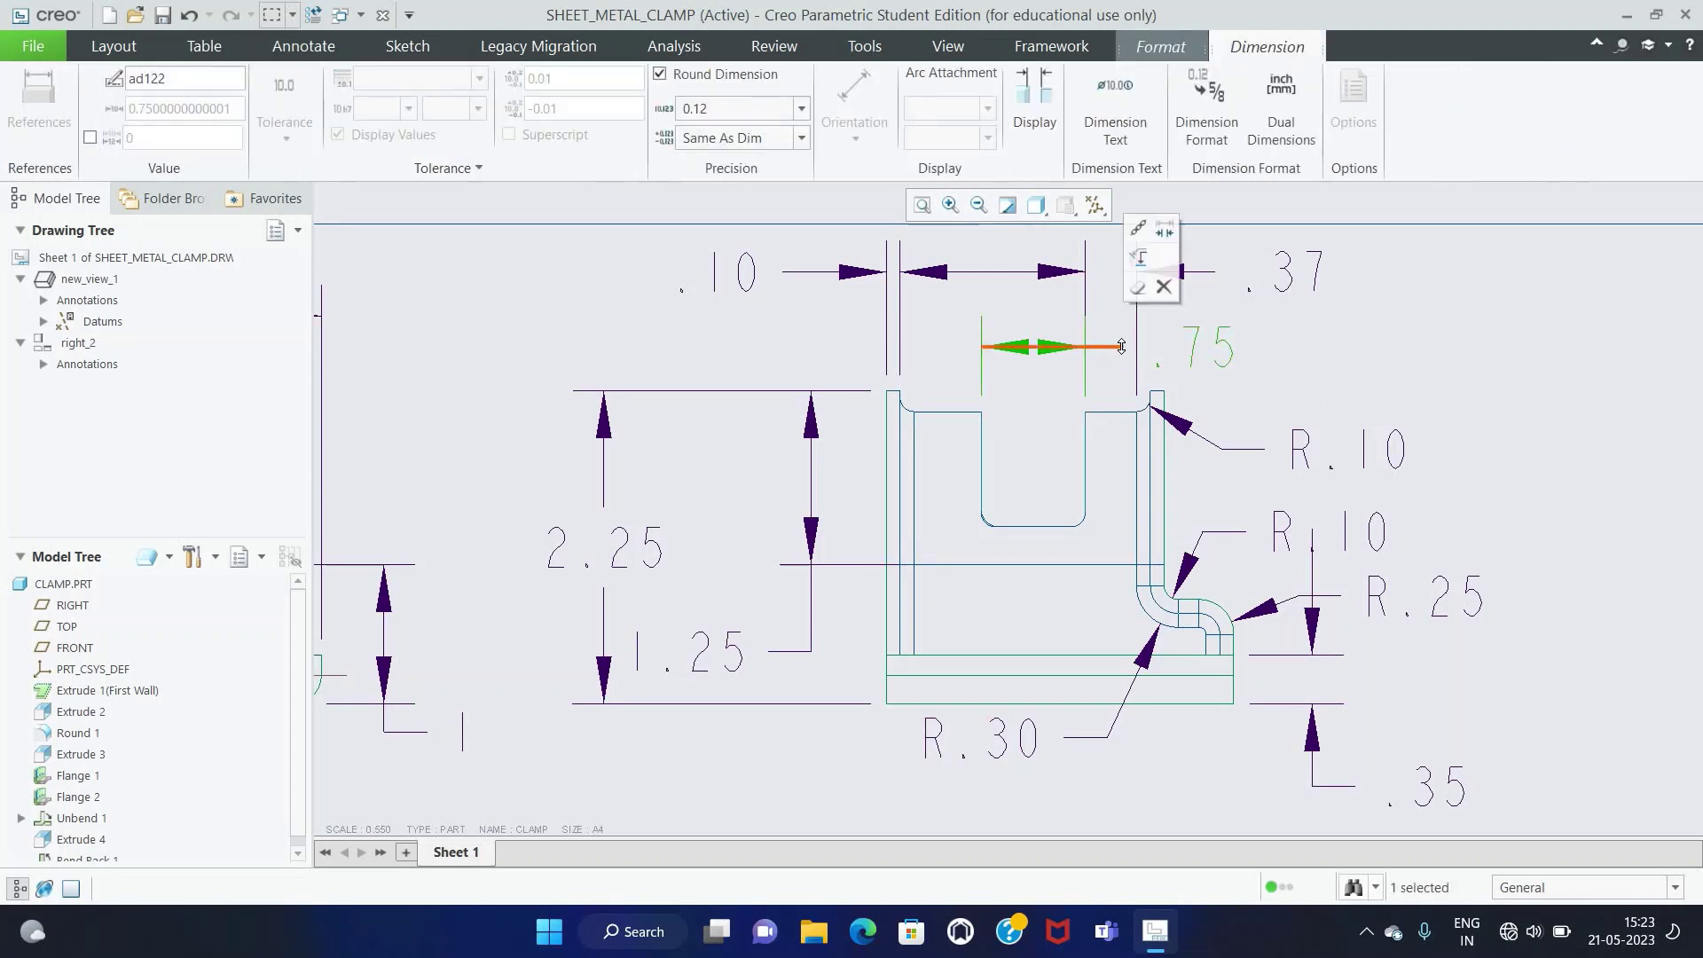
mouse_move(1132, 345)
left_mouse_down()
mouse_move(1172, 352)
mouse_move(1040, 356)
mouse_move(1083, 359)
left_mouse_up()
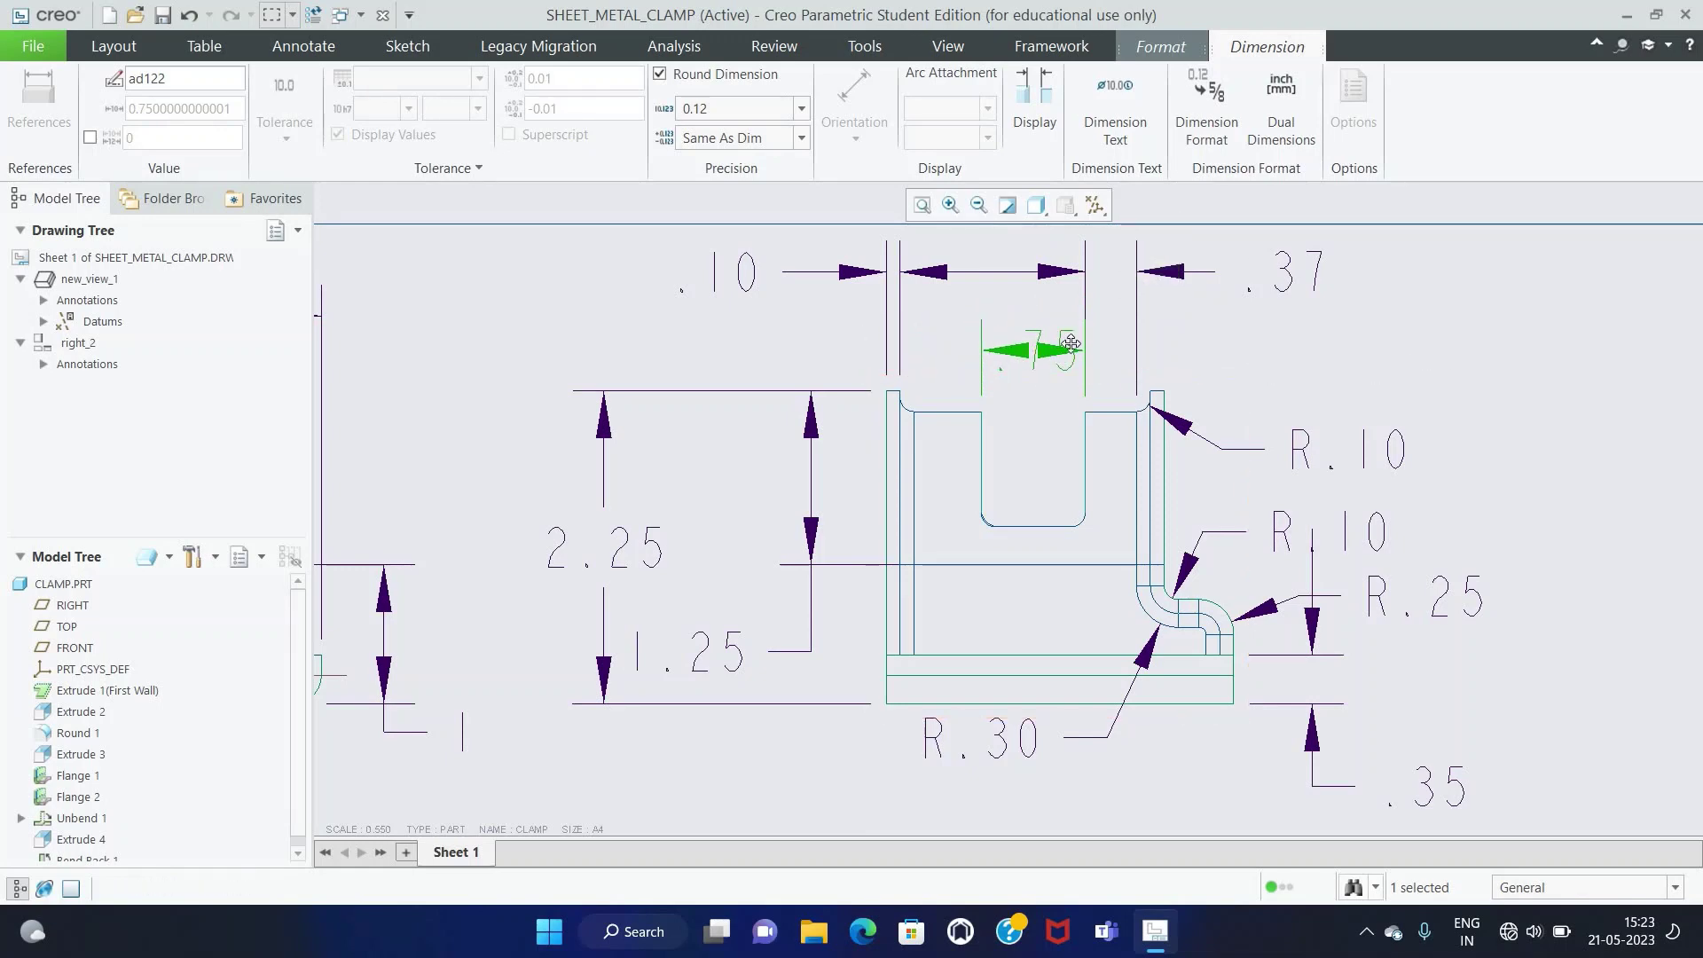
left_click(1064, 348)
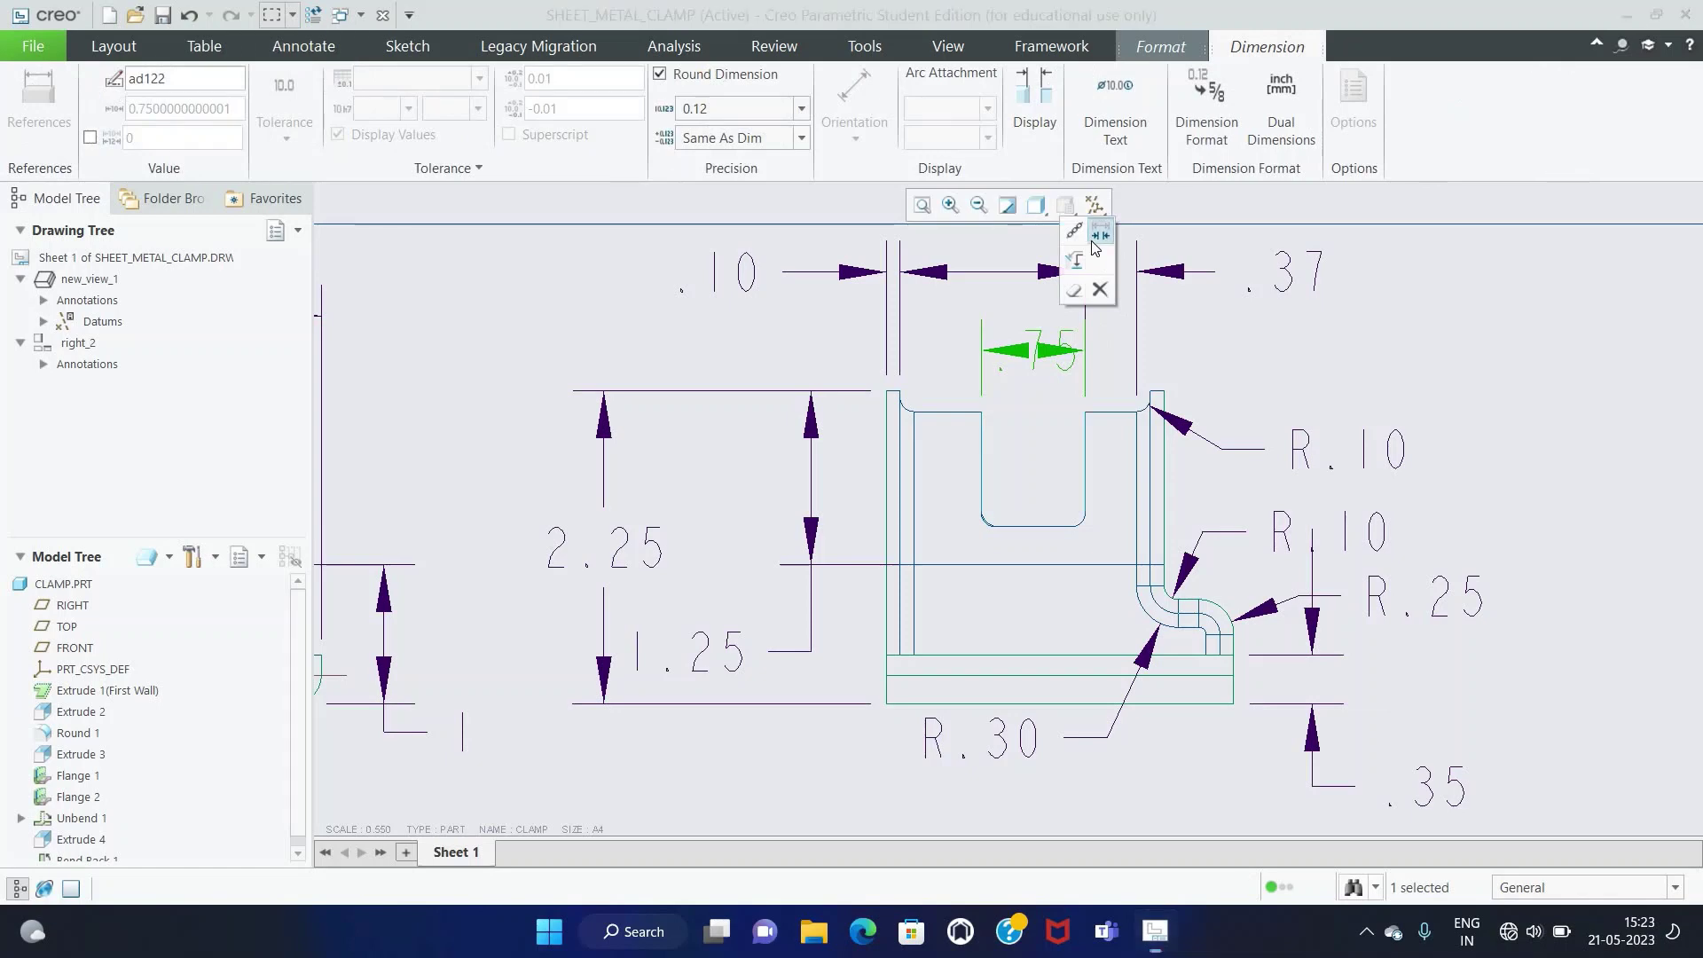
left_click(1101, 231)
left_click(1328, 327)
left_click(1057, 353)
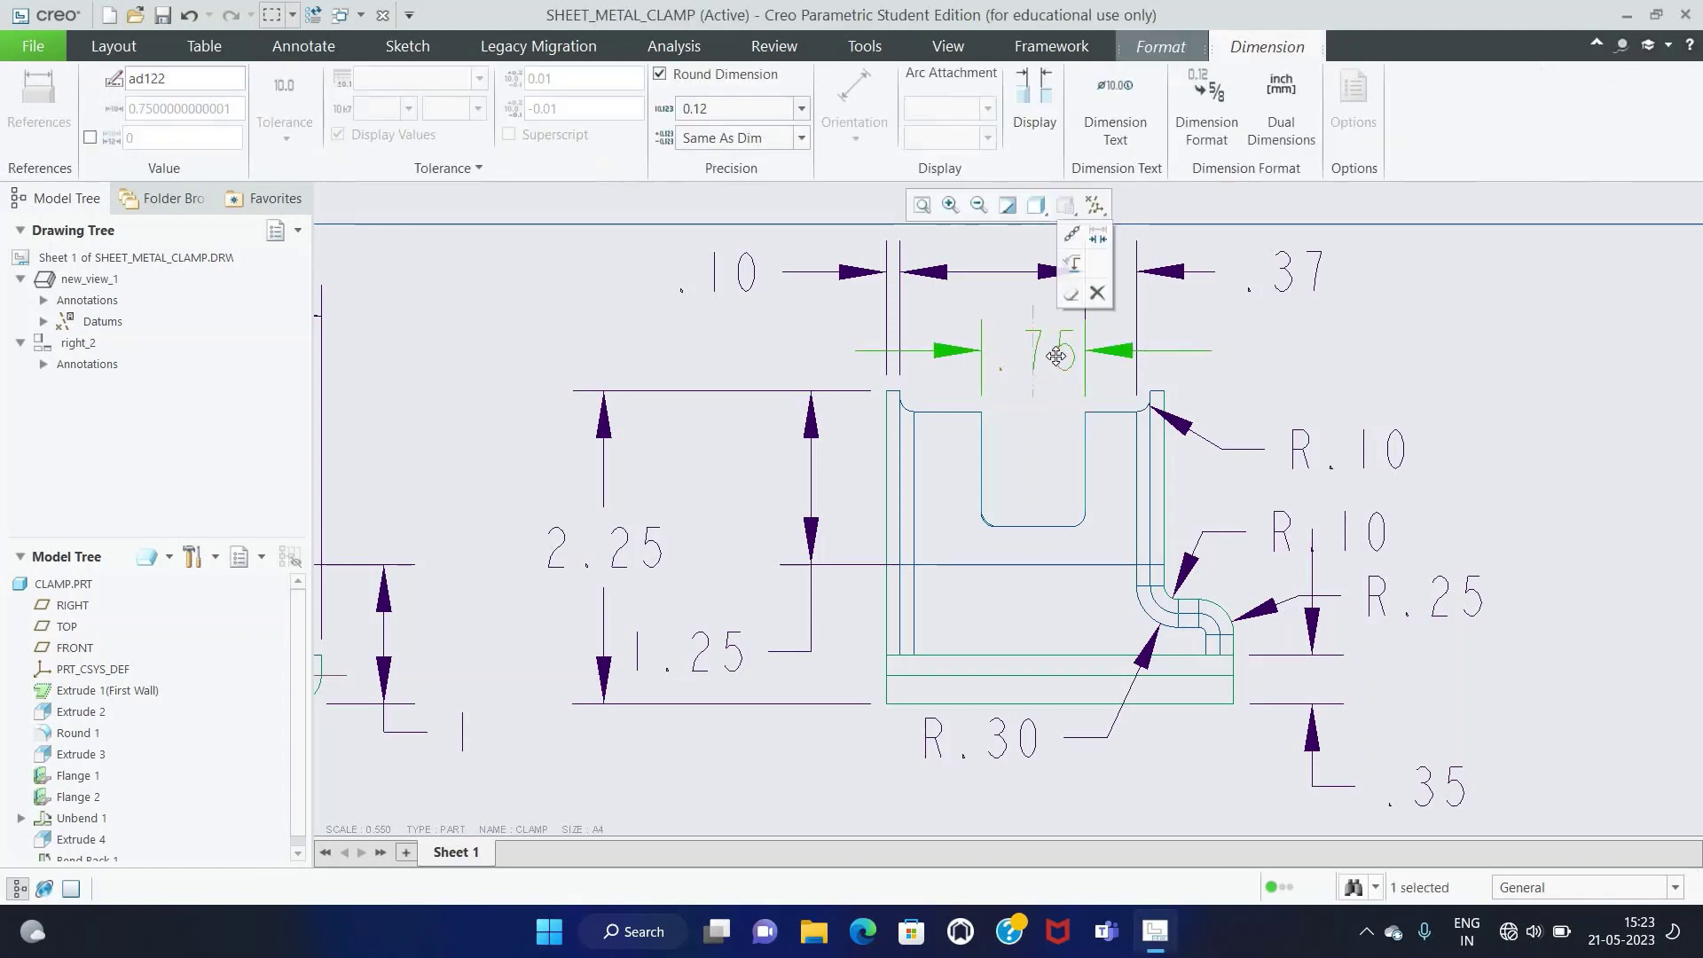
left_click(1504, 334)
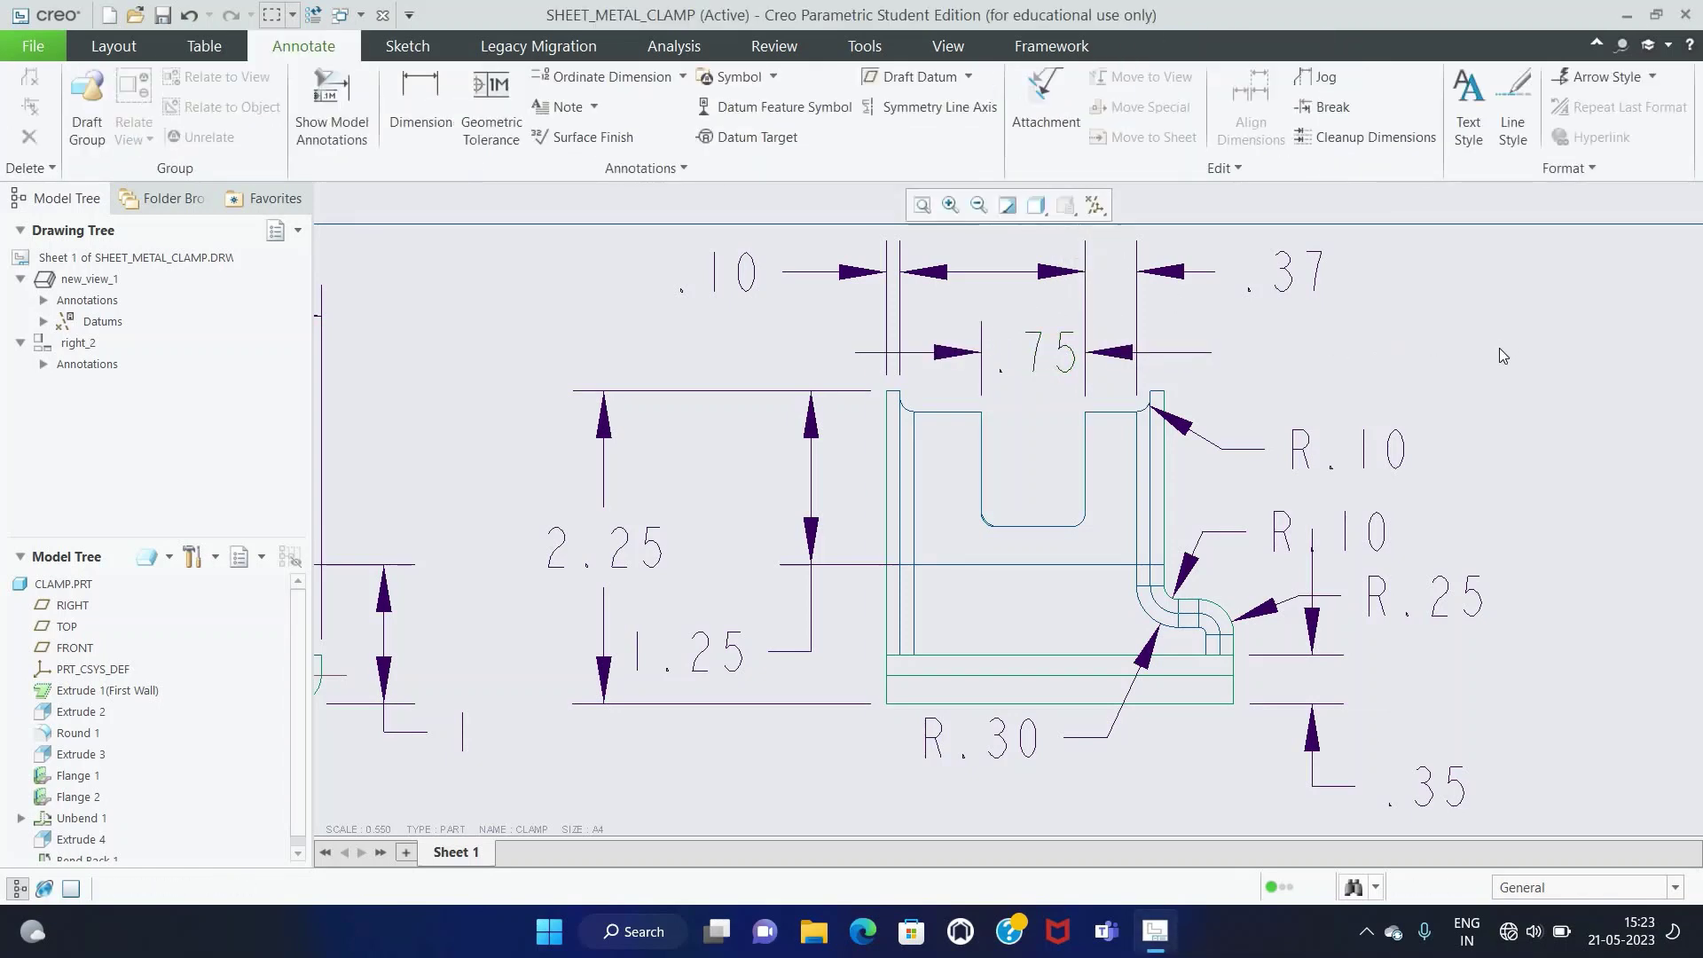
Step: Drag the two R.10 labels and the R.25 label apart in the right view so none overlap
scroll(1499, 347, "up", 1)
scroll(1587, 587, "down", 1)
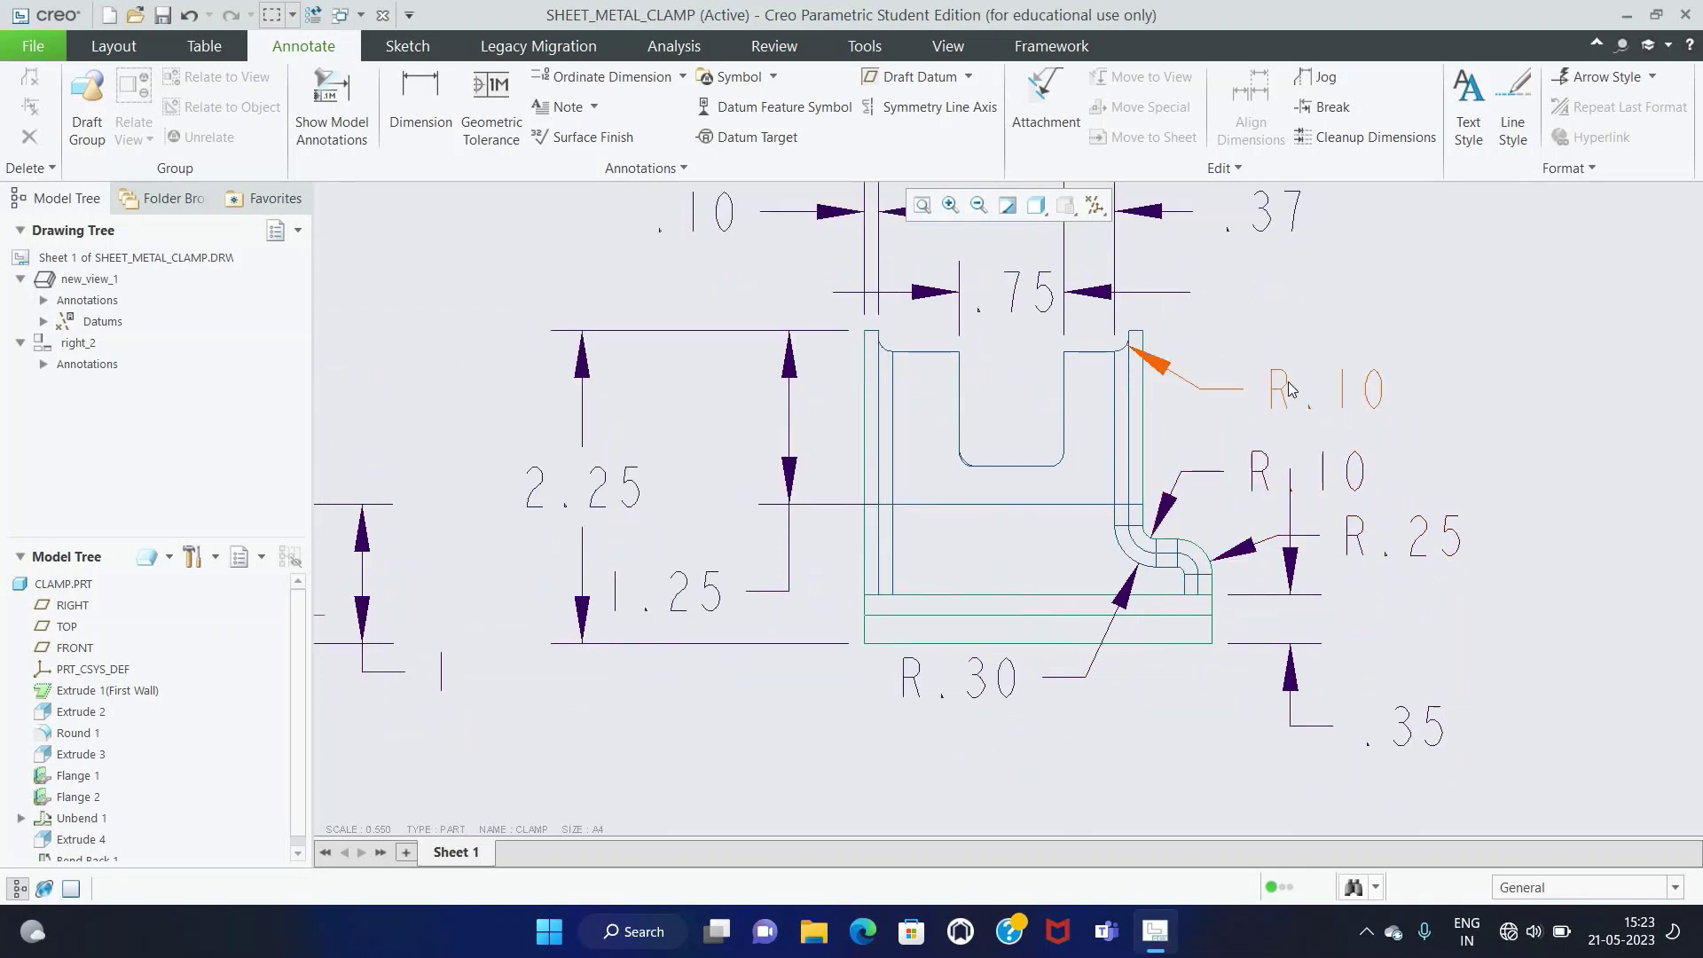
left_click_drag(1286, 399, 1266, 390)
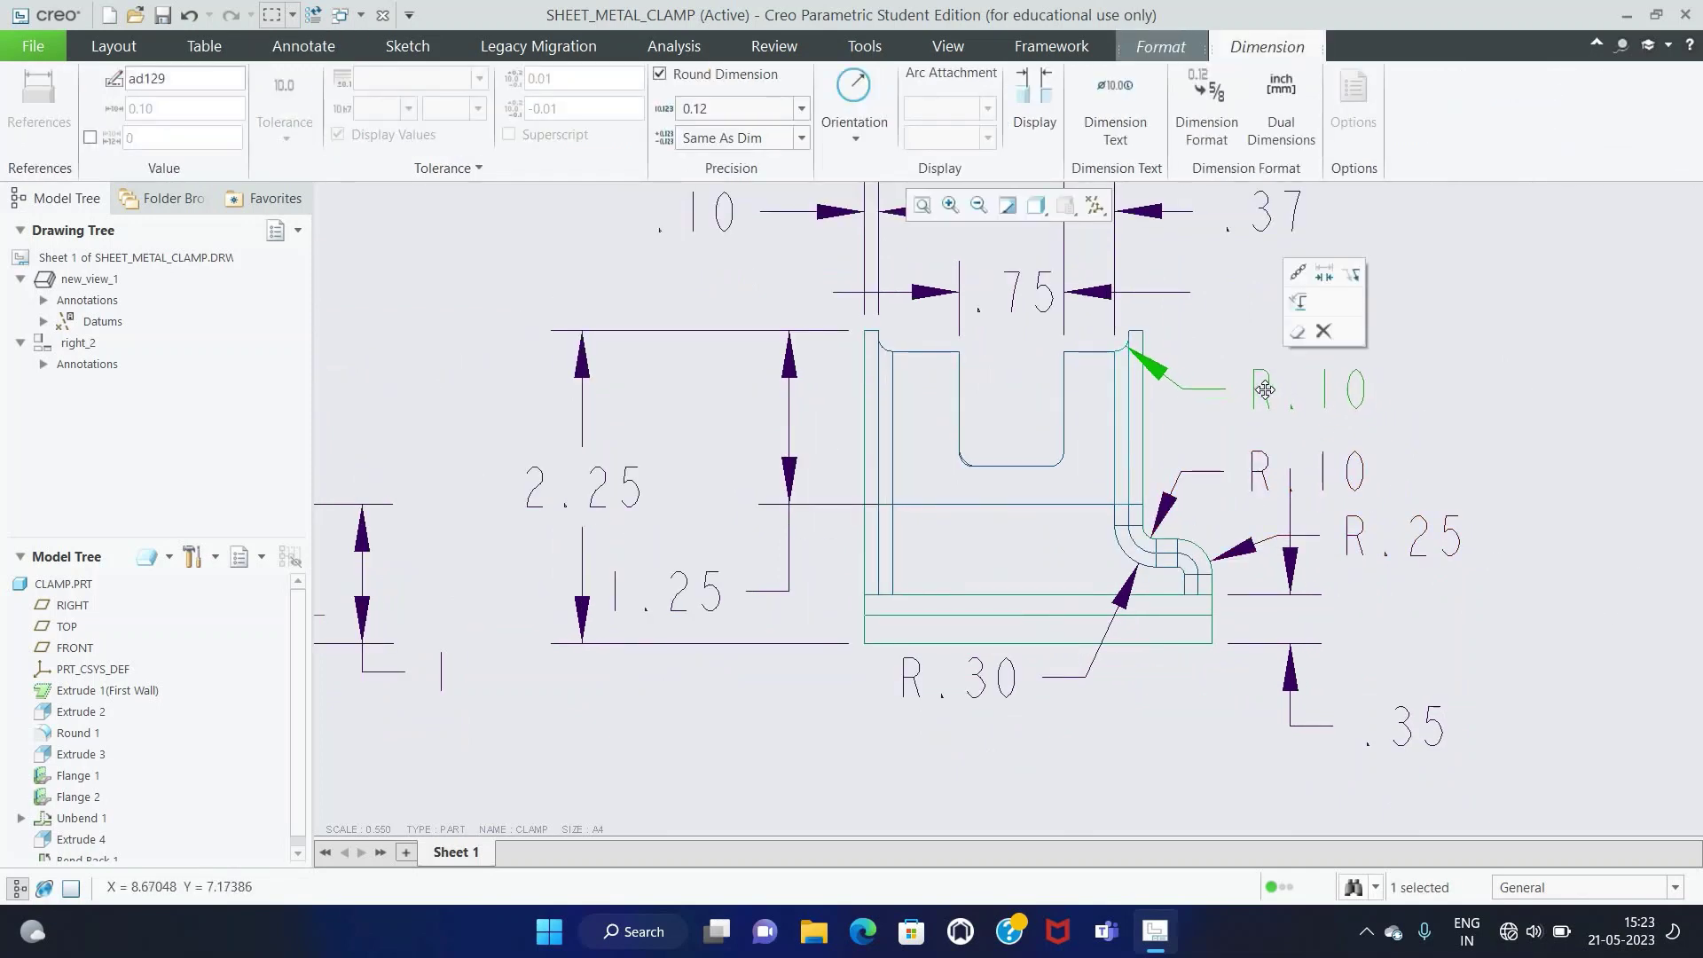
left_click_drag(1277, 470, 1320, 433)
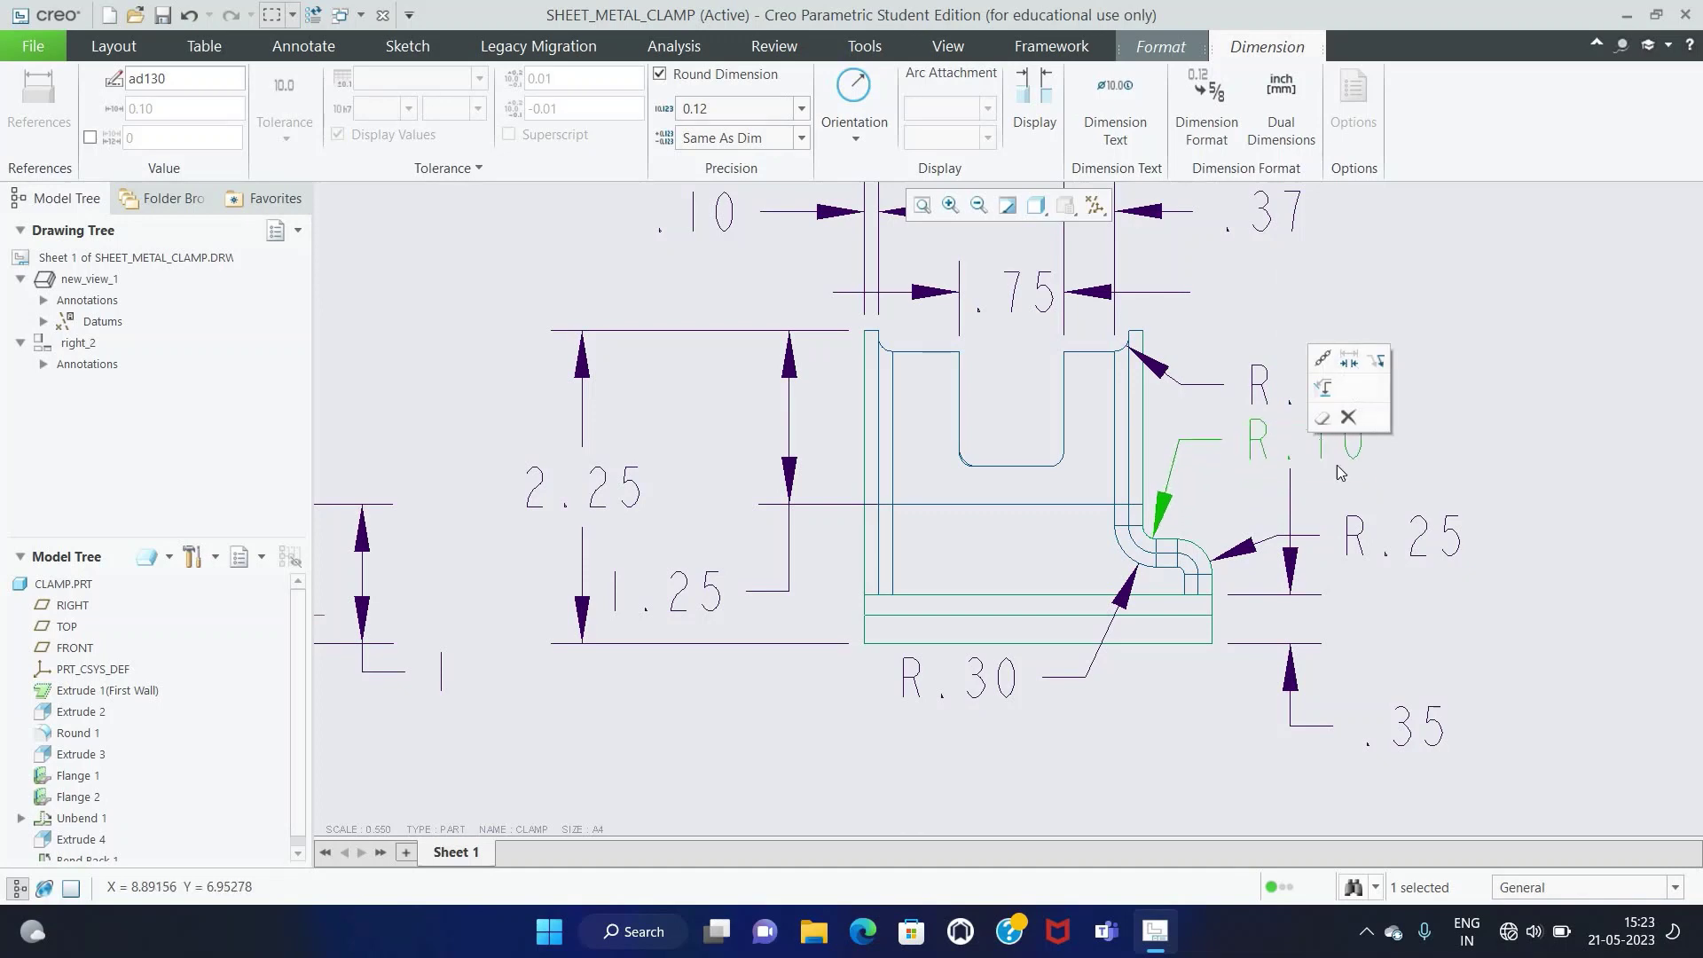
left_click(1385, 549)
left_click_drag(1381, 541, 1369, 497)
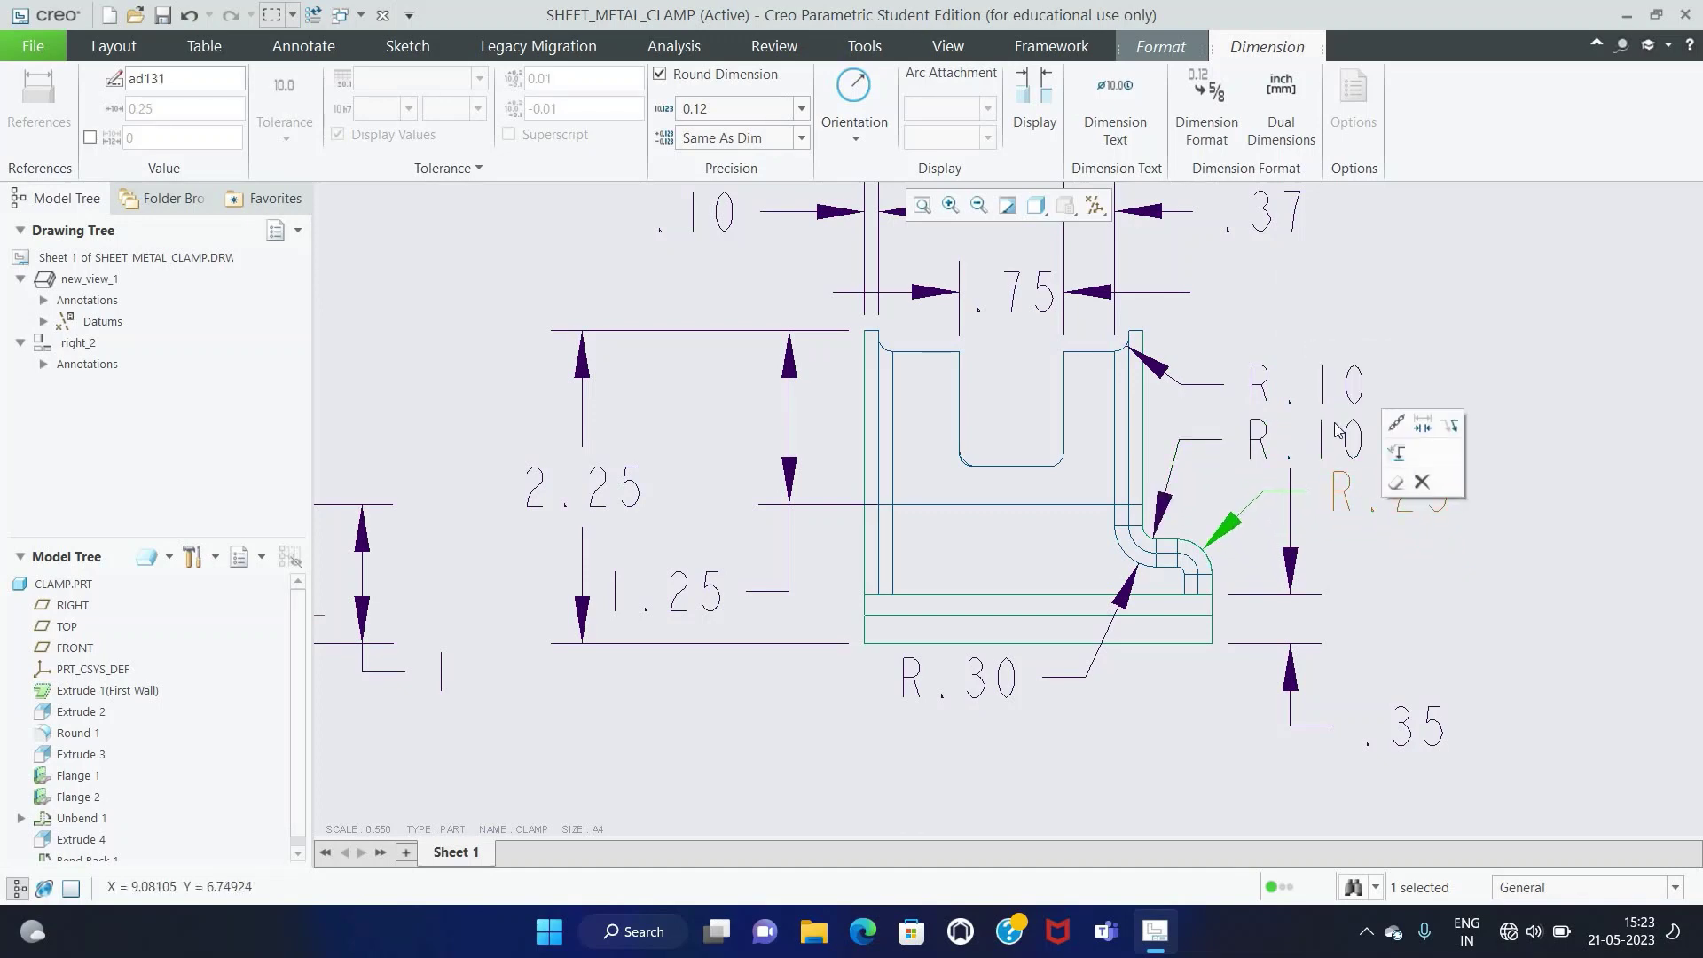
mouse_move(1330, 386)
left_mouse_down()
mouse_move(1397, 324)
mouse_move(1298, 367)
mouse_move(1343, 366)
left_mouse_up()
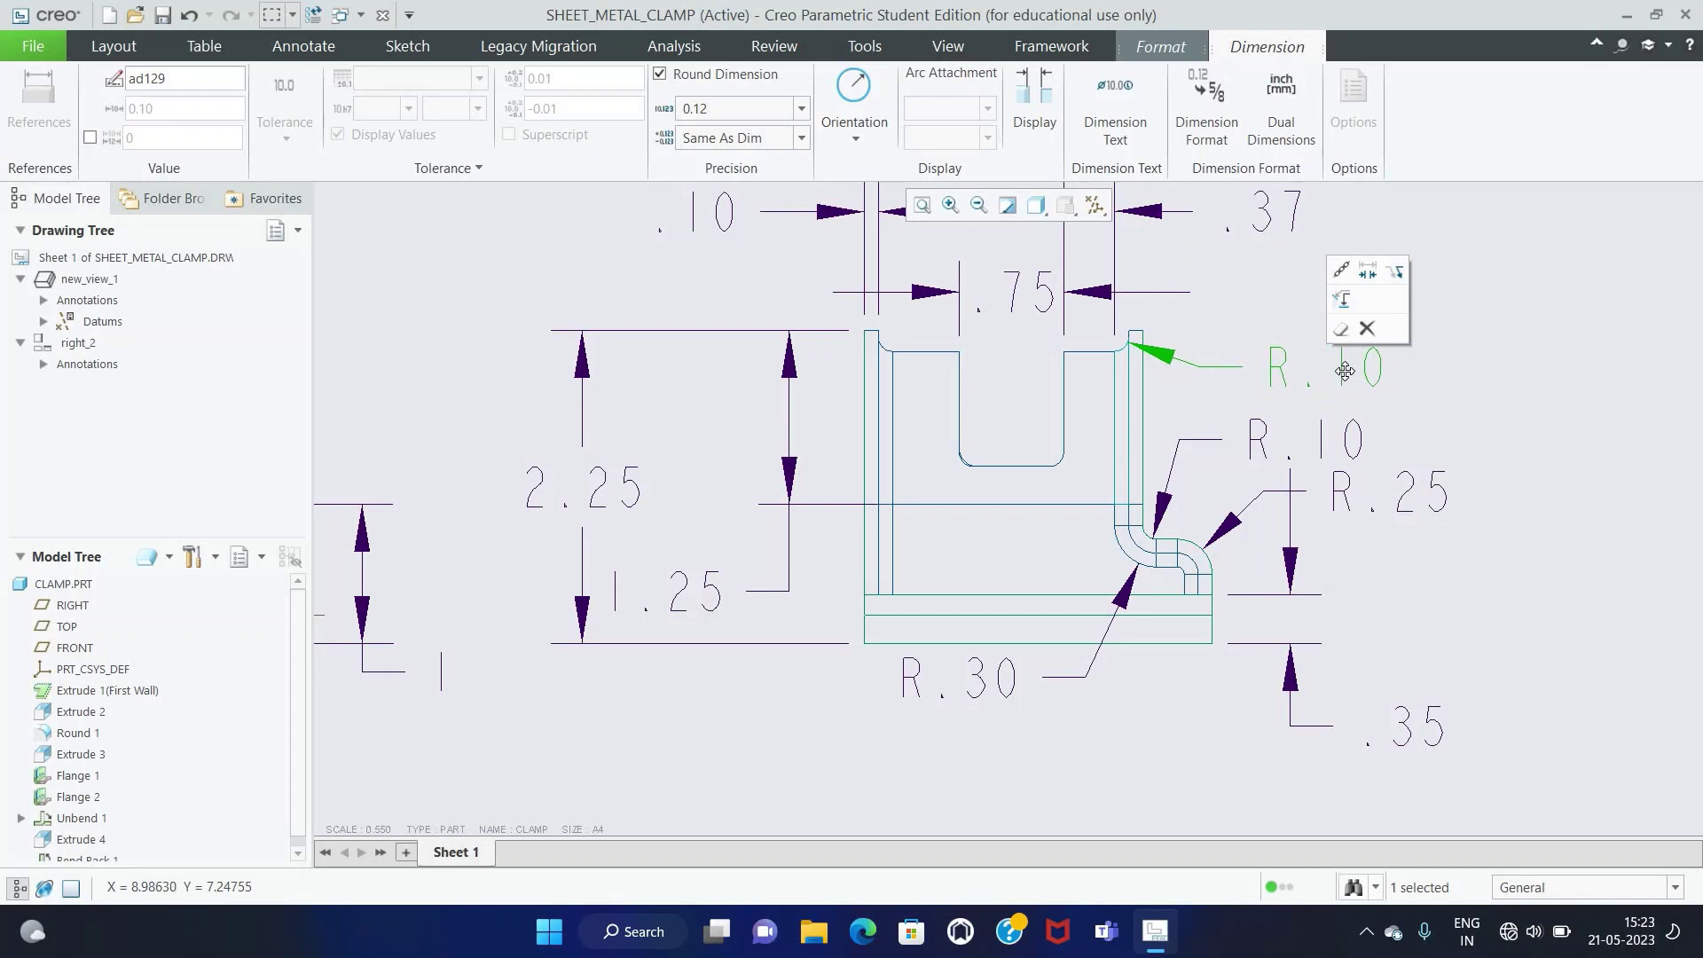
middle_click(1323, 435)
mouse_move(1323, 435)
left_mouse_down()
mouse_move(1459, 416)
mouse_move(1310, 420)
left_mouse_up()
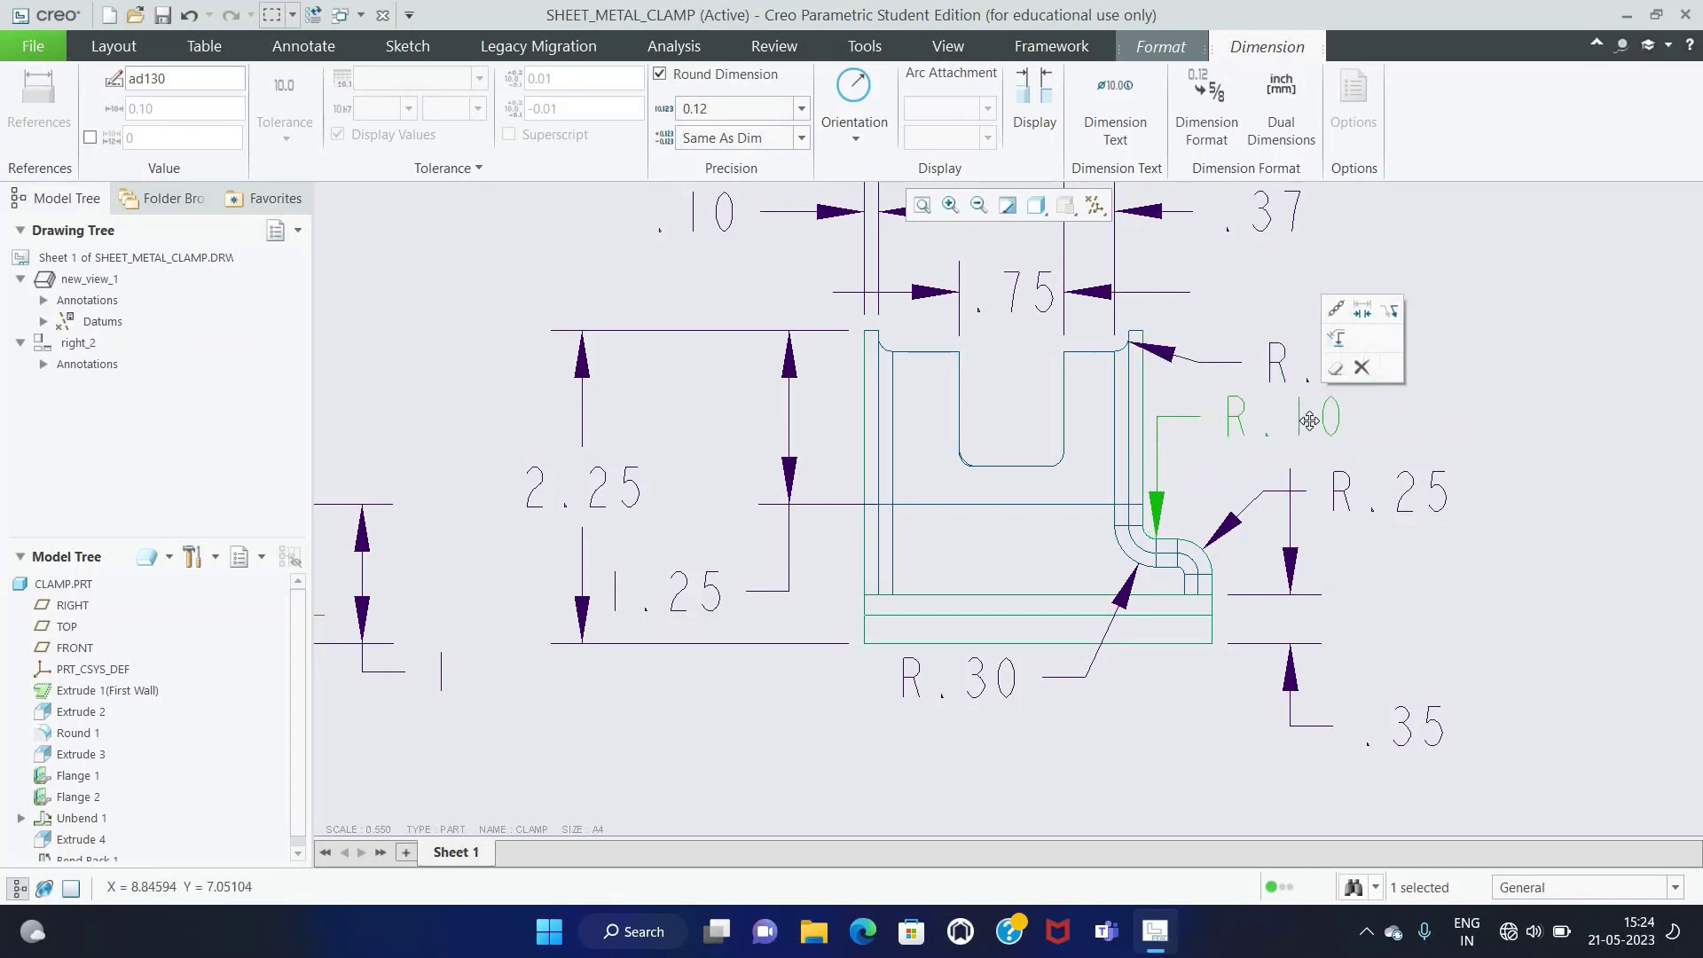
left_click_drag(1310, 420, 1363, 419)
left_click(1385, 508)
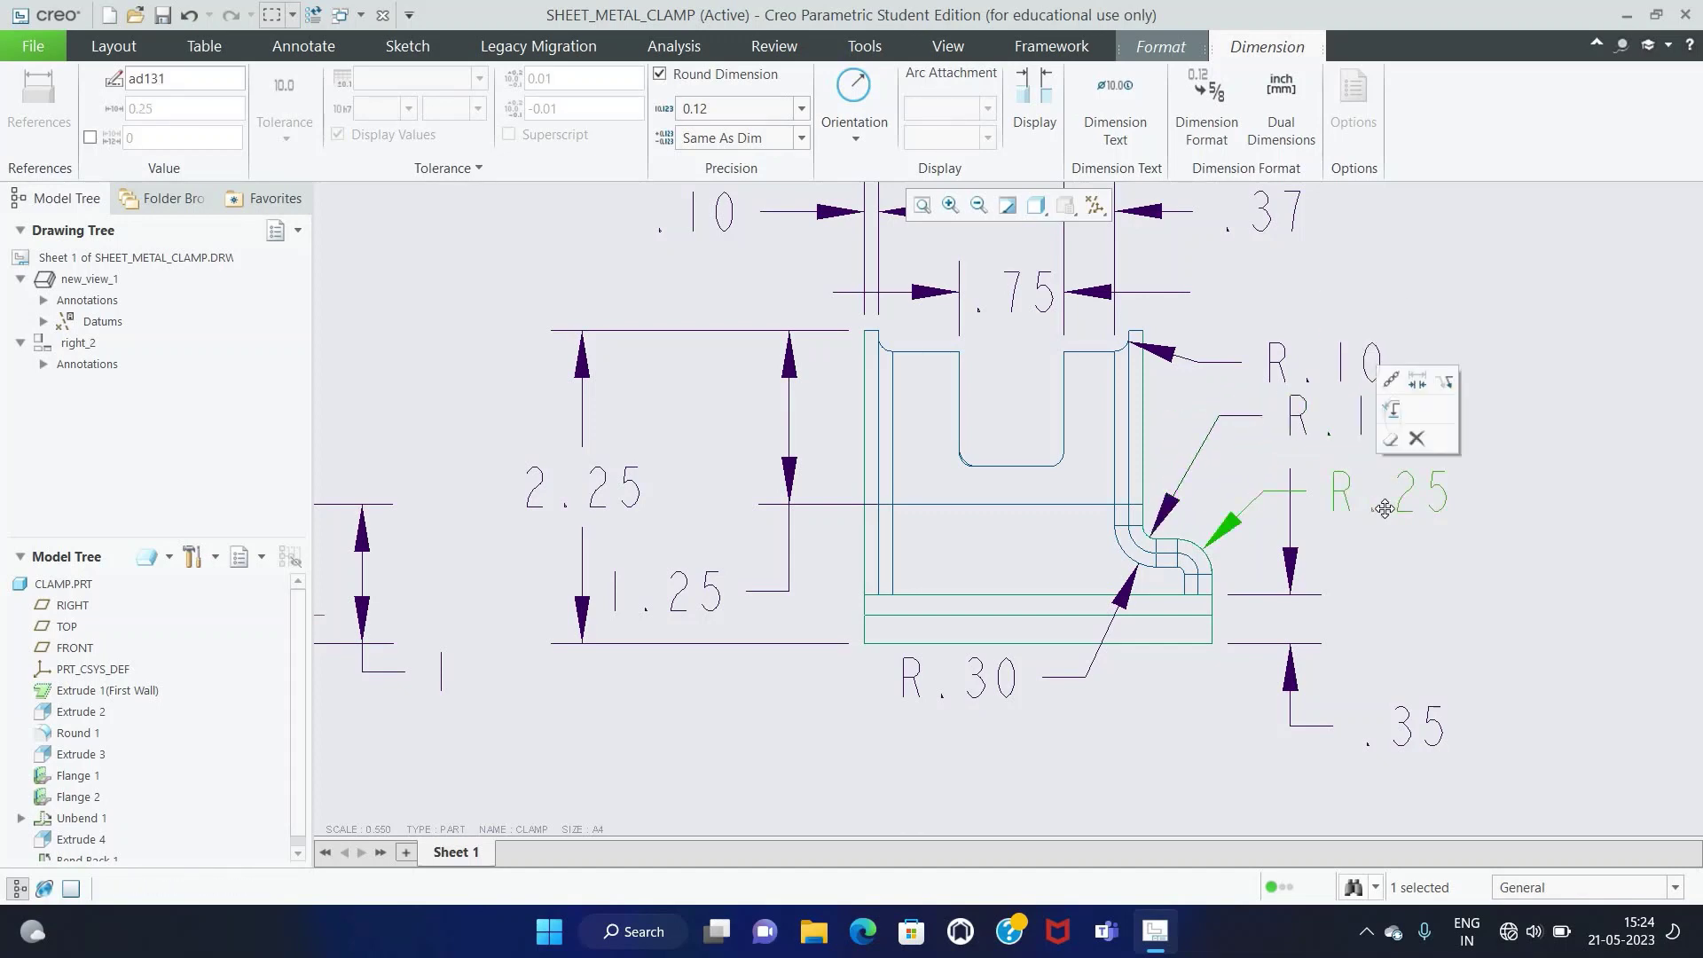
mouse_move(1385, 508)
left_mouse_down()
mouse_move(1416, 477)
mouse_move(1402, 479)
left_mouse_up()
Step: Flip the .35 thickness dimension arrows so they point from outside
left_click(1508, 550)
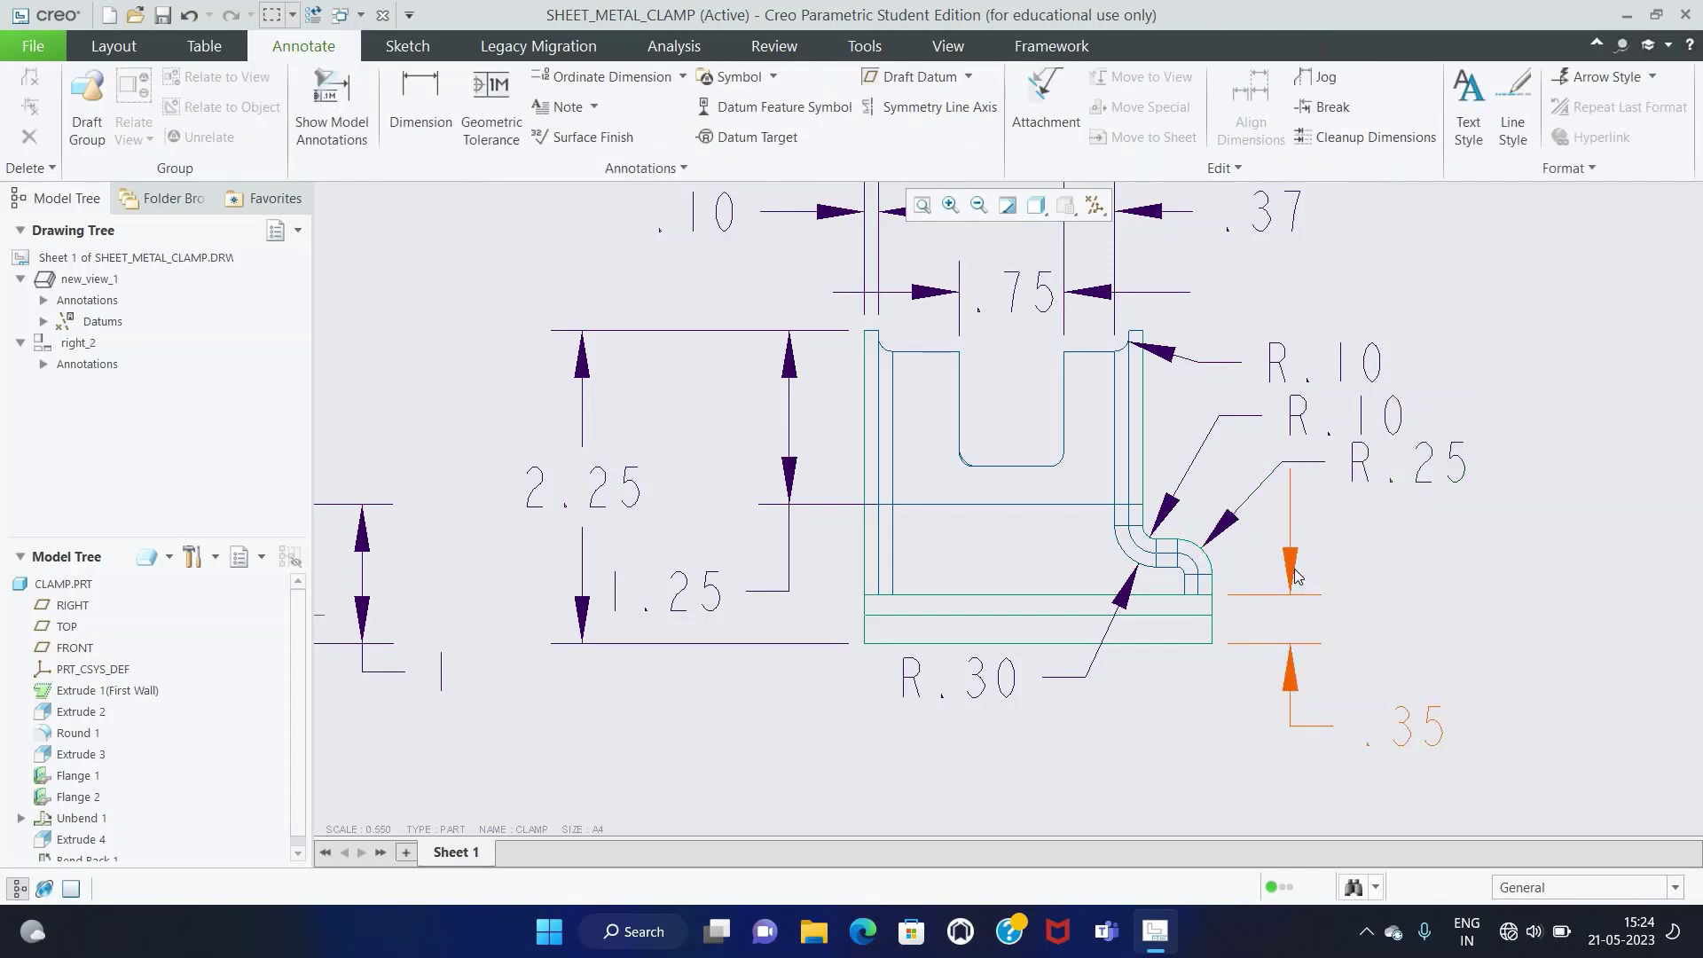
left_click(1290, 572)
left_click(1344, 460)
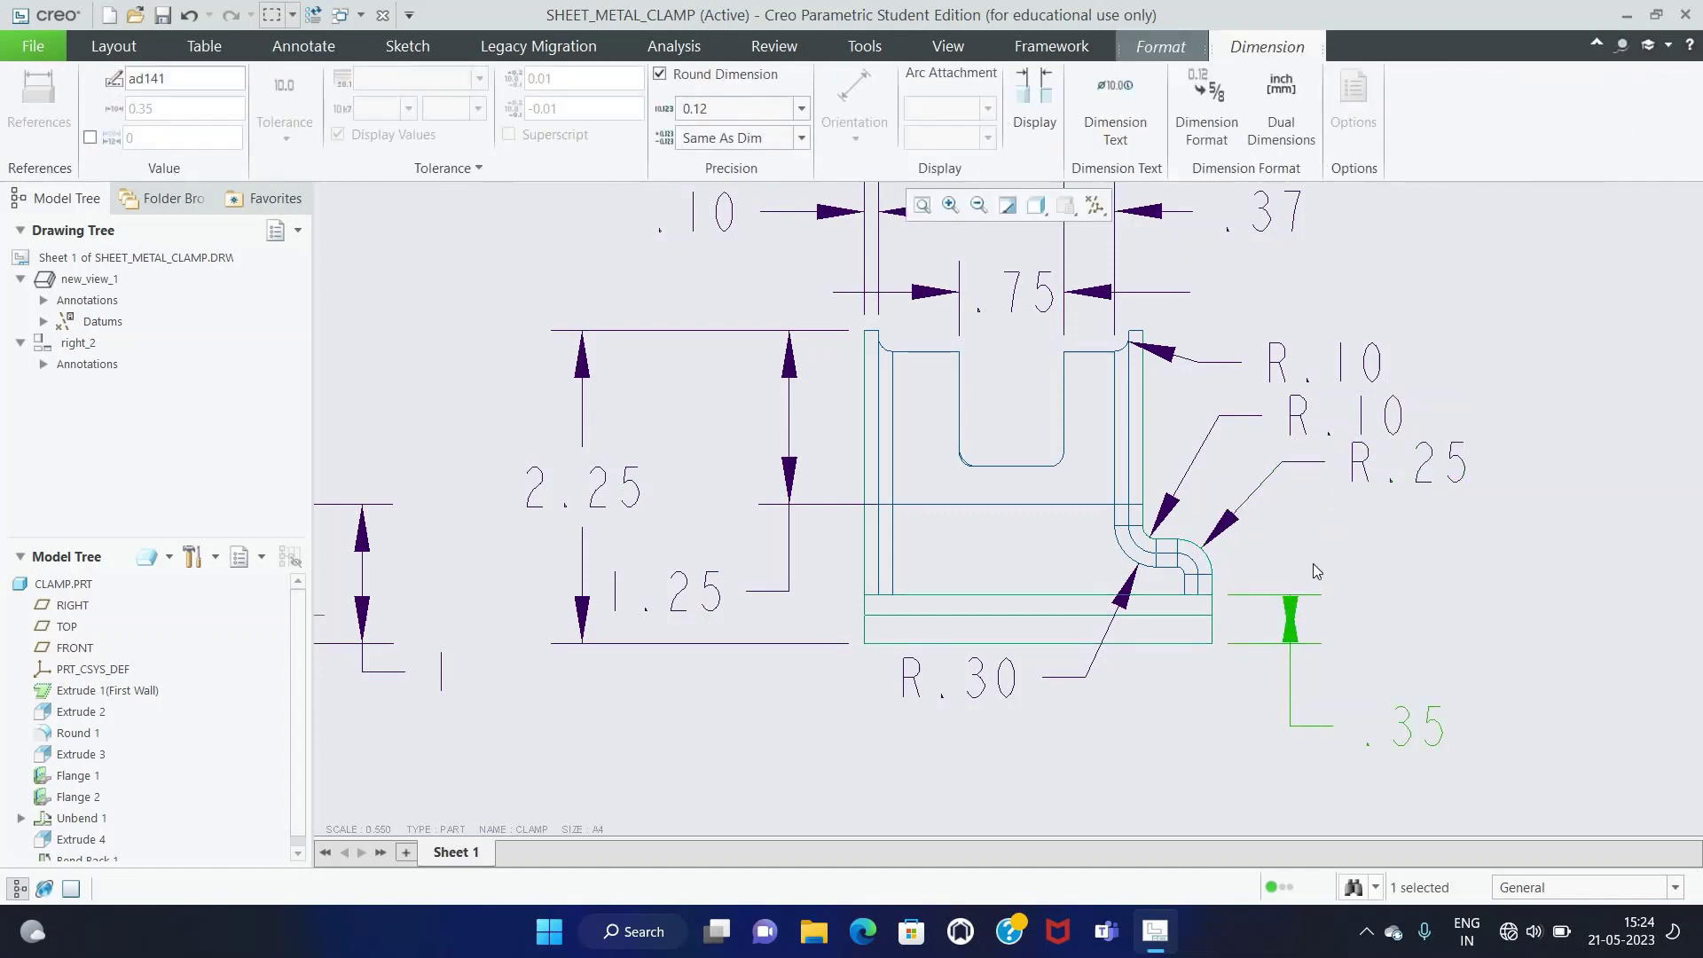
left_click(1404, 613)
left_click(1290, 621)
left_click(1337, 494)
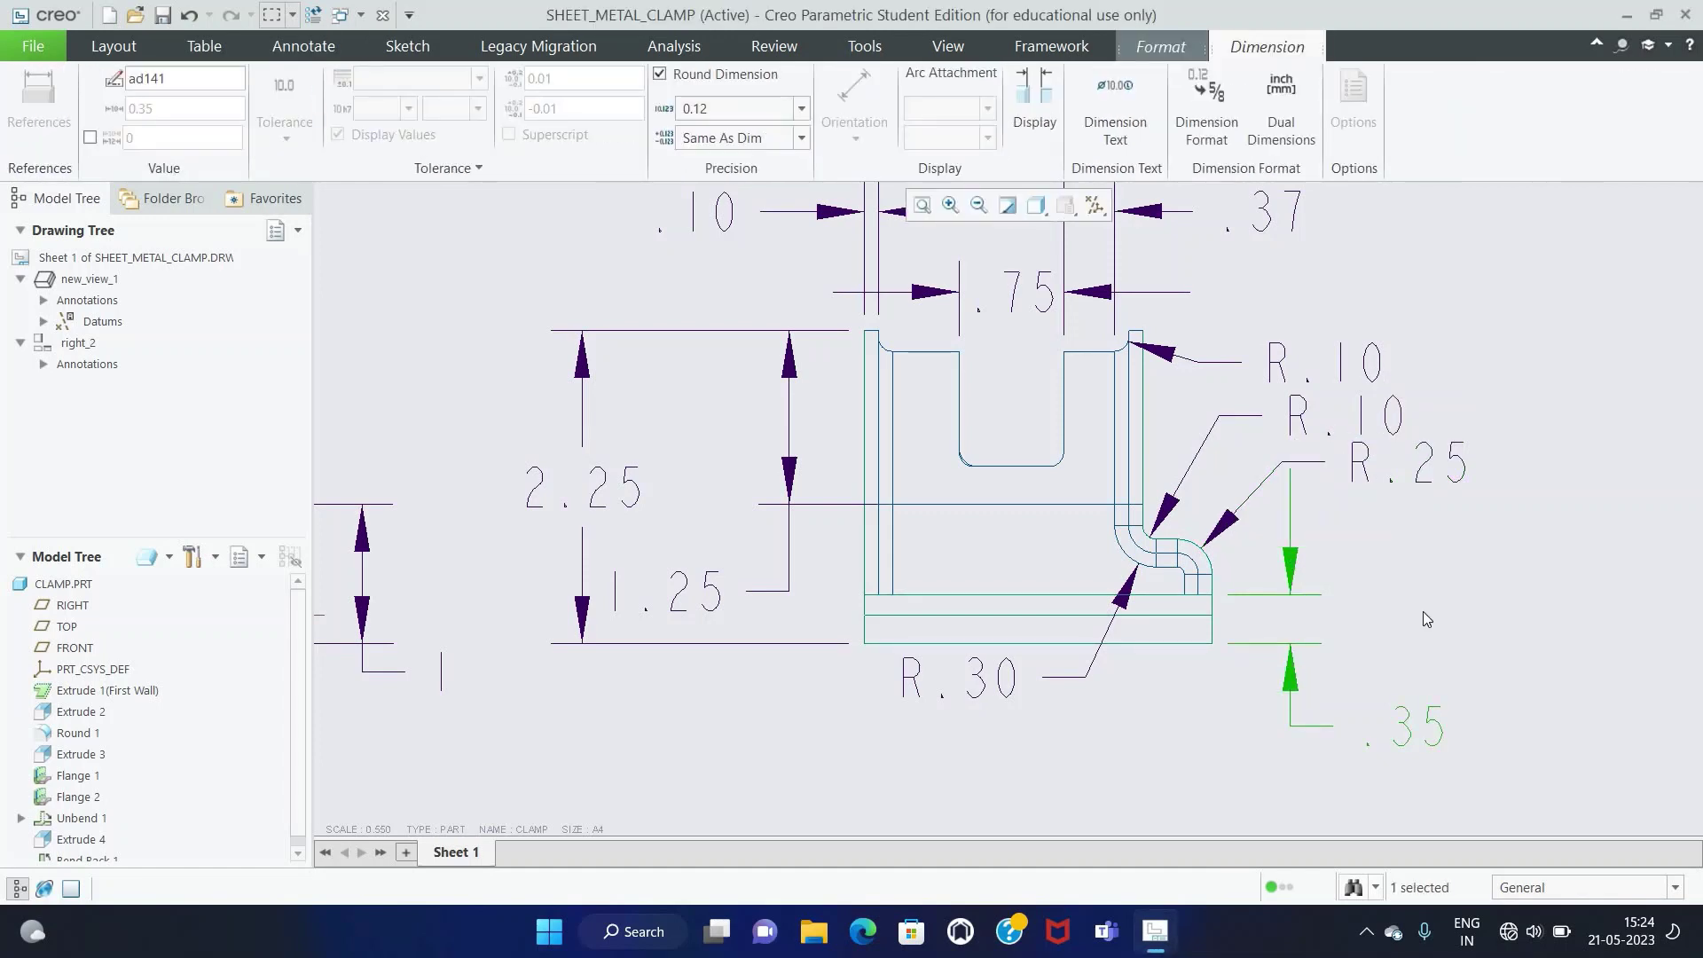
left_click(1376, 566)
scroll(1377, 566, "up", 2)
scroll(1140, 674, "up", 2)
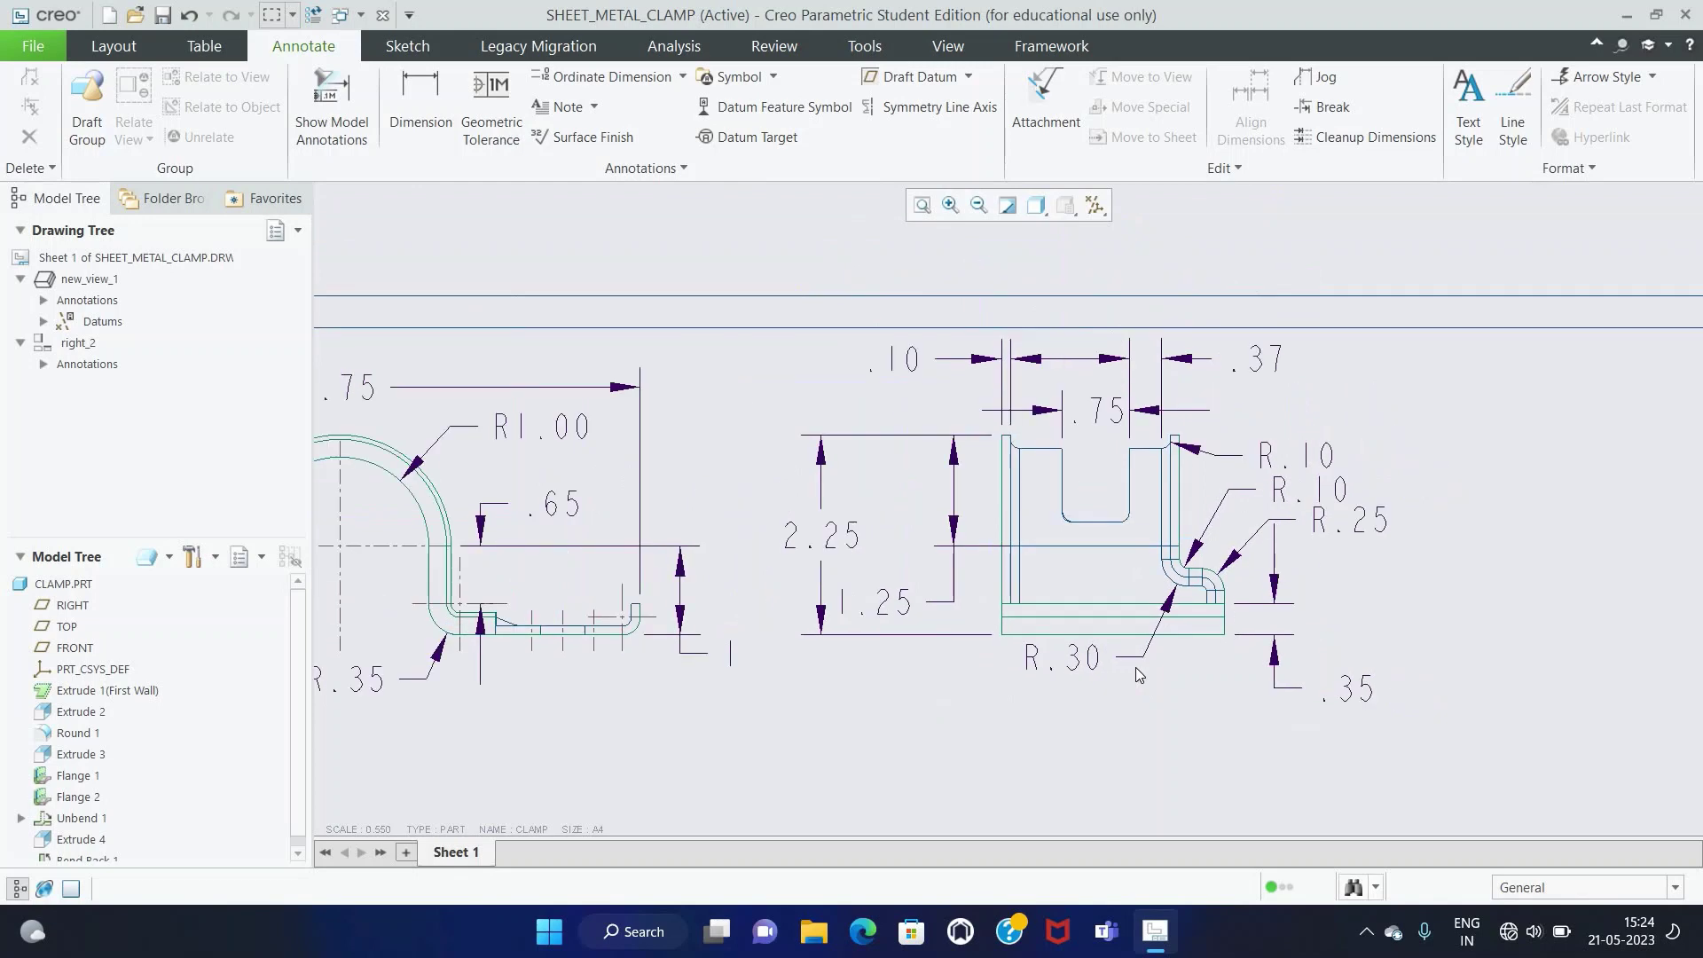
Step: Round R1.00 to R1 and show the .10 wall thickness as .1
left_click(922, 211)
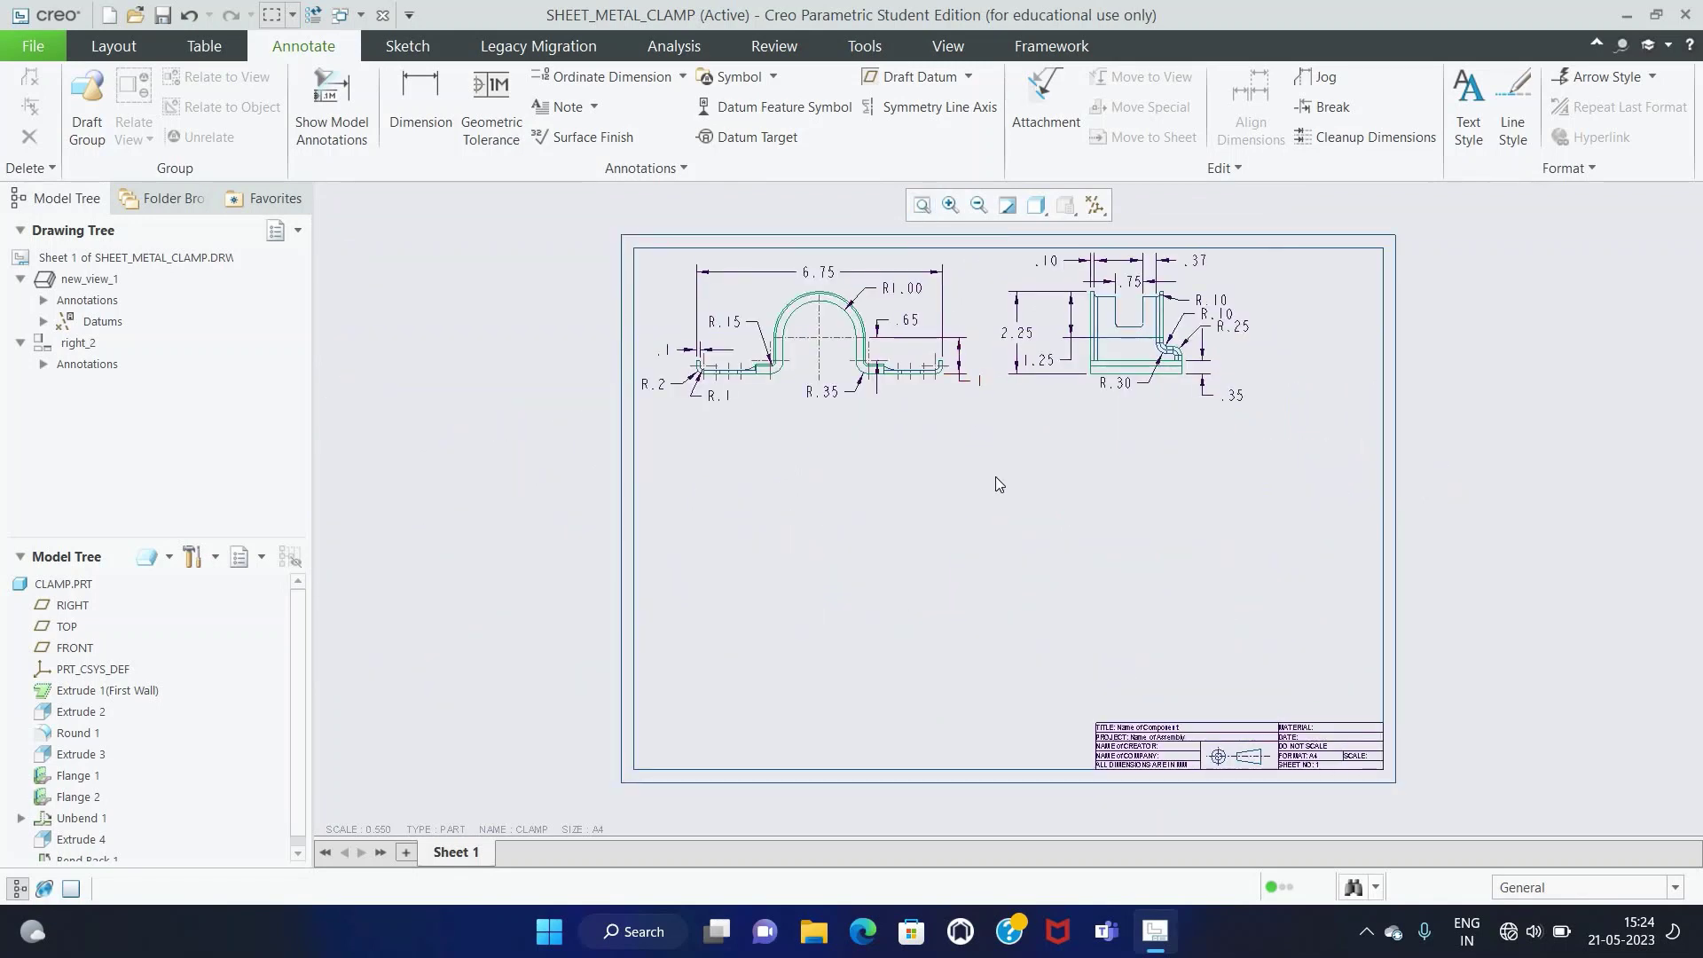
left_click(898, 287)
left_click(801, 108)
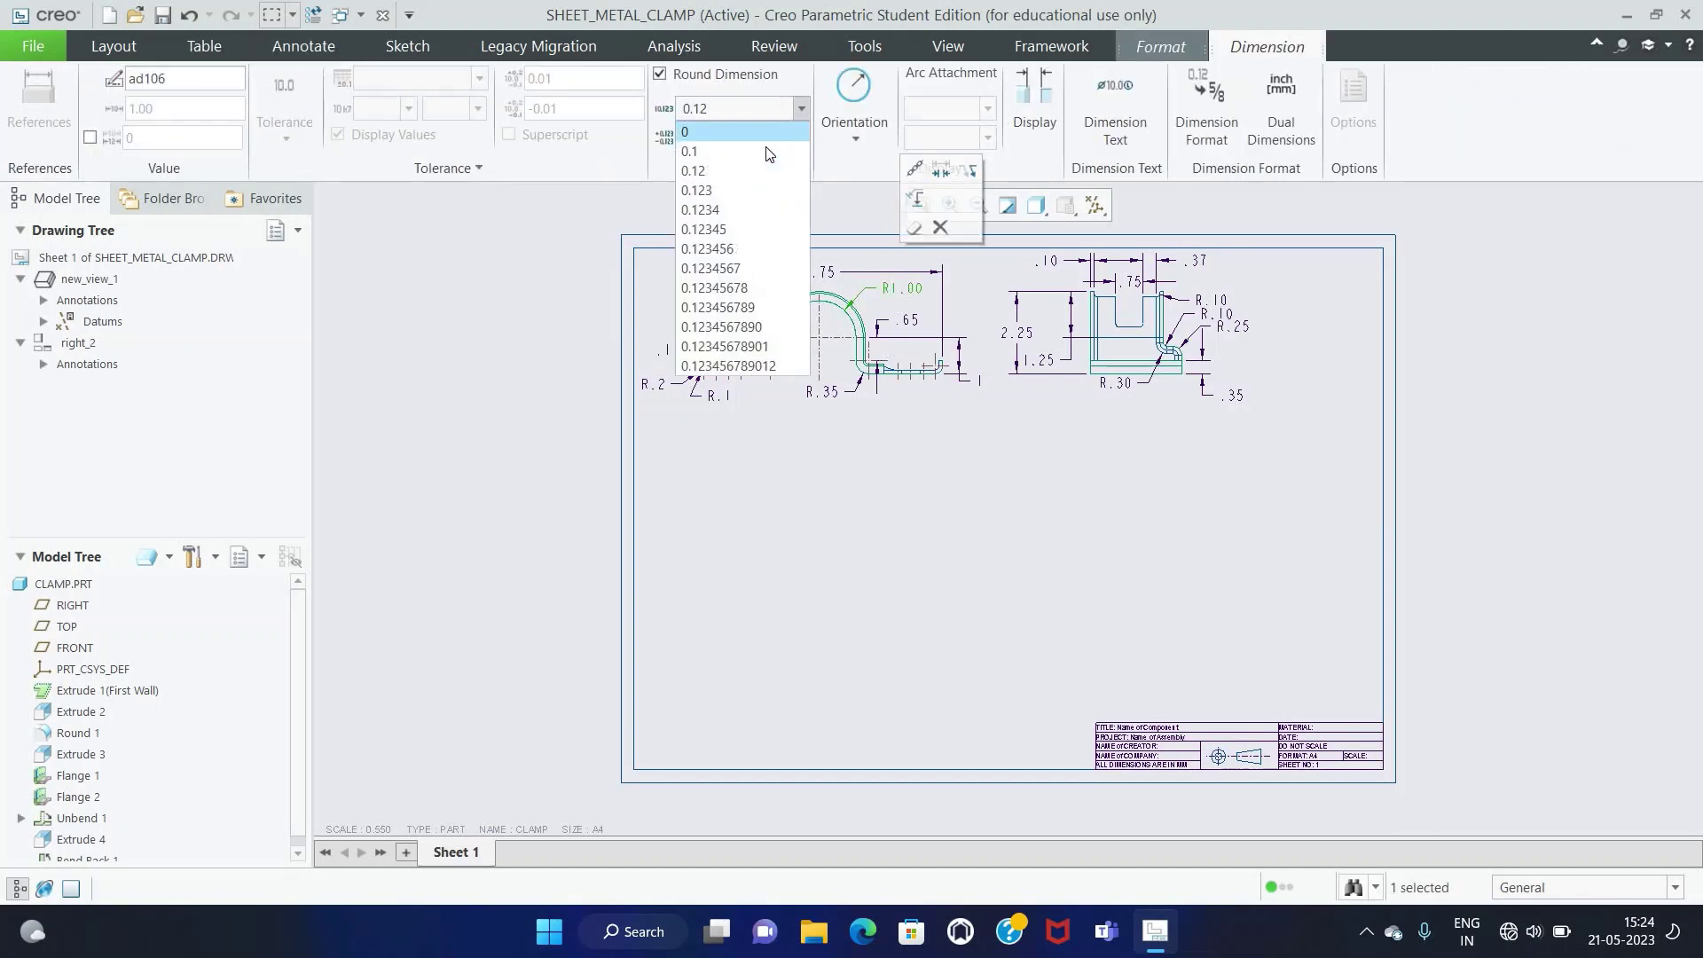
left_click(771, 133)
left_click(981, 538)
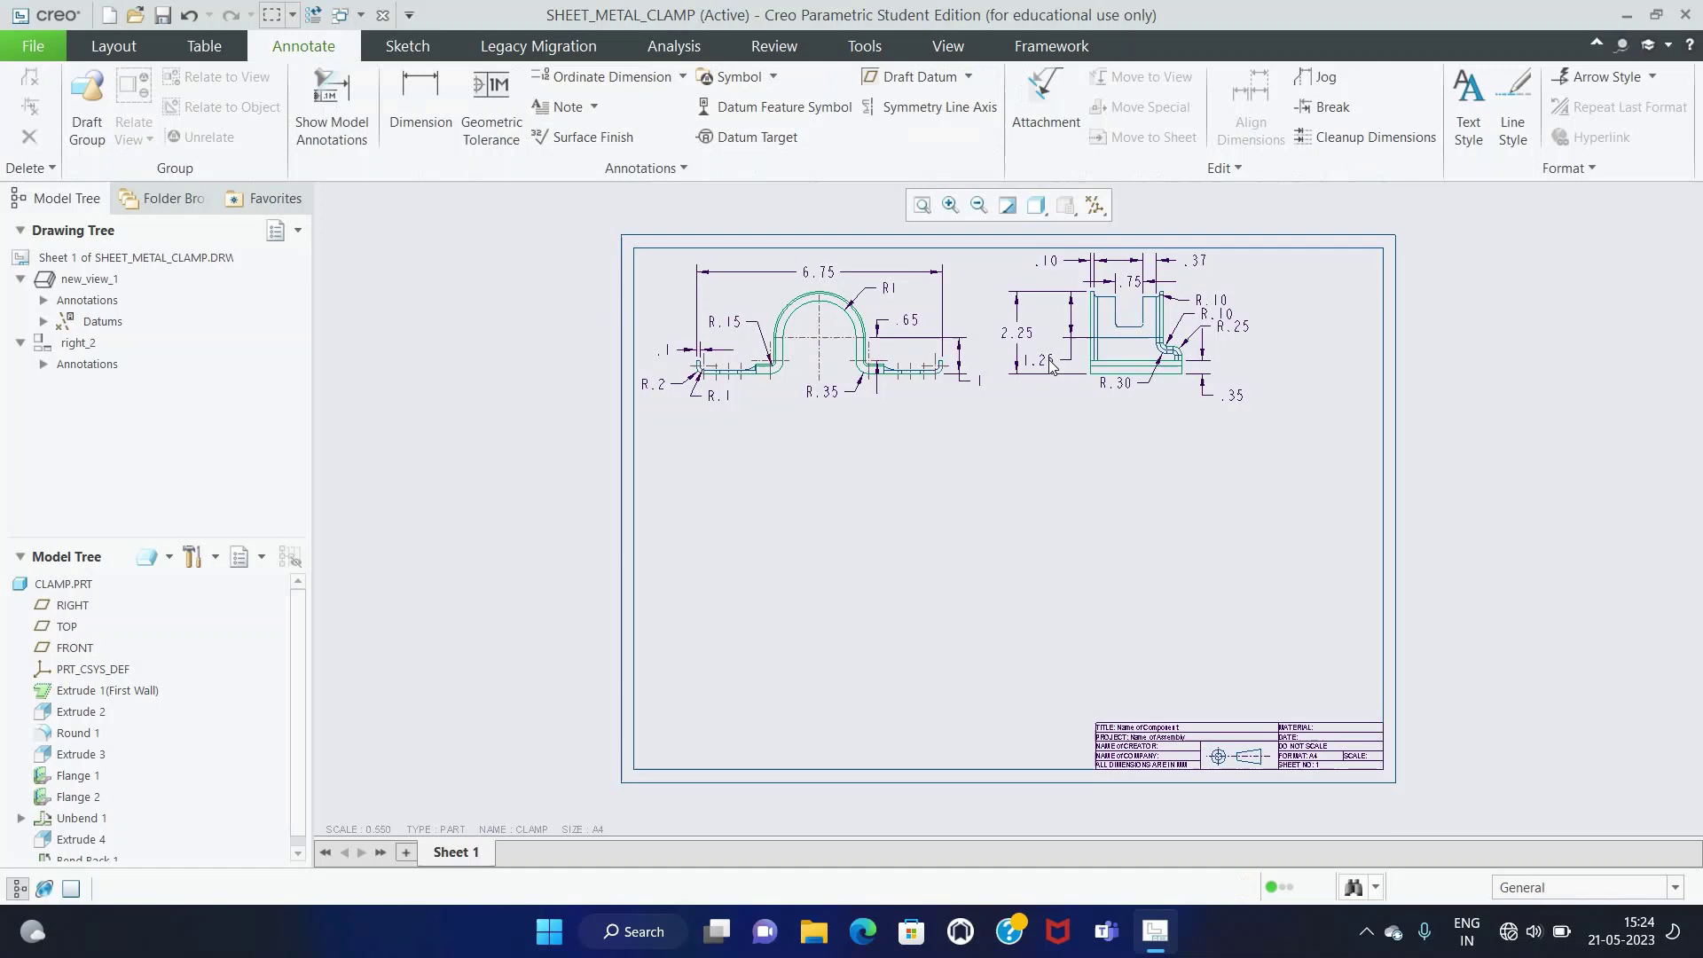
left_click(1048, 260)
left_click(800, 108)
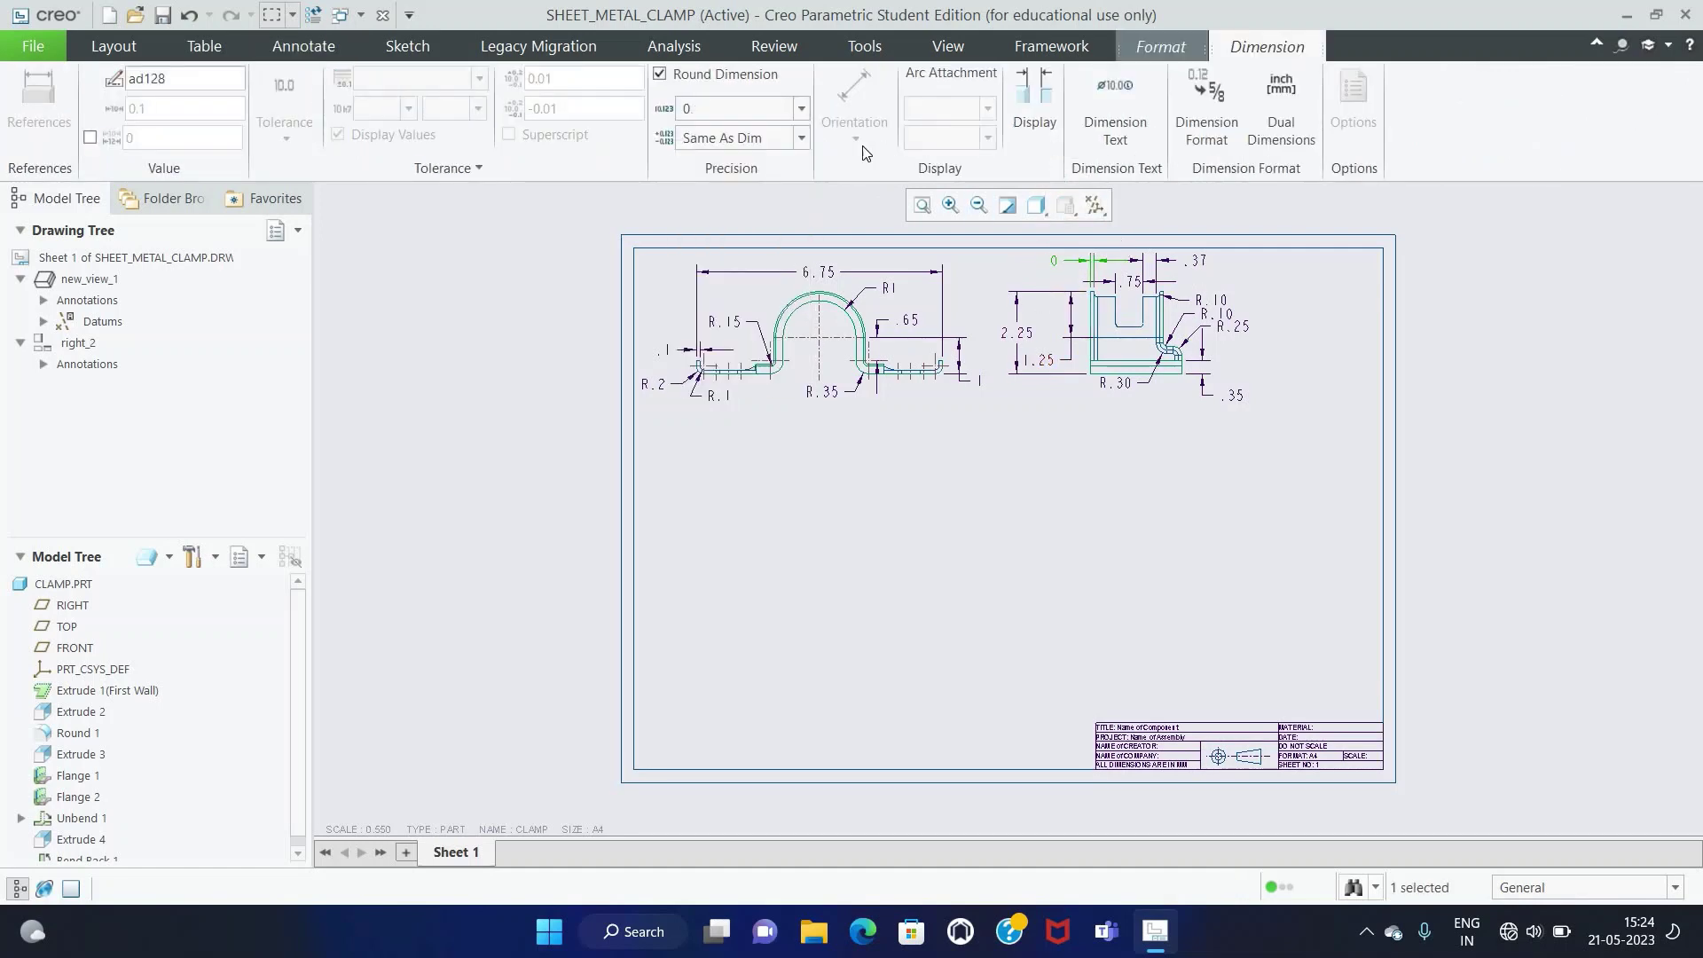
left_click(801, 108)
left_click(772, 149)
Step: Set both R.10 radii to one-decimal precision so they read R.1
left_click(1208, 296)
left_click(801, 109)
left_click(780, 151)
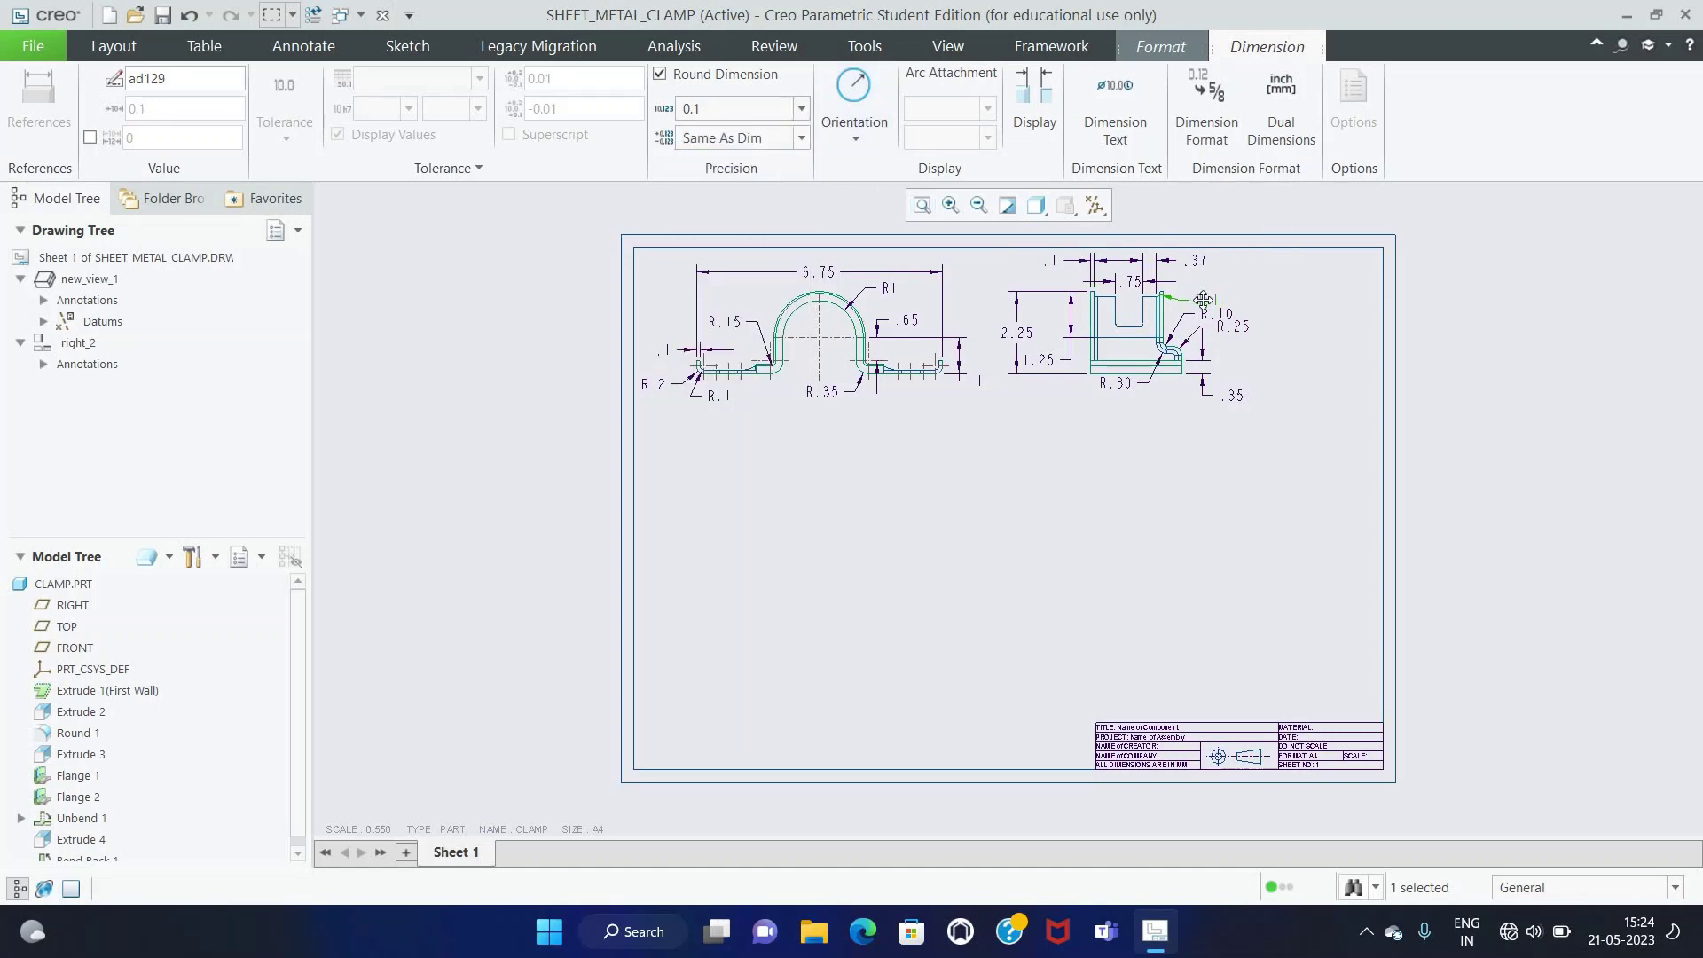
left_click(1215, 313)
left_click(800, 109)
left_click(781, 151)
left_click(1202, 443)
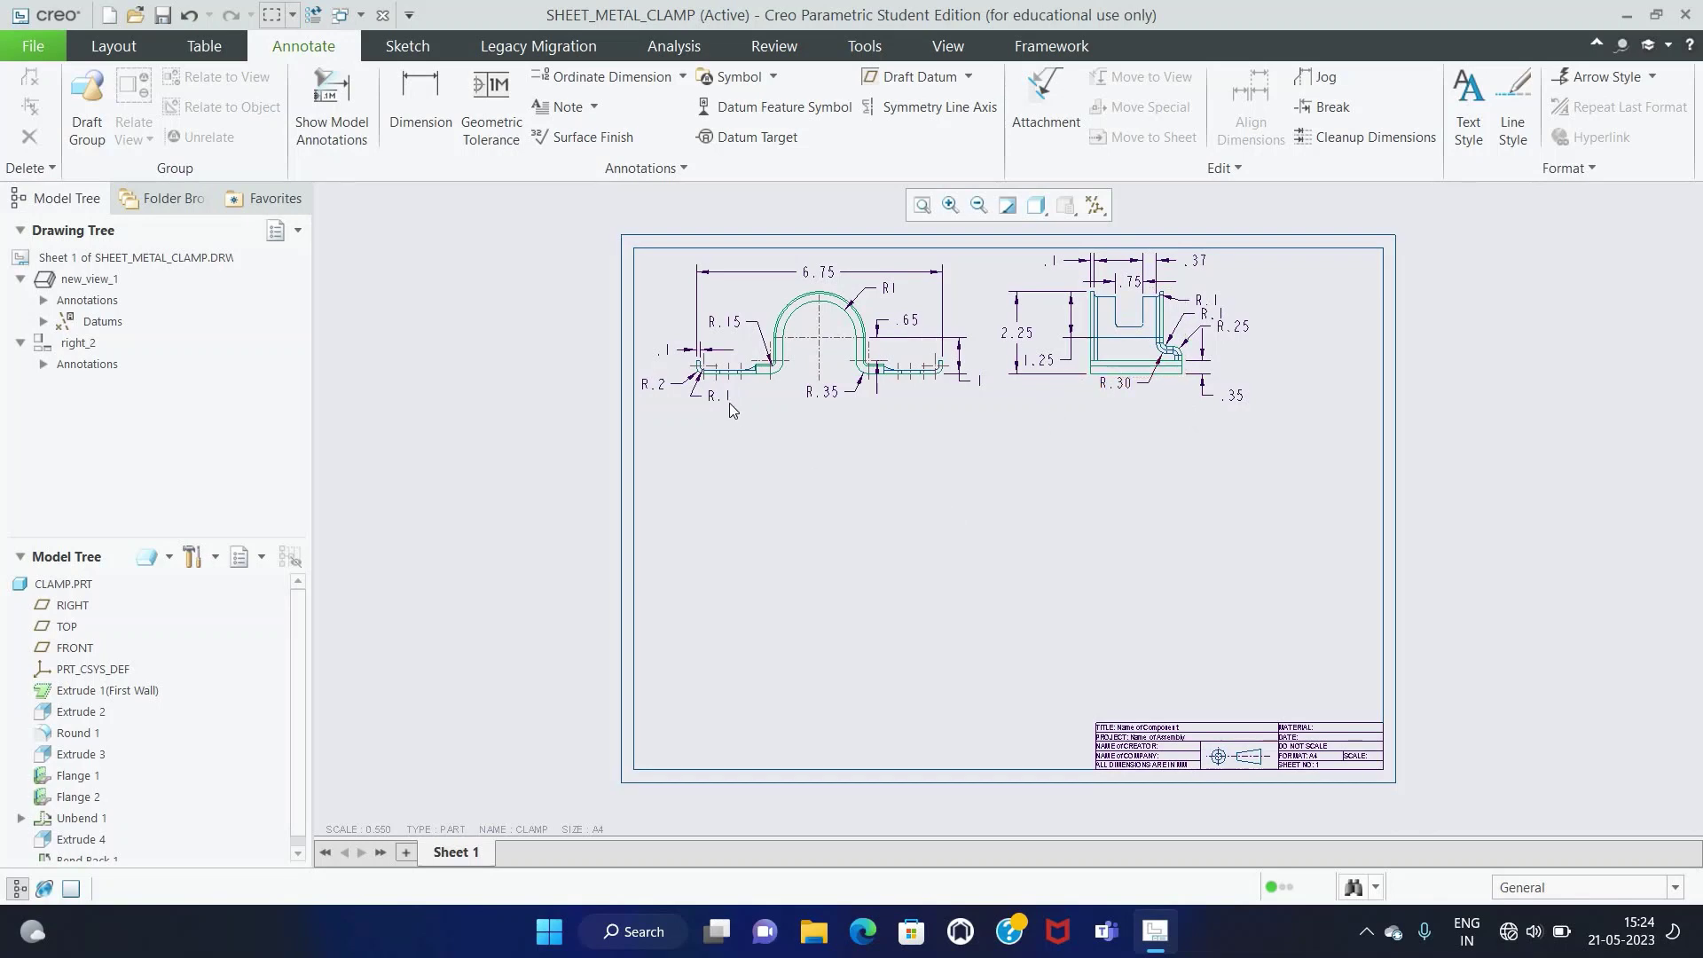
left_click(115, 46)
Step: Project a bottom view from the front view, placed below it
left_click(729, 76)
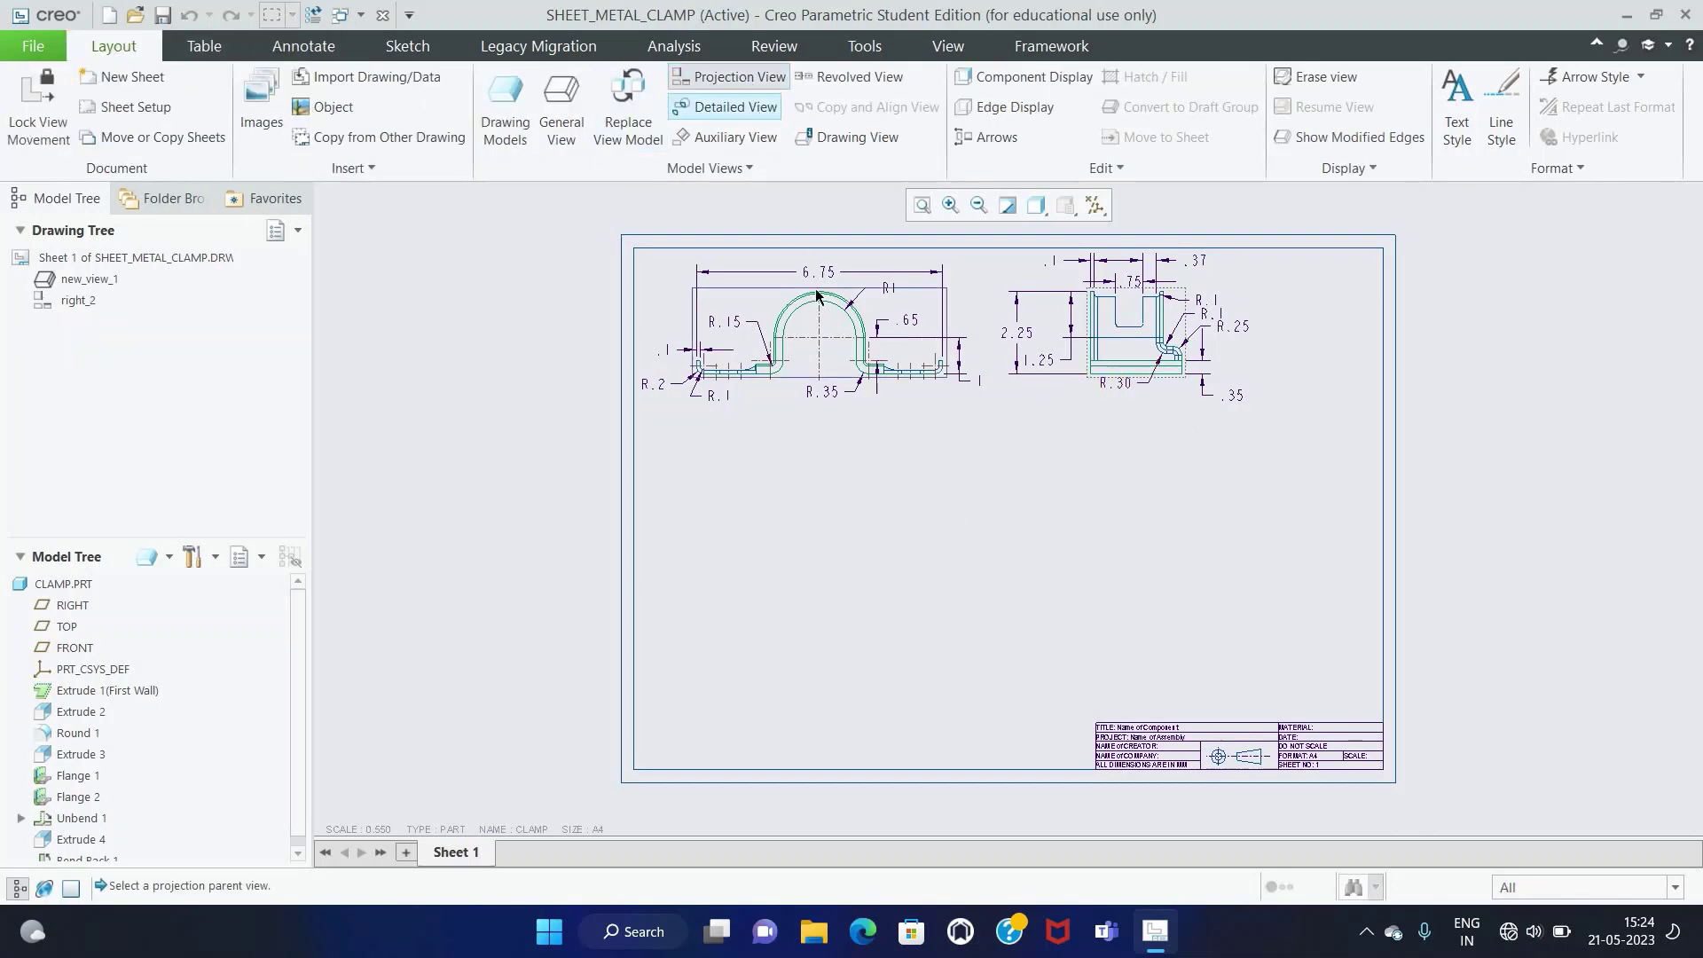
left_click(835, 373)
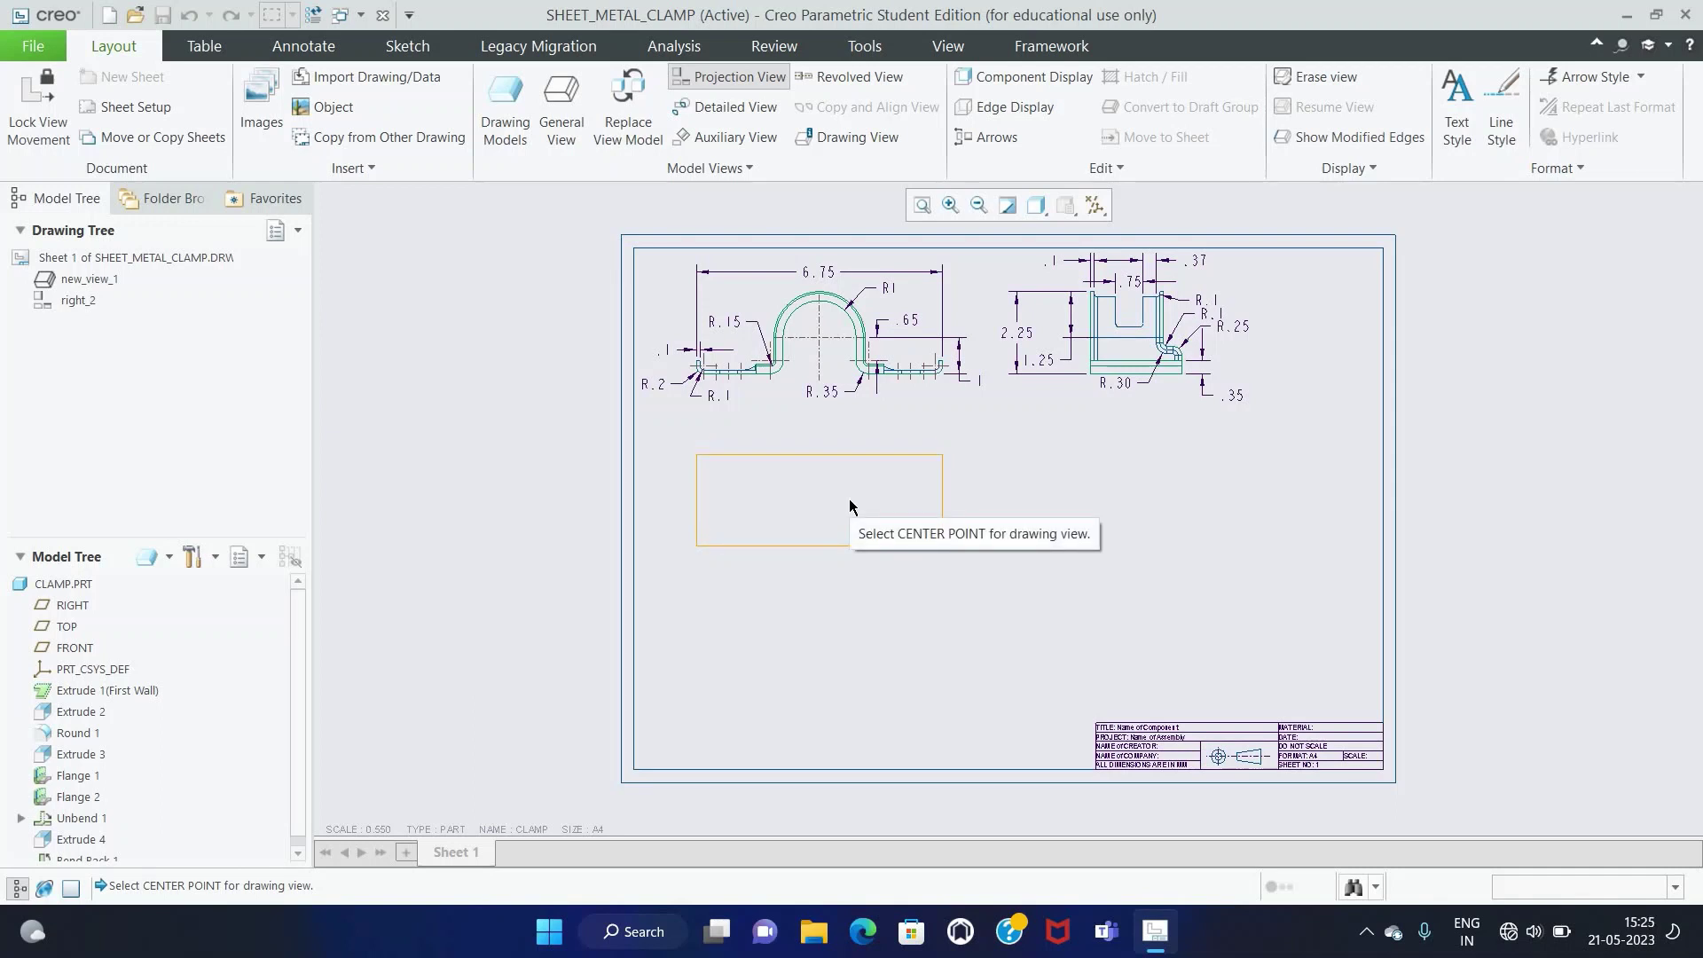
left_click(849, 546)
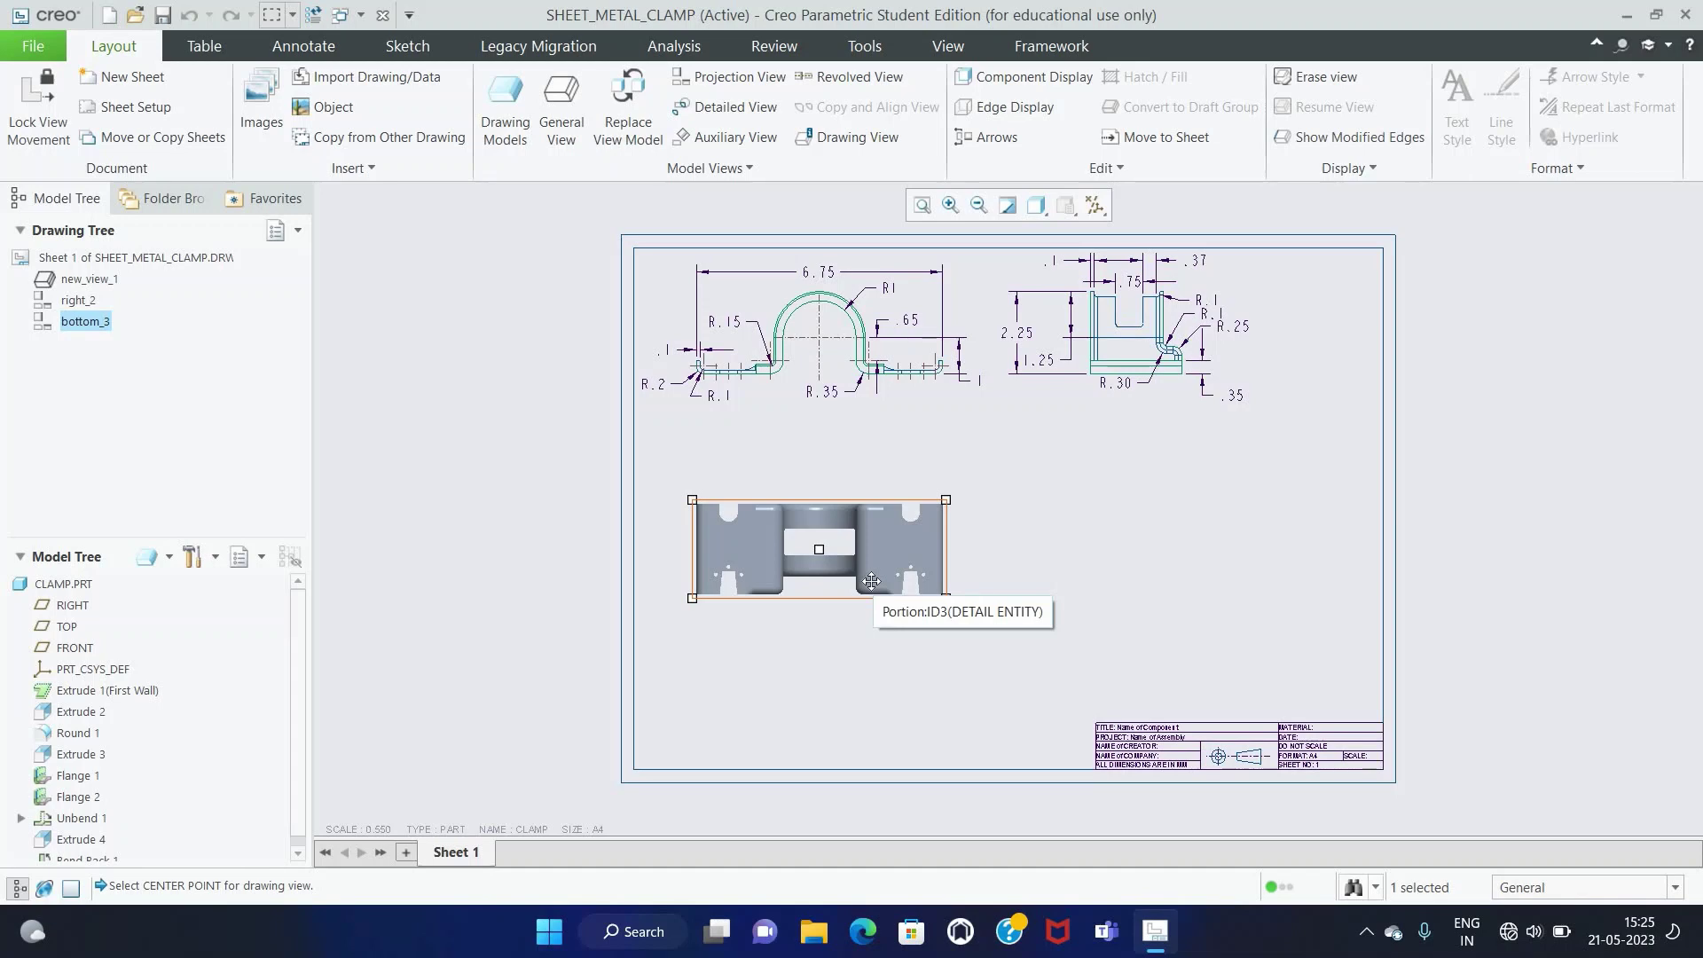
Step: Give the bottom view No Hidden display style with Very High edge quality
double_click(922, 540)
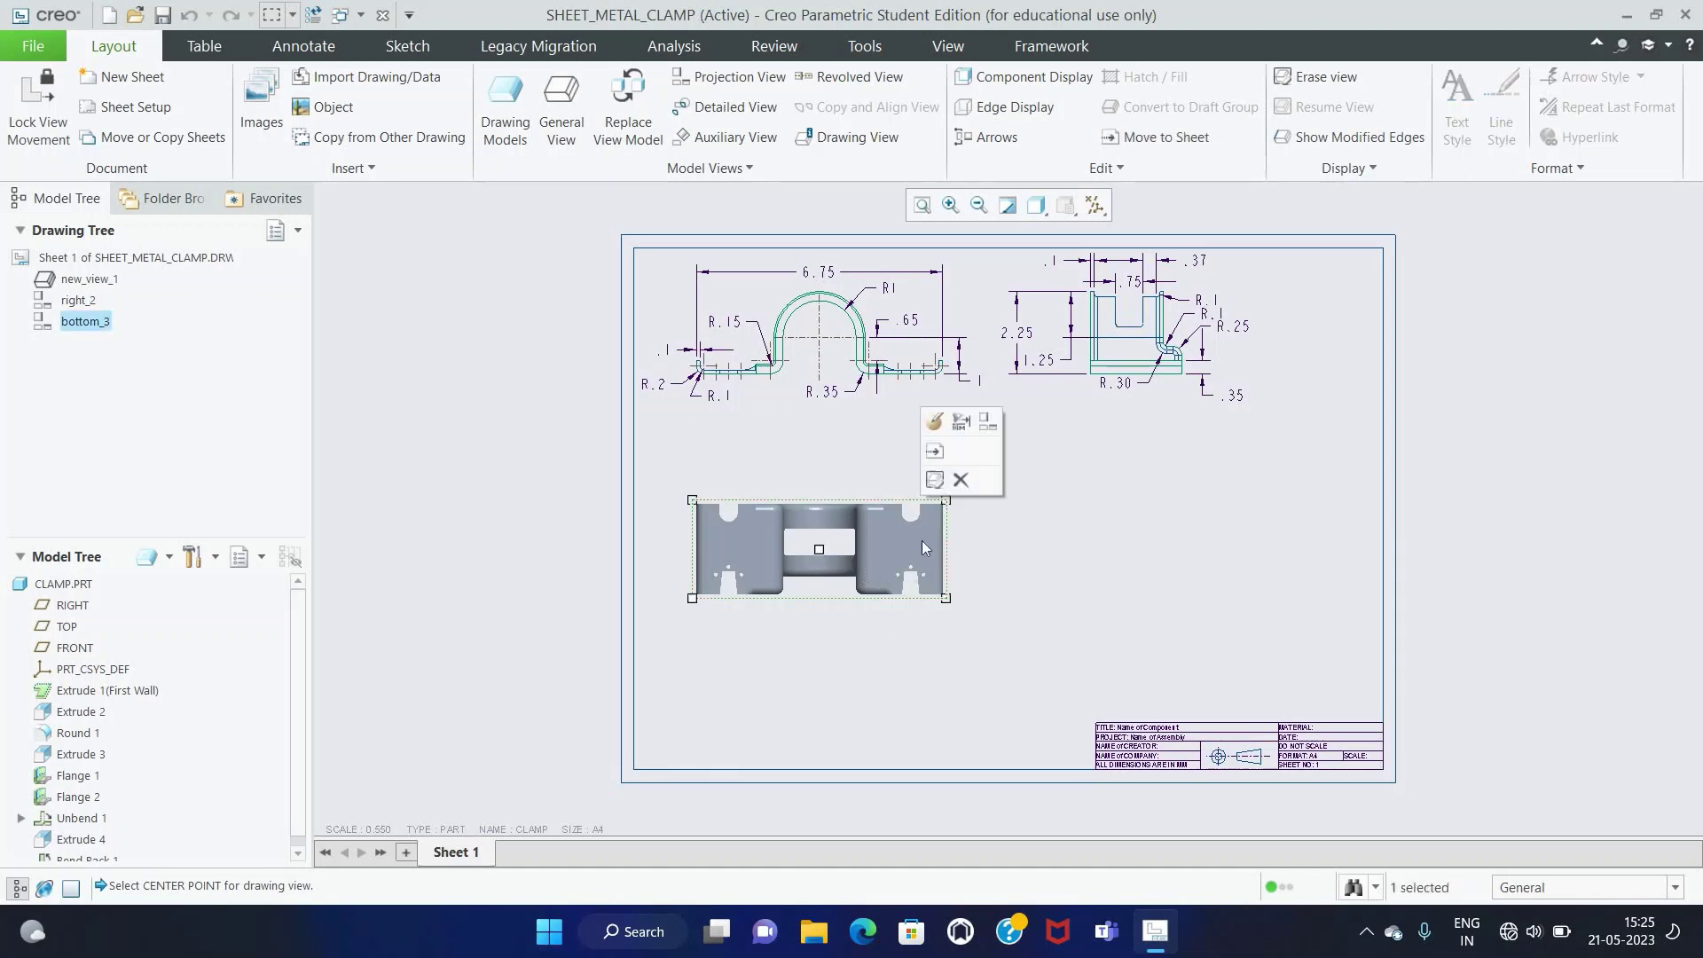
left_click(600, 400)
left_click(829, 328)
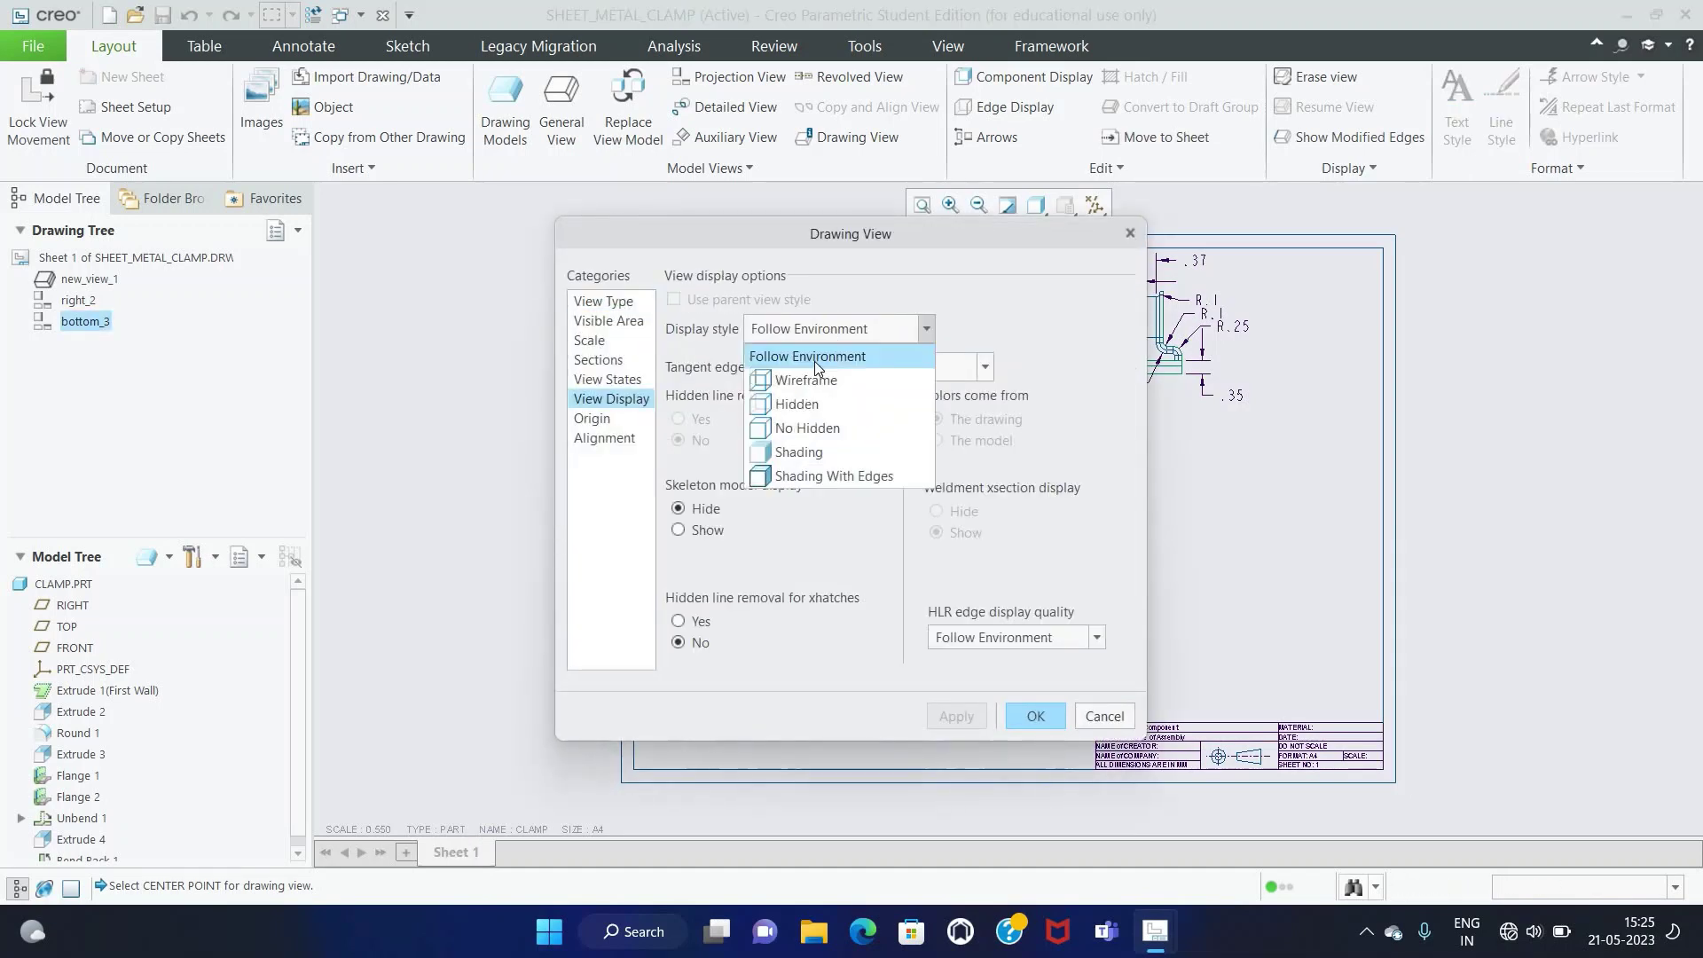
left_click(822, 426)
left_click(970, 642)
left_click(967, 736)
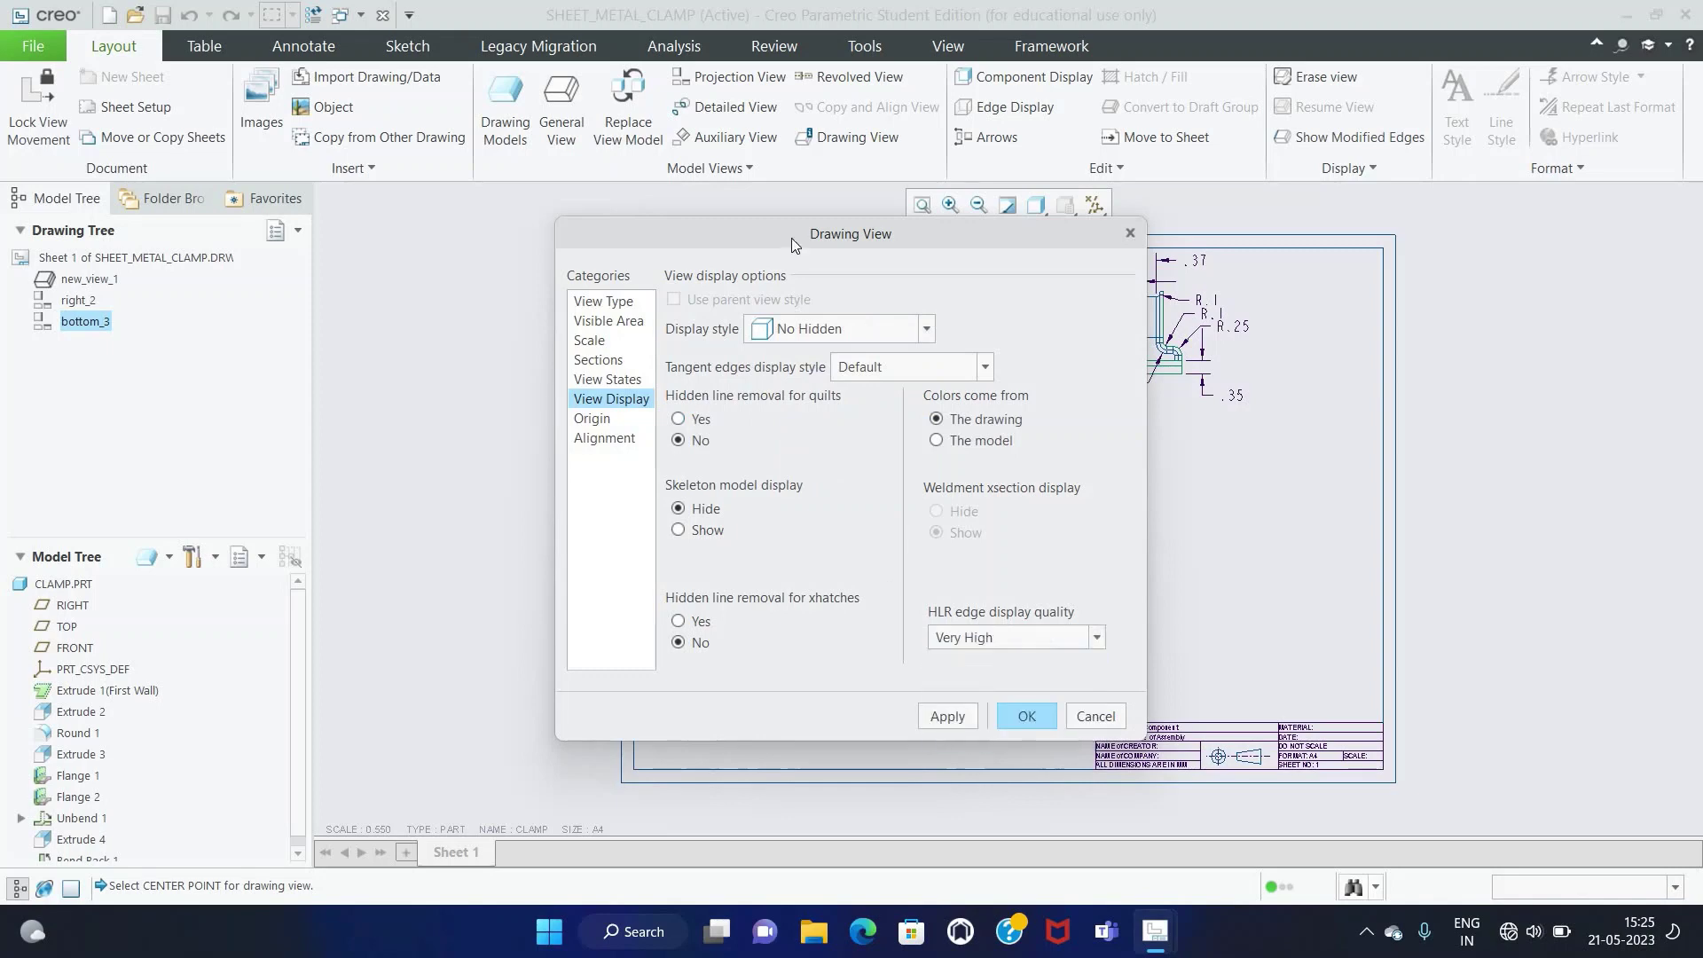
left_click_drag(1008, 227, 1412, 198)
left_click(1022, 275)
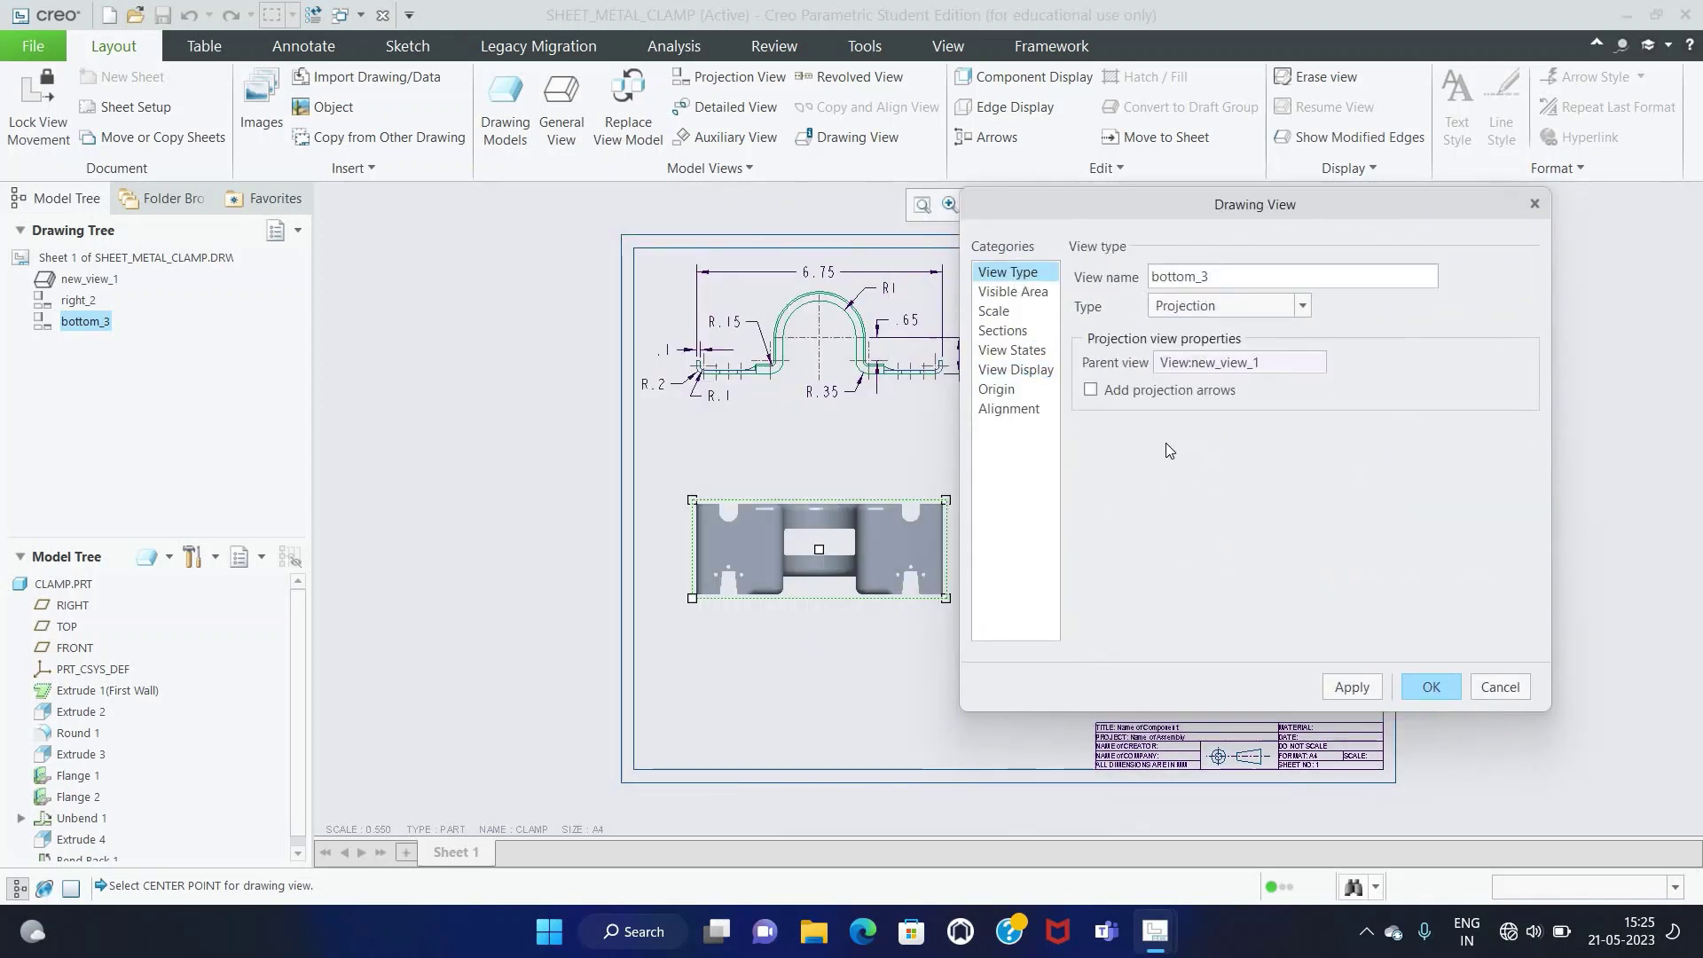
left_click(1303, 303)
left_click(1295, 347)
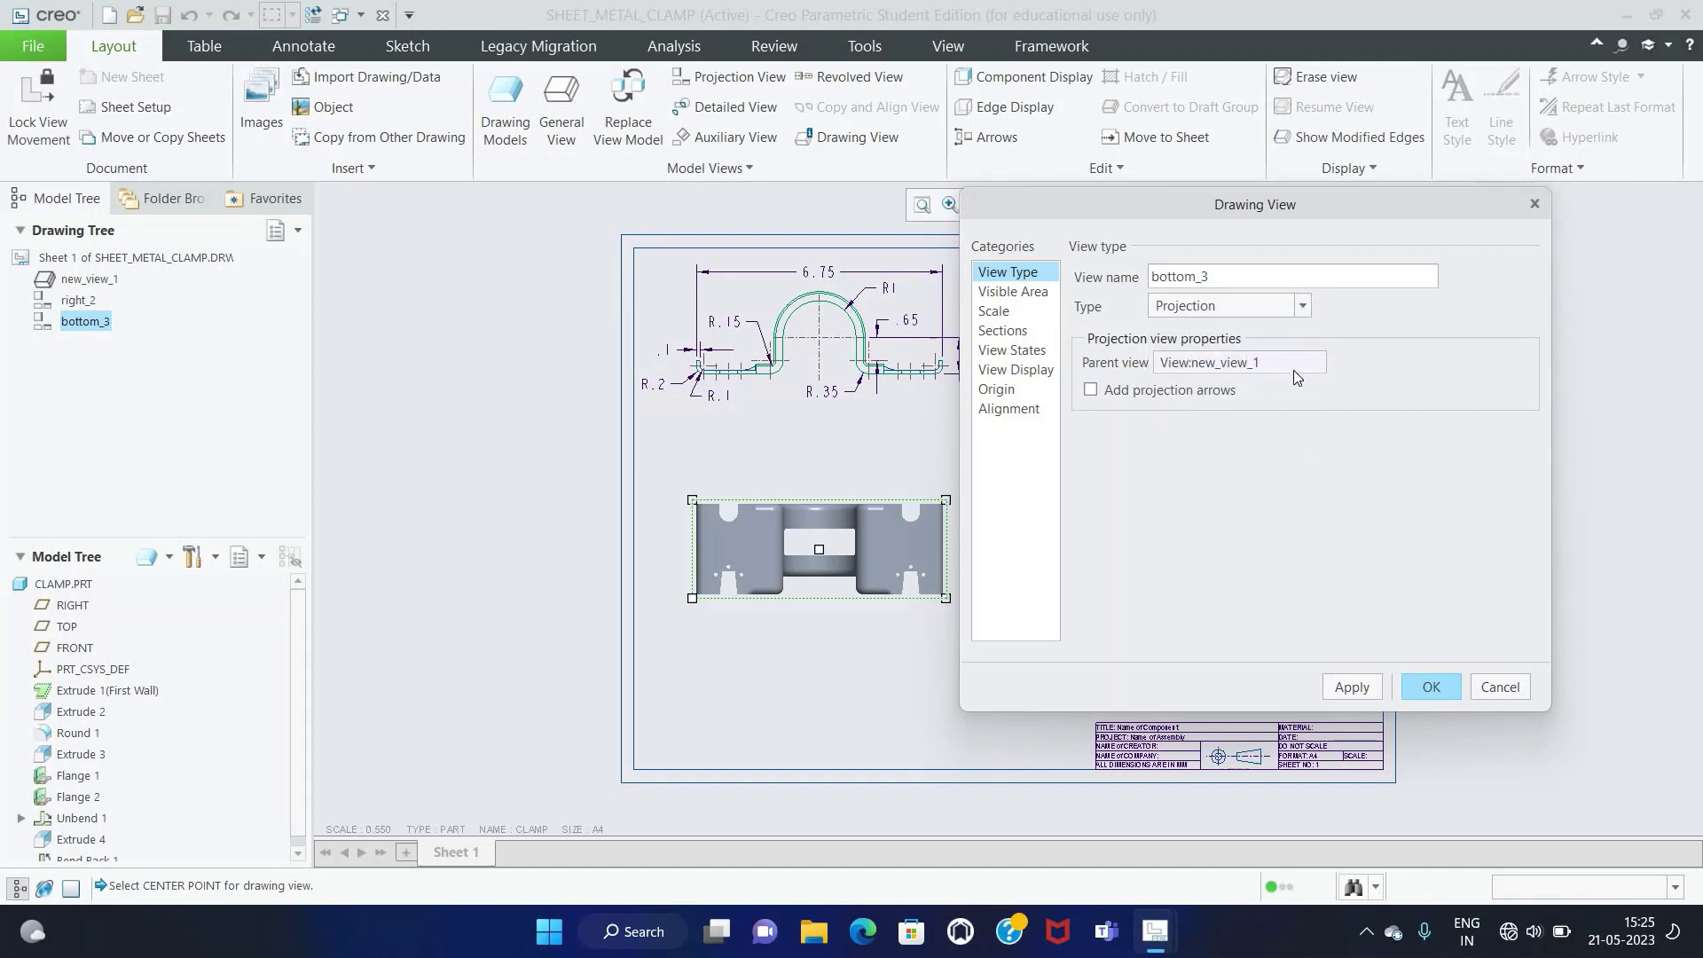
left_click(1359, 683)
left_click(1419, 682)
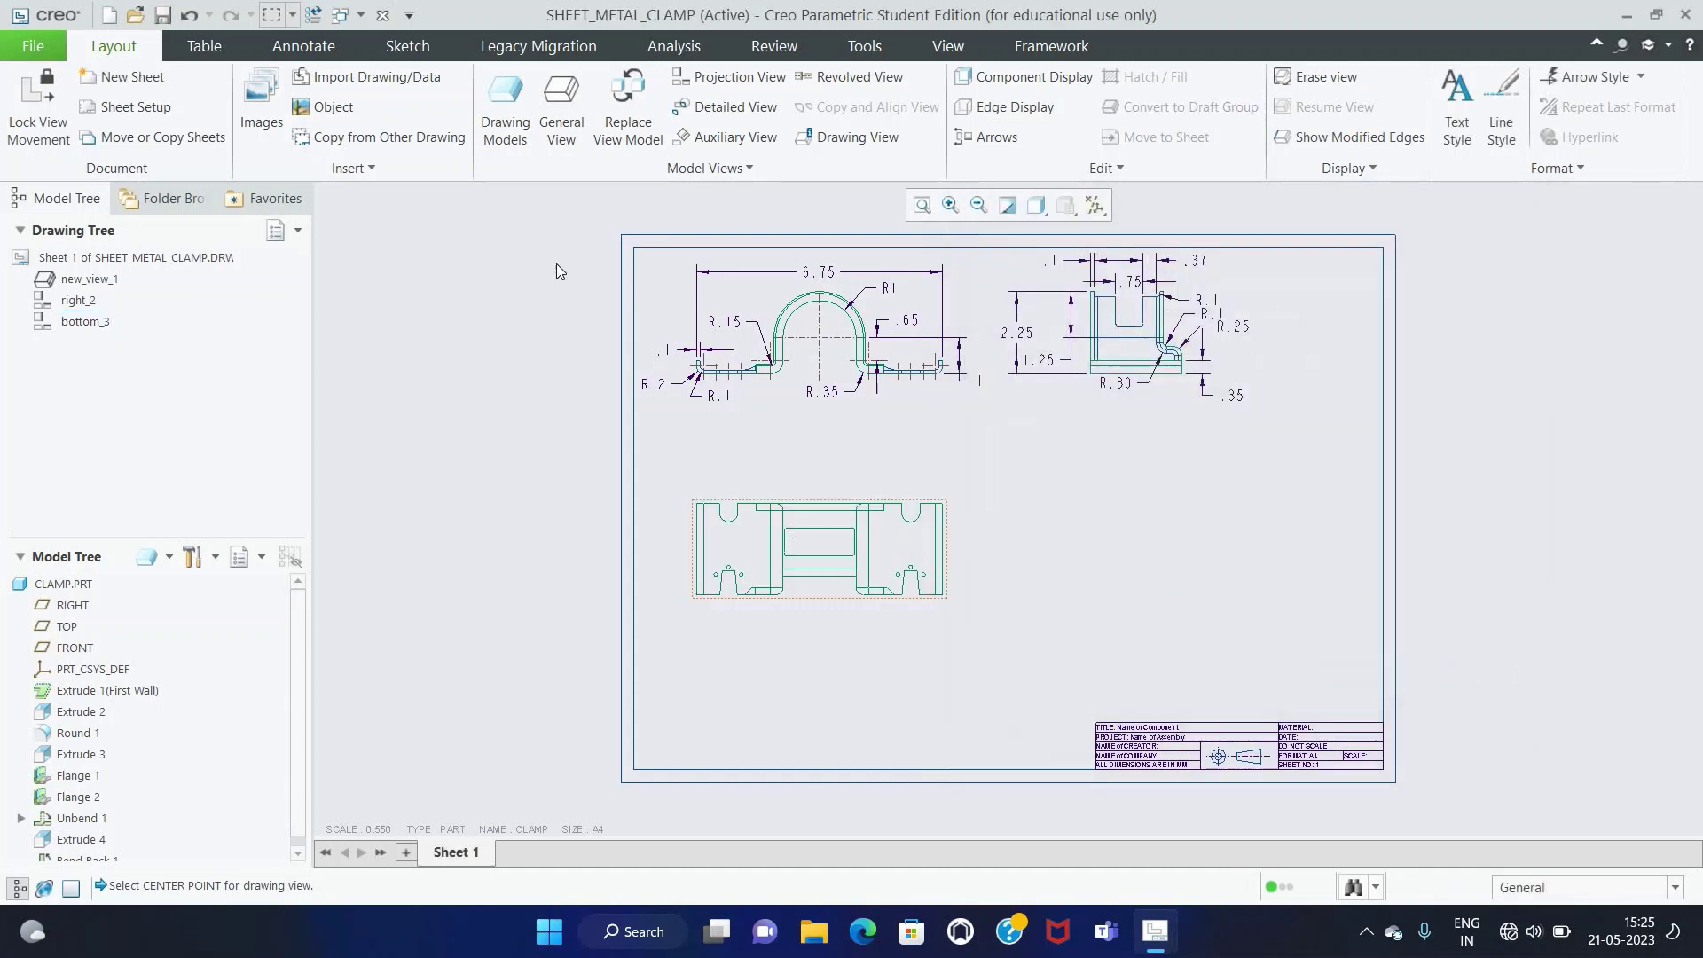
left_click(304, 45)
left_click(332, 106)
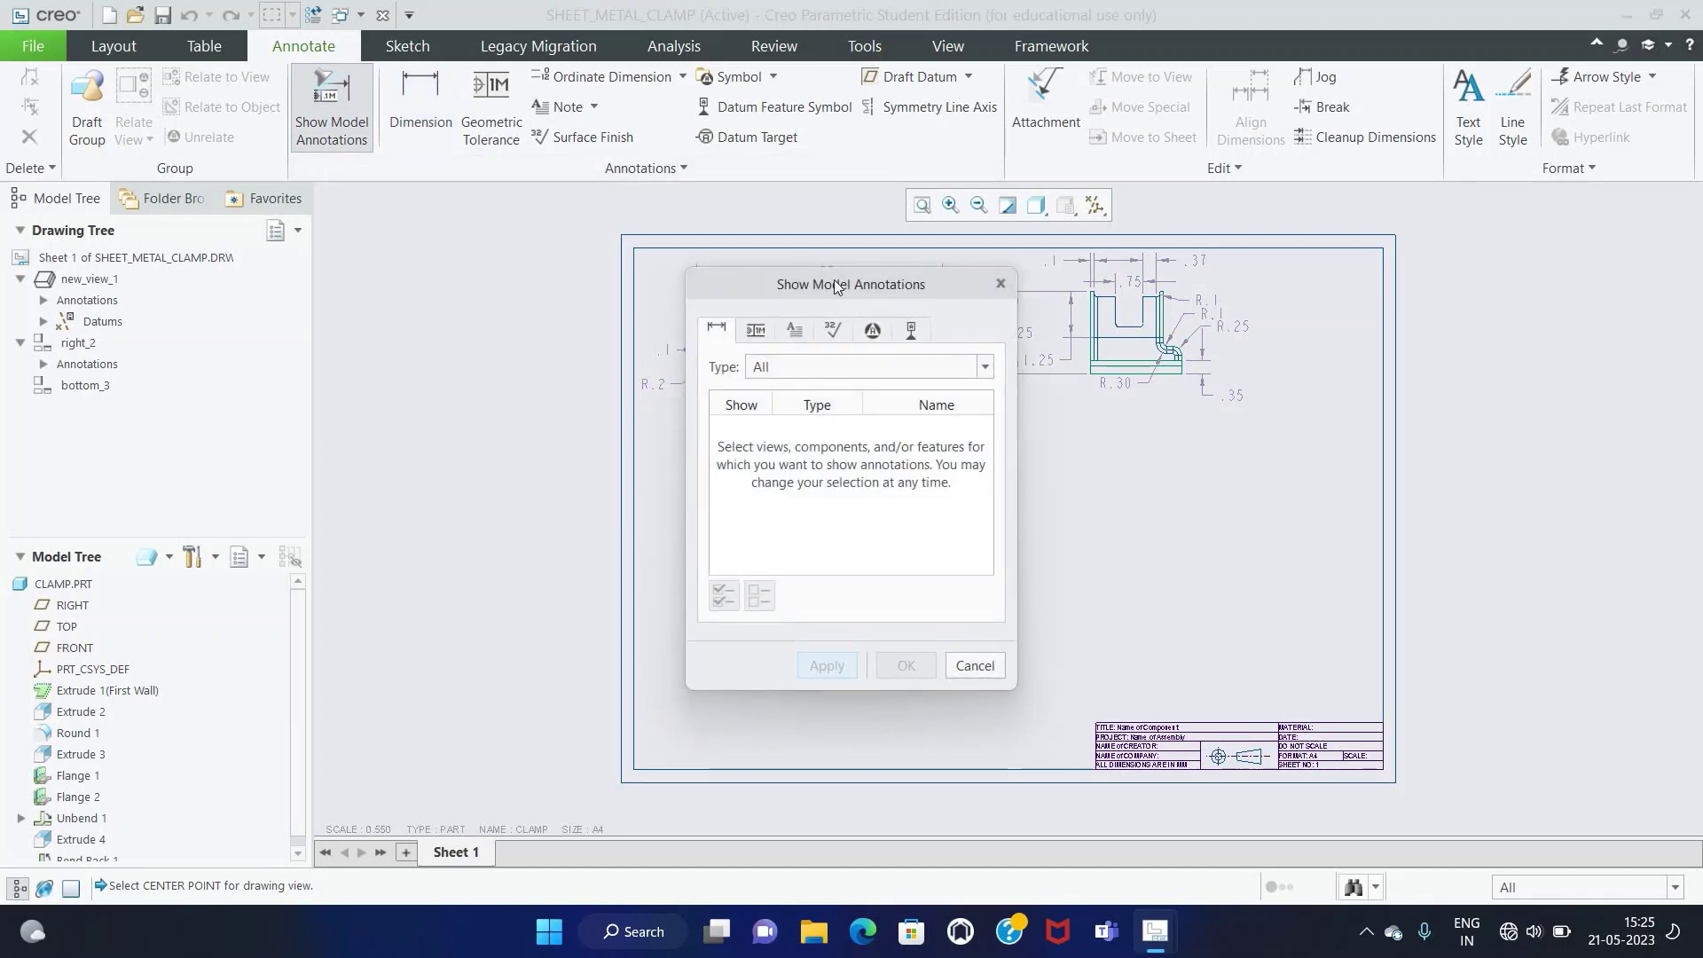
Step: Show the hole axes A_1–A_7 as datums on the bottom view
left_click_drag(834, 285, 1319, 283)
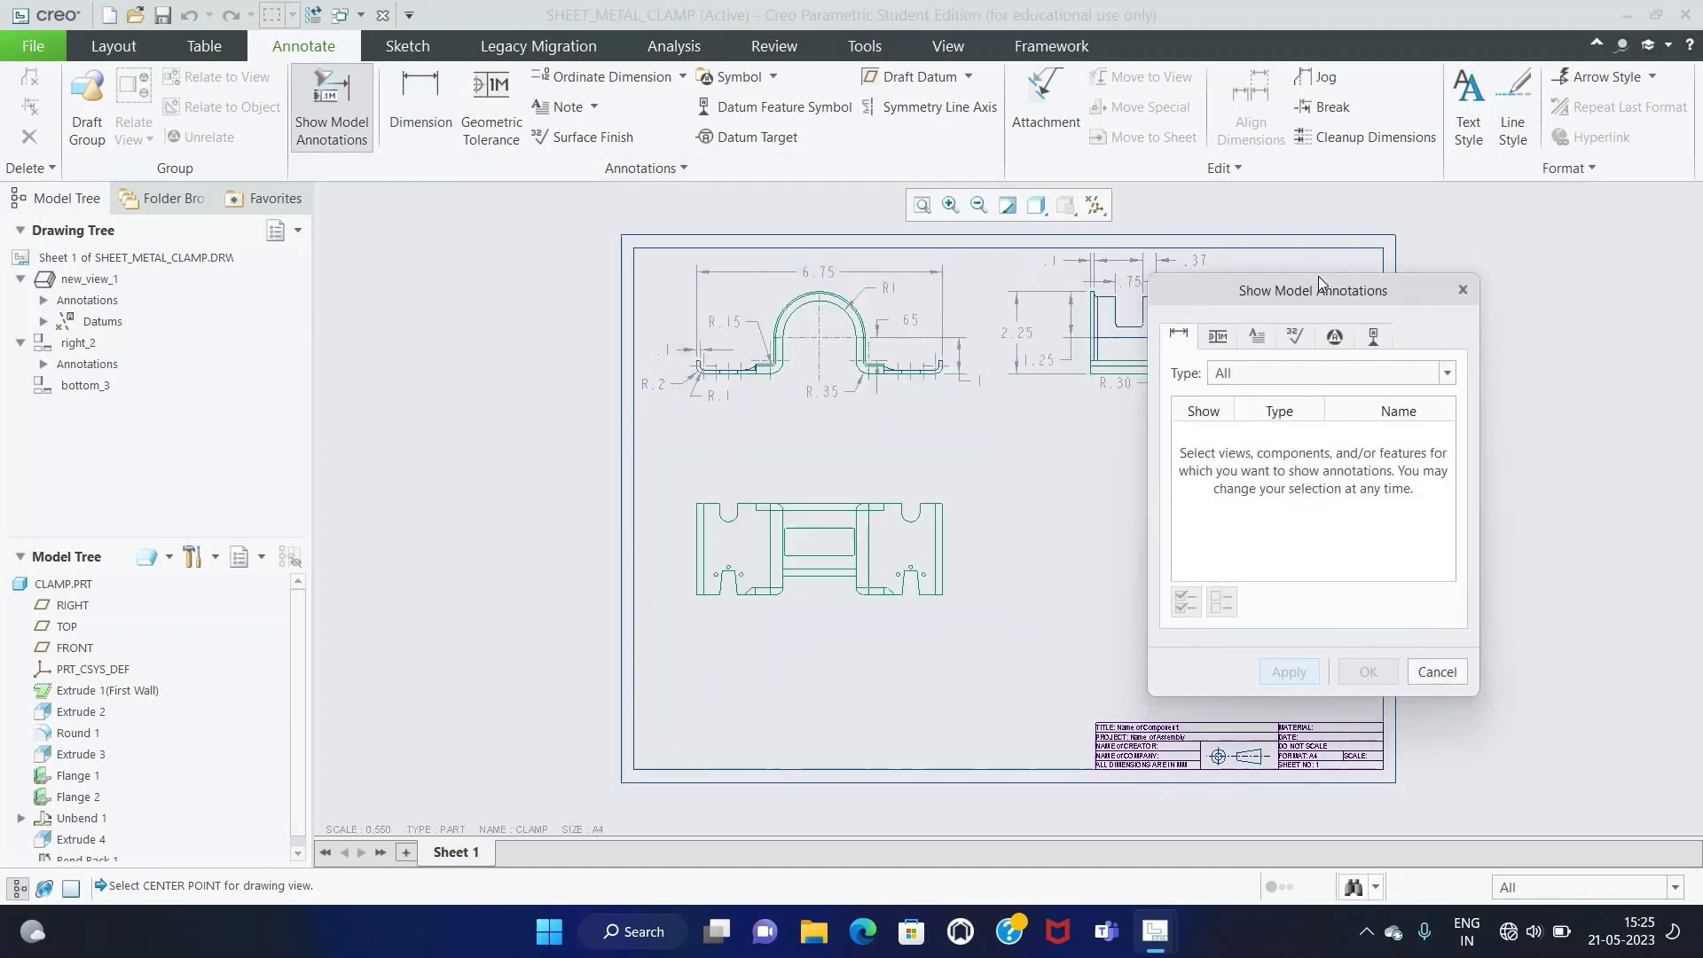
left_click(817, 588)
left_click(1395, 328)
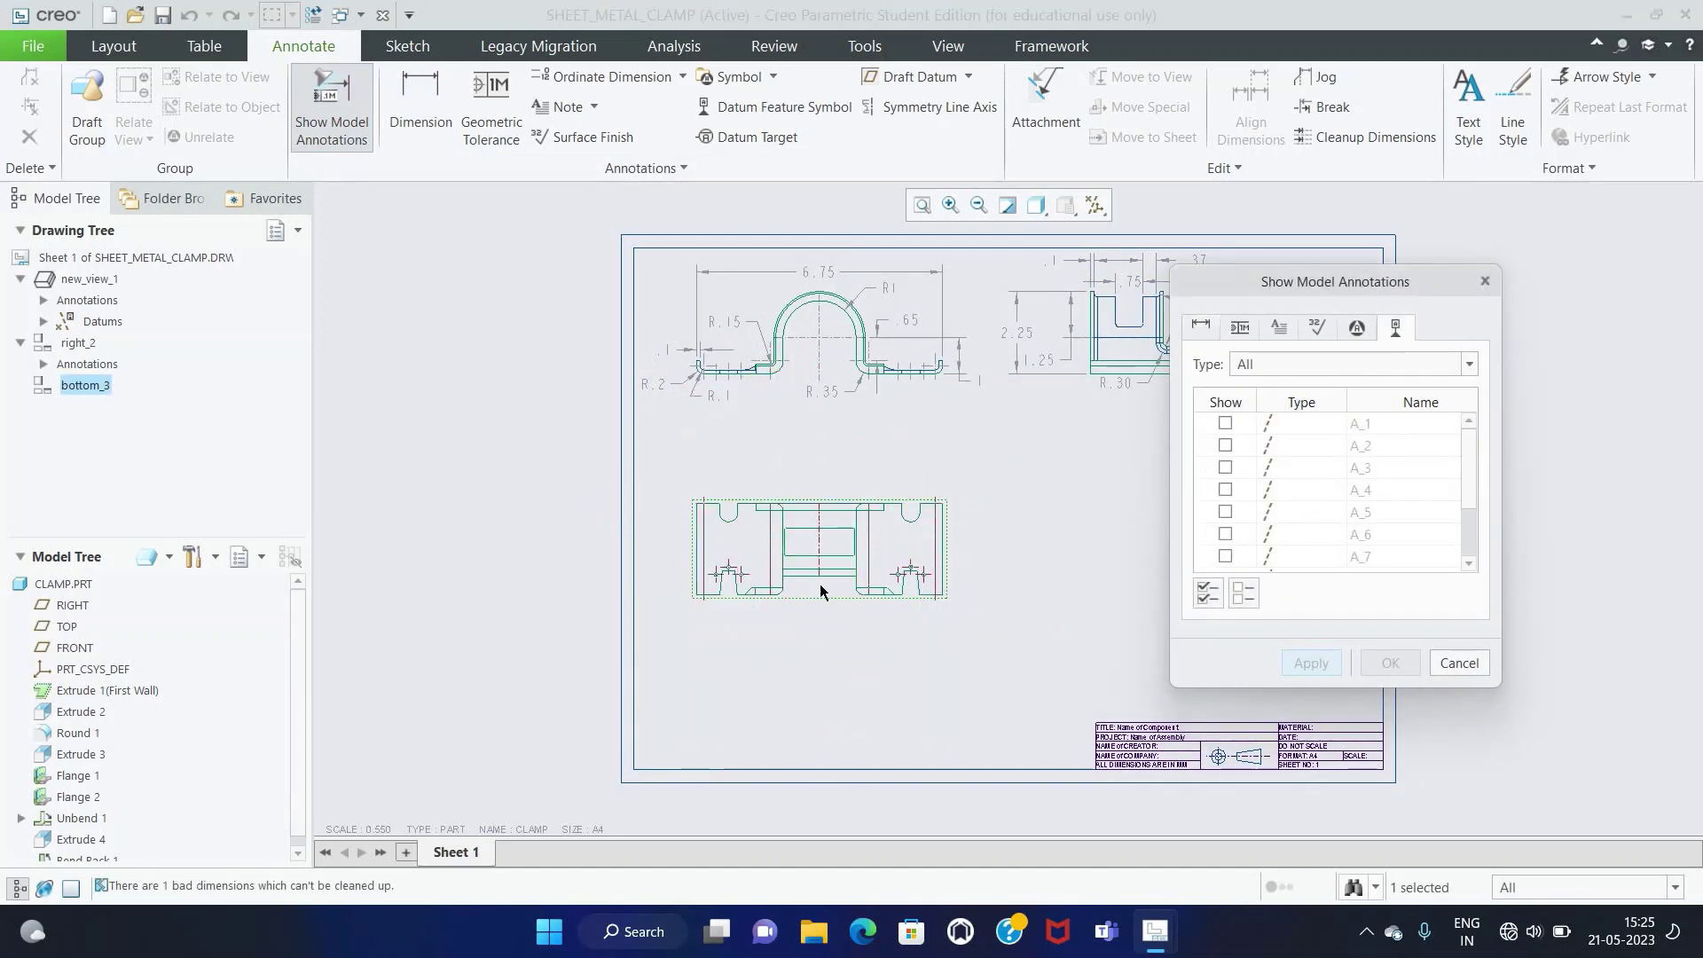
scroll(819, 591, "down", 3)
left_click(700, 522)
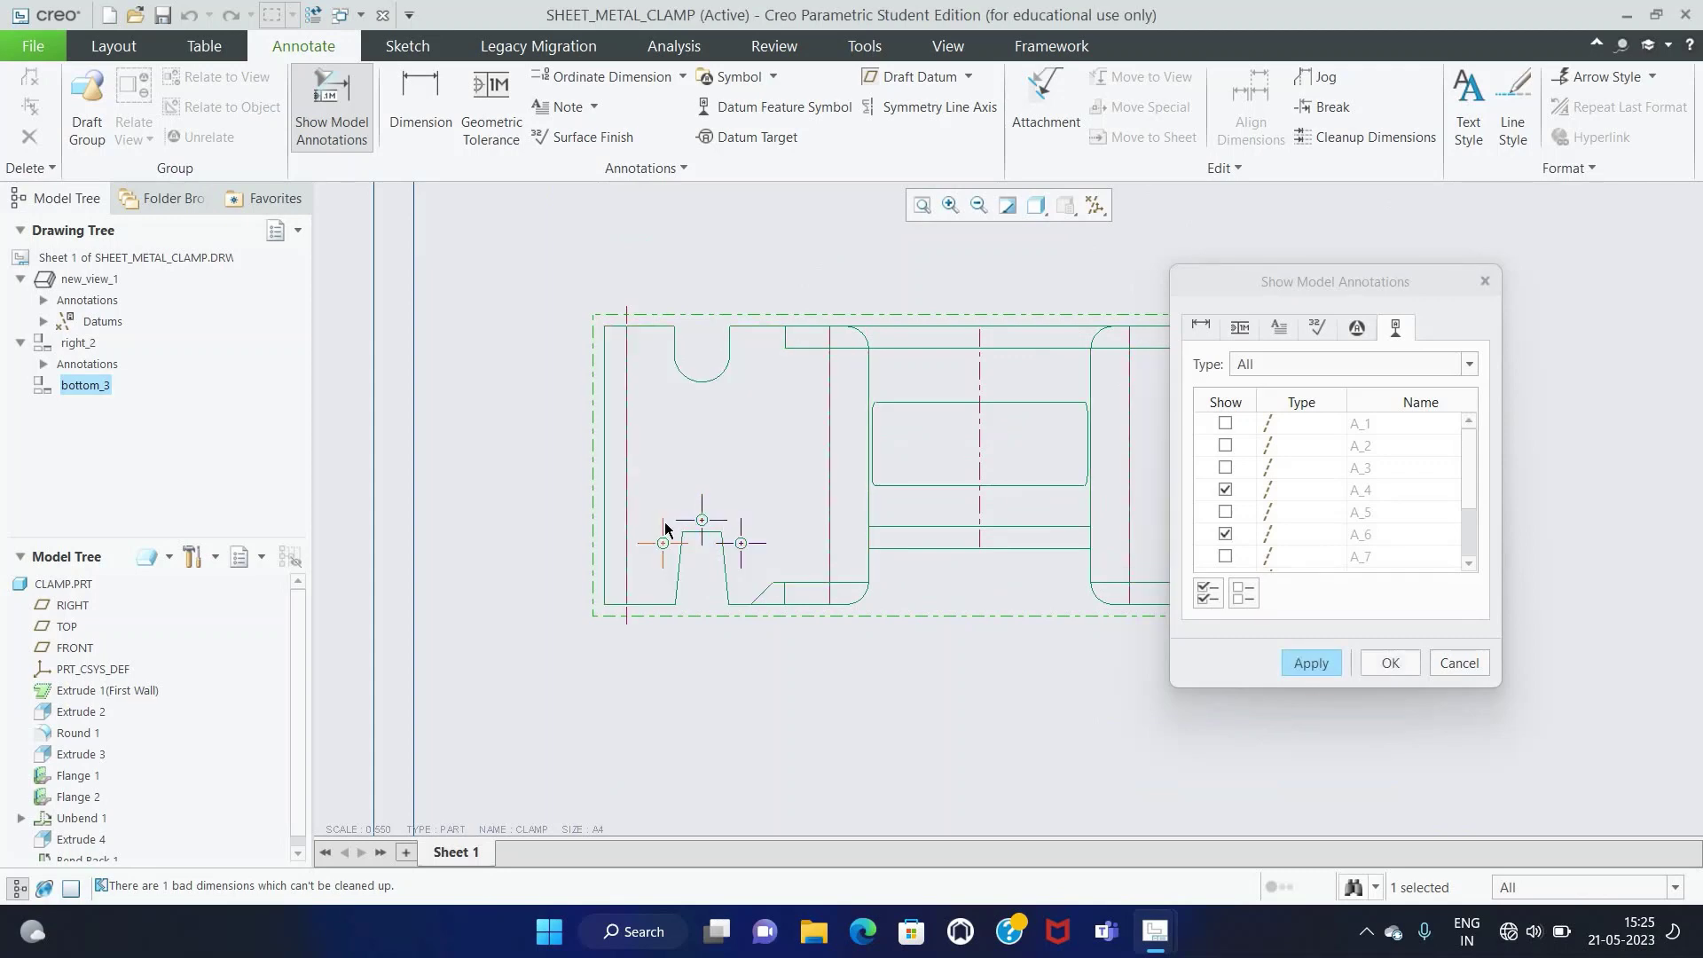
left_click(629, 523)
scroll(976, 497, "up", 2)
scroll(980, 450, "down", 2)
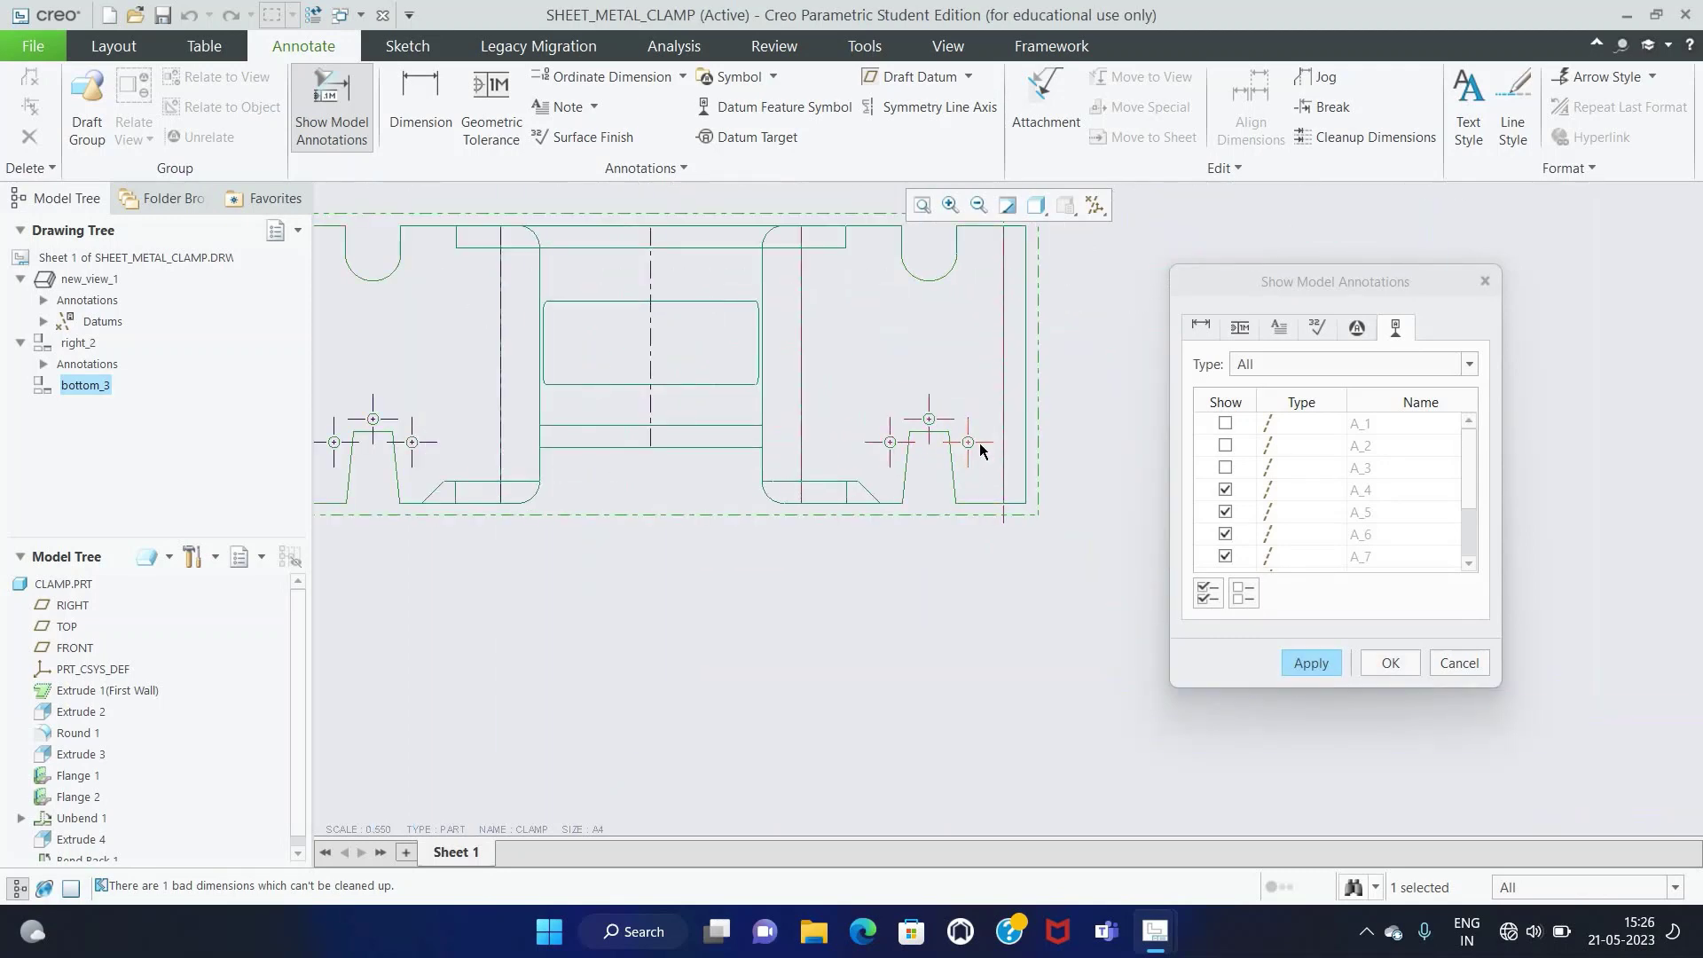
left_click(948, 426)
left_click(803, 445)
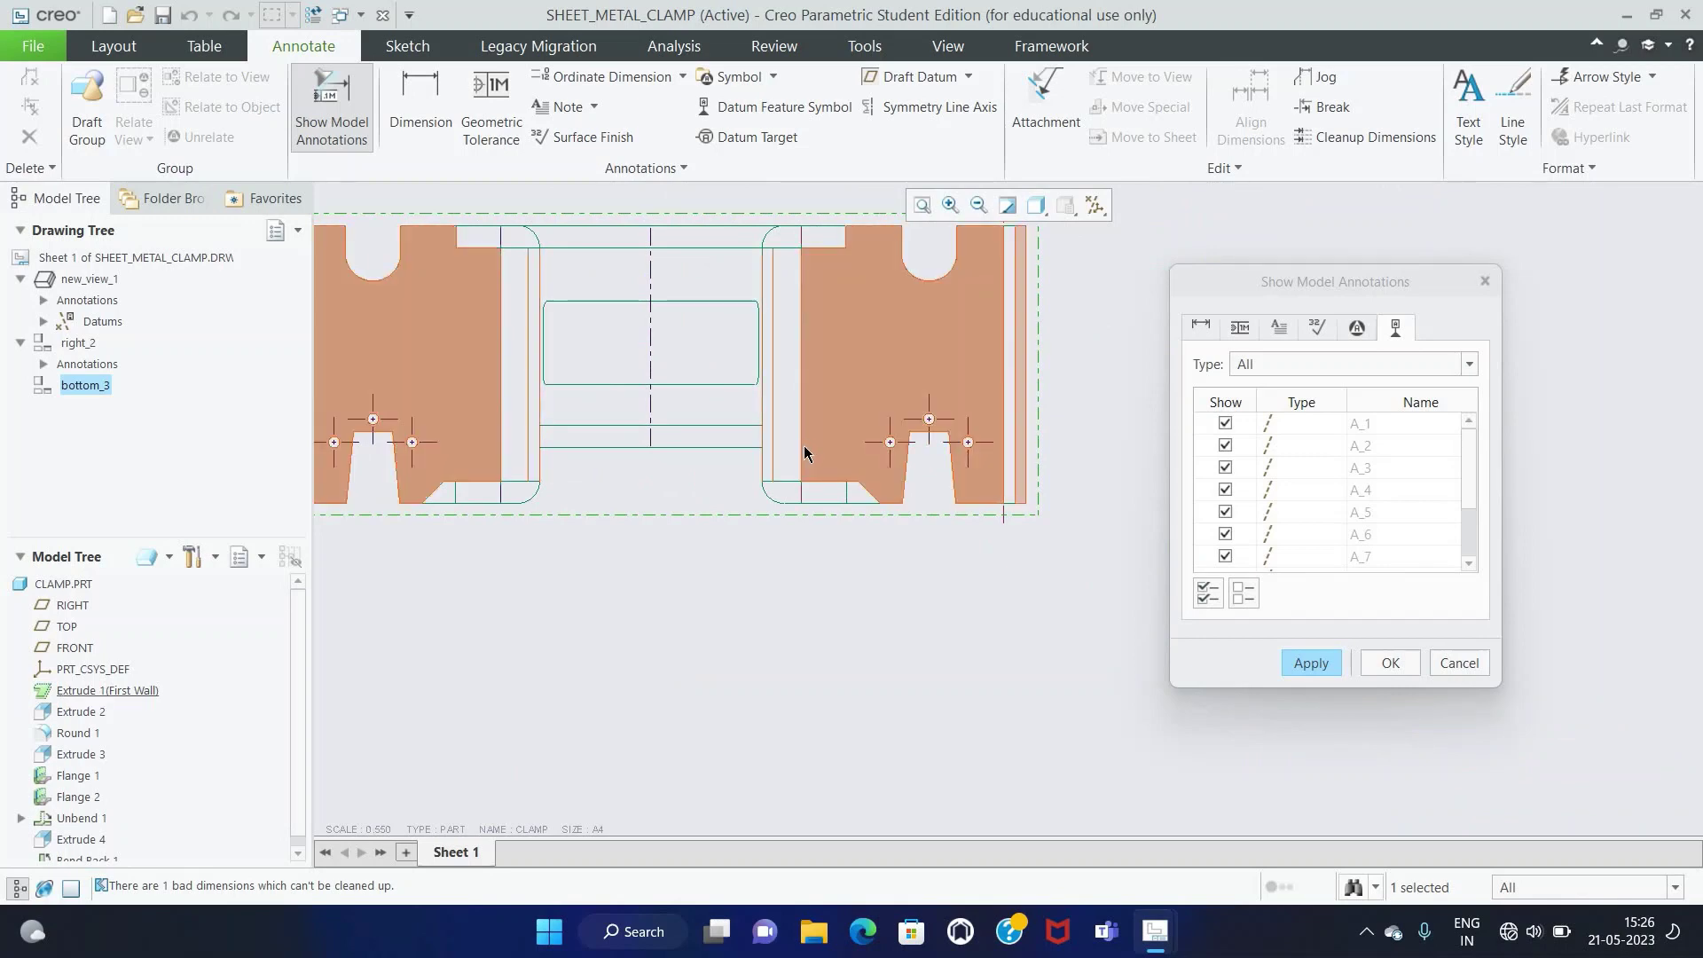
scroll(1007, 424, "up", 1)
scroll(1008, 419, "up", 2)
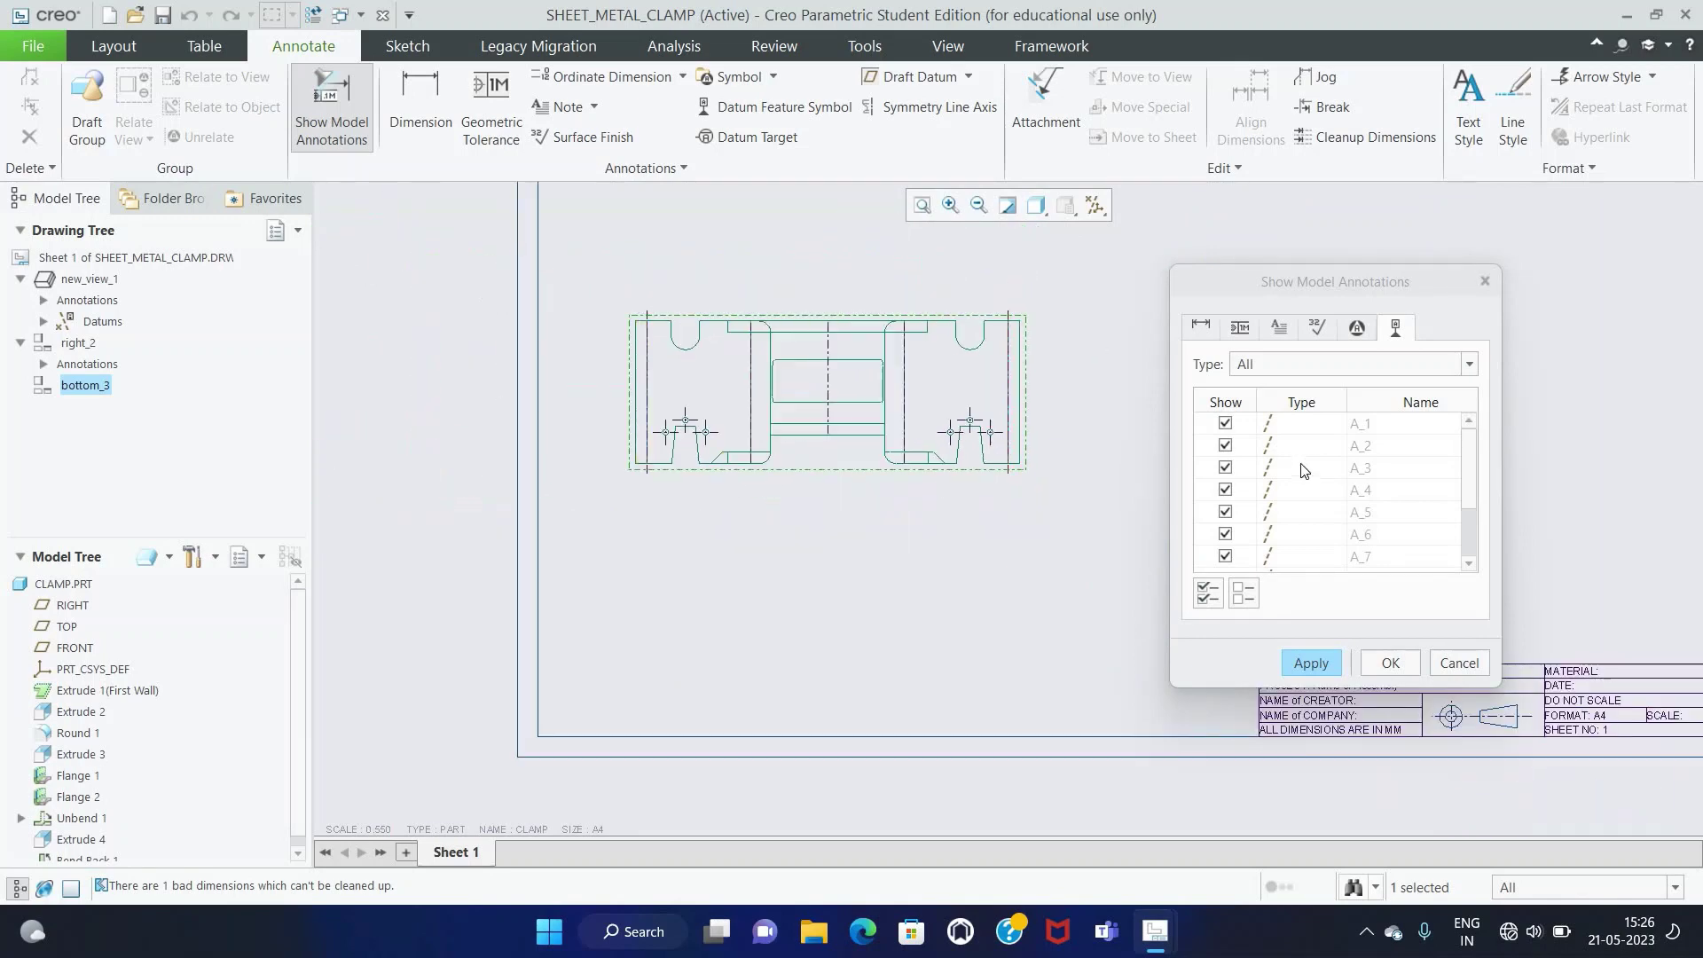
left_click(1283, 665)
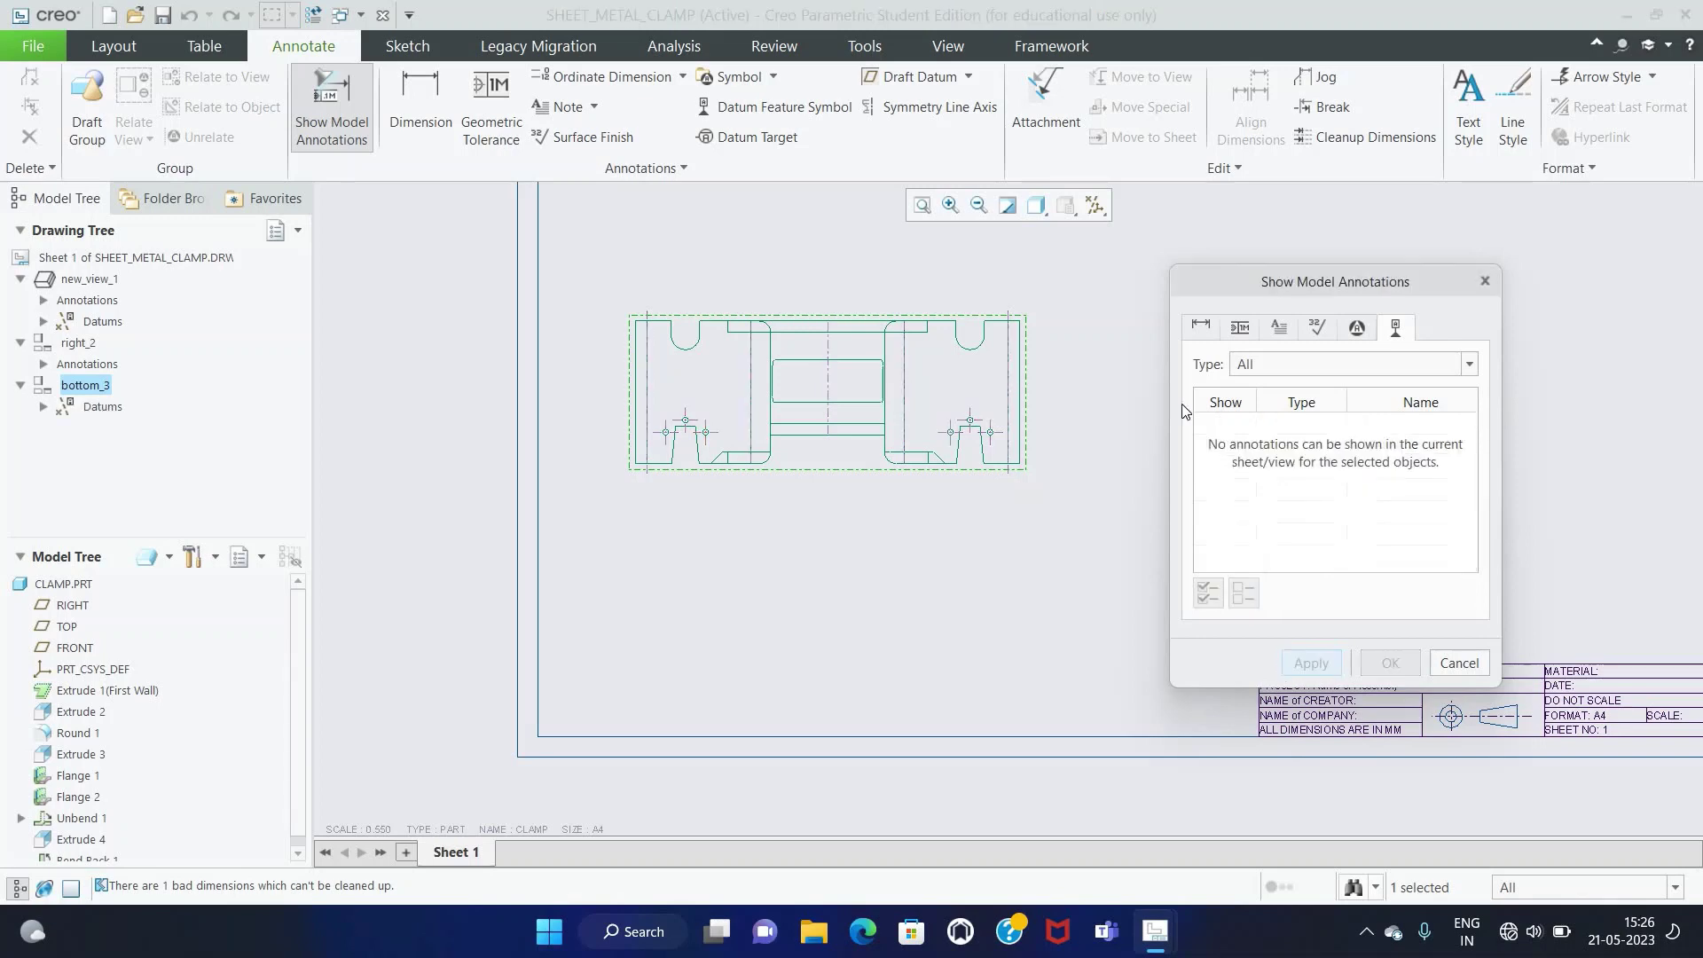
Step: Check the available model dimensions and dismiss them without adding any
left_click(1202, 325)
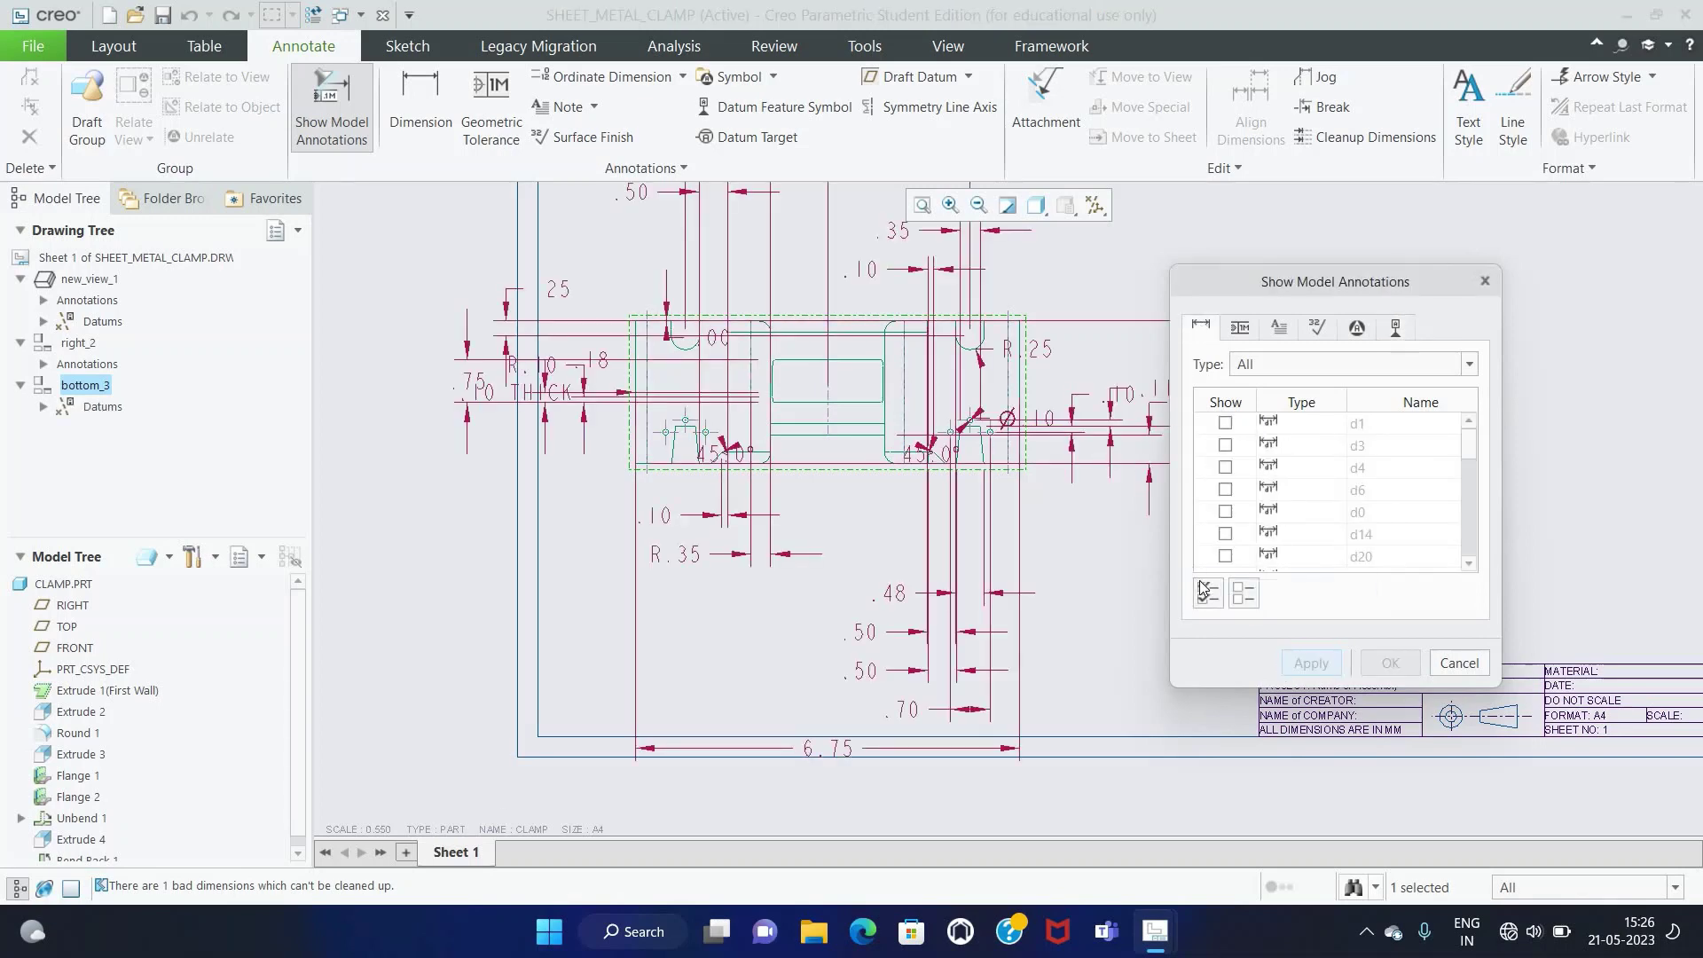
left_click(1444, 665)
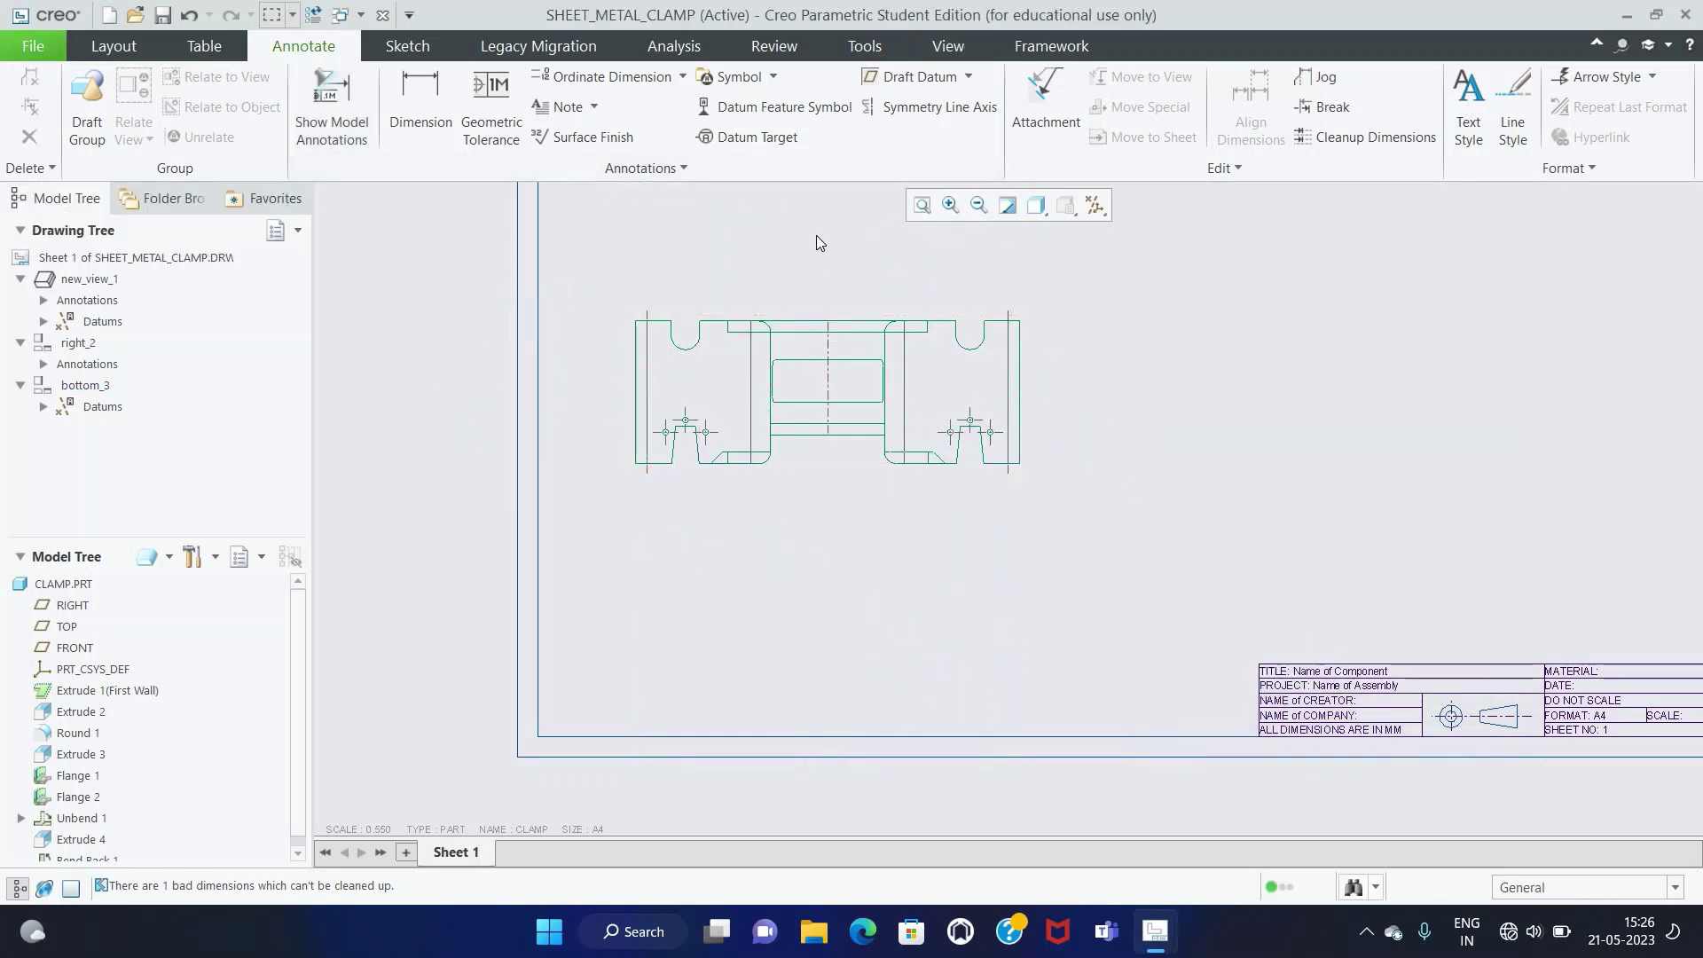
scroll(812, 237, "up", 1)
scroll(725, 260, "up", 1)
Step: Dimension the right-hand hole as R.05 and the slot width as .35
left_click(430, 111)
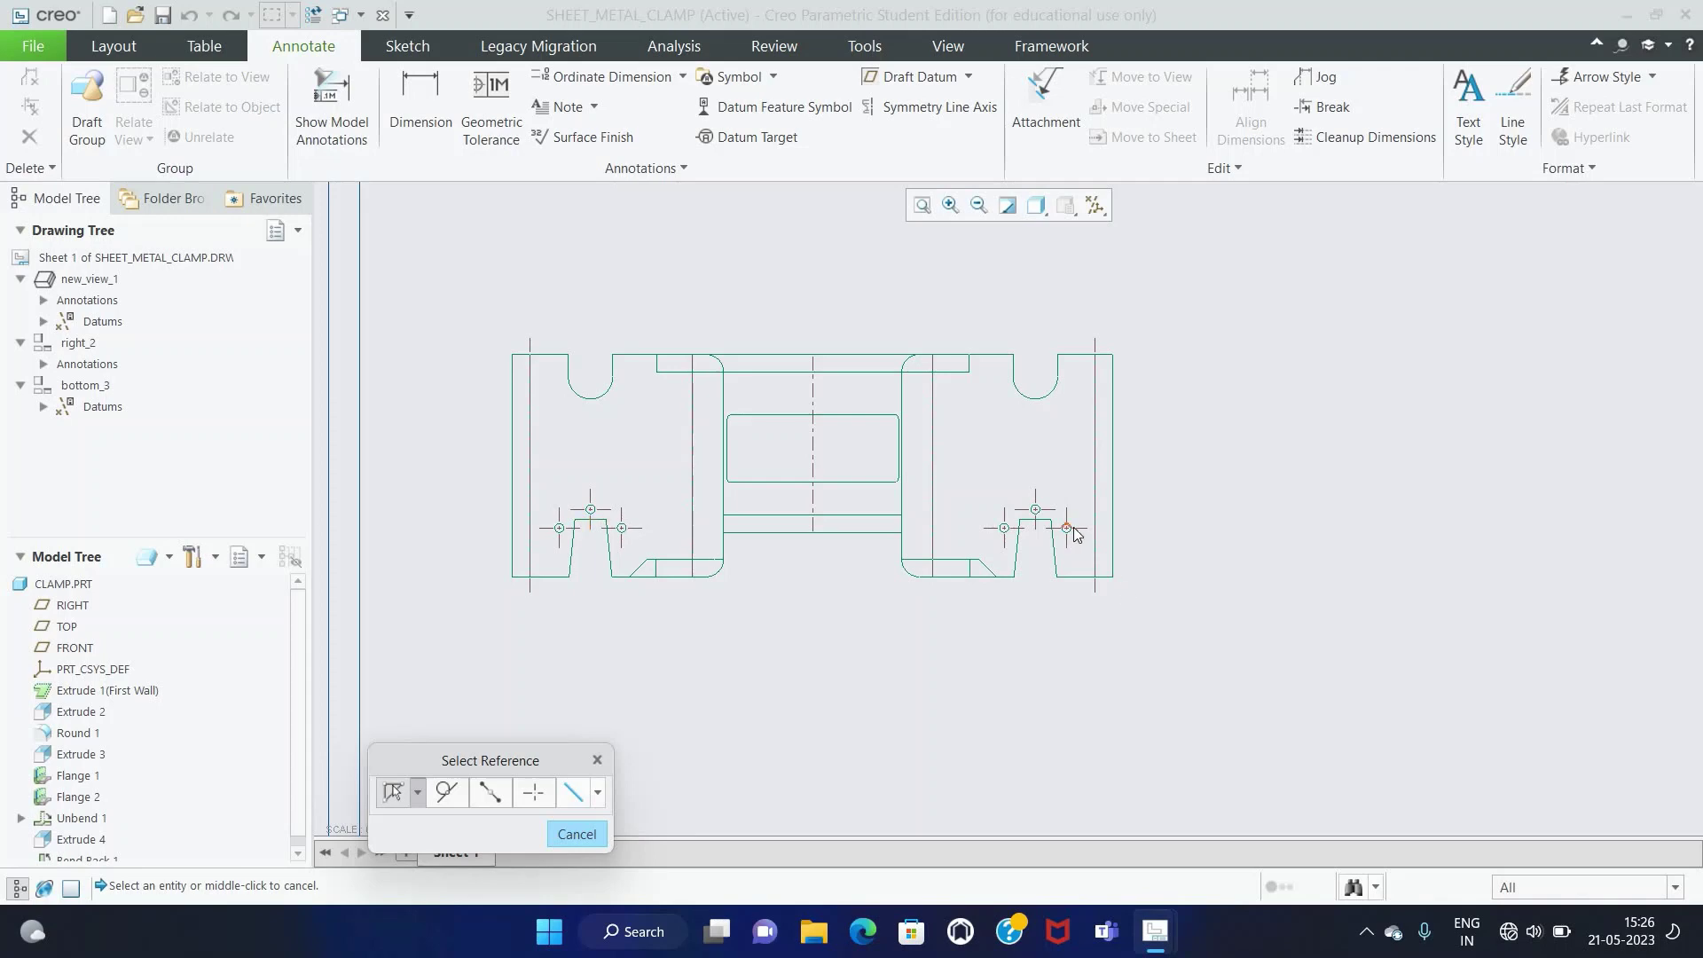
scroll(1071, 532, "down", 4)
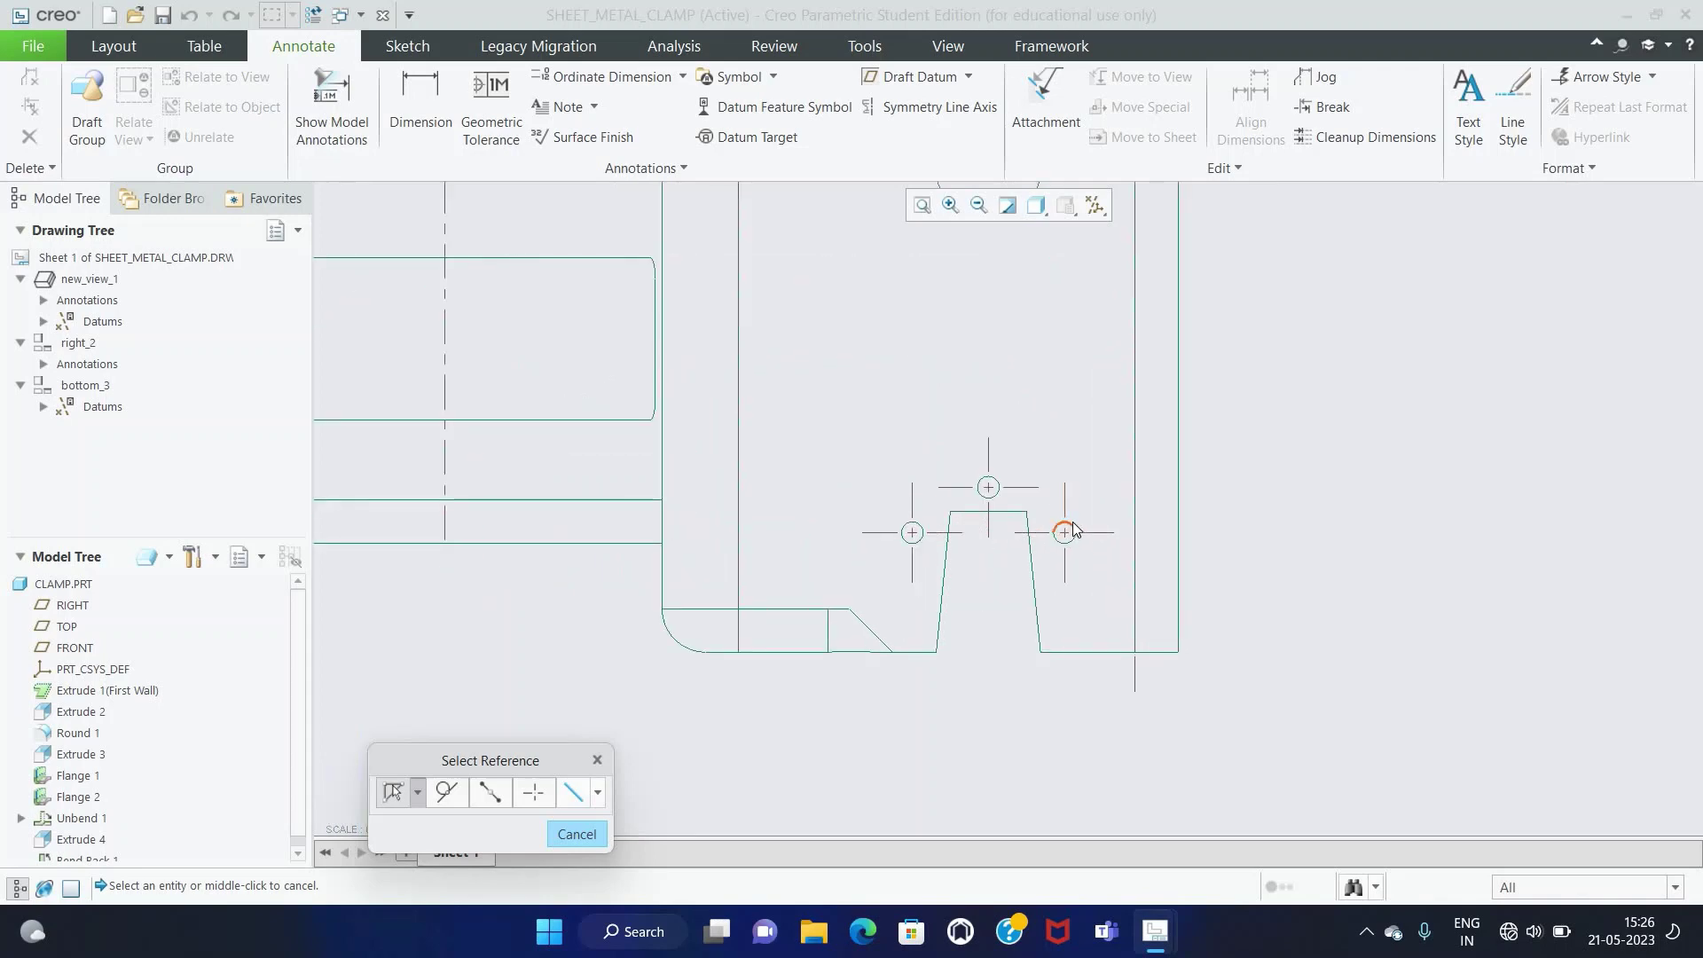
left_click(1072, 526)
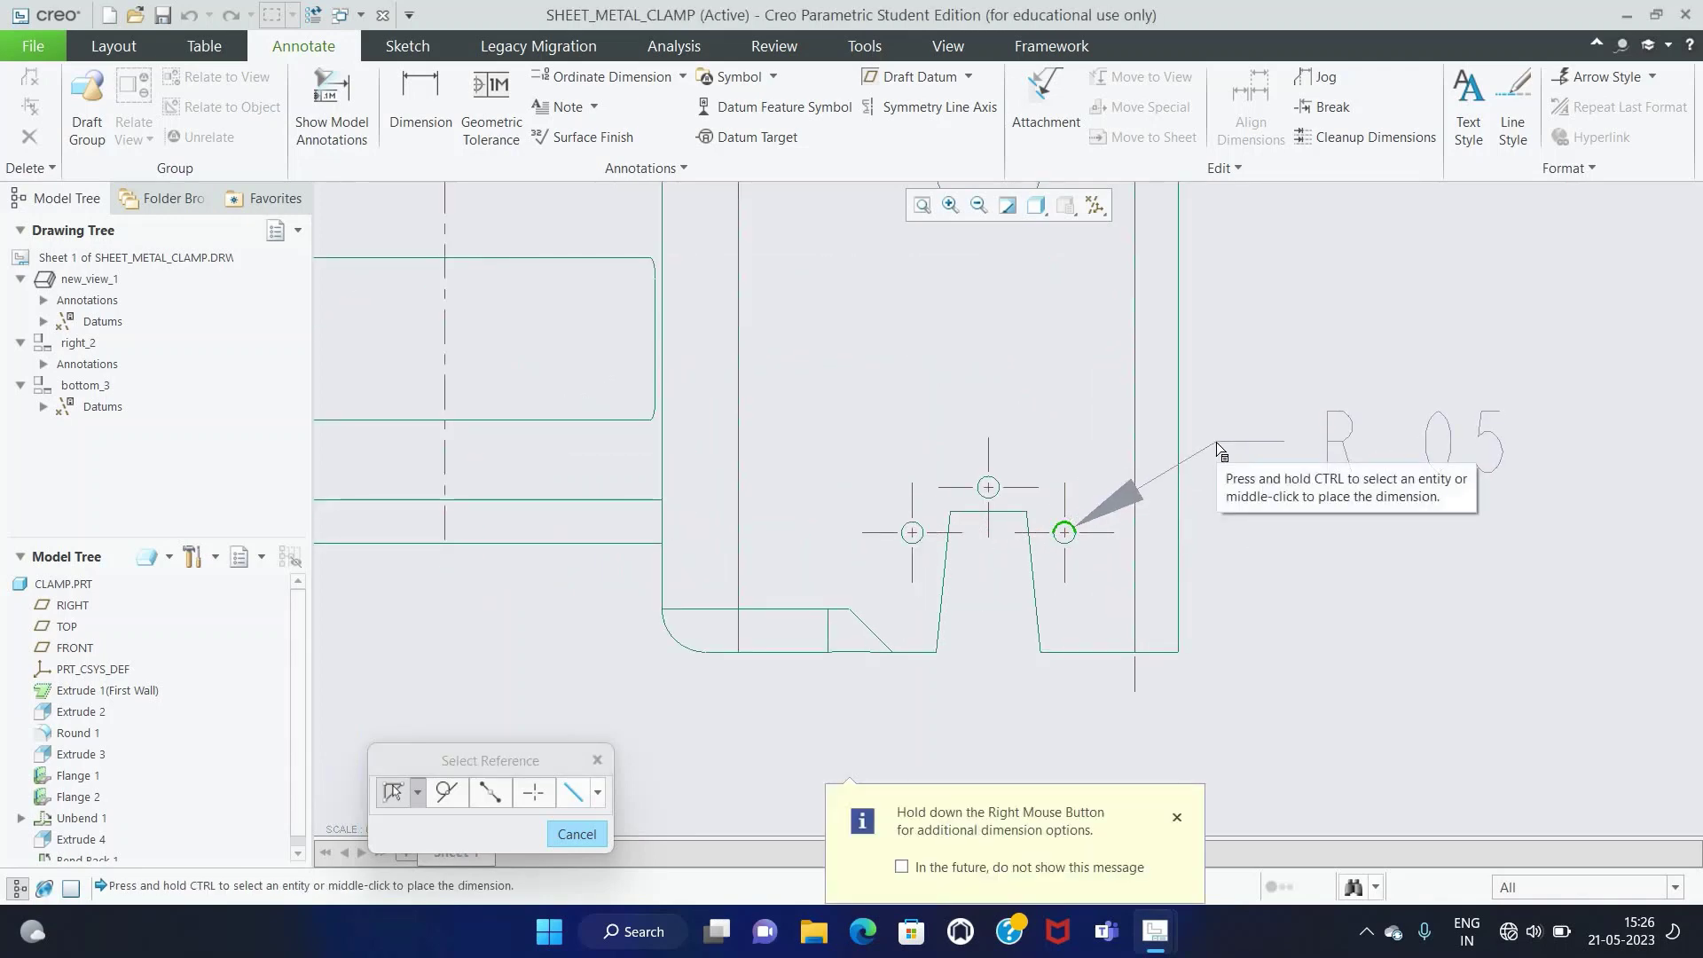
middle_click(1218, 448)
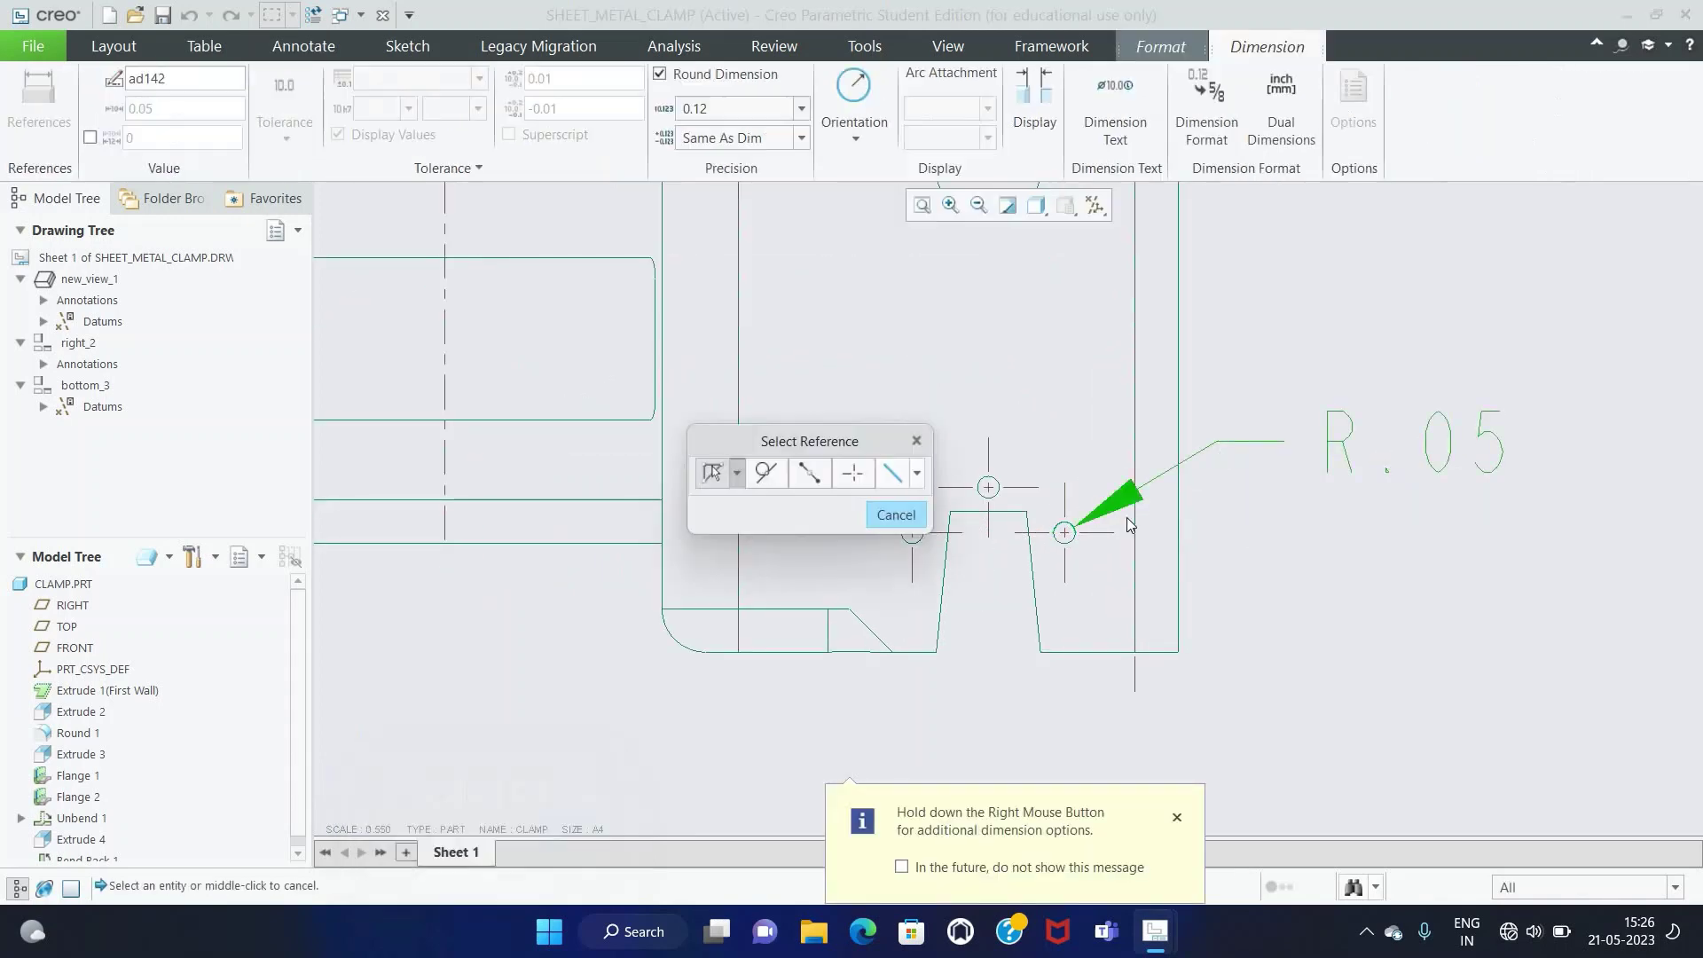
left_click(974, 512)
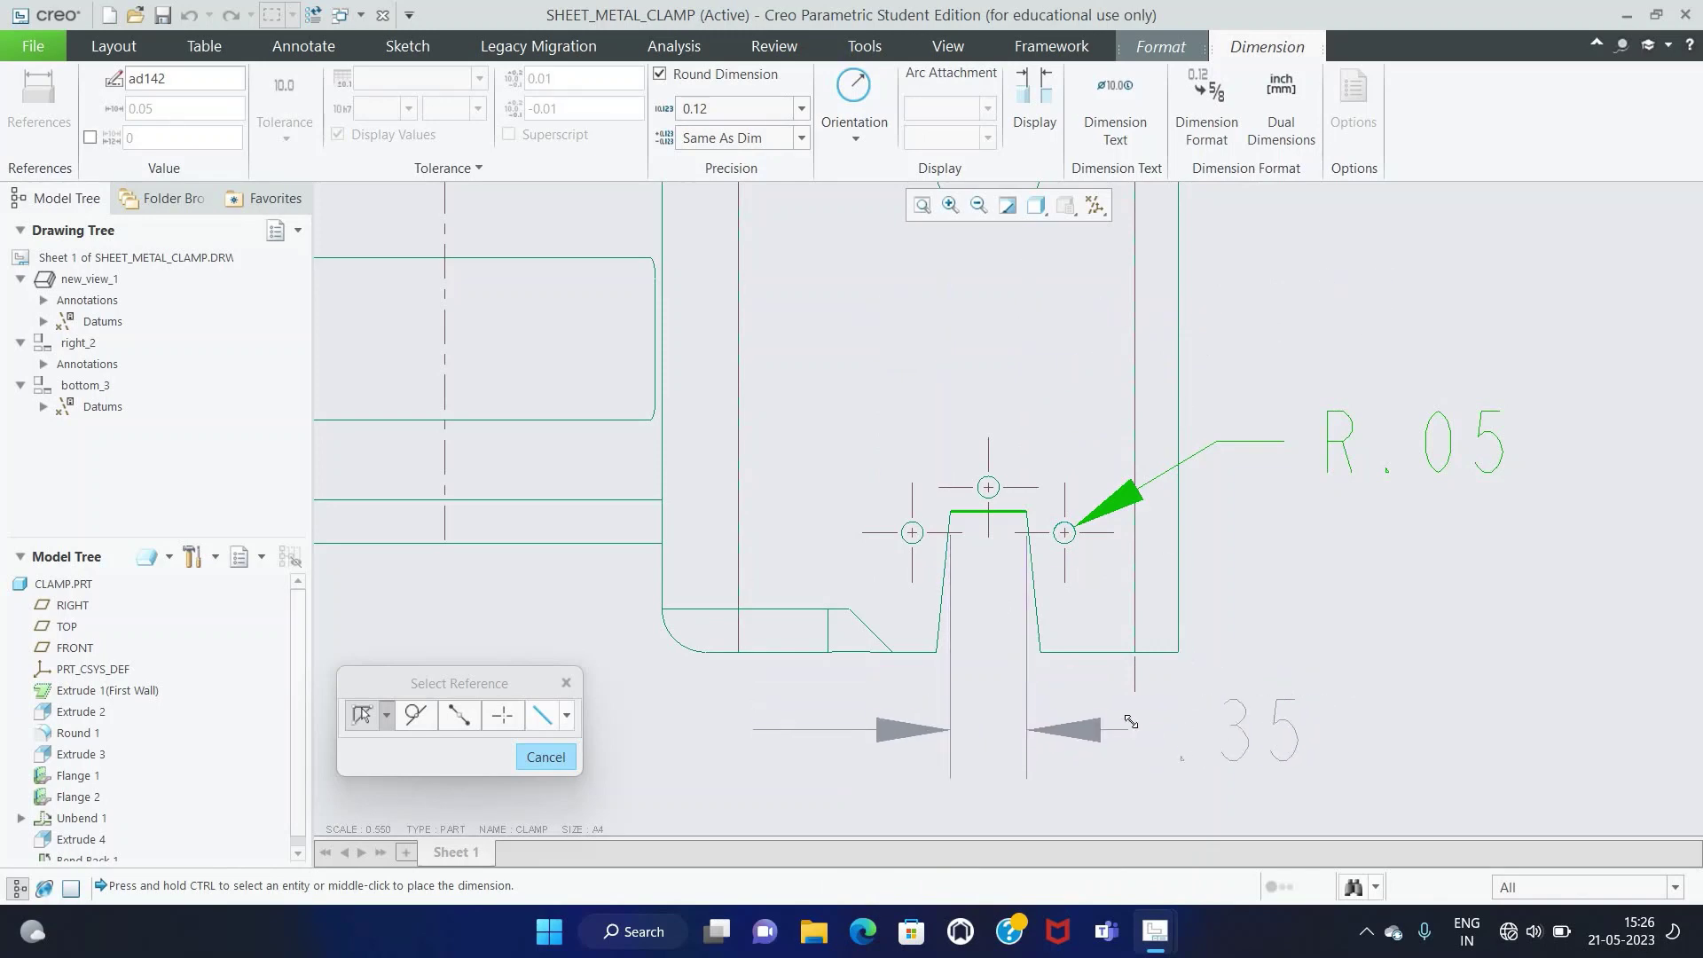
middle_click(1214, 740)
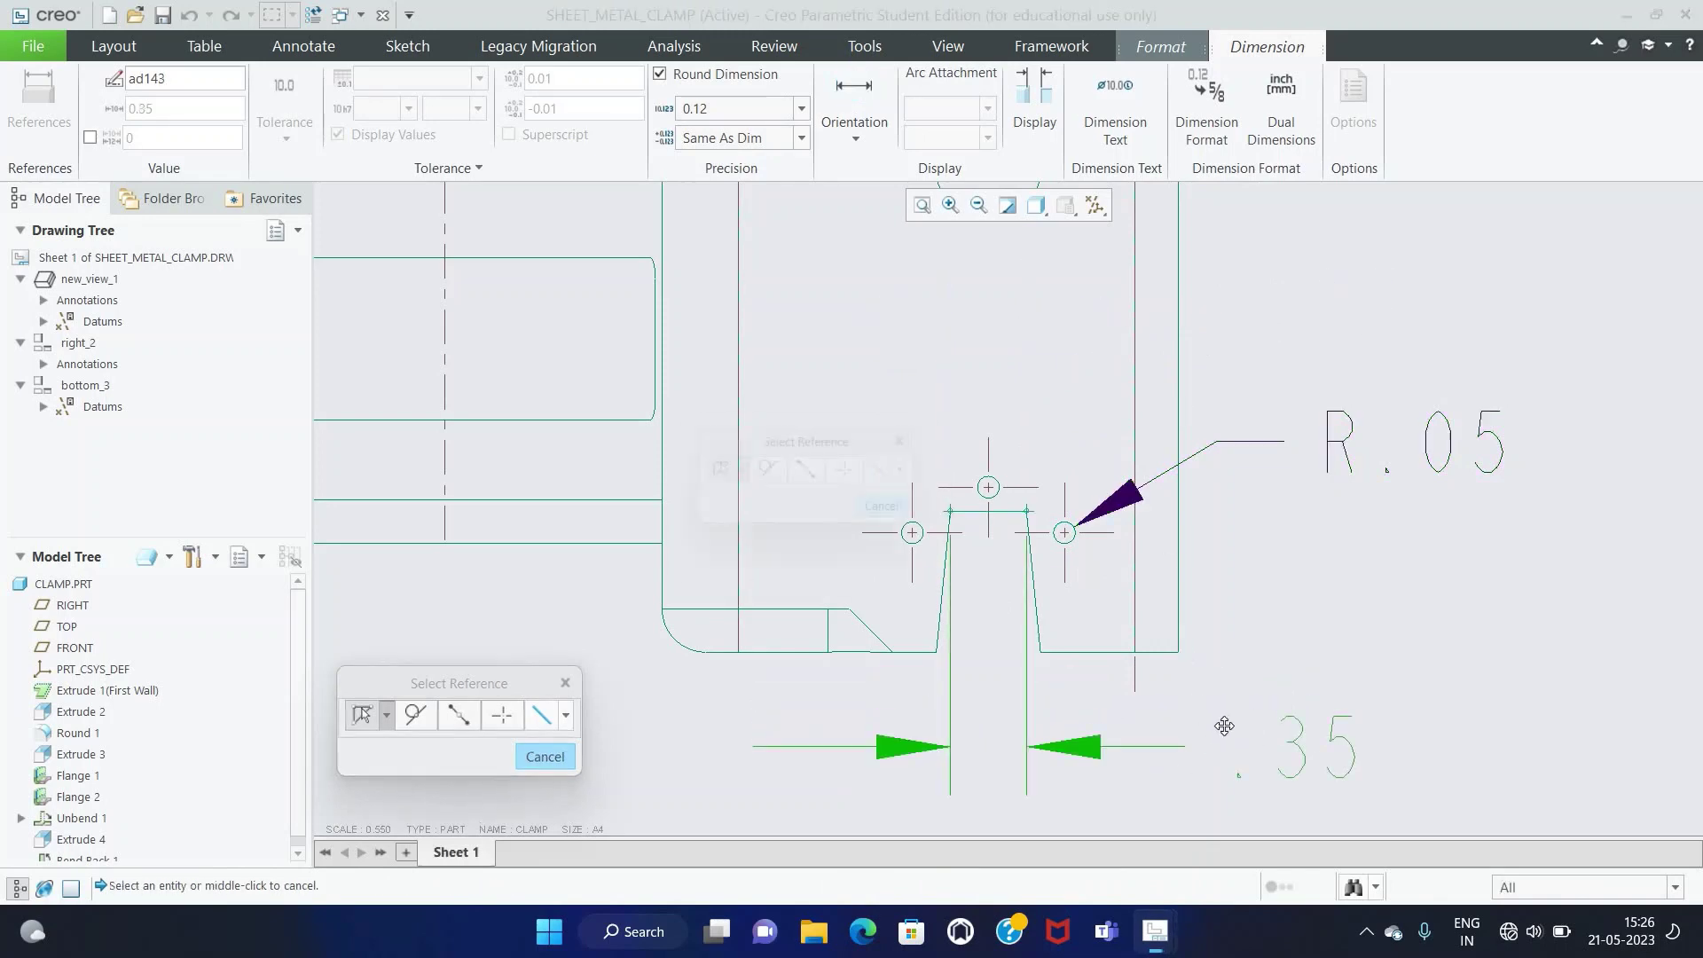
Step: Add the R.20 fillet radius and the .48 slot opening below the left slot
scroll(849, 680, "up", 3)
scroll(887, 667, "down", 2)
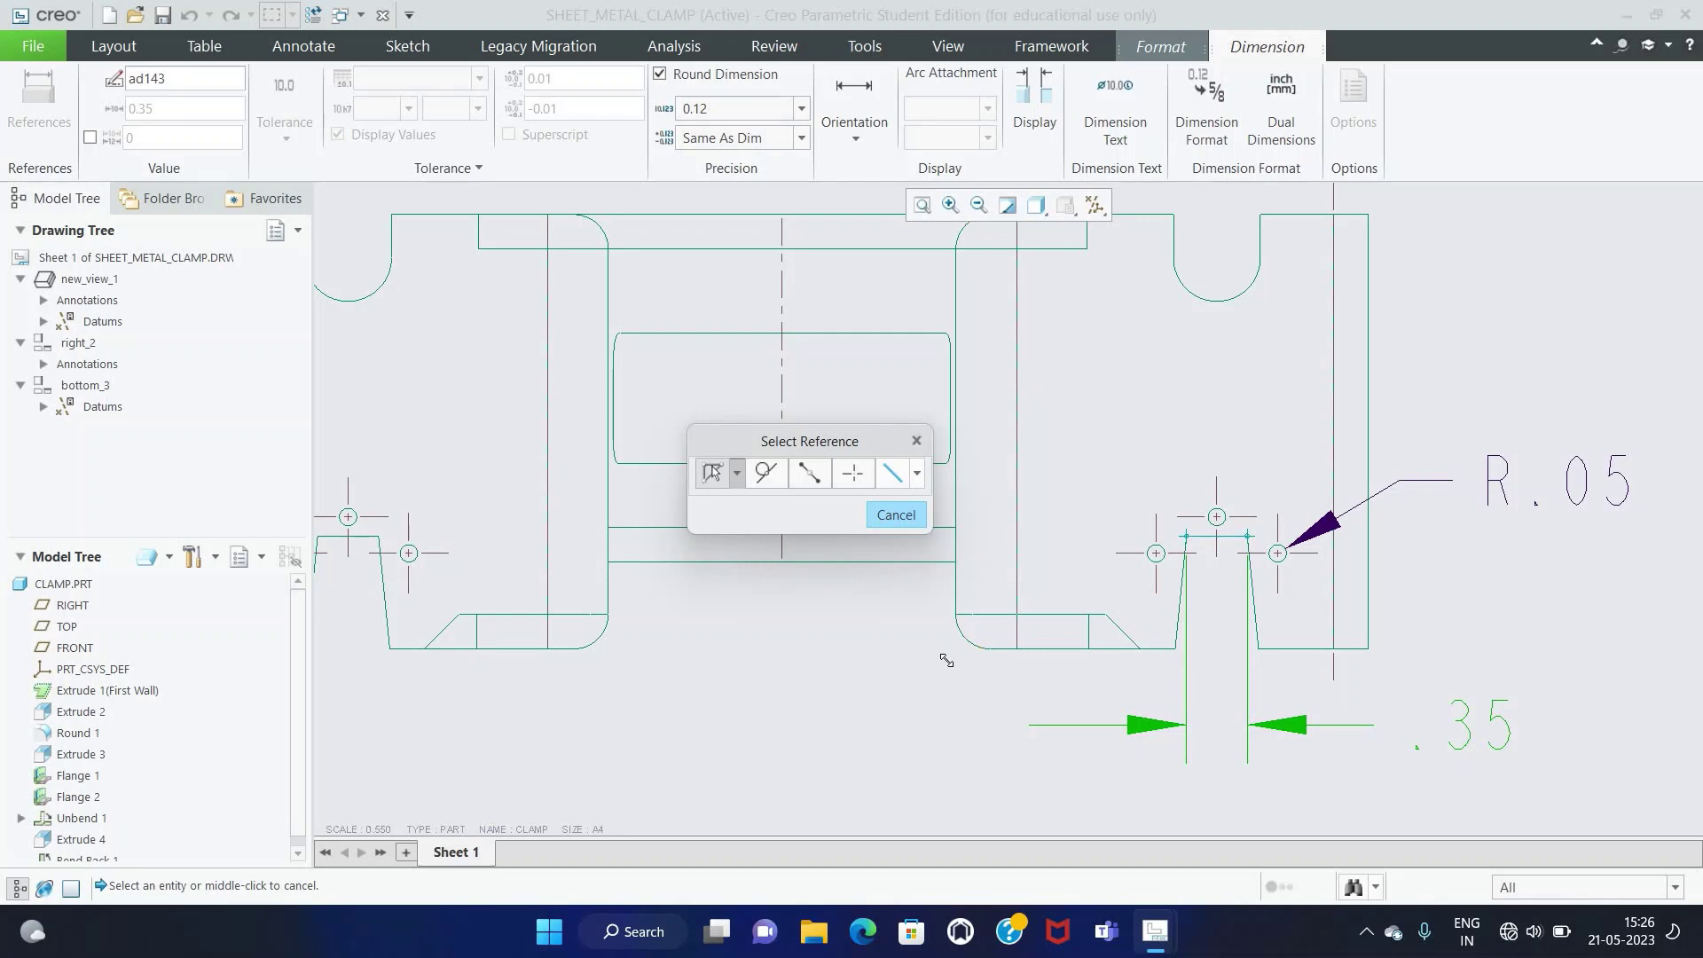
left_click(961, 645)
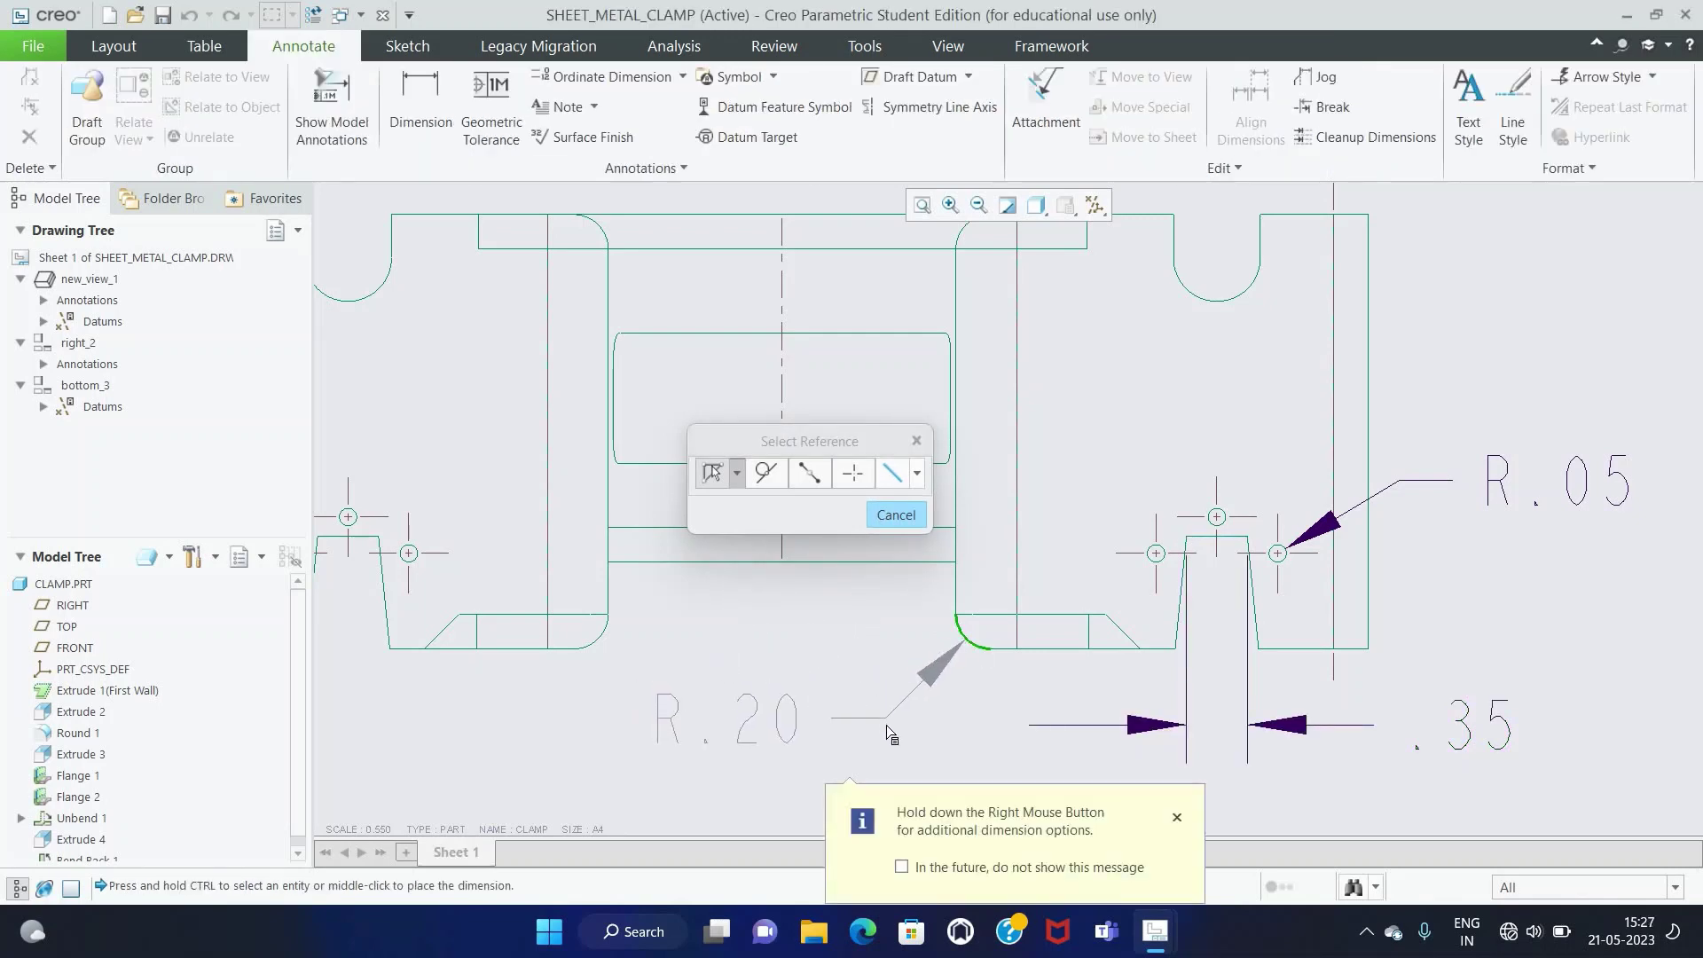
middle_click(890, 681)
scroll(595, 608, "up", 3)
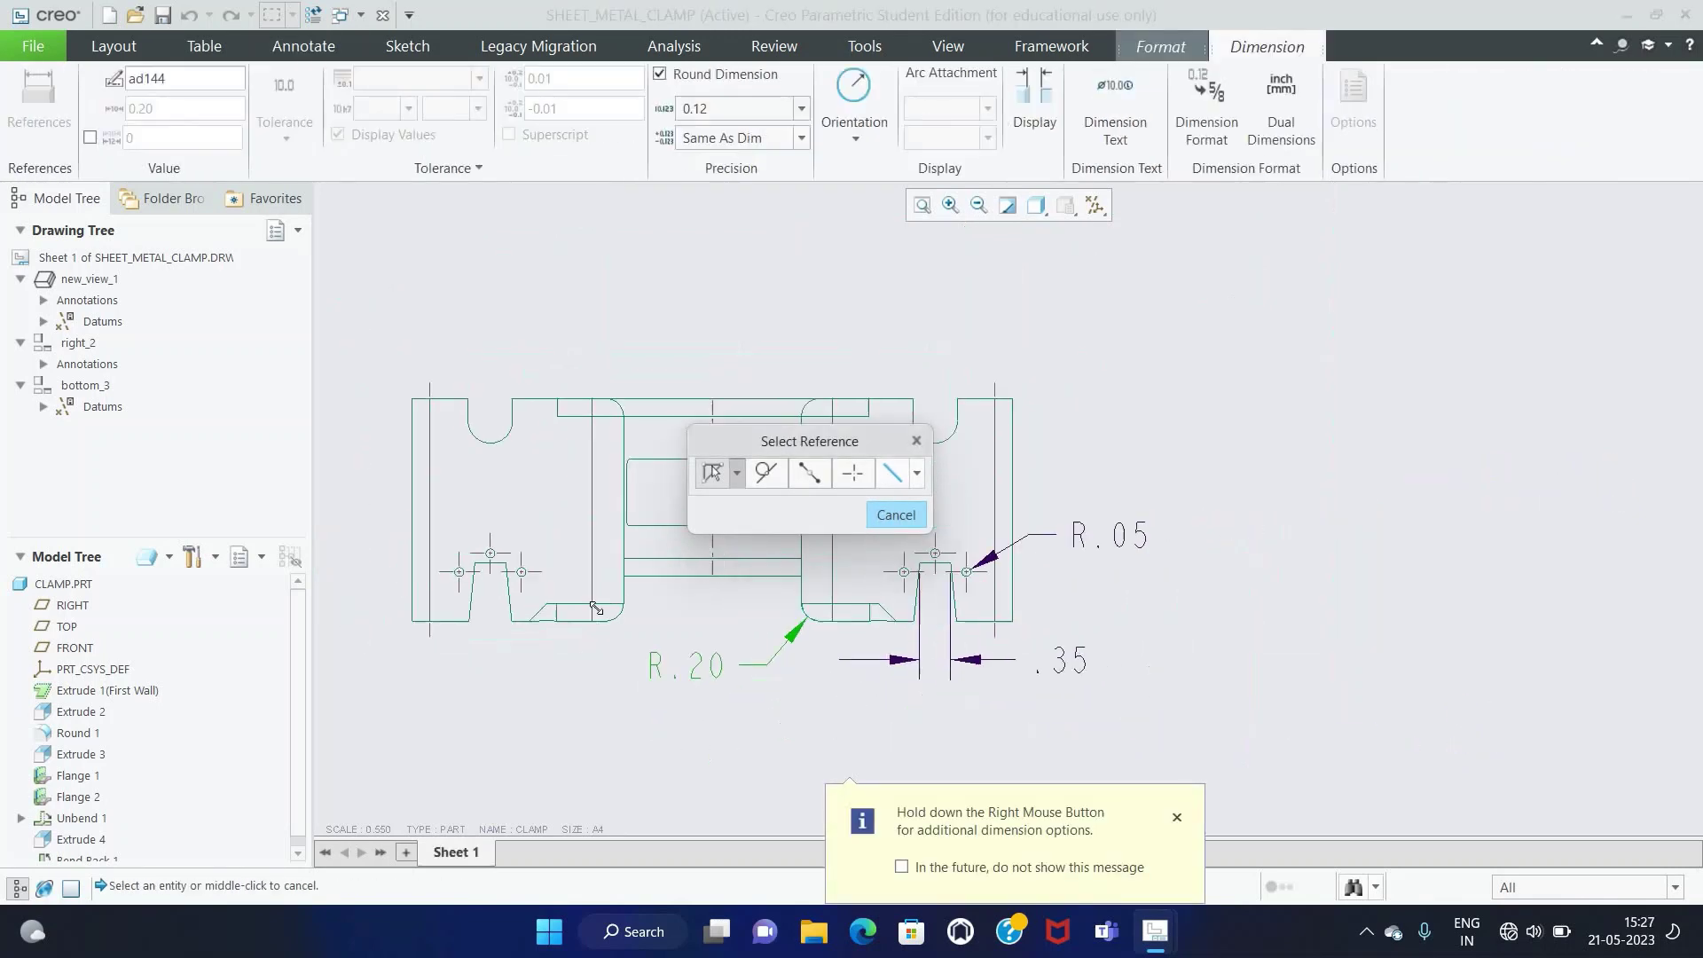
scroll(404, 635, "down", 3)
left_click(531, 605)
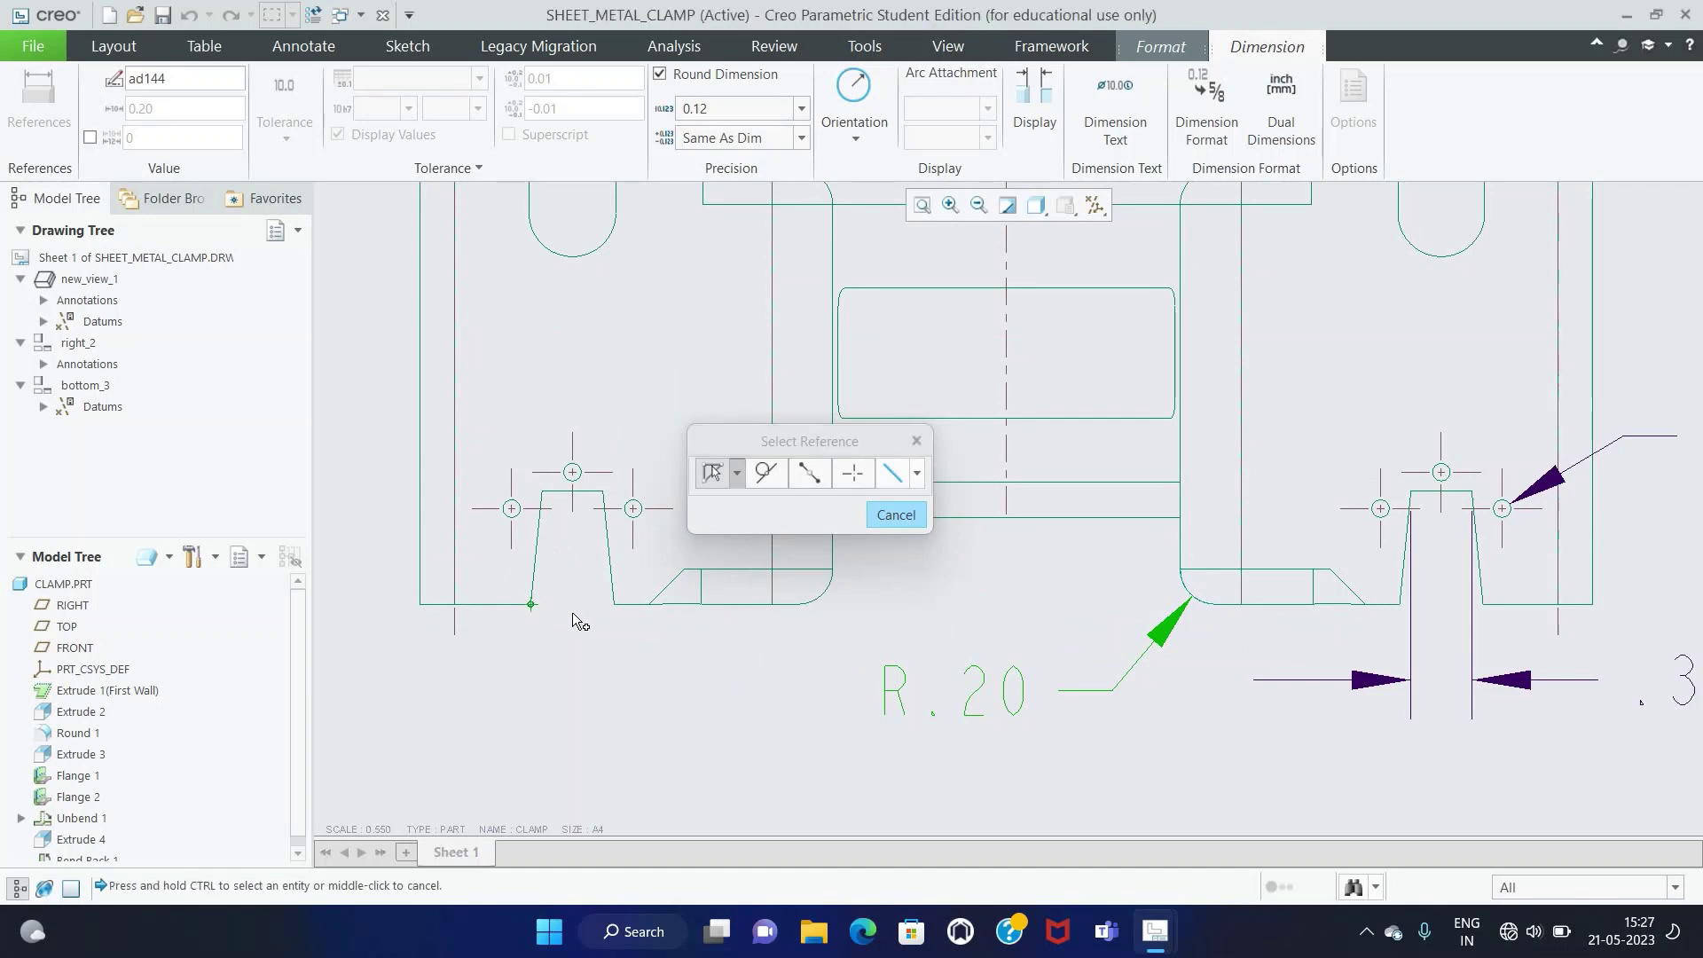
left_click(613, 605, "ctrl")
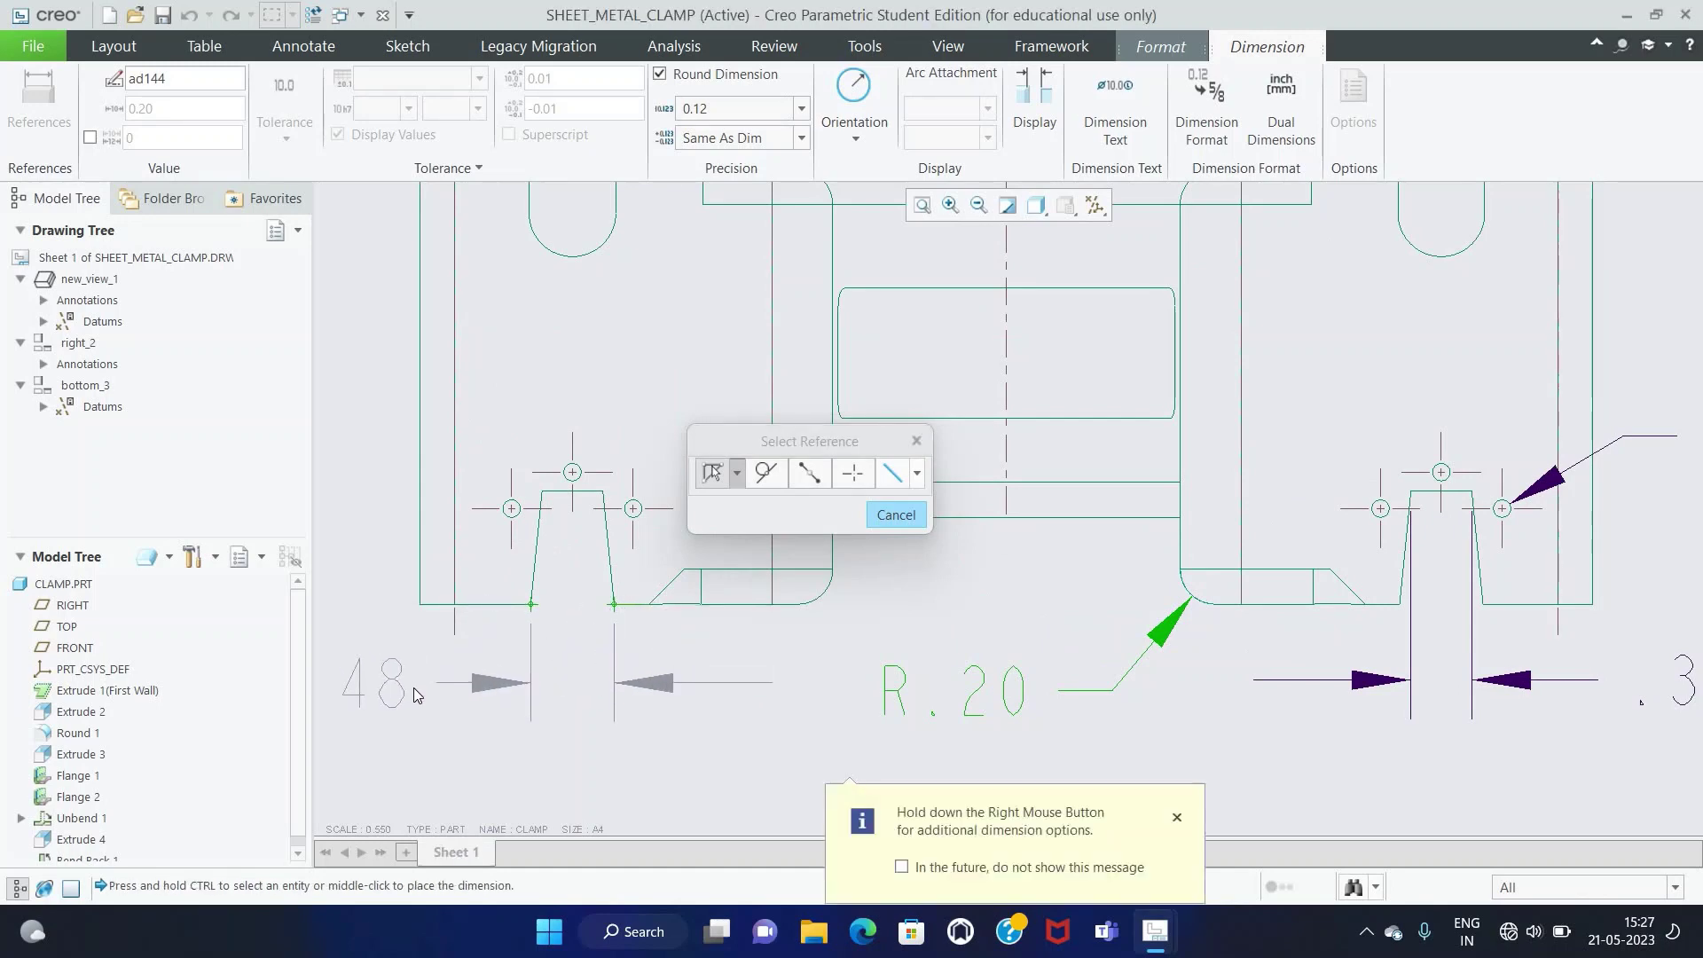
middle_click(415, 690)
scroll(609, 599, "up", 2)
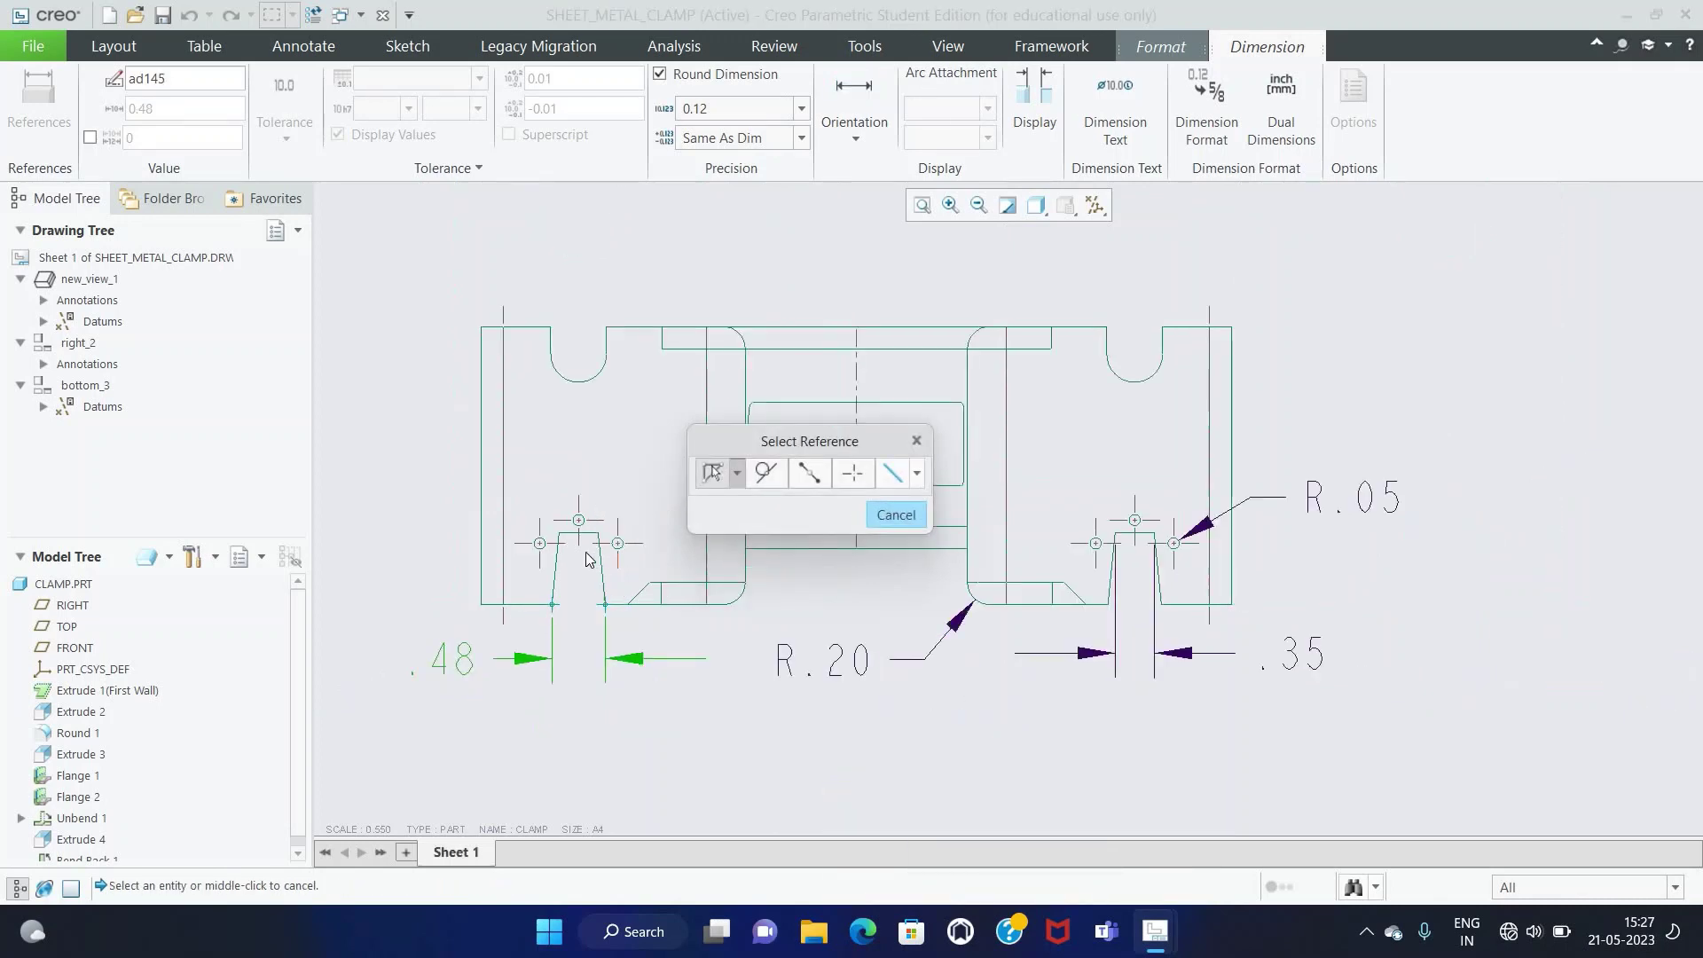
left_click(568, 385)
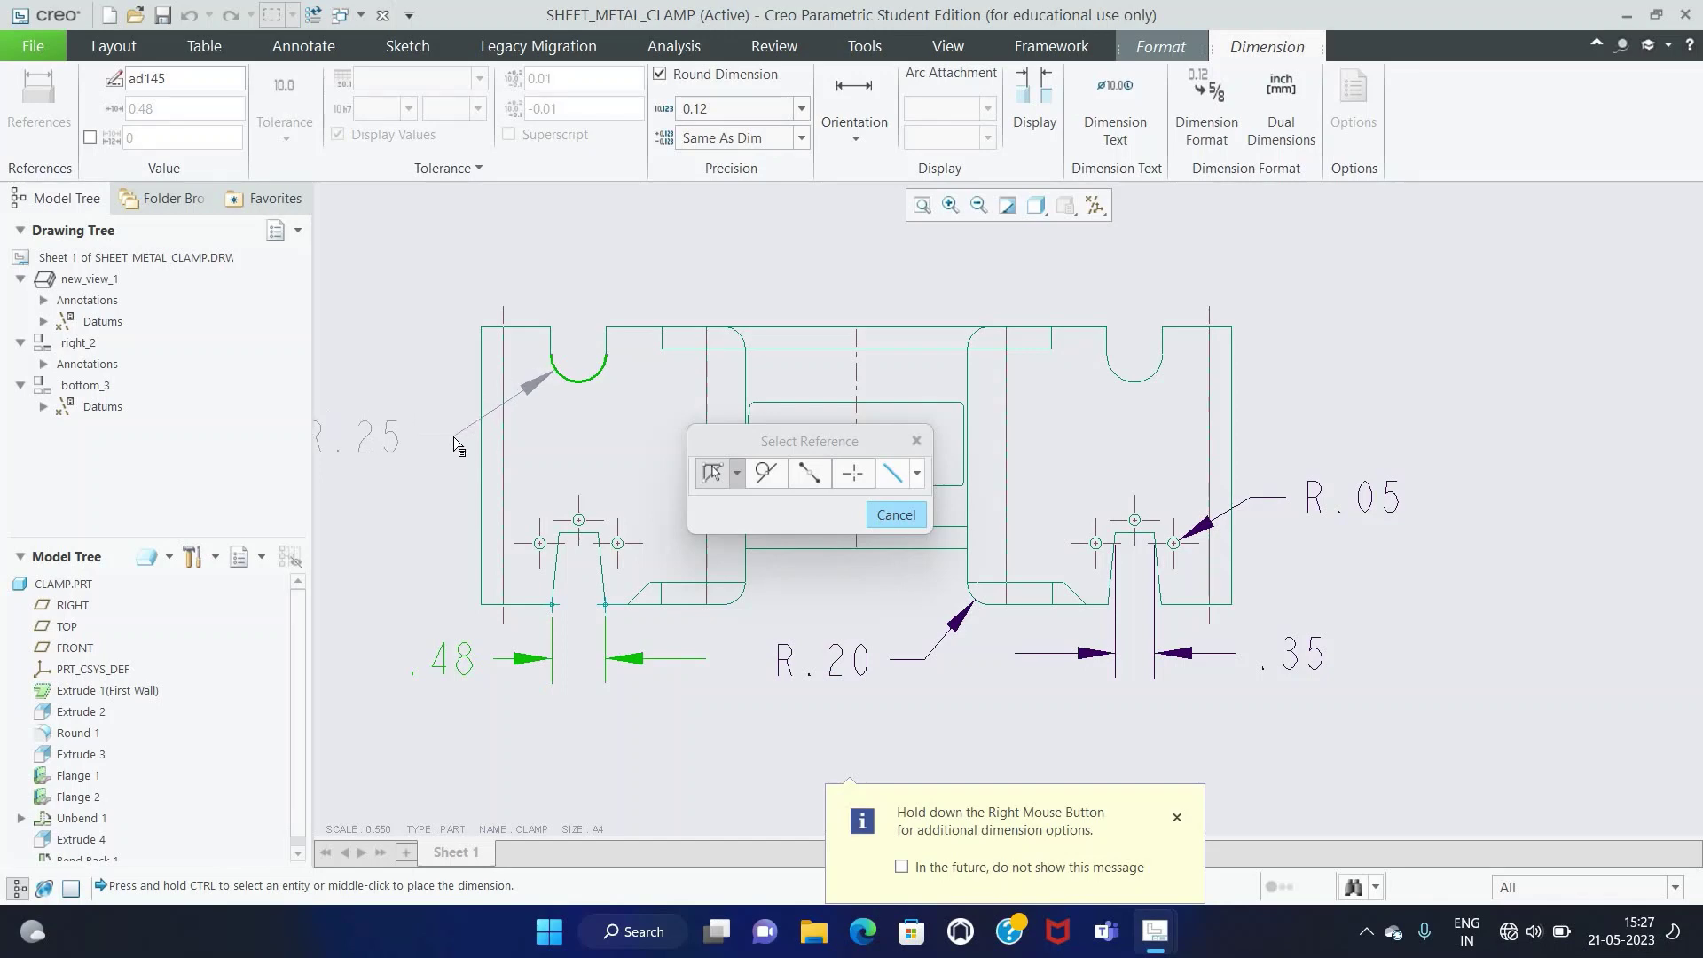
Step: Place the R.25 notch radius and the .50 notch width above the part
middle_click(456, 443)
left_click(551, 328)
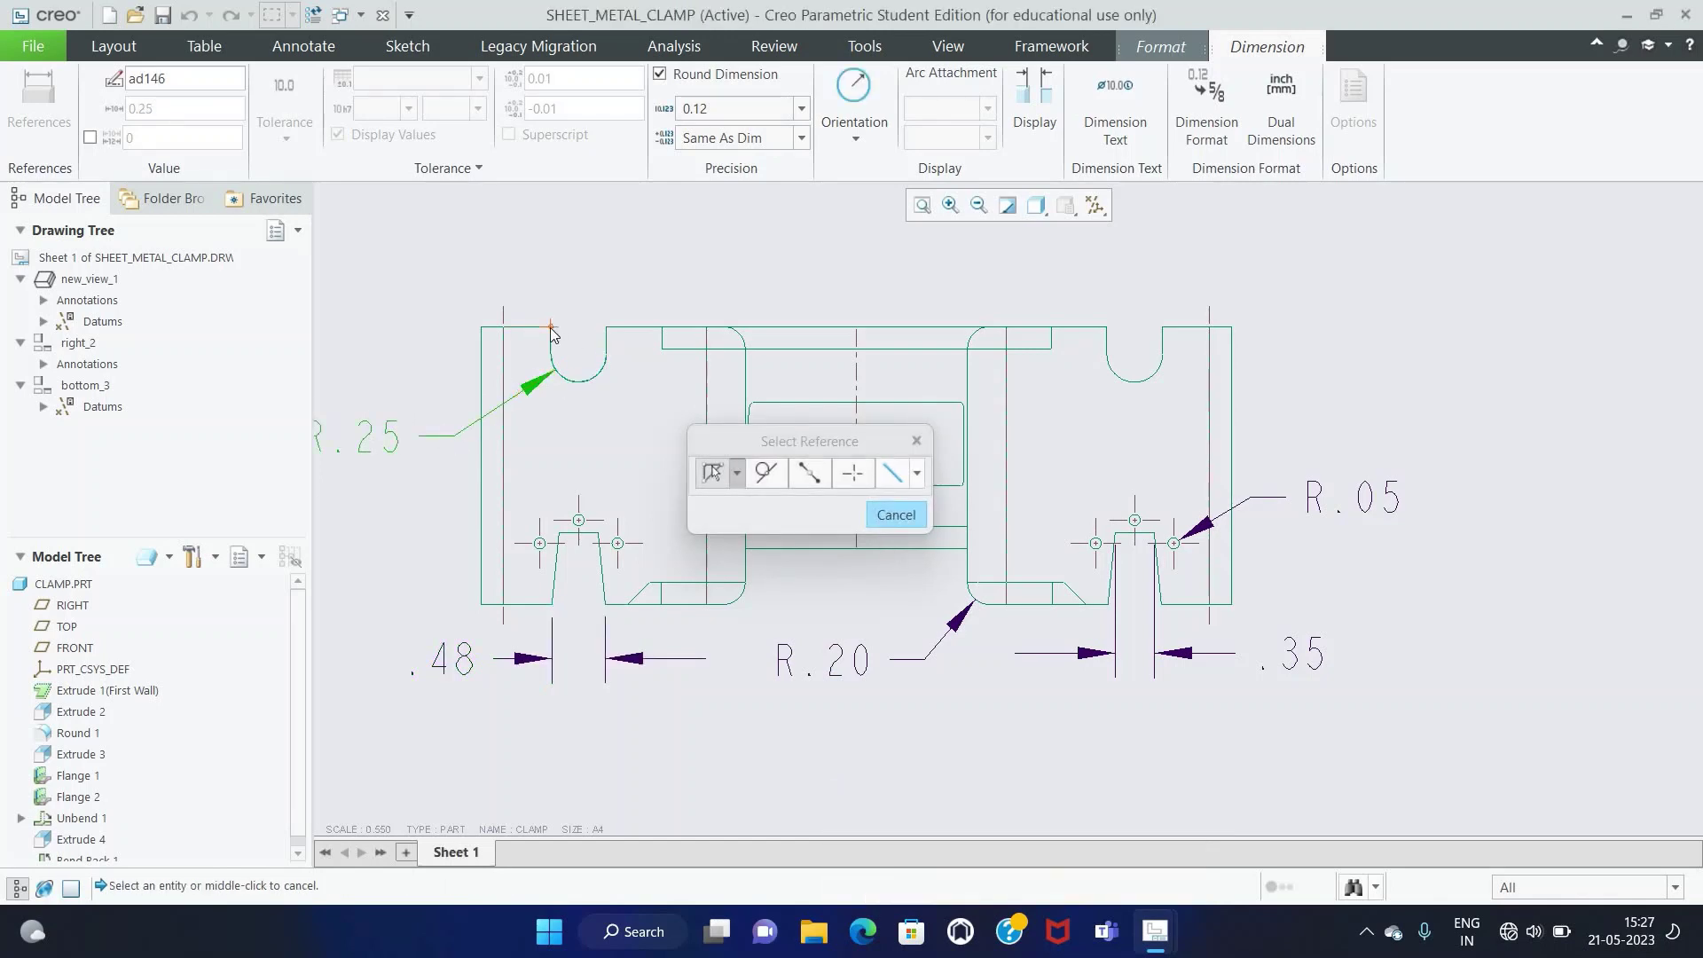
left_click(607, 327, "ctrl")
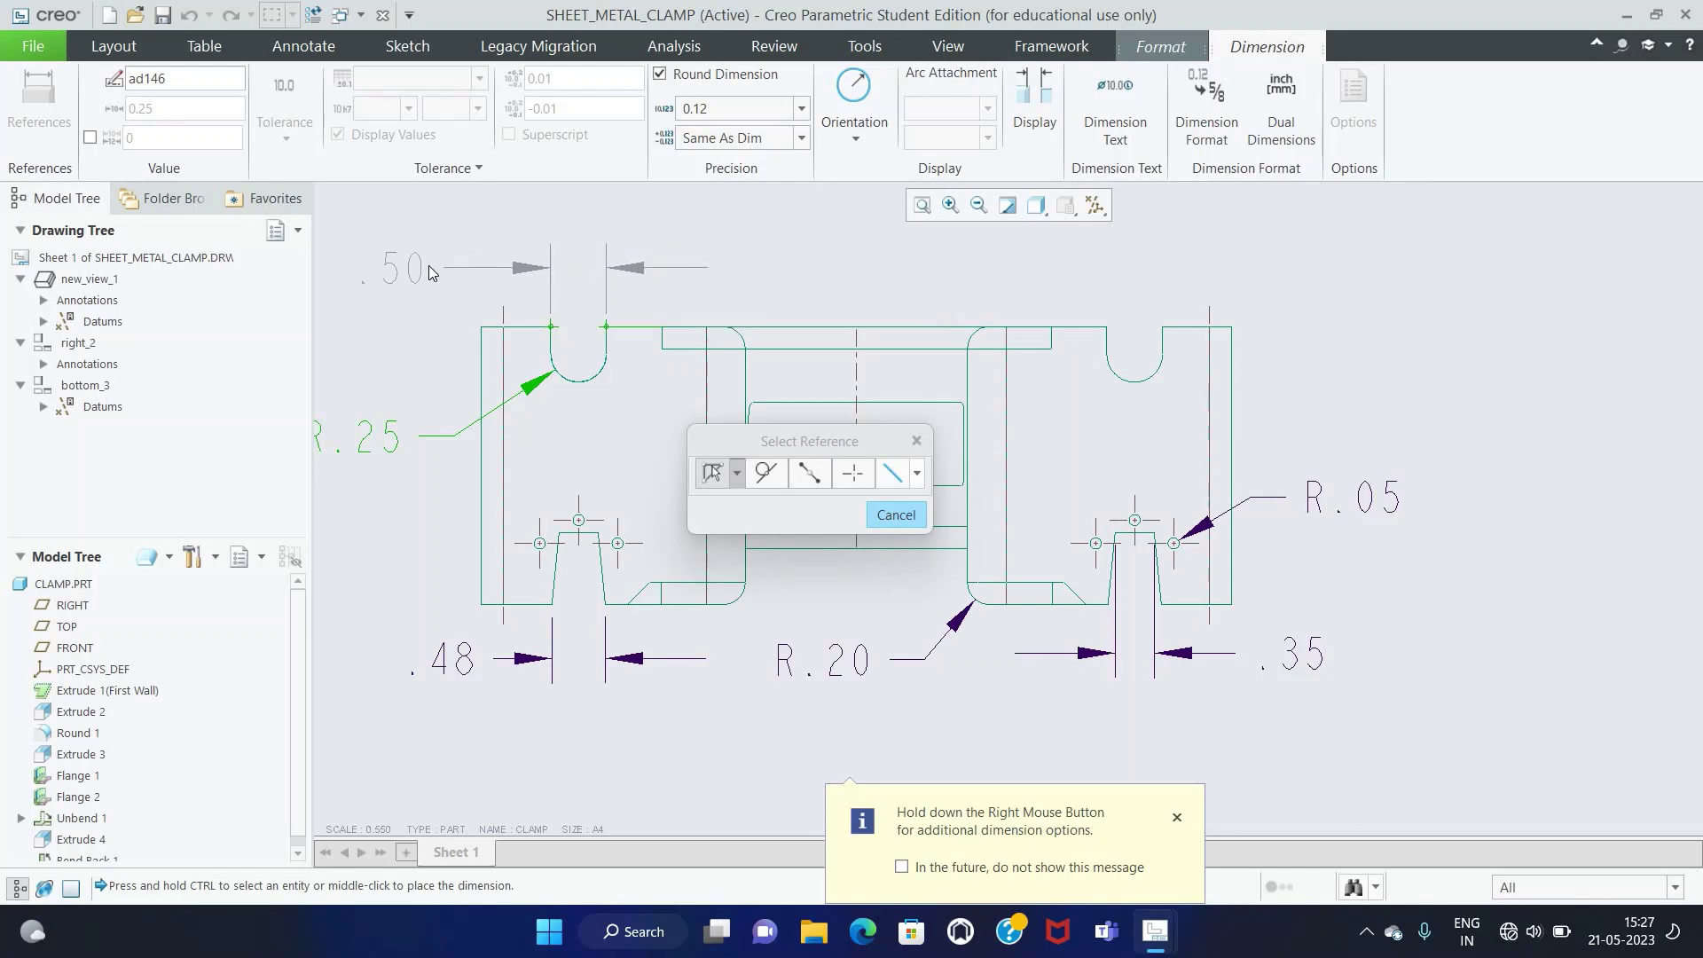
middle_click(417, 271)
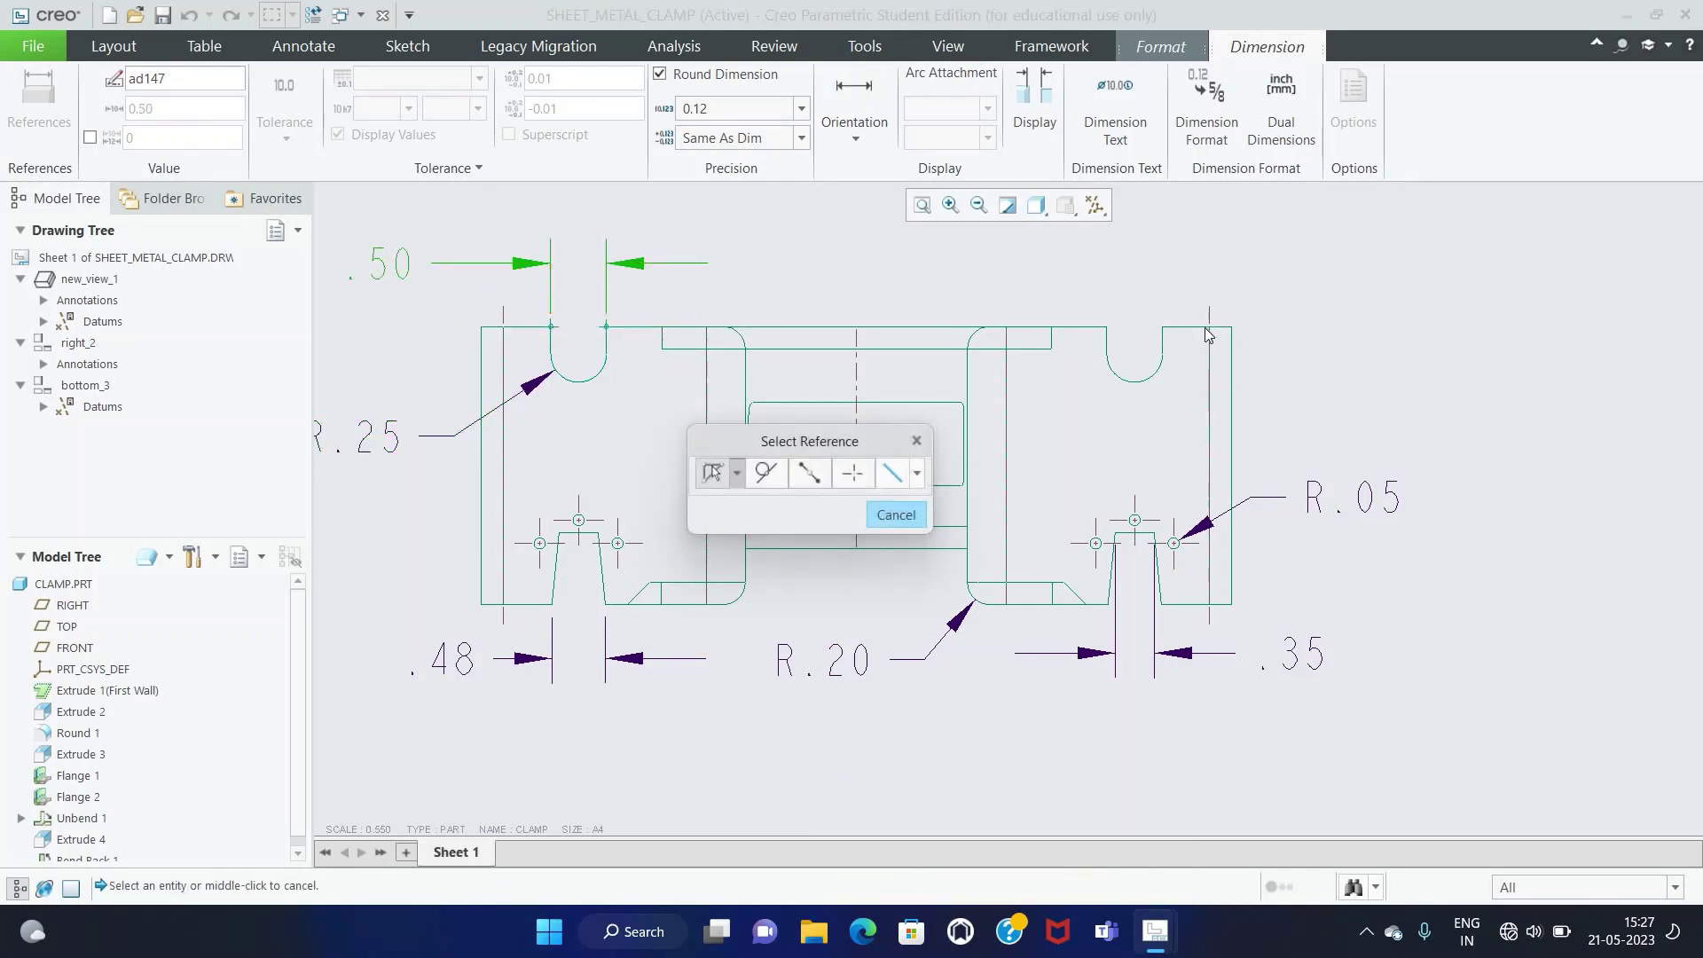
Step: Add the .25 vertical offset at the right and pick top and bottom edges for a height
left_click(1164, 341)
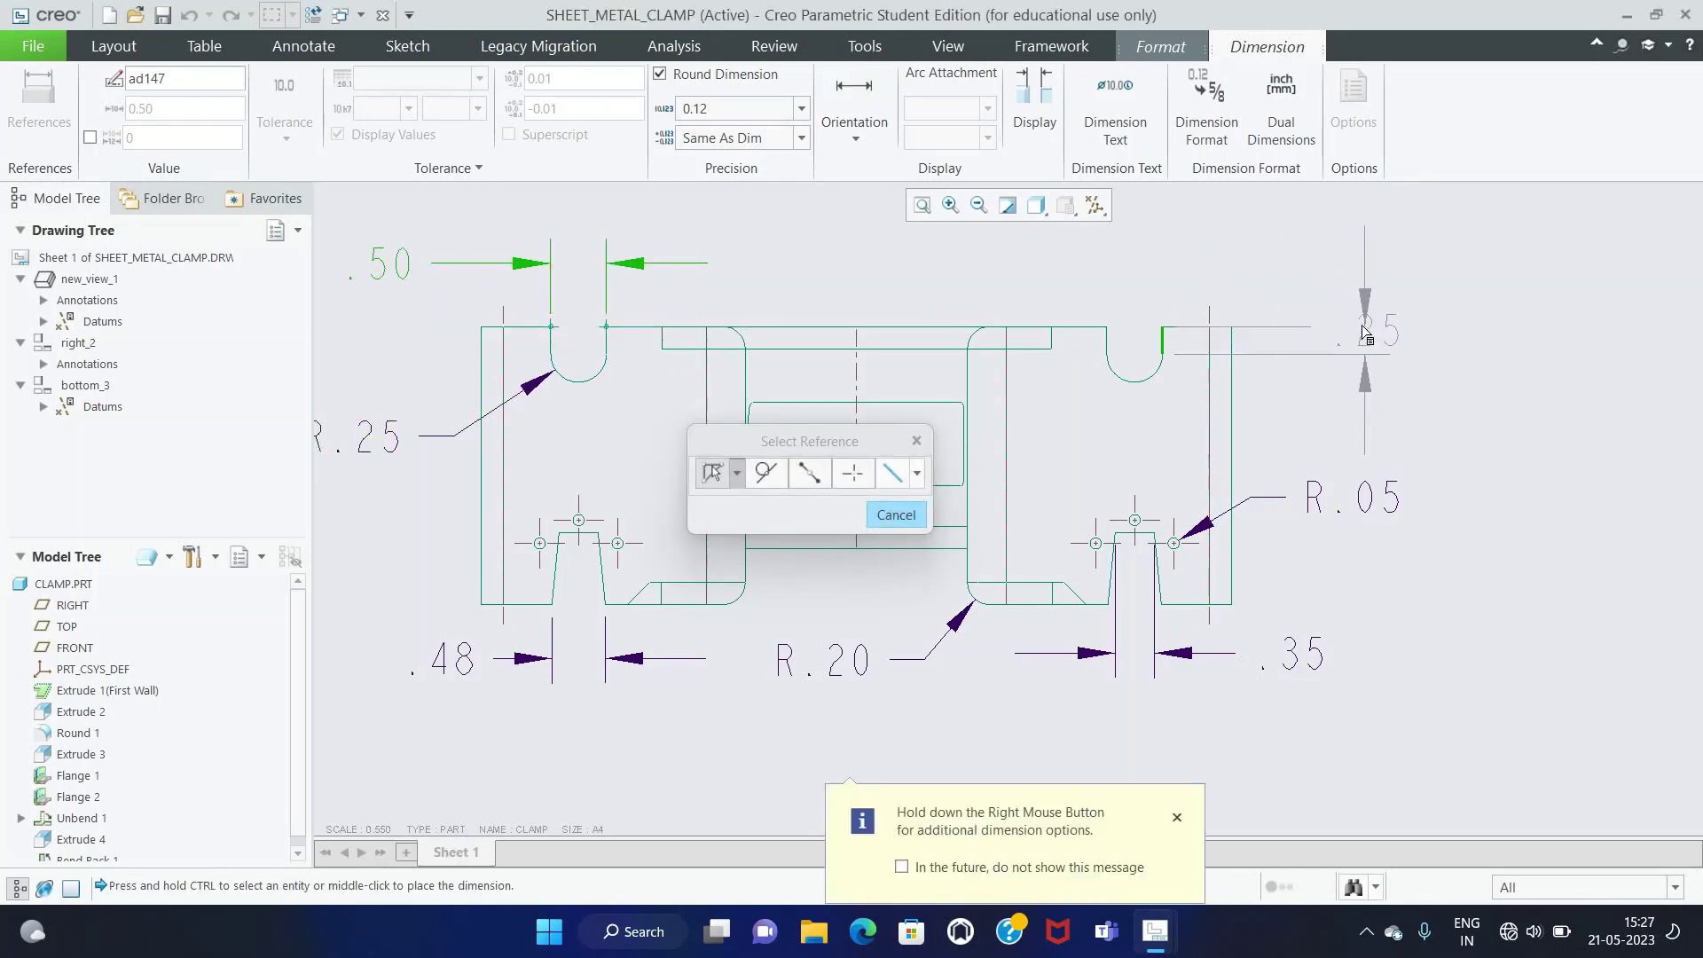
middle_click(1349, 264)
left_click_drag(856, 440, 614, 712)
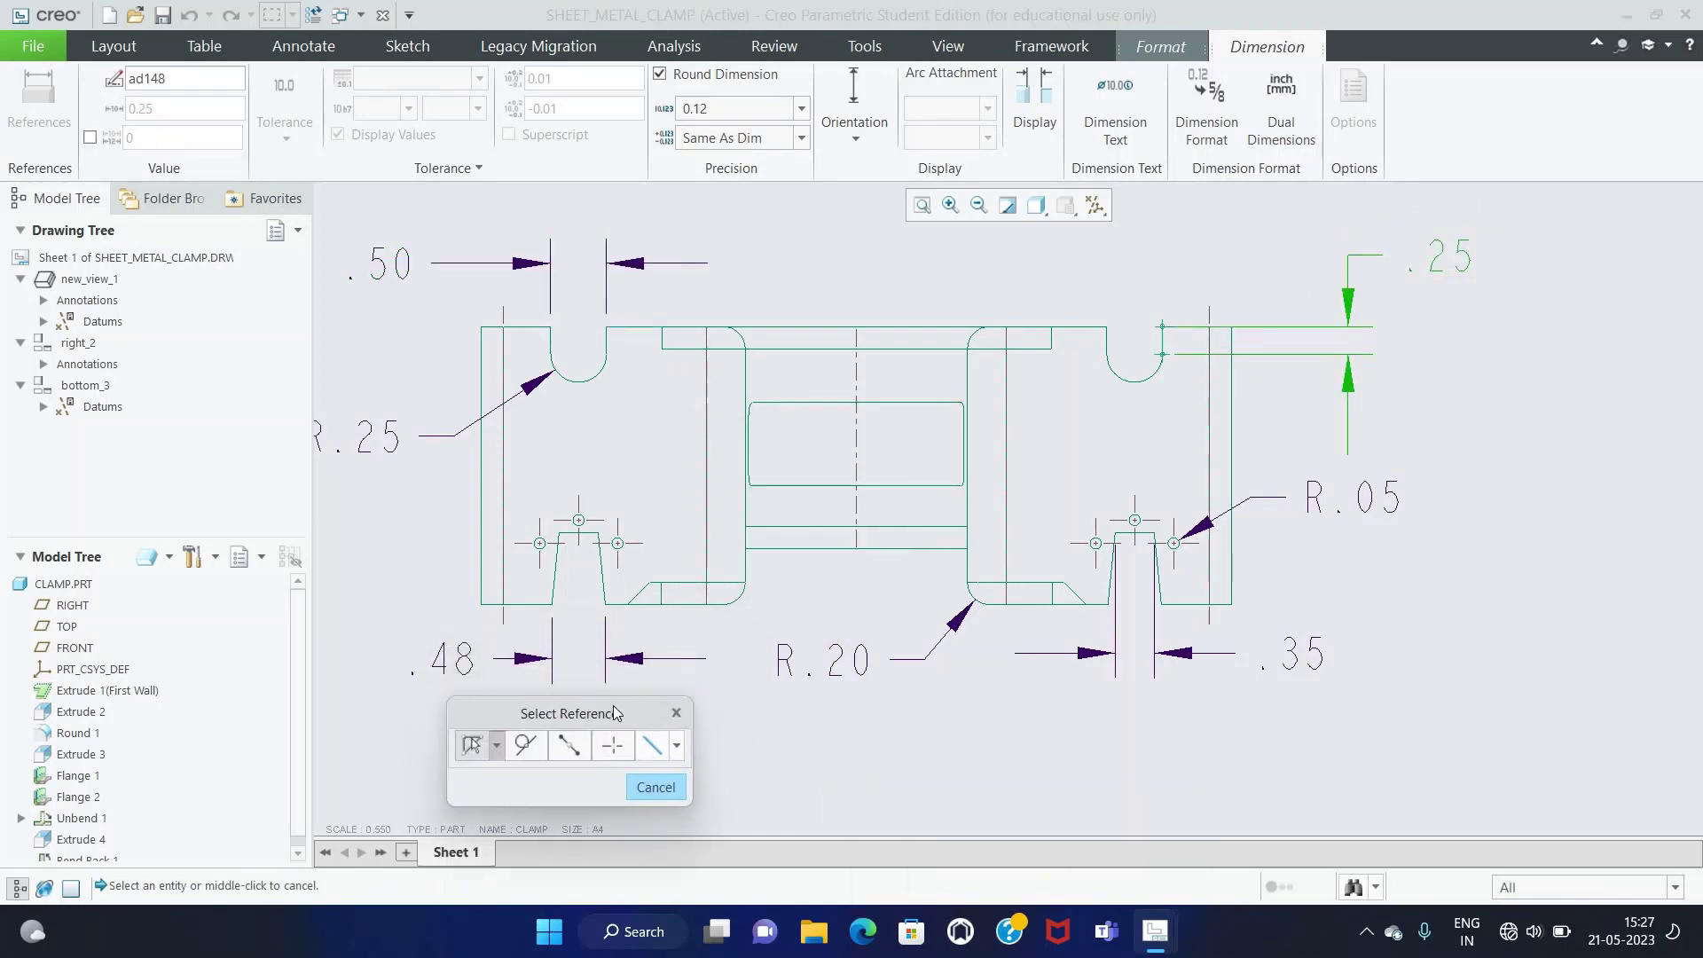
scroll(966, 432, "down", 1)
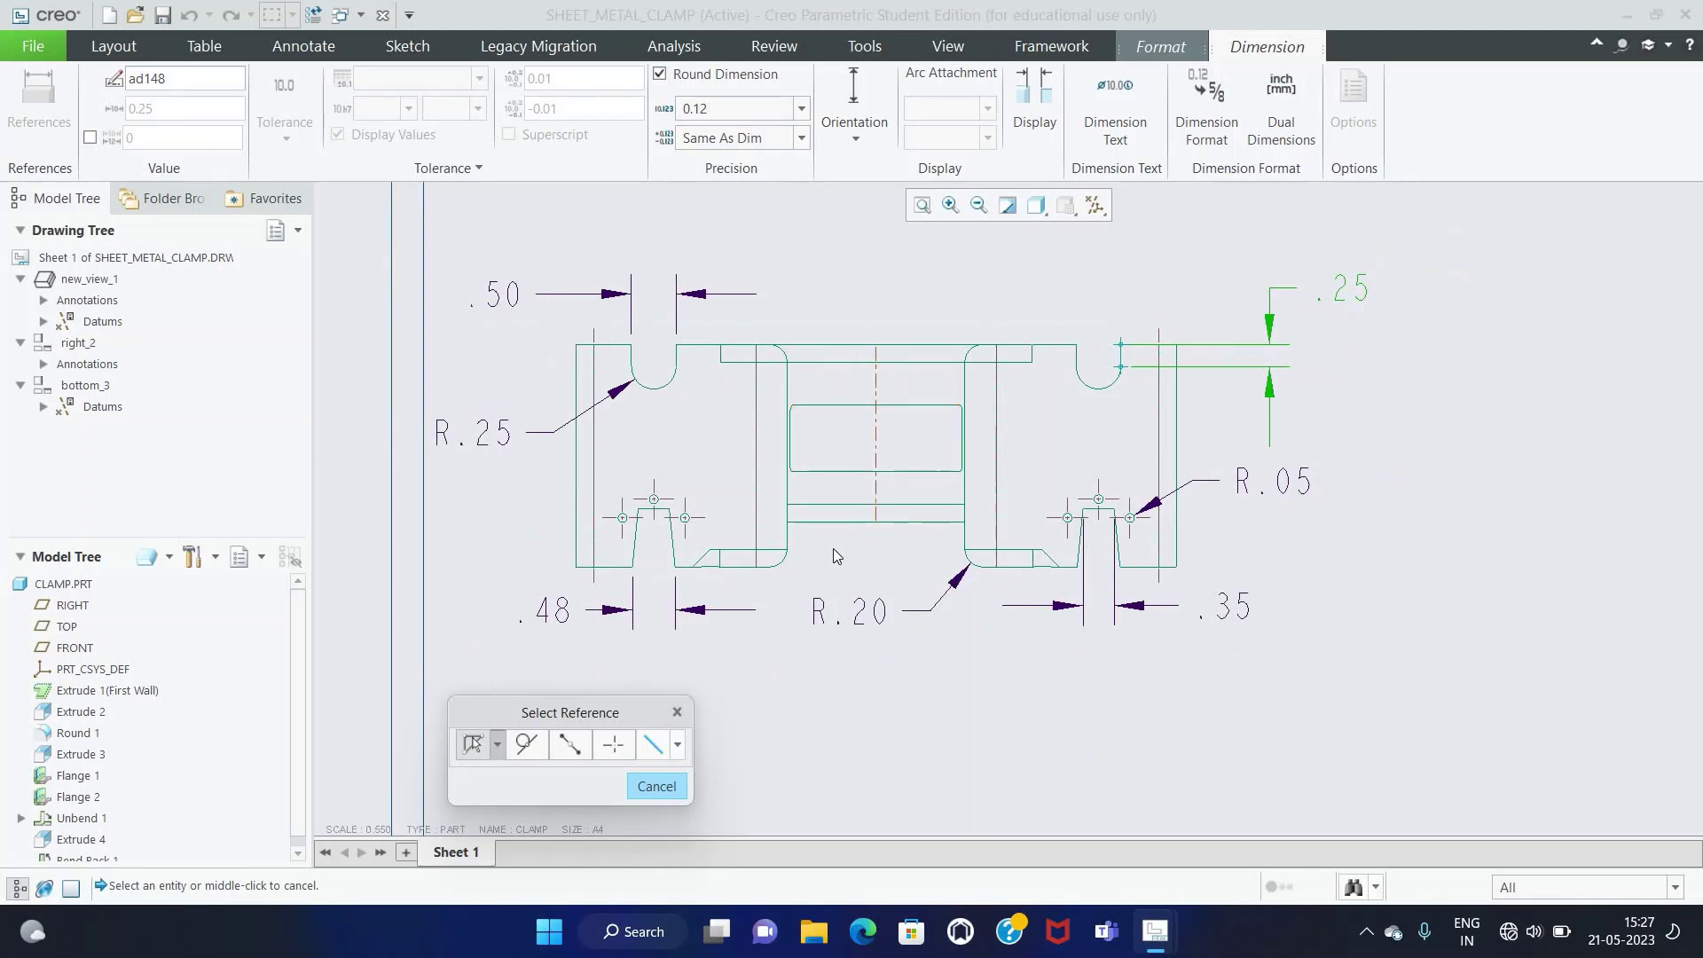
left_click(825, 348)
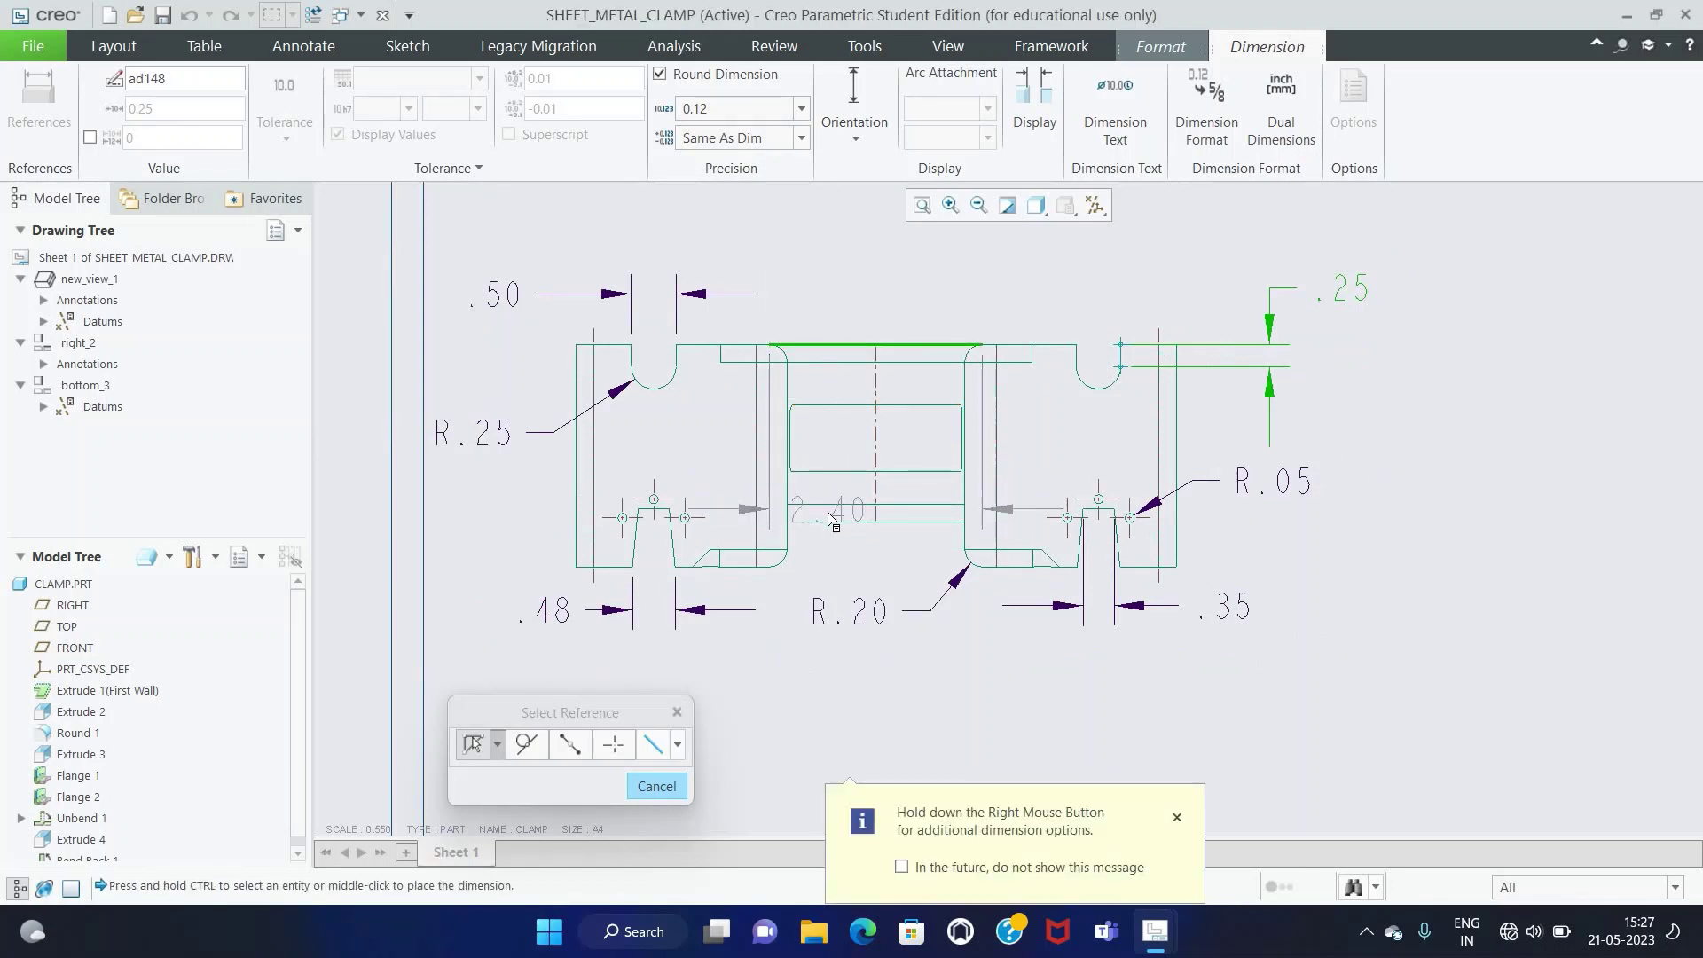
left_click(831, 524, "ctrl")
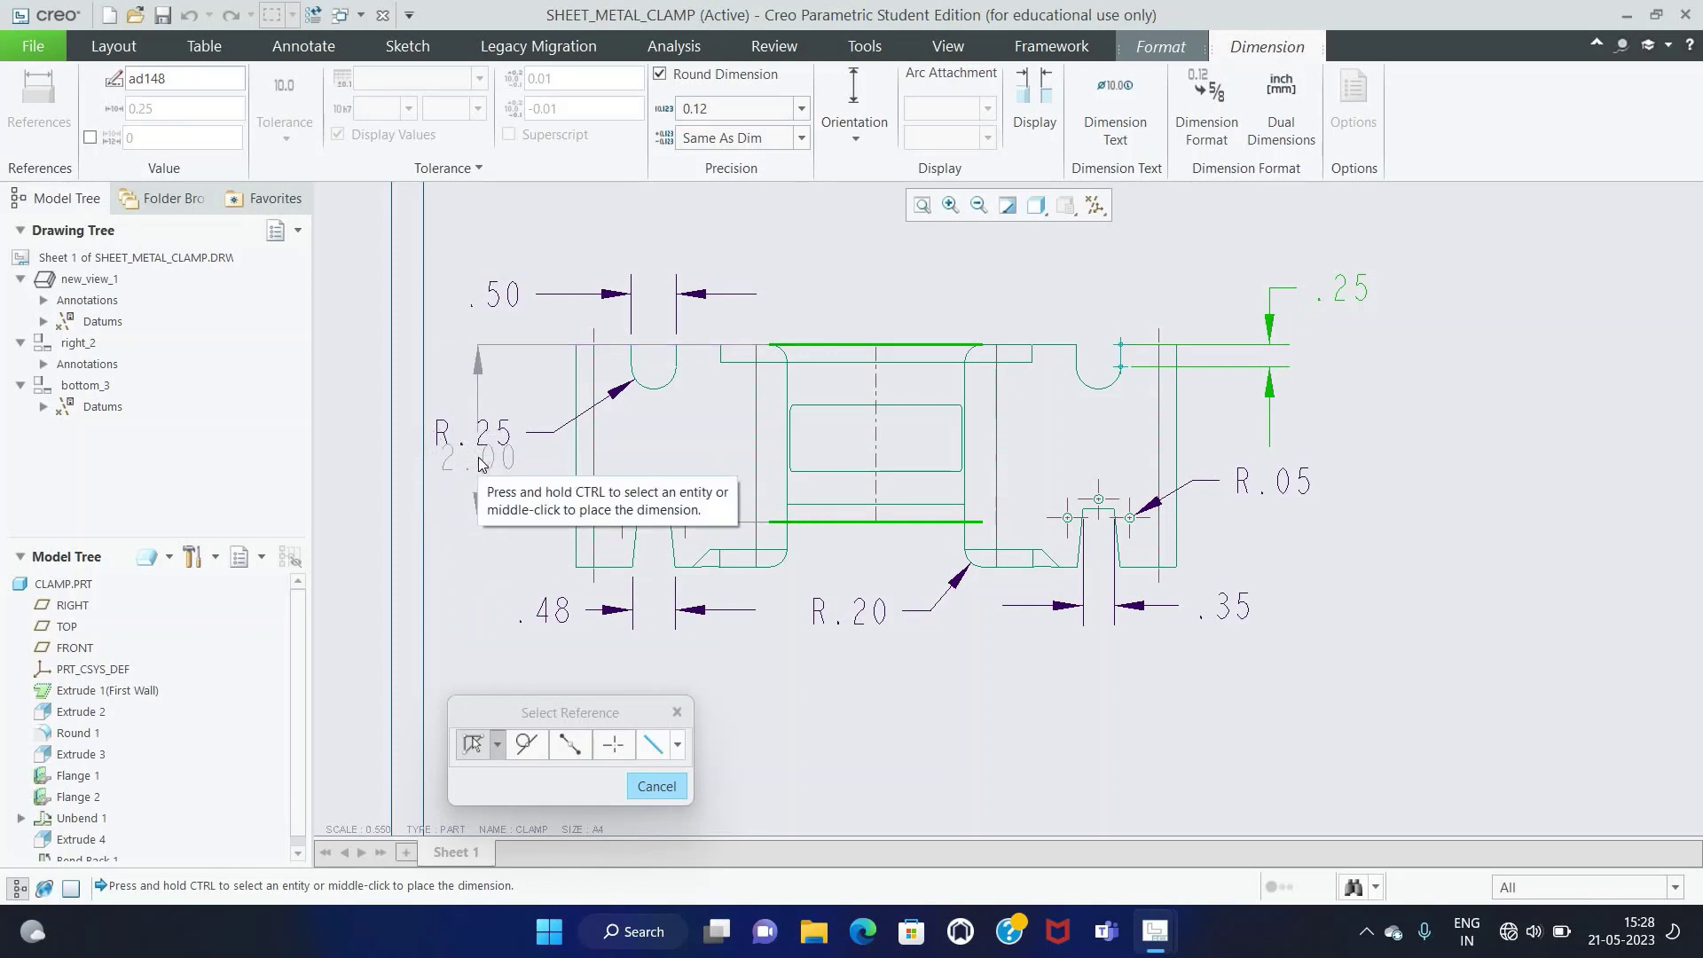
Step: Place the 2.00 height on the left and the 2.50 height on the right of the bottom view
middle_click(483, 439)
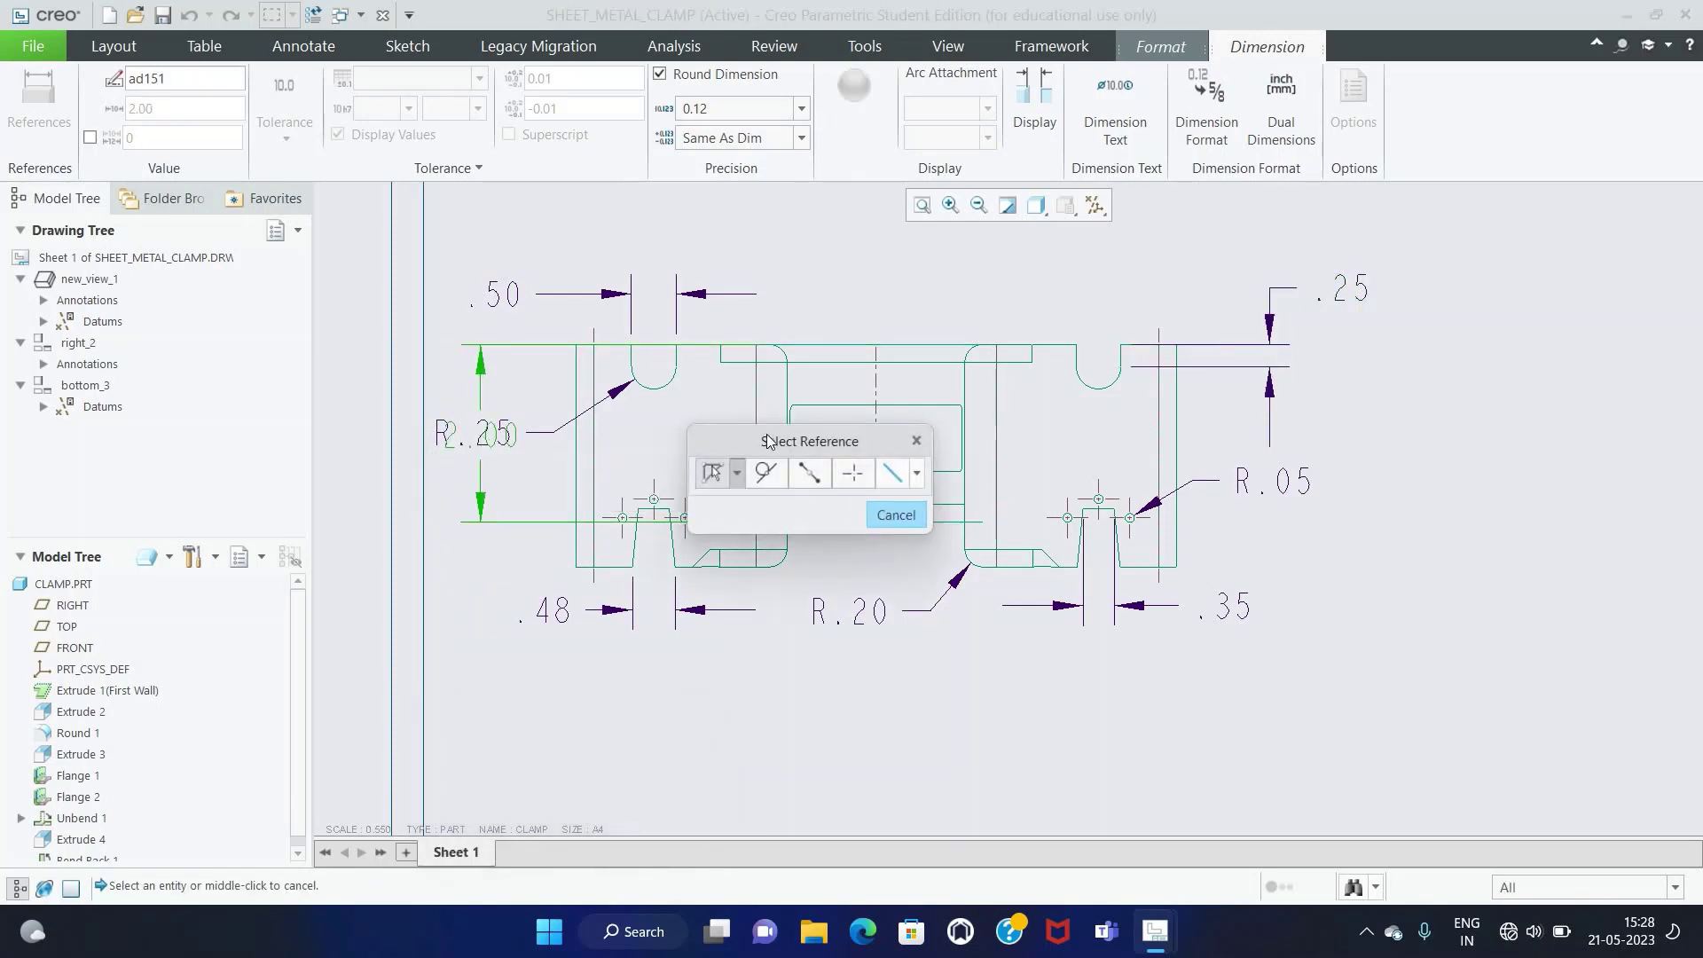
left_click_drag(767, 440, 668, 656)
left_click(1144, 352)
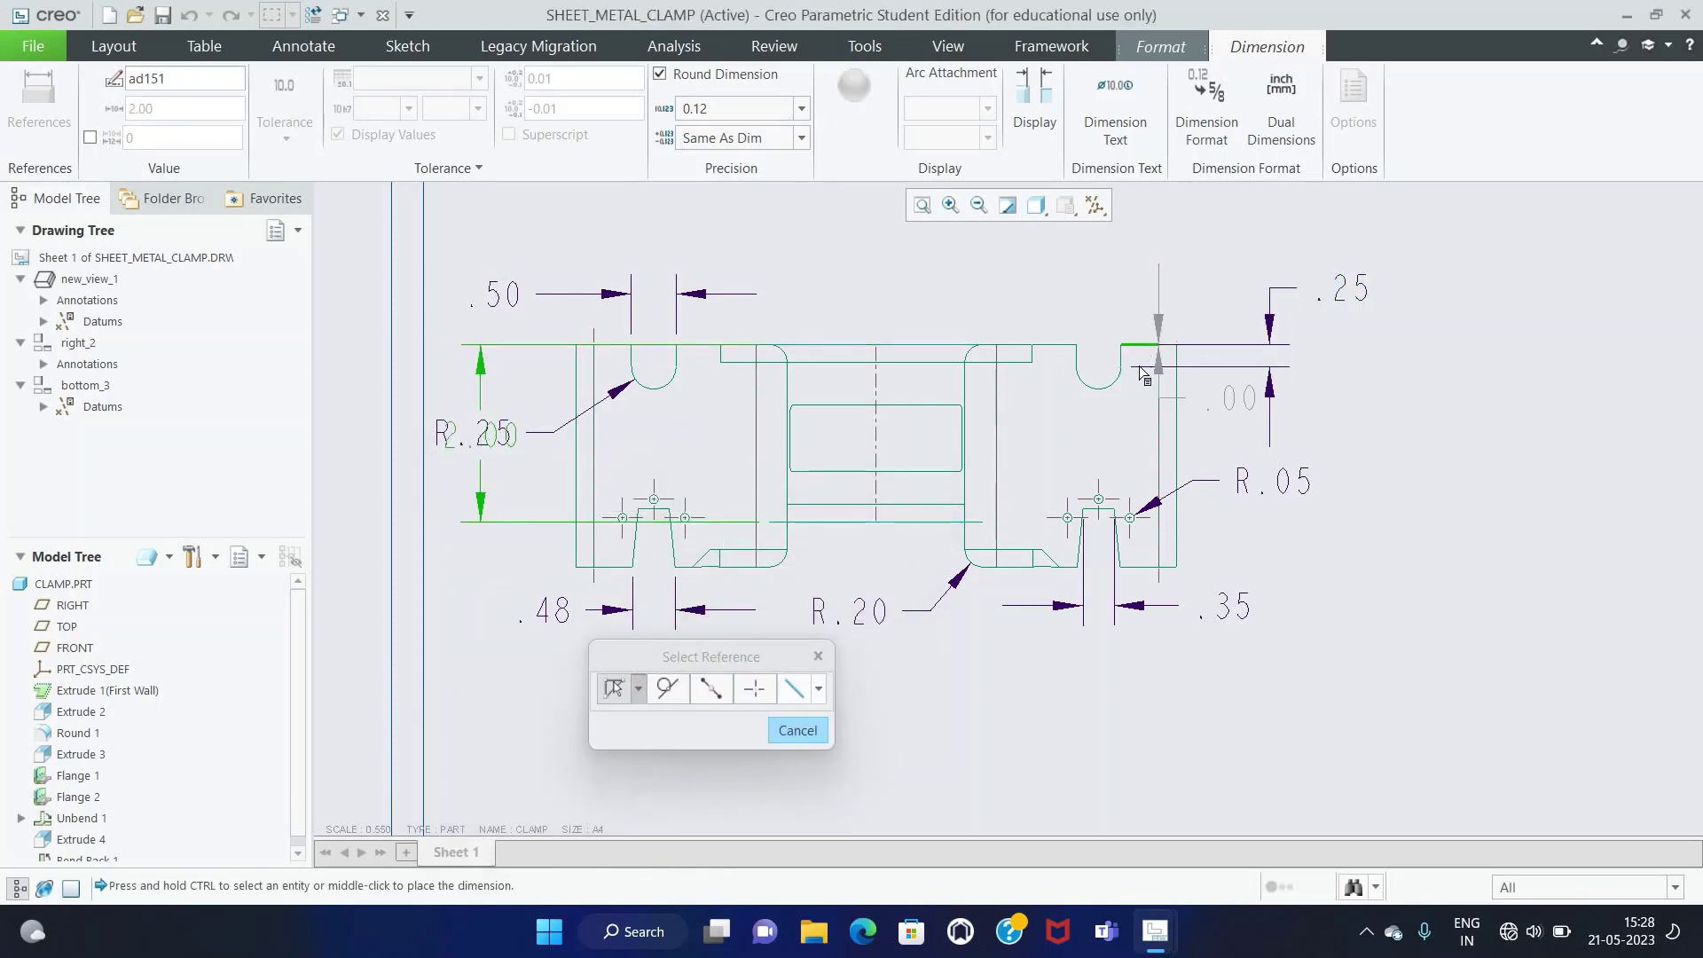
left_click(1140, 565, "ctrl")
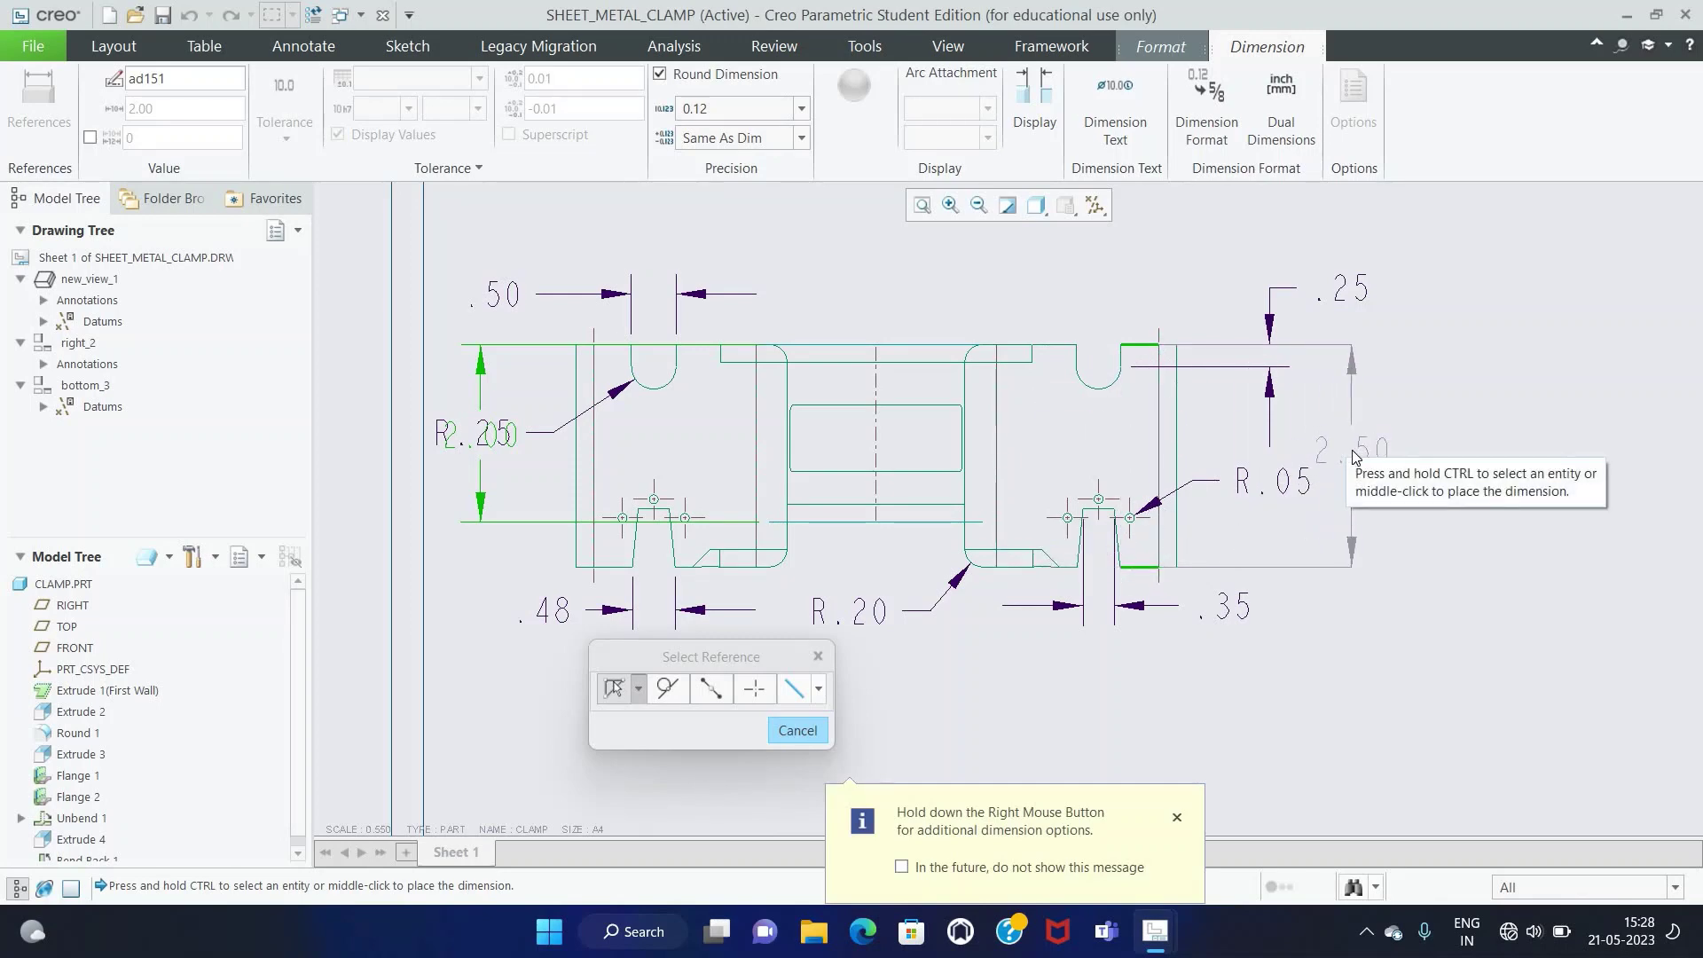
middle_click(1340, 444)
left_click_drag(849, 447, 410, 554)
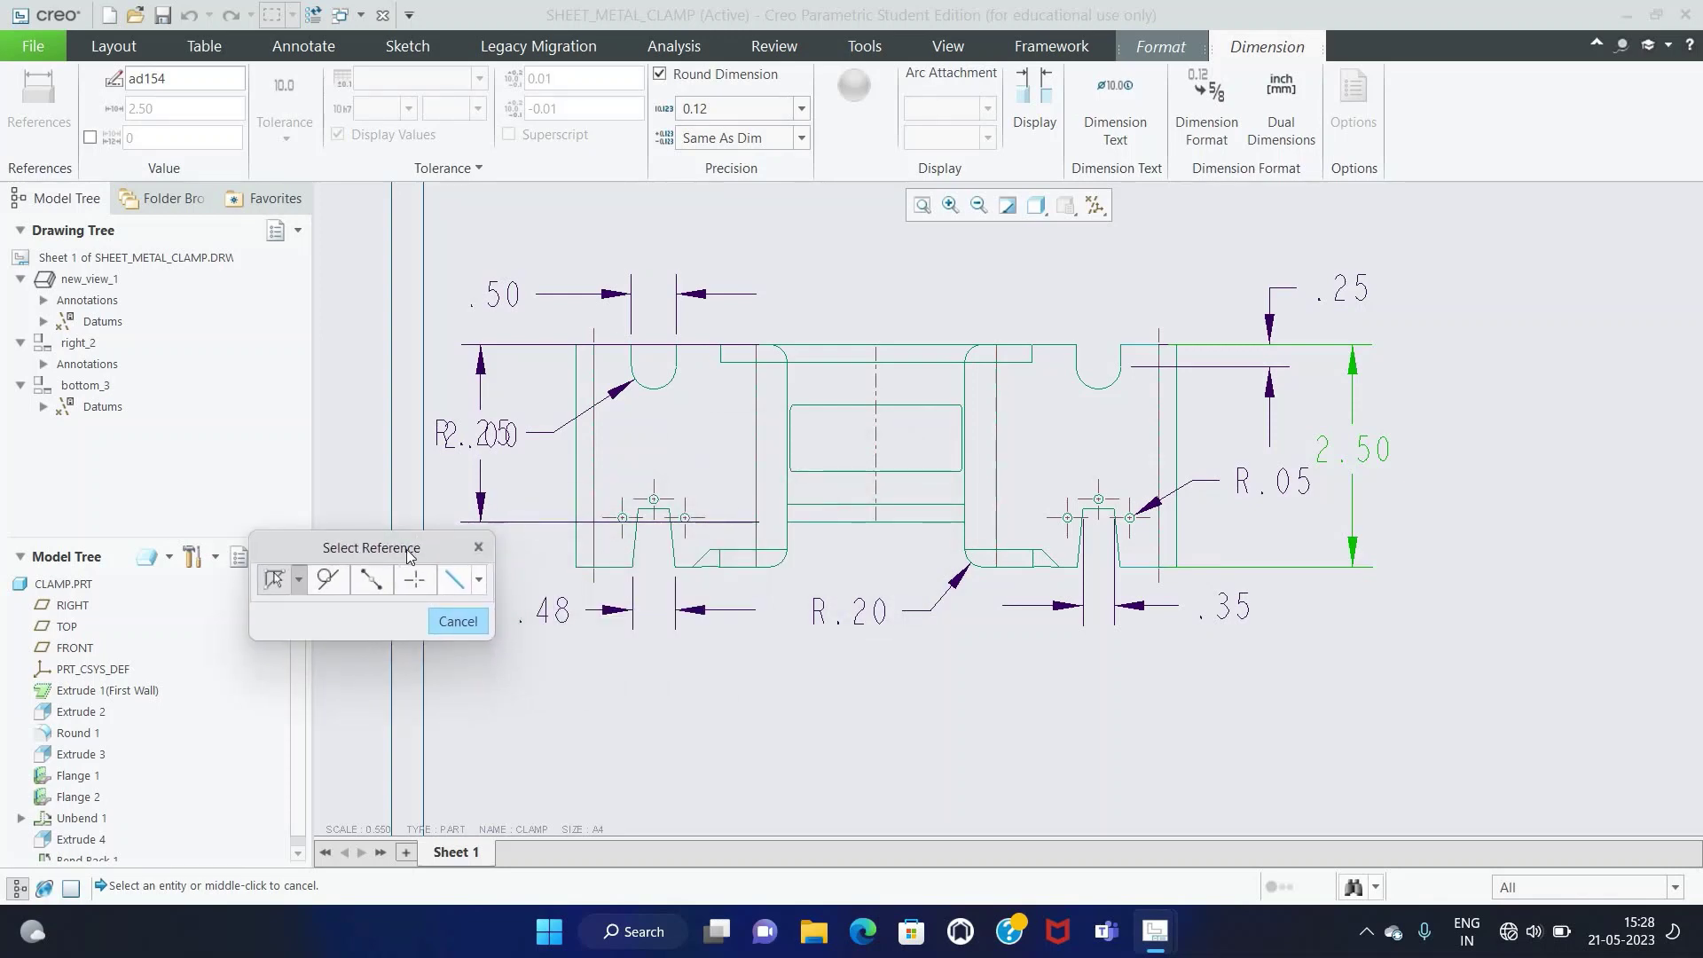
left_click(457, 622)
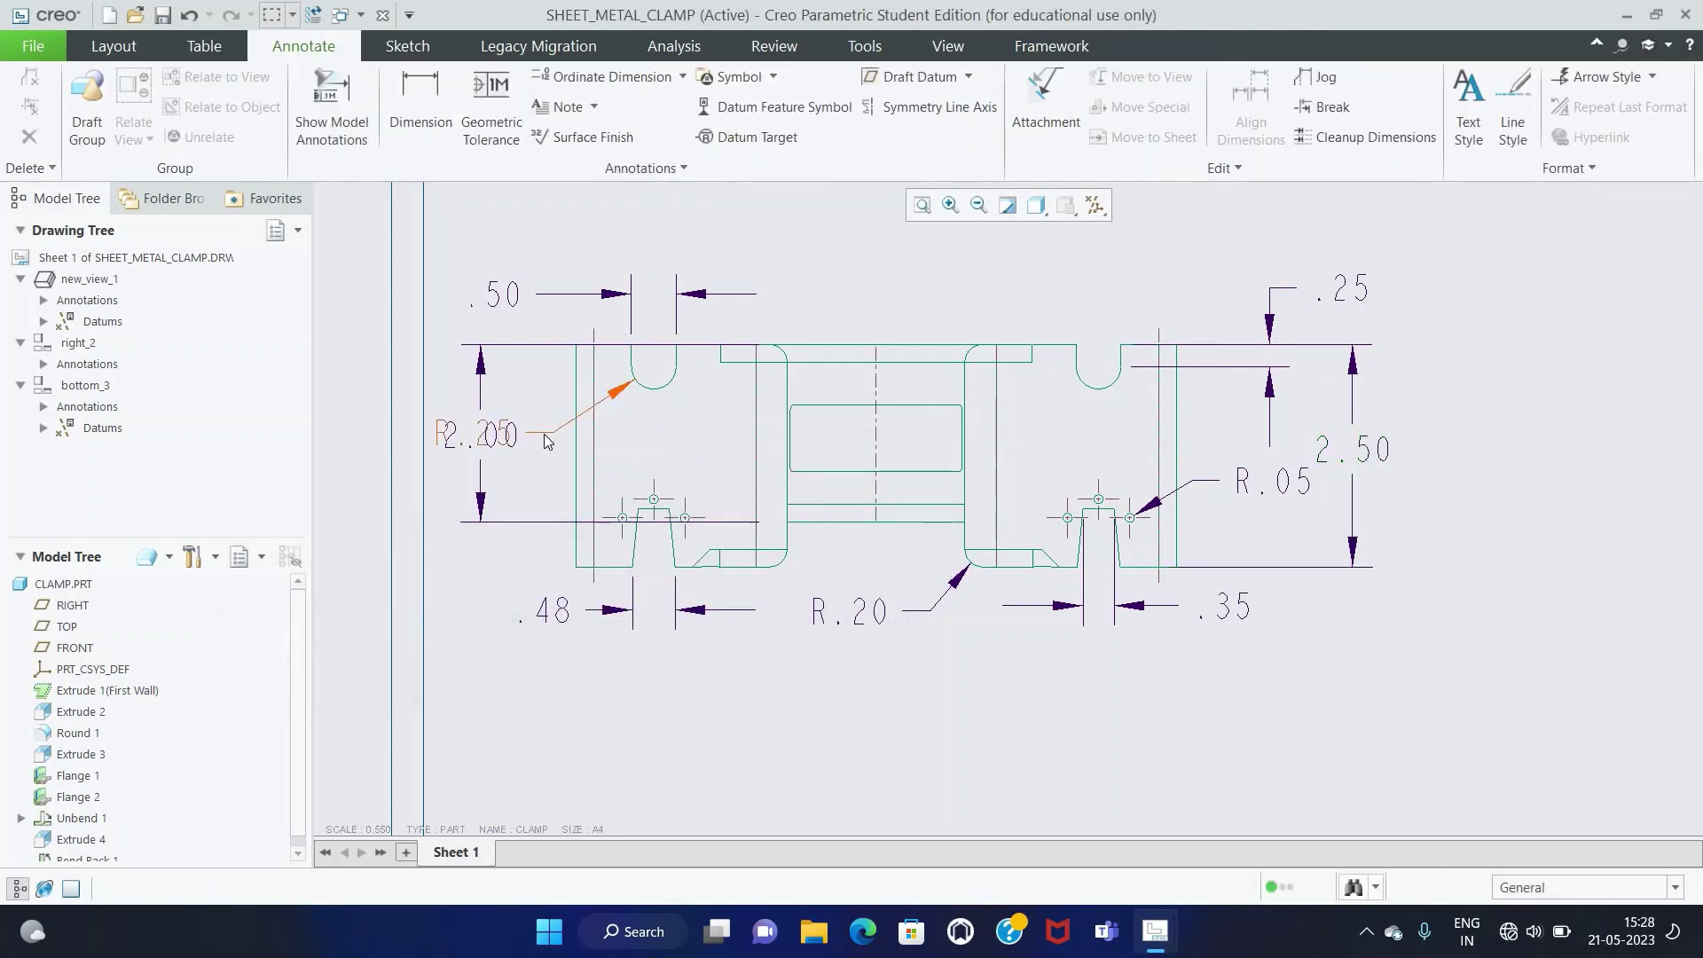
left_click(512, 422)
Step: Delete the misplaced R.25 radius and re-dimension the right-hand notch arc as R.25
left_click_drag(512, 423, 855, 262)
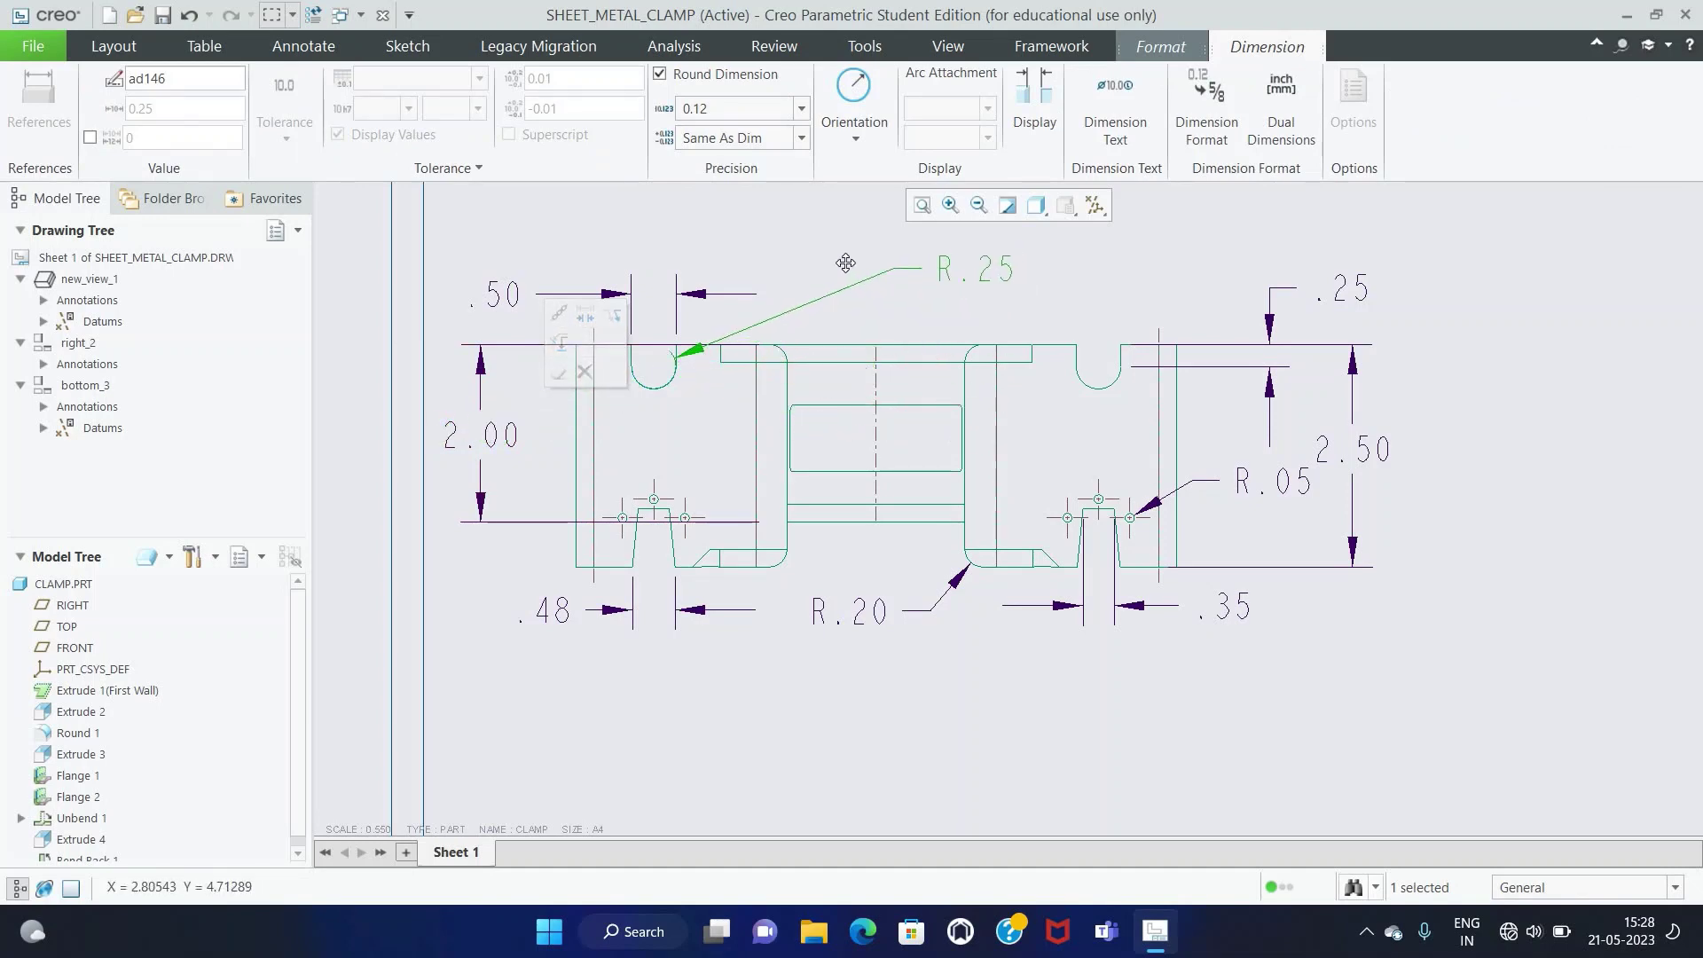
left_click_drag(855, 262, 842, 270)
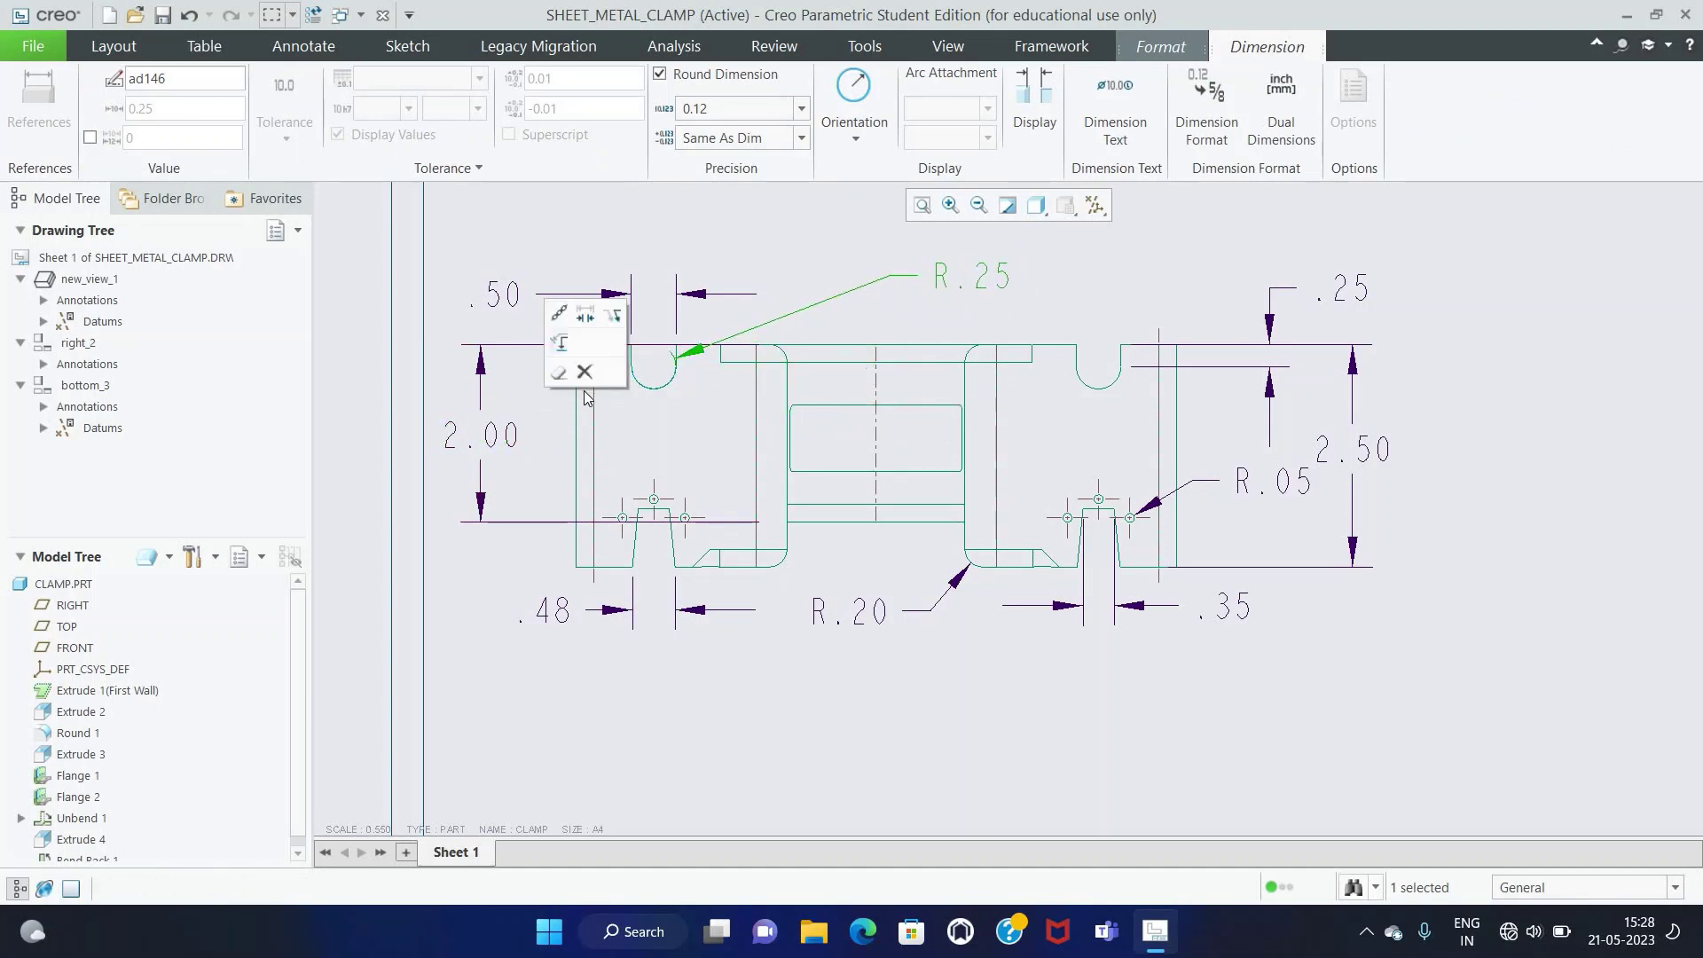
key("Delete")
scroll(811, 274, "down", 1)
left_click(421, 98)
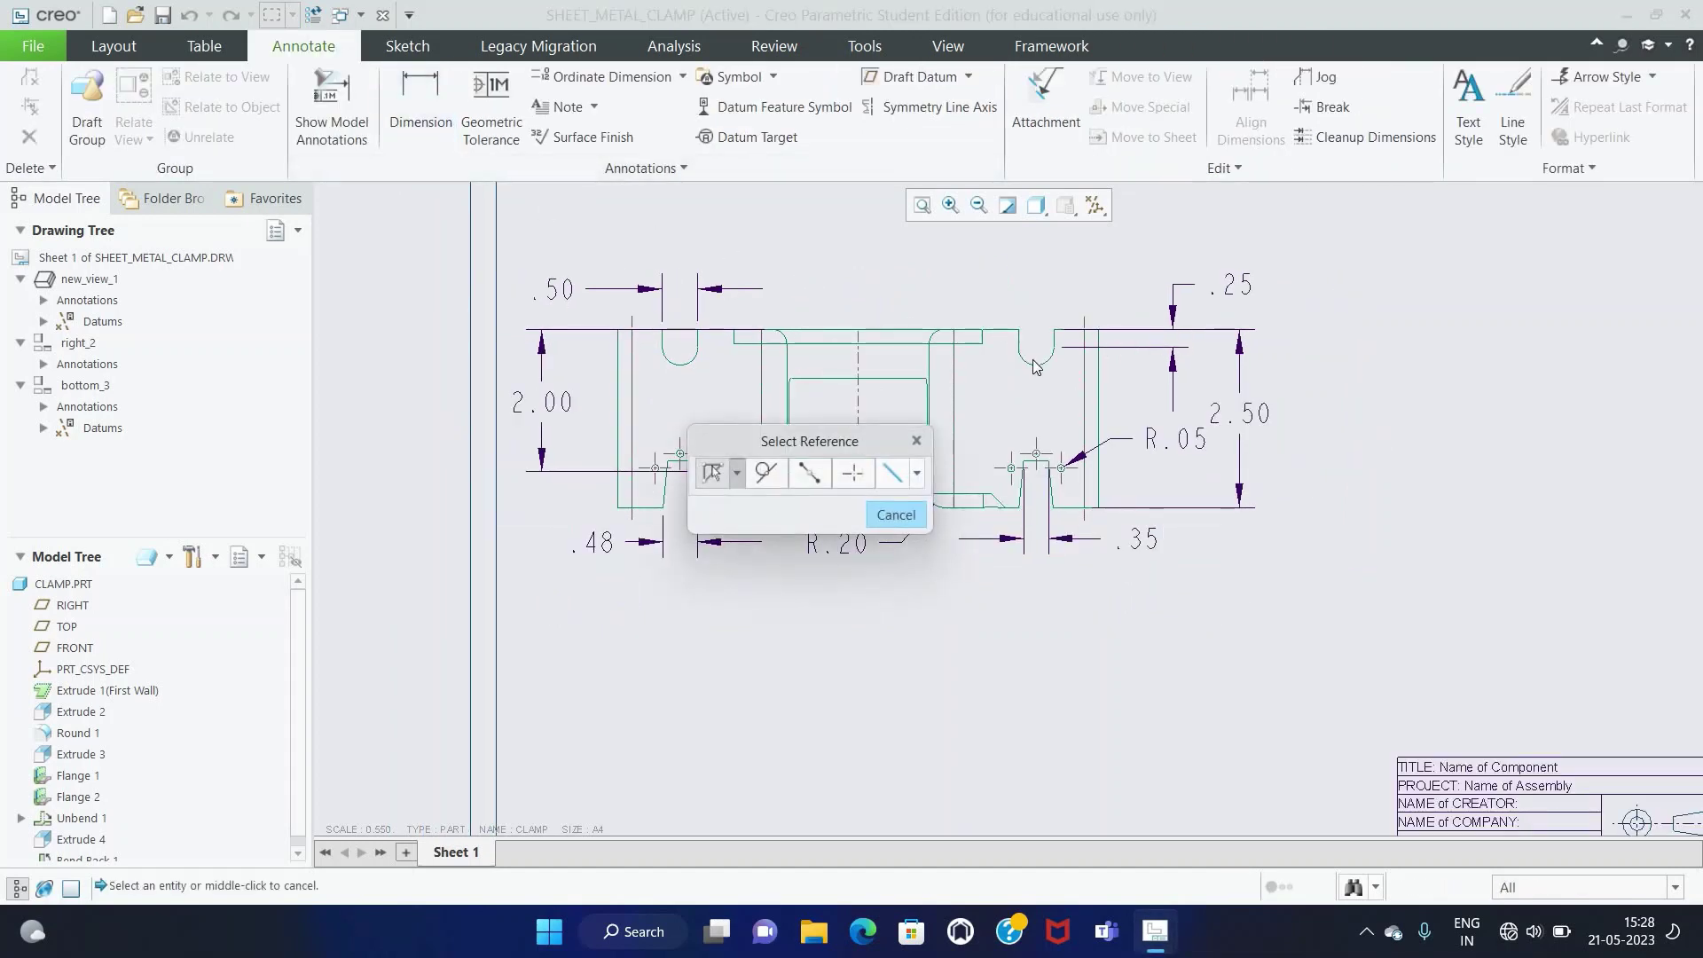
left_click(1048, 366)
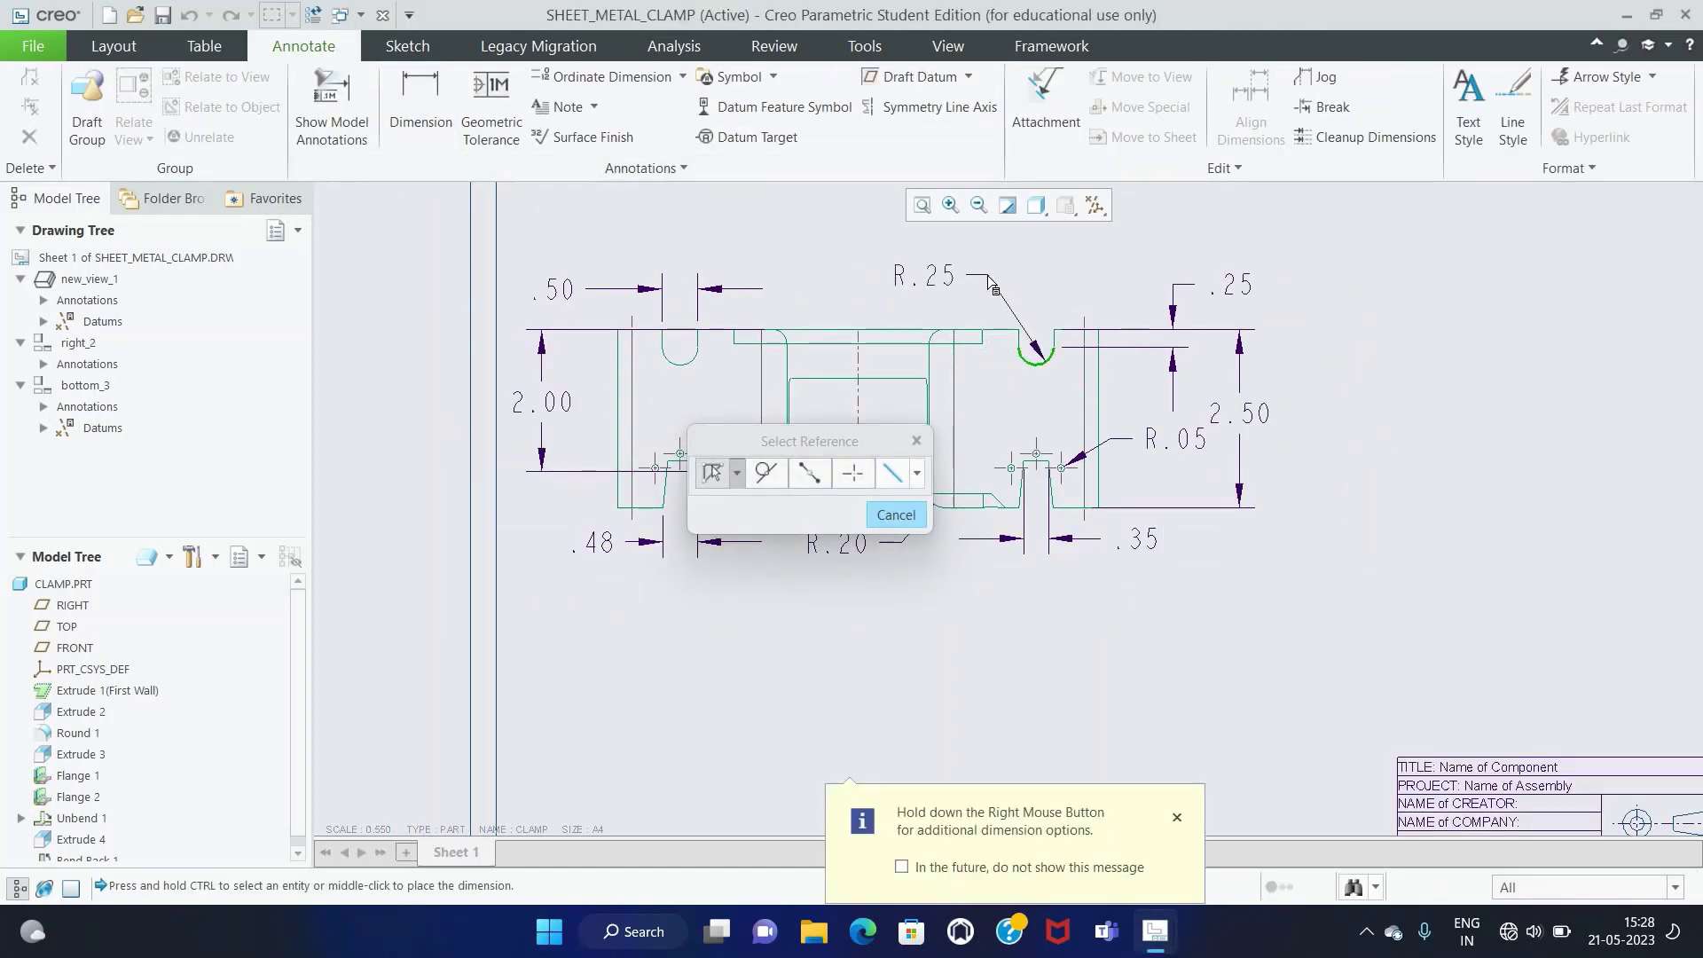
middle_click(992, 284)
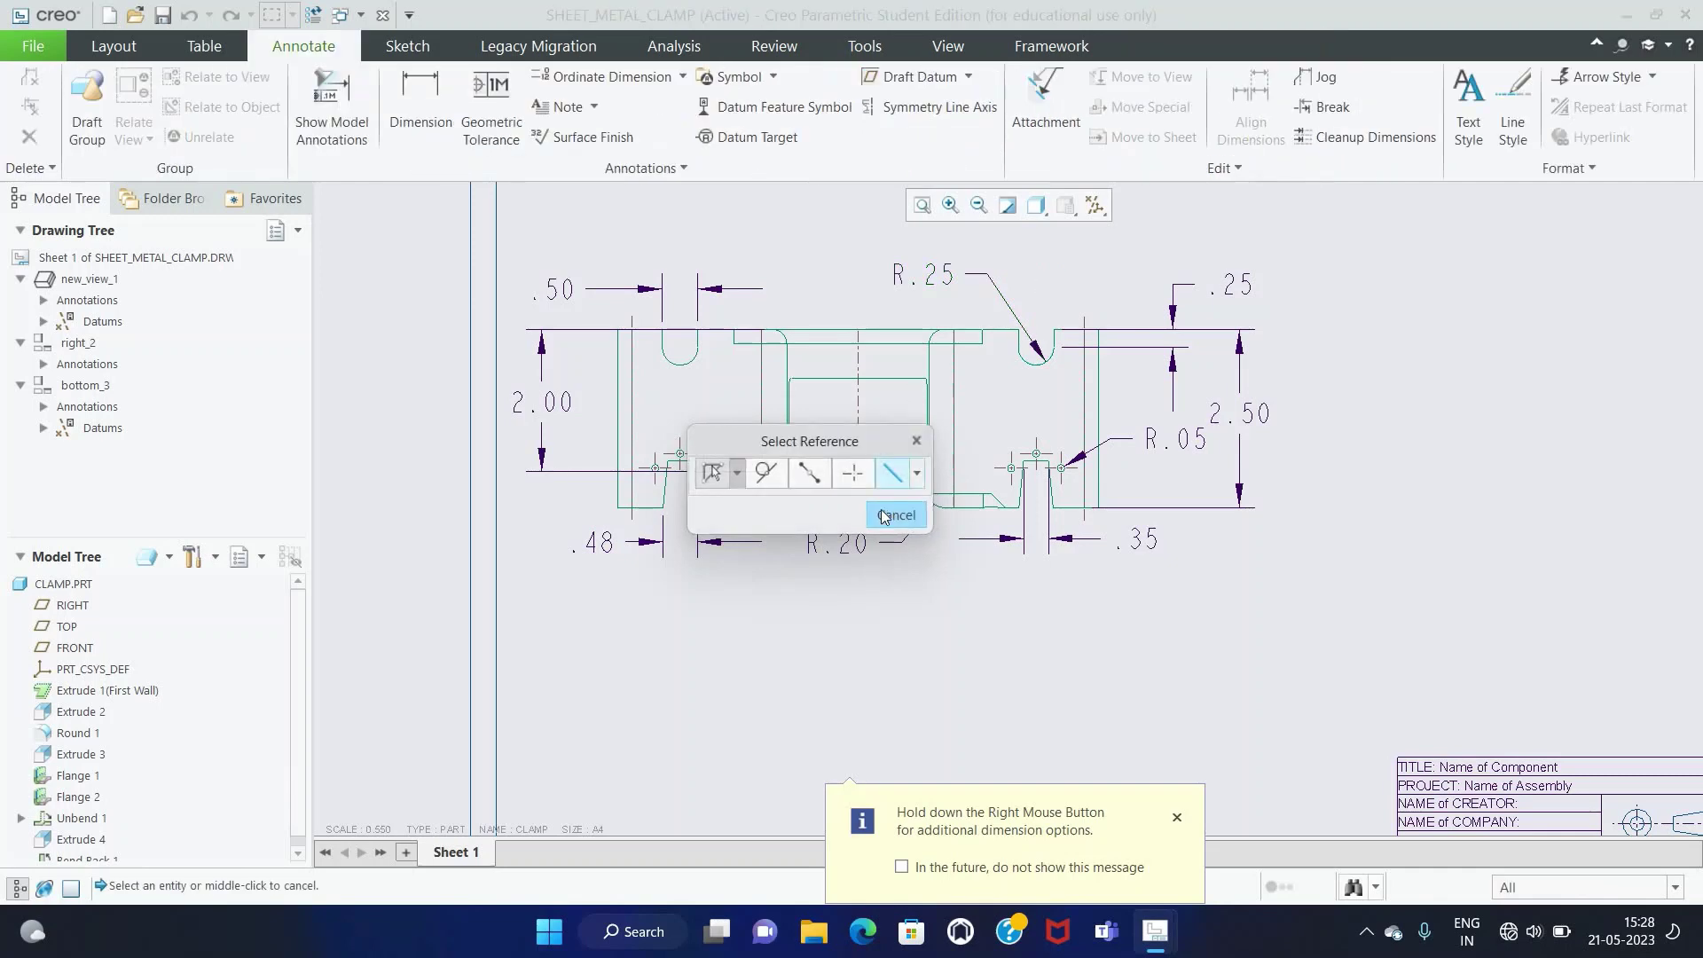
middle_click(694, 483)
left_click(542, 402)
Step: Shift the 2.00 dimension right and extend the .25 and 2.50 witness line ends
left_click_drag(543, 390, 556, 390)
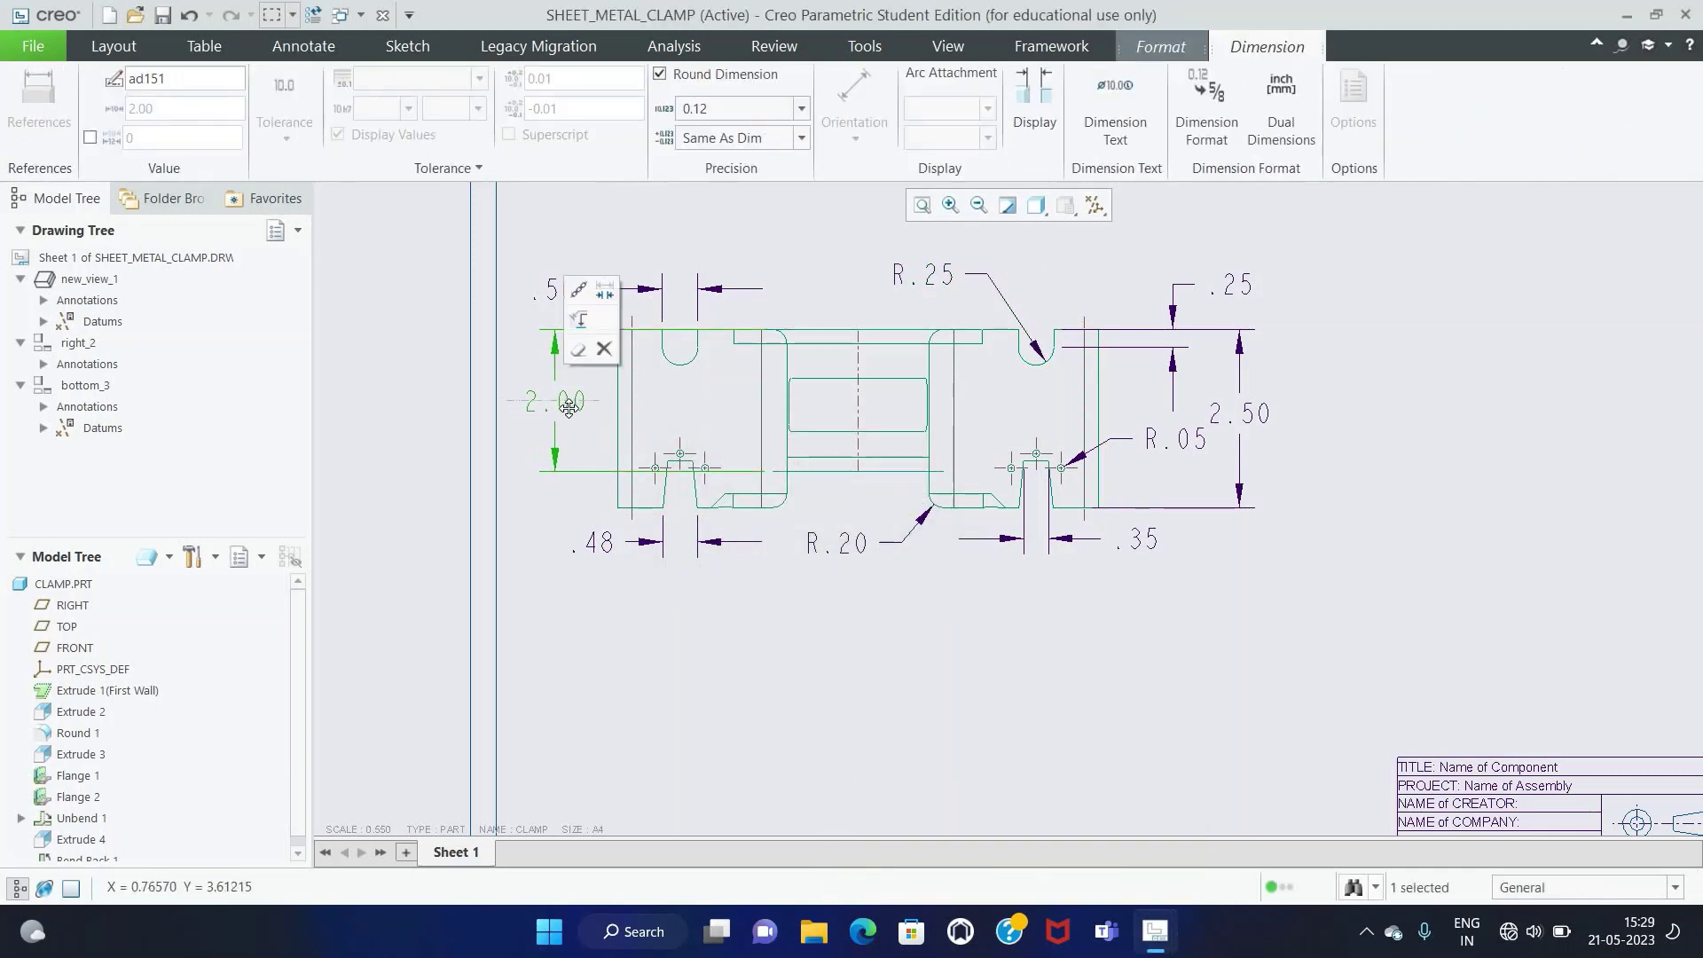
left_click(620, 635)
middle_click_drag(1071, 550, 1066, 566)
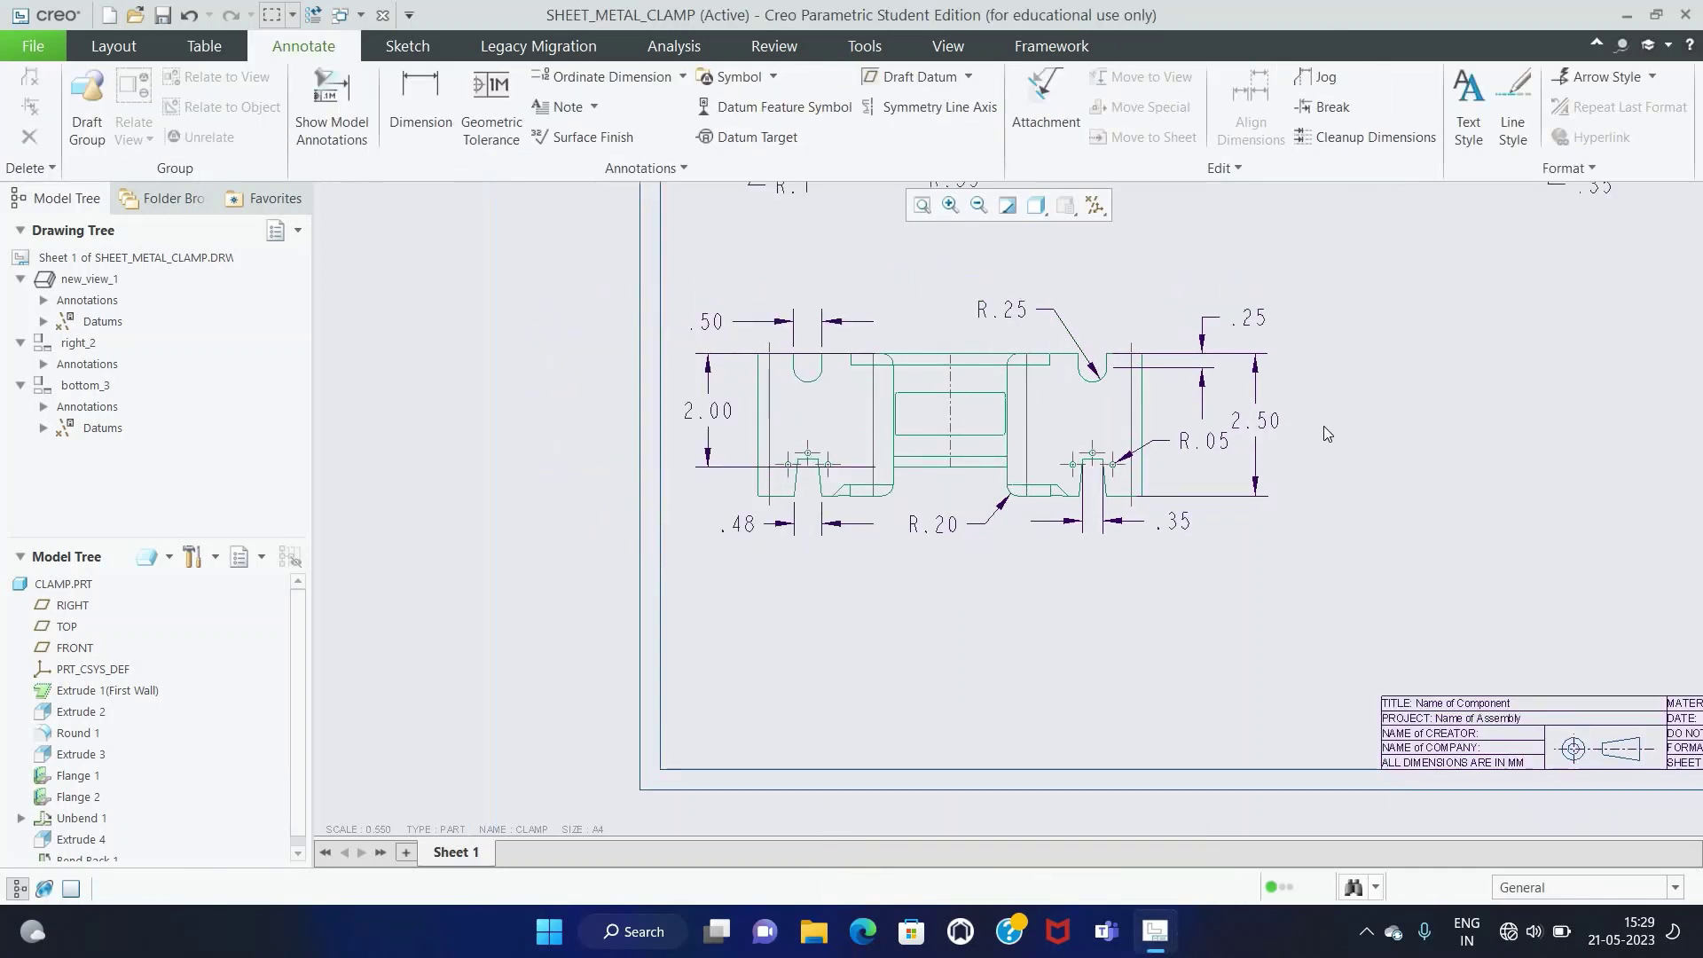
left_click(1114, 352)
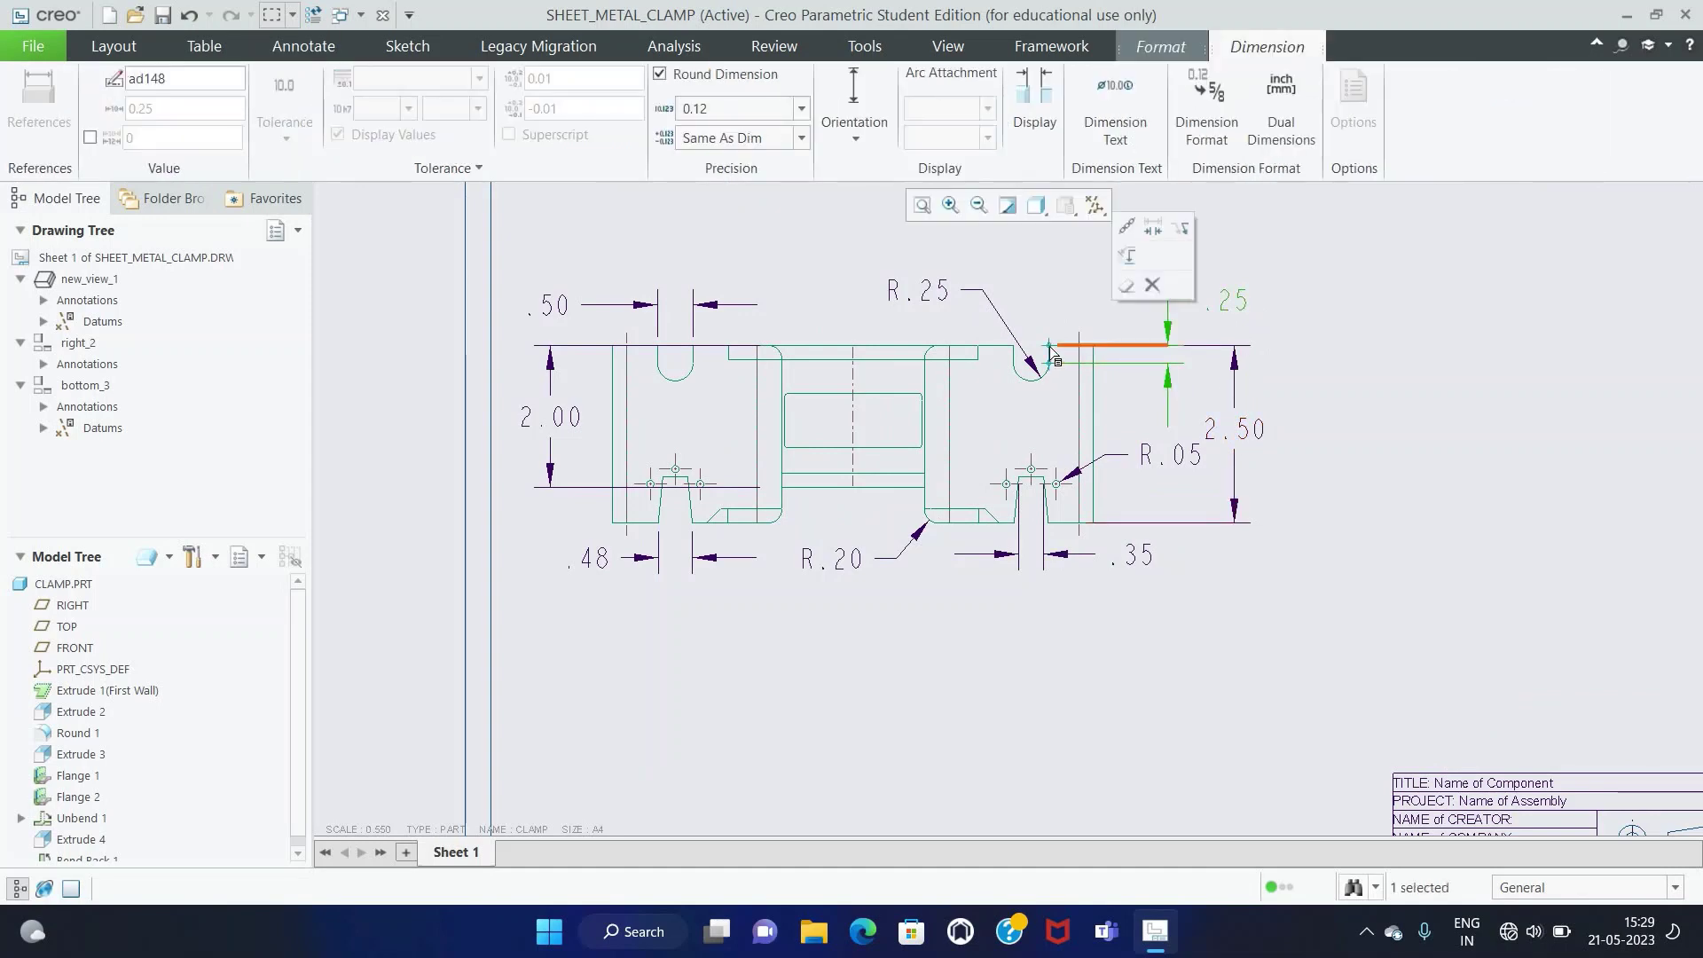
left_click_drag(1063, 352, 1102, 366)
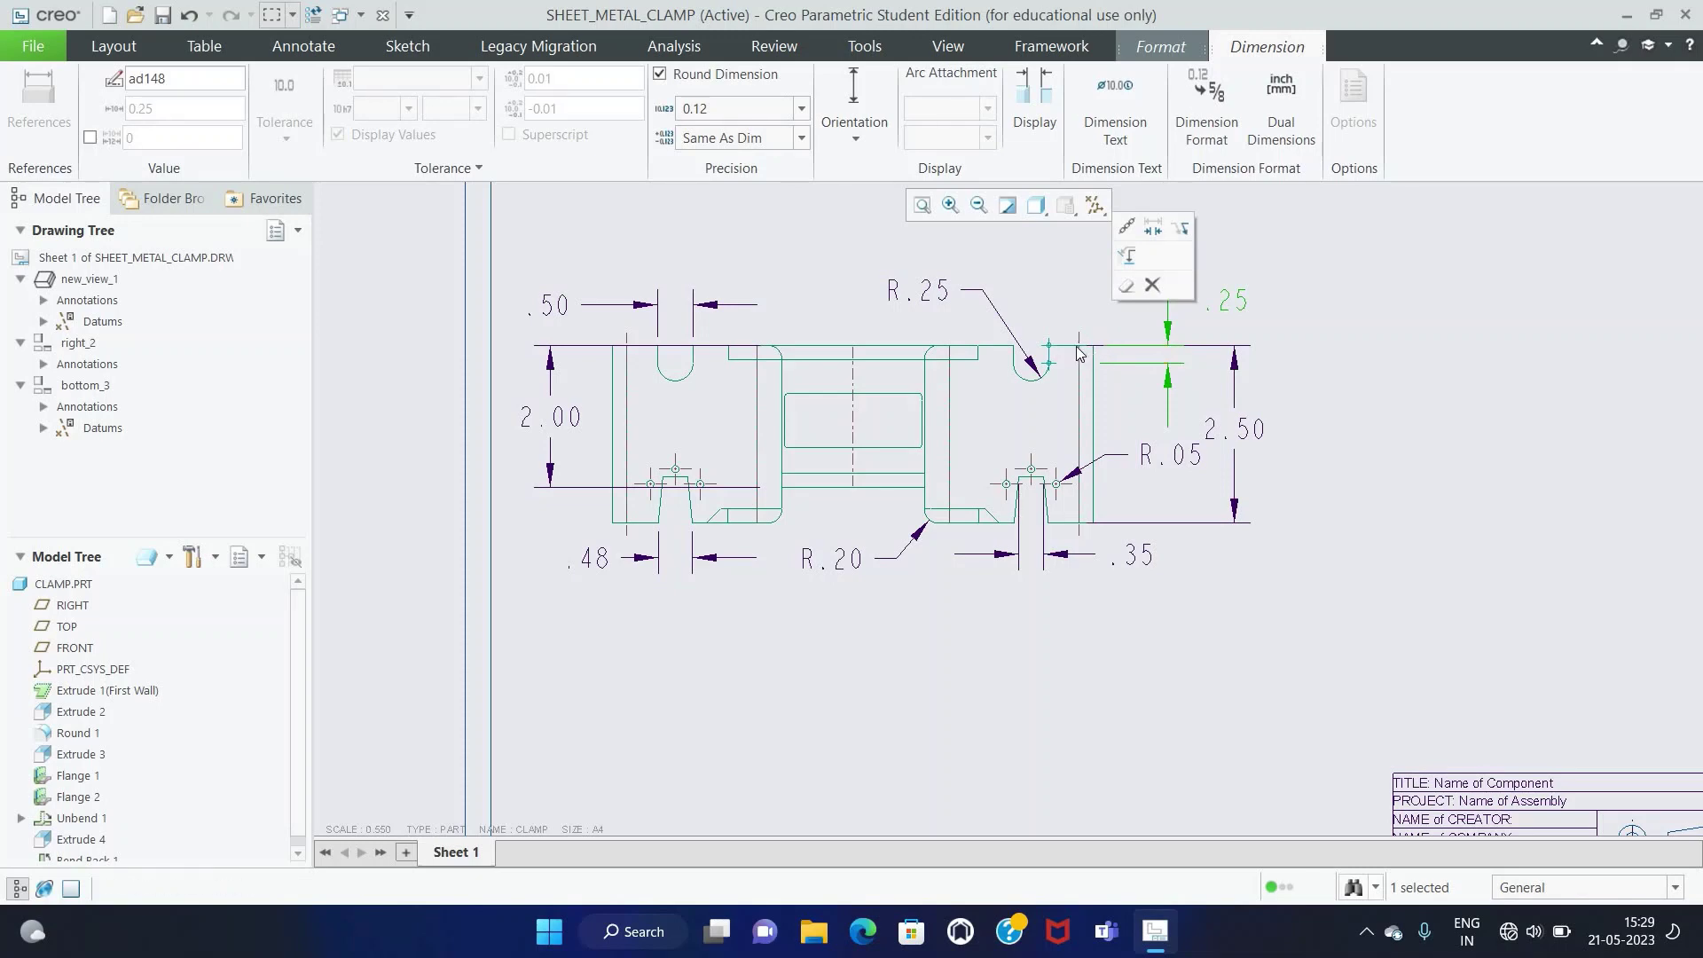
scroll(1103, 332, "up", 4)
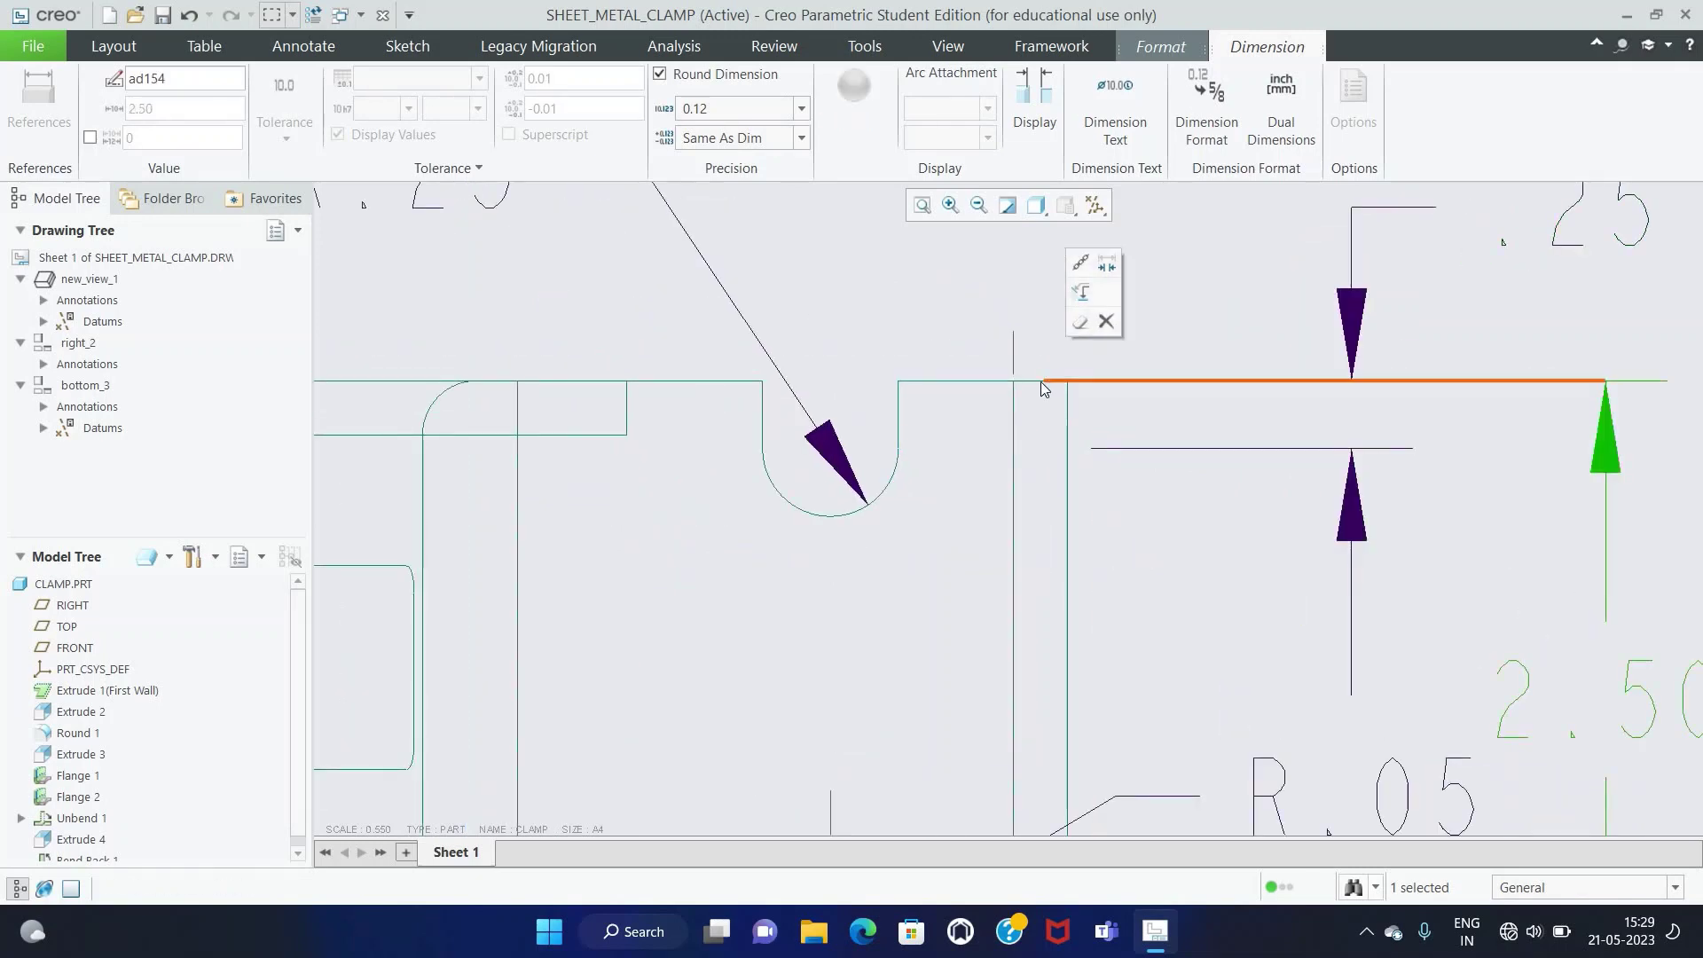
left_click(1069, 381)
scroll(1082, 381, "down", 4)
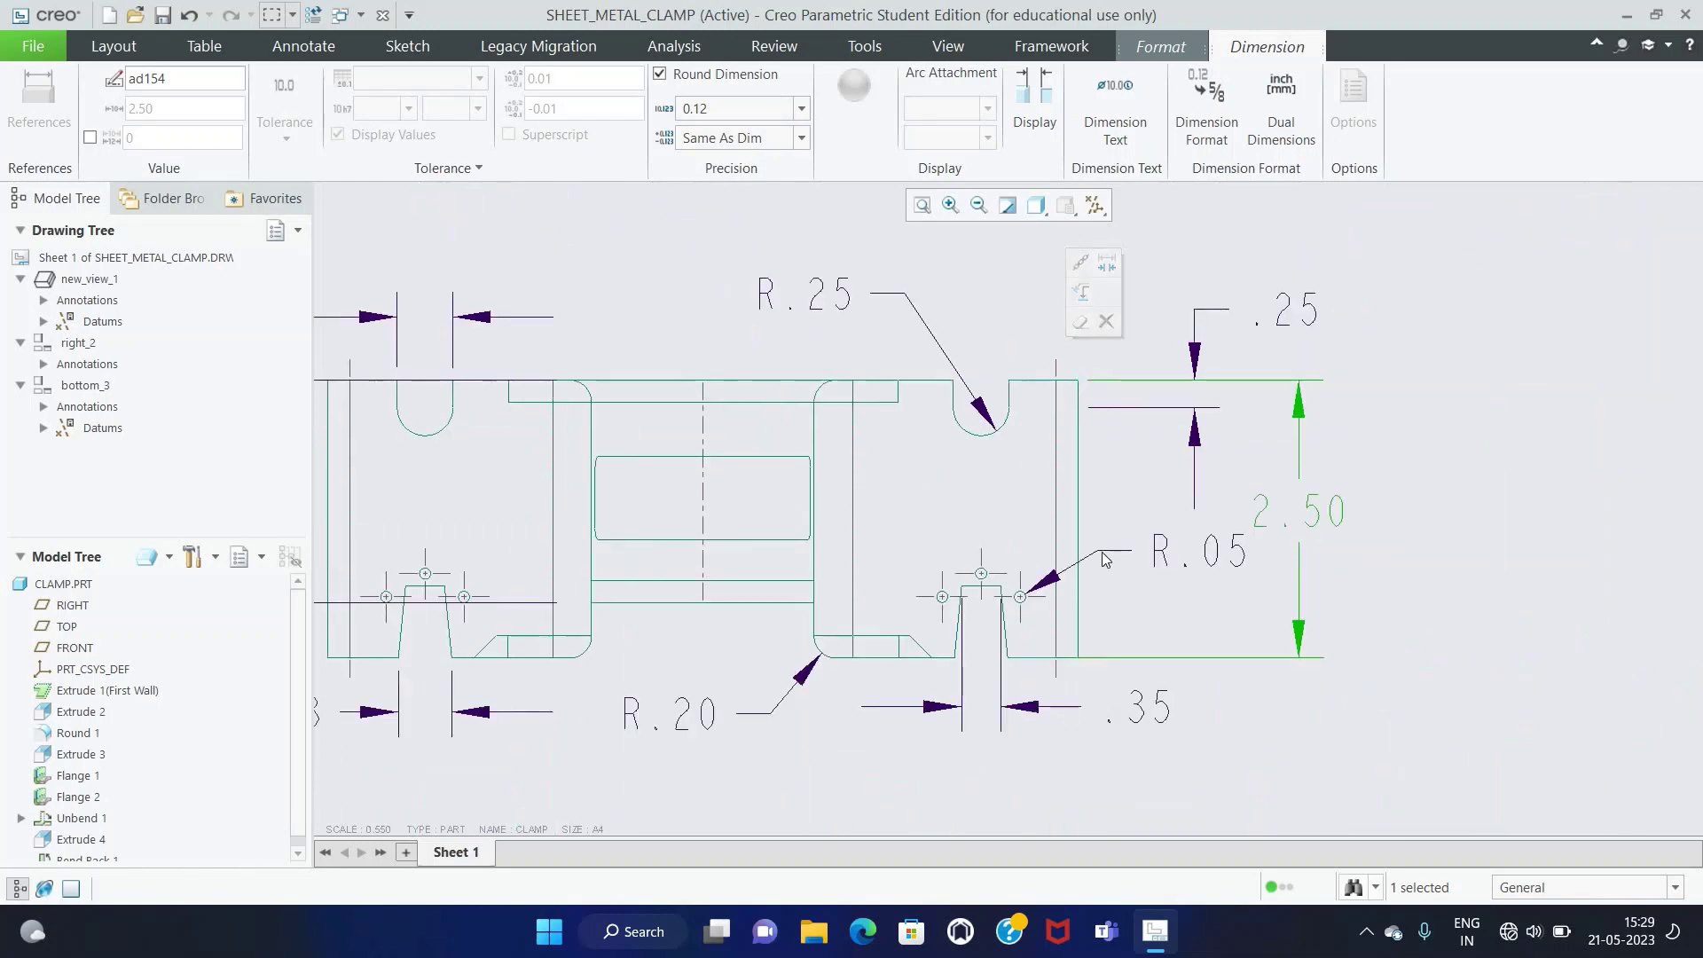
left_click(1082, 659)
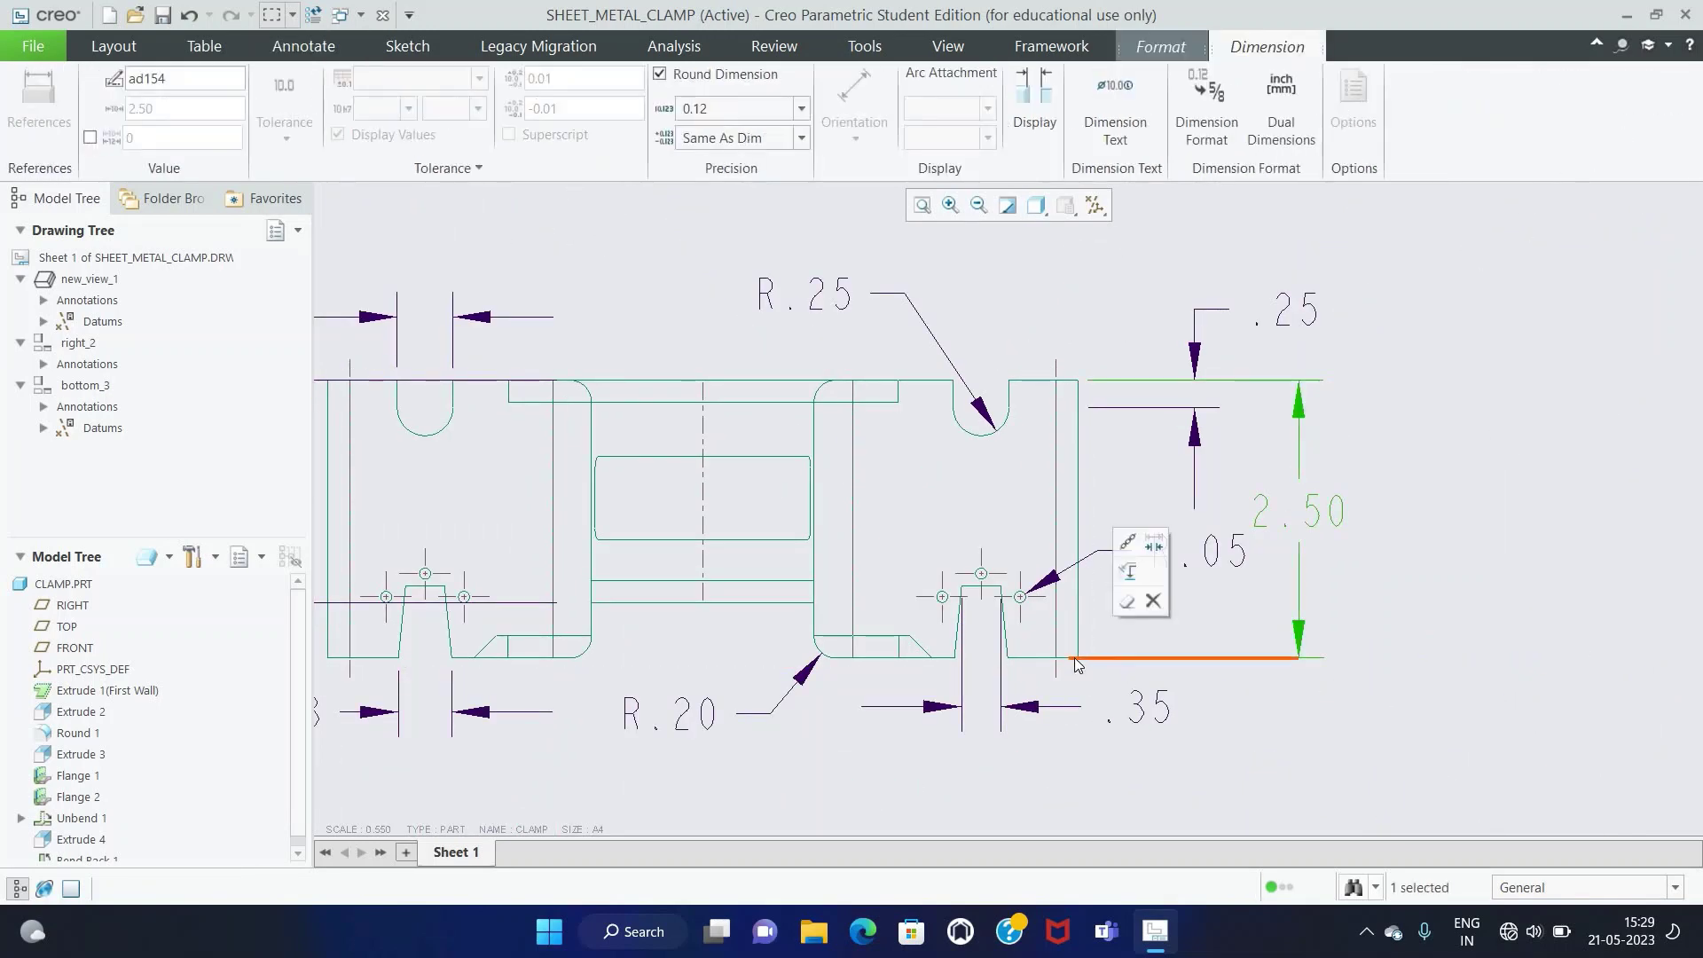
left_click_drag(1086, 664, 1095, 663)
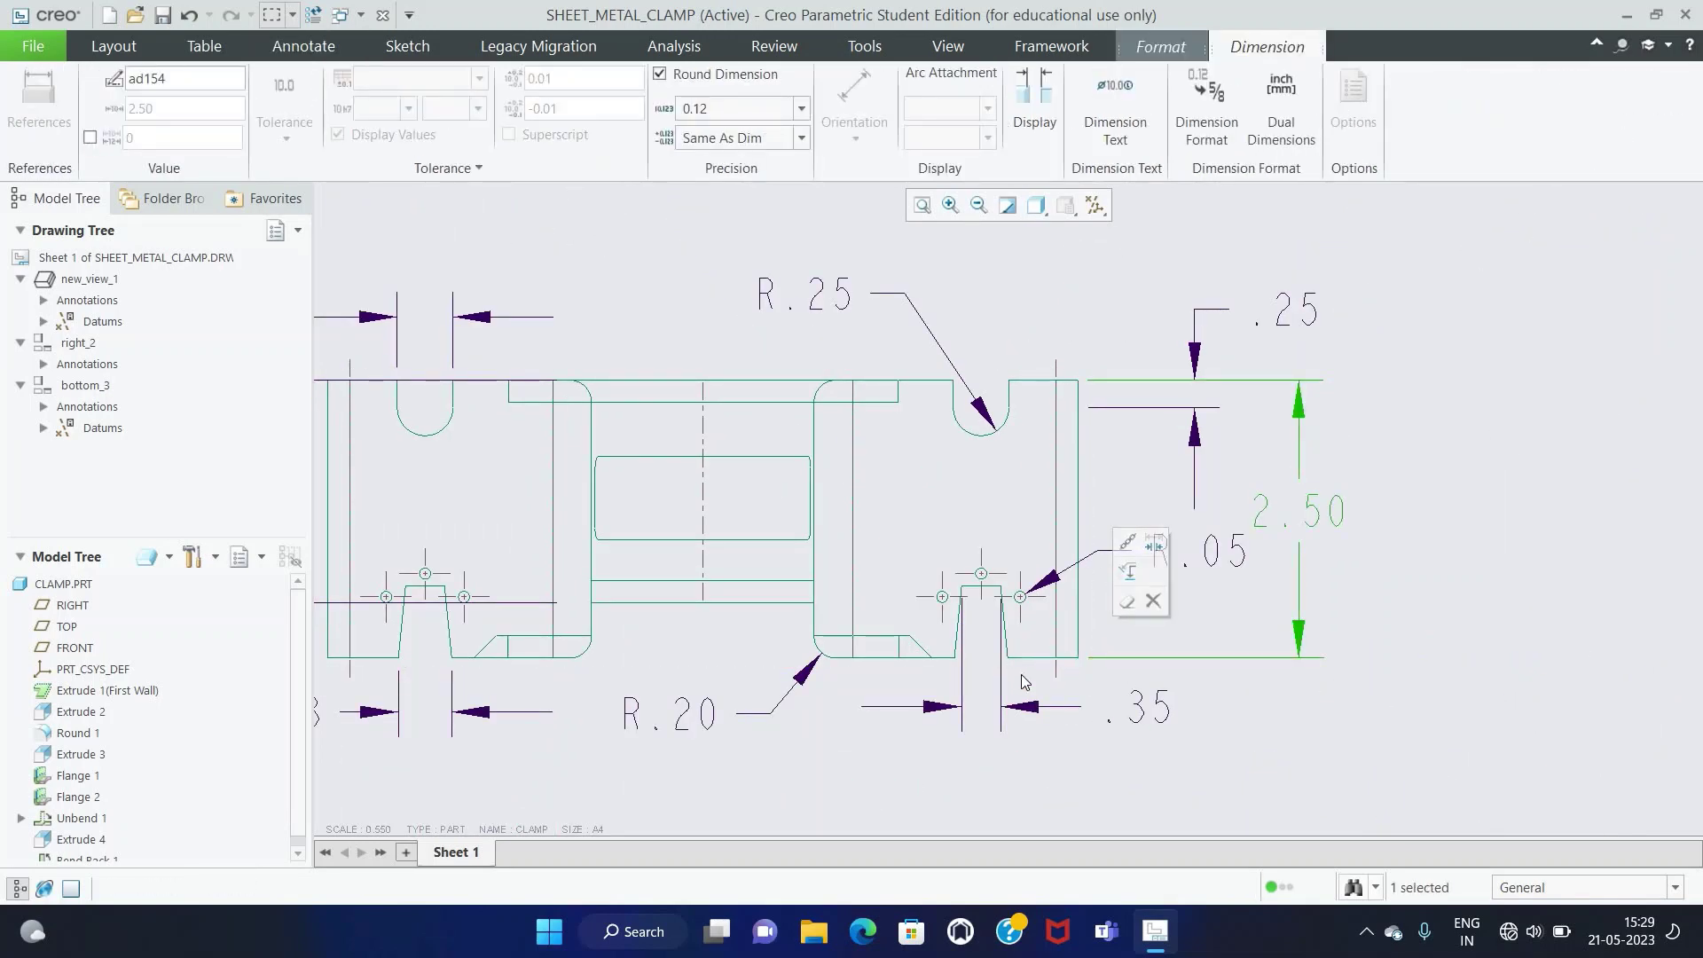
left_click(1028, 639)
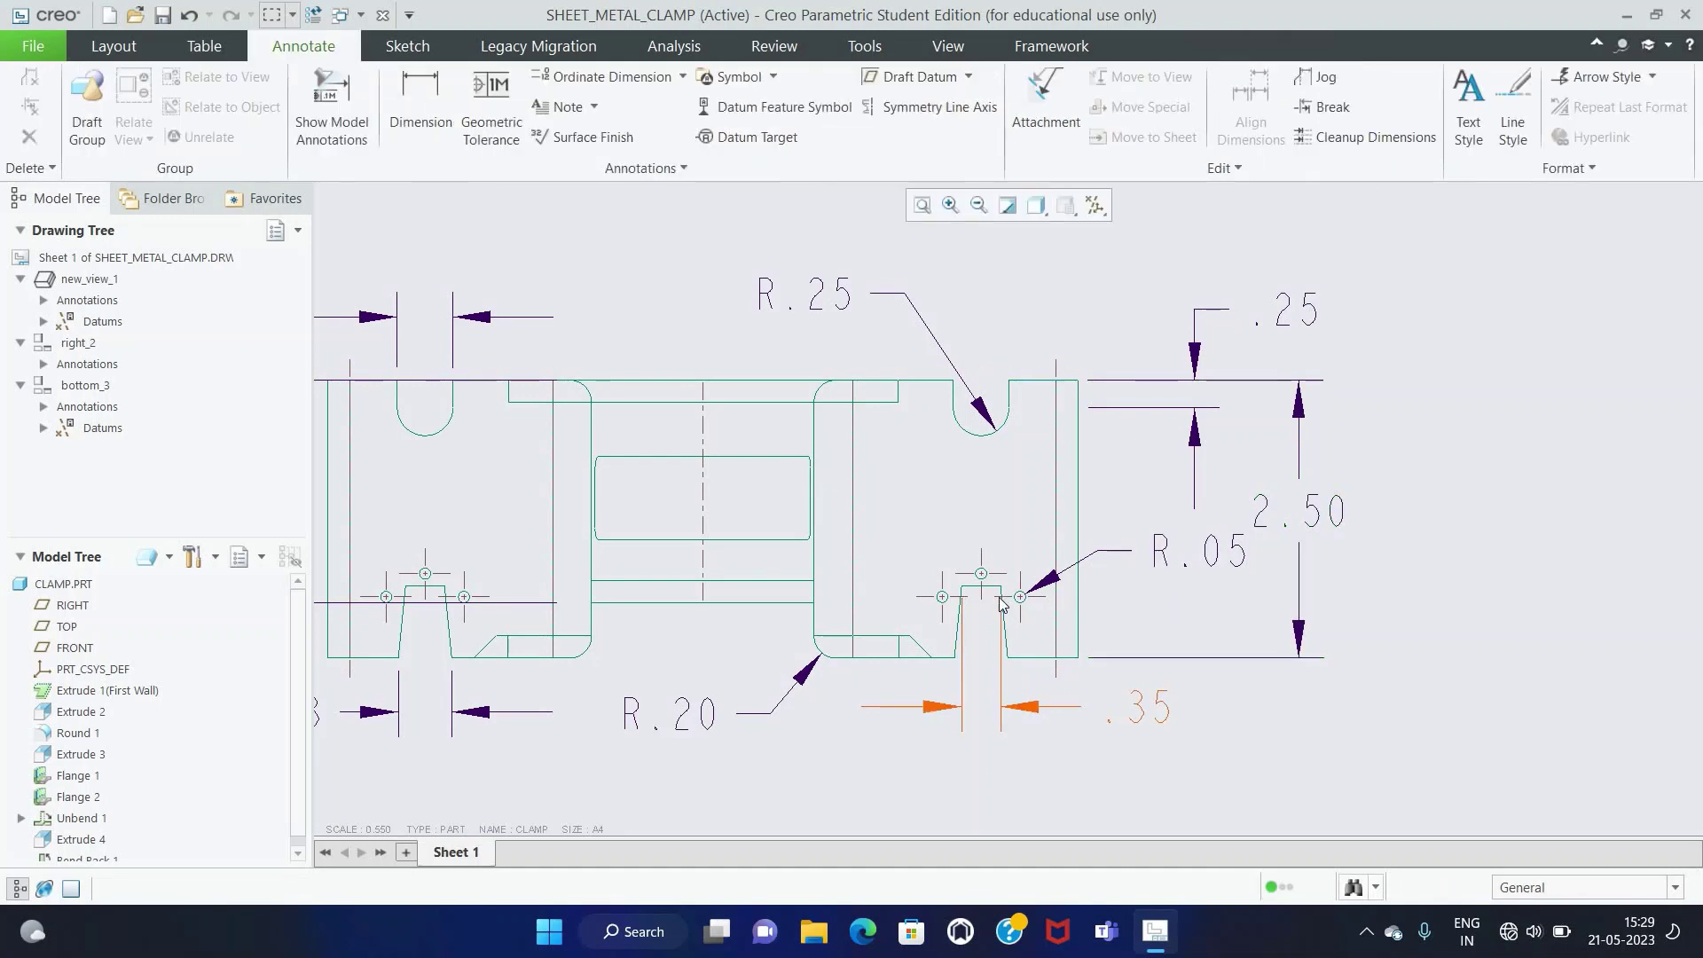
Step: Inspect the .35 slot and 2.00 height dimensions on the bottom view
scroll(1000, 603, "down", 4)
left_click(912, 621)
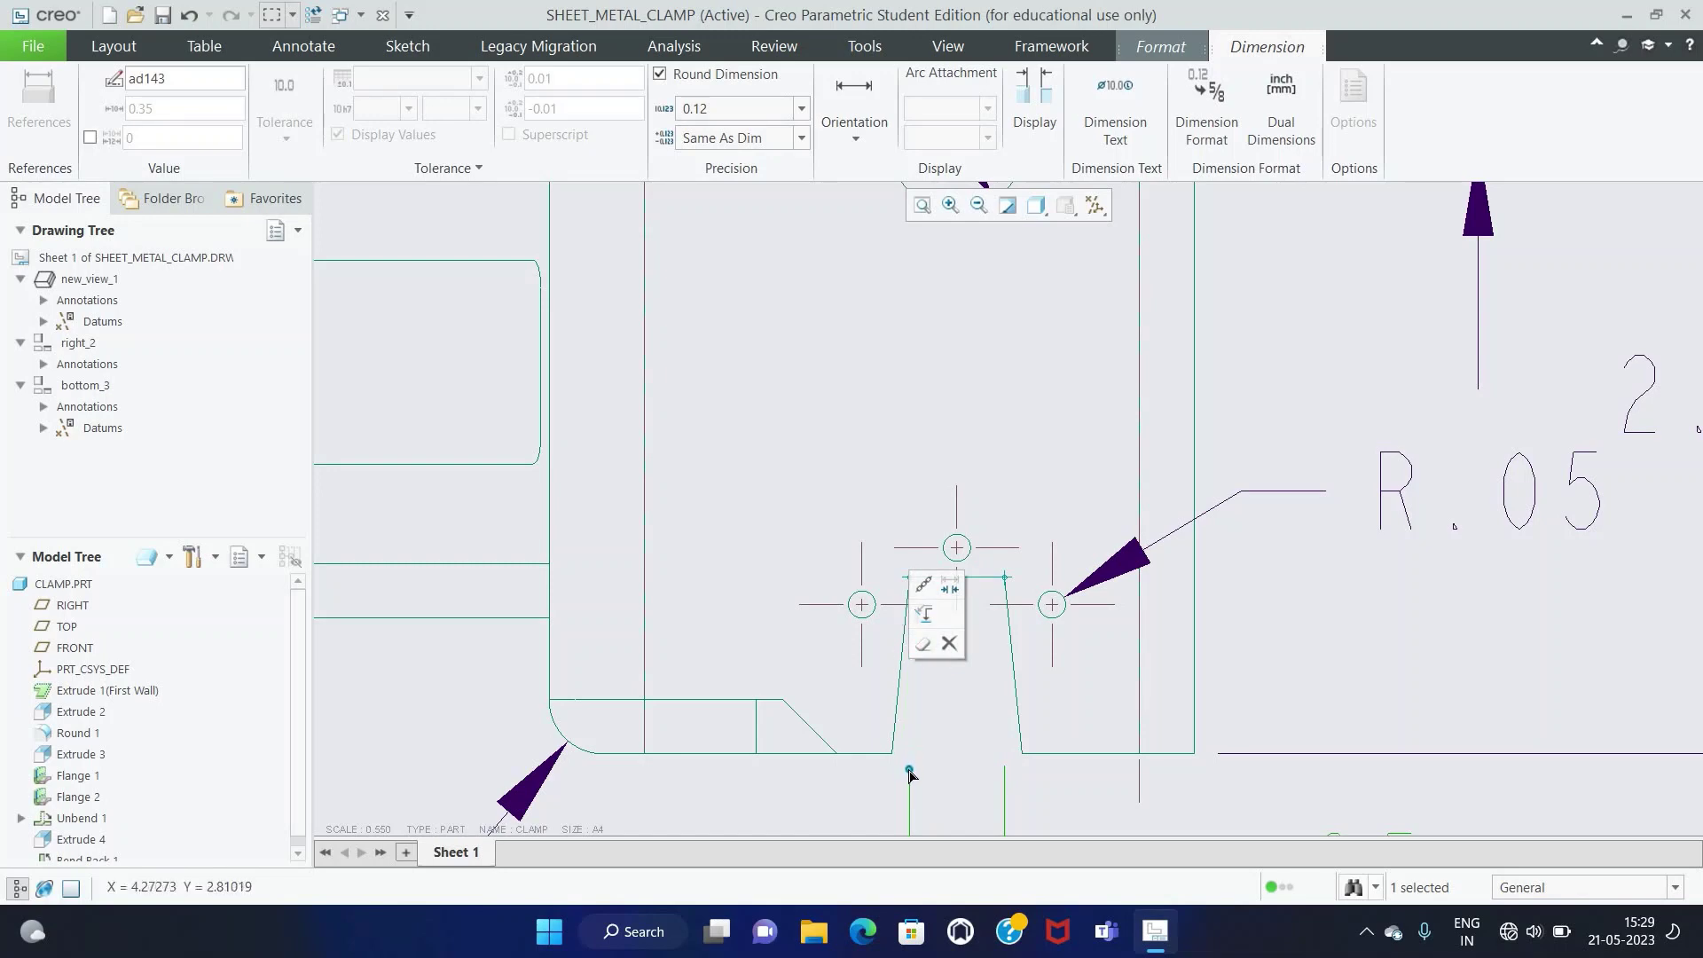
scroll(953, 740, "up", 3)
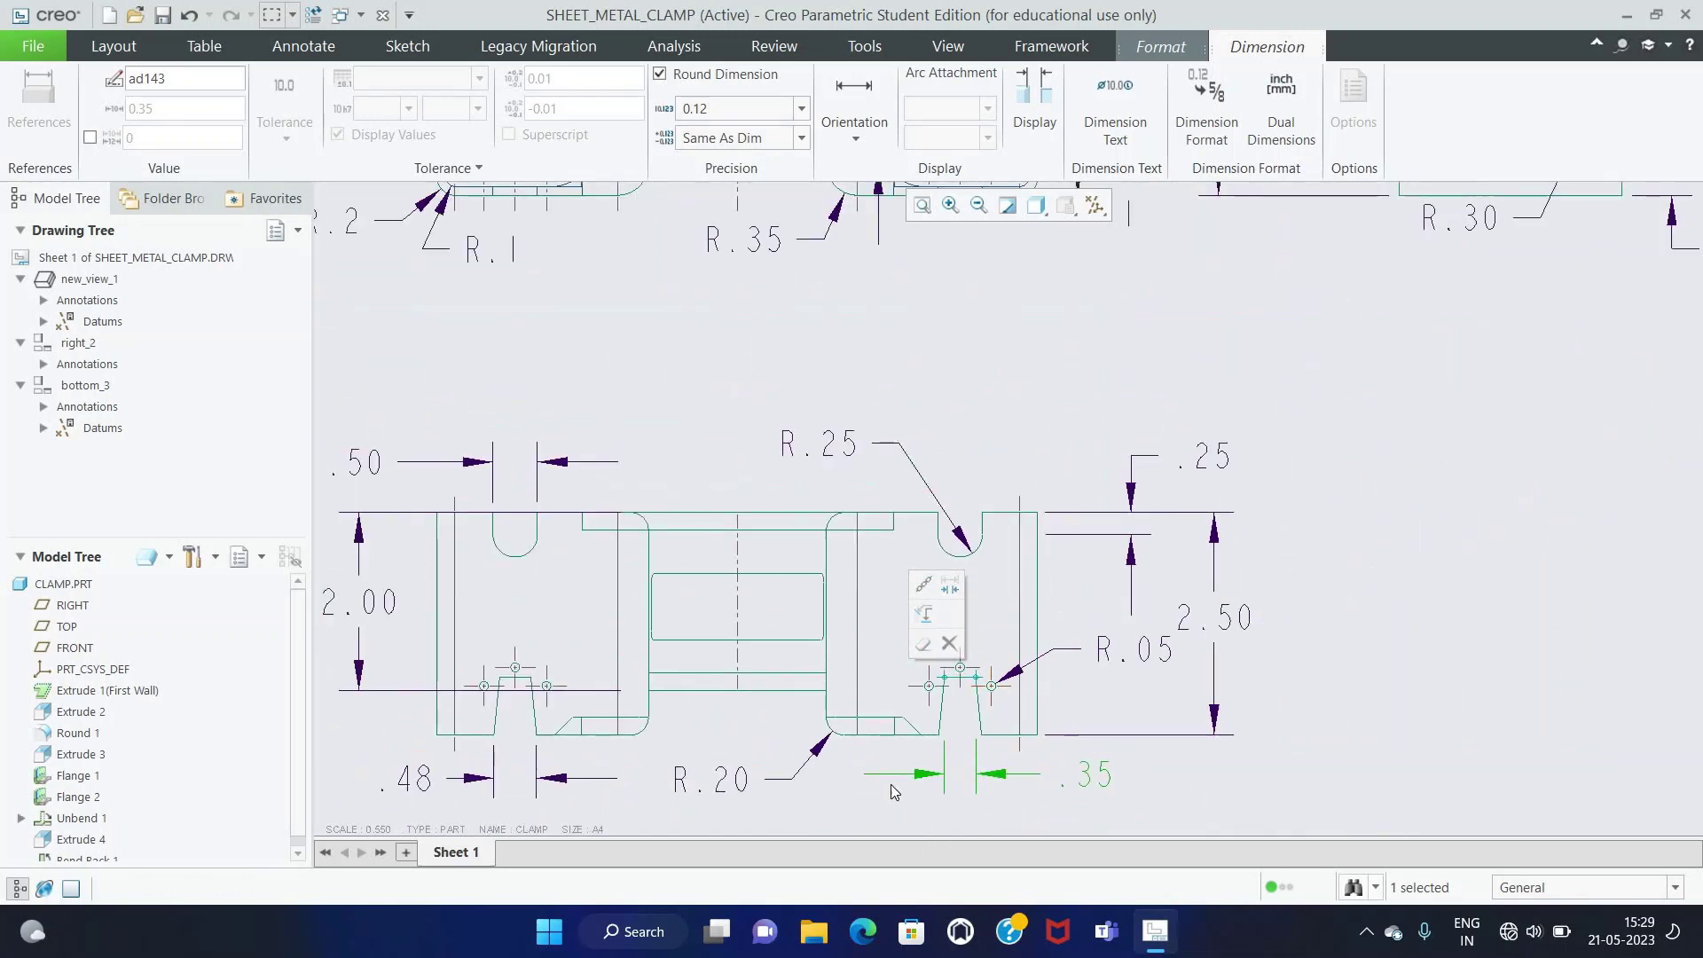
scroll(688, 691, "up", 1)
left_click(686, 683)
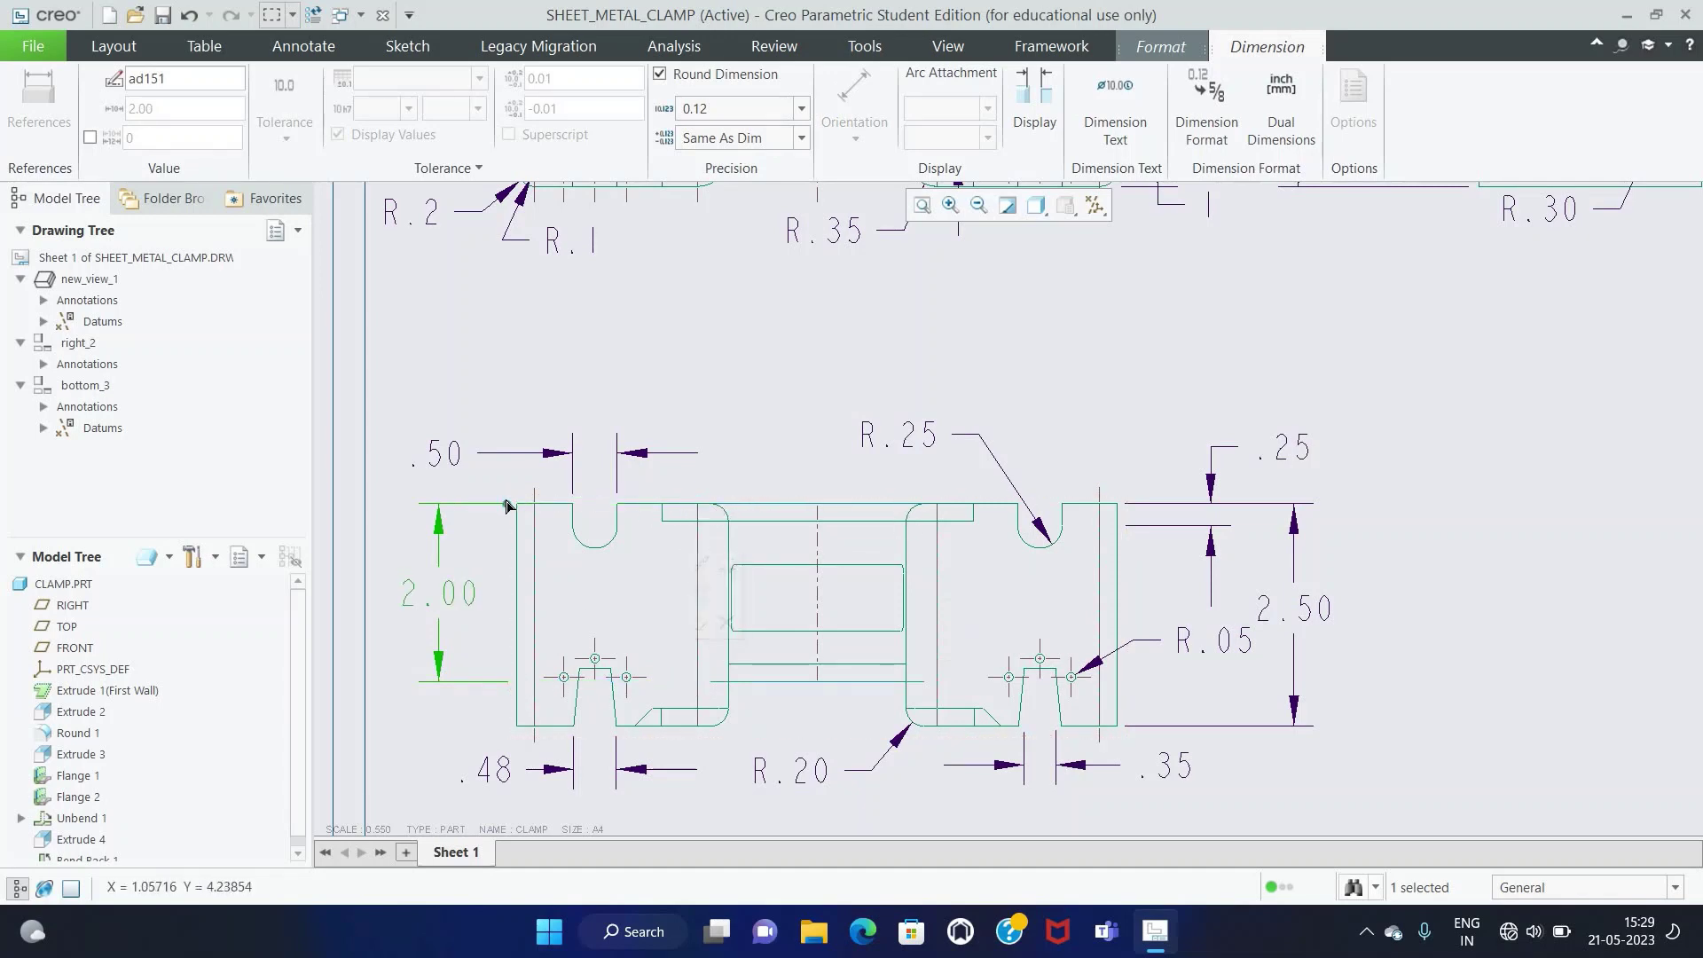
scroll(980, 408, "down", 2)
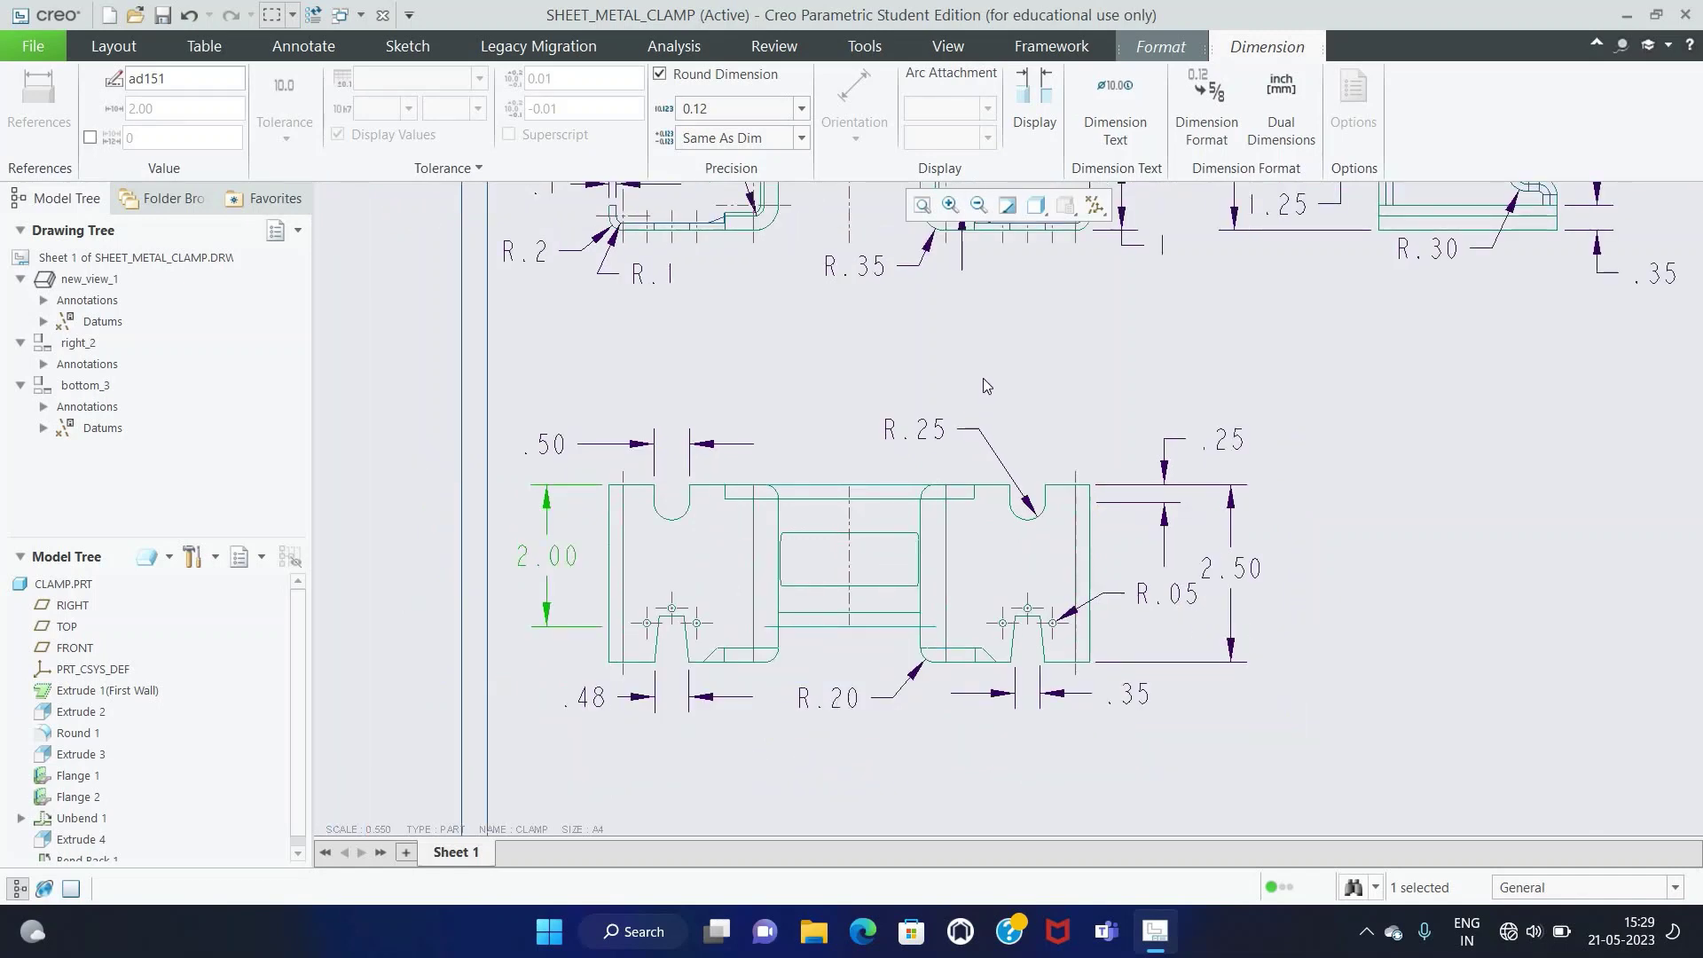
Step: Move the bottom view slightly up on the sheet
left_click(922, 205)
left_click(892, 525)
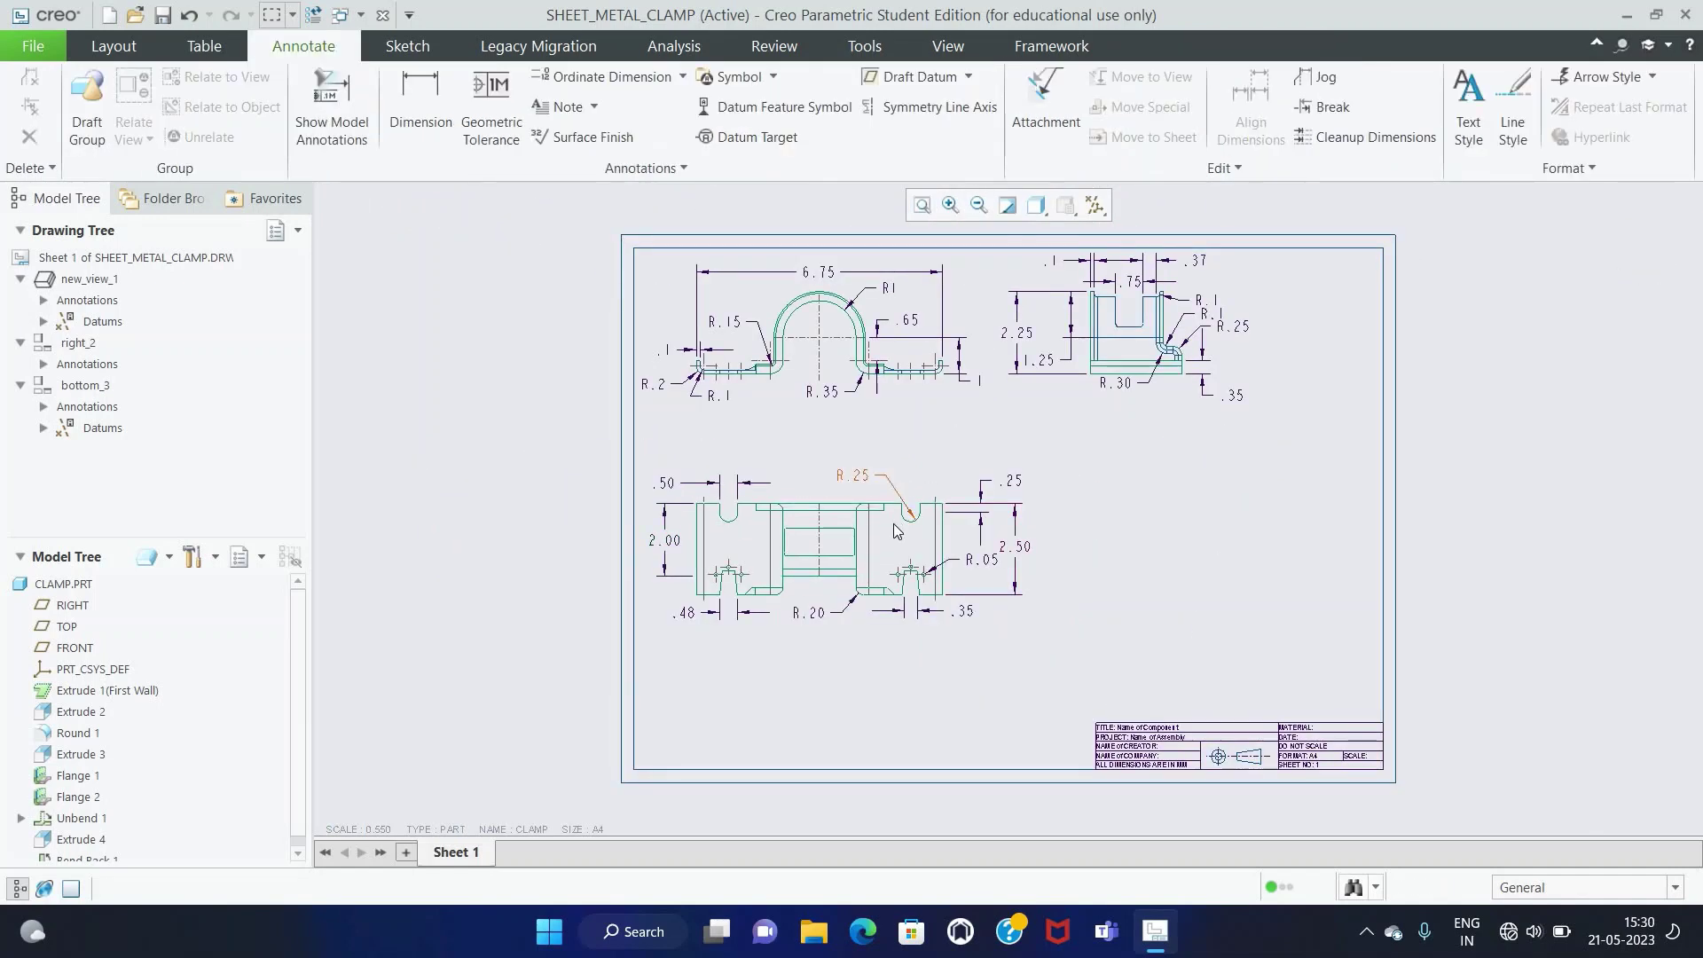
left_click_drag(892, 529, 893, 500)
left_click(992, 664)
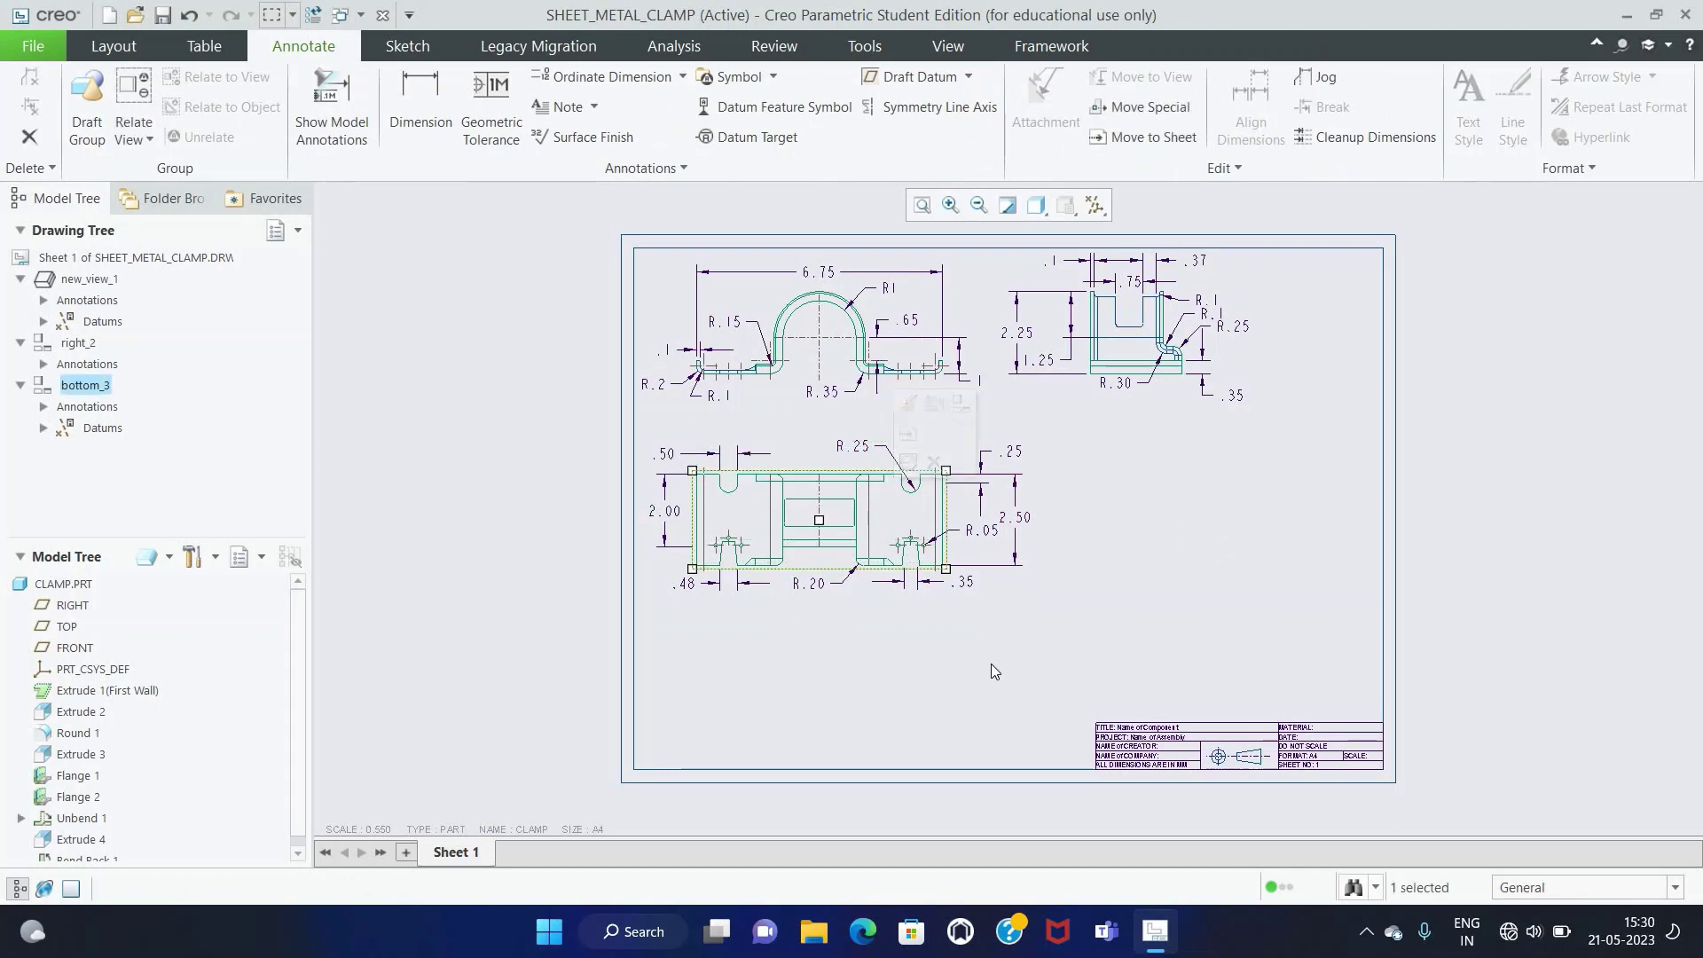
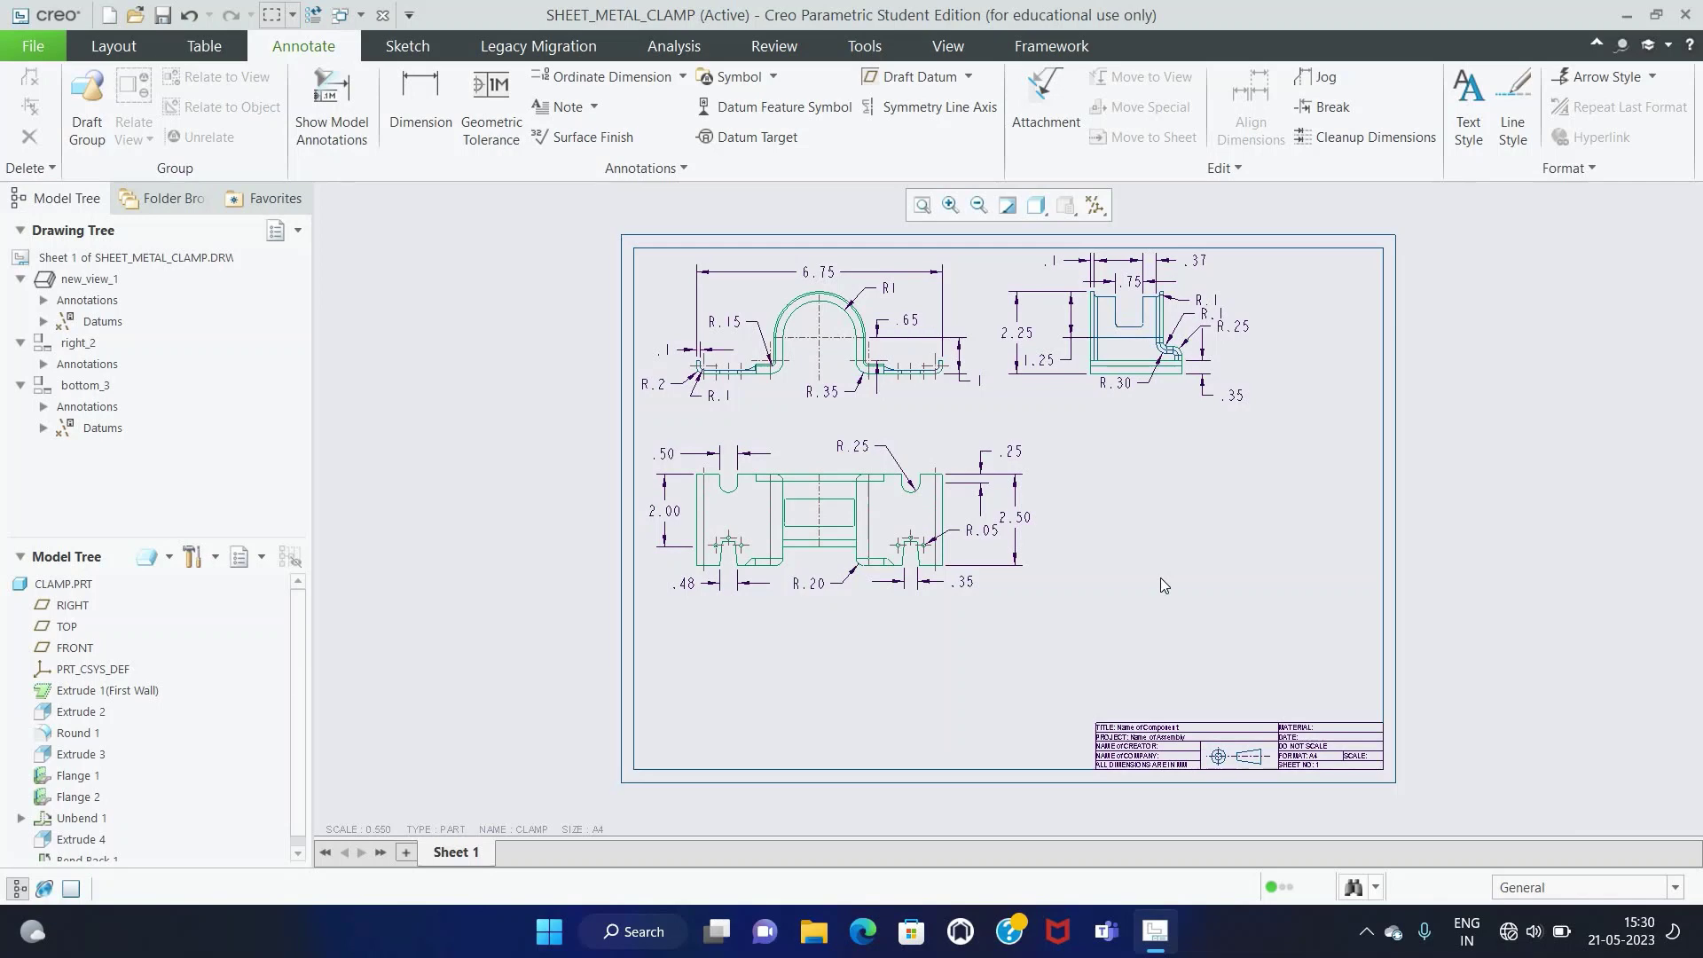
Step: Round the 2.50, 2.00 and R.20 dimensions to 2.5, 2 and R.2
left_click(1016, 519)
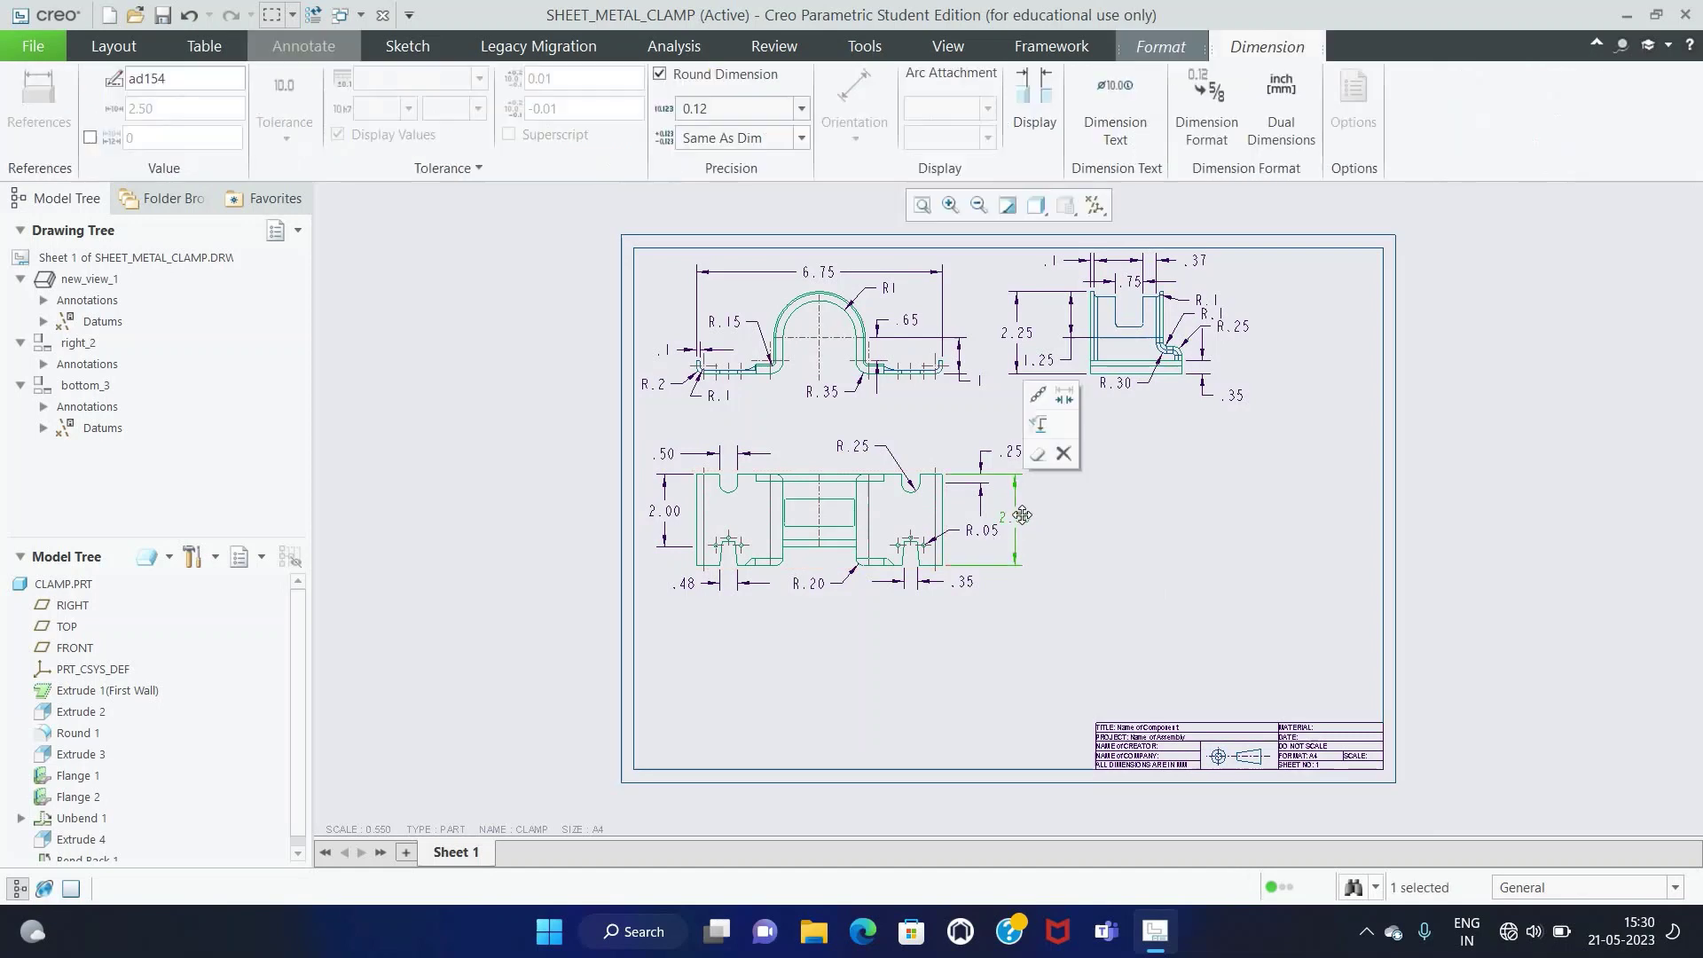
left_click(801, 113)
left_click(775, 144)
left_click(667, 511)
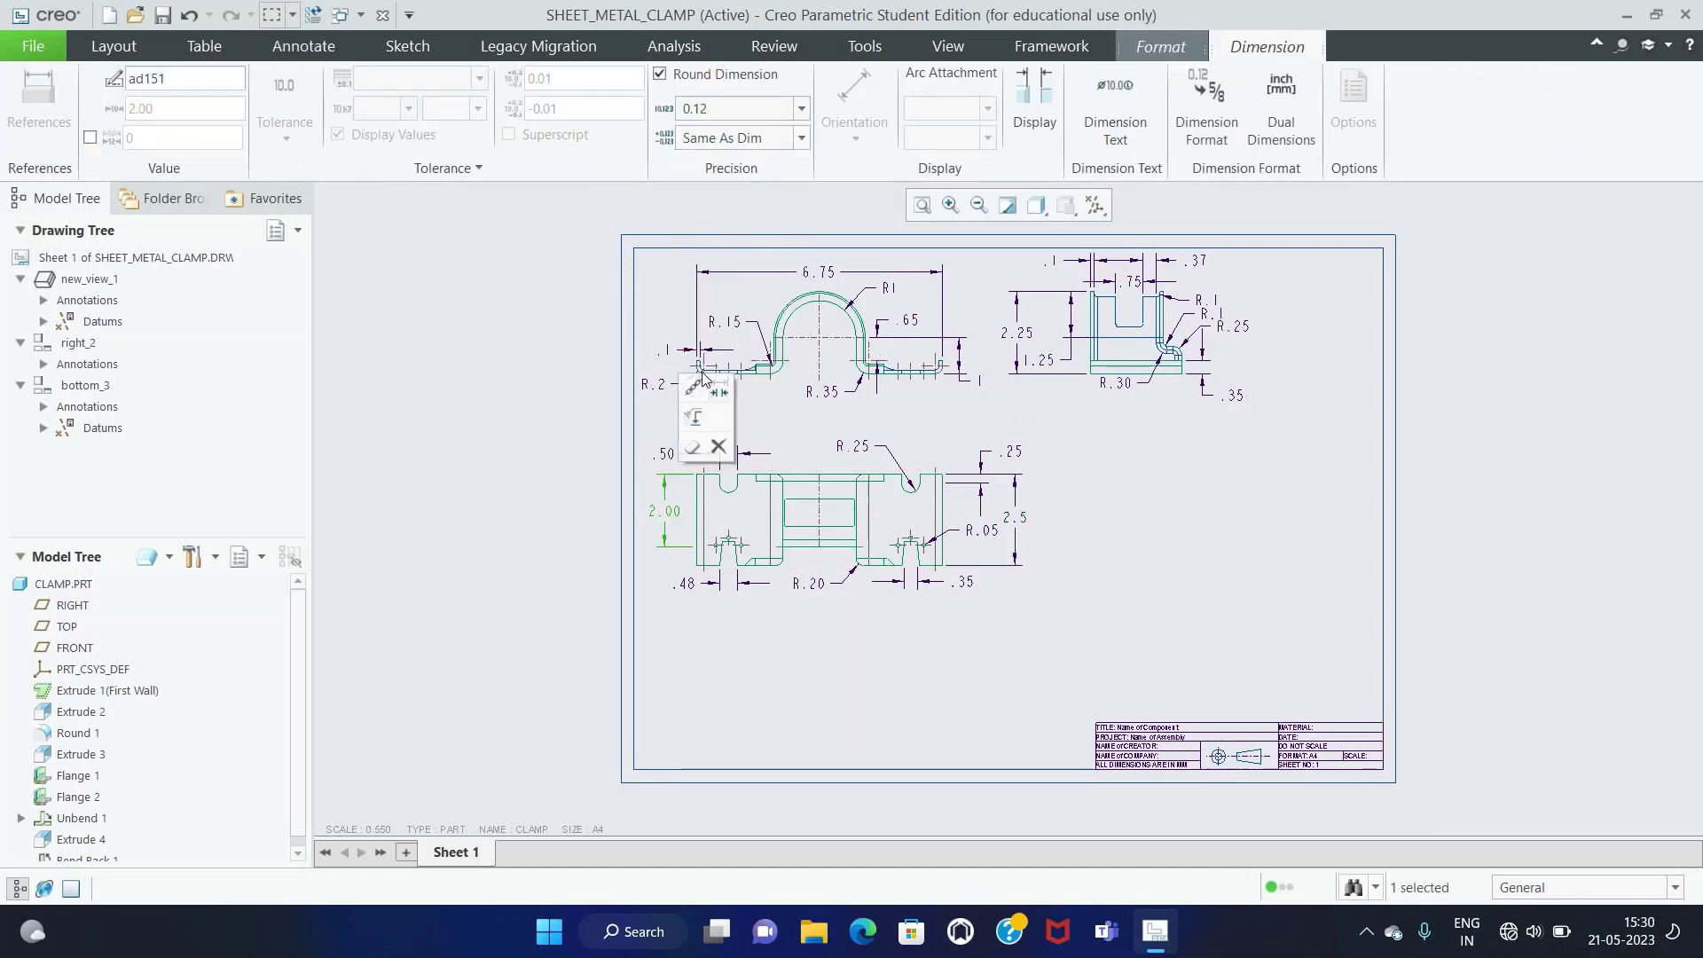
left_click(801, 108)
left_click(774, 133)
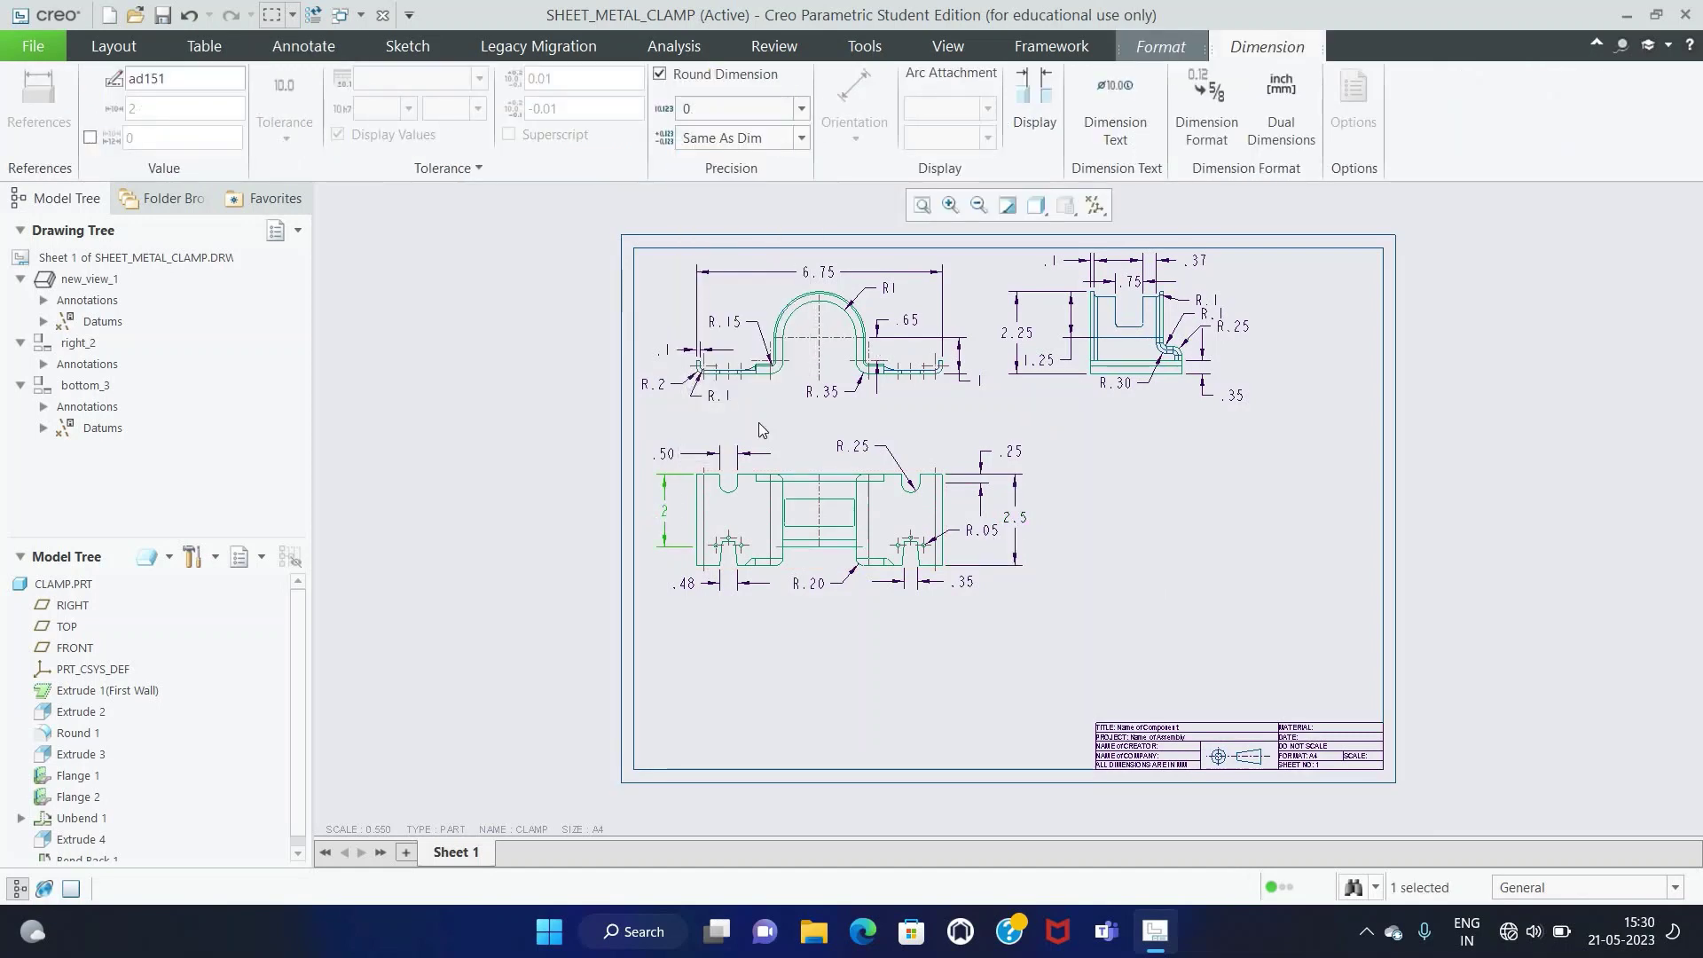
left_click(808, 582)
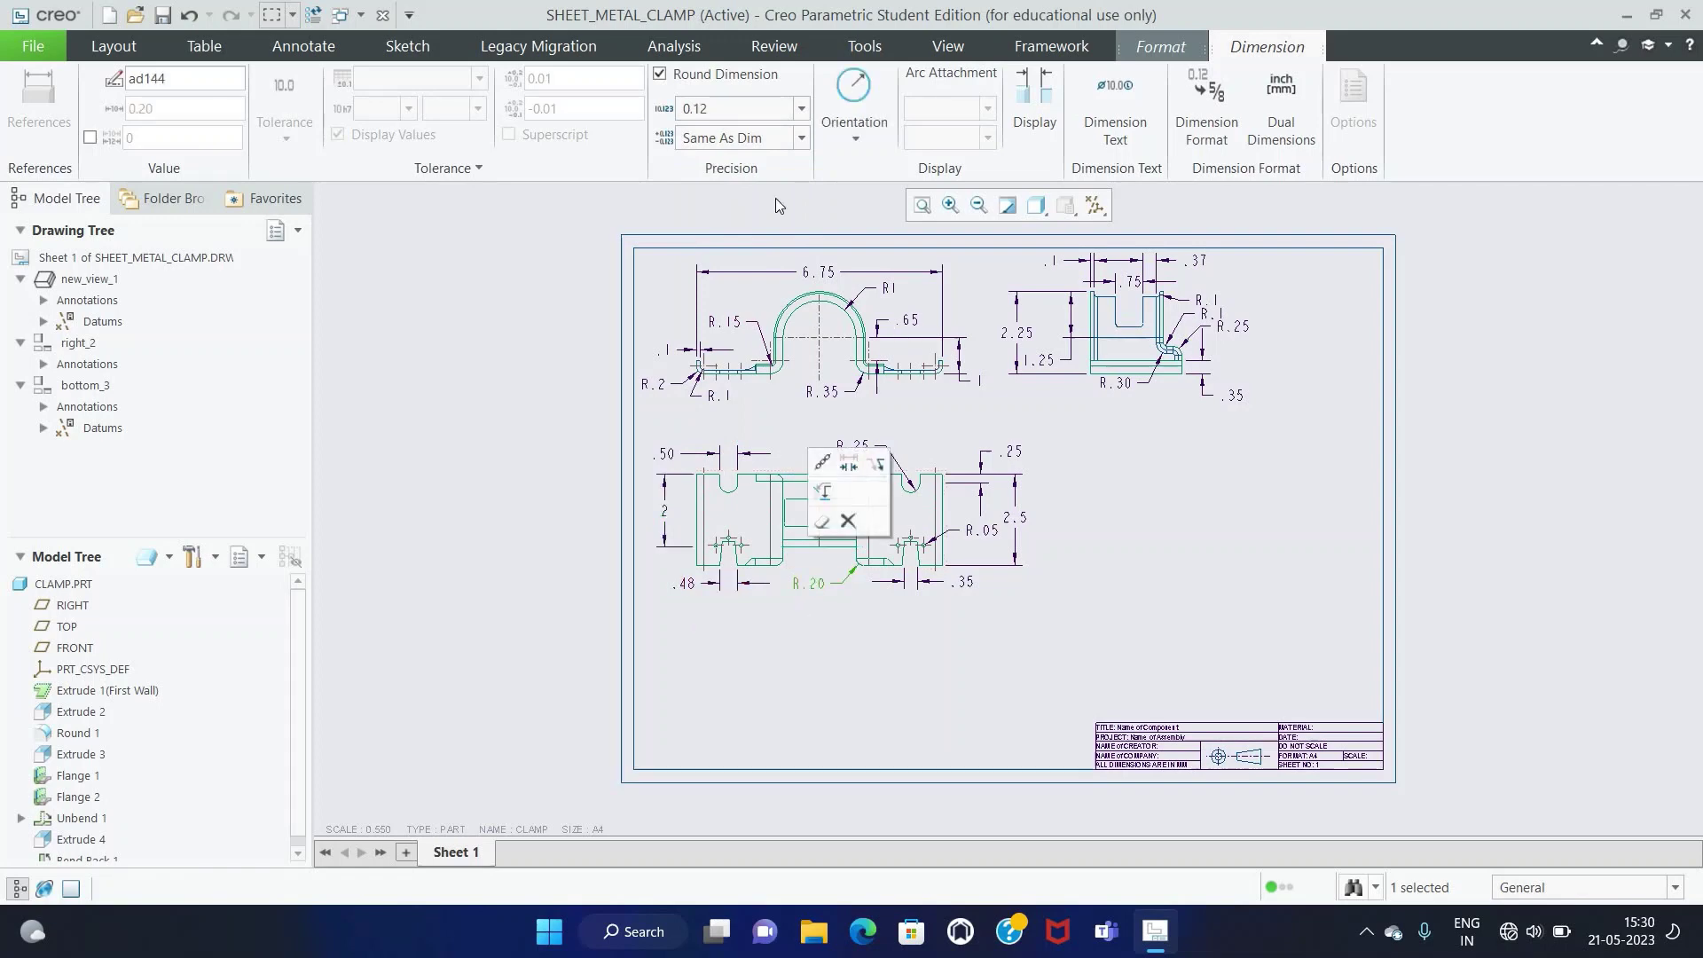
left_click(801, 108)
left_click(782, 147)
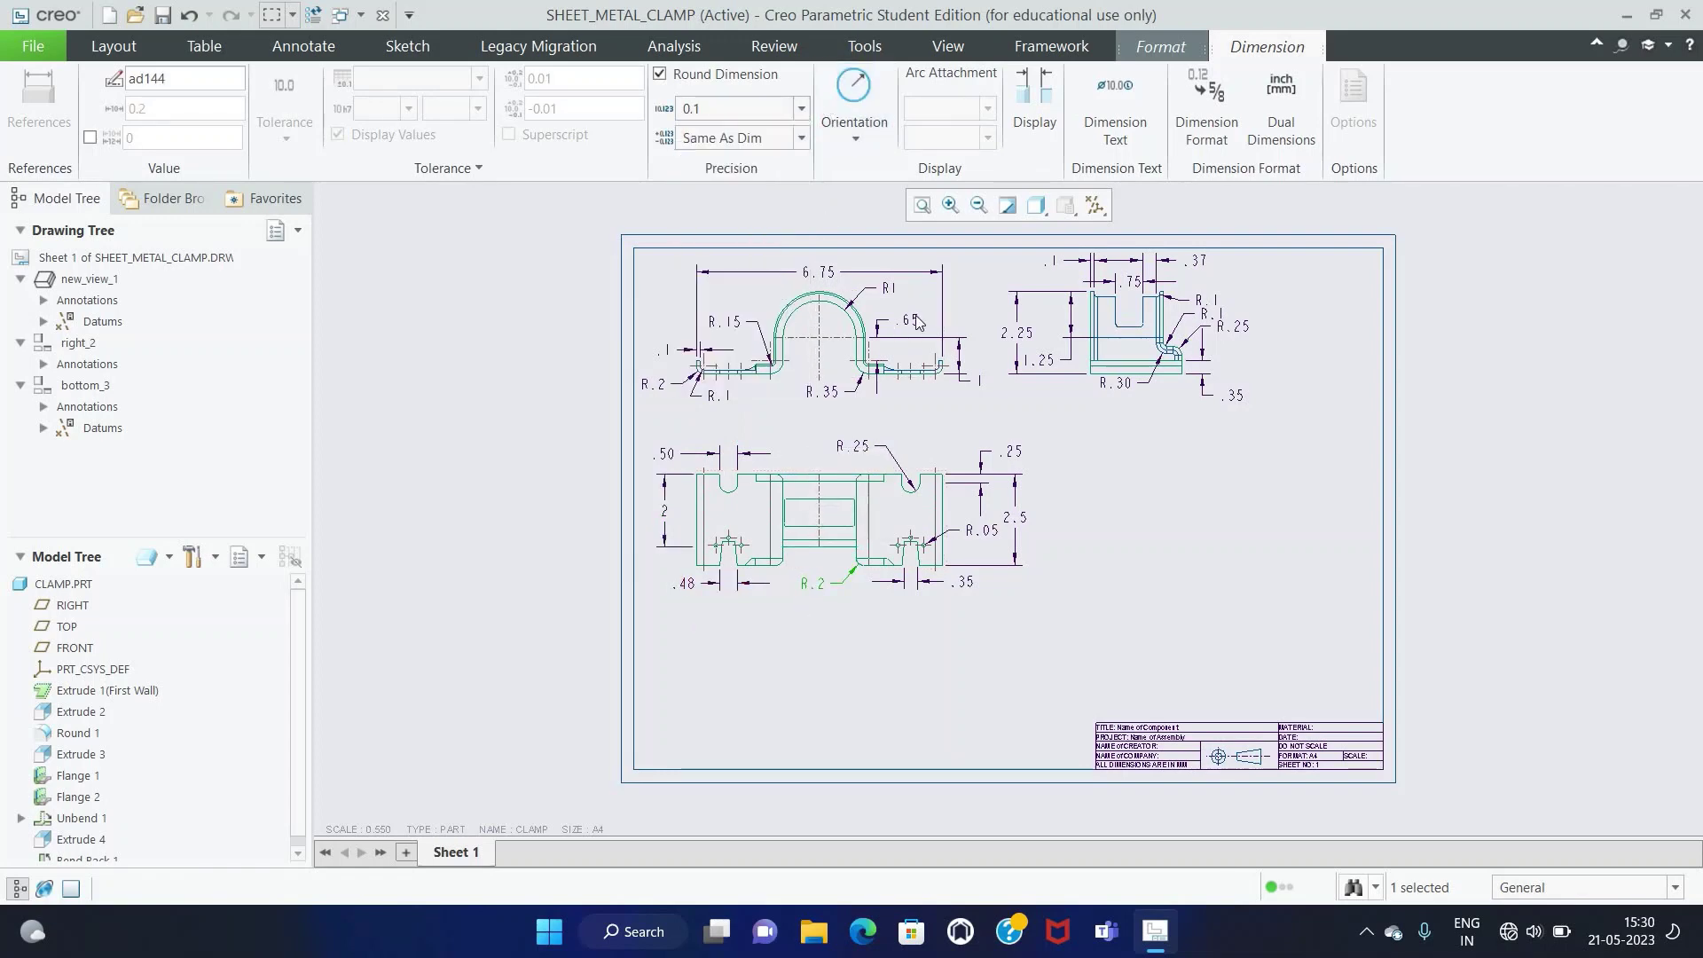
left_click(1034, 615)
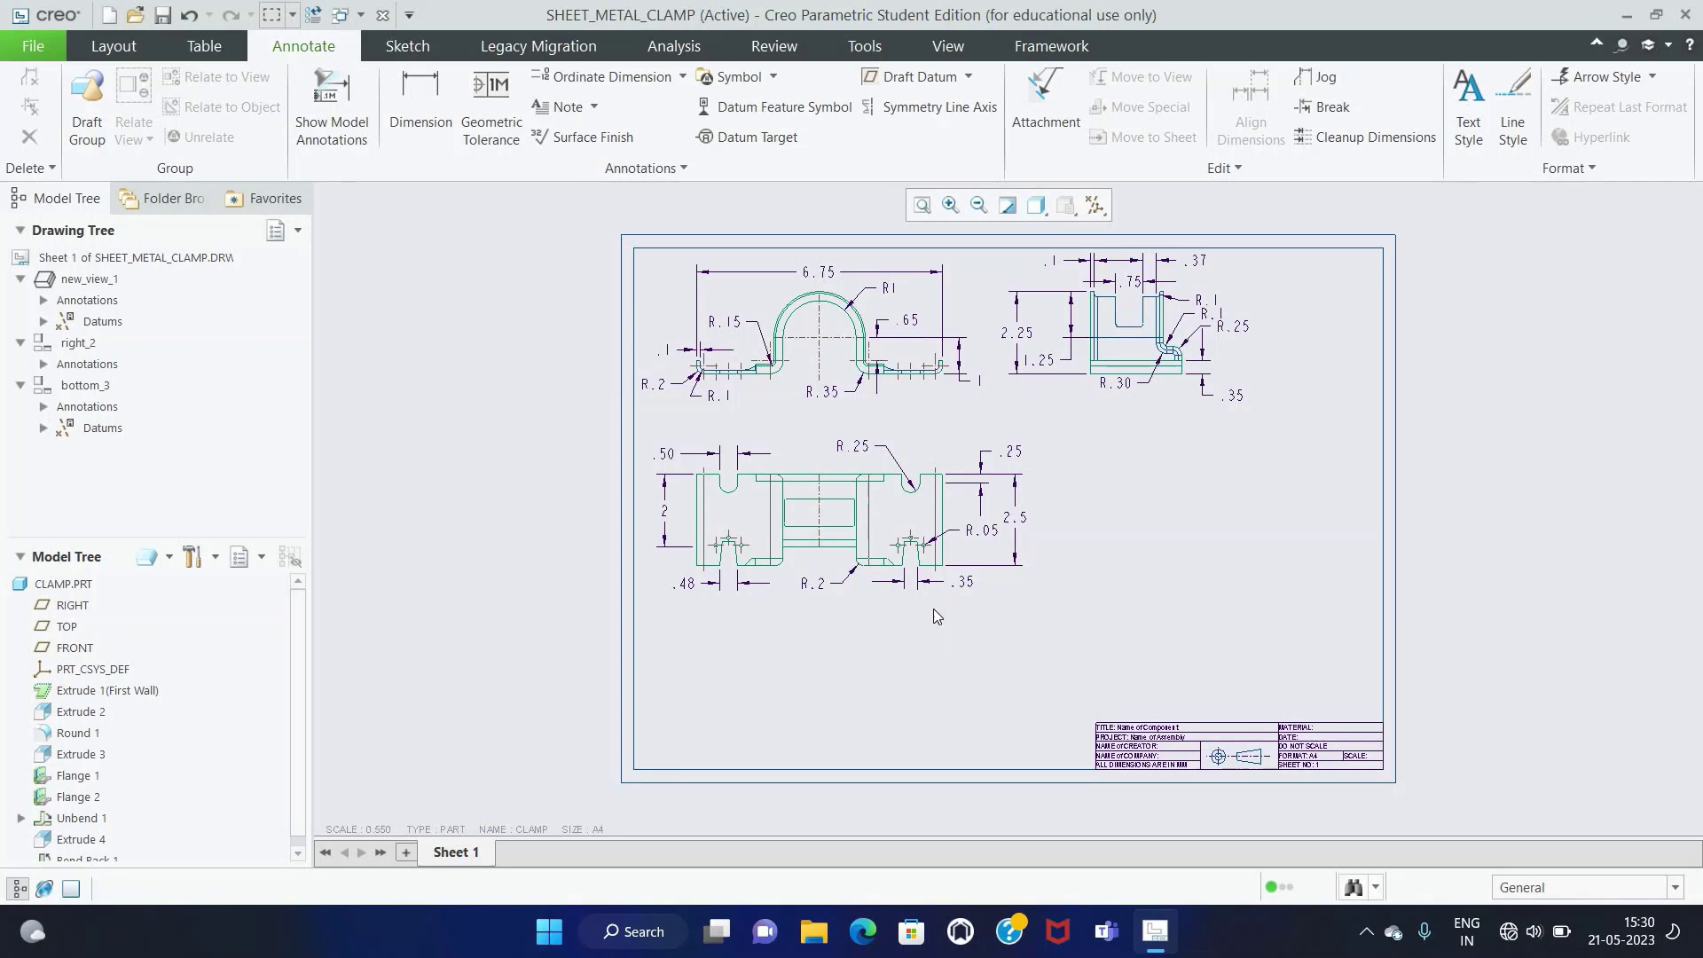
Step: Nudge the right-hand view and the front and bottom views to the right
left_click(1121, 381)
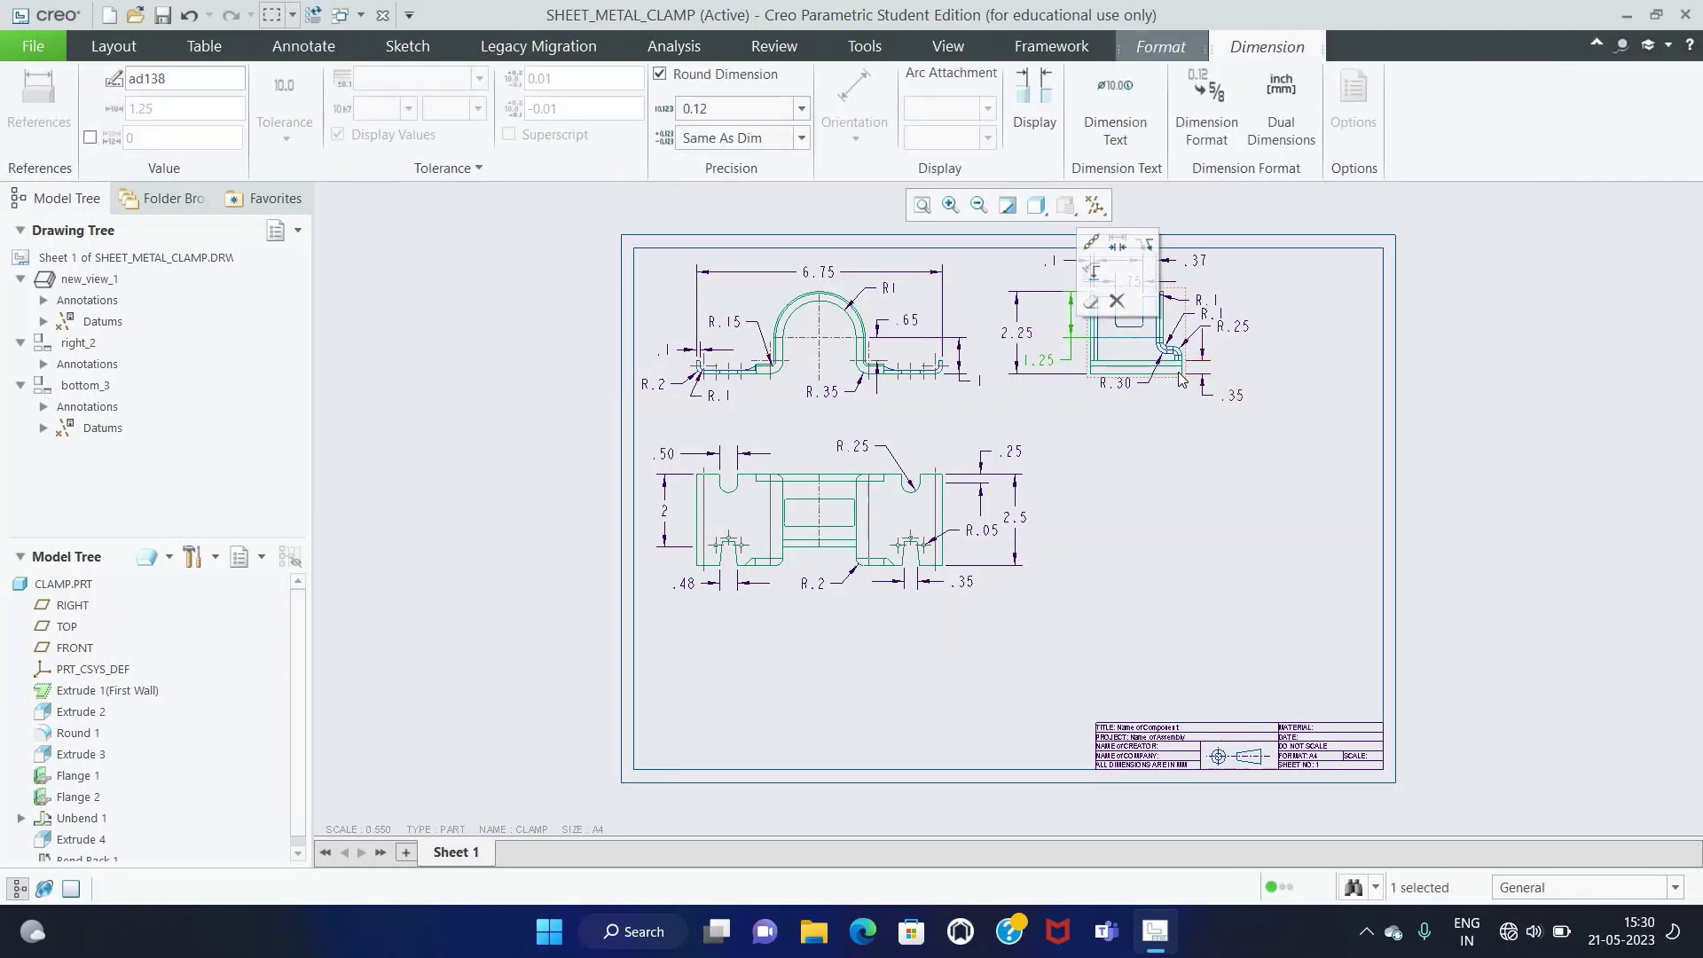
left_click(1182, 374)
left_click_drag(1182, 374, 1222, 374)
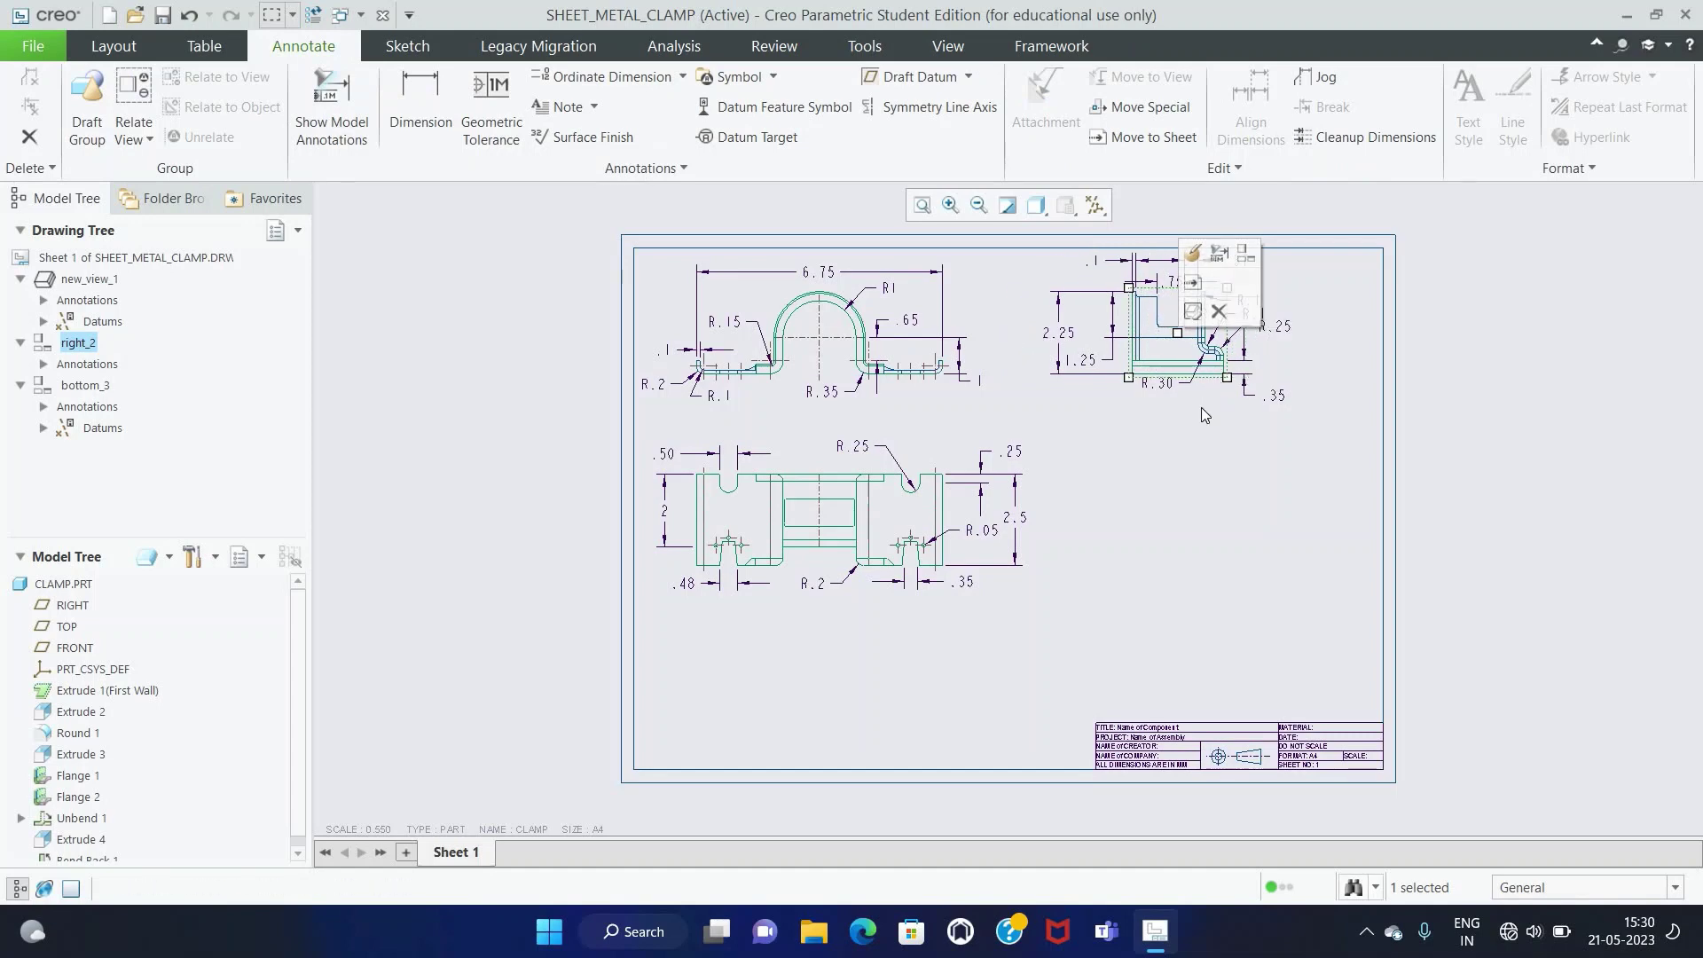
left_click(982, 358)
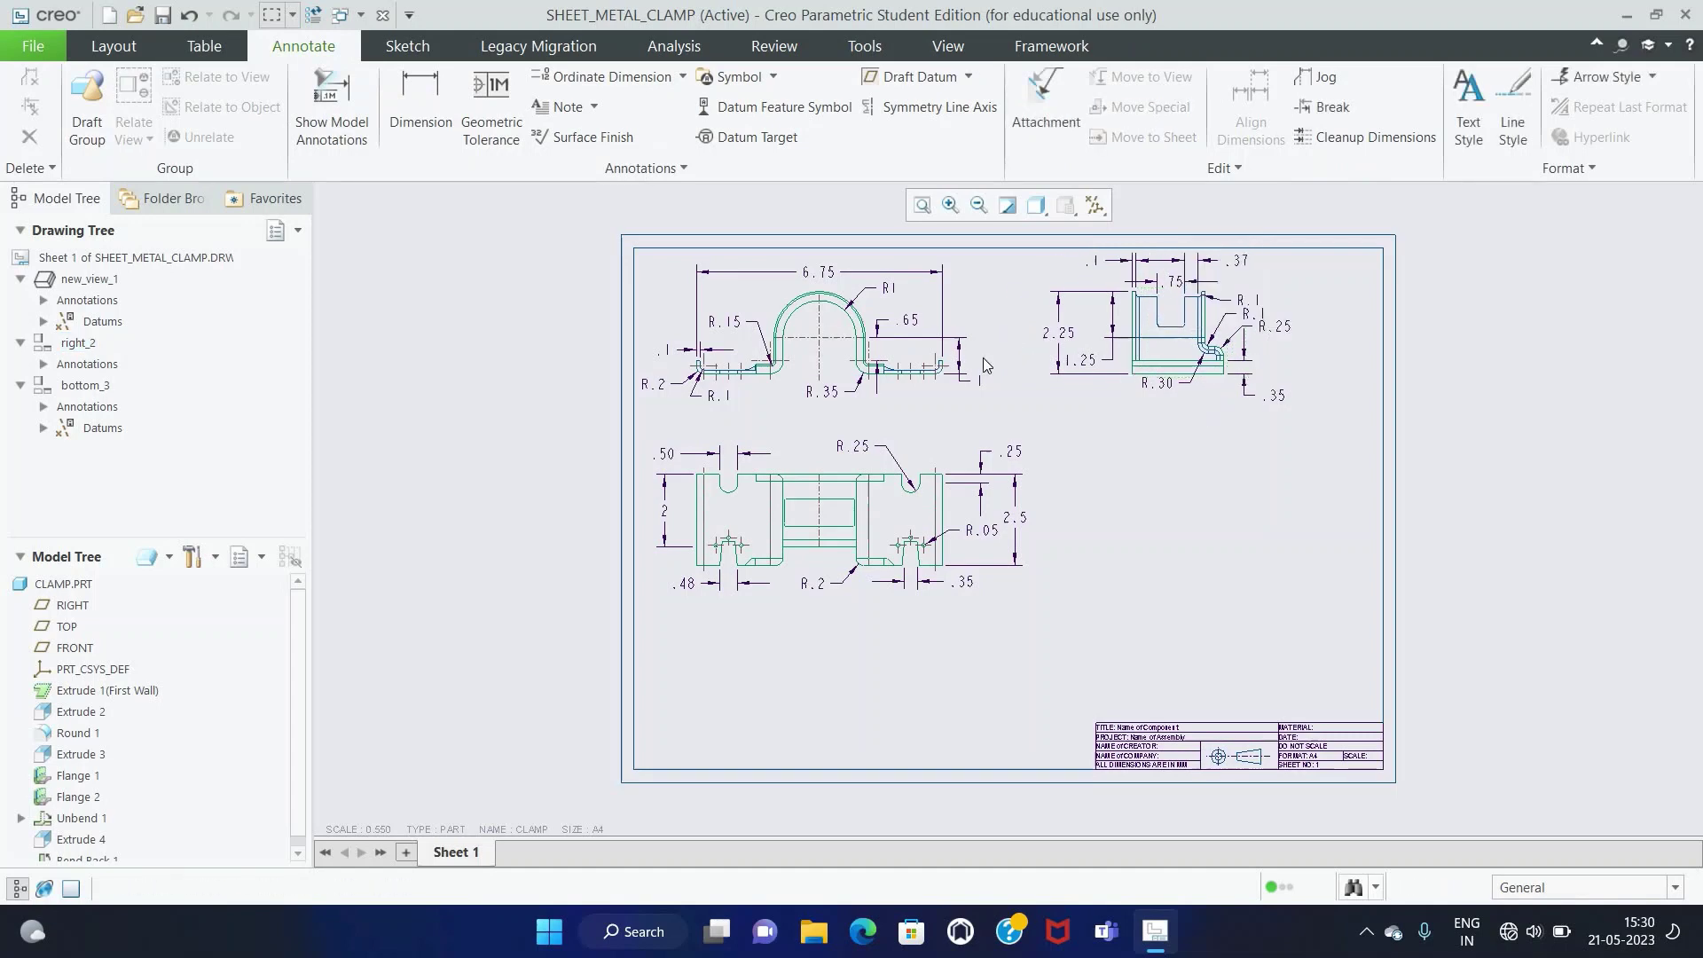
left_click(926, 320)
left_click_drag(926, 320, 935, 320)
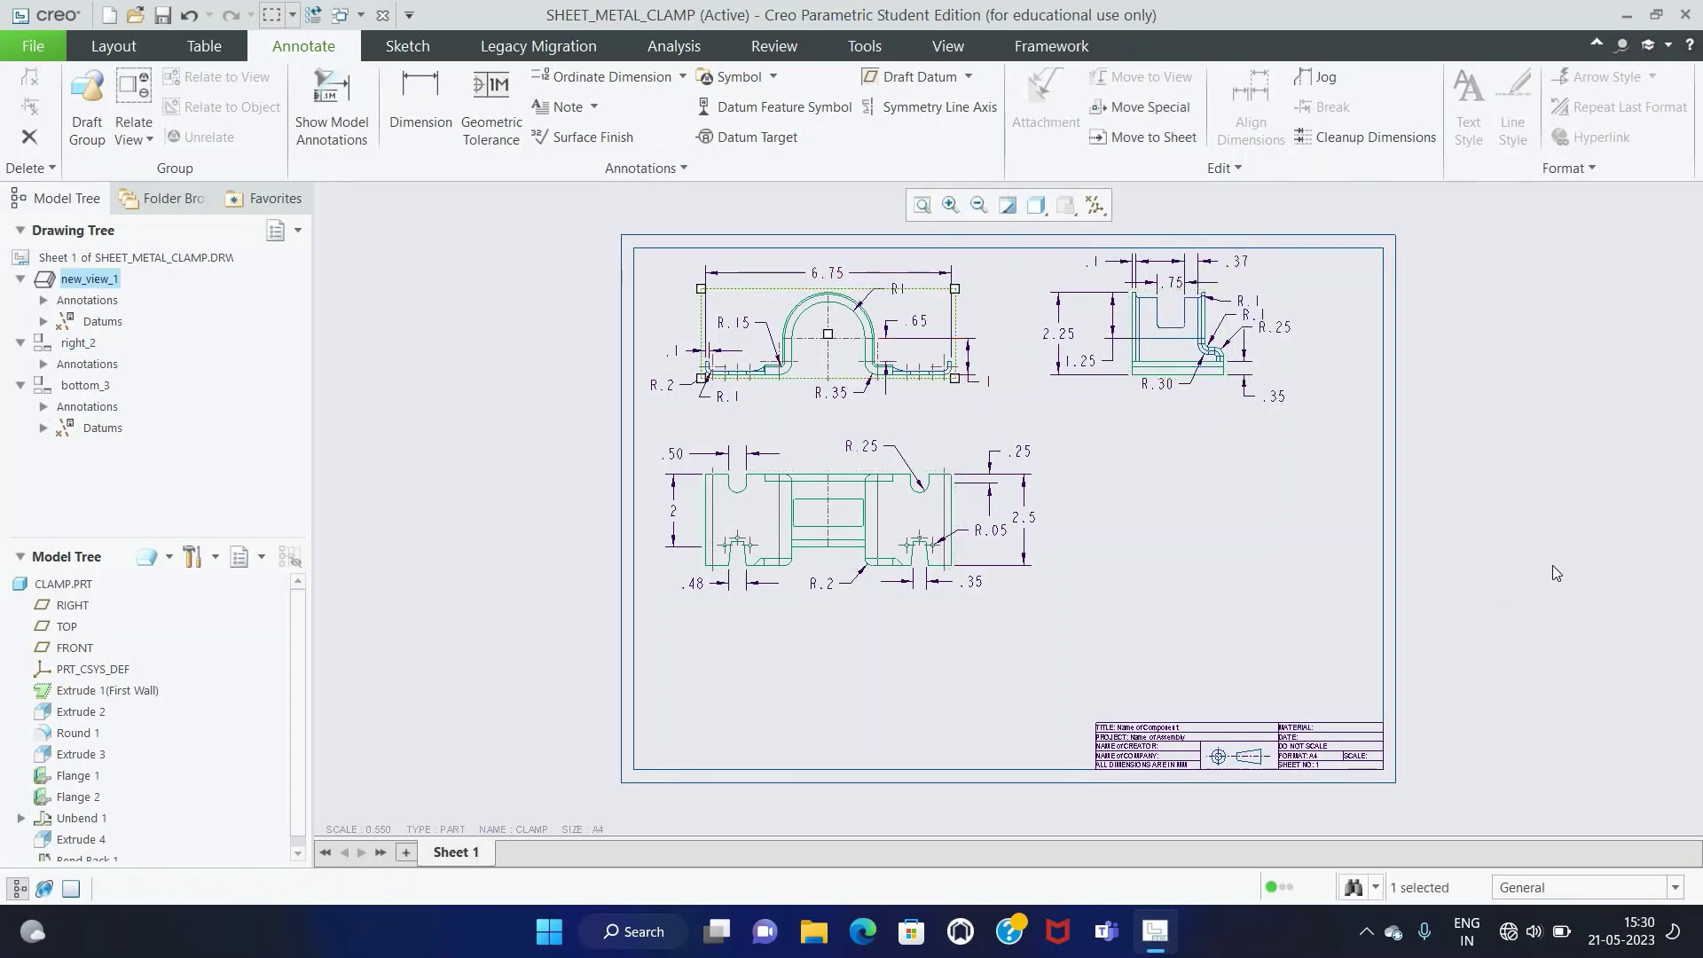
left_click(1330, 424)
left_click(1235, 305)
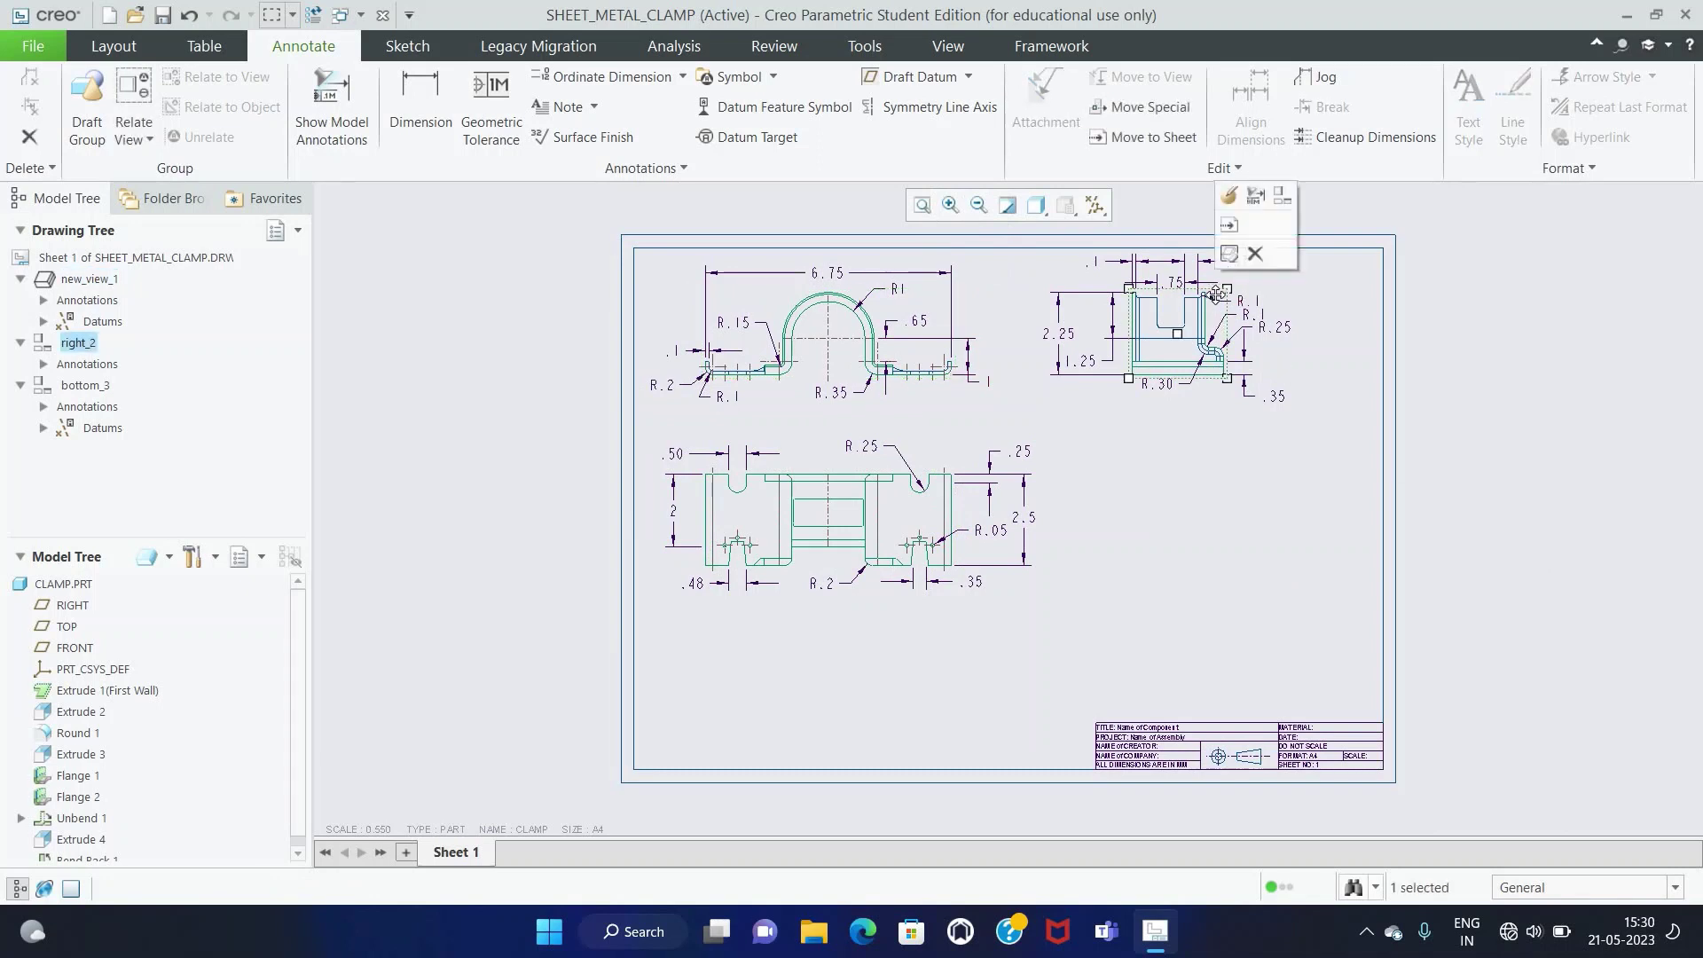
left_click_drag(1235, 304, 1256, 305)
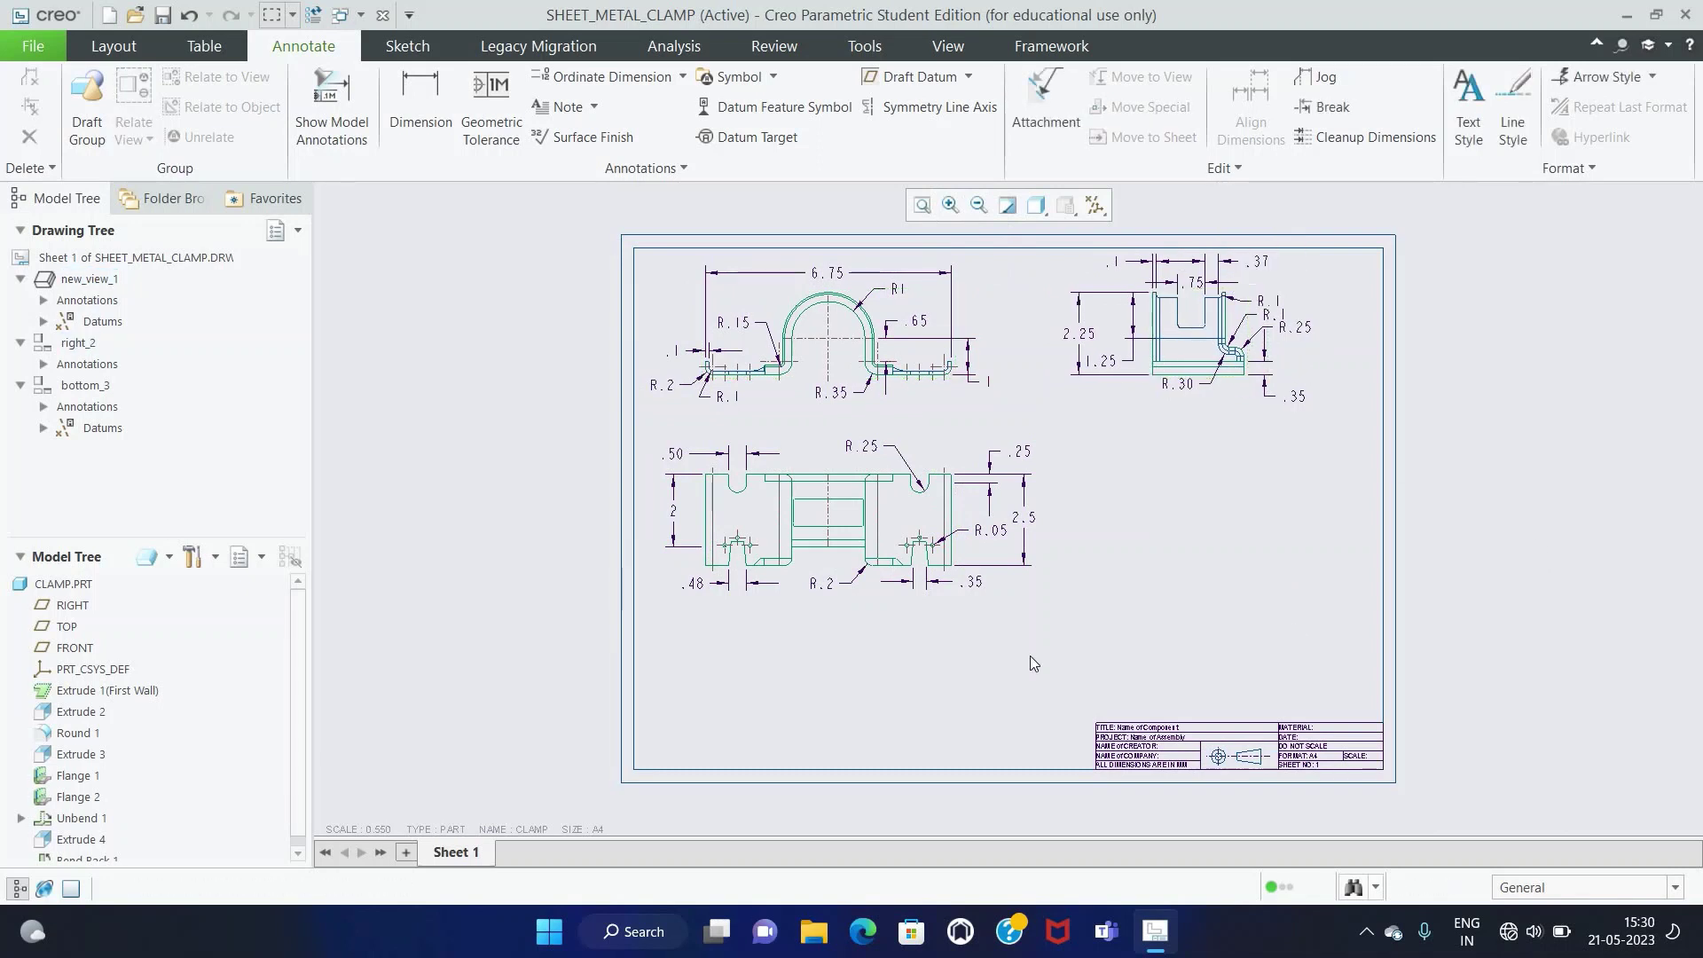
Step: Open CLAMP.PRT from the model tree in its own window
left_click(60, 586)
right_click(61, 585)
left_click(85, 594)
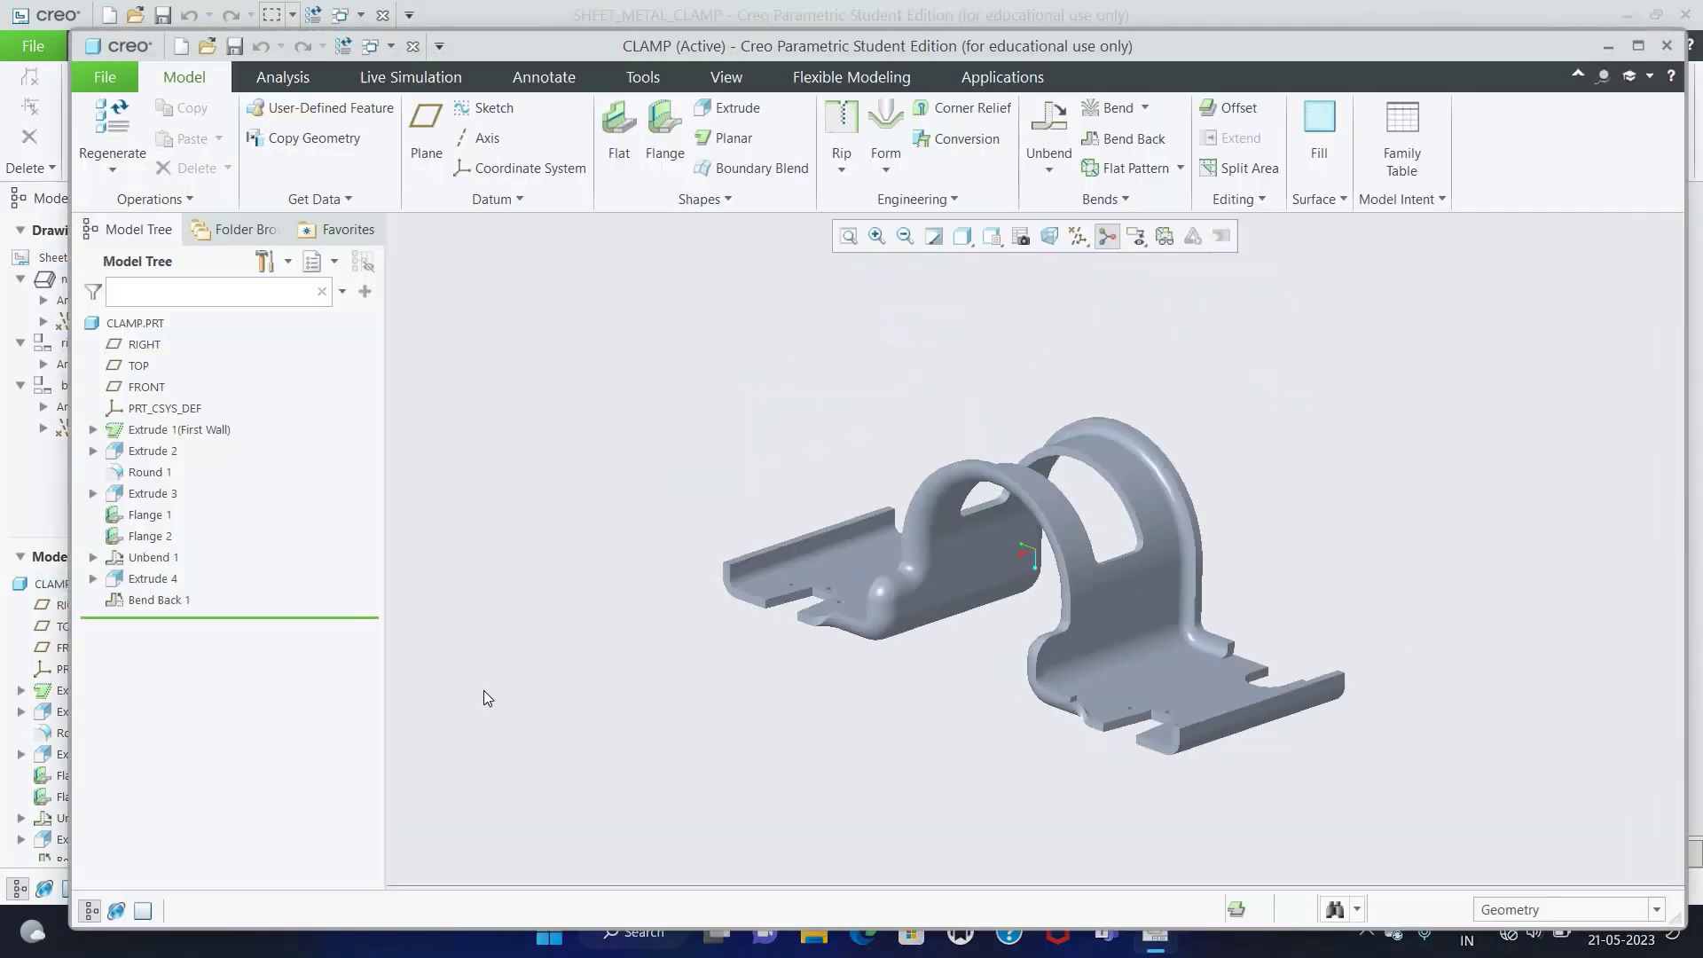
Step: Maximize the part window and display the clamp as Shading With Edges
left_click(1632, 47)
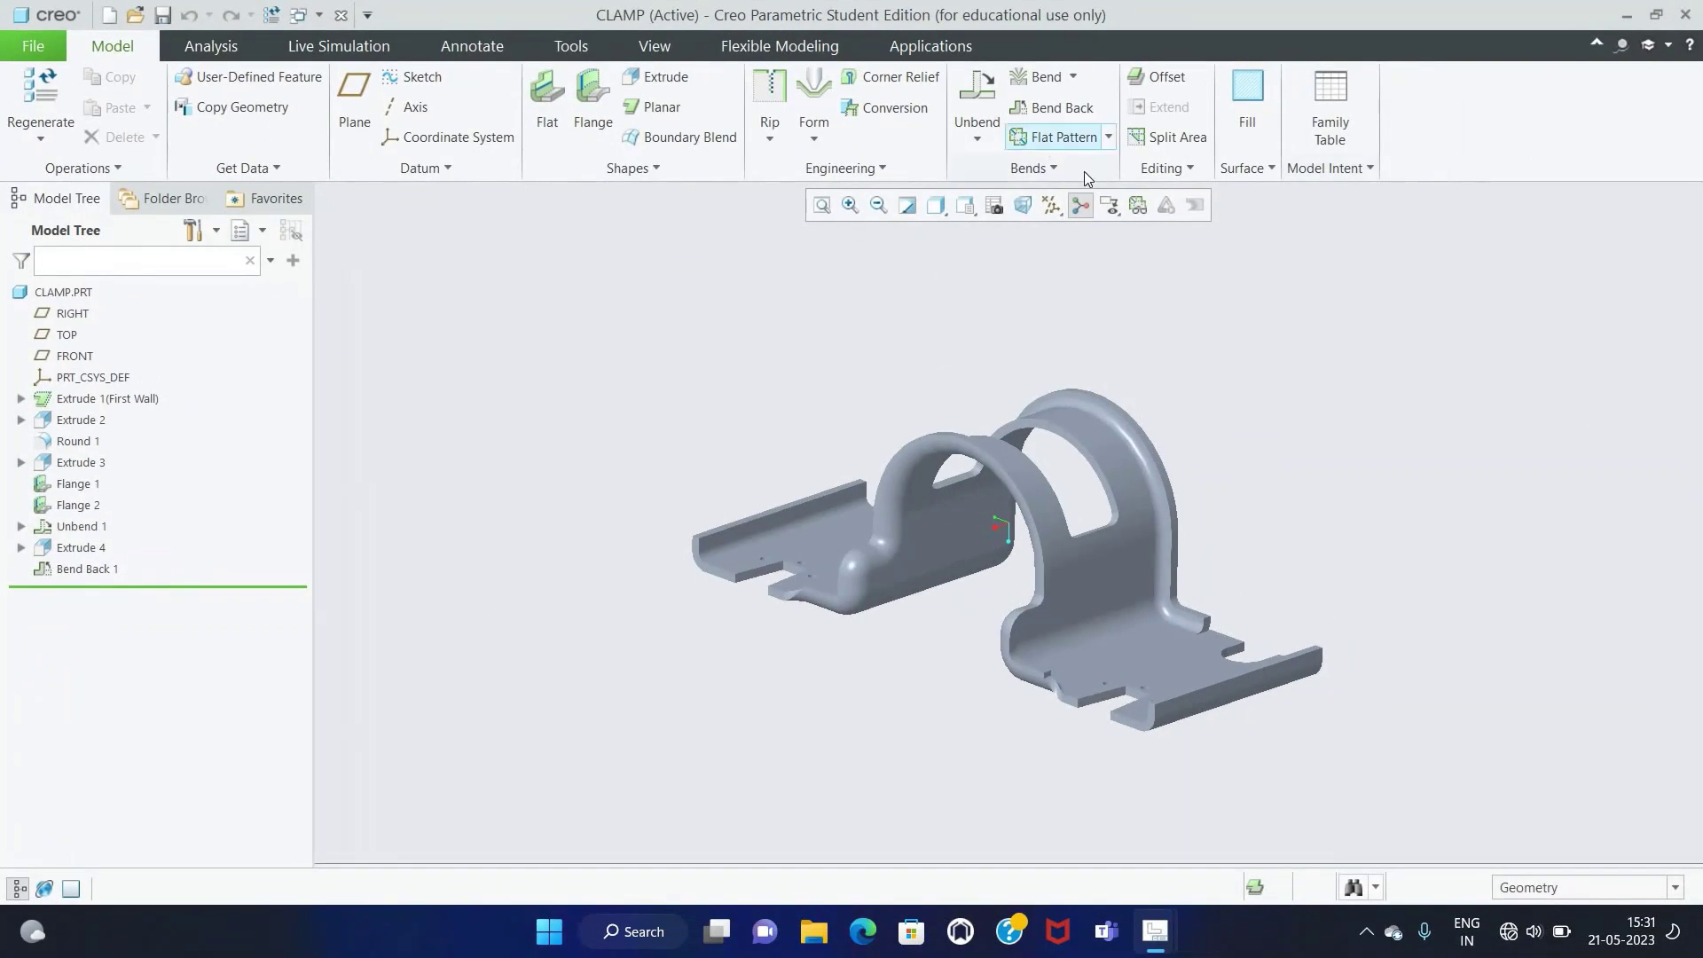
left_click(936, 207)
left_click(975, 256)
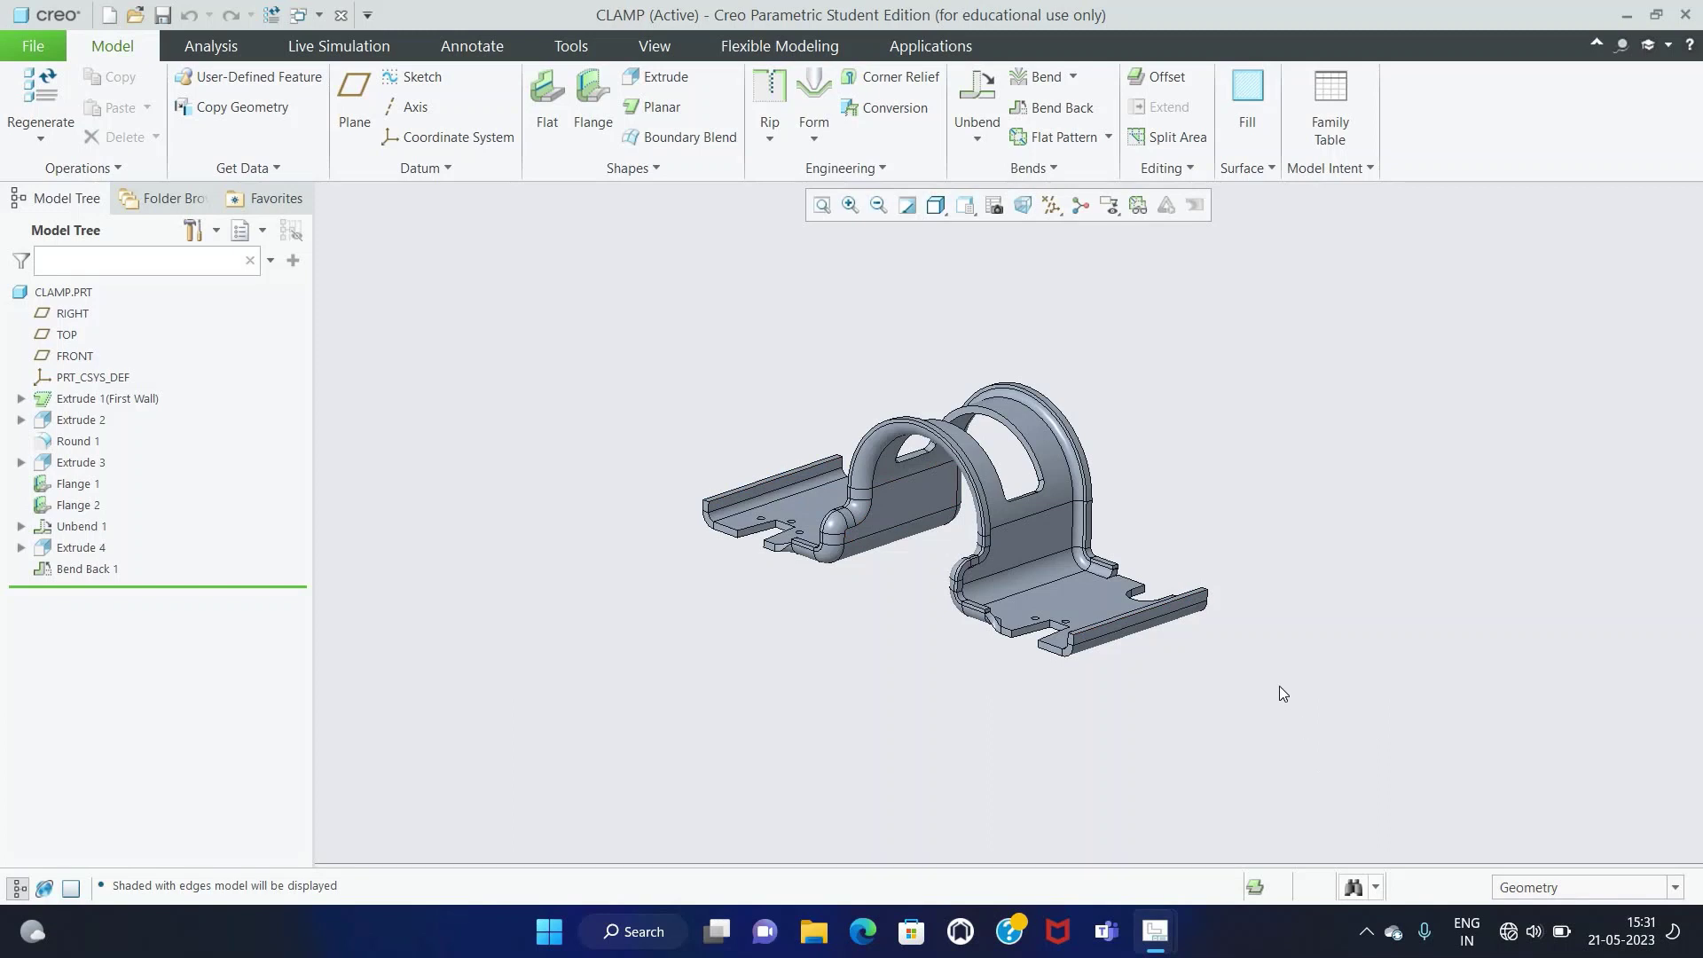
Step: Save the current orientation as a new view named Iso1 in the View Manager
left_click(994, 205)
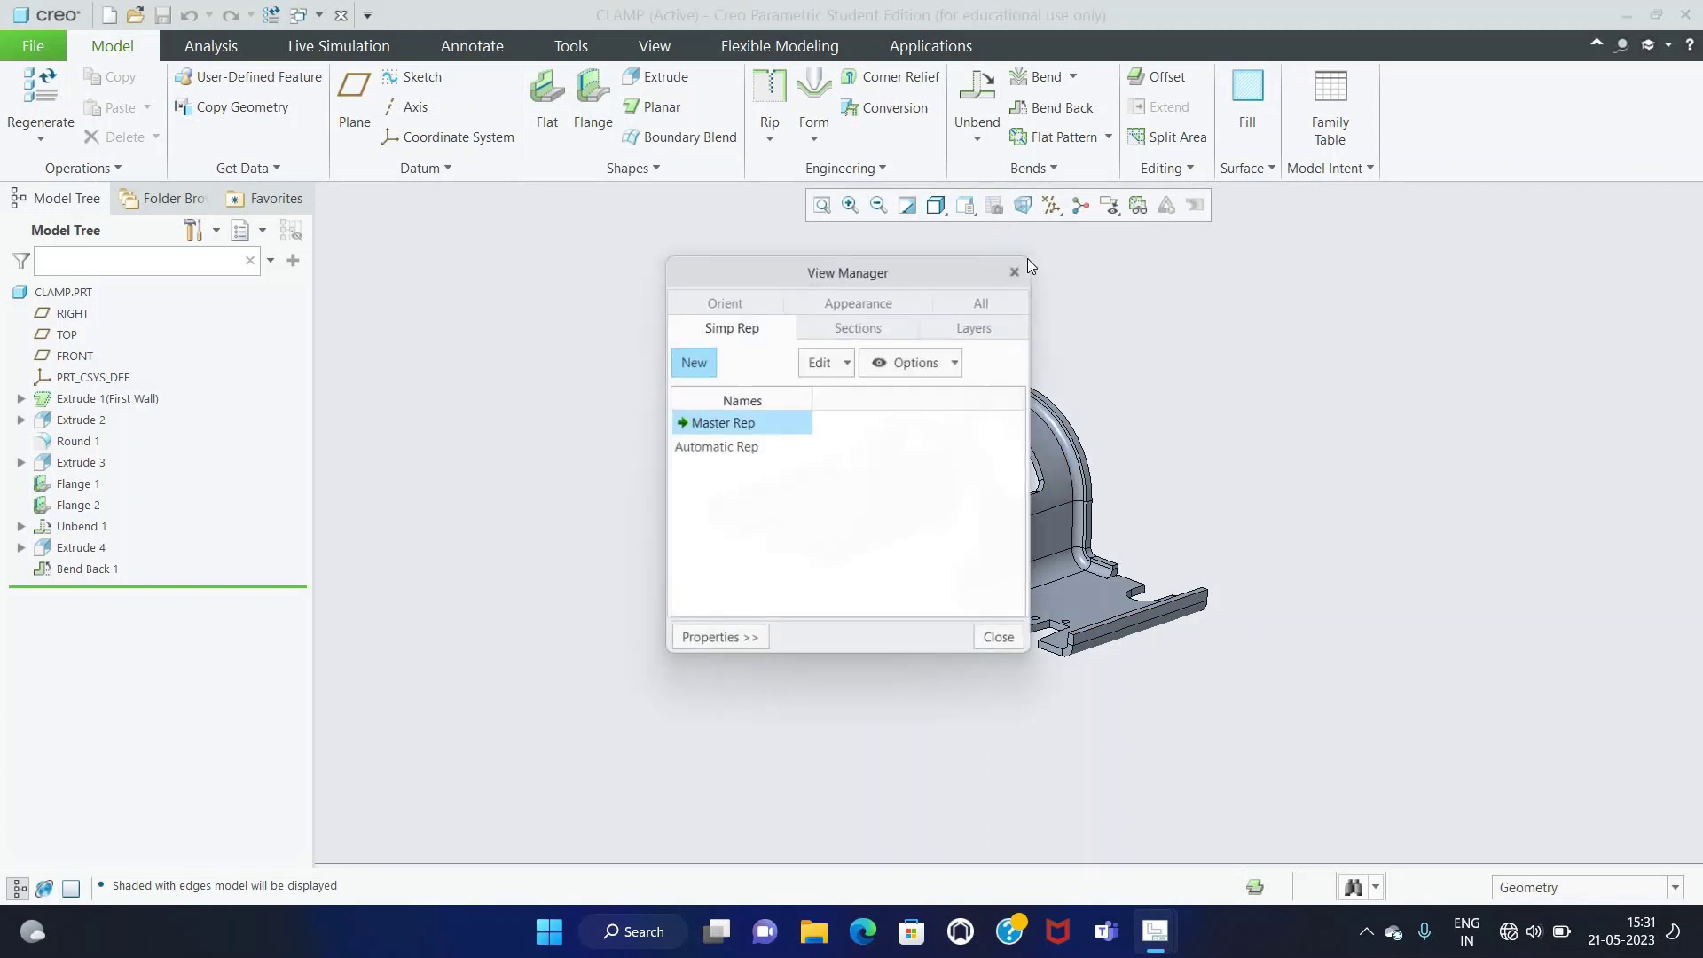
left_click_drag(985, 277, 1442, 281)
left_click(1184, 307)
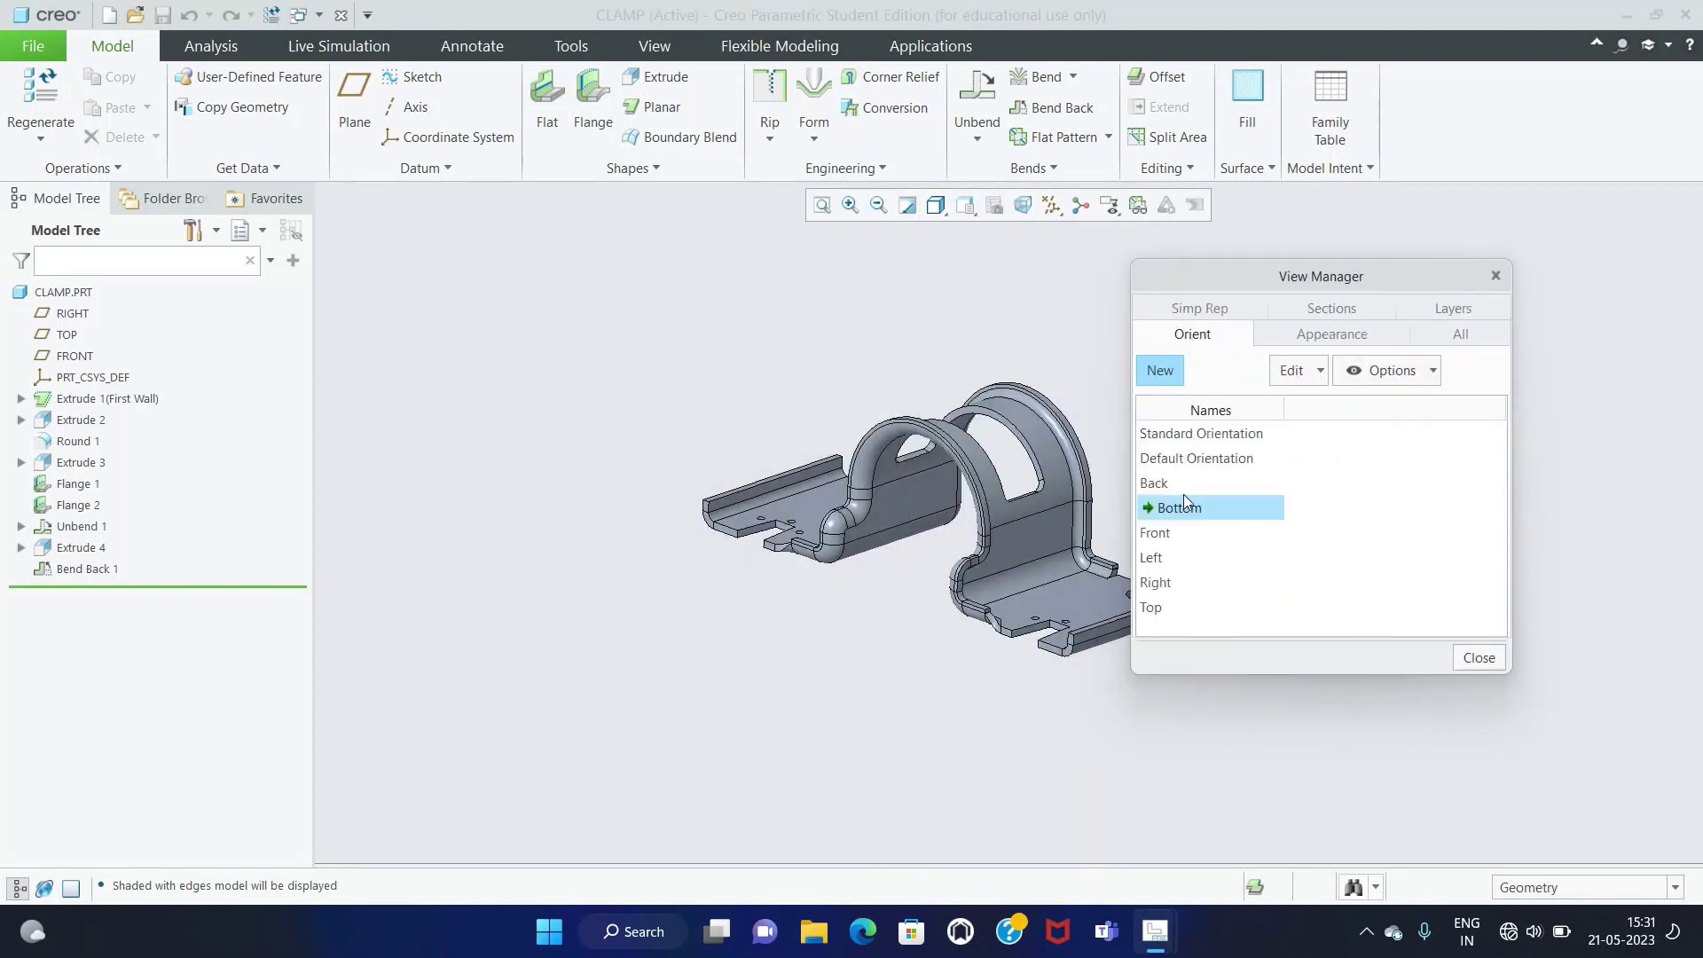
left_click(1169, 372)
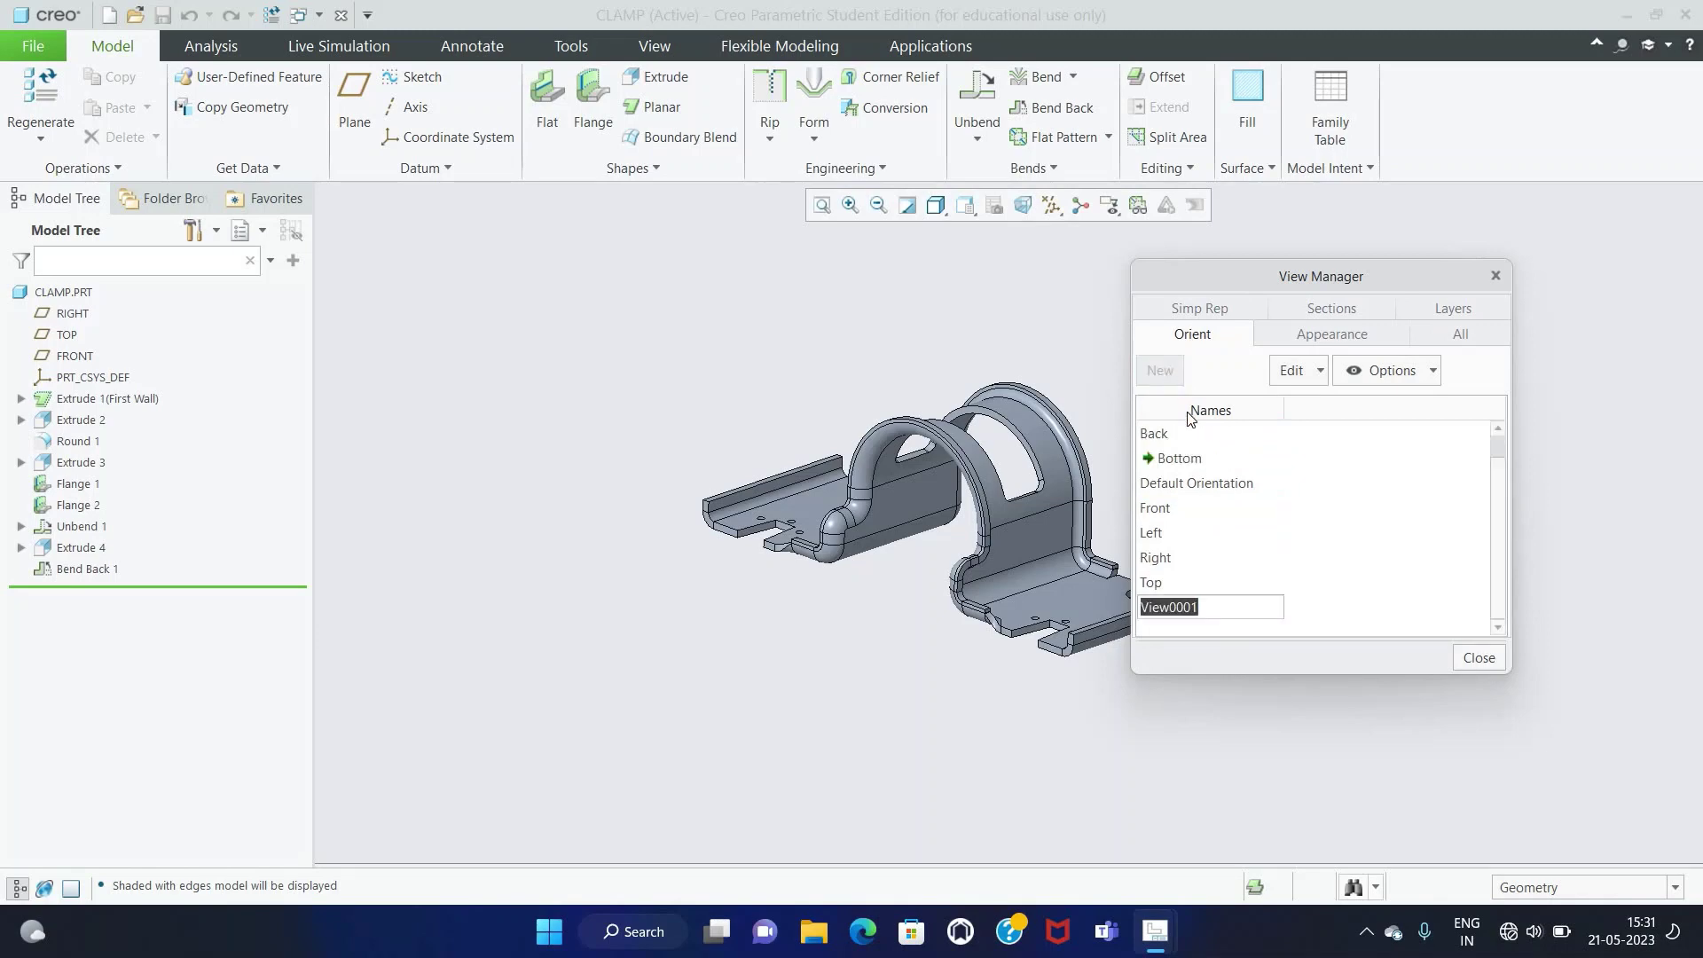
type("ISO1")
mouse_move(1377, 276)
left_mouse_down()
mouse_move(906, 289)
mouse_move(492, 371)
left_mouse_up()
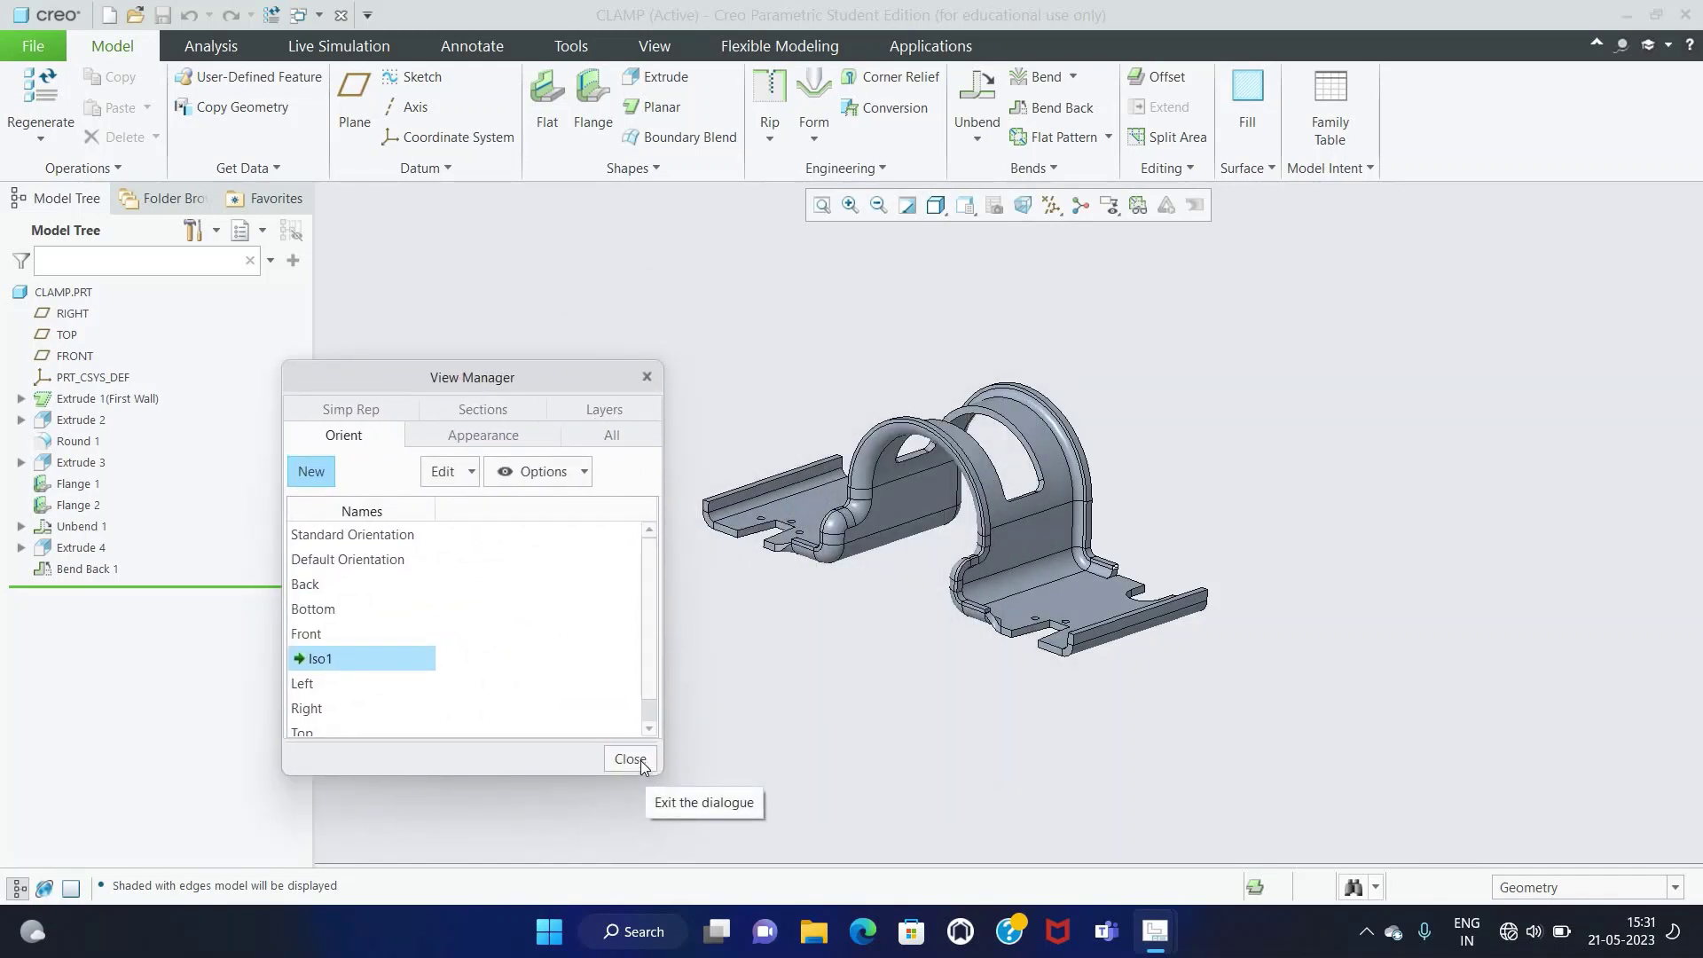
left_click(646, 376)
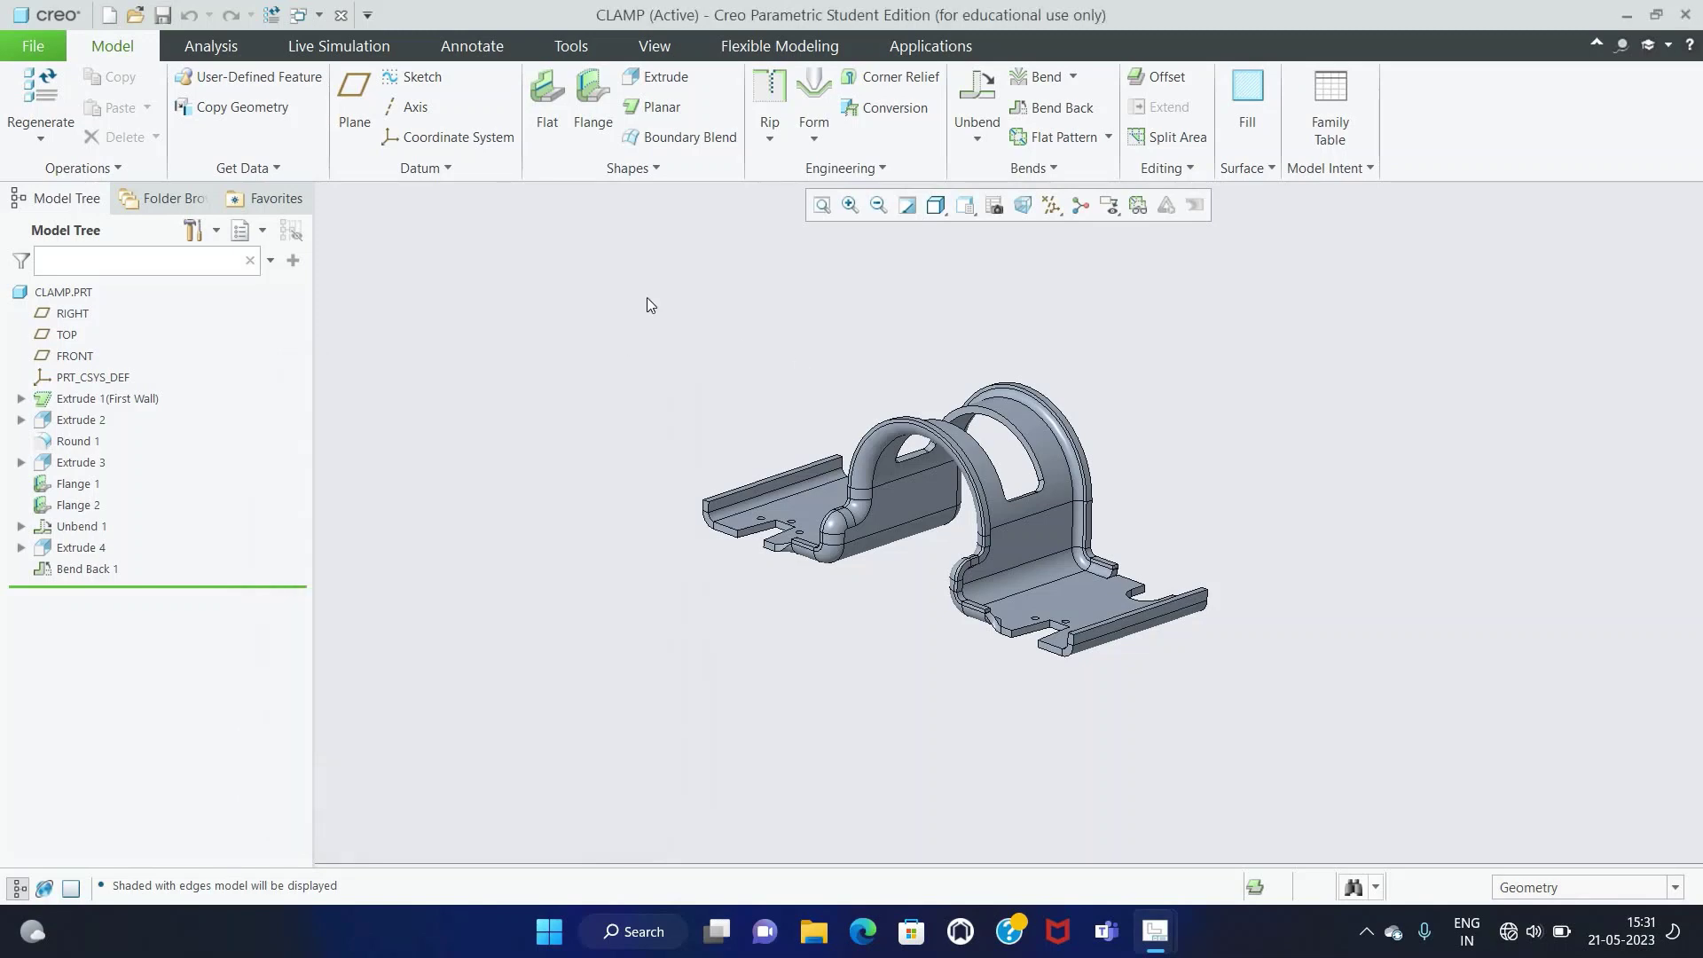
Step: Create a flat pattern of the clamp and orient it face-on
left_click(1110, 144)
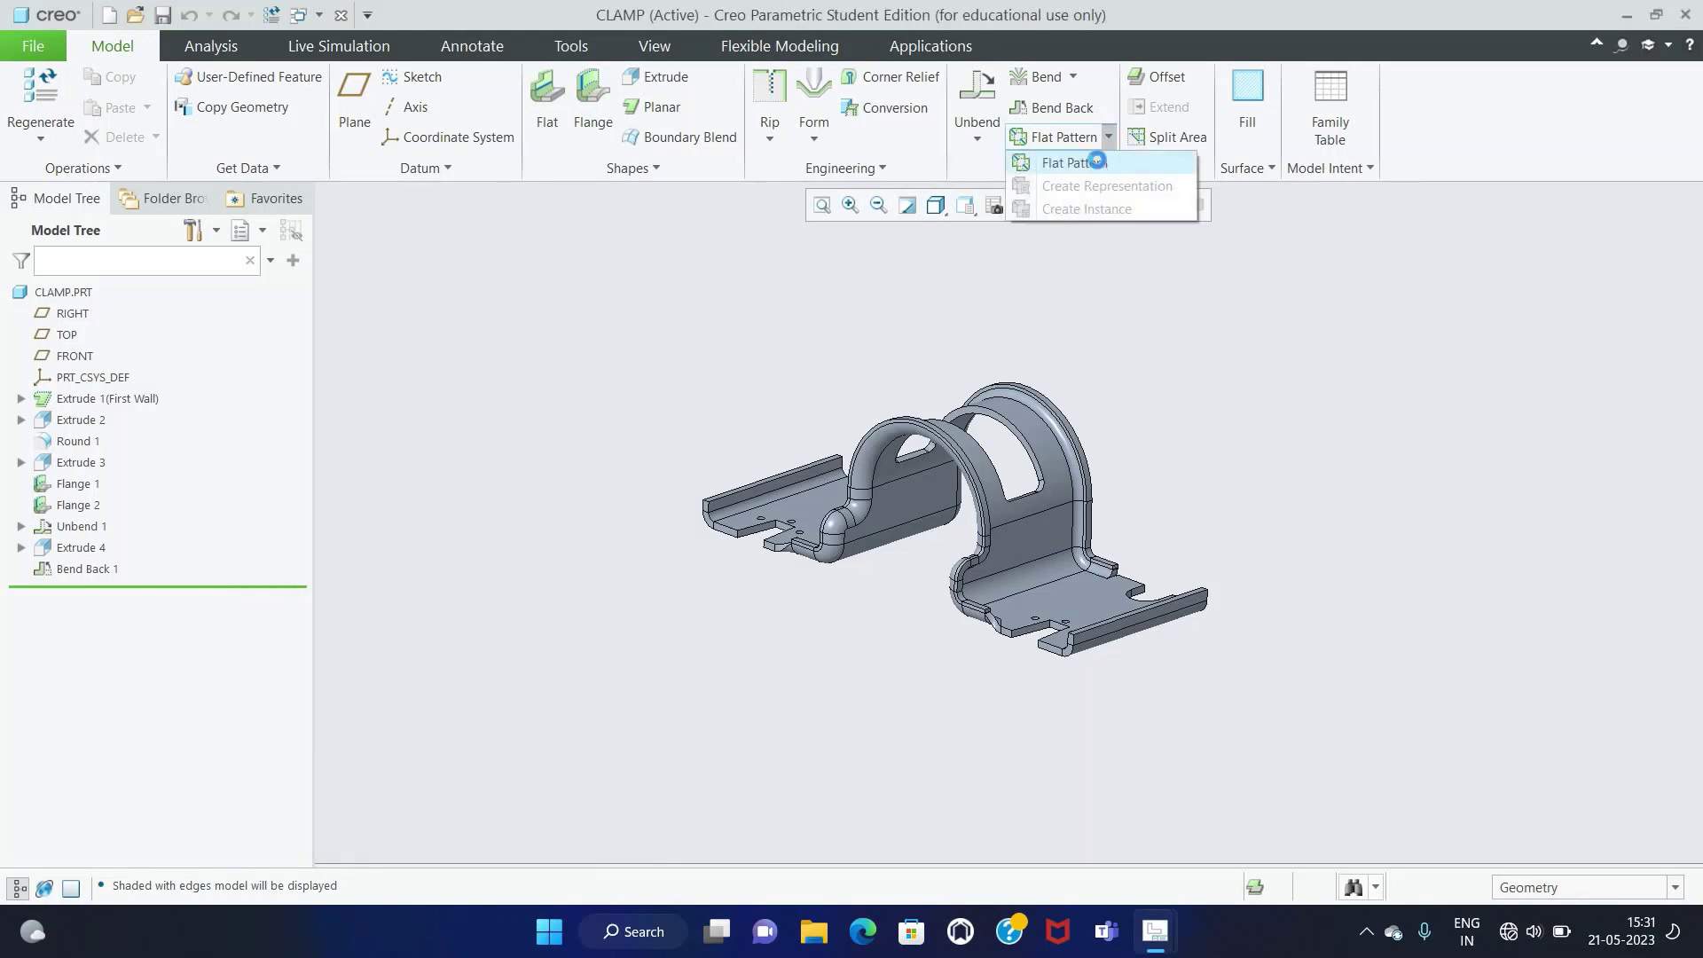
left_click(1098, 160)
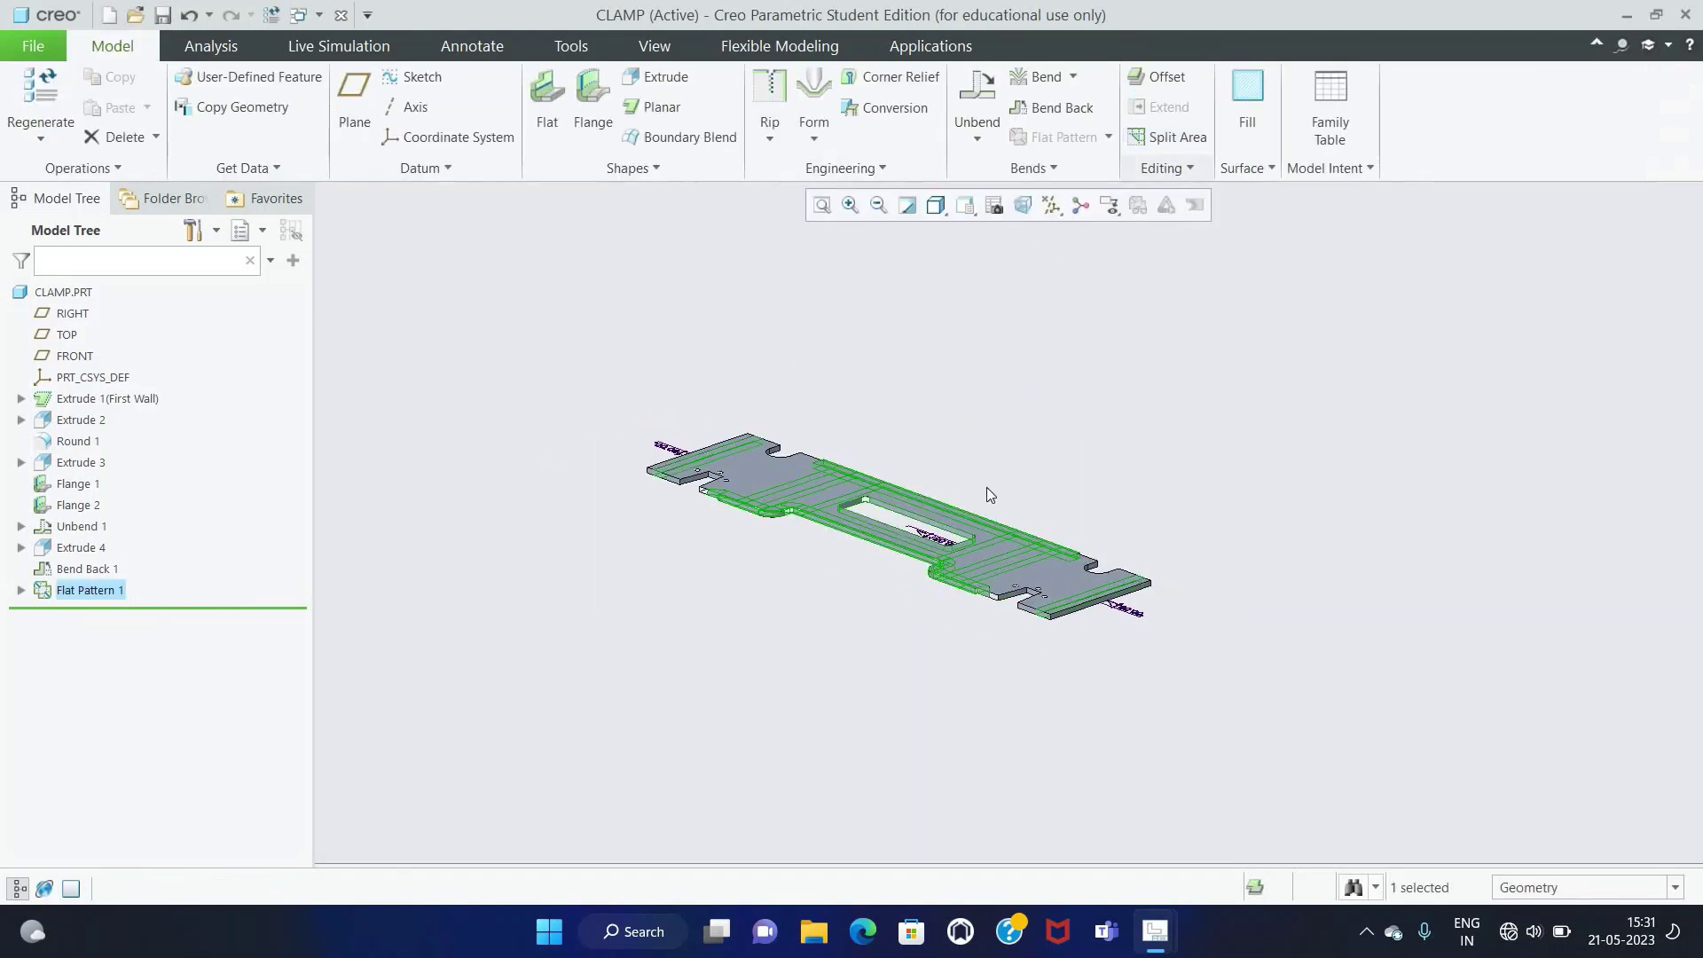
left_click(882, 606)
middle_click_drag(882, 606, 869, 497)
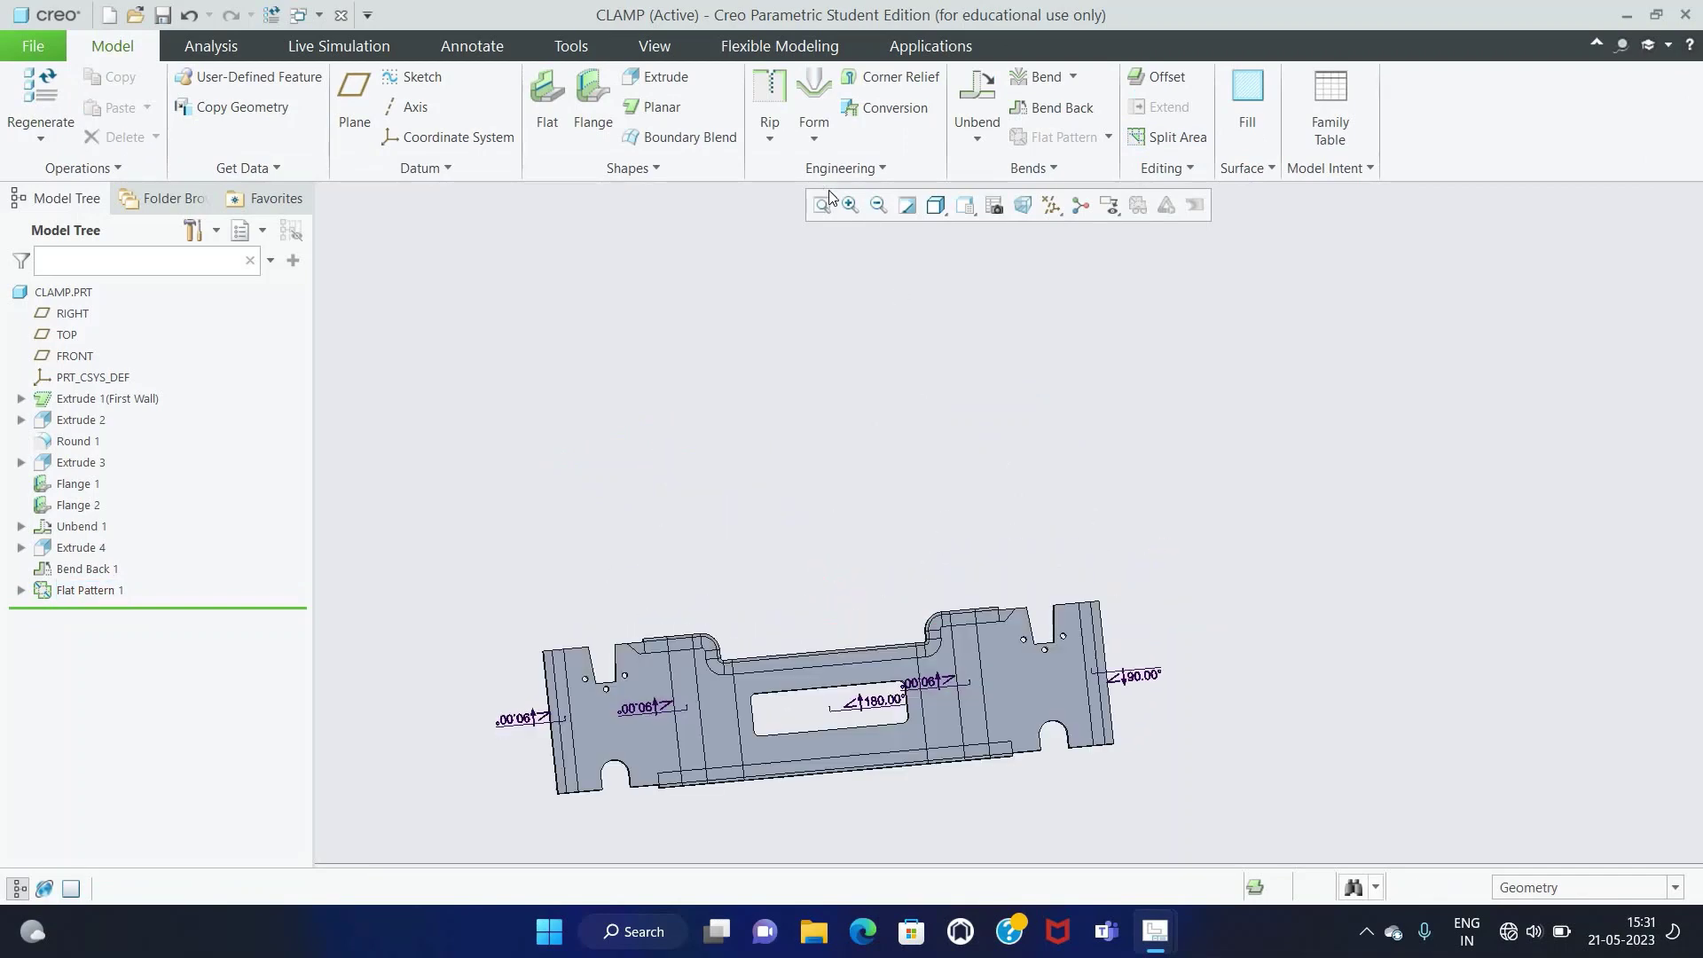
left_click(821, 204)
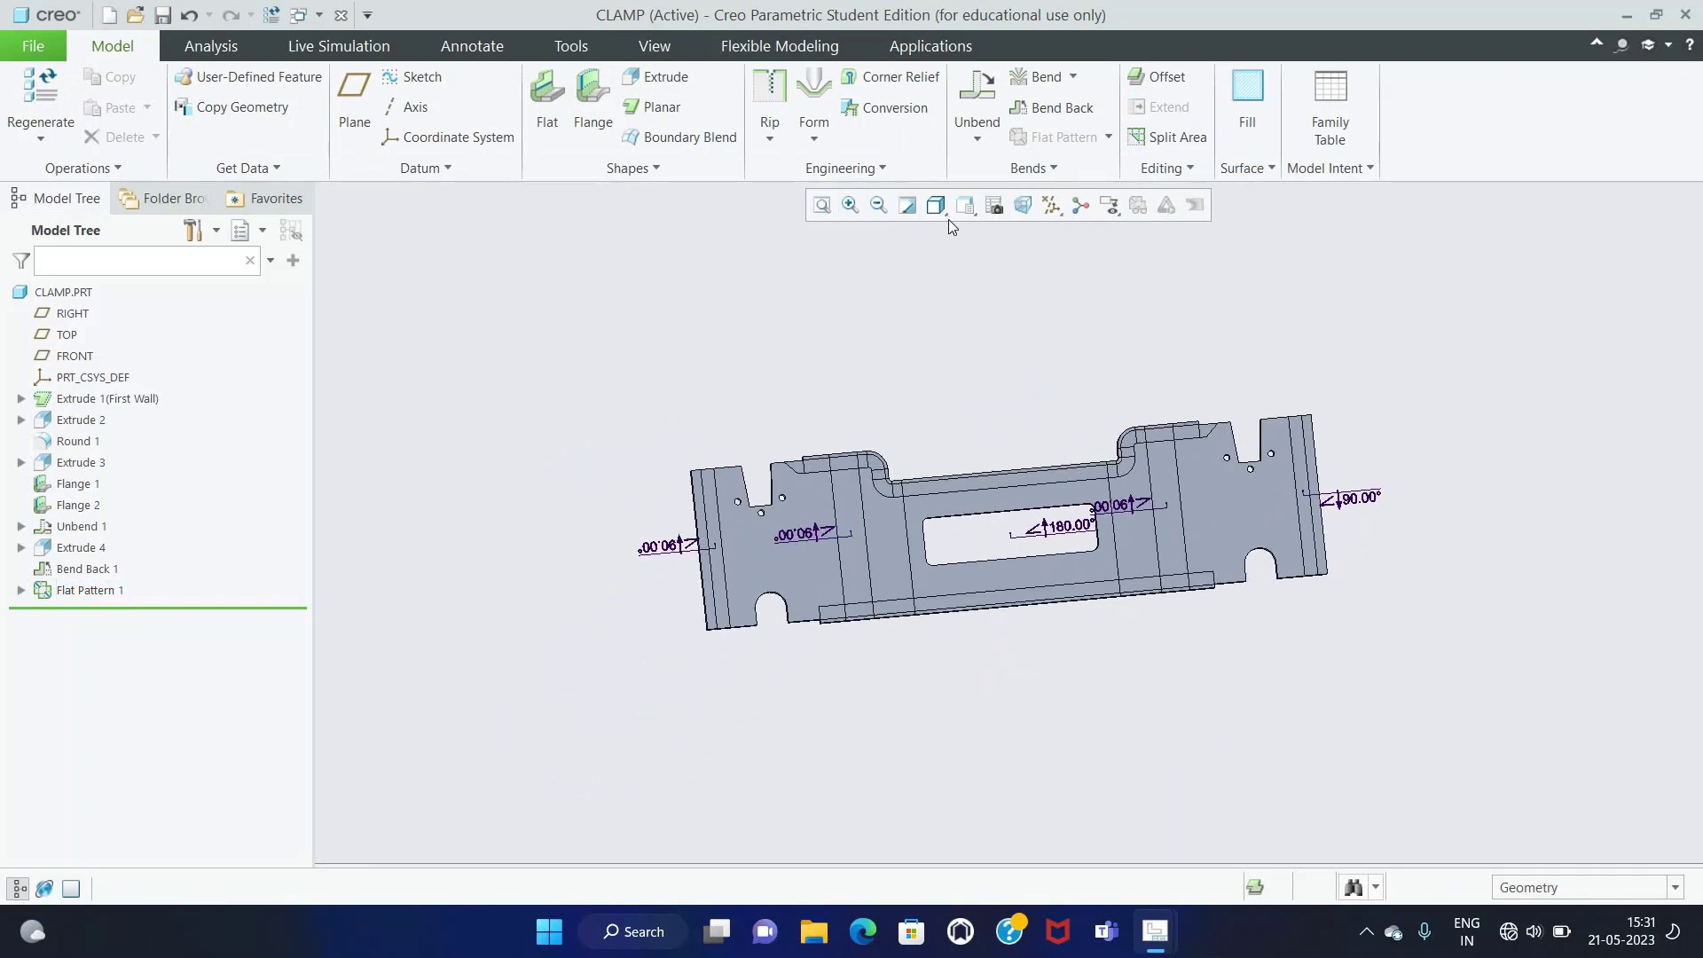
middle_click_drag(931, 430, 962, 428)
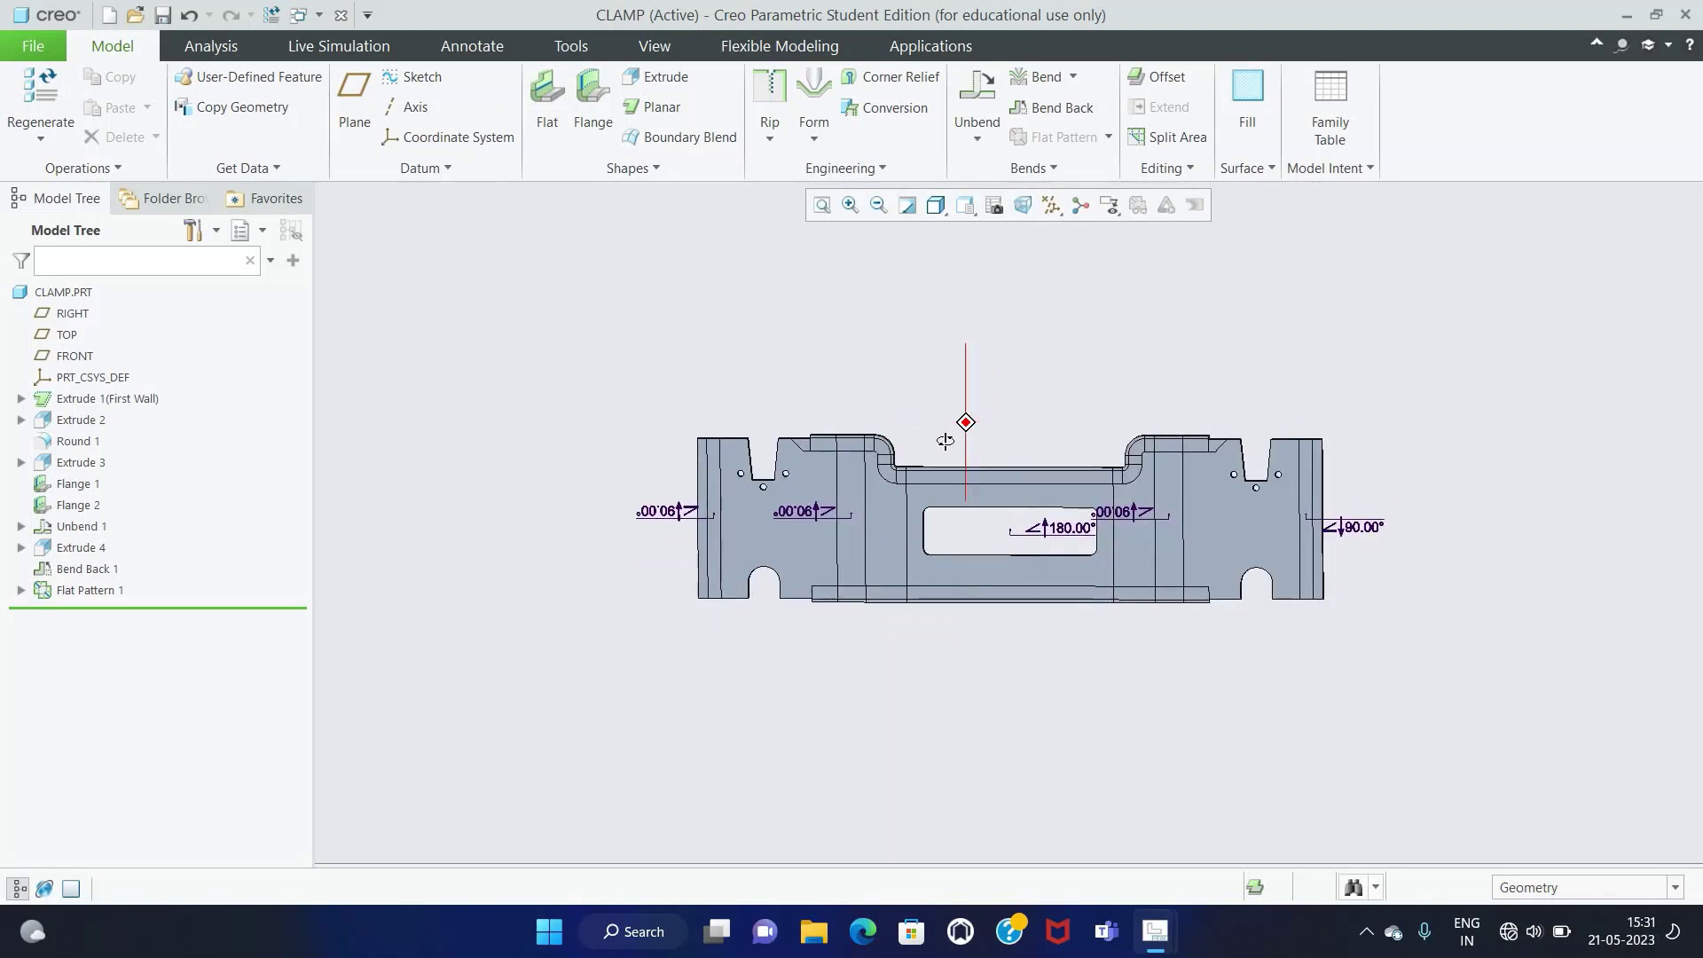
Step: Create the CLAMP_FLAT_REP representation, confirm it under Simp Rep, save and close the part
left_click(1109, 137)
left_click(1104, 182)
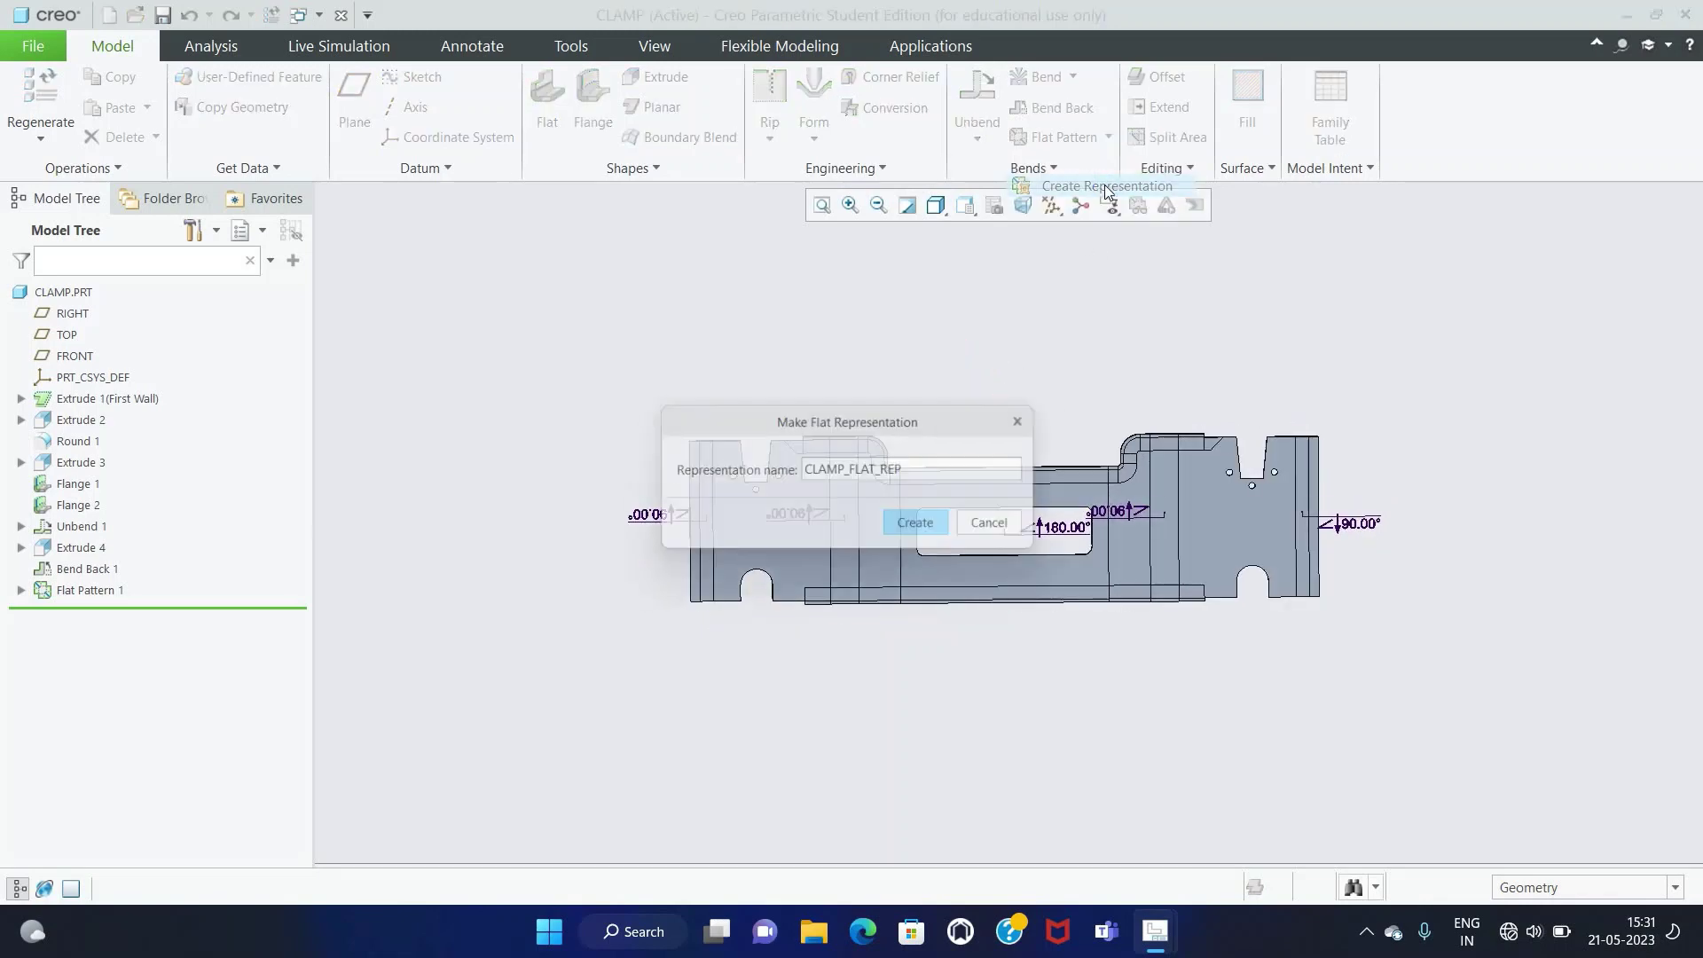
left_click(901, 528)
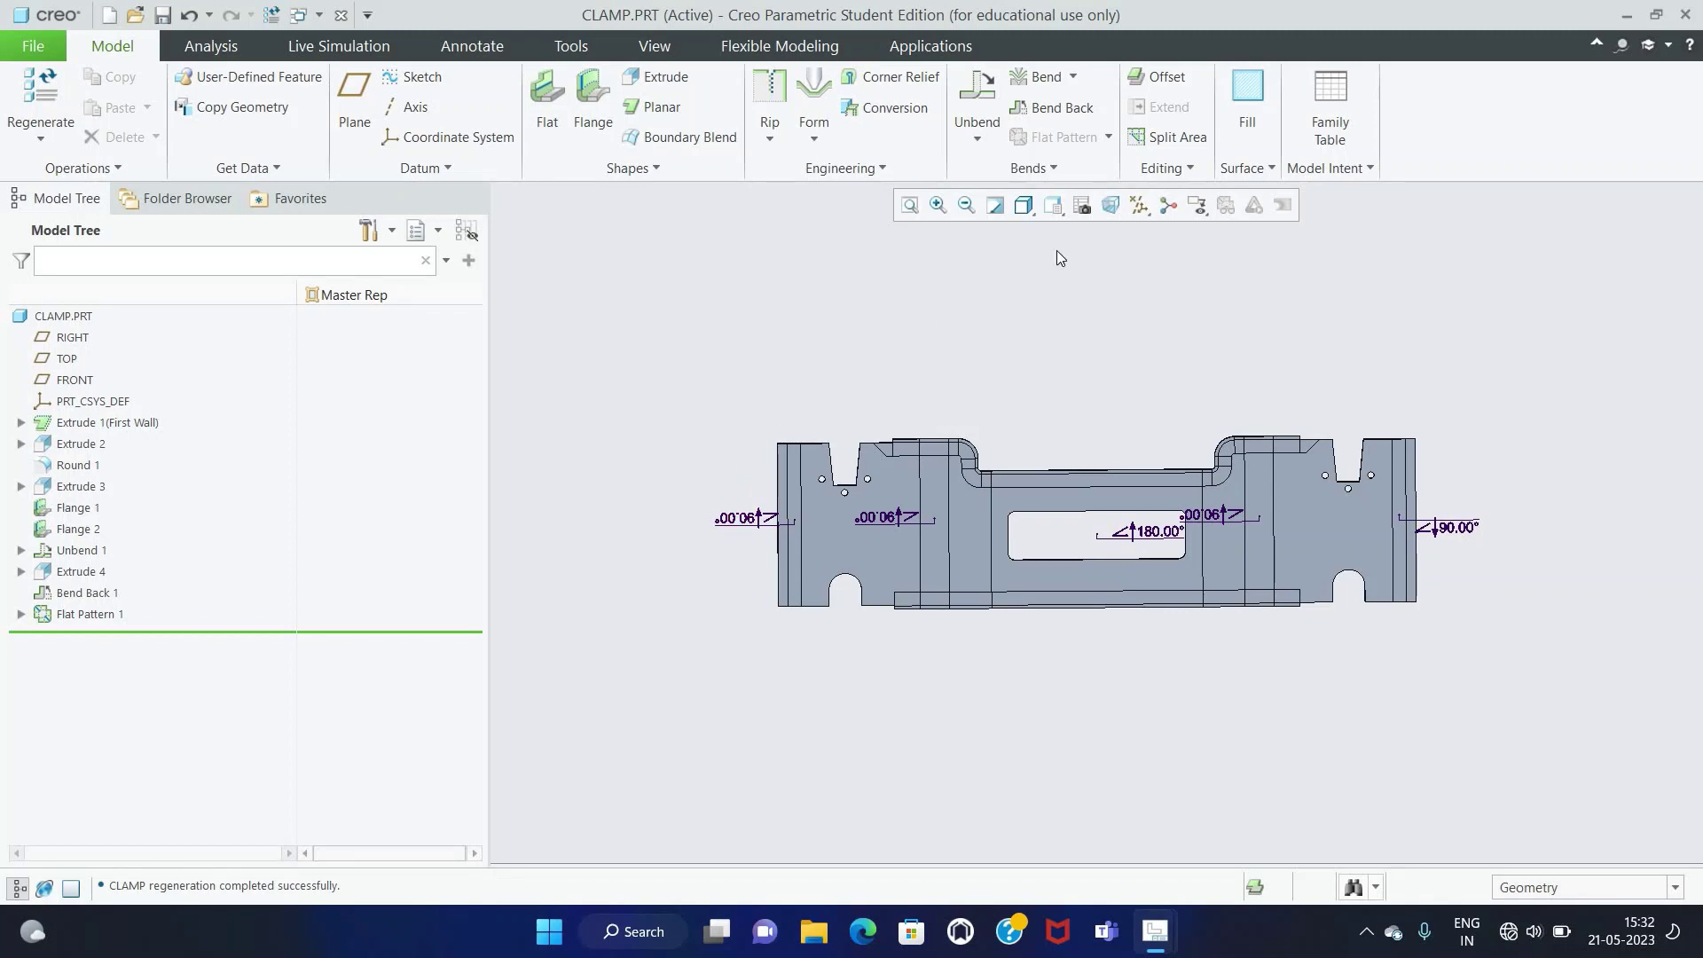
left_click(1080, 210)
left_click(748, 298)
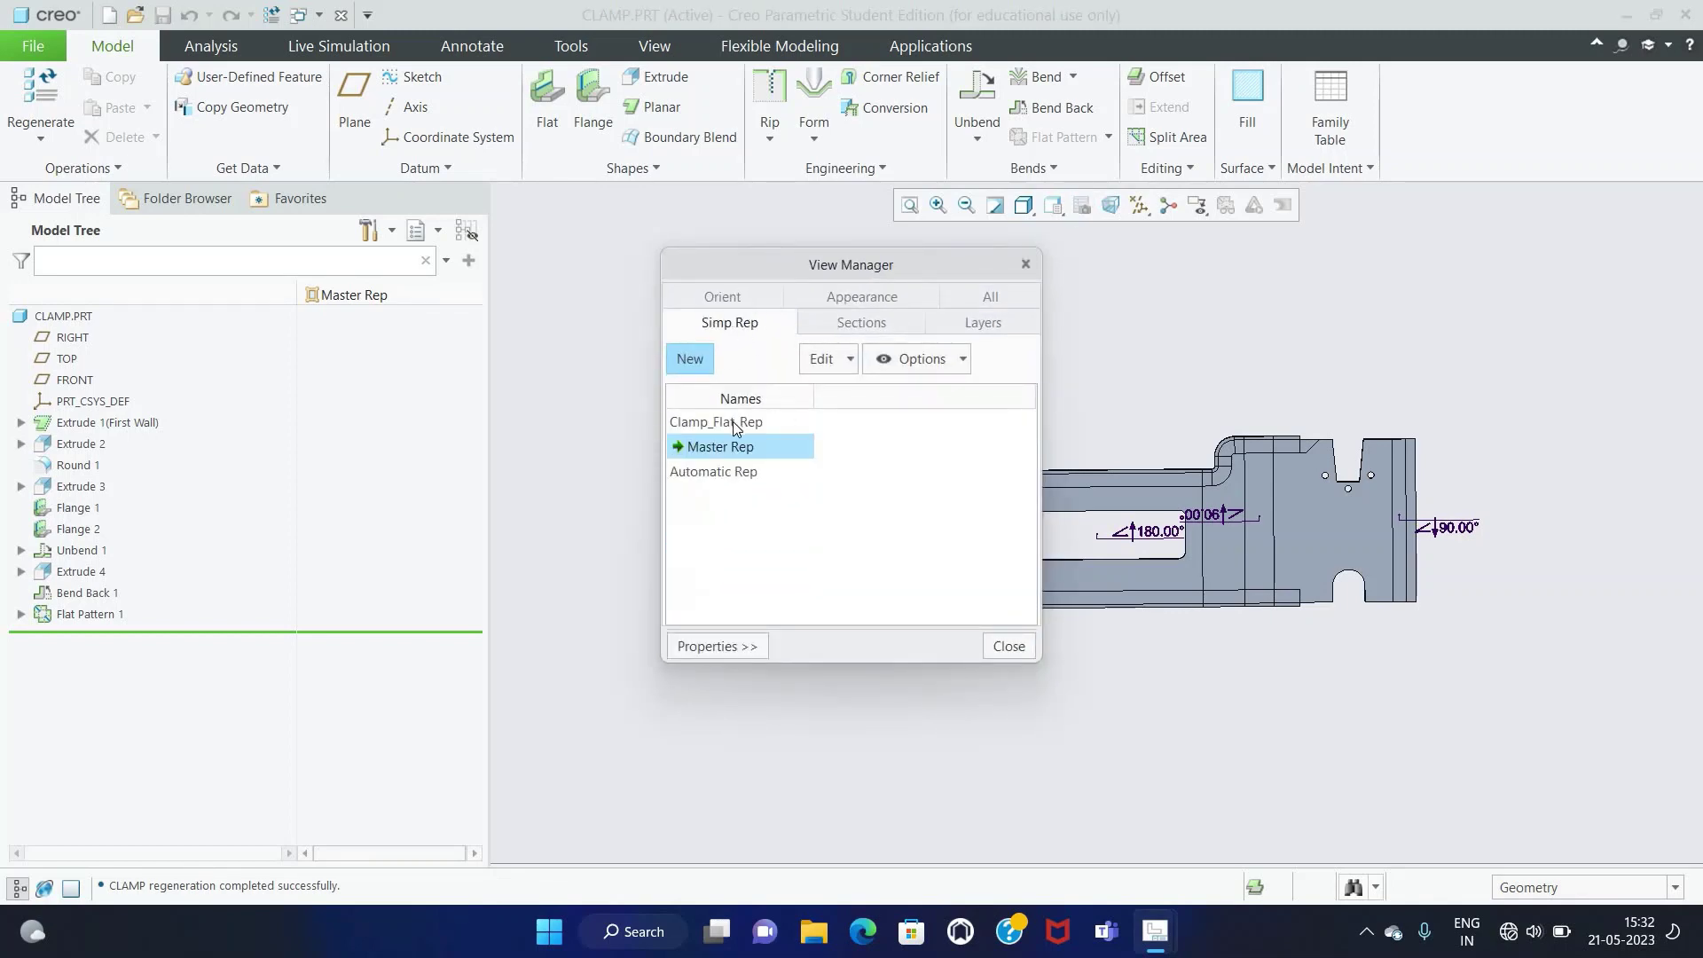
left_click(743, 423)
left_click(997, 653)
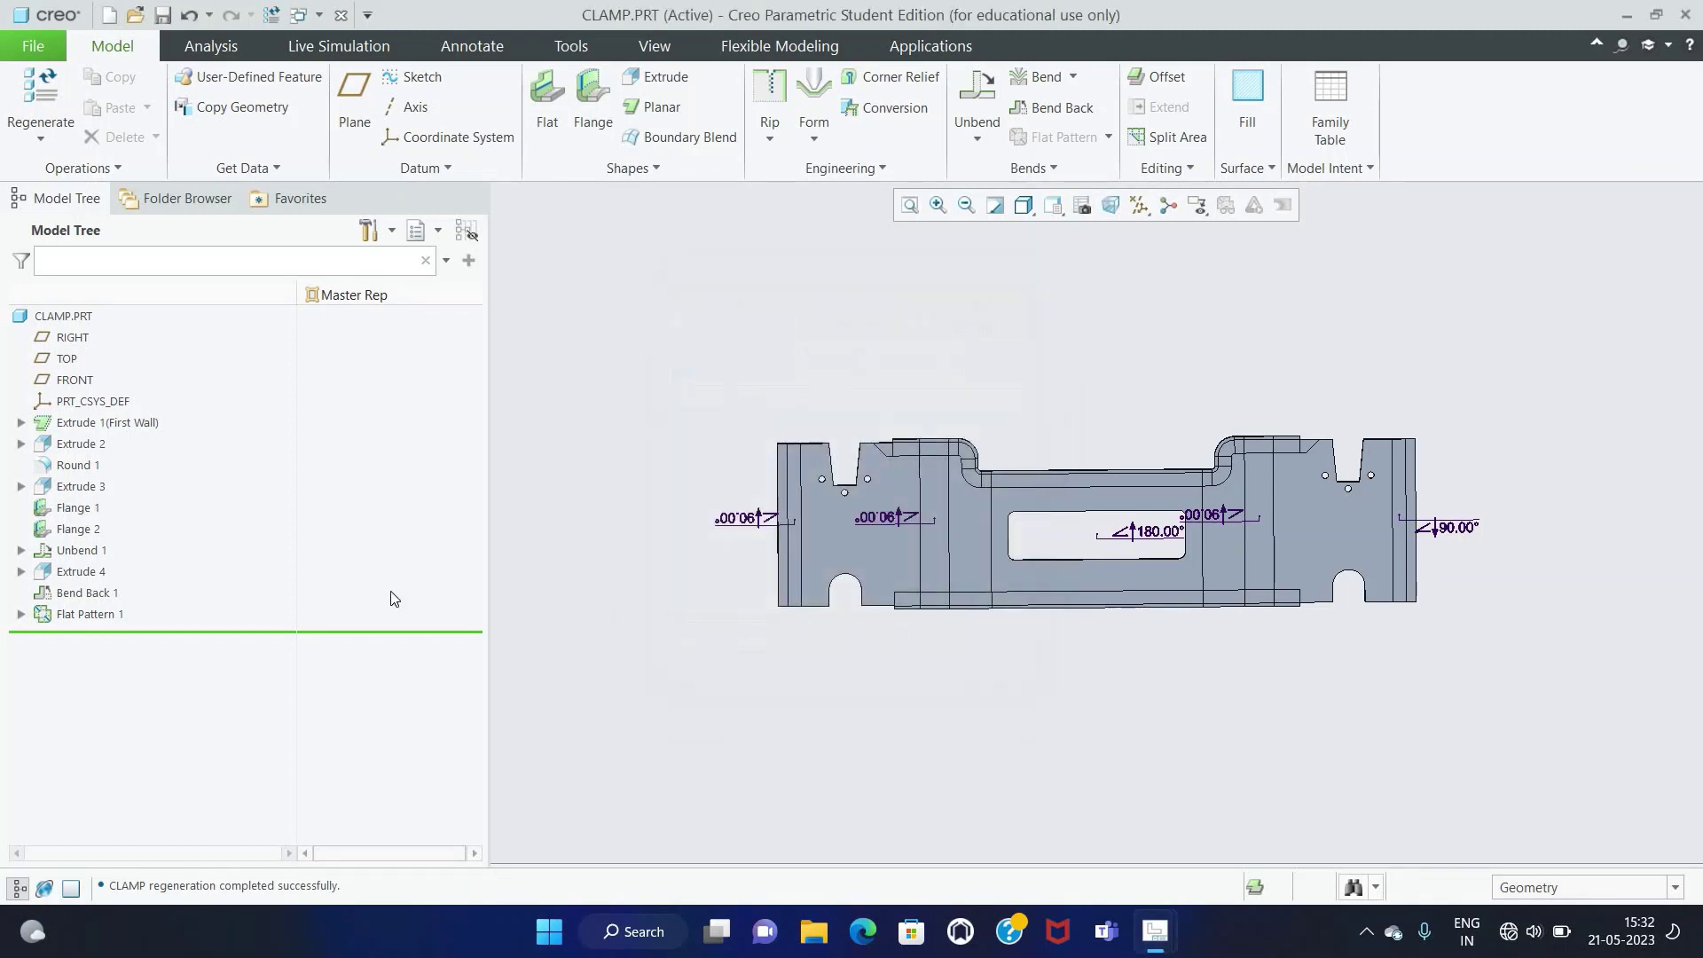
key("ctrl+s")
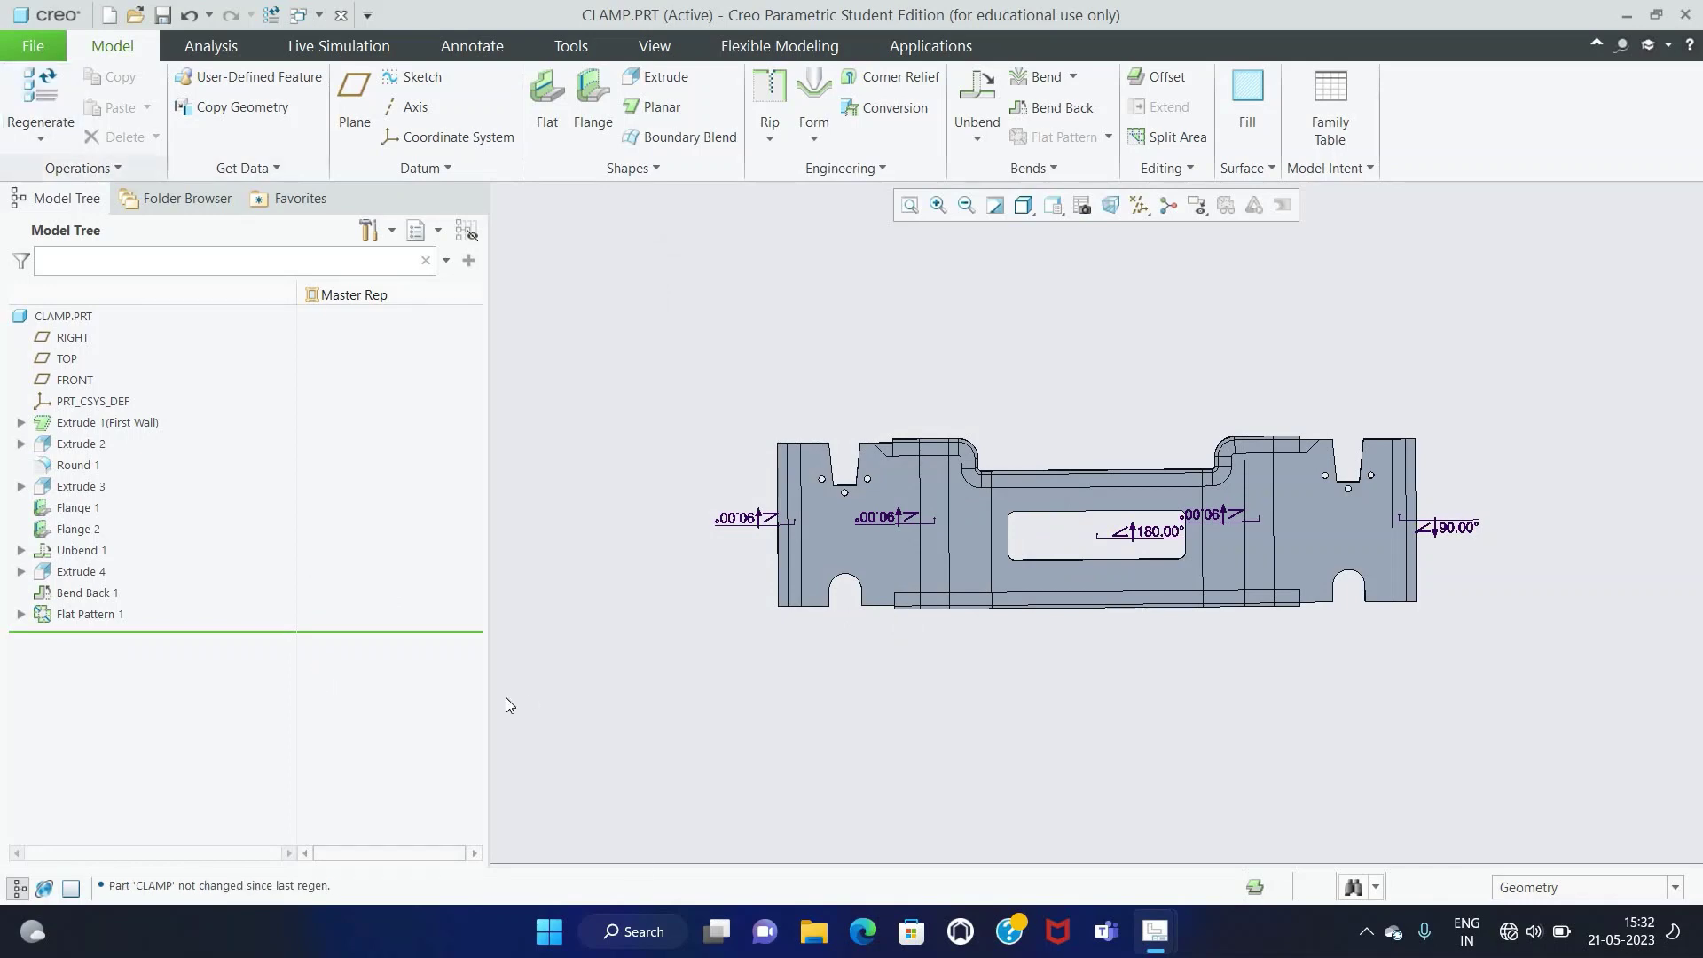
left_click(1688, 16)
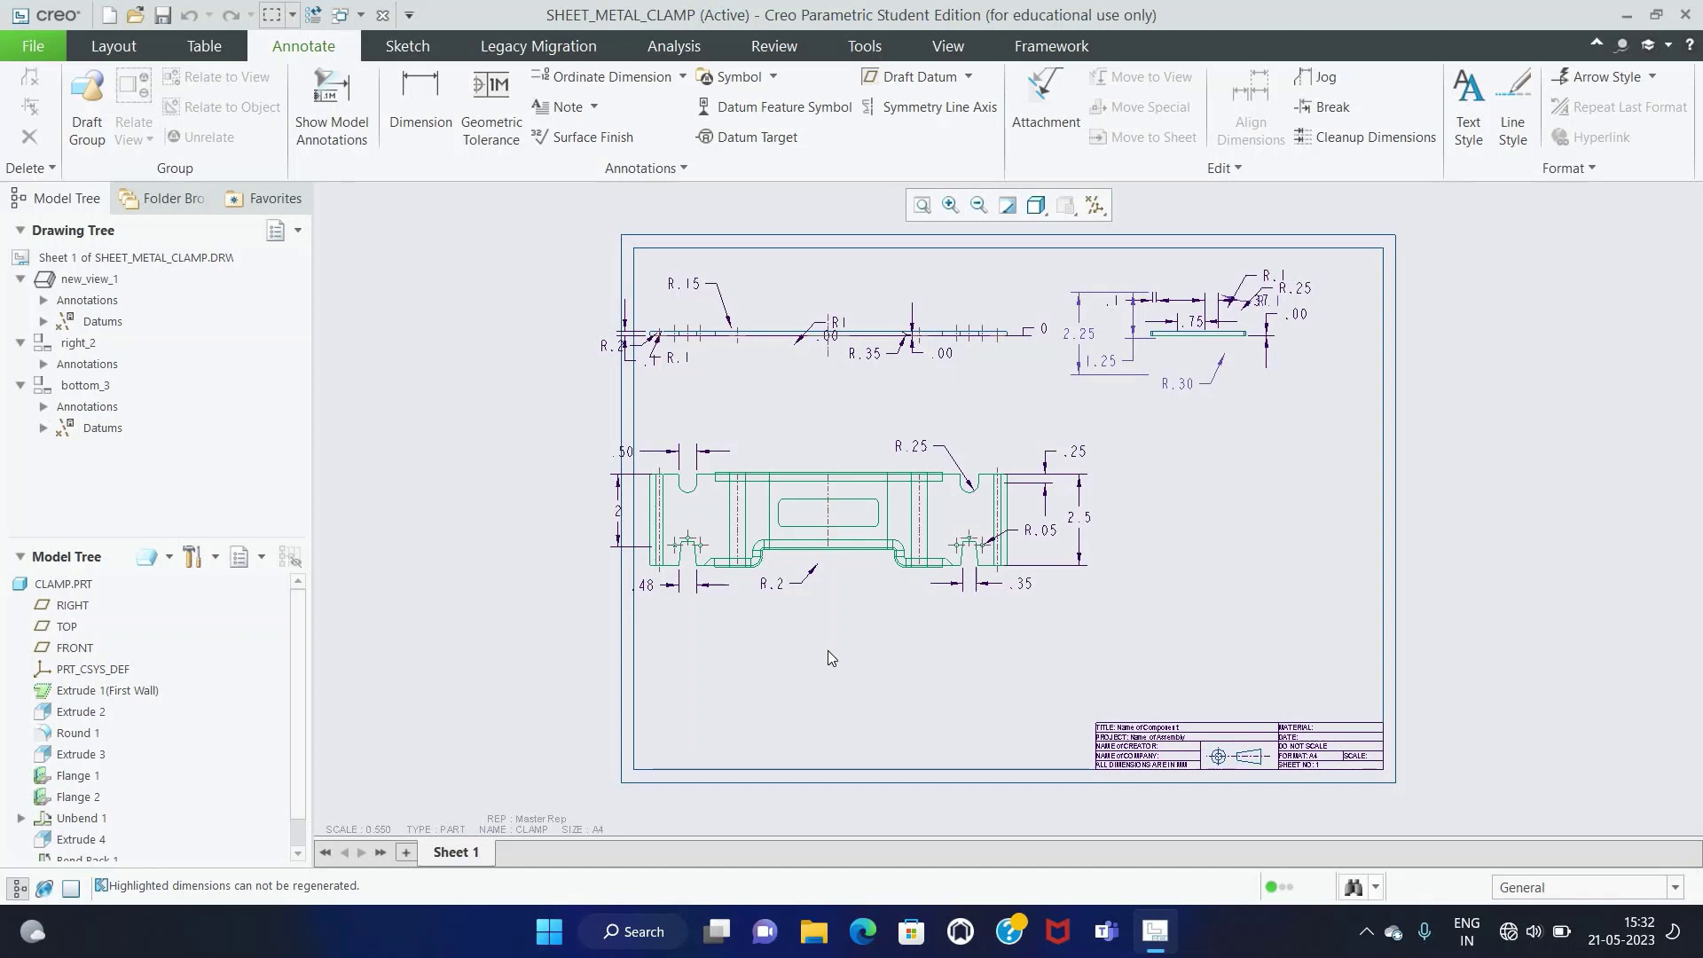
Step: Check the drawing views, then open CLAMP.PRT in its own window
left_click(885, 499)
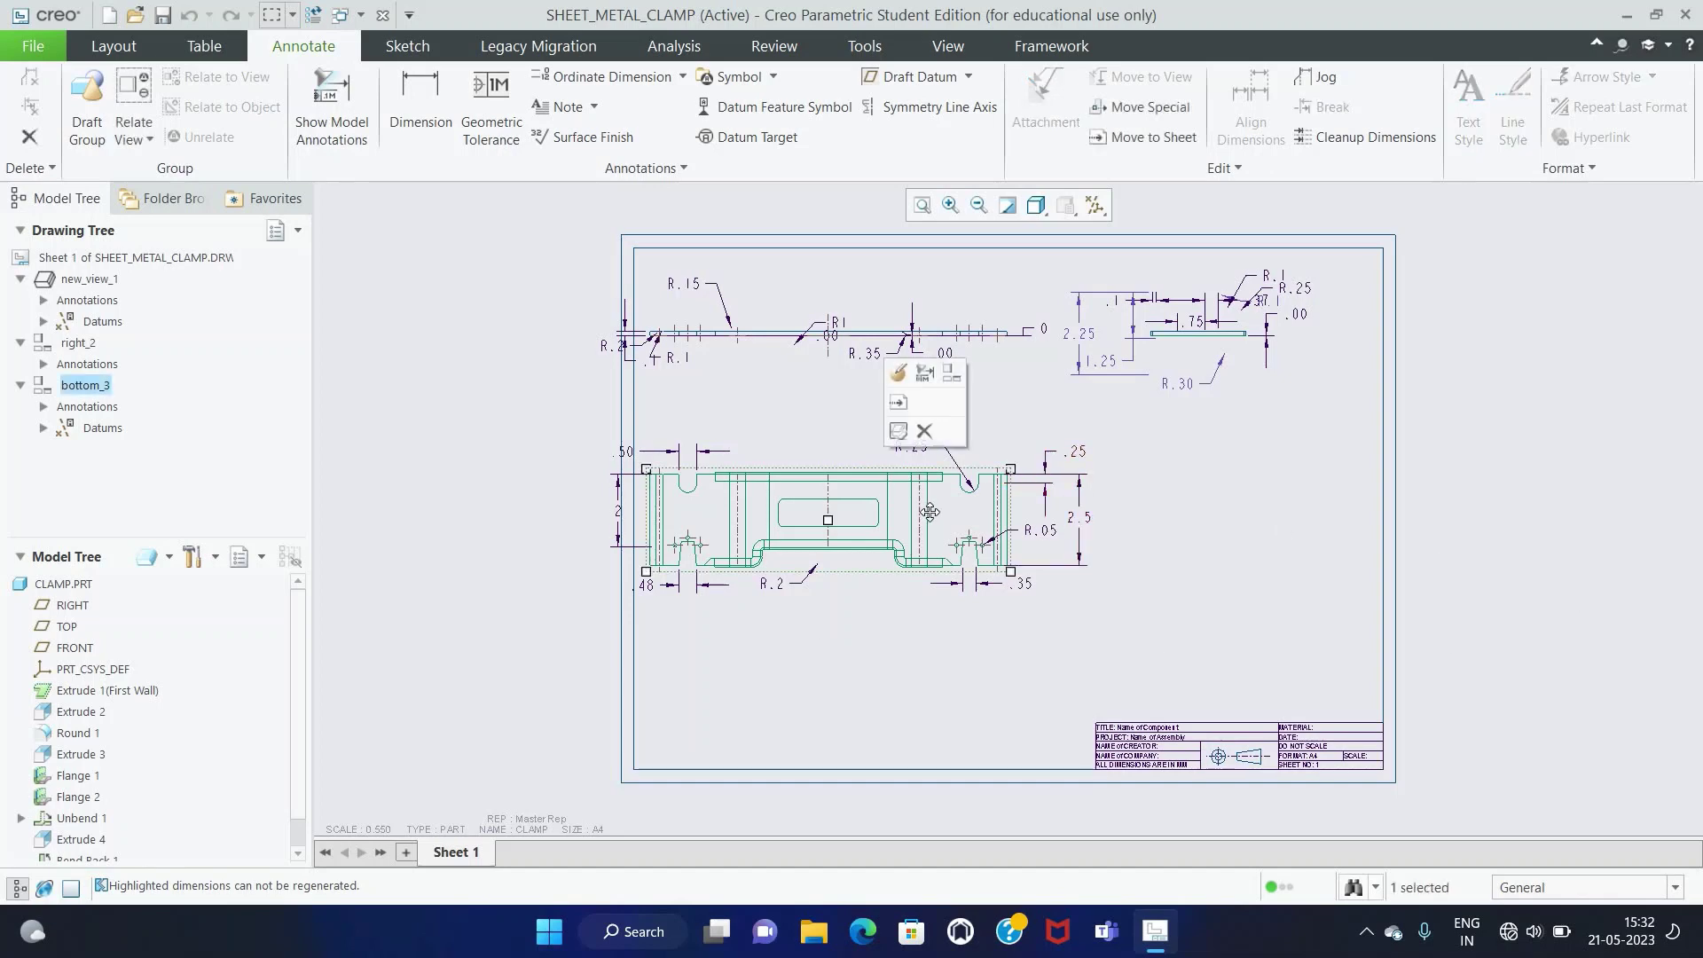
left_click(792, 347)
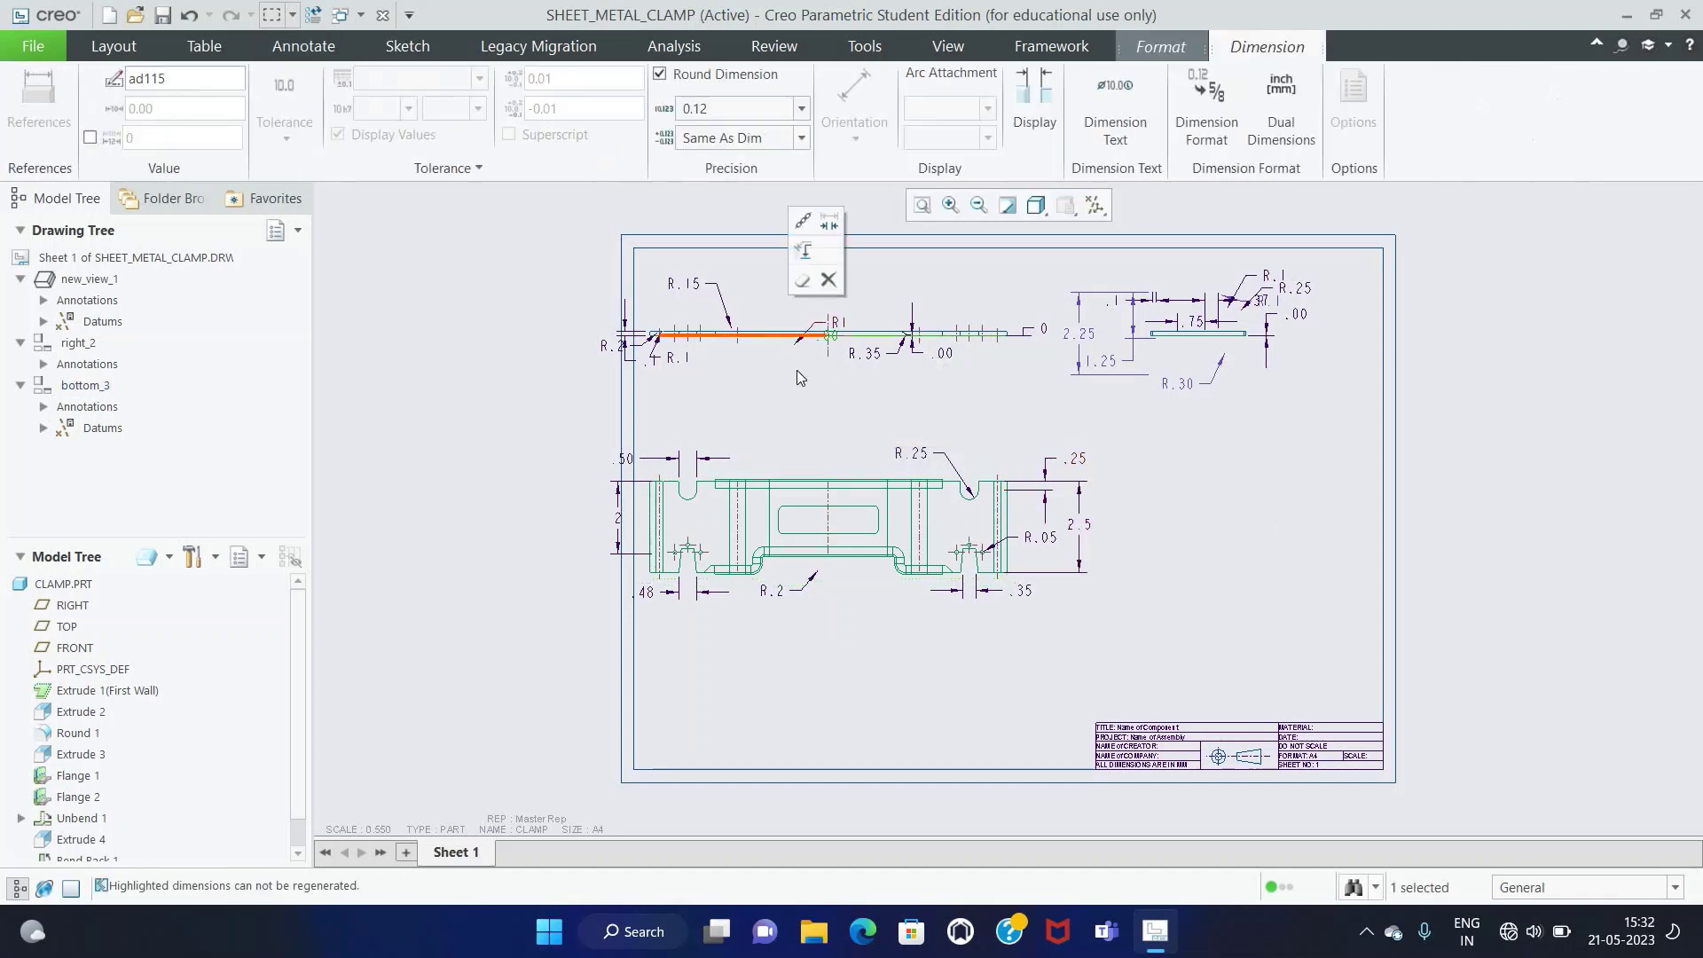
left_click(1219, 525)
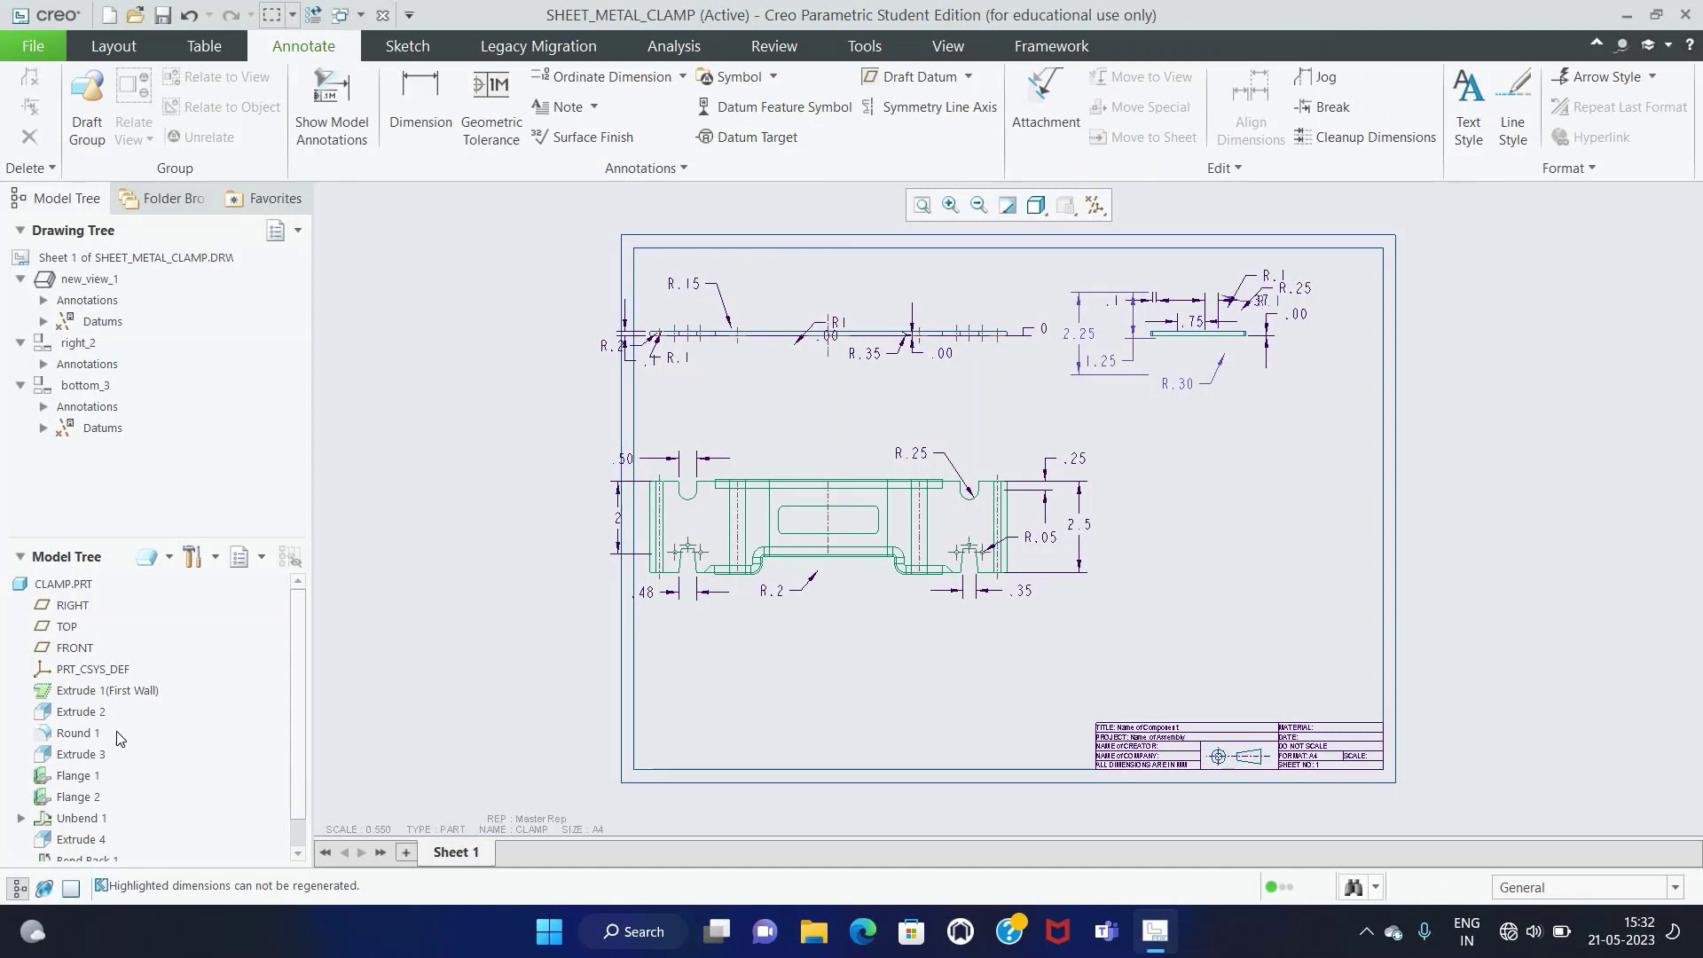
scroll(88, 674, "down", 1)
scroll(88, 674, "up", 1)
left_click(77, 582)
right_click(78, 581)
left_click(121, 596)
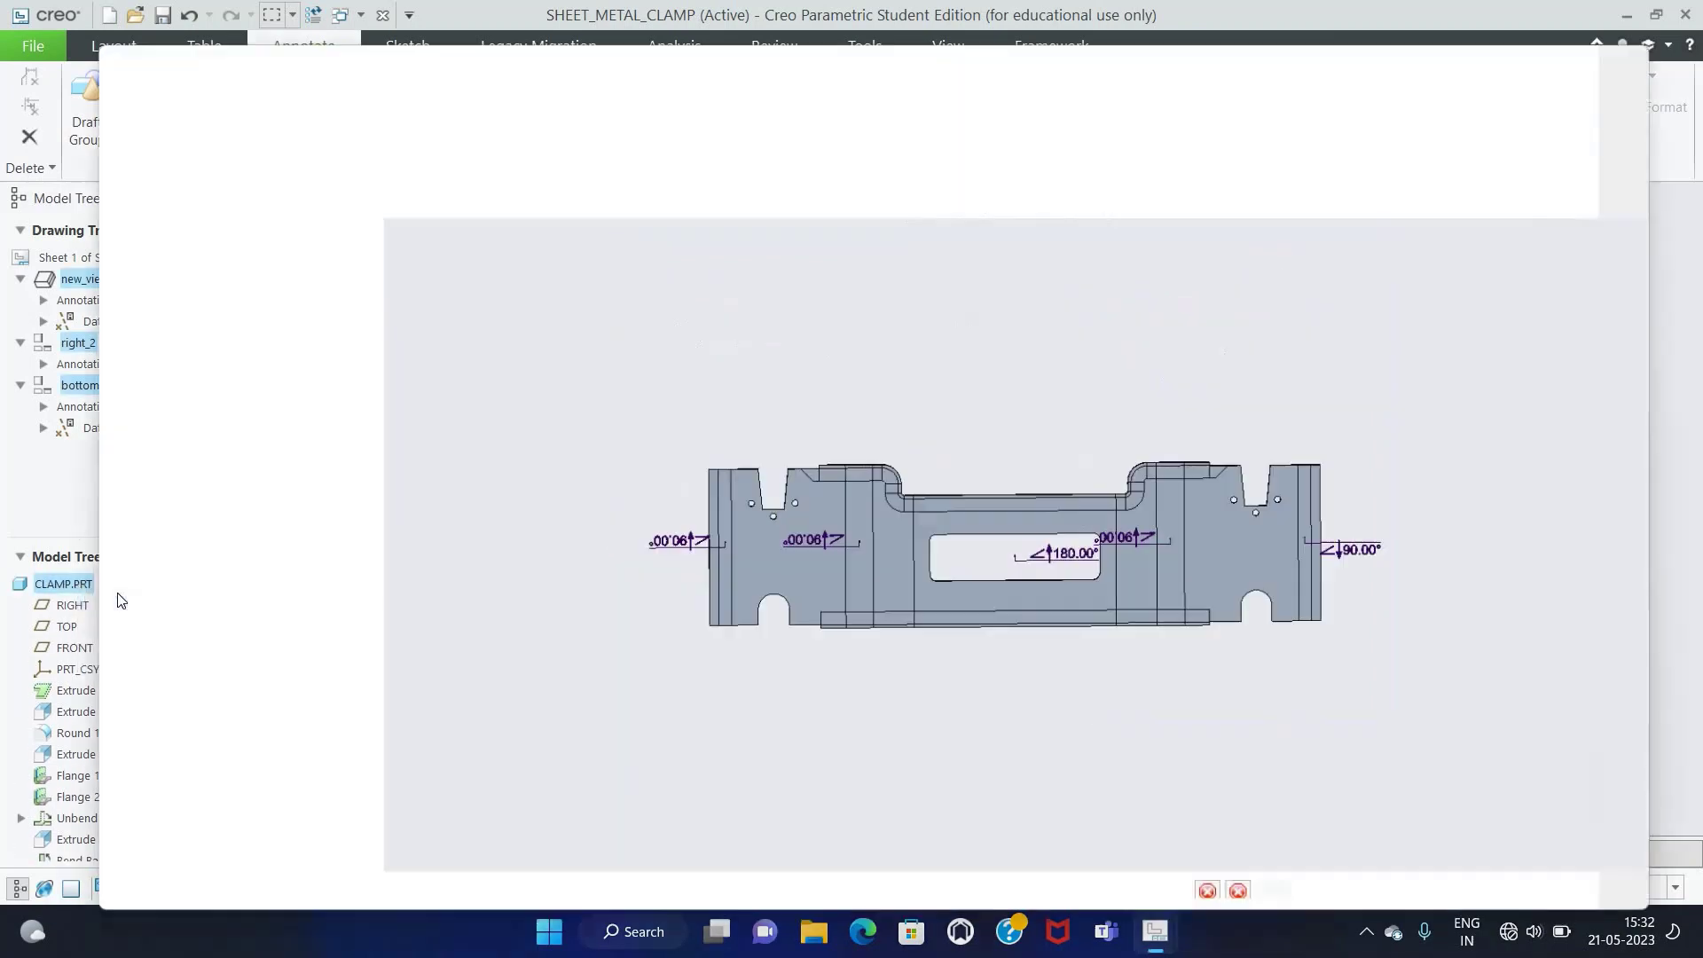
Step: Suppress Flat Pattern 1 and save the CLAMP part
left_click(188, 621)
left_click(249, 541)
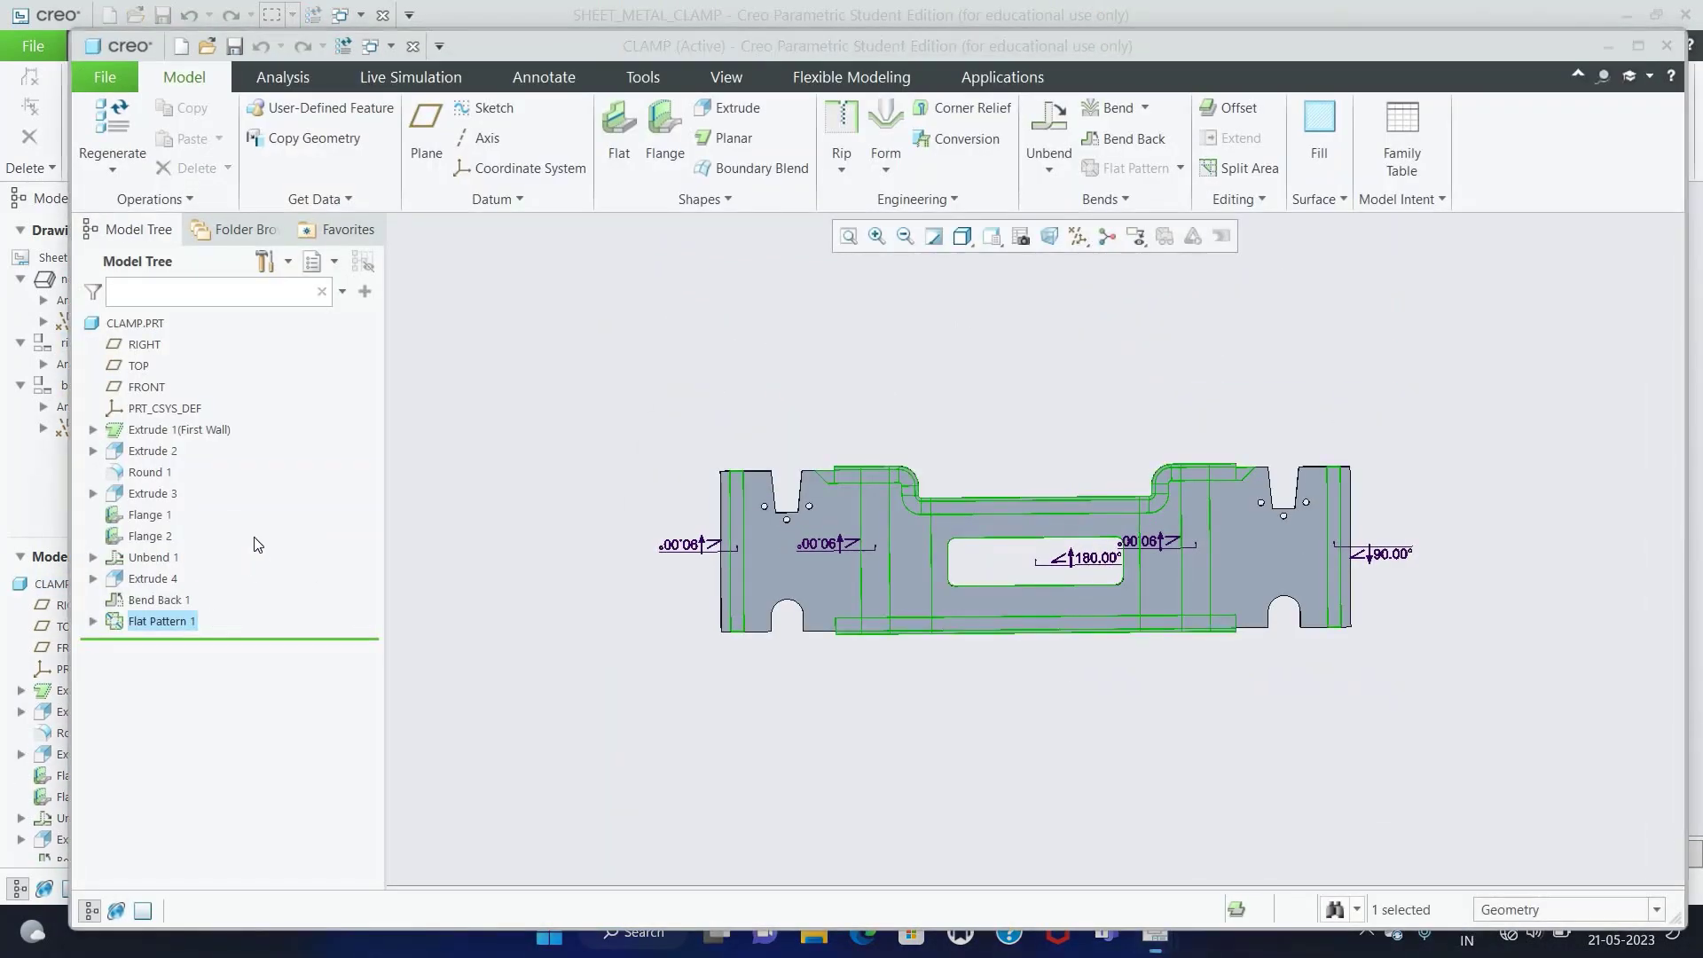
left_click(779, 517)
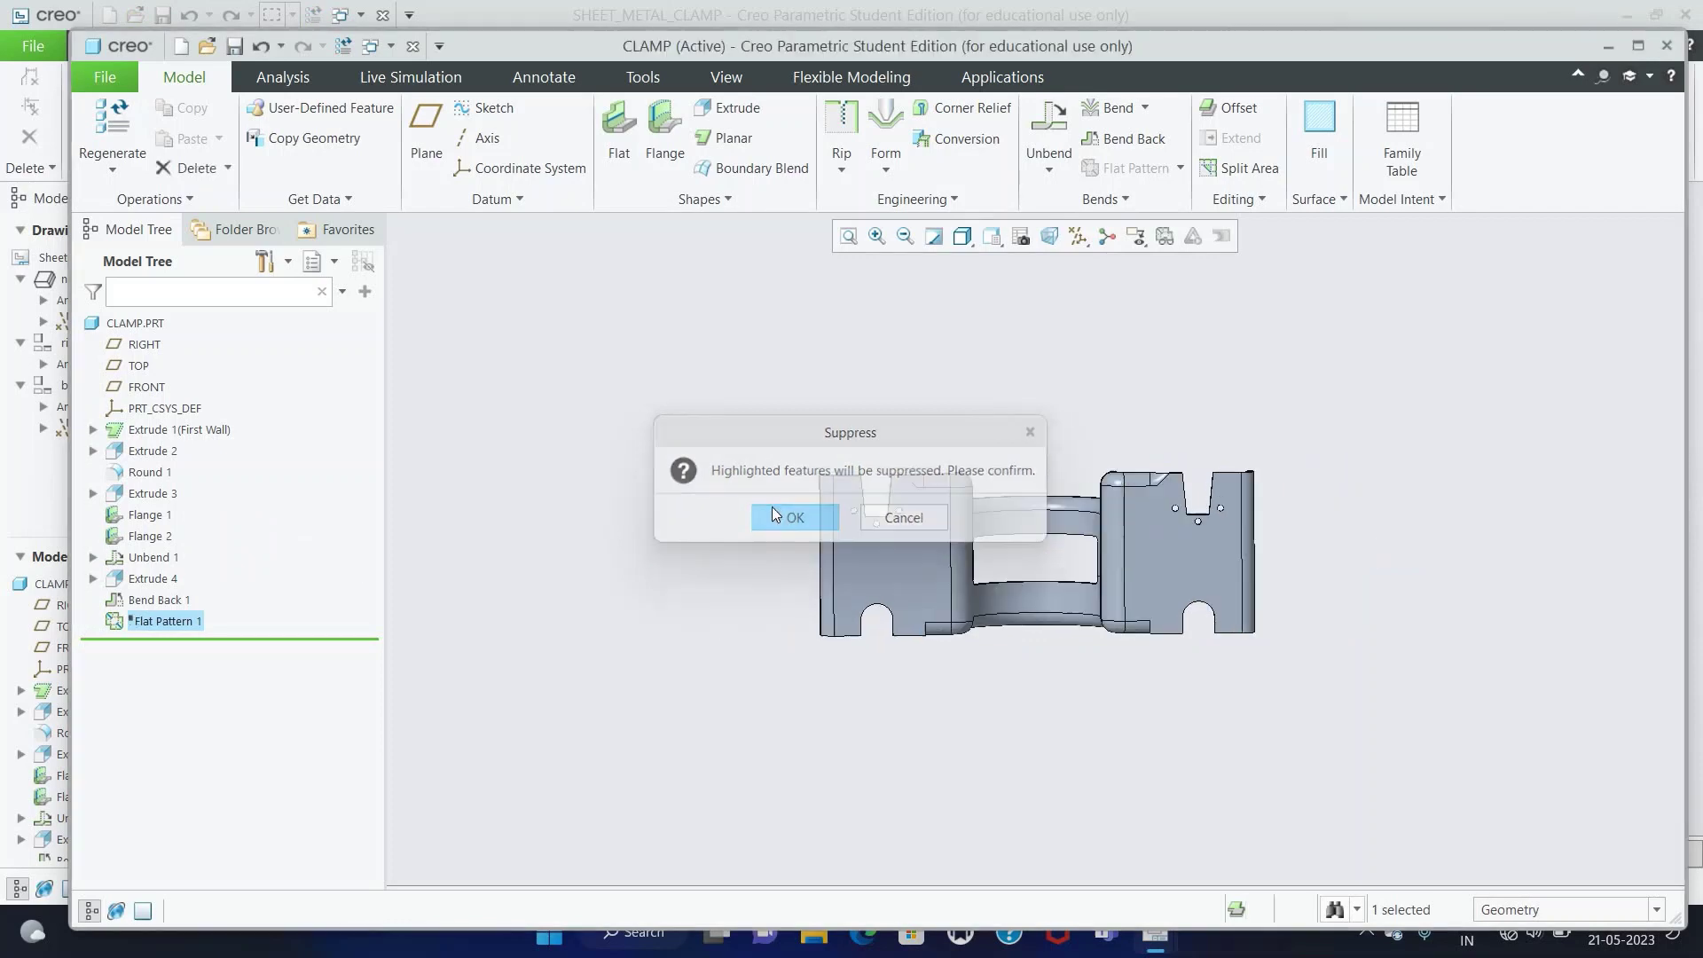
left_click(552, 569)
key("ctrl+s")
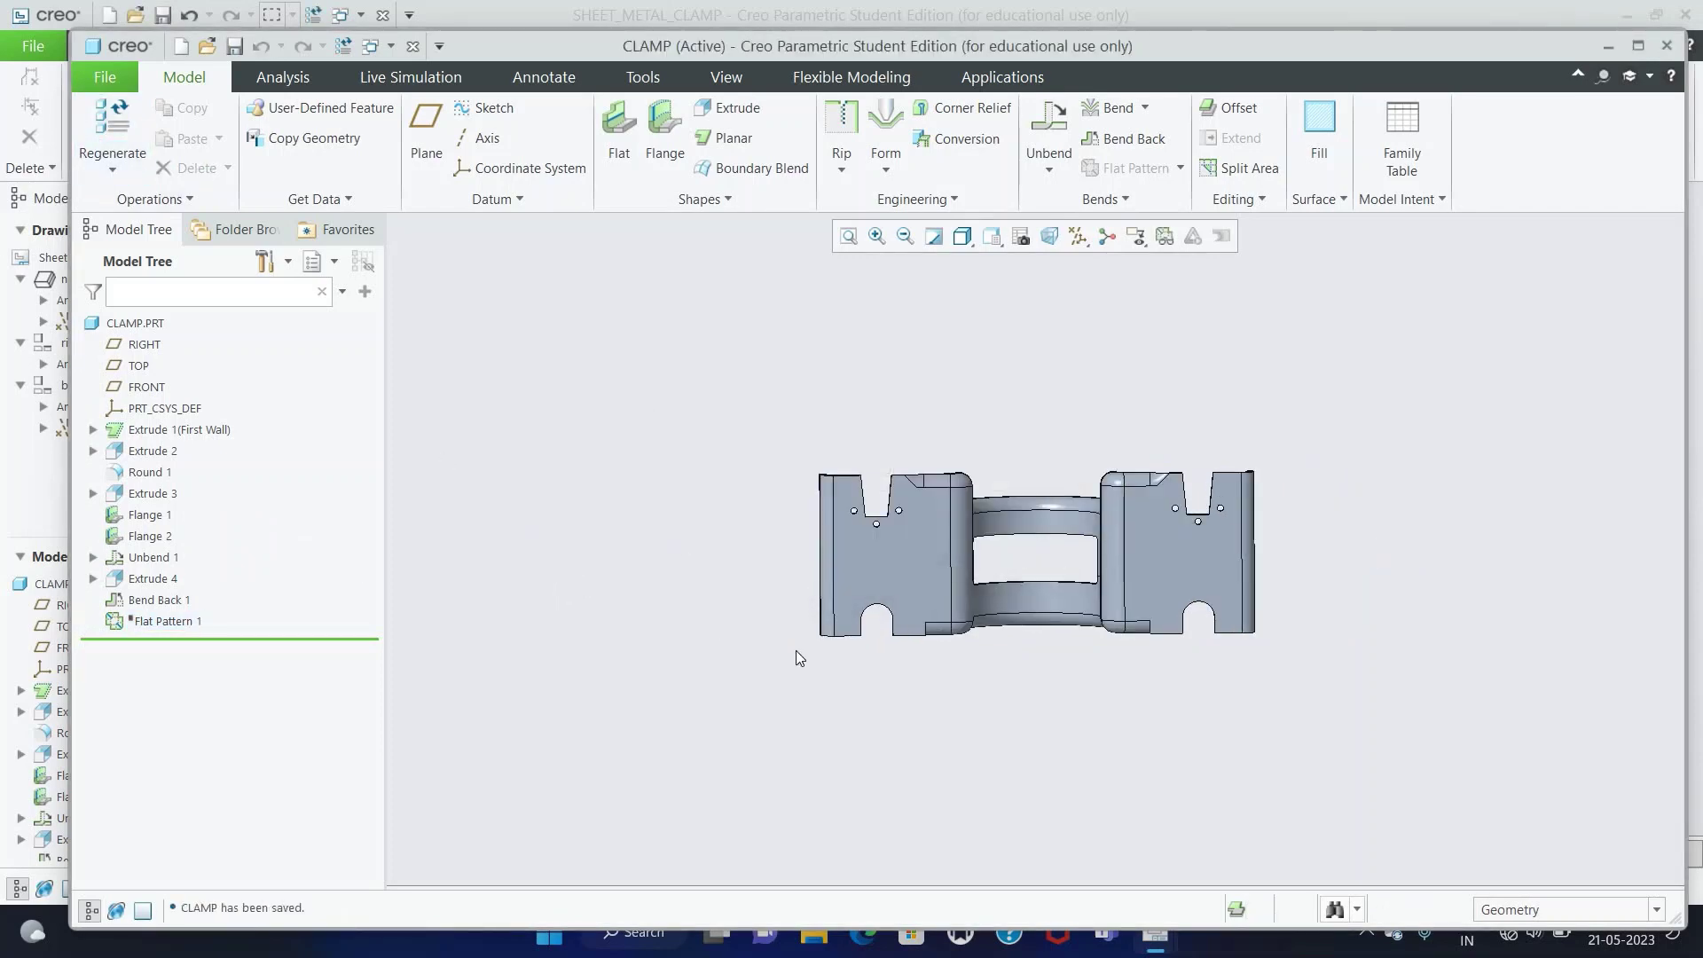
Step: Review the part's simplified representations, close the part window and return to the drawing layout
left_click(1610, 45)
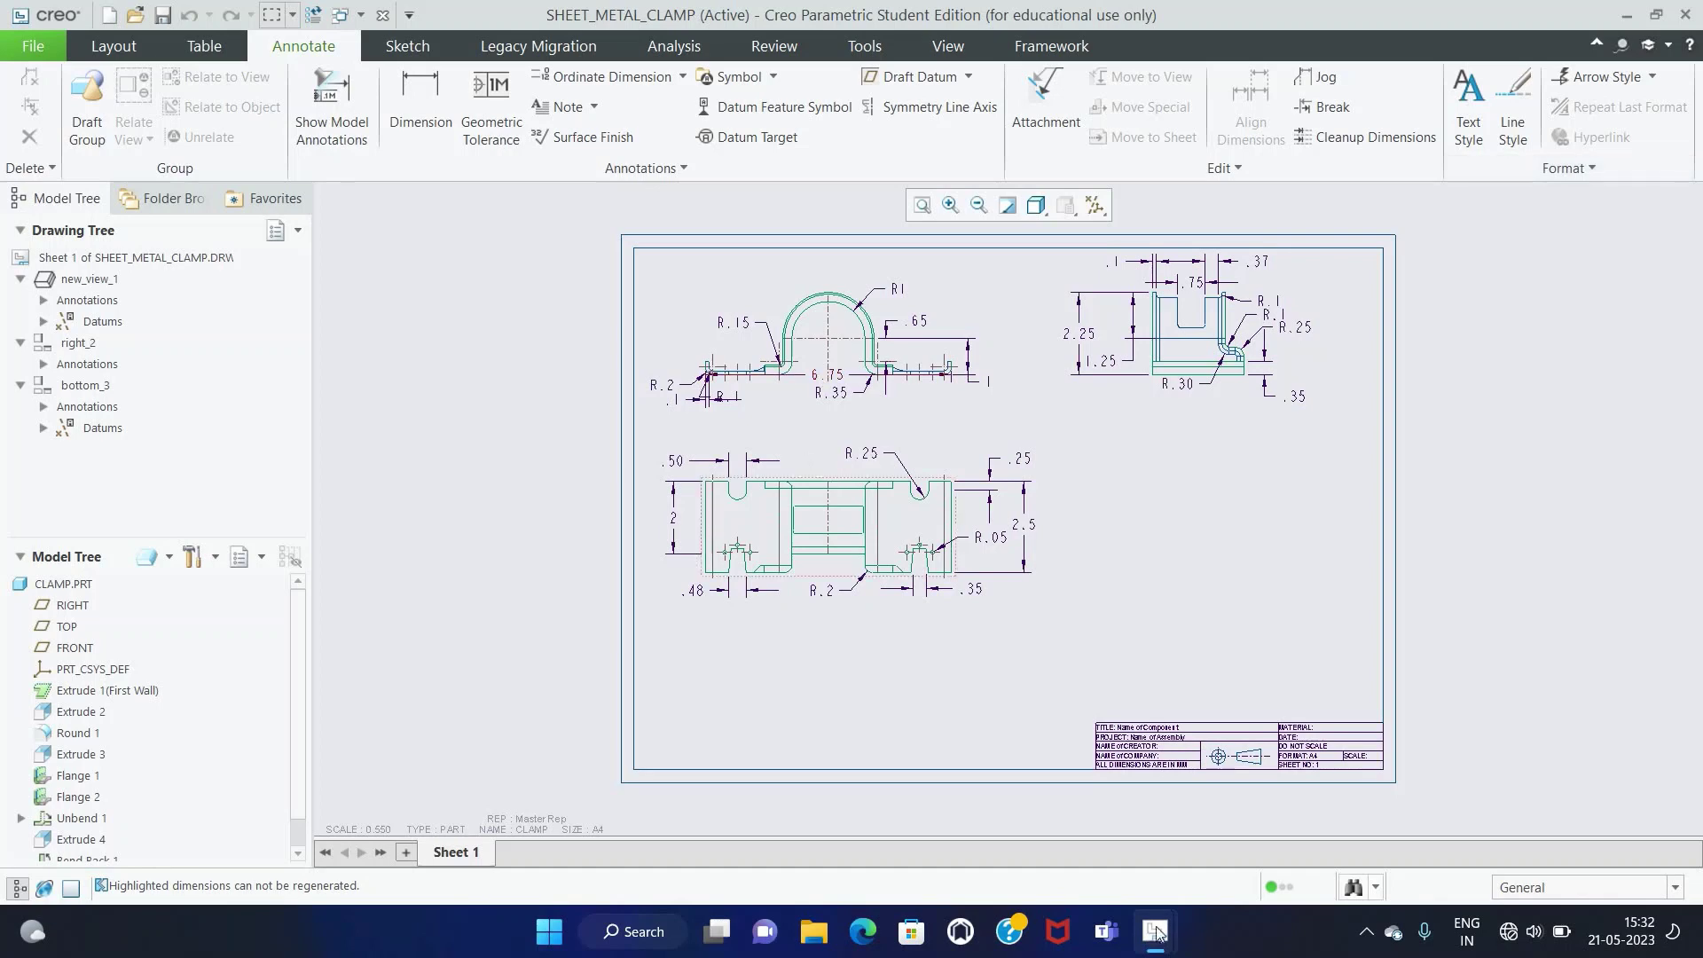
mouse_move(1155, 933)
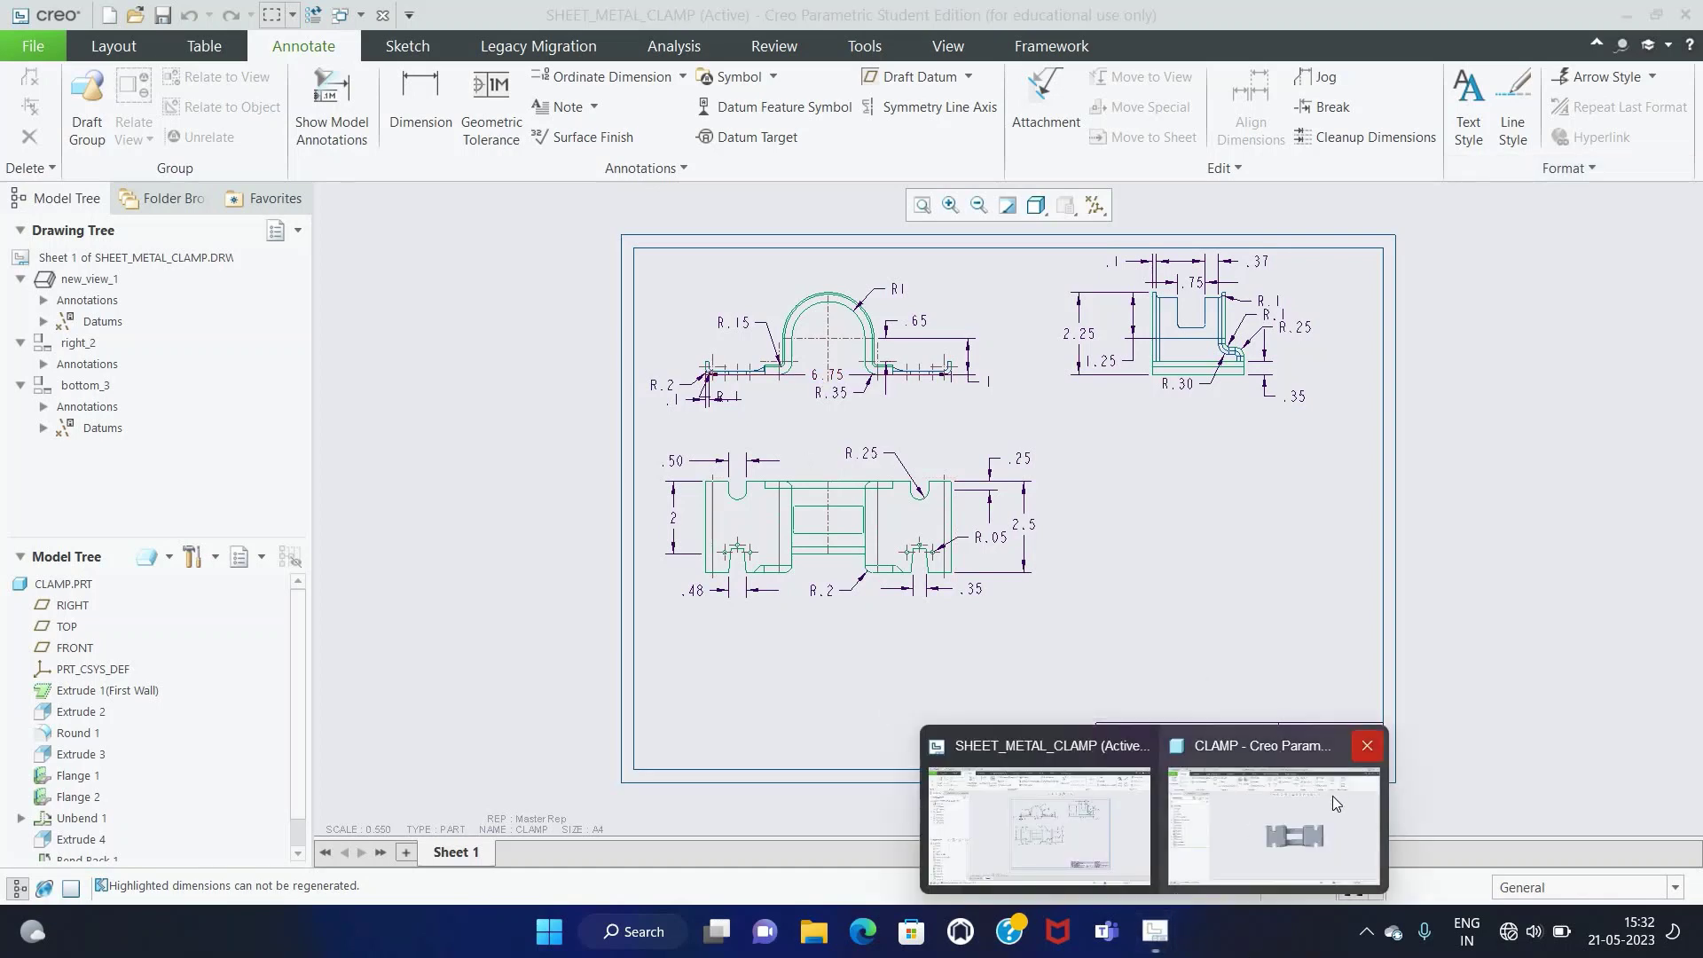
left_click(1332, 796)
left_click(1023, 236)
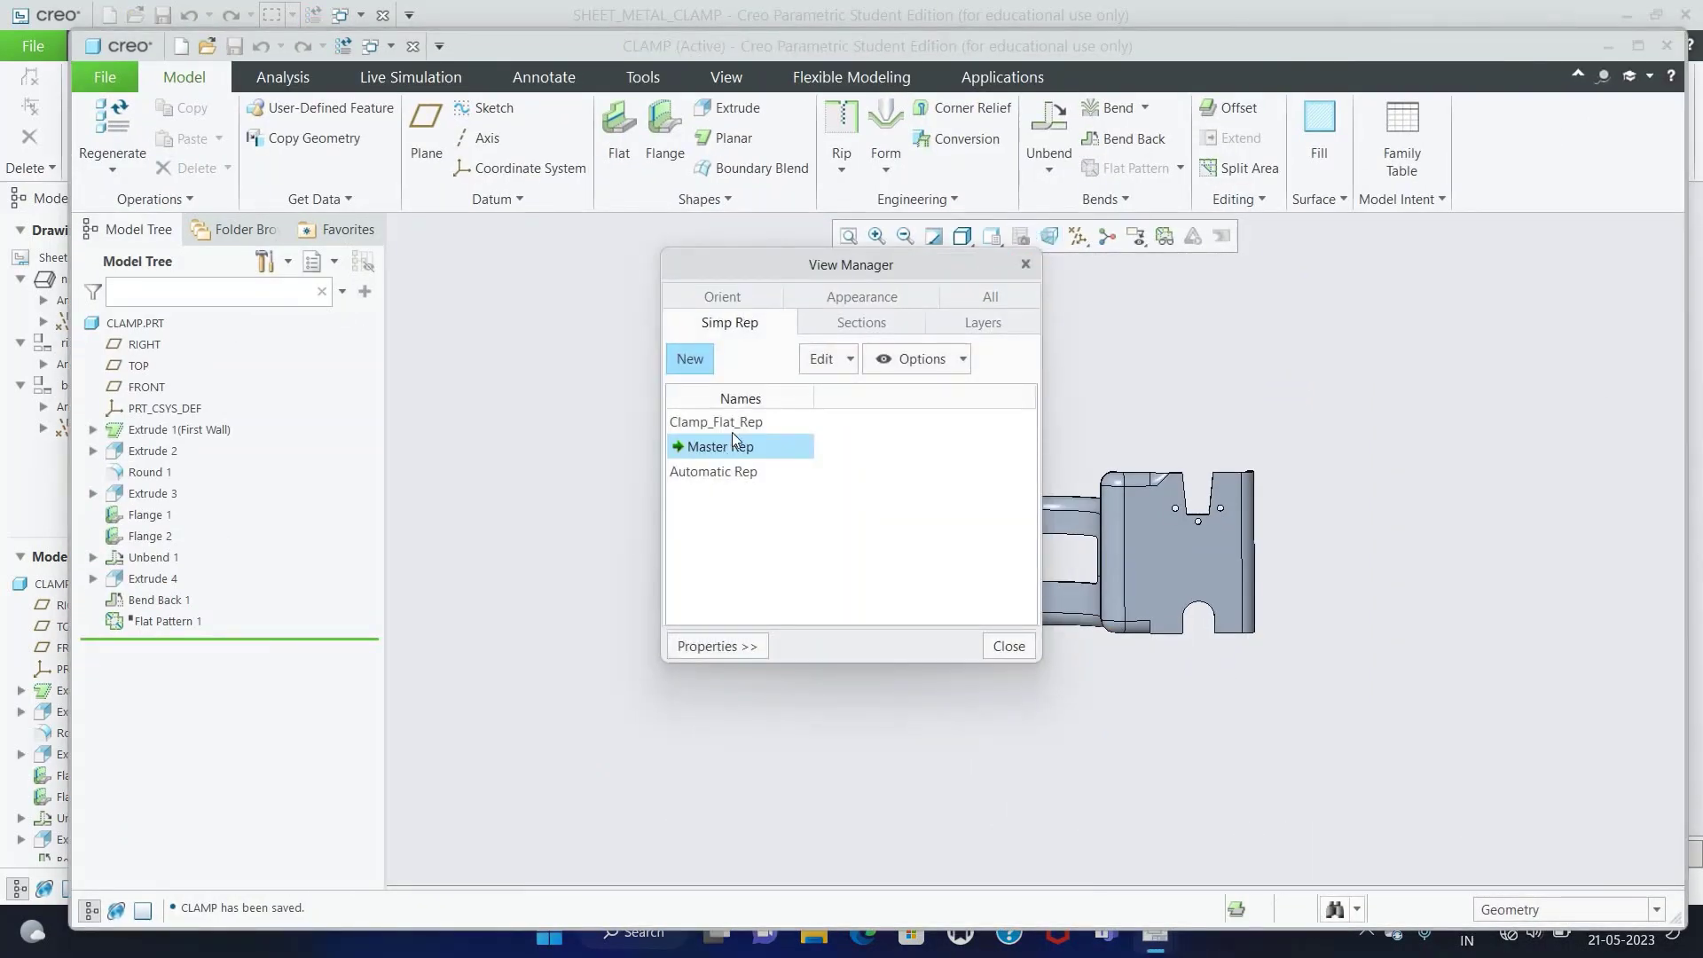
left_click(1005, 647)
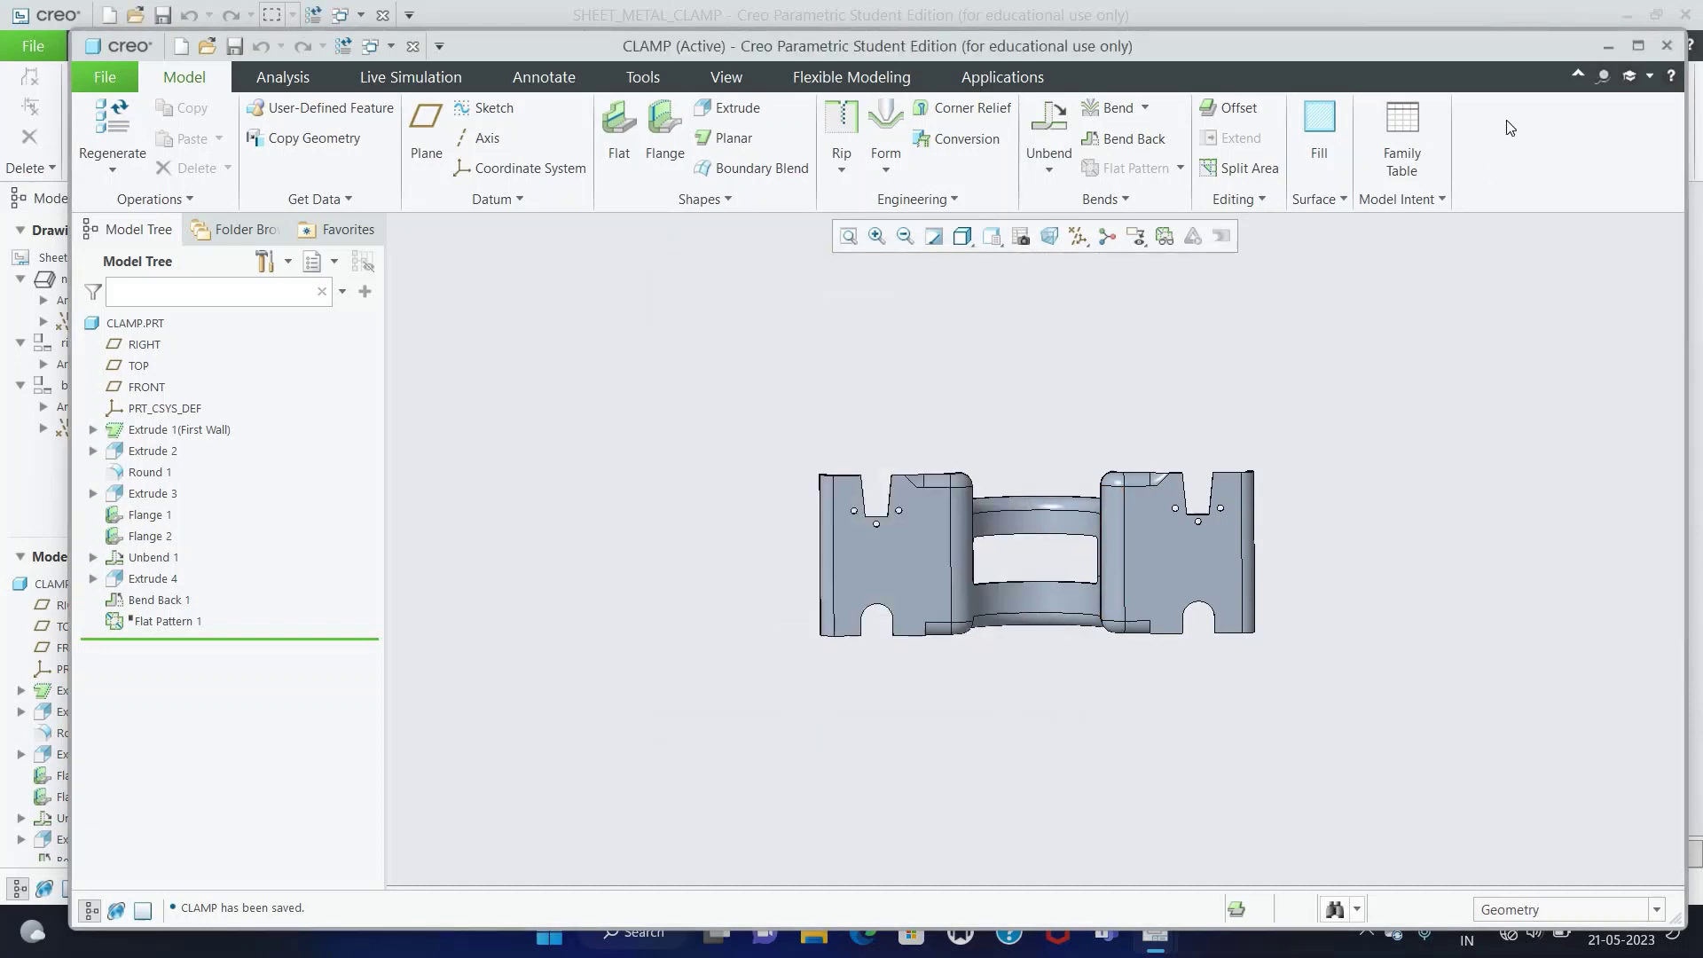
left_click(1667, 46)
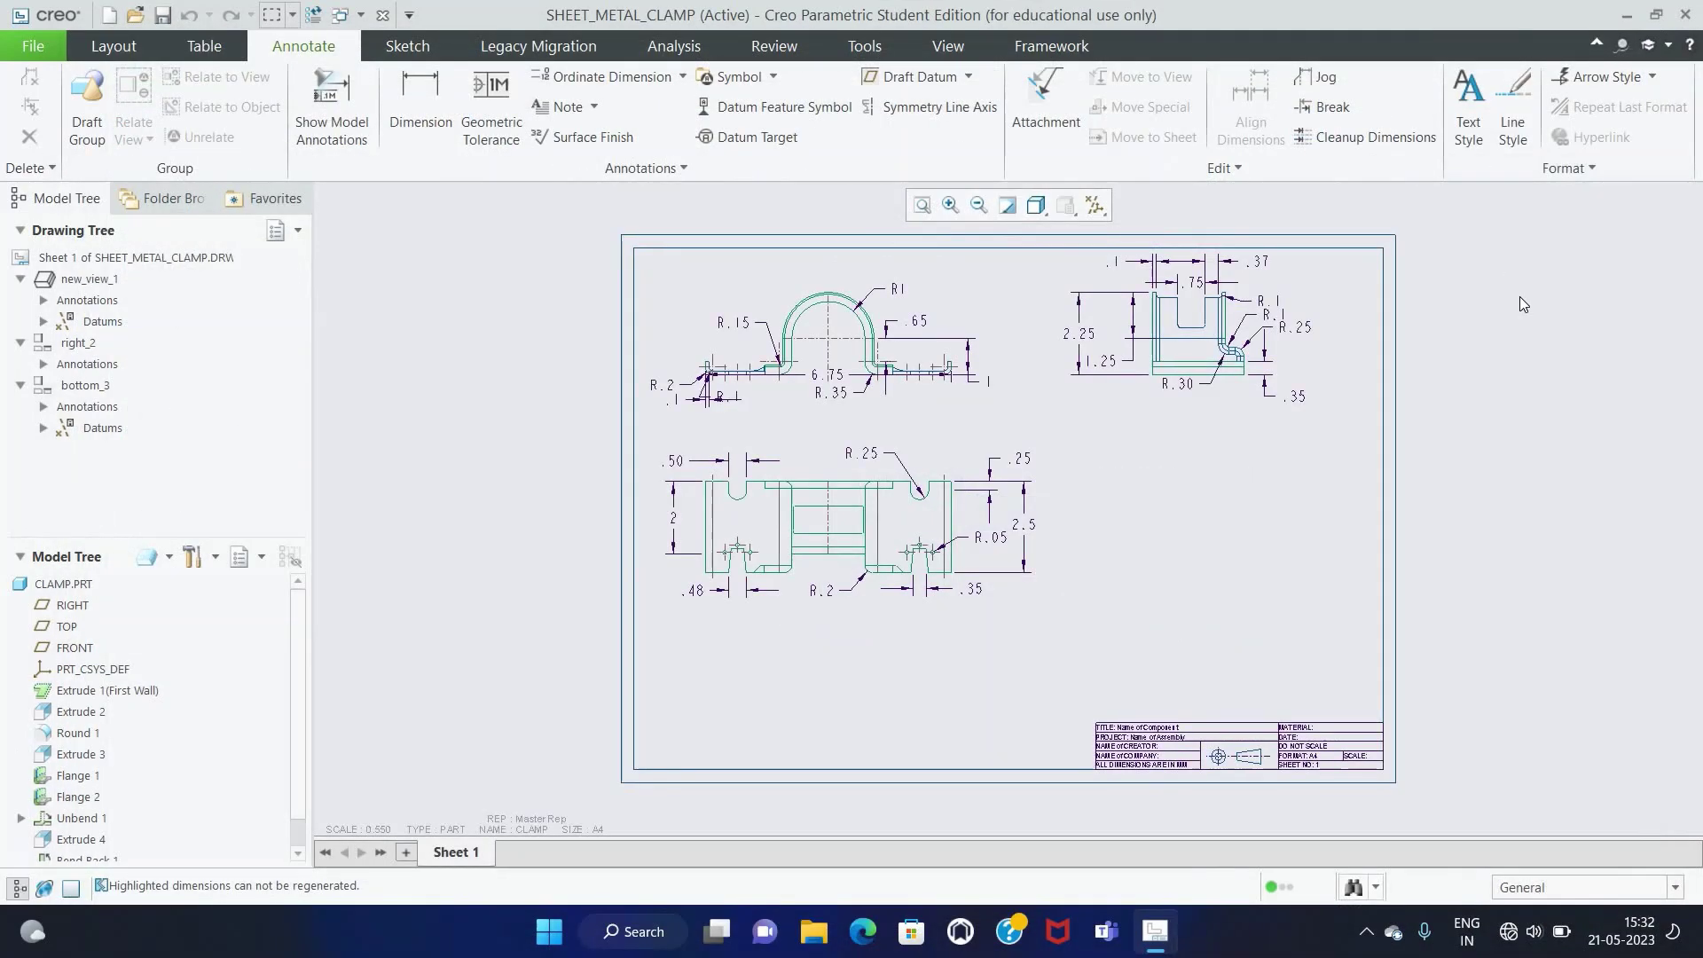
left_click(113, 45)
Step: Set CLAMP_FLAT_REP as the drawing's representation via Set/Add Rep, then start a General View
left_click(519, 138)
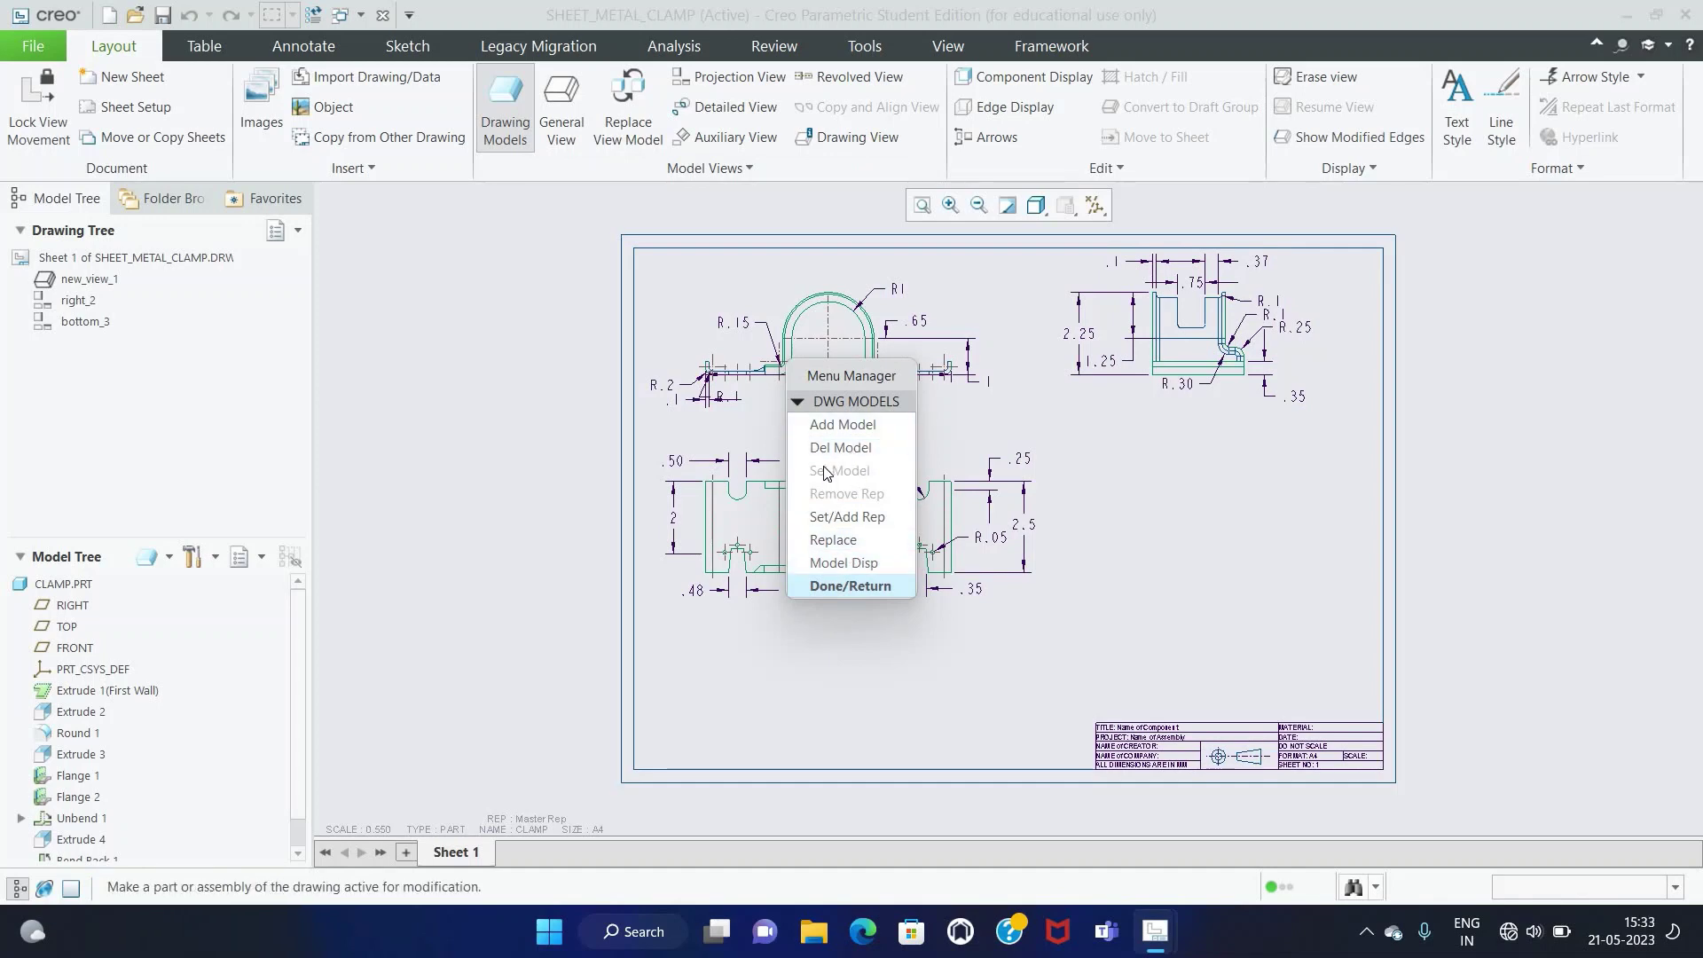
left_click(866, 526)
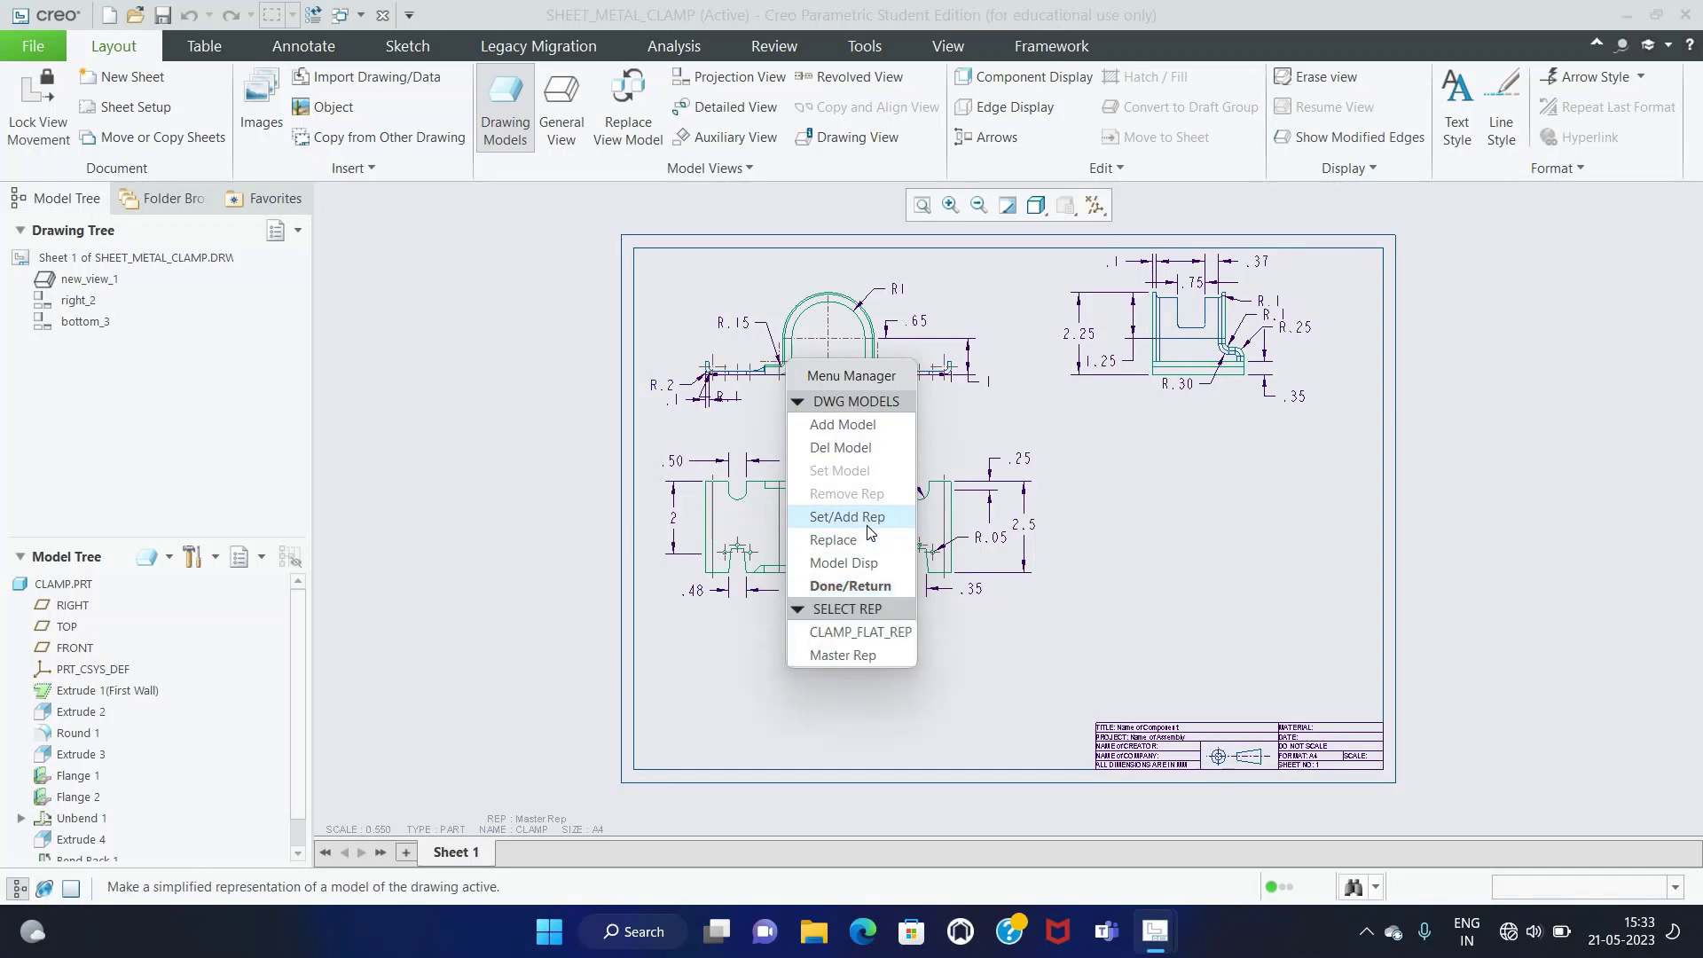
left_click(869, 637)
left_click(847, 588)
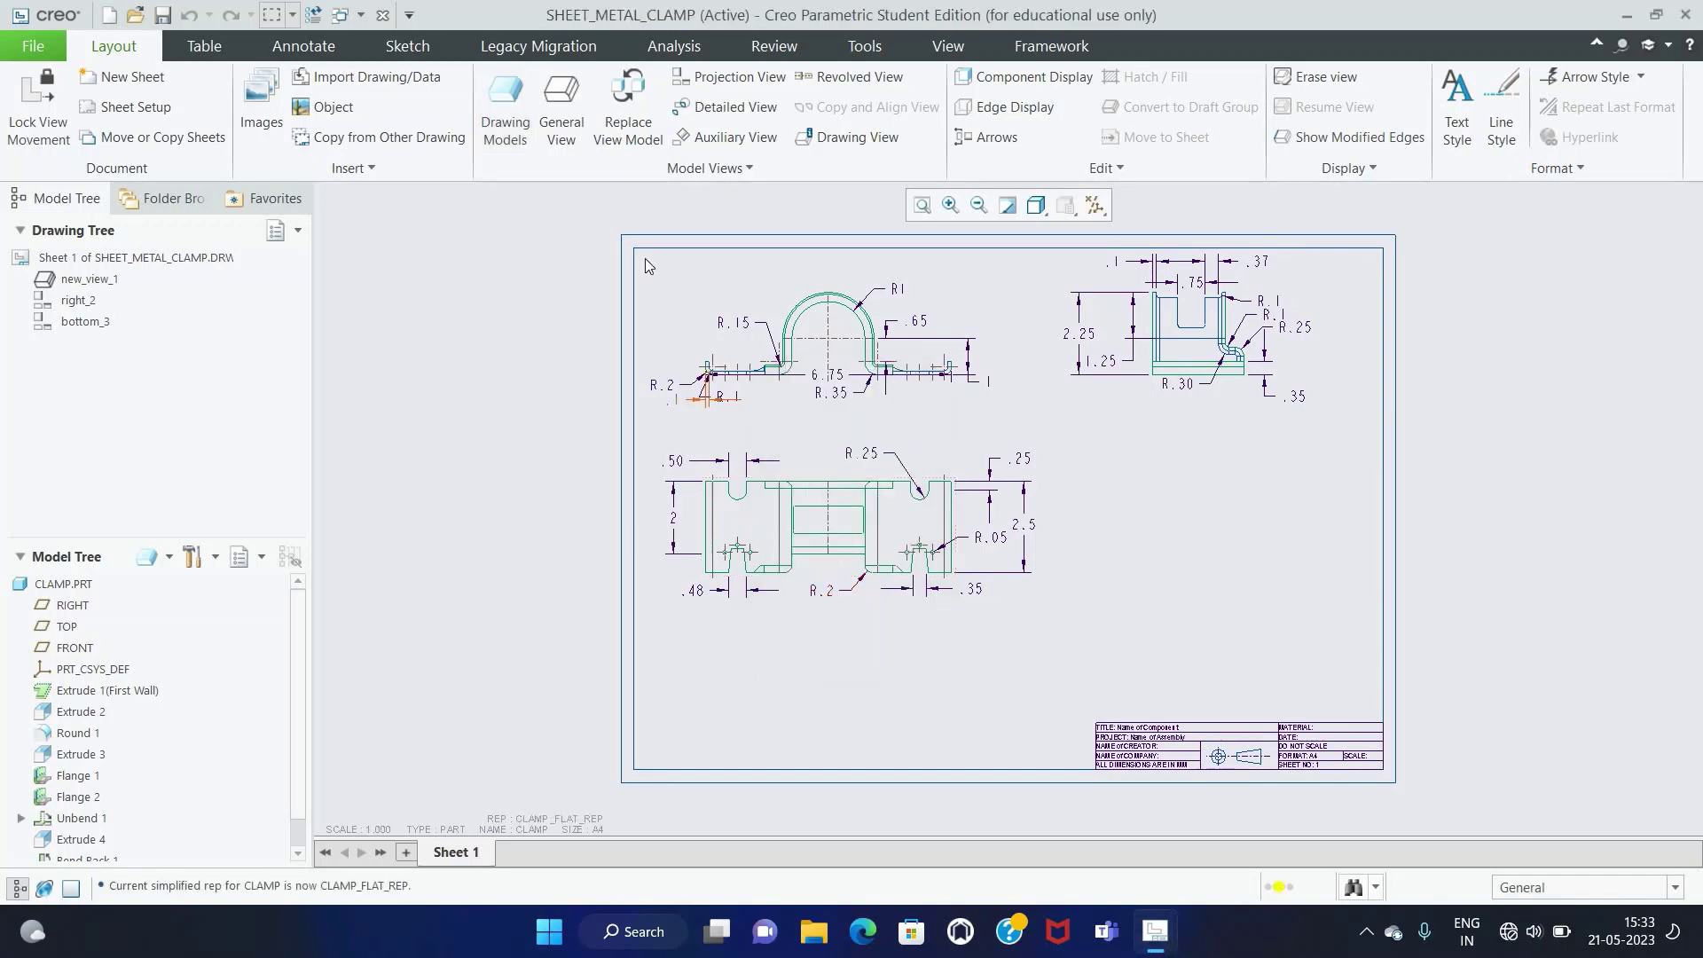
left_click(562, 106)
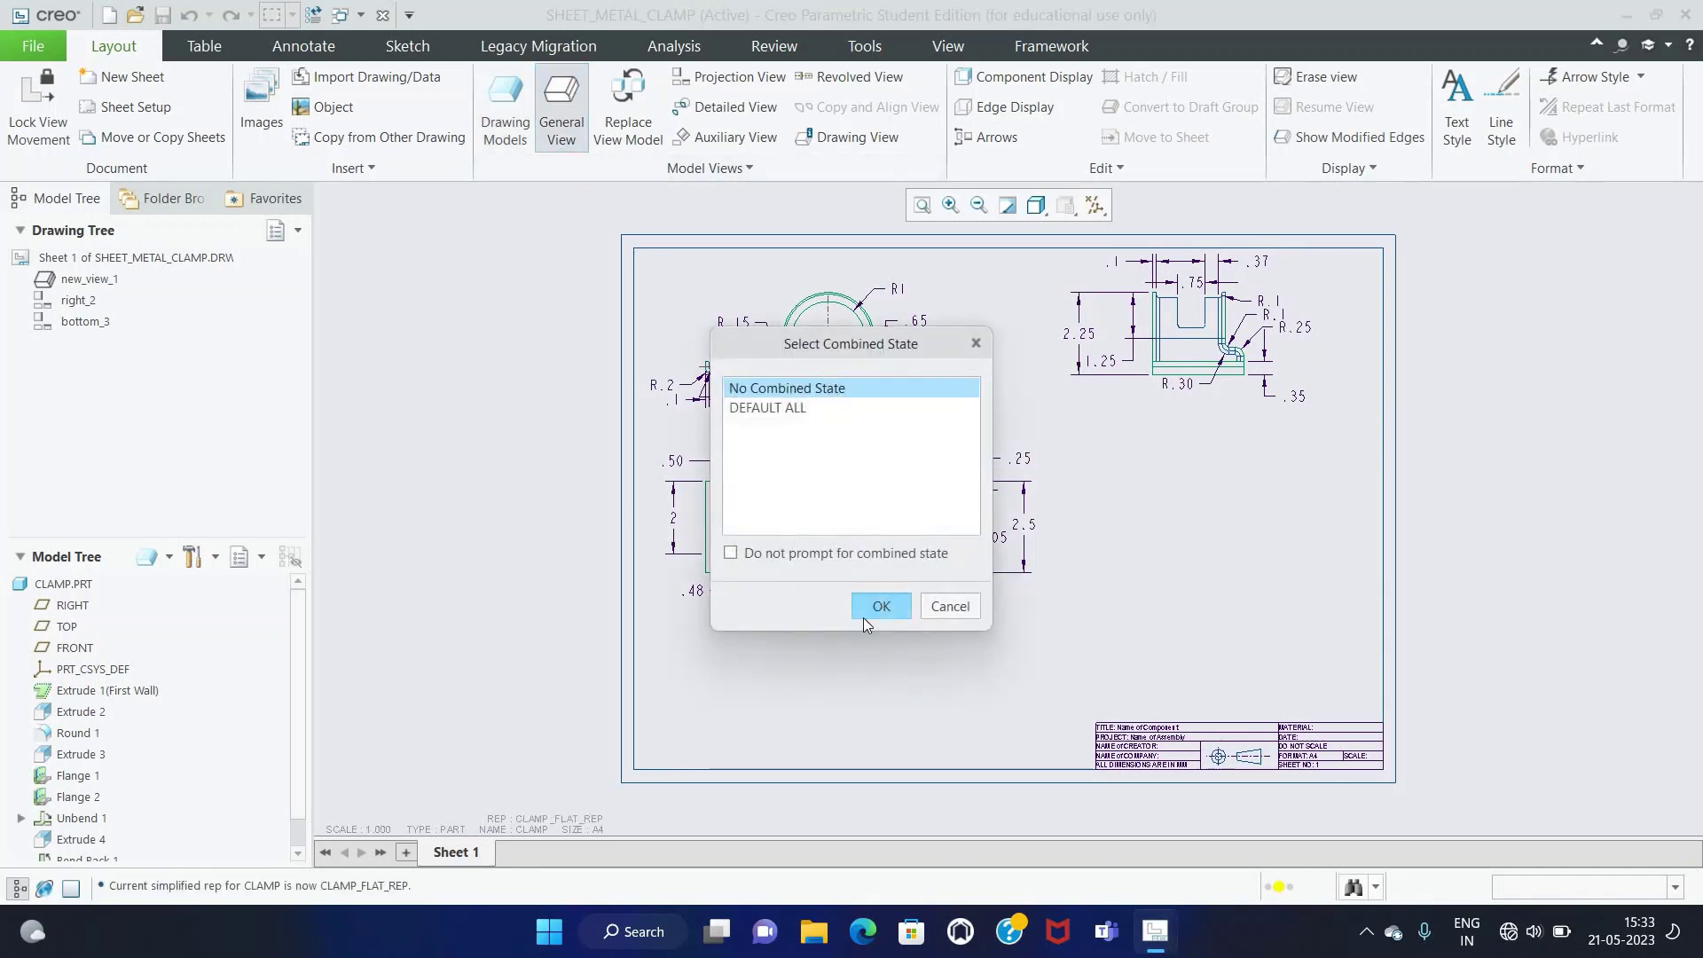
Step: Place the flat view low on the sheet in FRONT orientation rotated 90° to lie horizontal
left_click(864, 618)
left_click(850, 631)
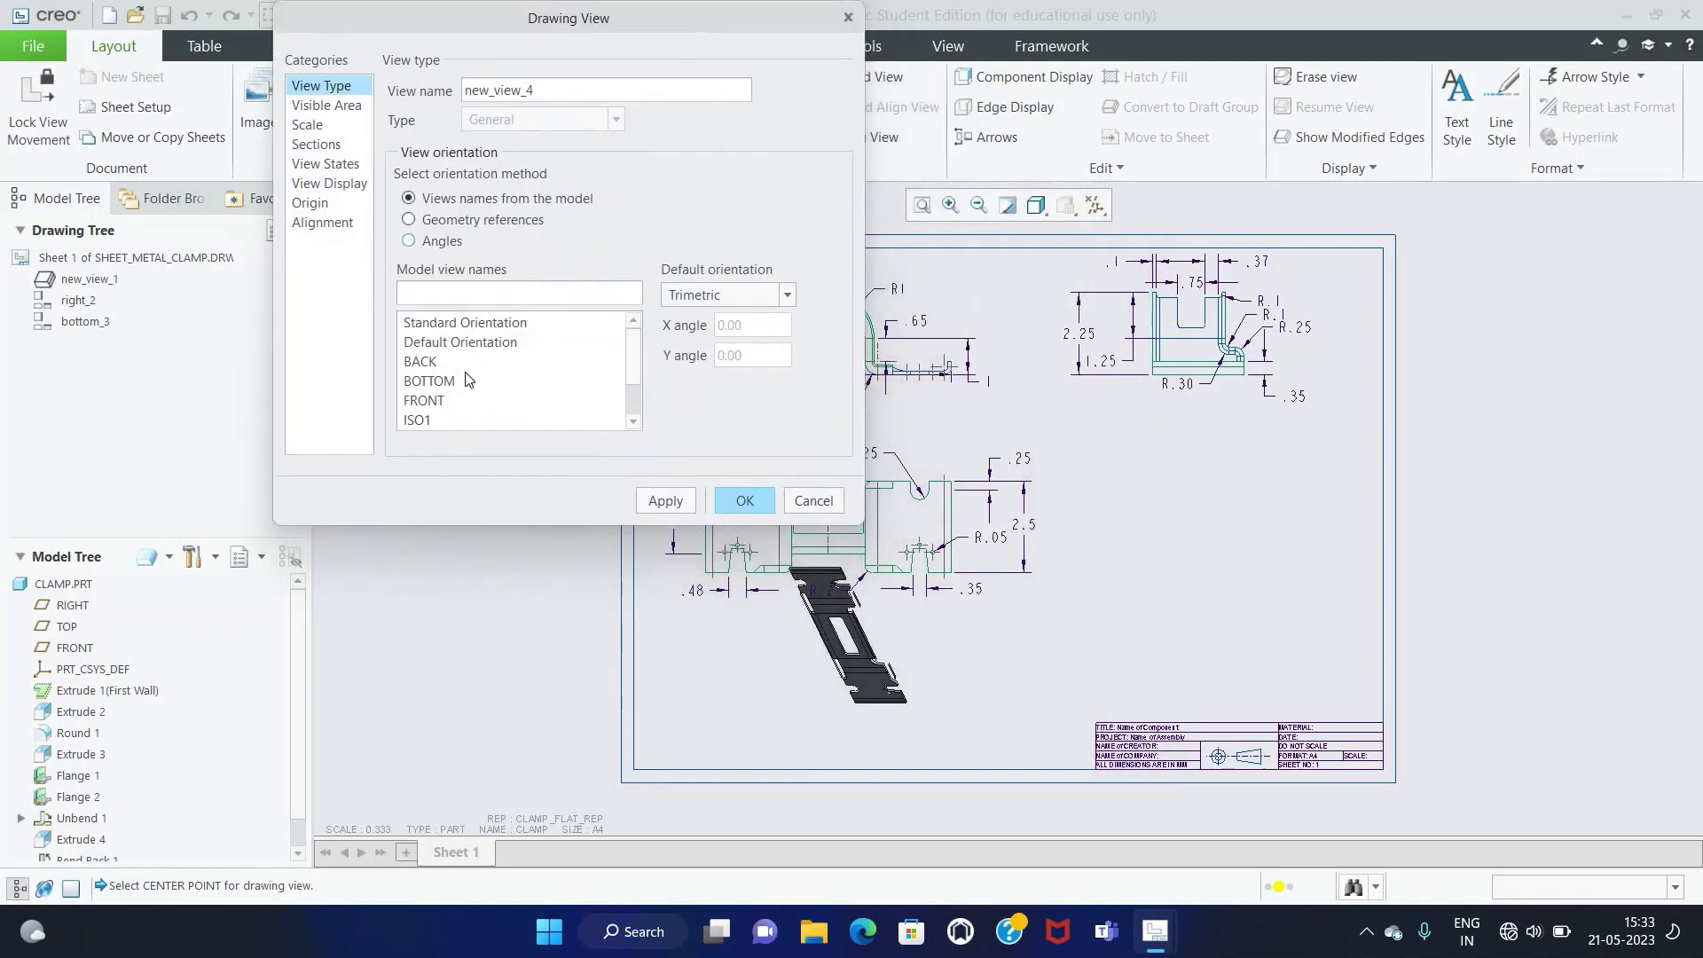
left_click(433, 400)
left_click(665, 500)
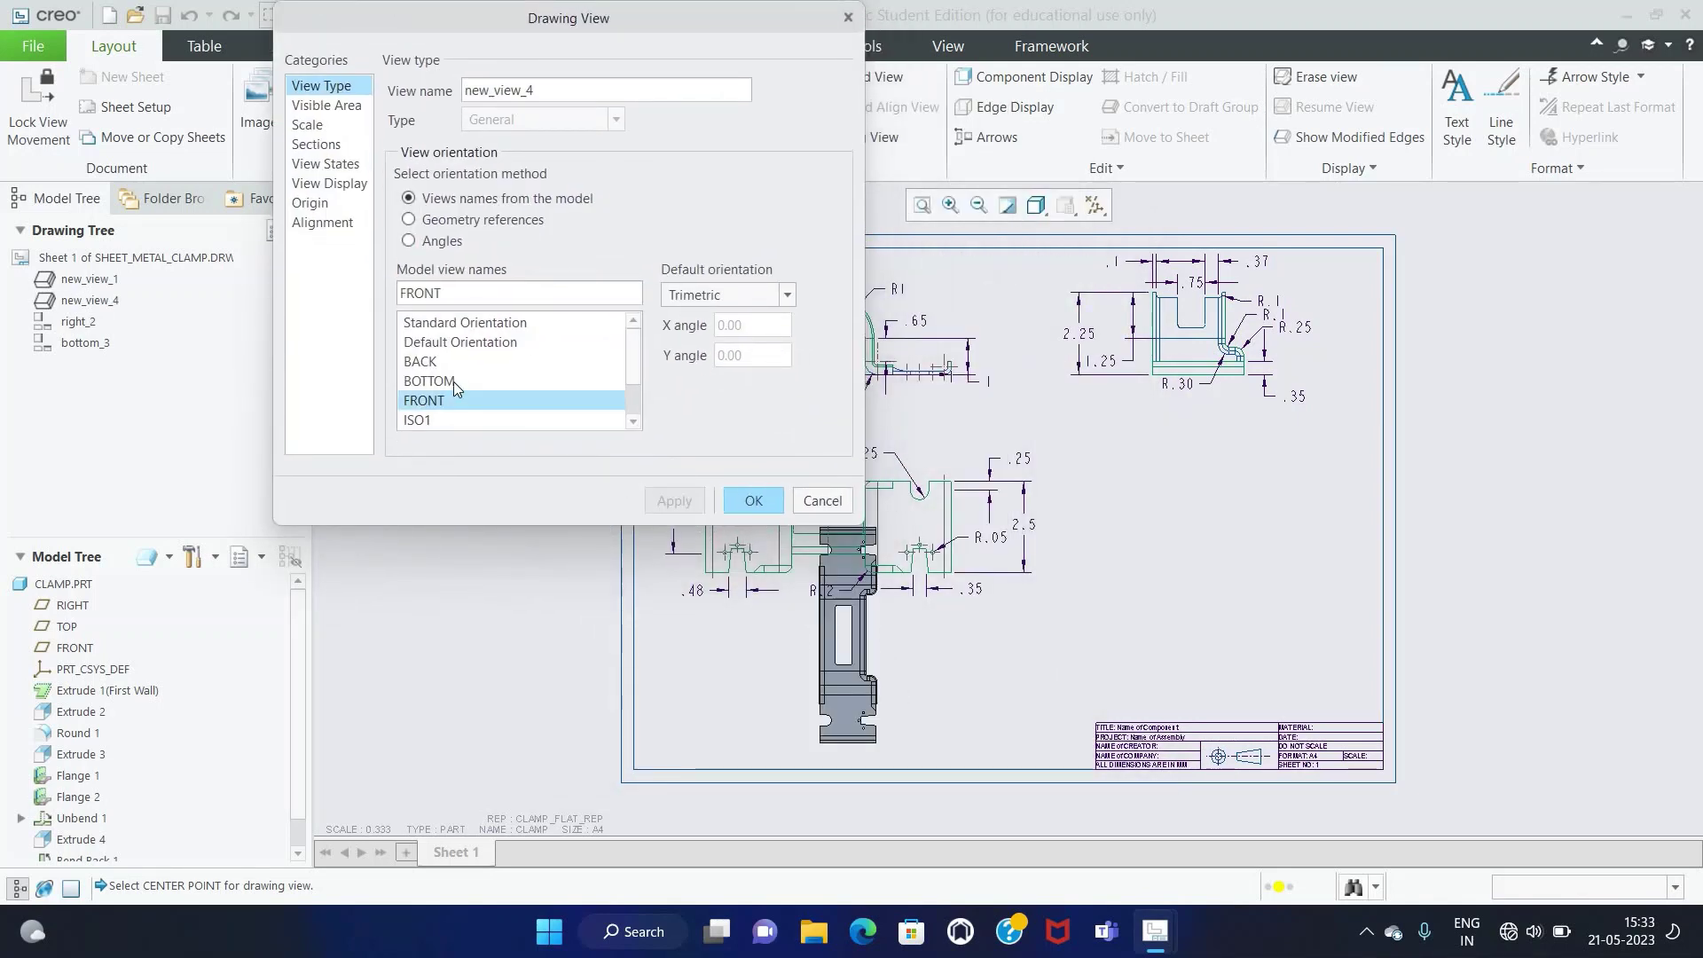
left_click(408, 240)
type("90")
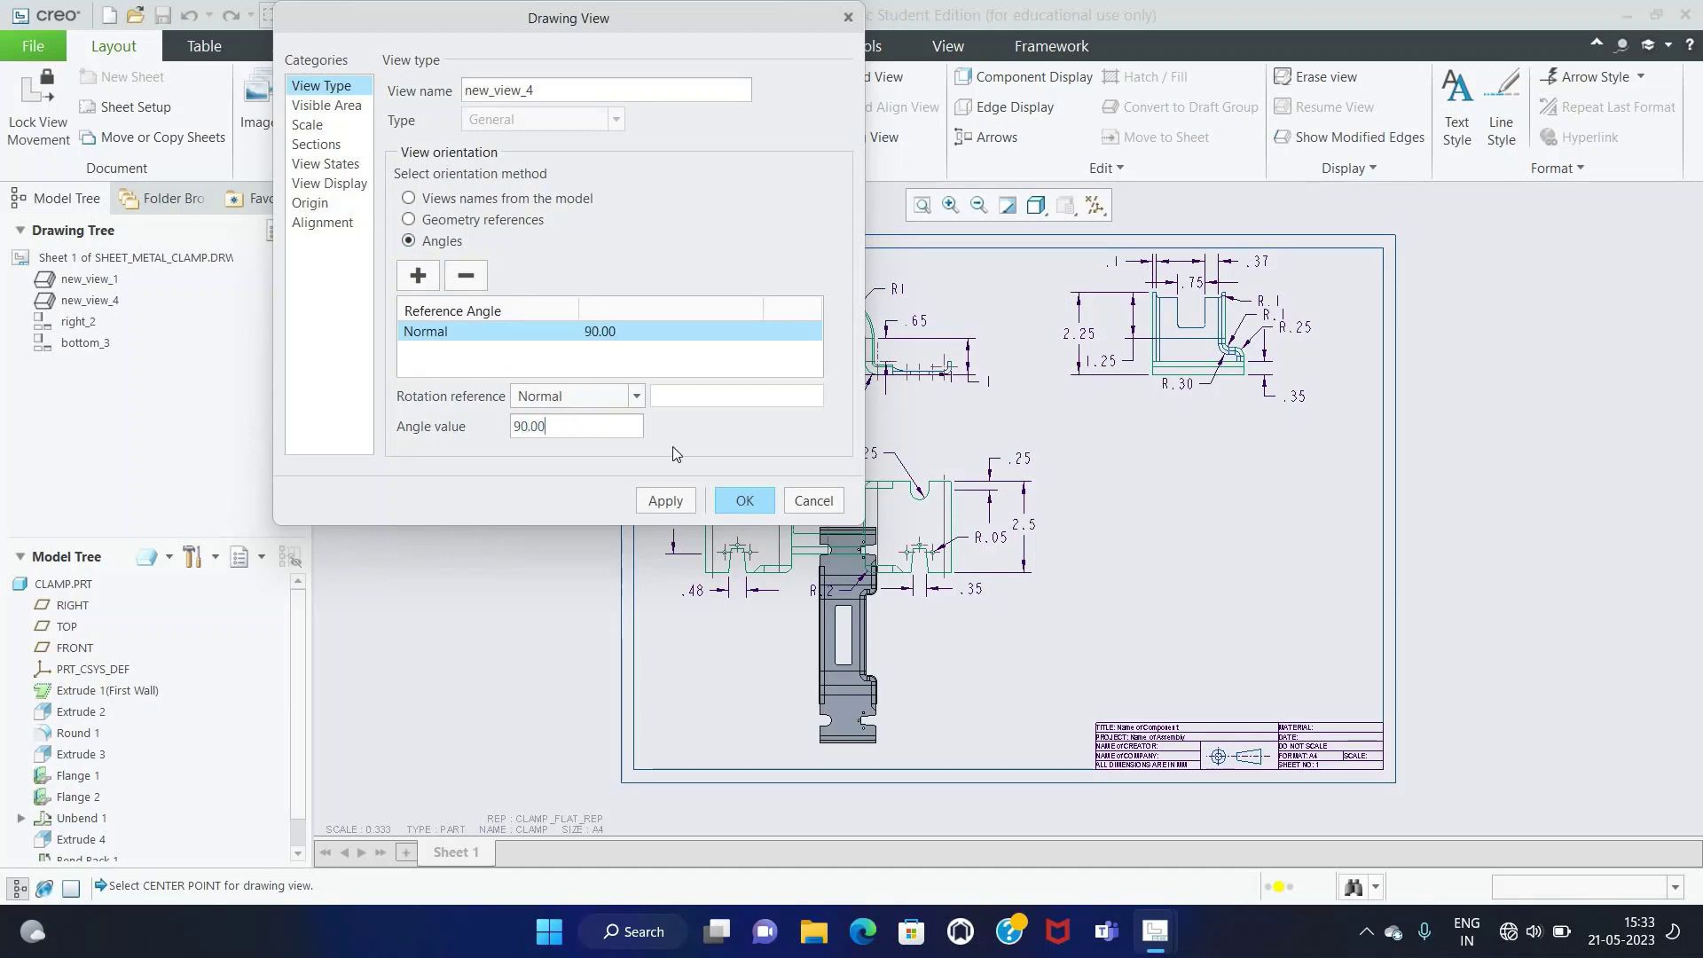
left_click(656, 502)
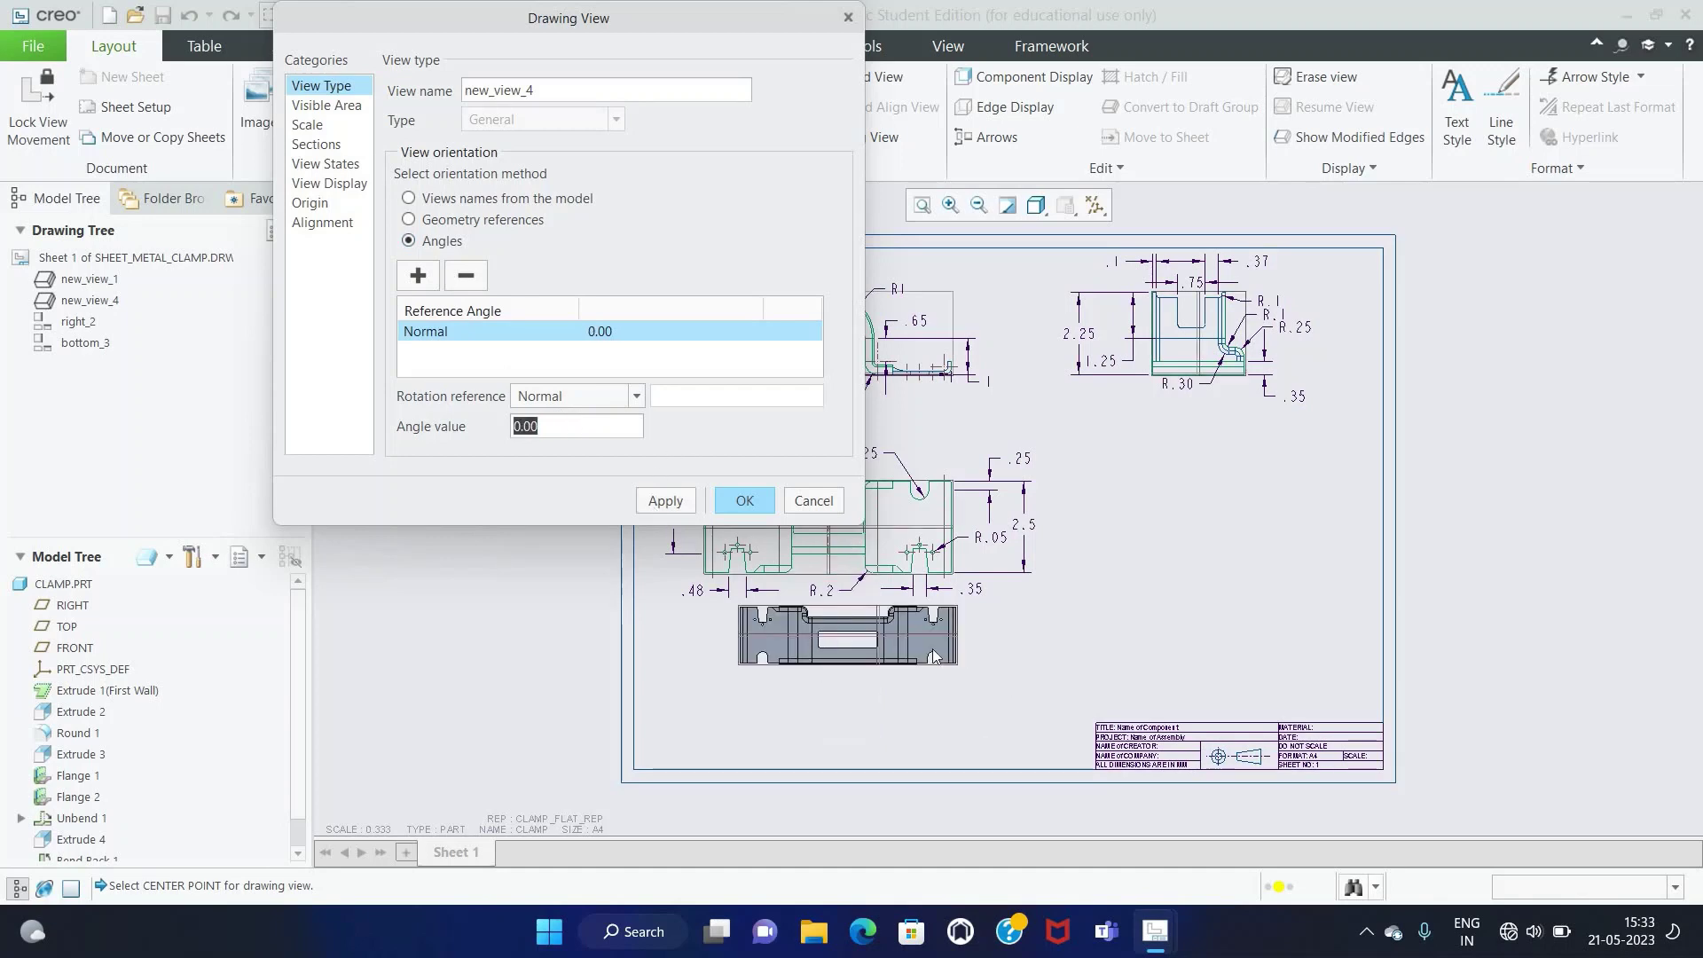
Step: Give the flat view a custom scale of 0.600 and confirm it
left_click(307, 124)
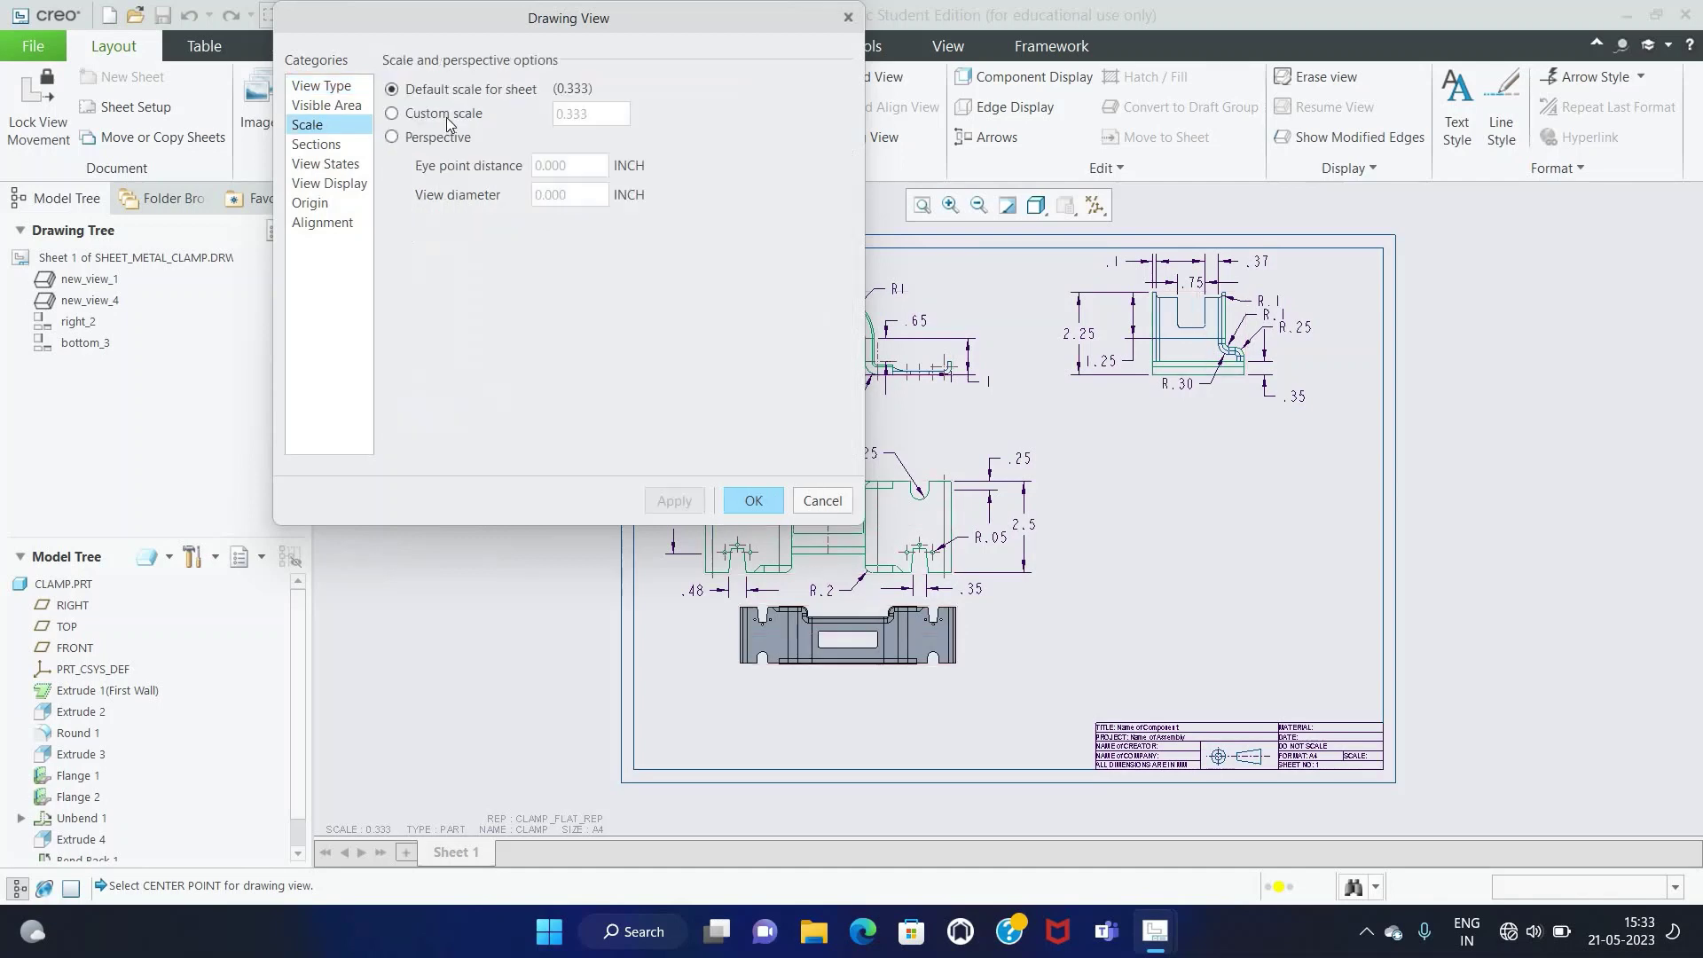
left_click(607, 118)
type("0.6")
key("Return")
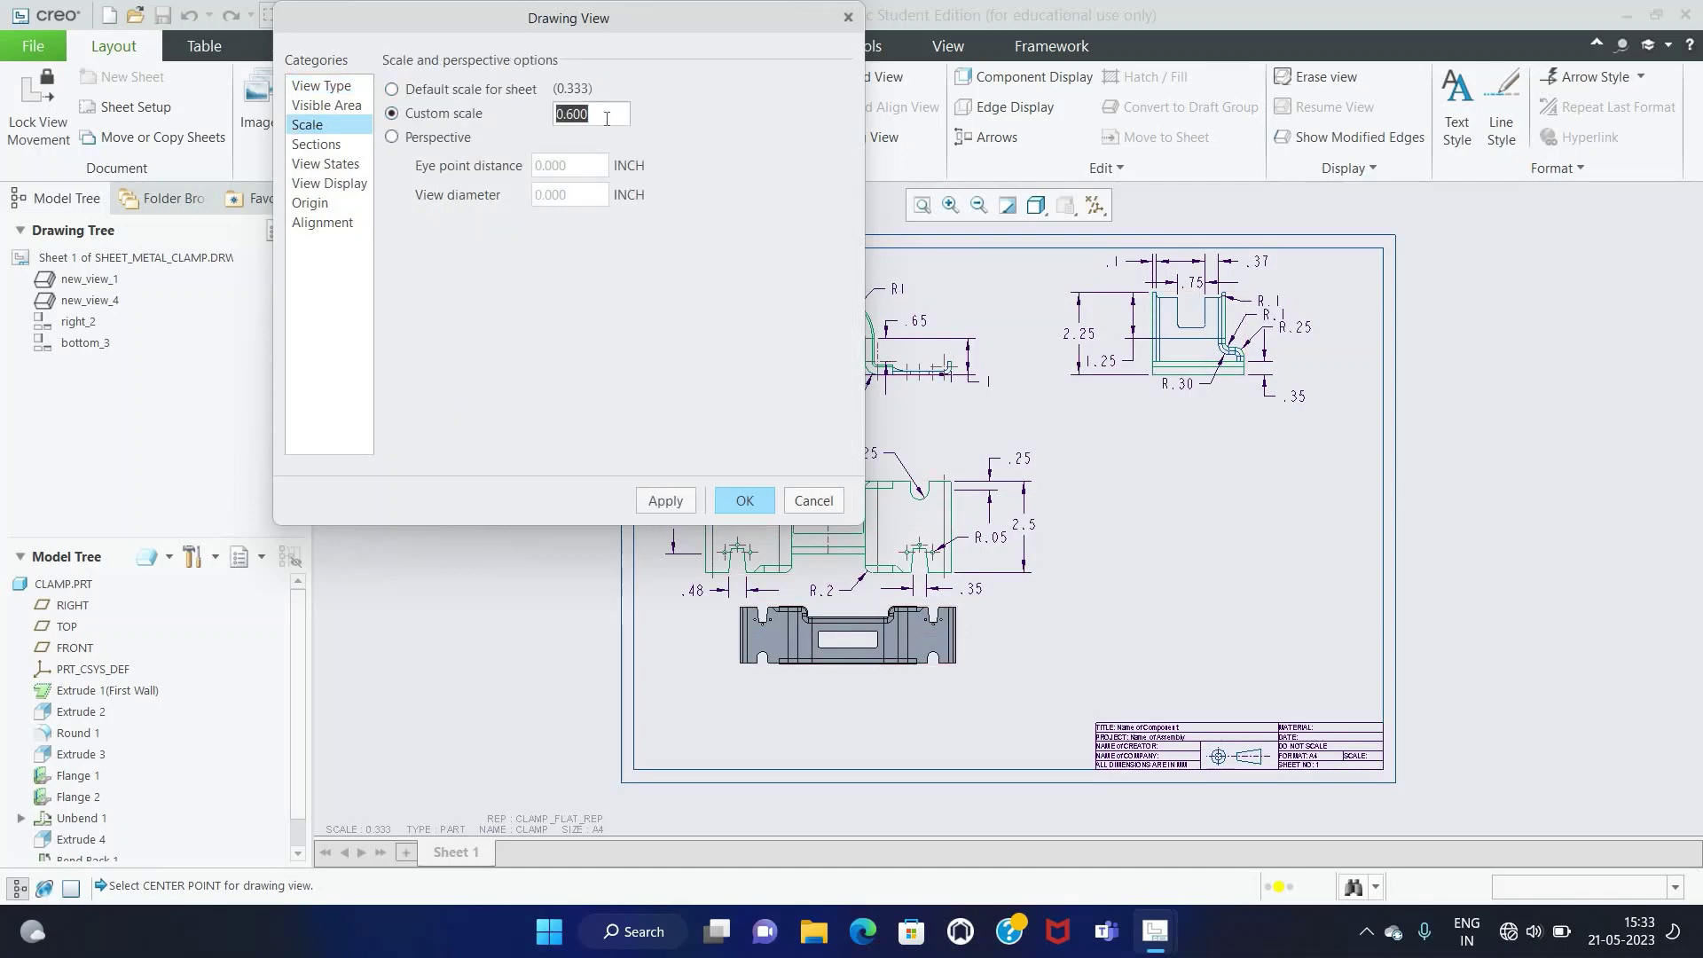
left_click(661, 499)
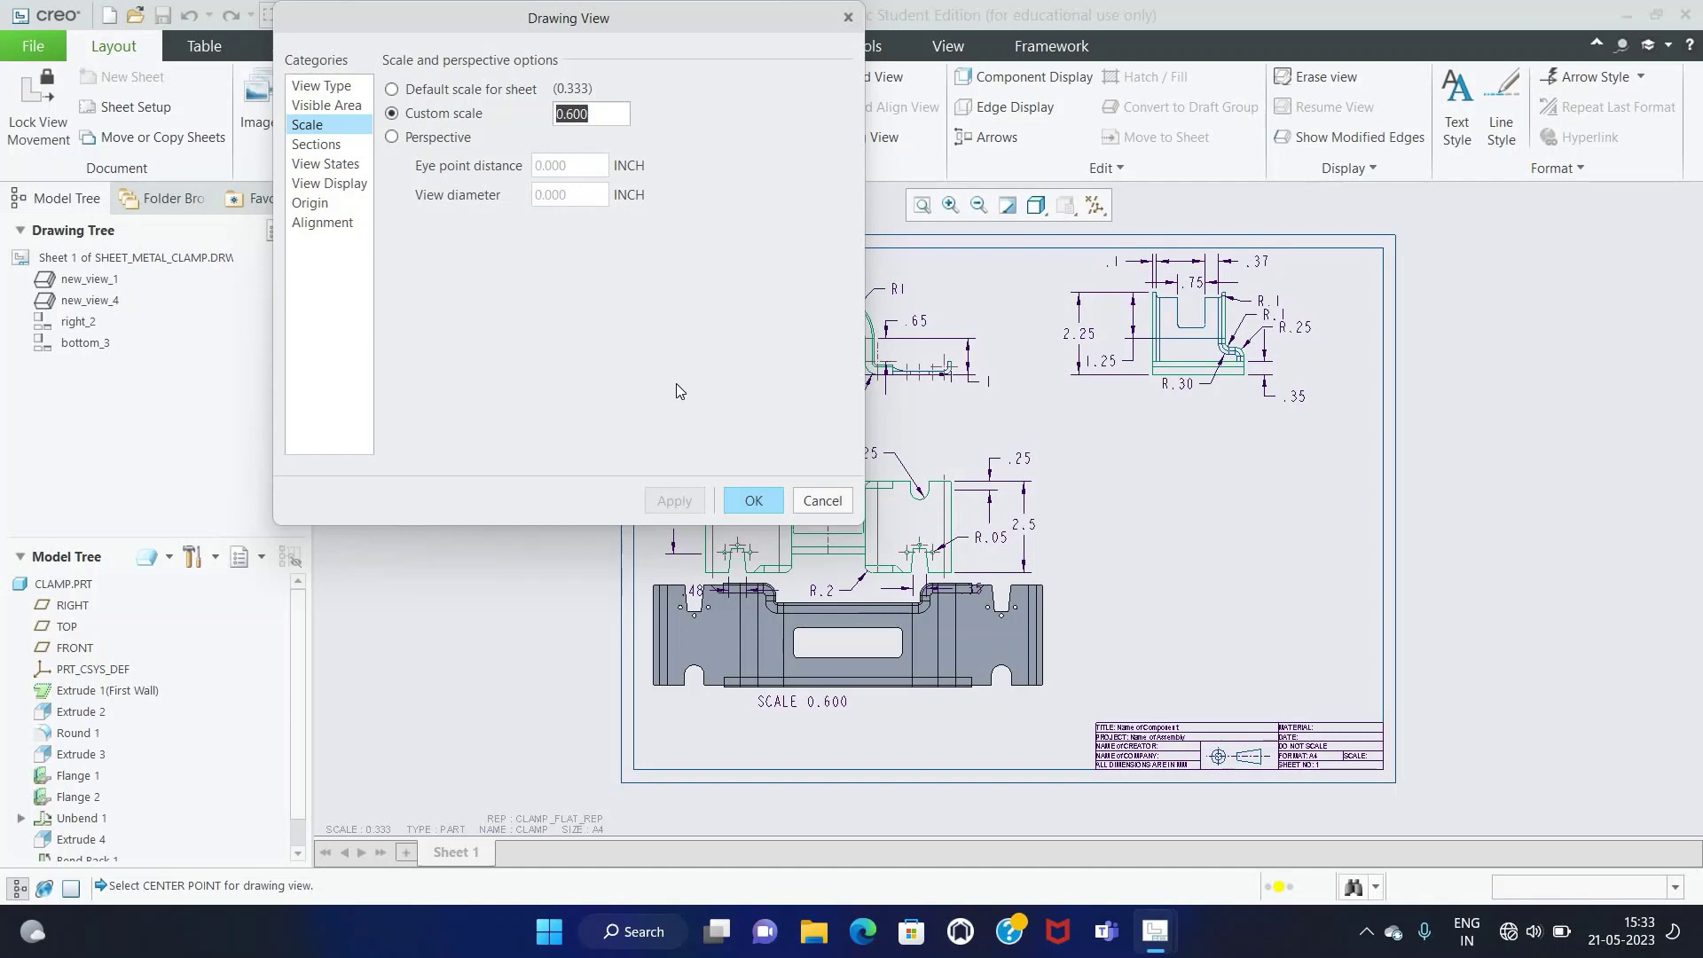
type("0.7")
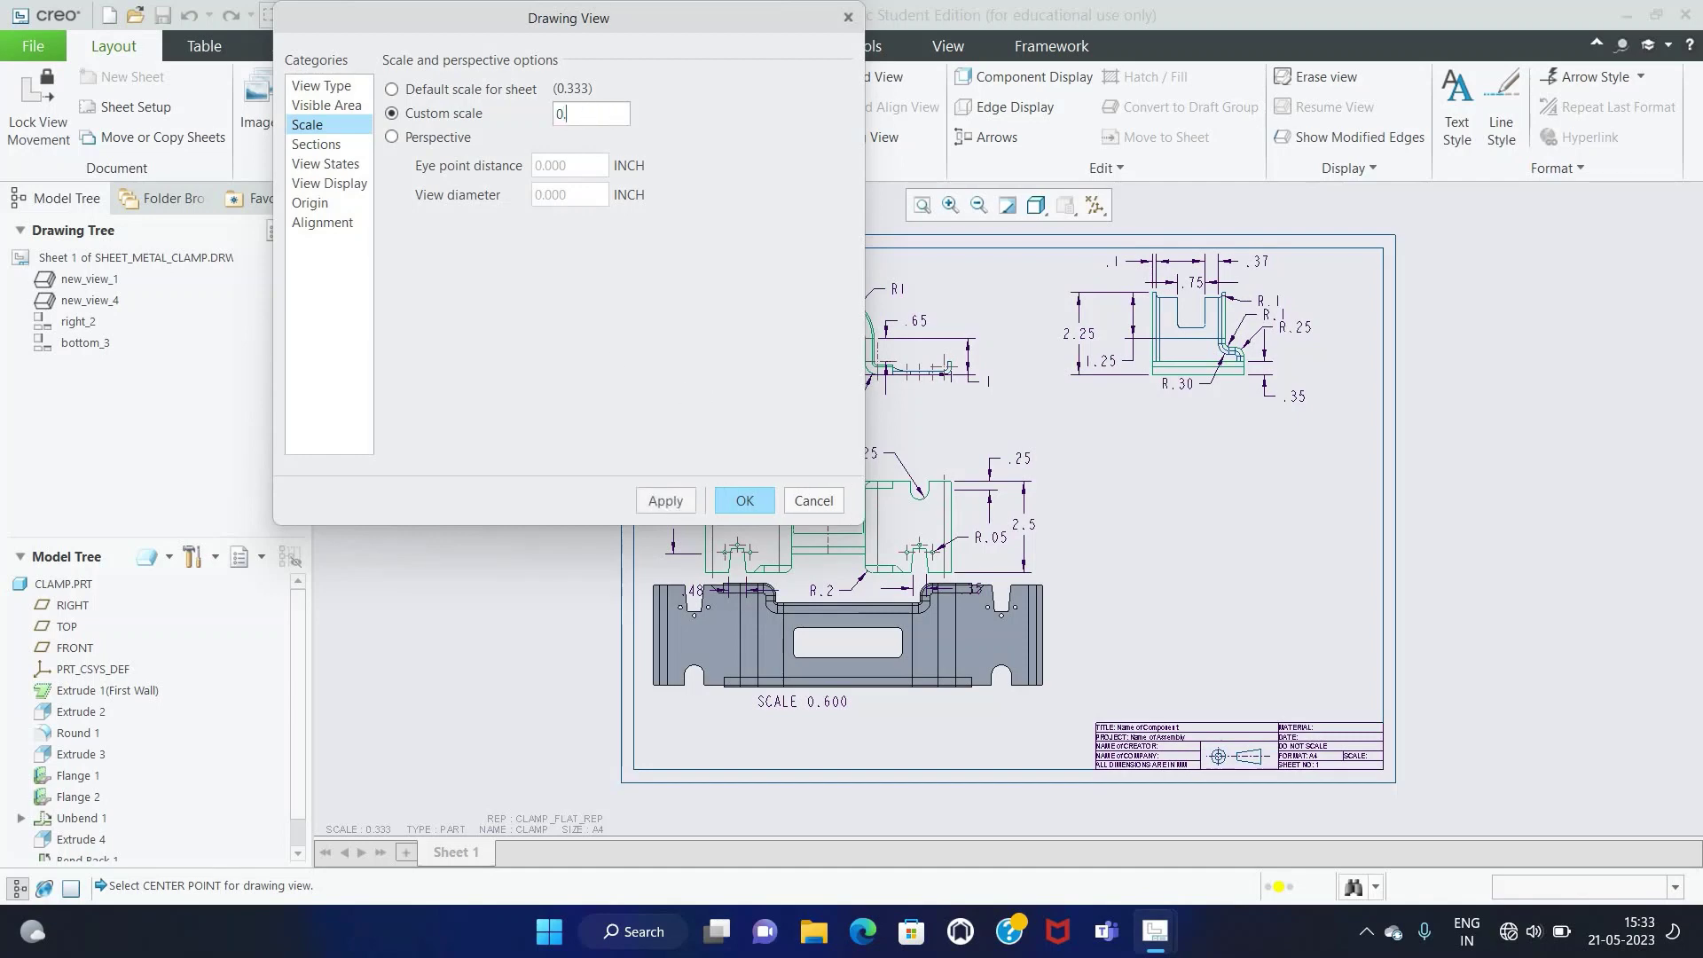
key("Return")
left_click(663, 502)
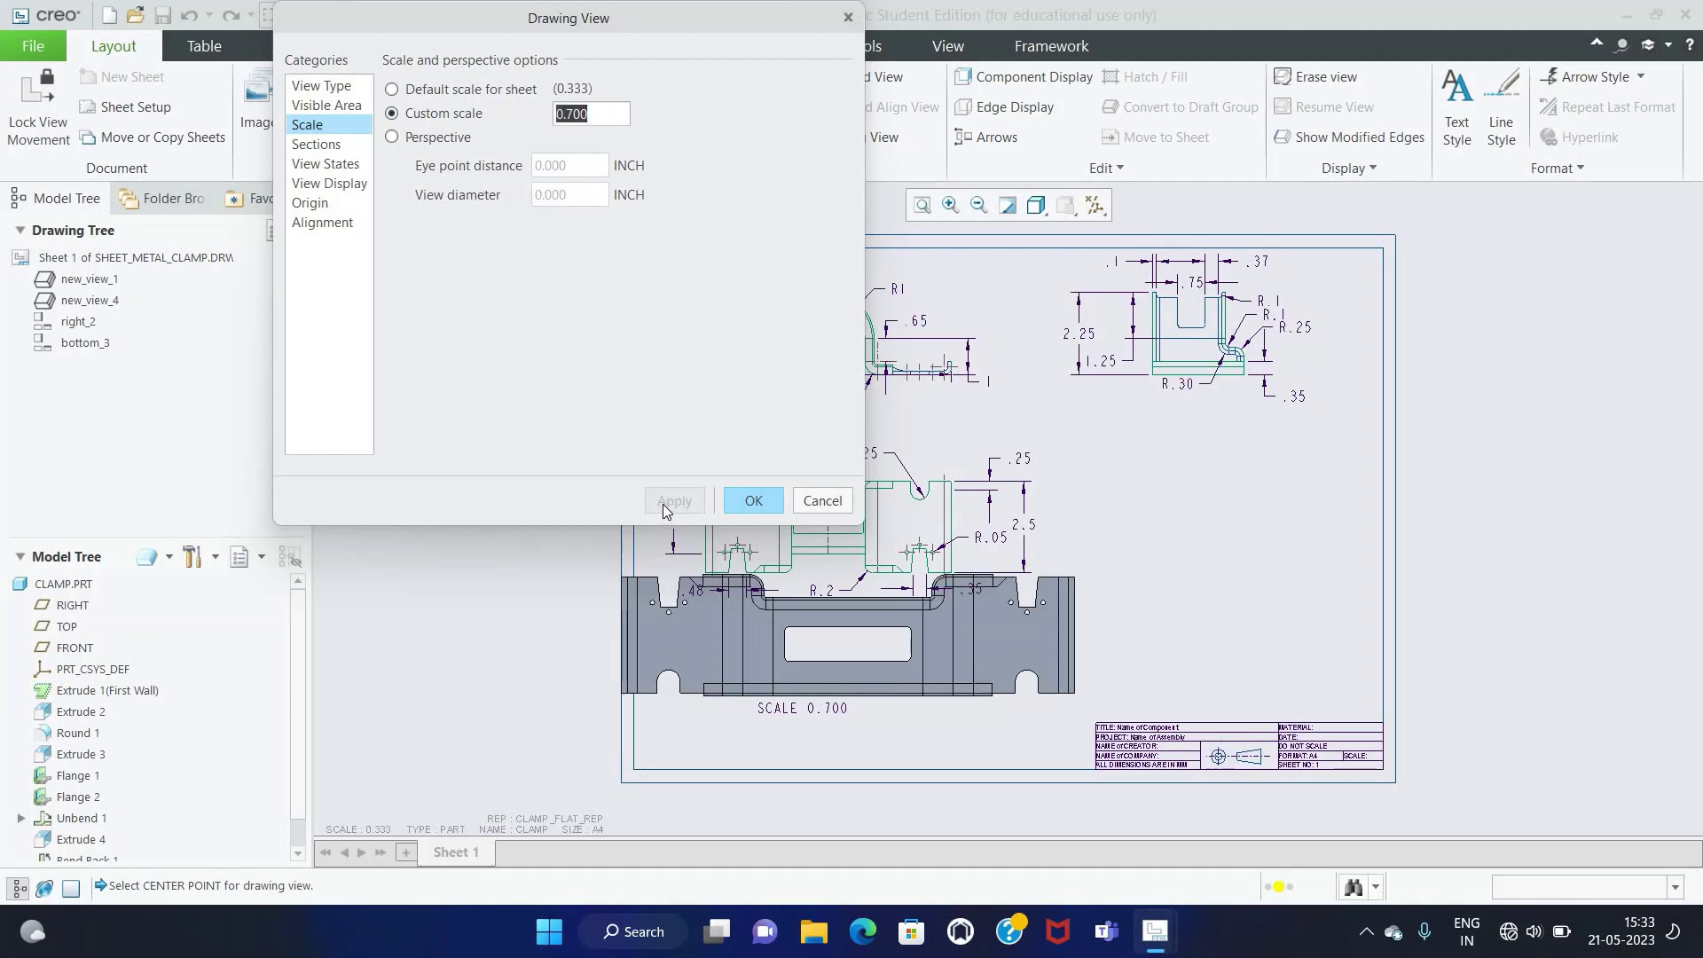
type("0.6")
key("Return")
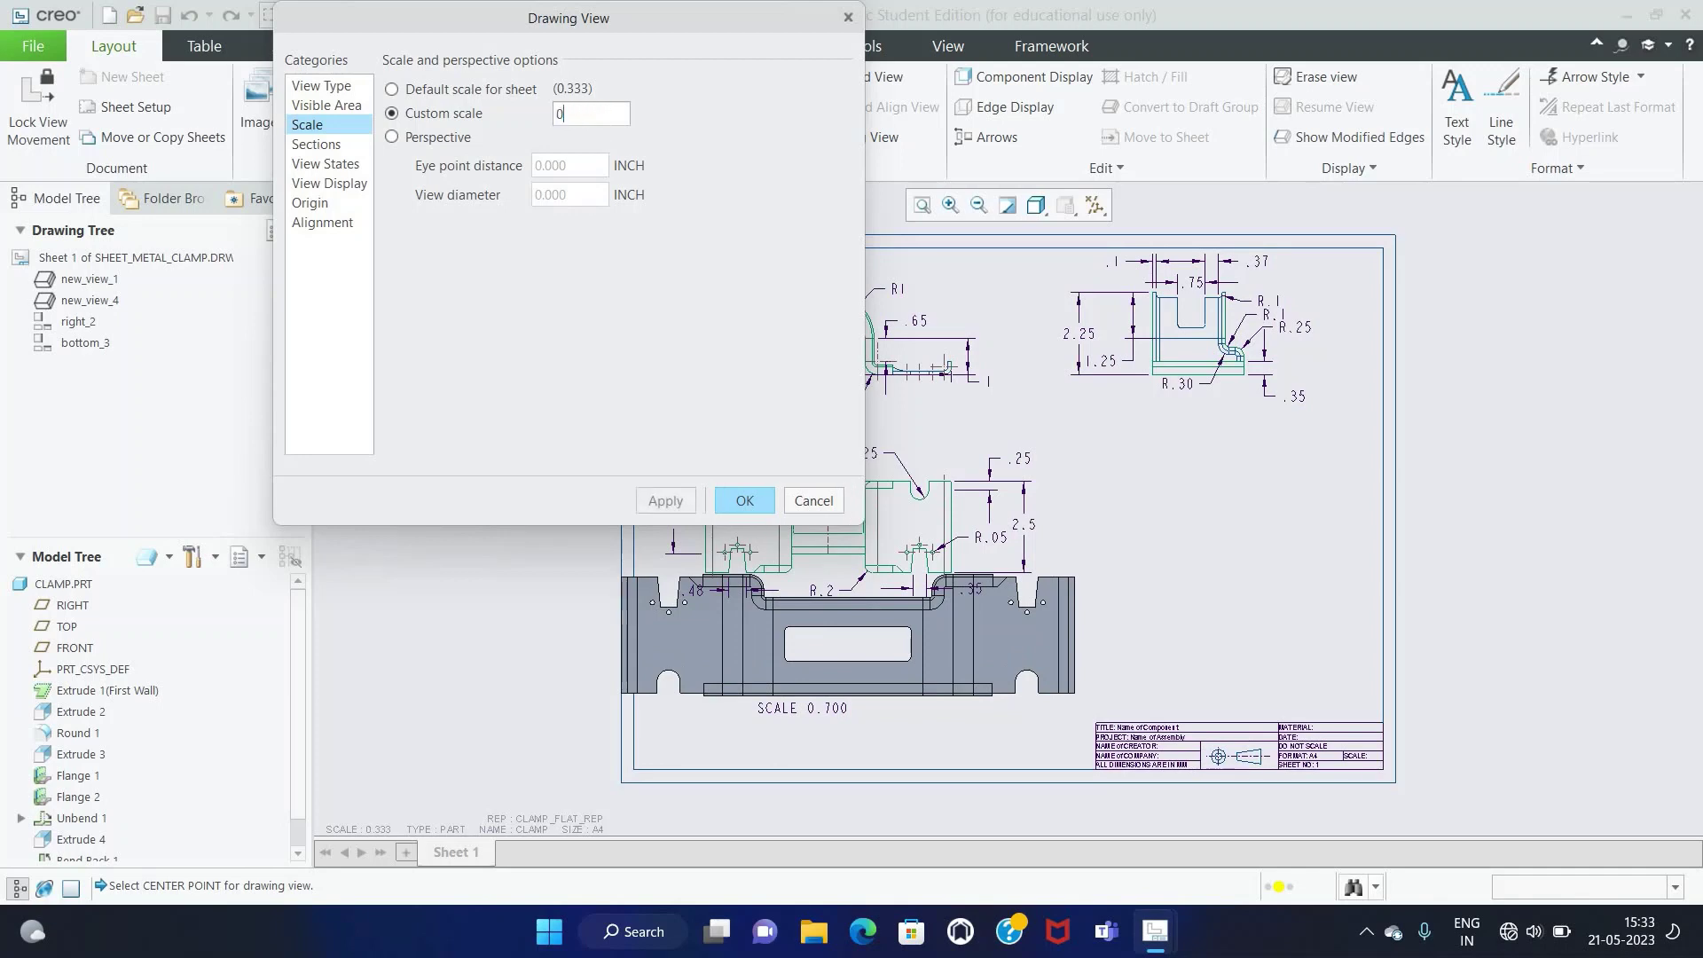
left_click(670, 500)
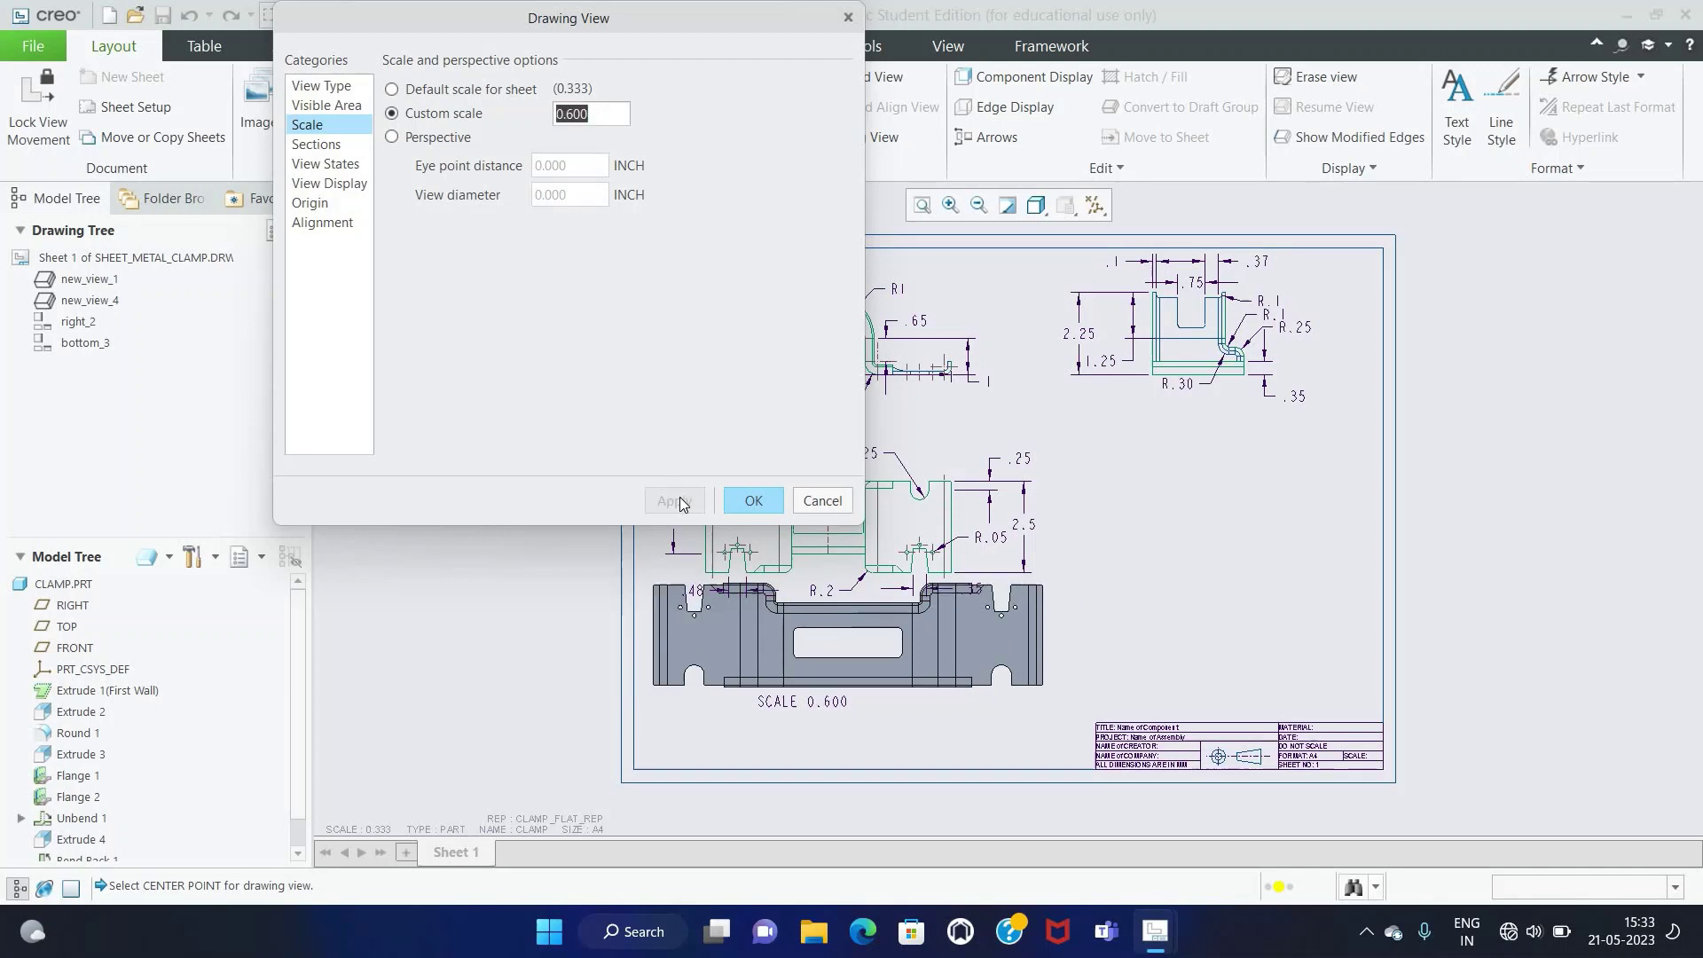
left_click(743, 500)
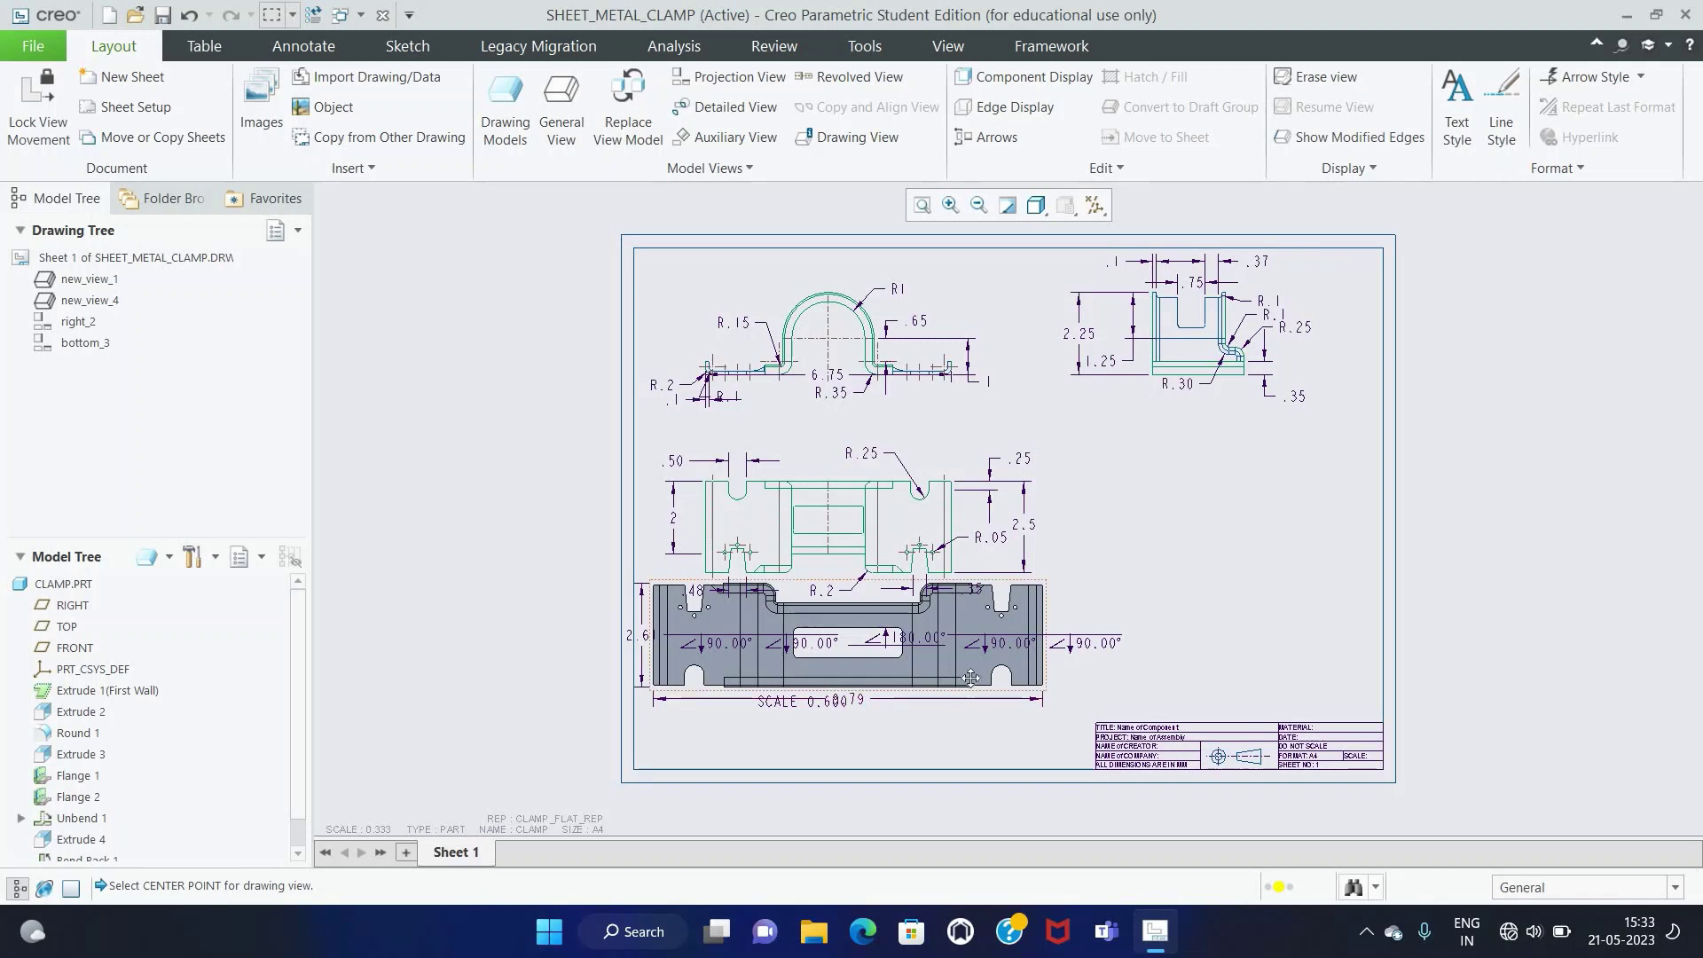
Step: Shift the flat view down-right and move one 90.00° bend note above the part
left_click_drag(1014, 712, 1021, 761)
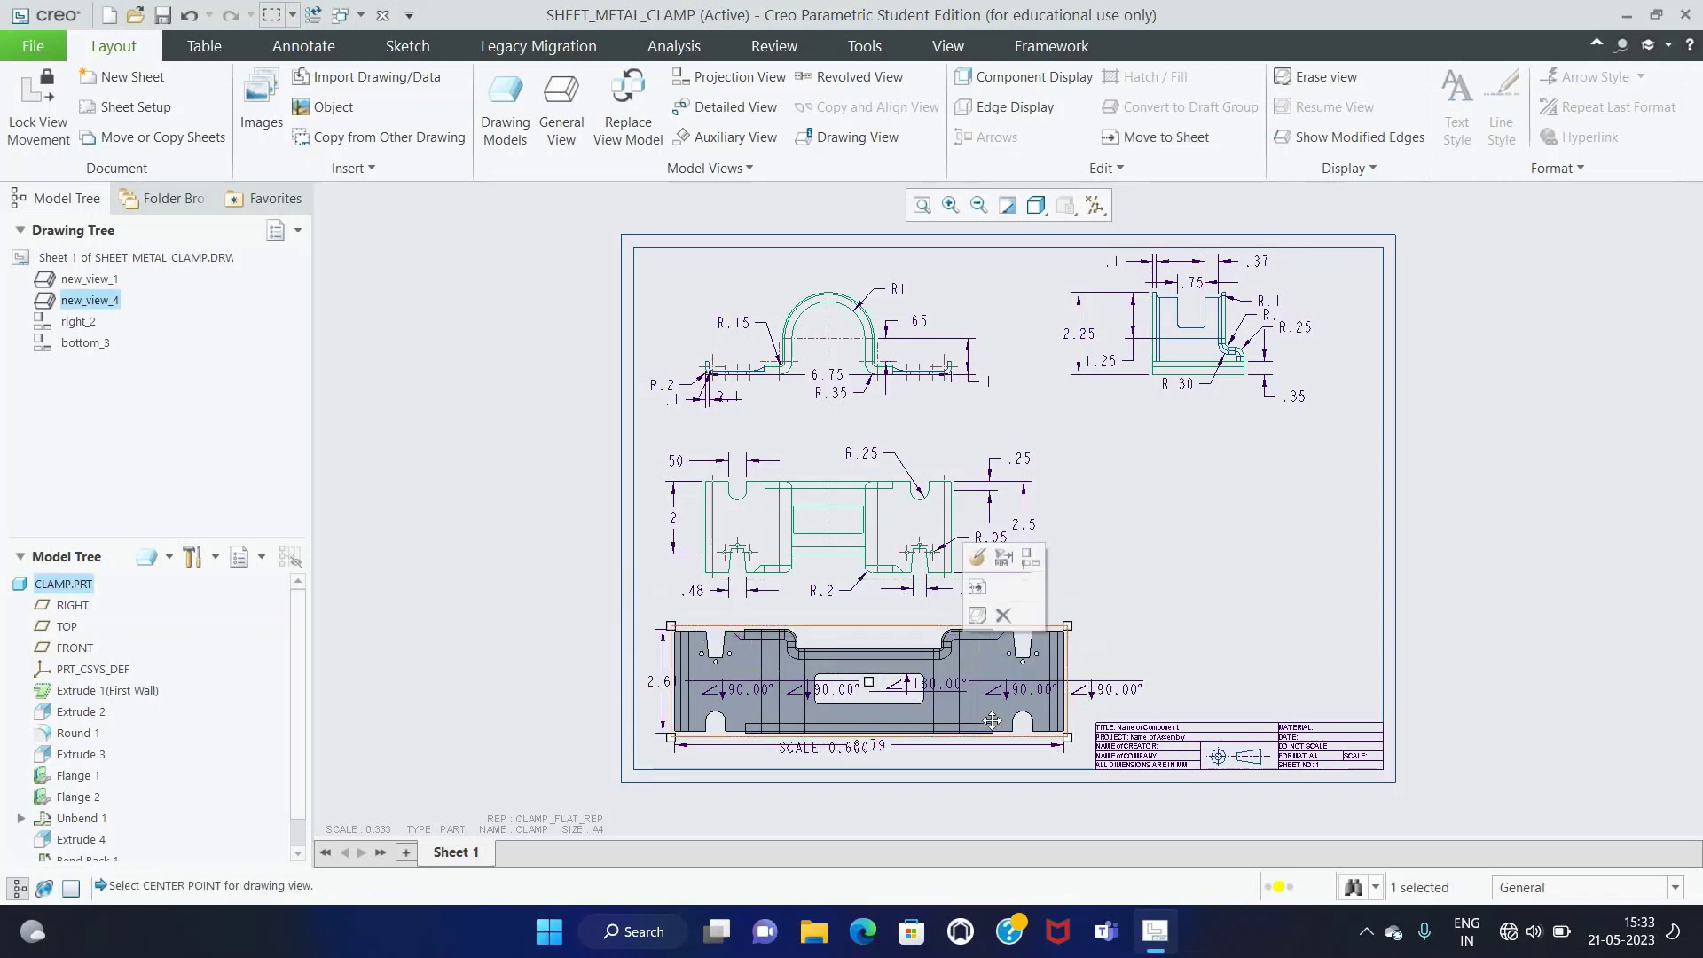
scroll(1020, 761, "up", 2)
left_click(465, 650)
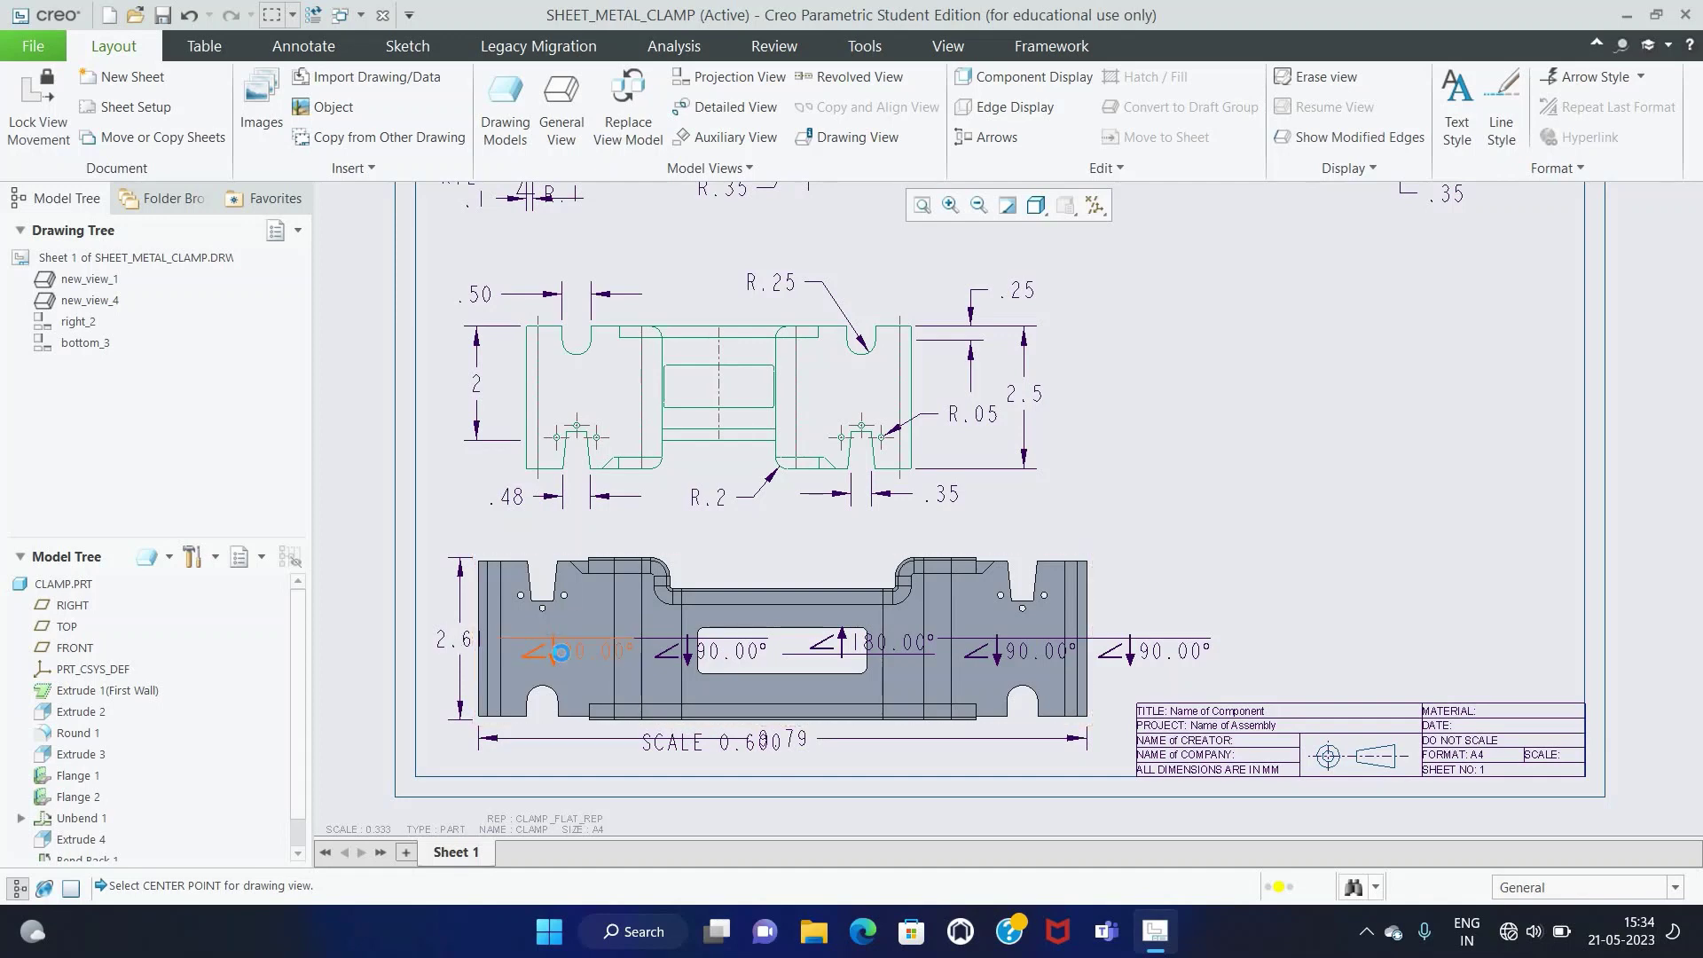
left_click(603, 652)
mouse_move(603, 640)
left_mouse_down()
mouse_move(706, 520)
mouse_move(690, 520)
left_mouse_up()
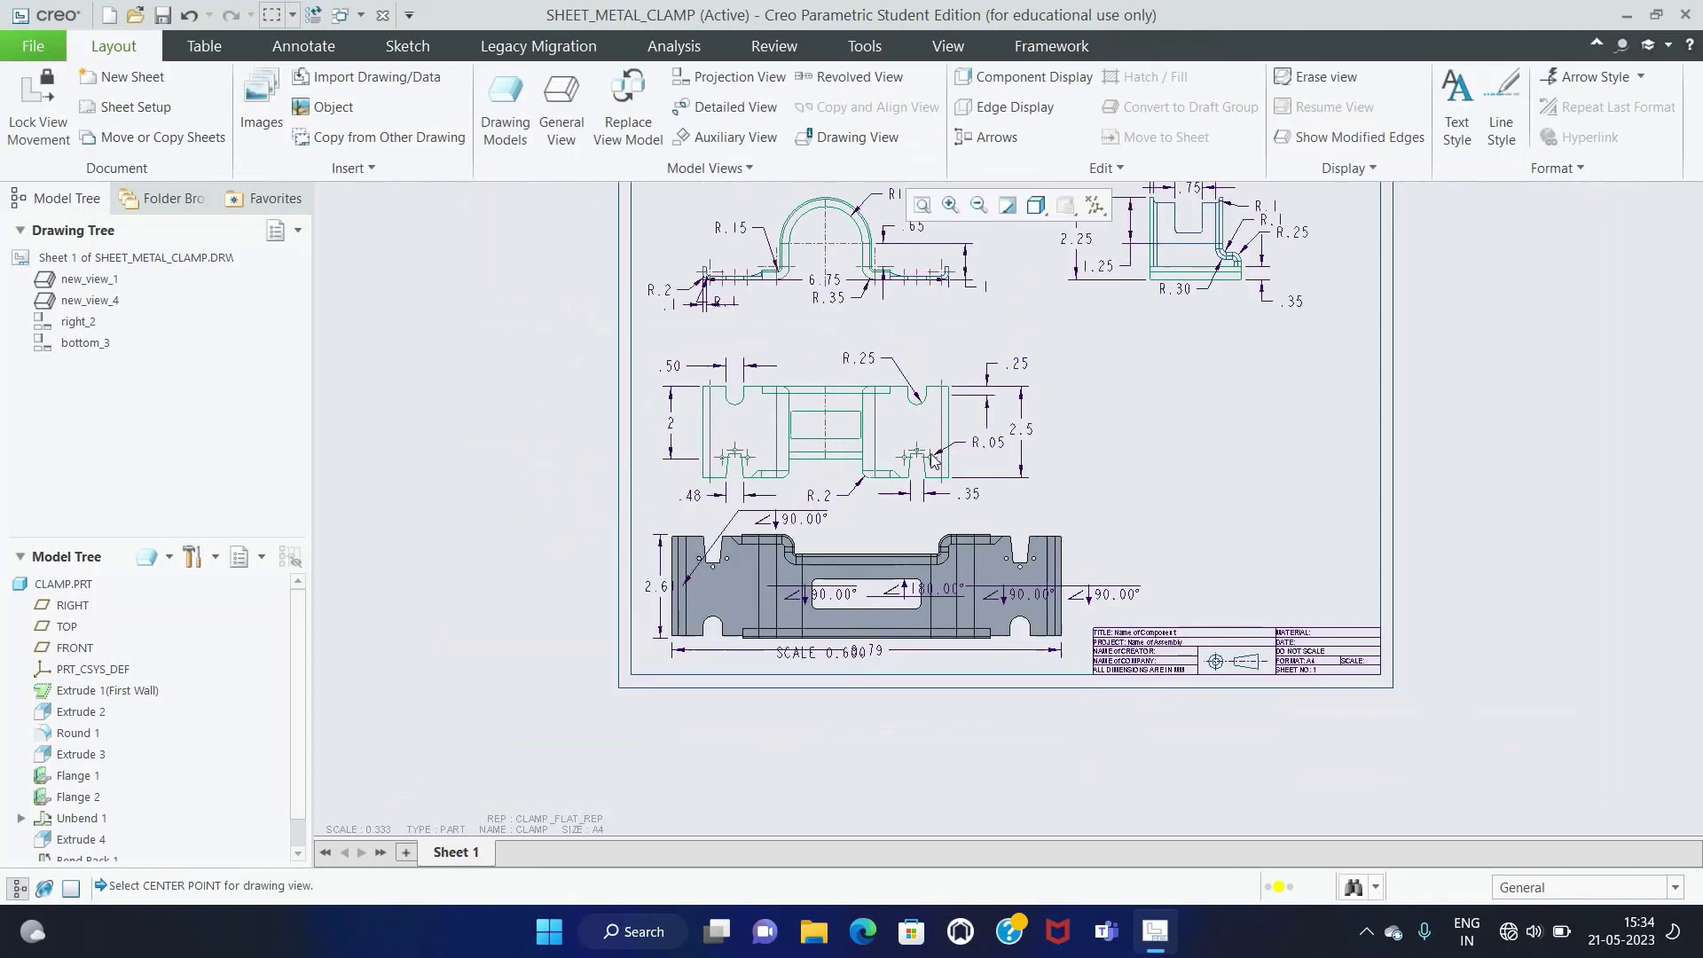
scroll(913, 439, "down", 3)
scroll(914, 439, "down", 2)
Step: Fine-tune the top view's position and move the middle view up closer to it
left_click(918, 300)
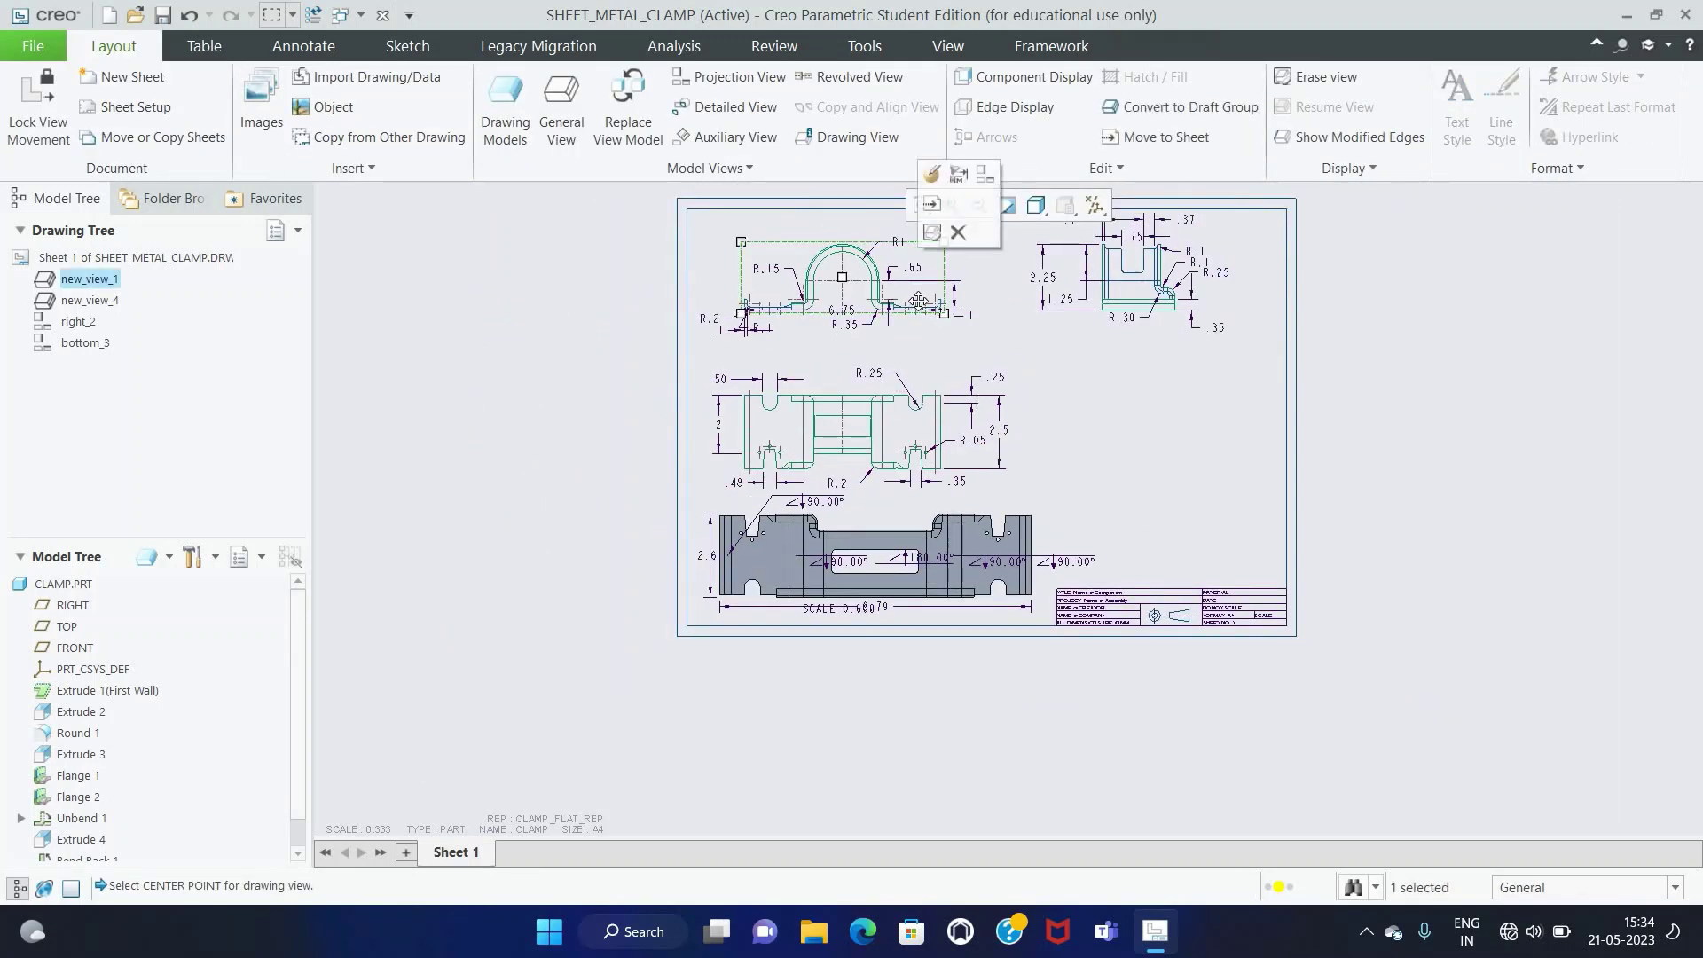
left_click_drag(918, 298, 918, 297)
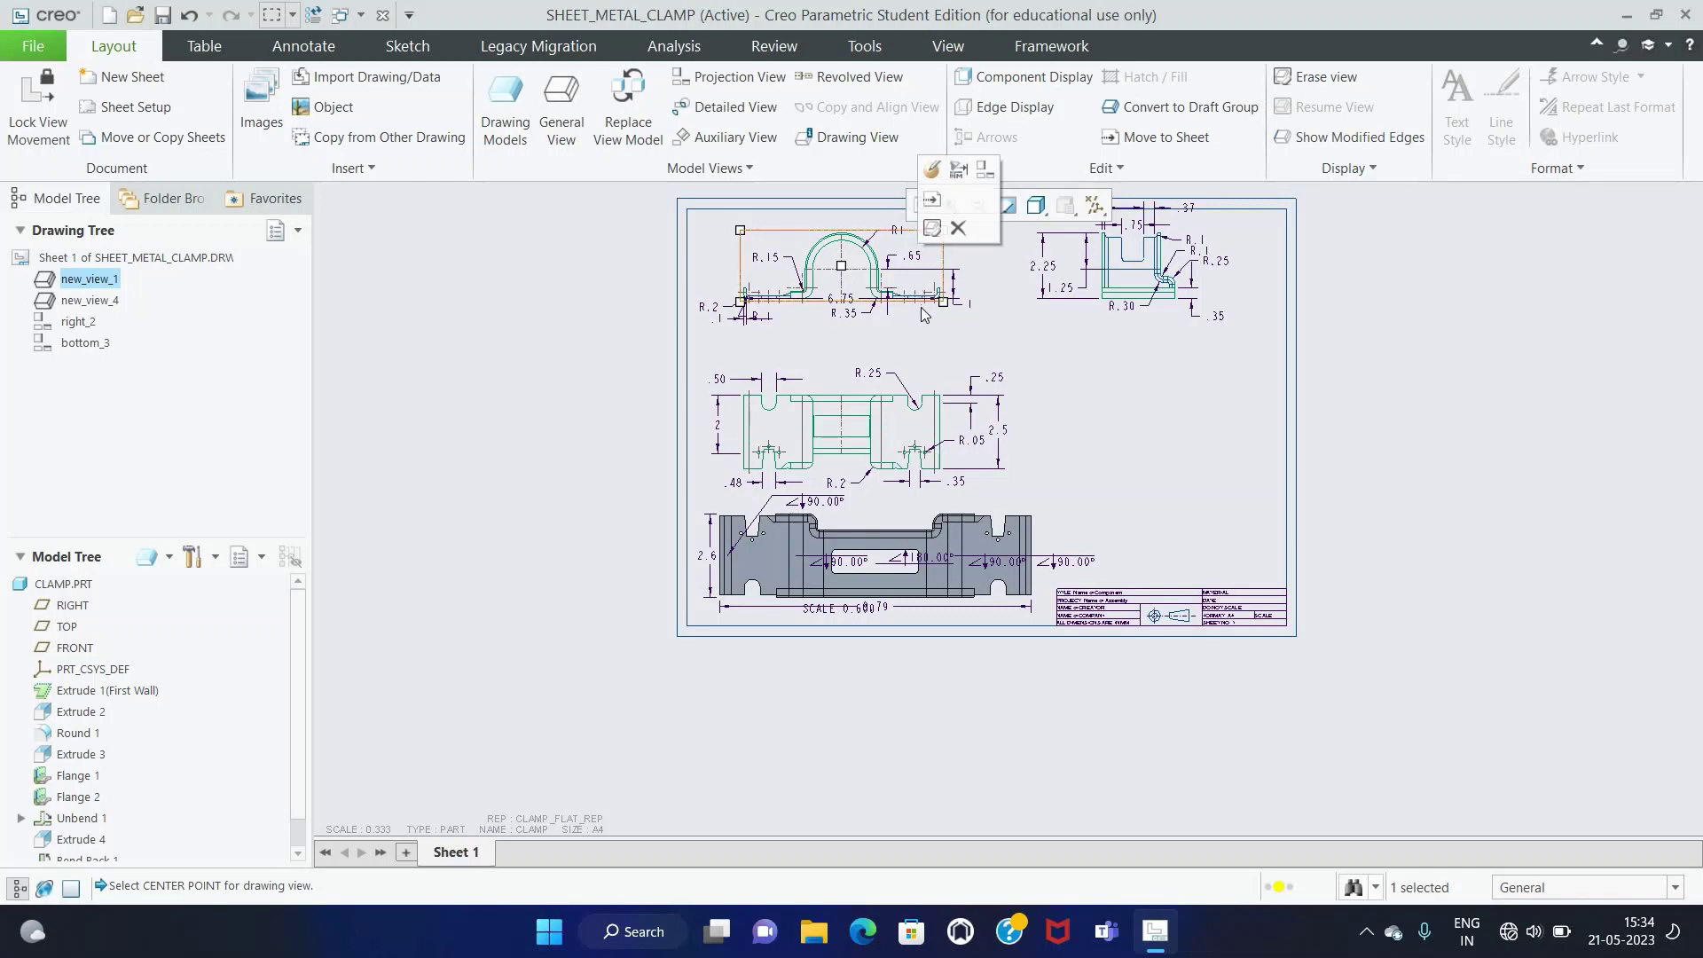
left_click(916, 288)
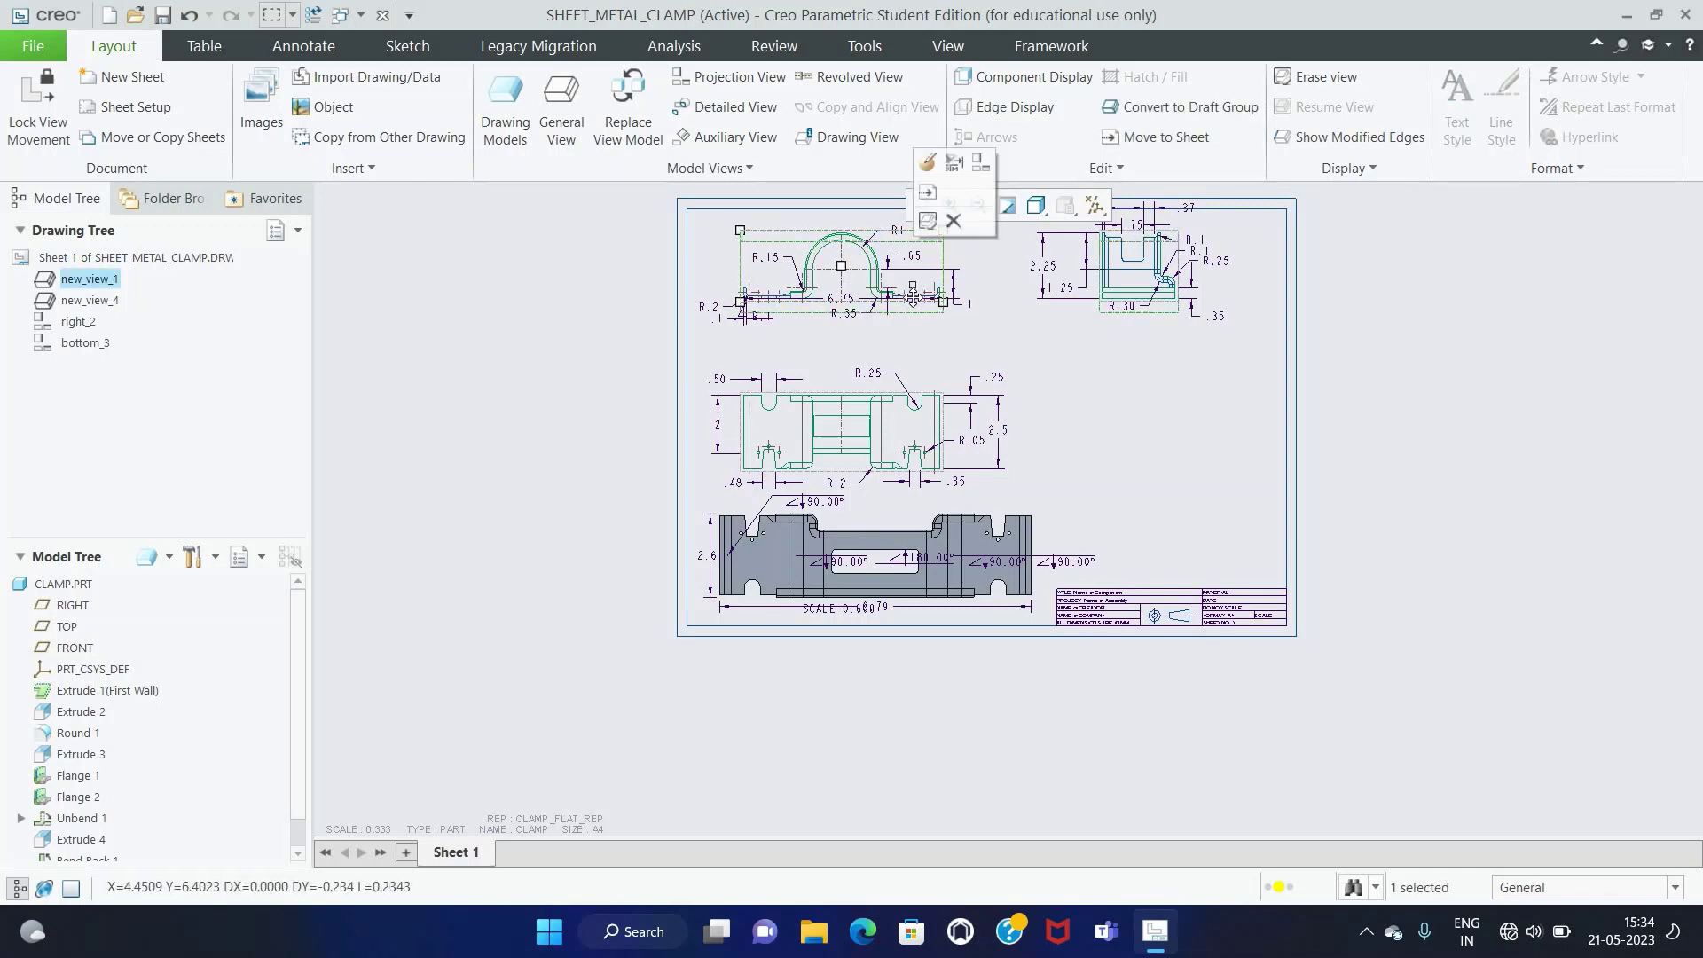
left_click_drag(913, 294, 914, 301)
left_click(1078, 414)
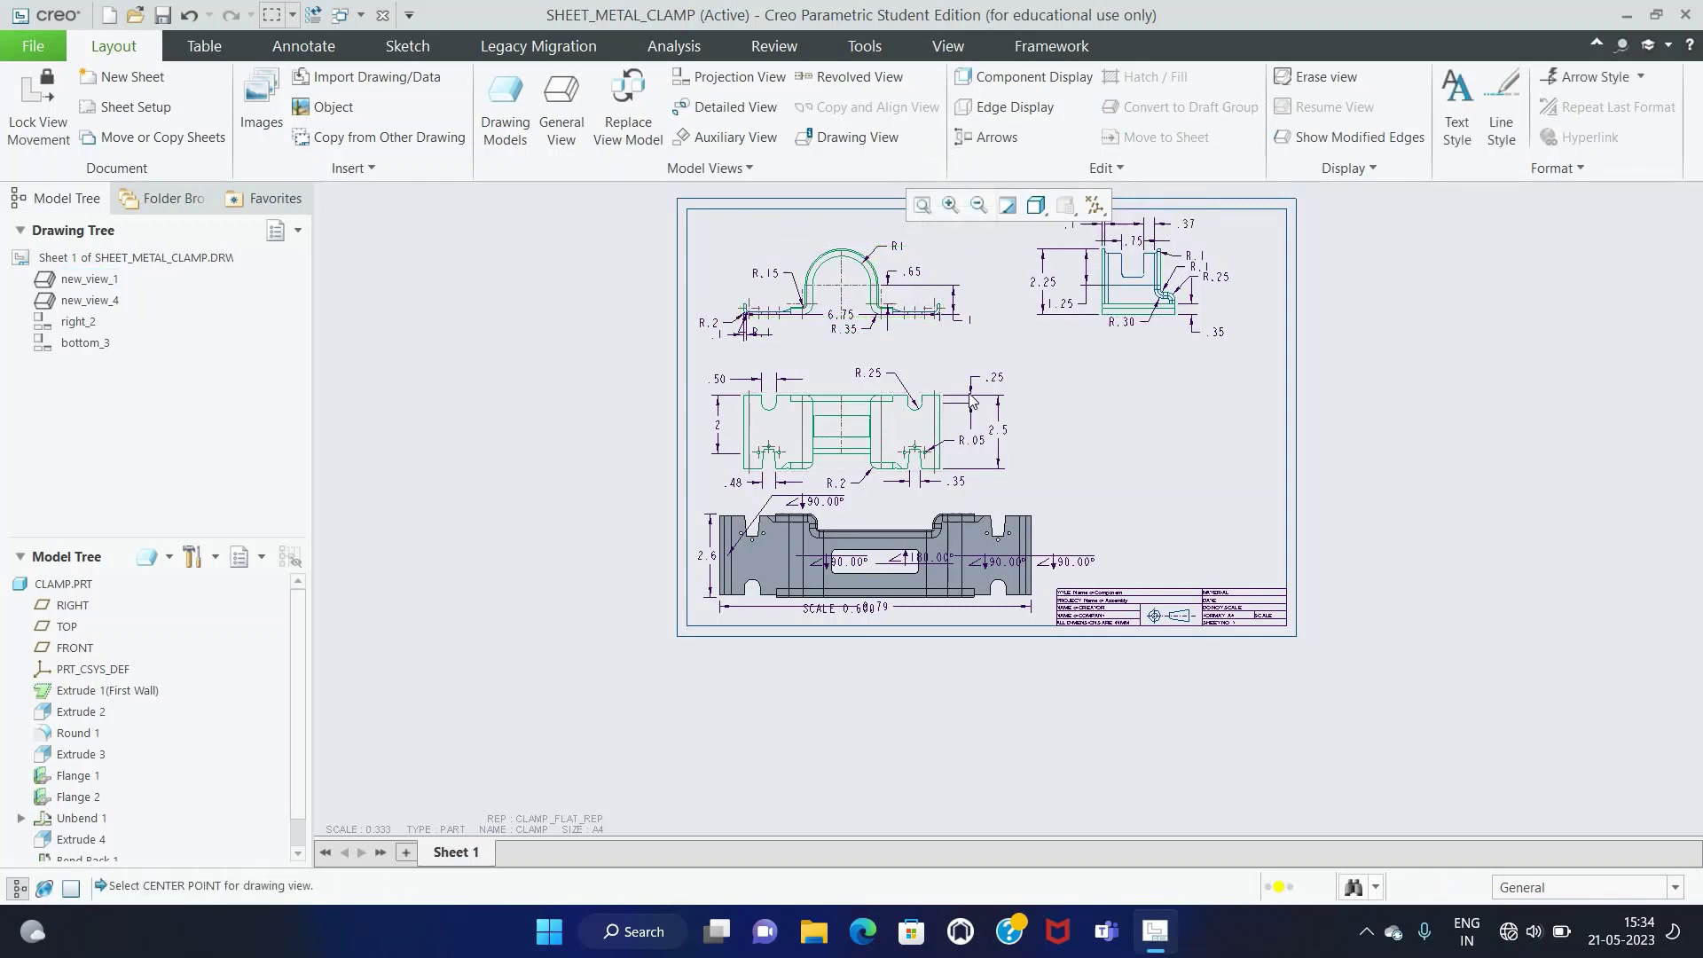
left_click(909, 401)
left_click_drag(909, 401, 909, 381)
left_click(1094, 448)
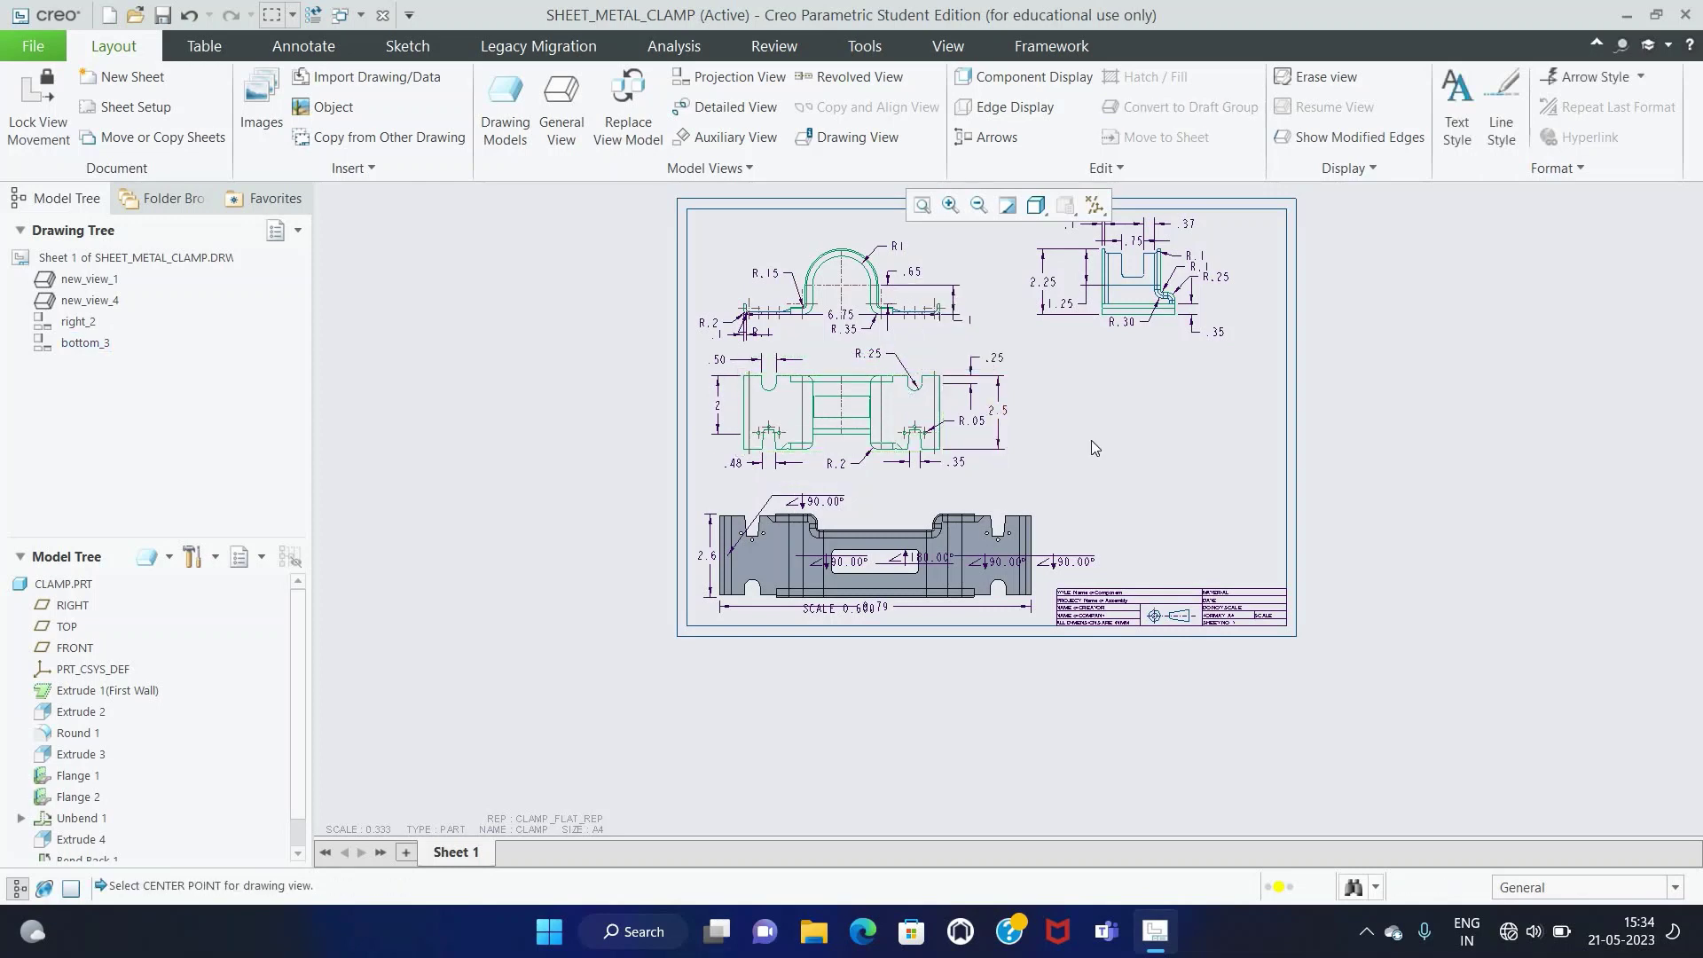
scroll(1057, 543, "down", 3)
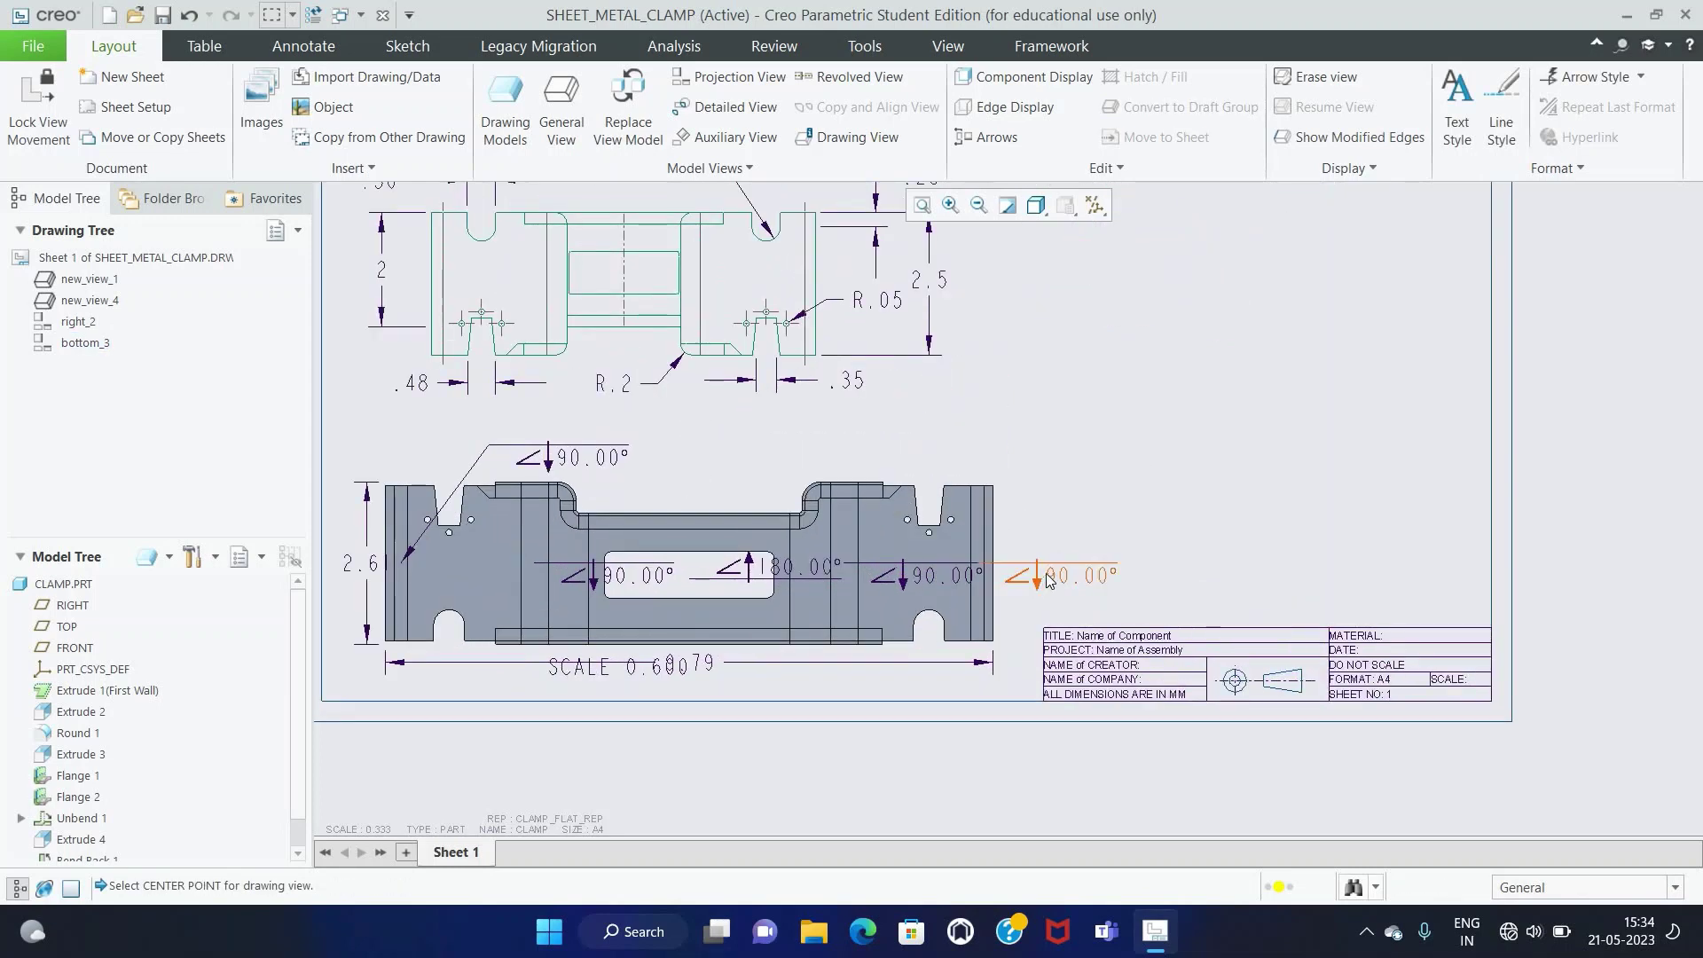
Step: Reposition two 90.00° bend notes, placing one above the flat part
left_click(1048, 566)
left_click_drag(1048, 566, 1081, 533)
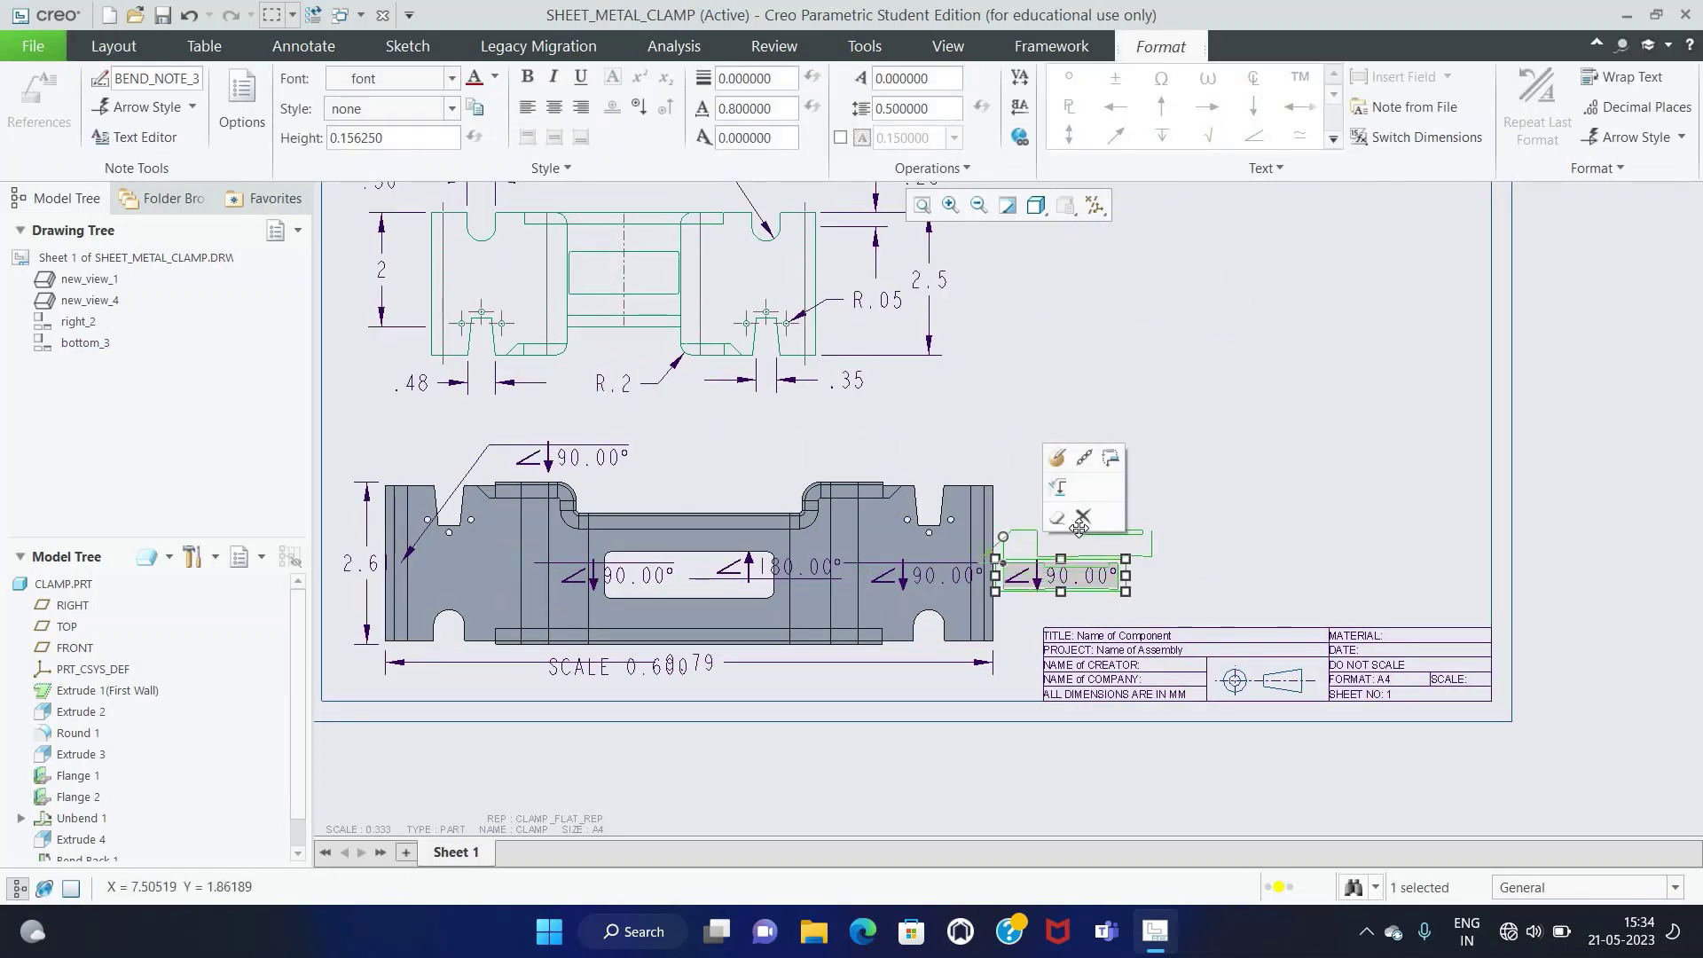
left_click(1100, 578)
left_click(939, 577)
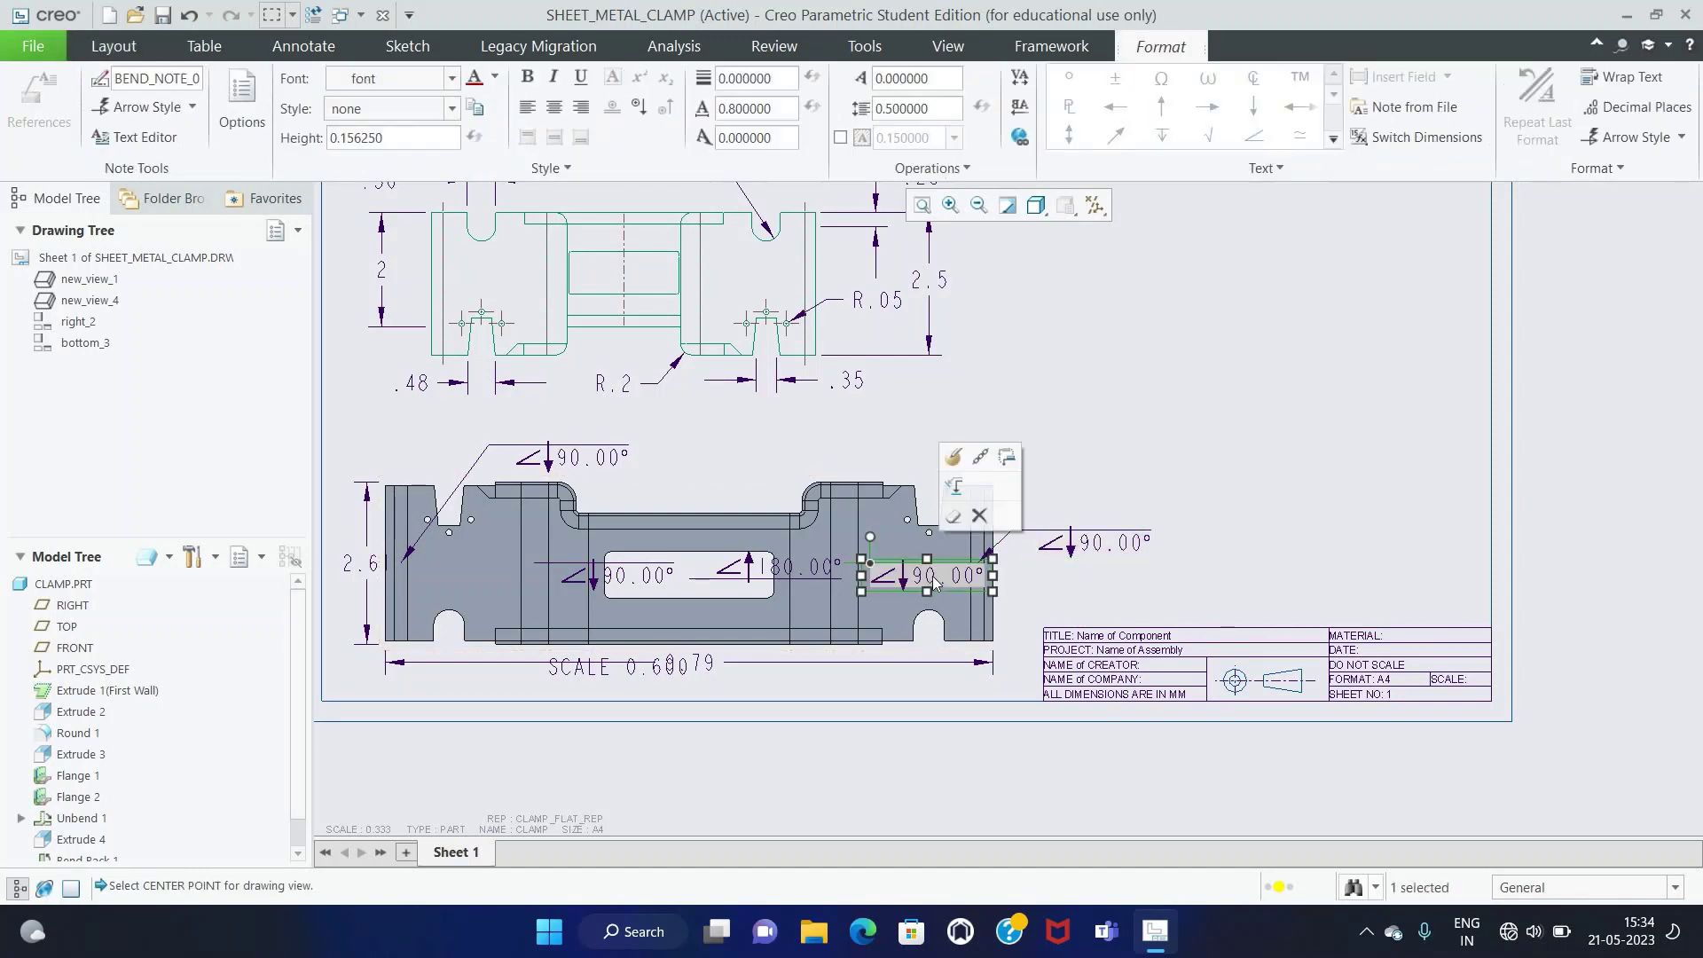
left_click(922, 447)
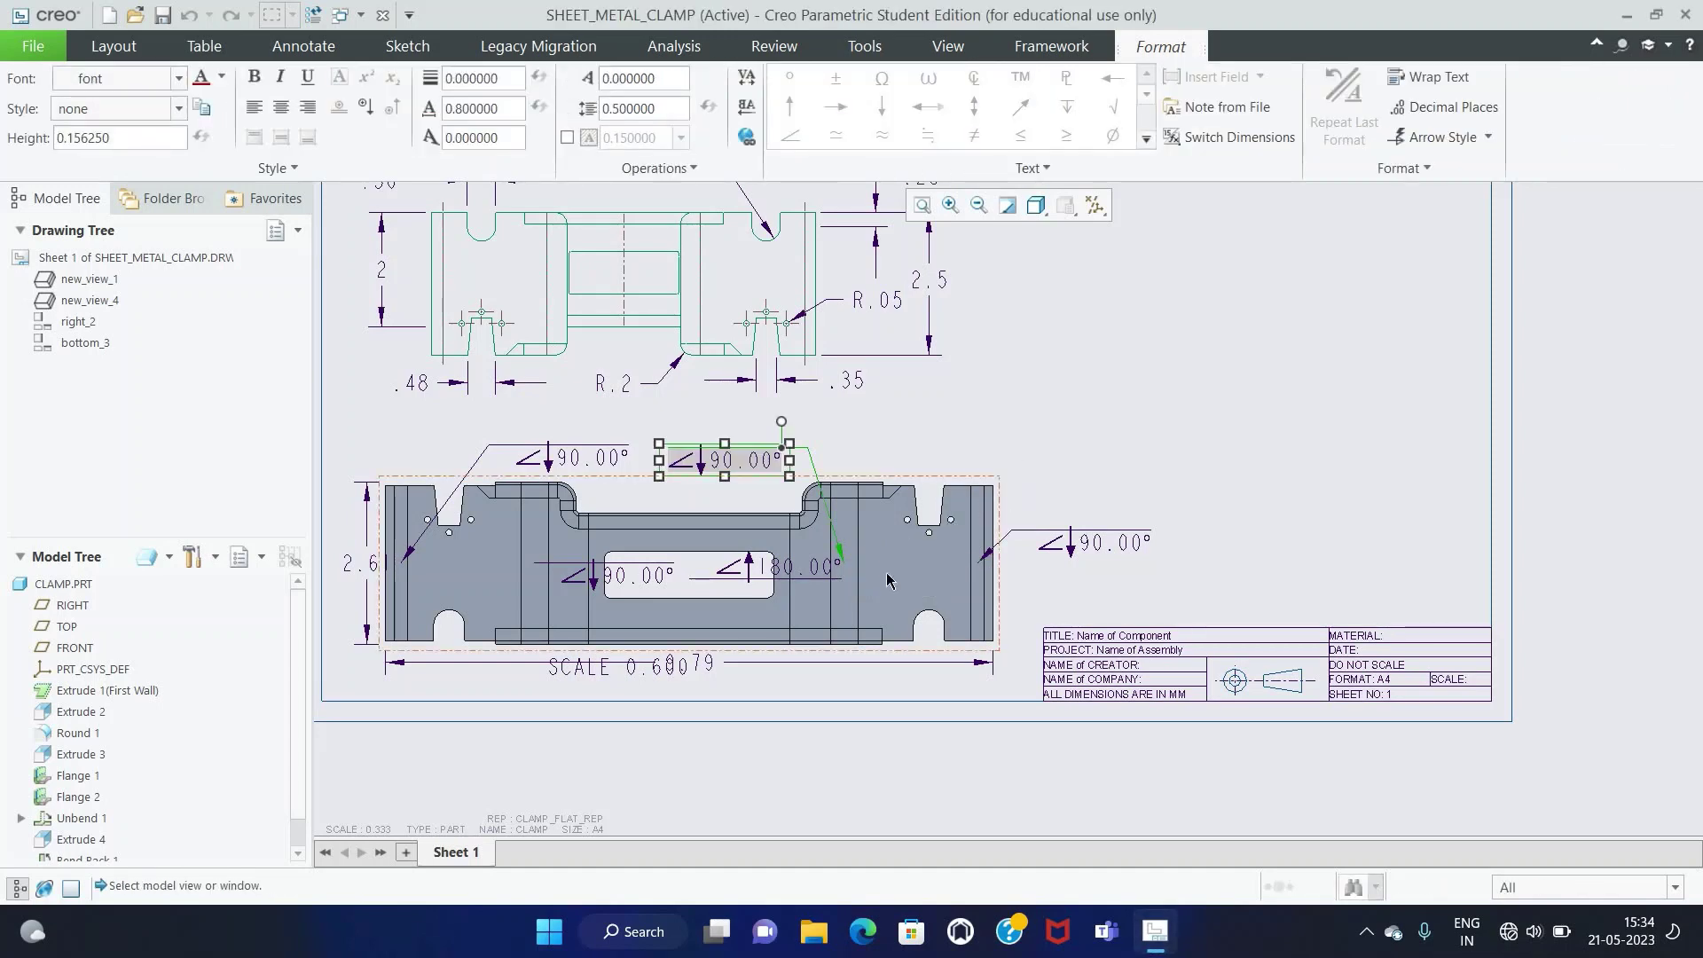
left_click(1050, 391)
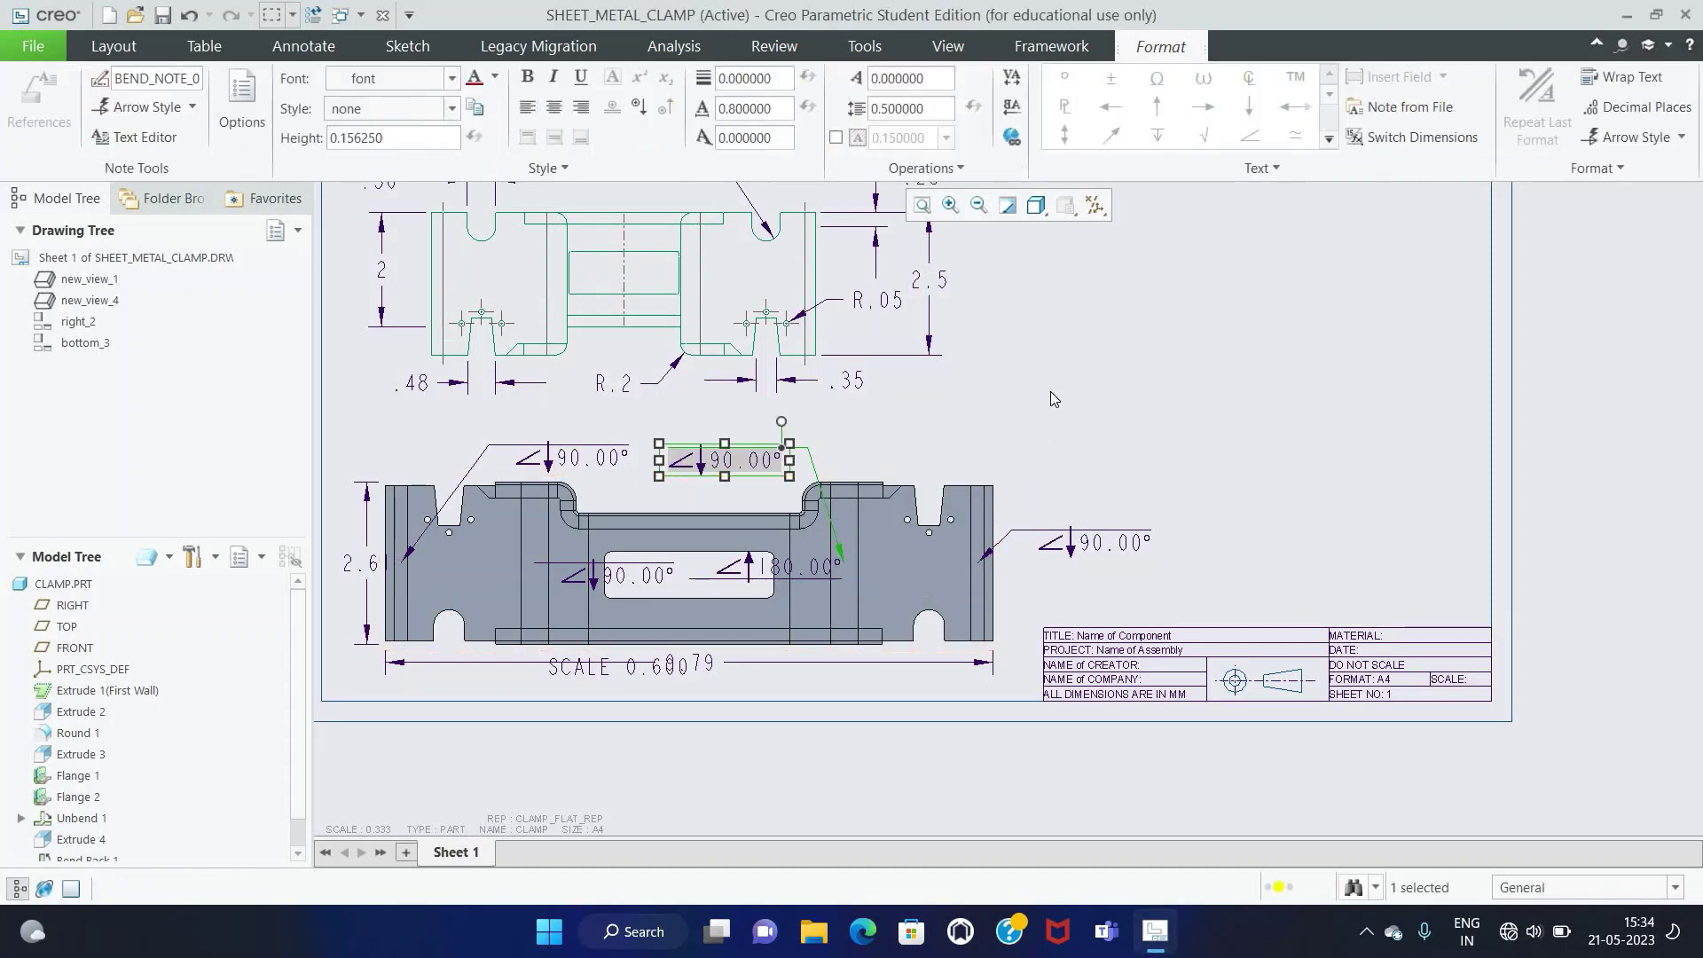
scroll(933, 557, "up", 1)
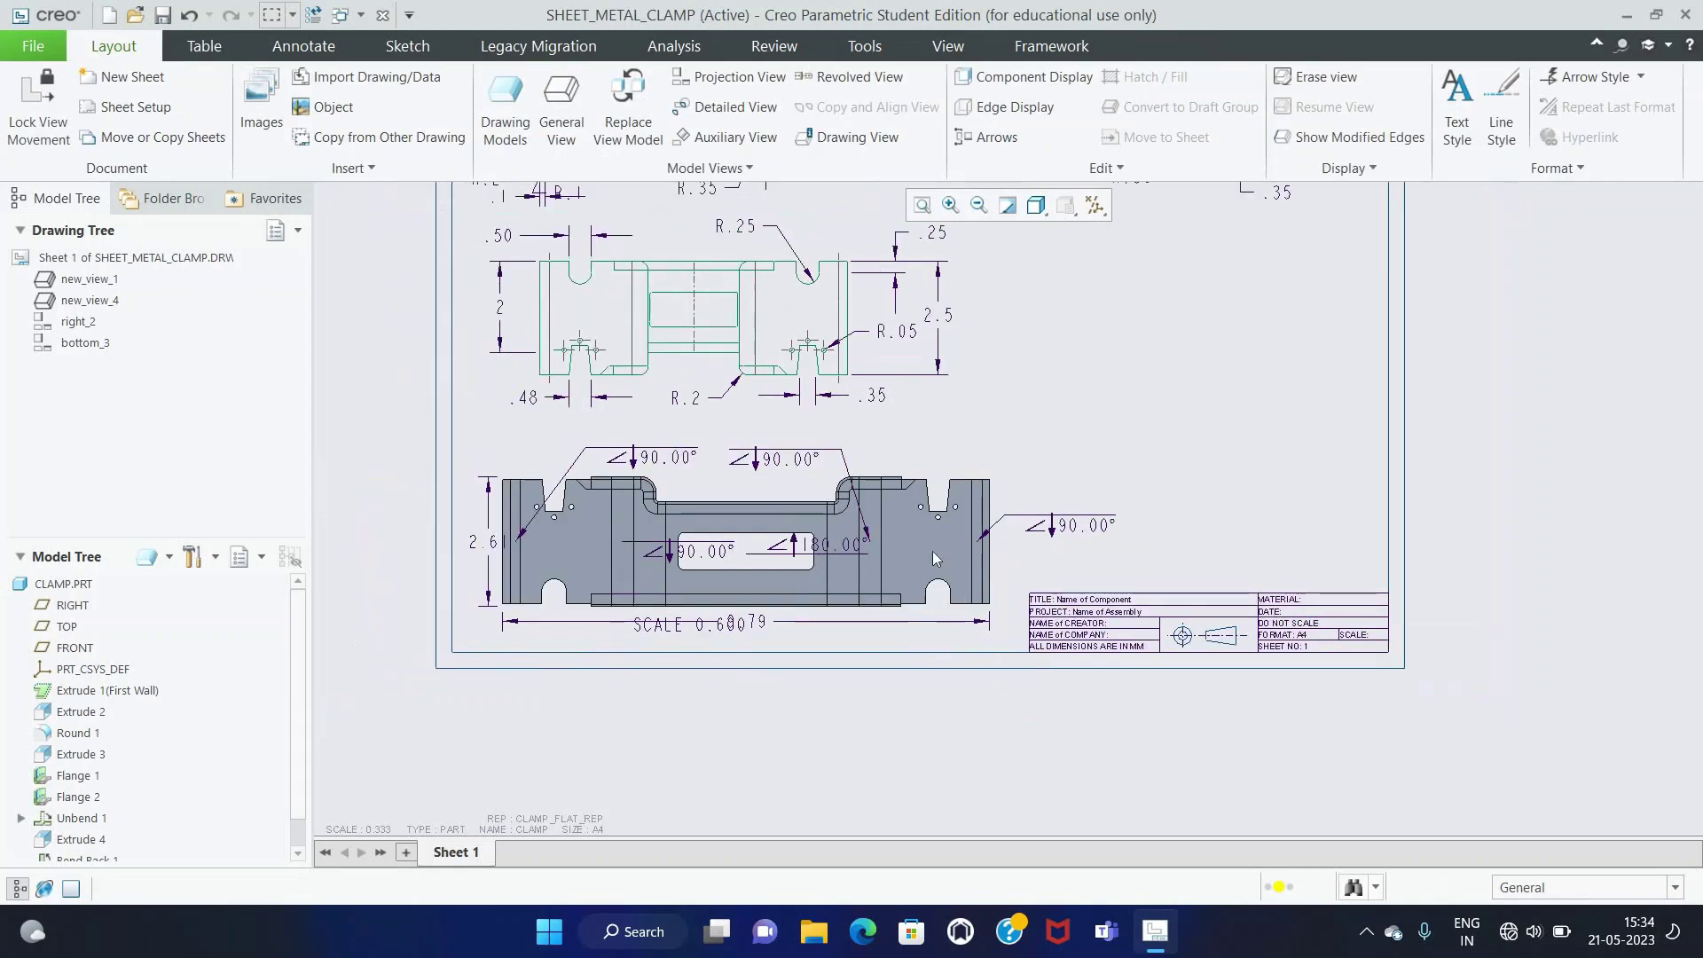
Step: Move the SCALE note right of the 9.79 dimension and a bend note below the part's lower left
left_click(736, 650)
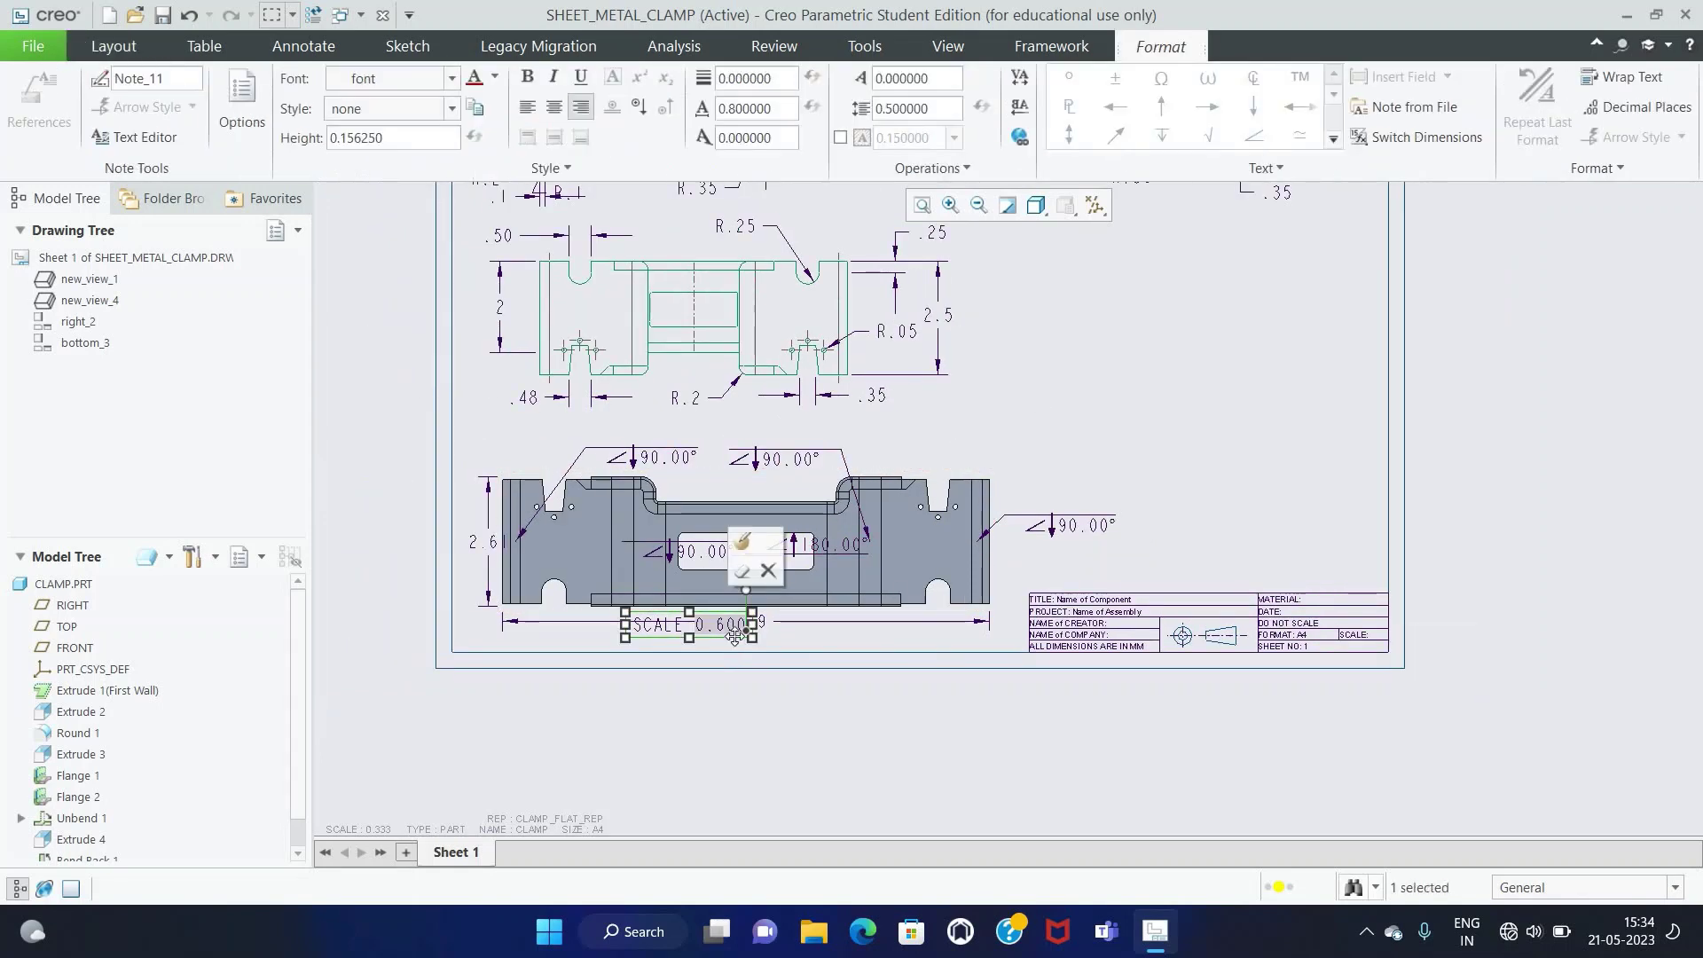
left_click_drag(735, 650, 929, 649)
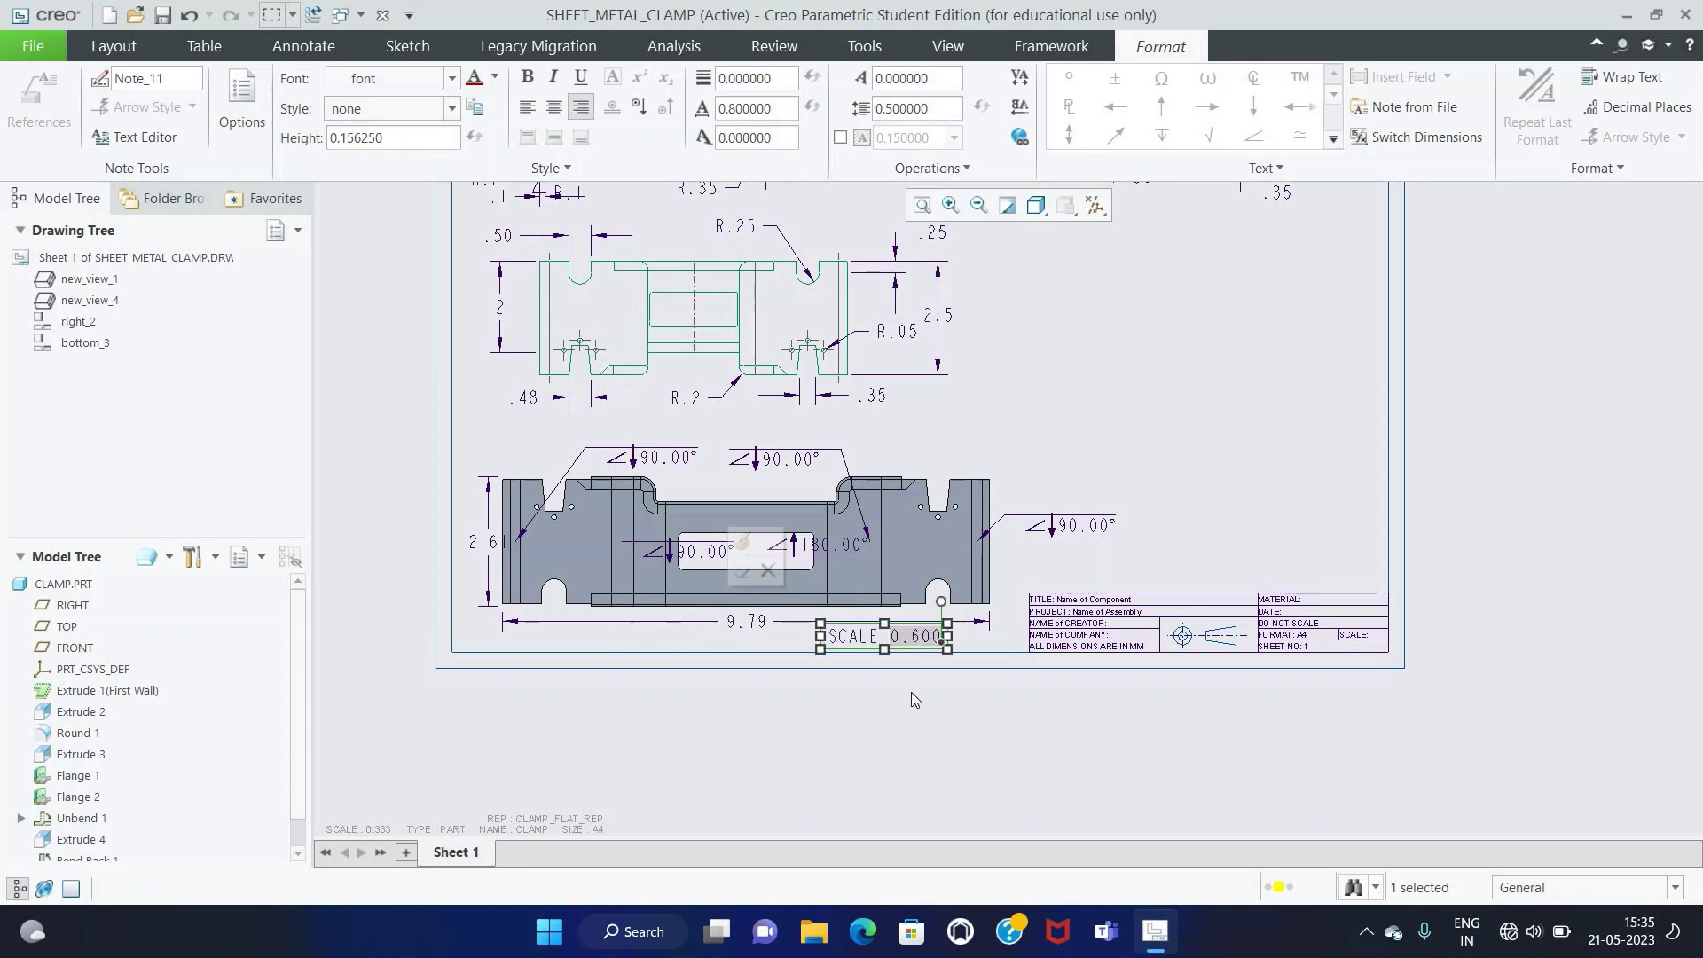
left_click(910, 692)
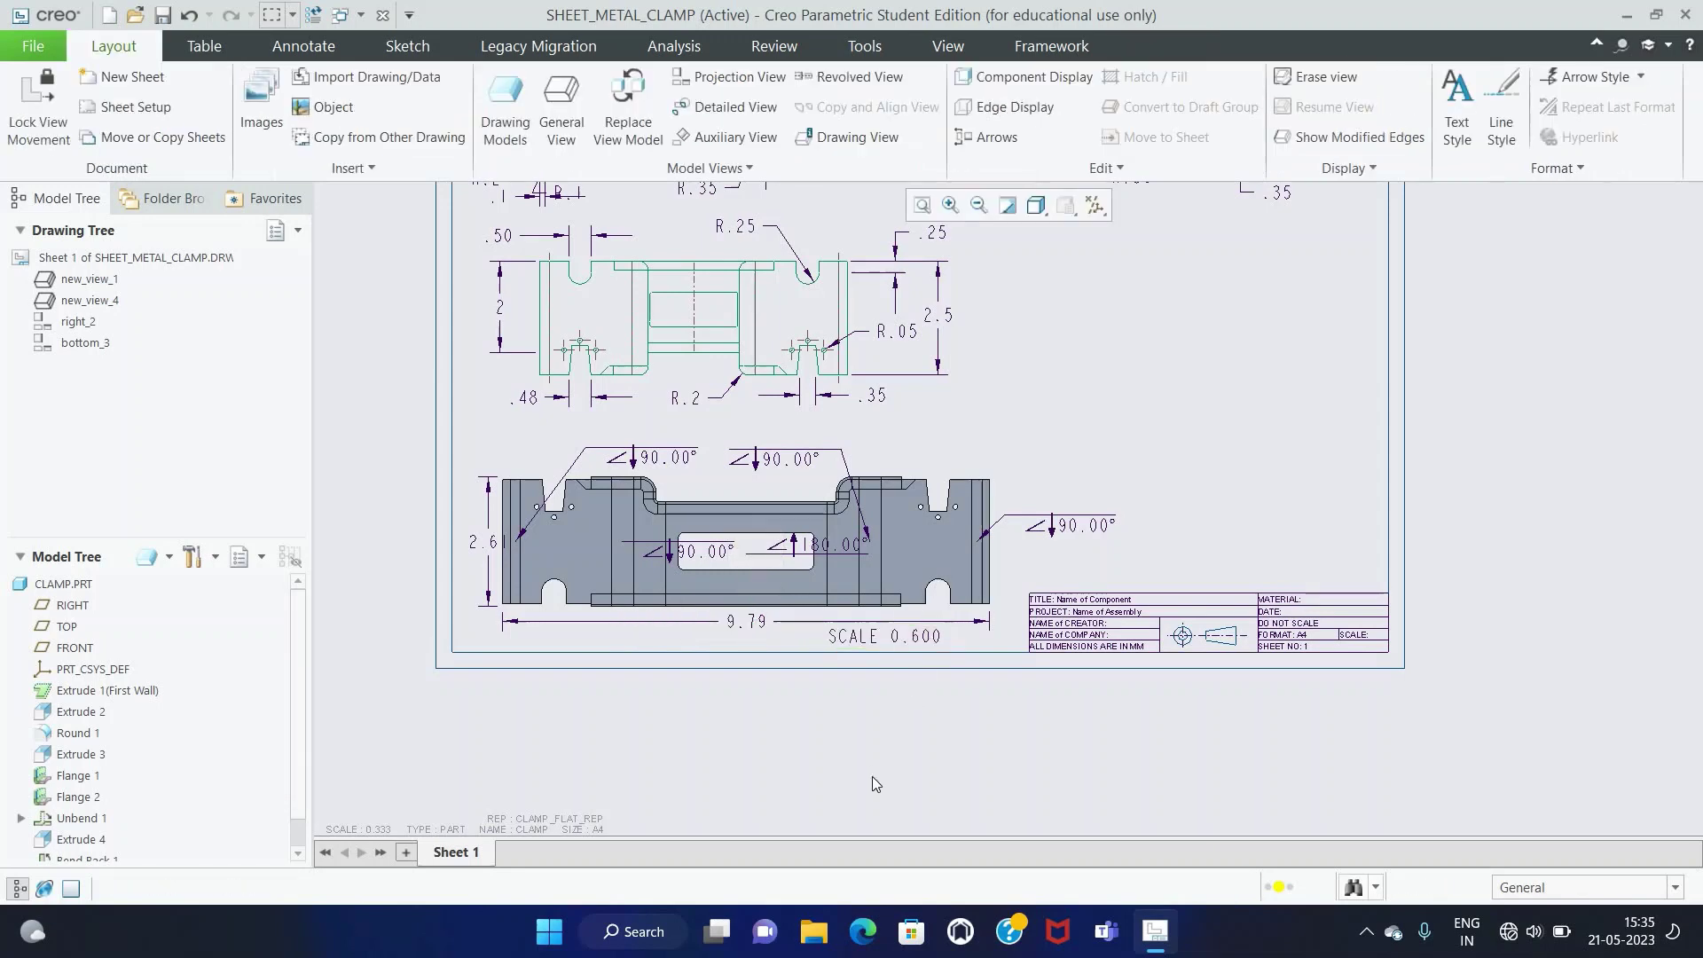
left_click(720, 551)
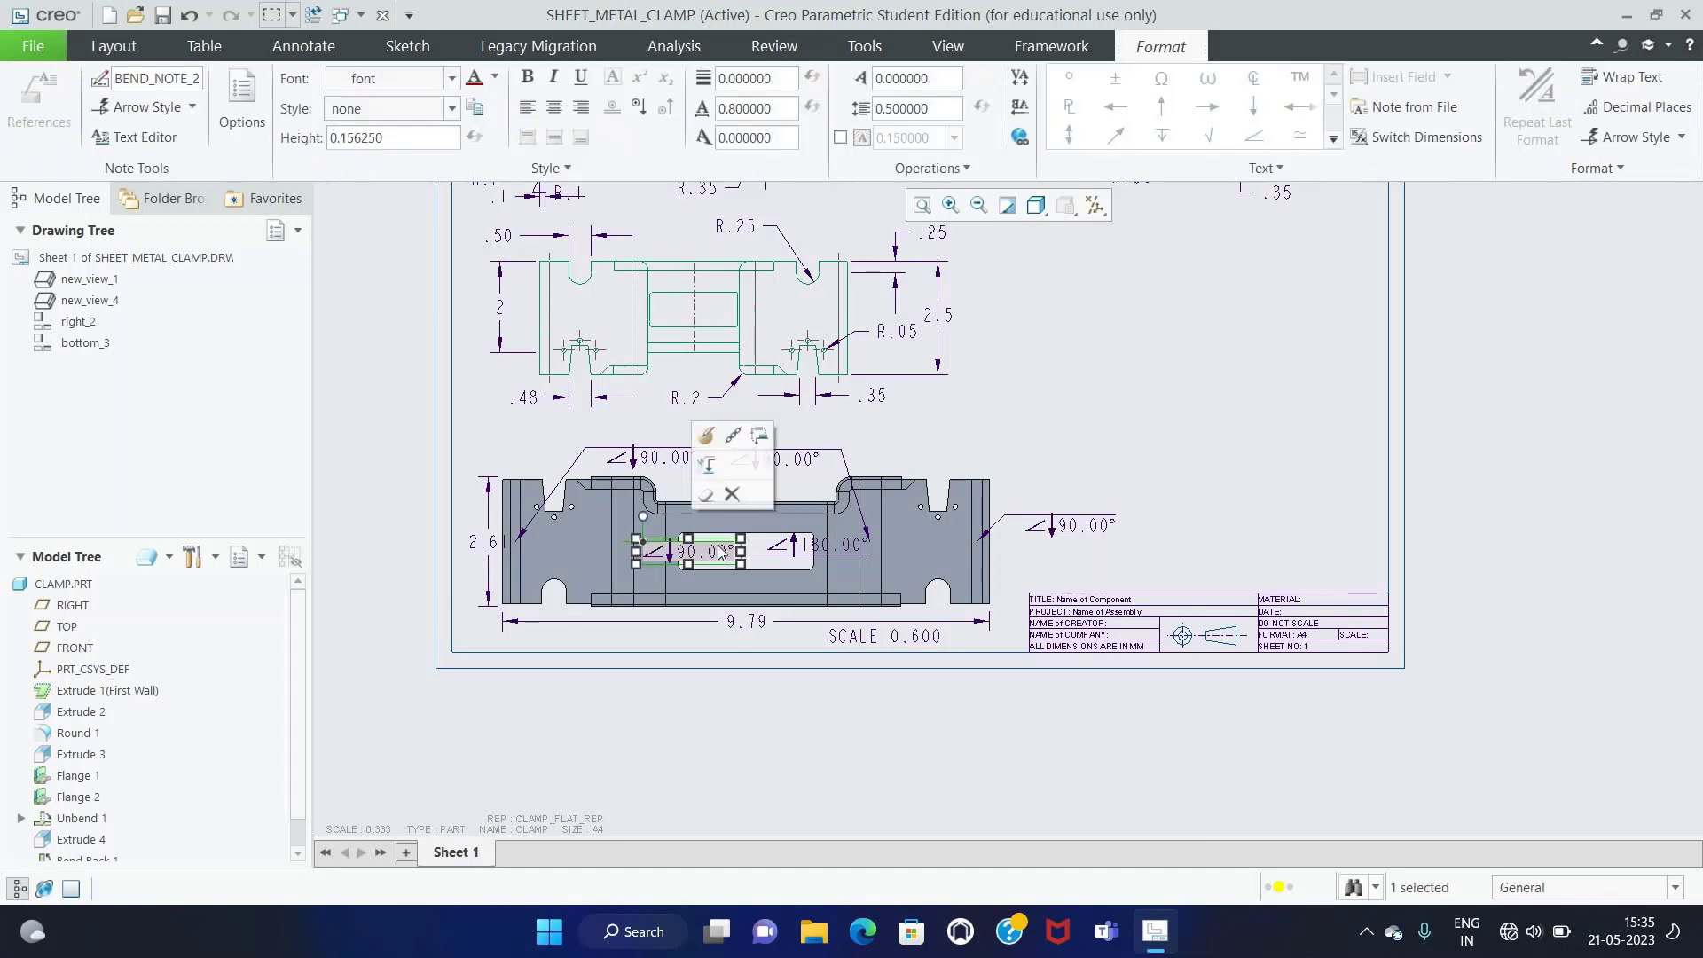
left_click_drag(720, 539, 701, 628)
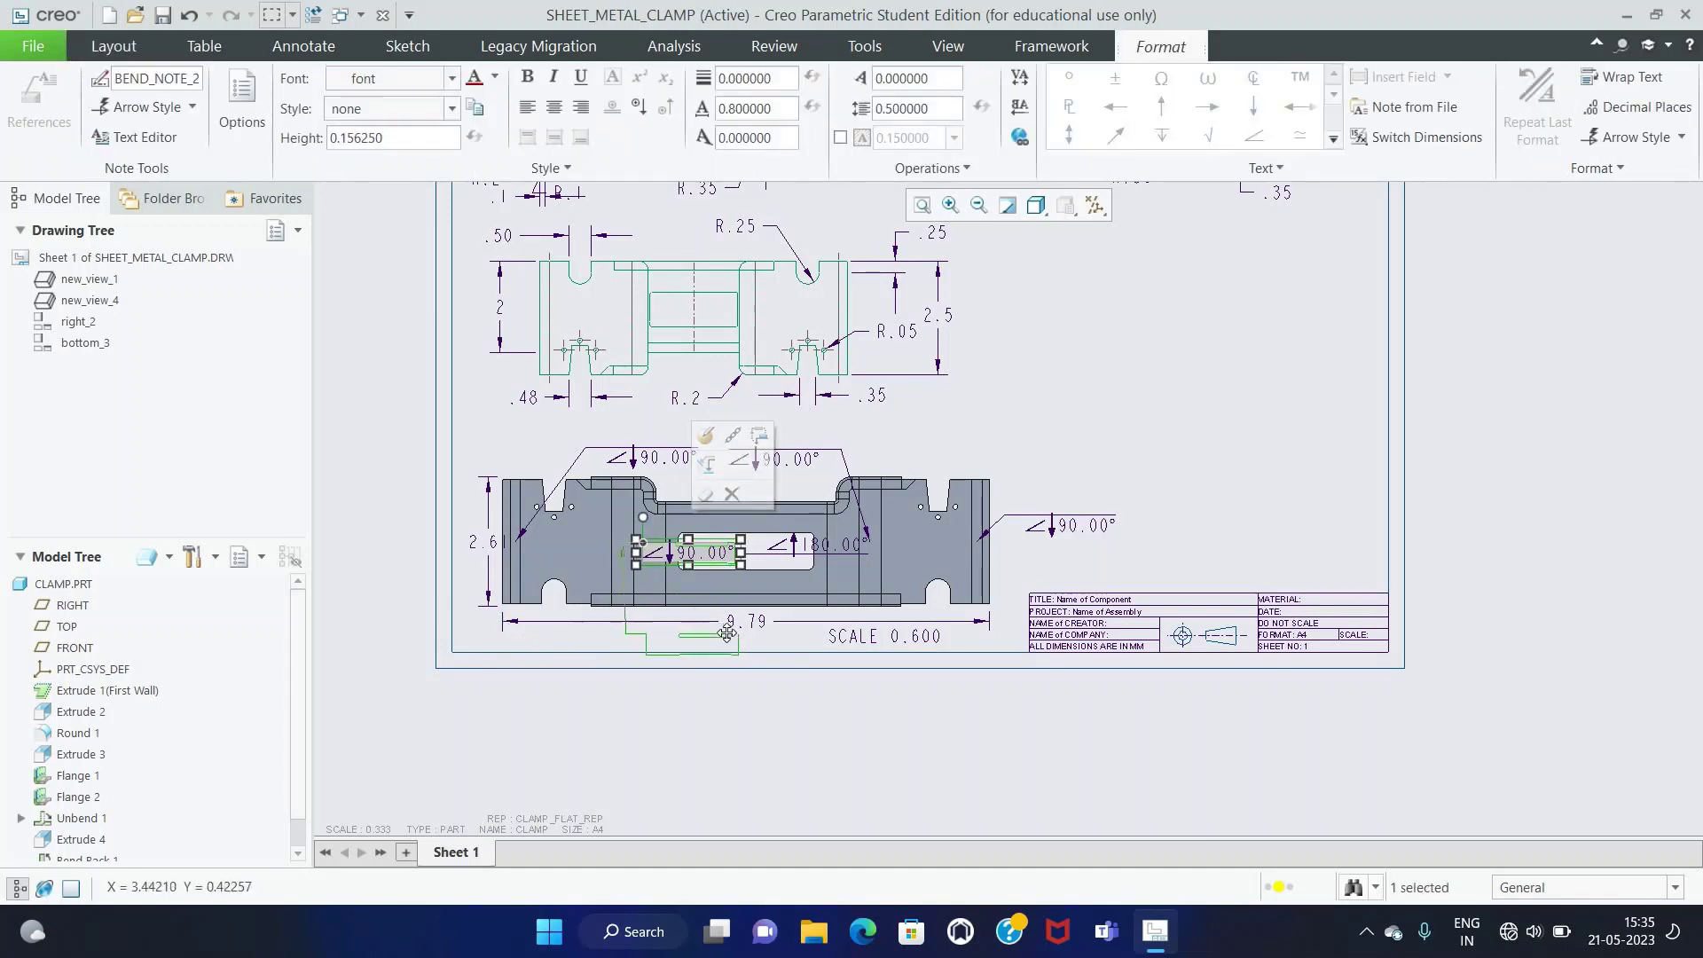
left_click_drag(701, 628, 711, 636)
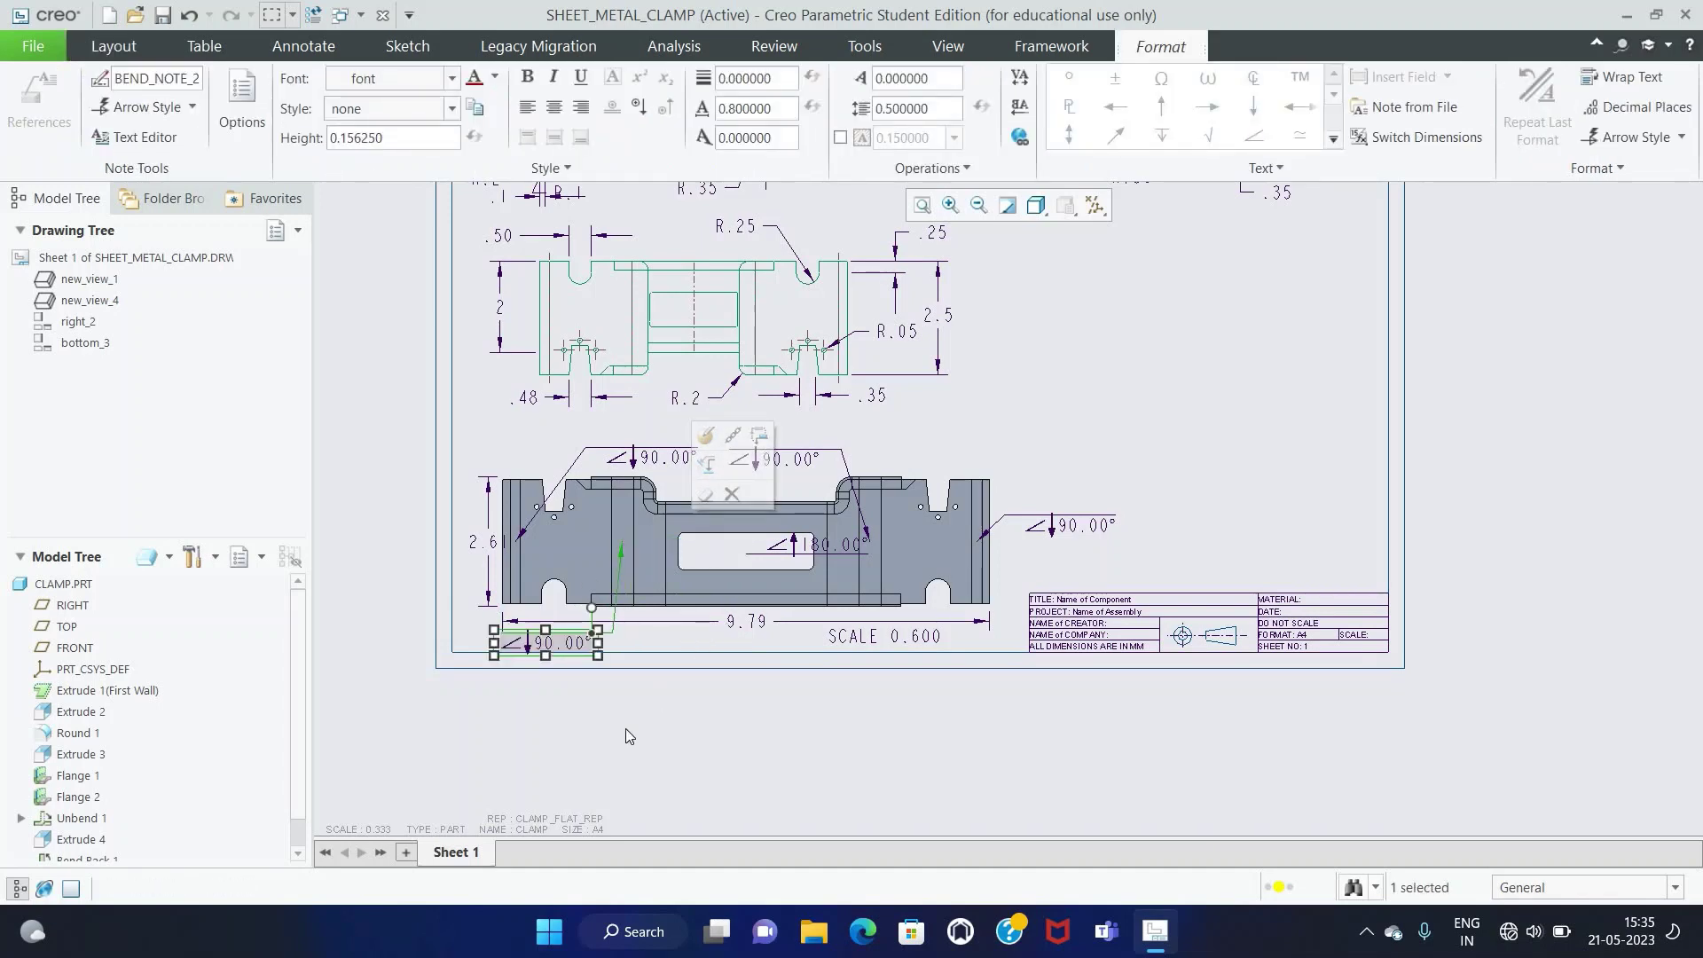
left_click(624, 722)
Step: Raise the flat view slightly and shift the 9.79 dimension up closer to the part
left_click(665, 543)
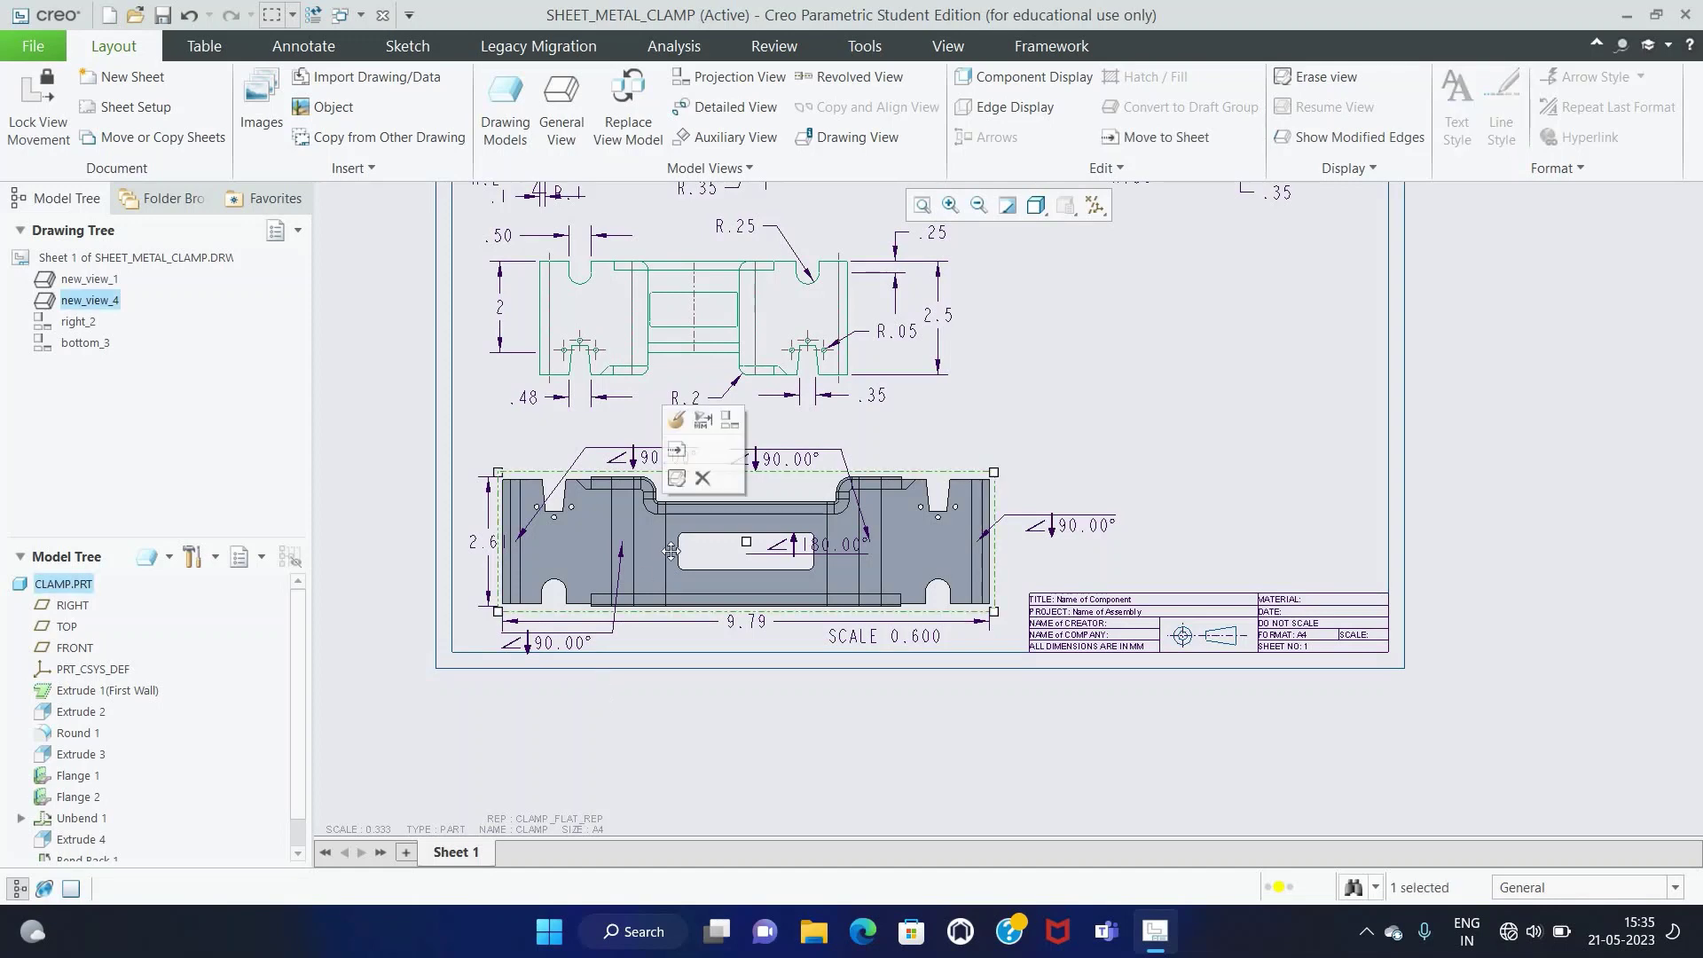
left_click_drag(670, 547, 671, 532)
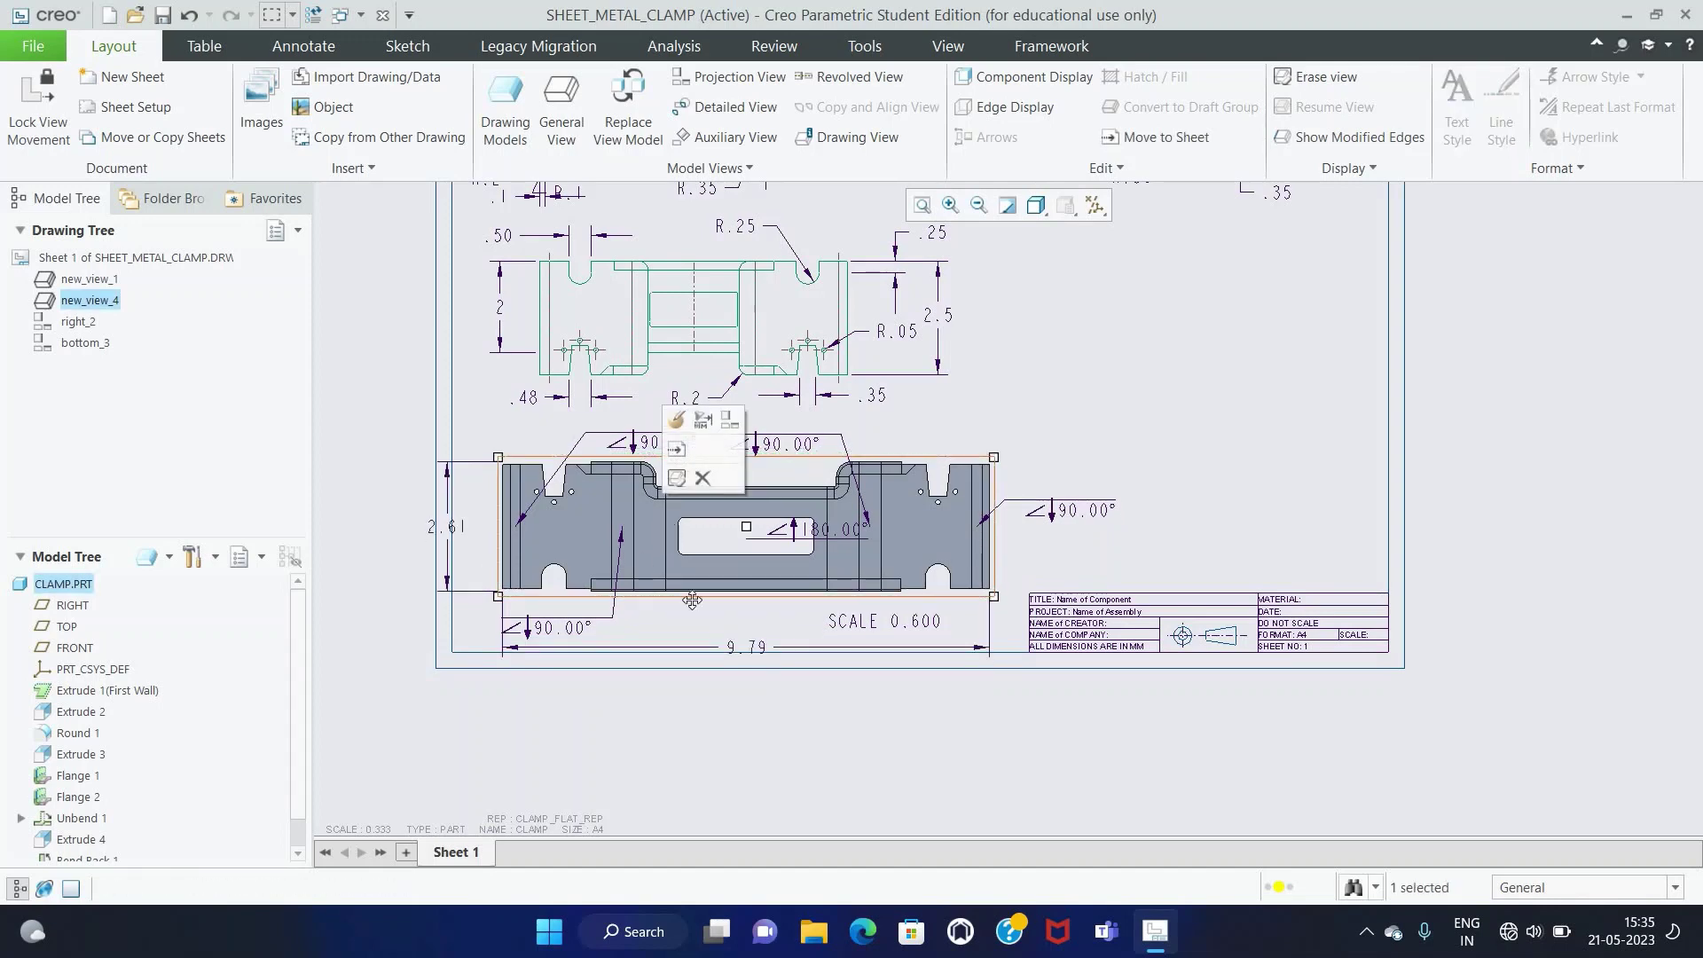
left_click(731, 711)
left_click(742, 646)
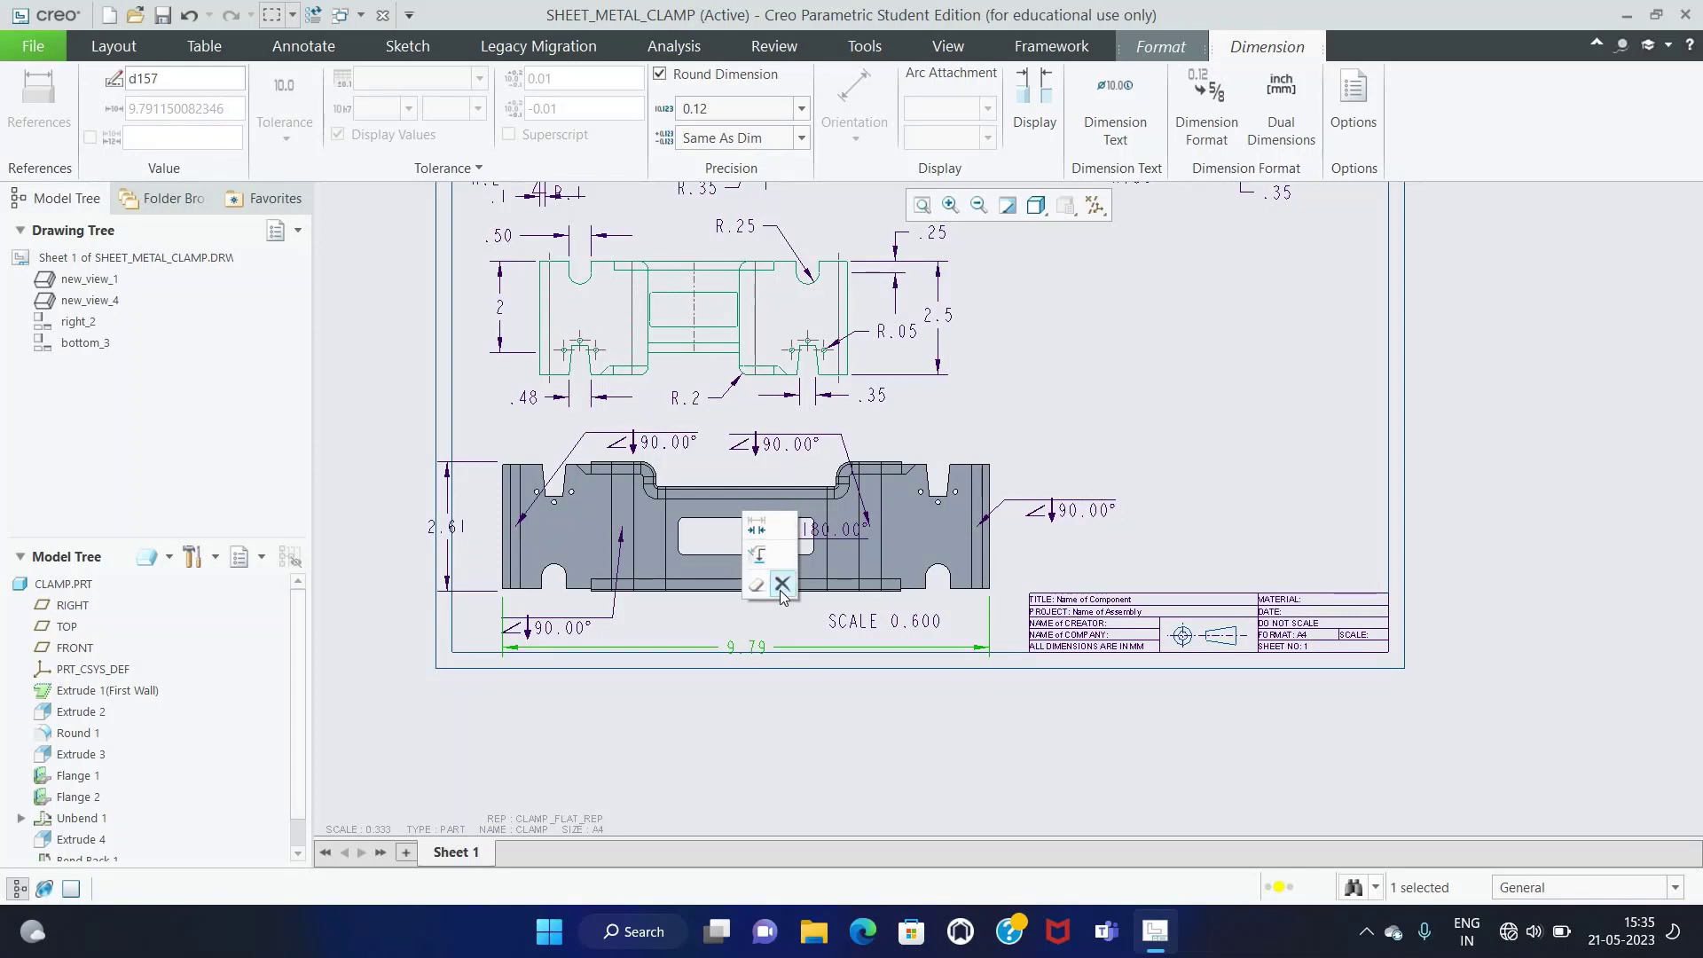
left_click_drag(745, 648, 747, 609)
left_click(760, 692)
Step: Move the SCALE 0.600 note further right and nudge the lower-left 90.00° note
left_click(922, 631)
left_click_drag(943, 645, 996, 657)
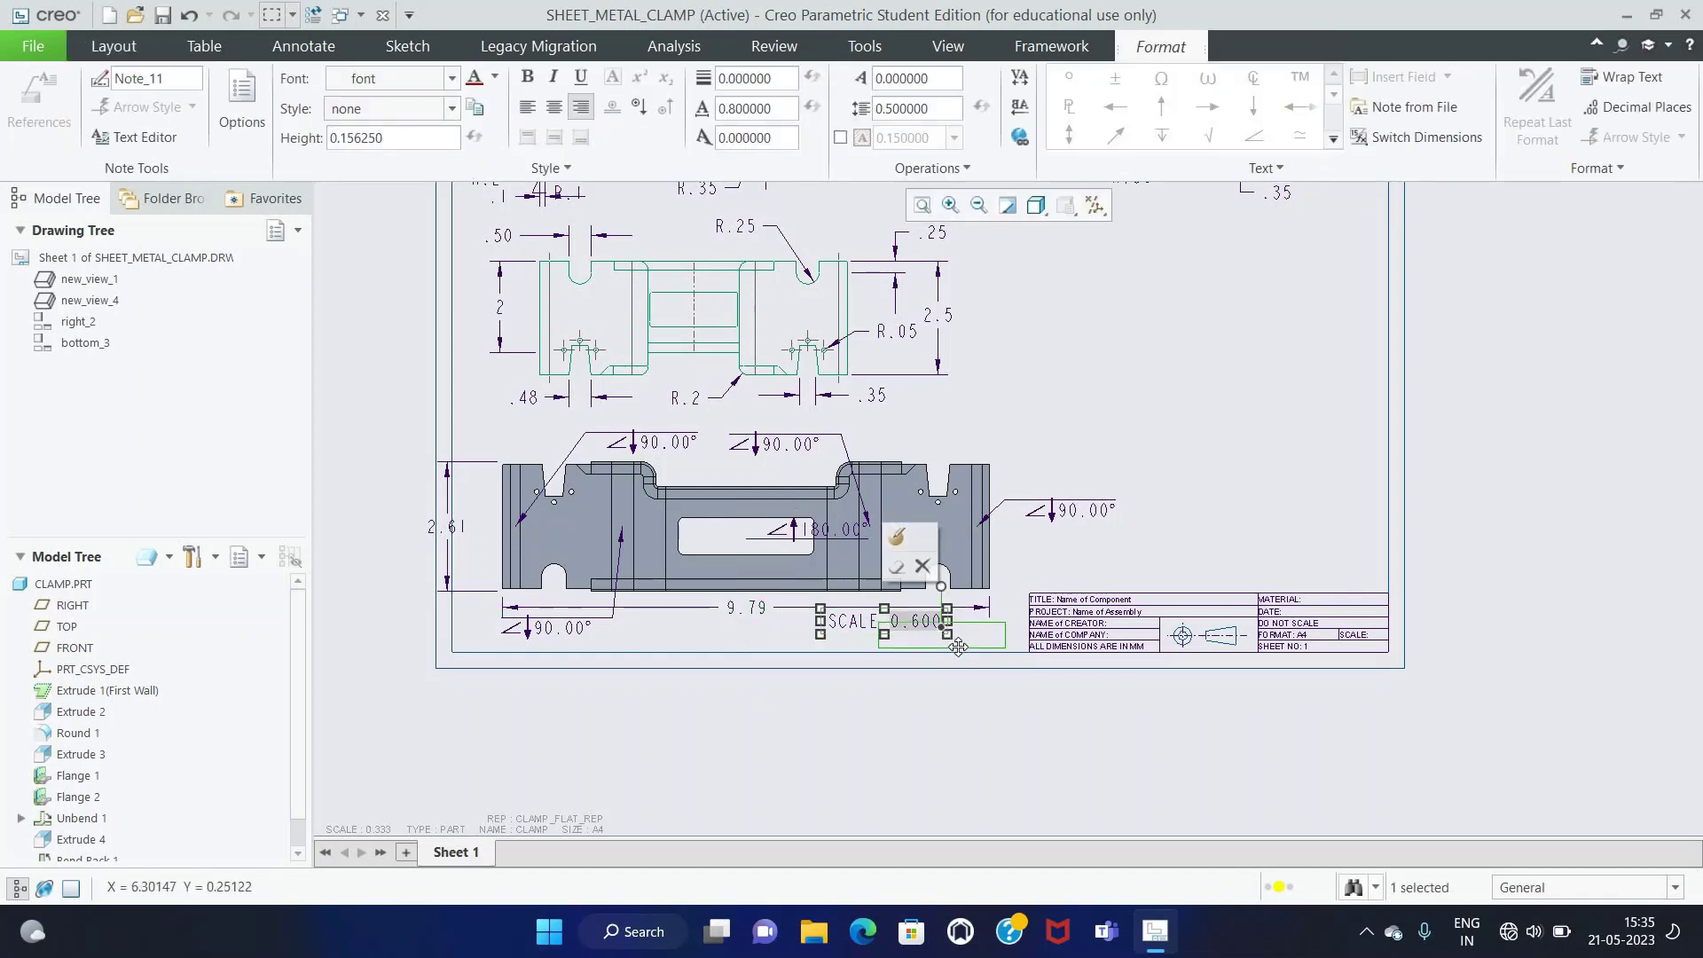
left_click(574, 635)
left_click_drag(575, 635, 583, 639)
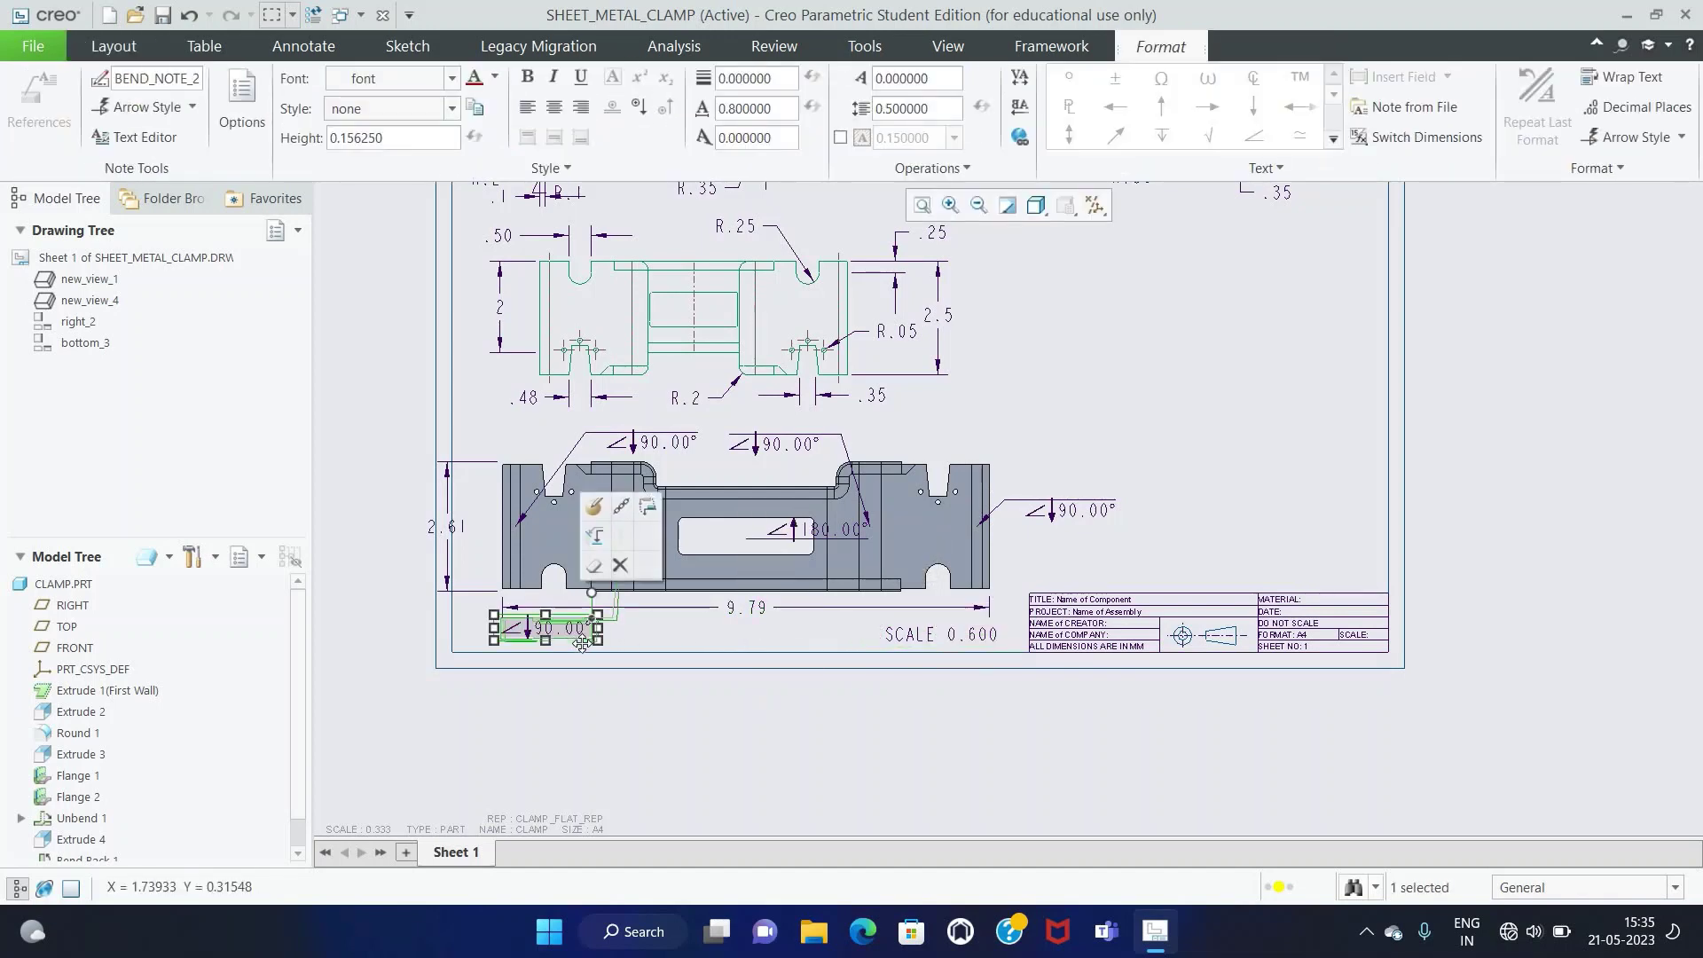
left_click(612, 725)
Step: Move the 180.00° bend note below the flat view, beside the scale label
scroll(627, 657, "up", 1)
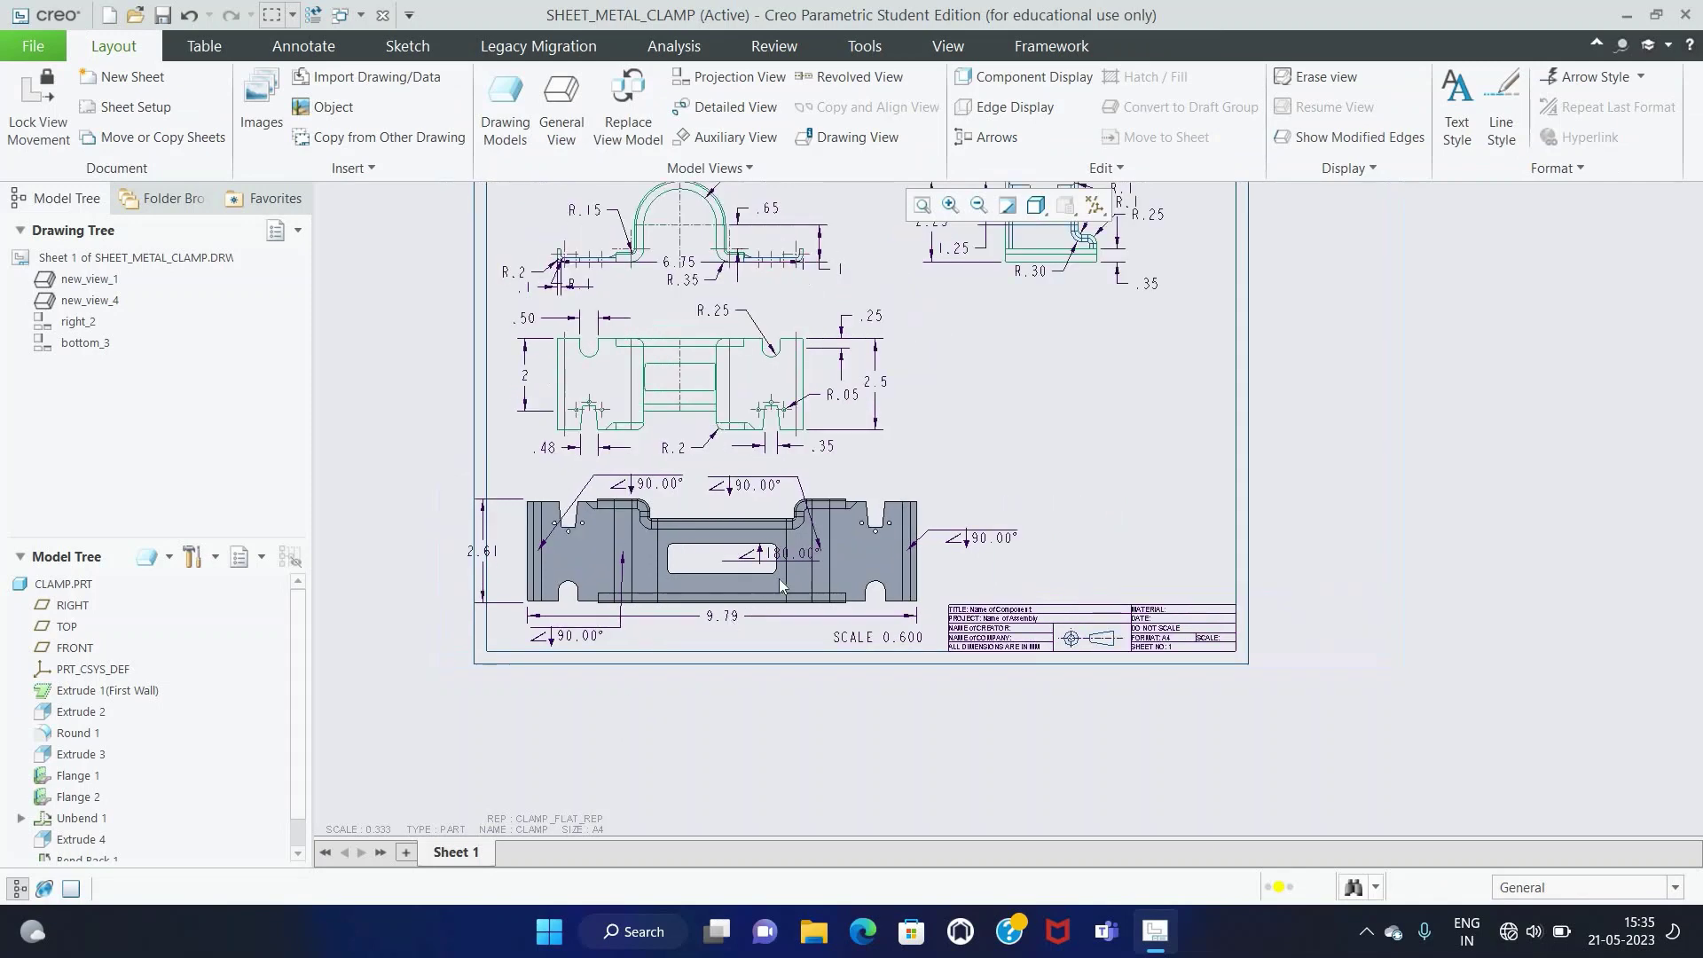
left_click(782, 561)
mouse_move(780, 556)
left_mouse_down()
mouse_move(794, 644)
mouse_move(663, 630)
mouse_move(794, 641)
left_mouse_up()
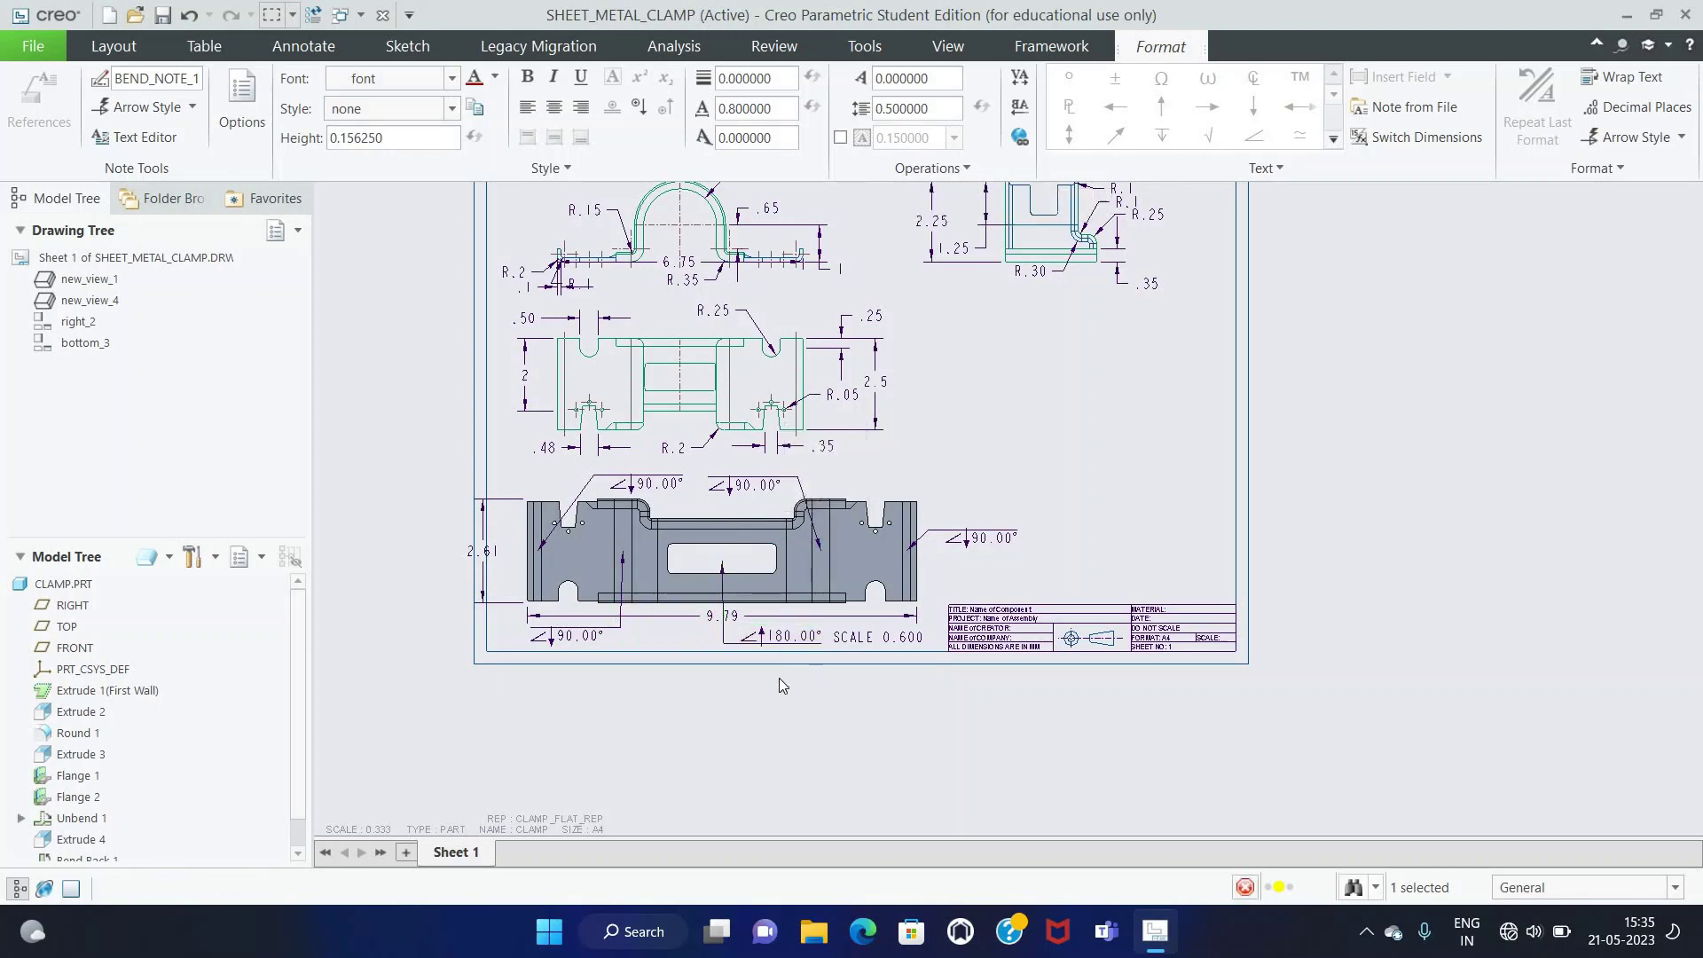
left_click(779, 678)
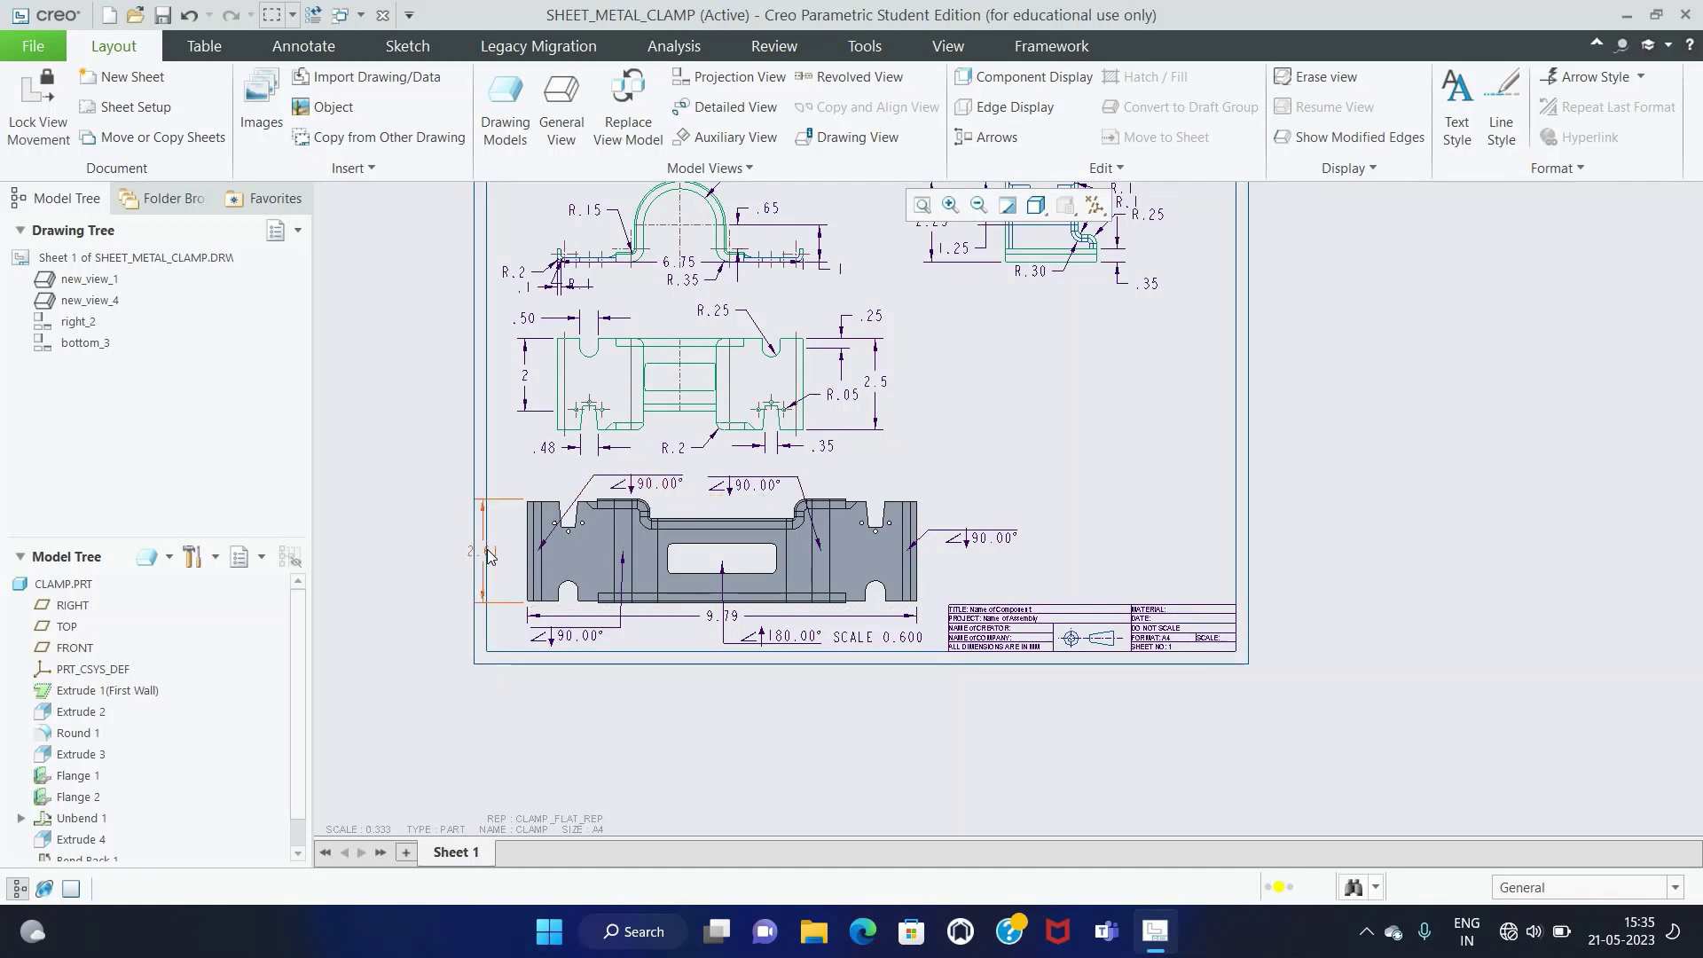
Step: Shift the flat view slightly right and refit to show the whole sheet
left_click(621, 541)
left_click_drag(727, 514, 743, 519)
left_click(1520, 582)
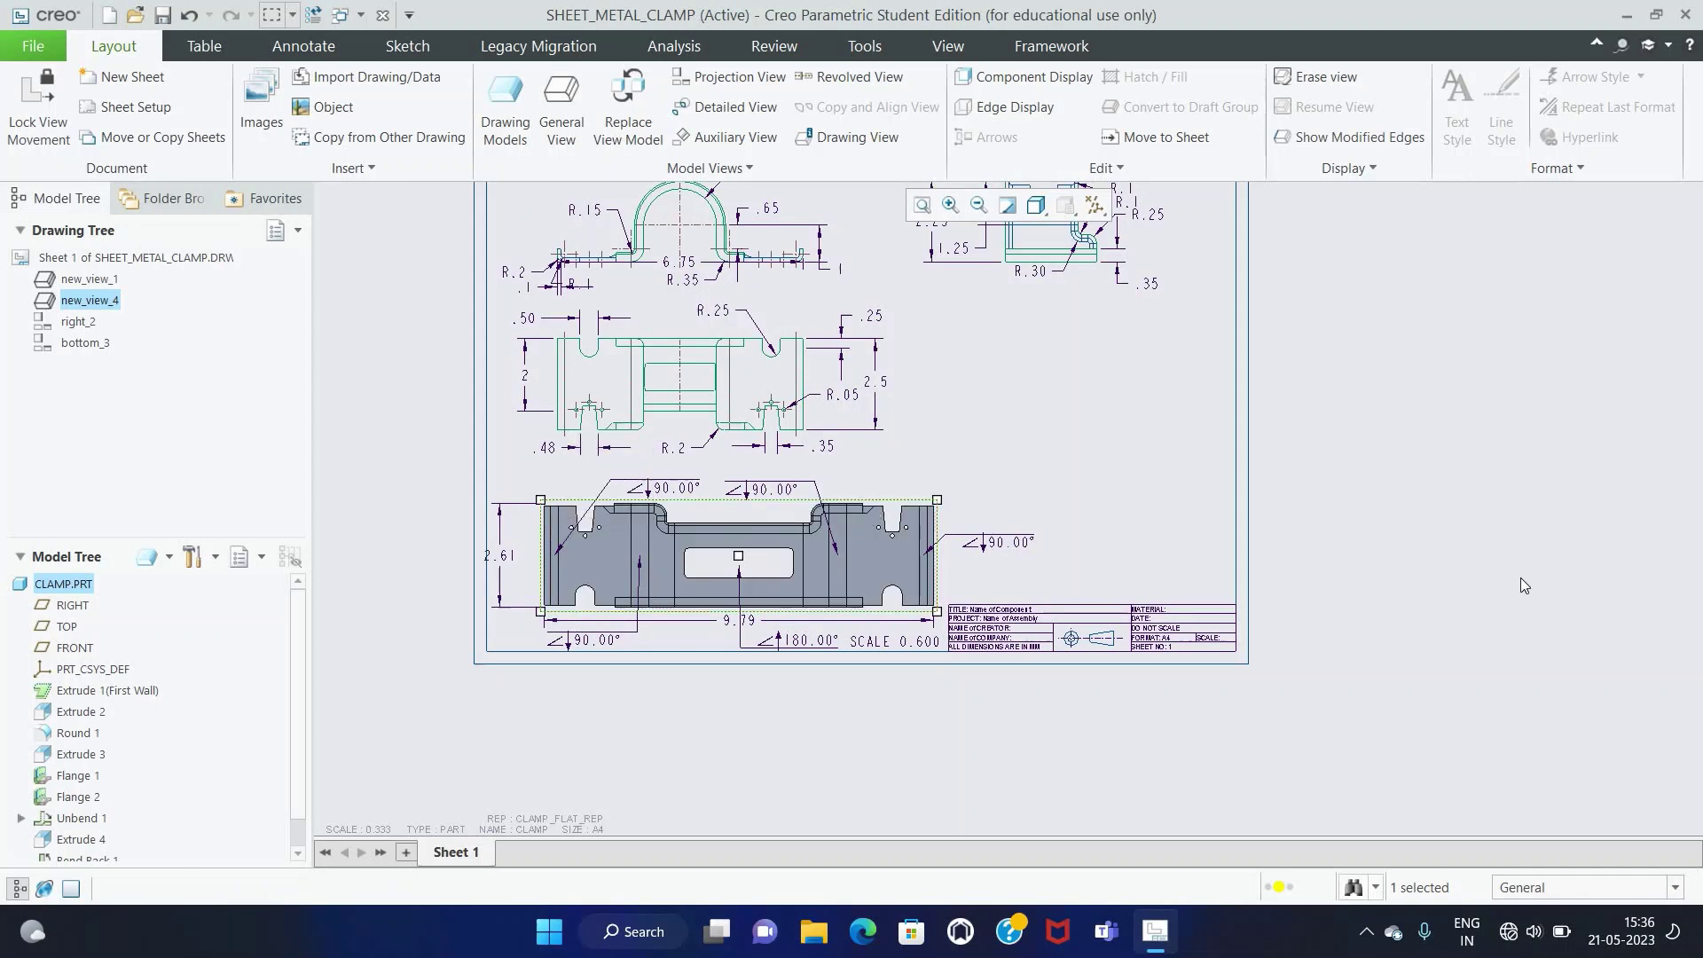
left_click(507, 556)
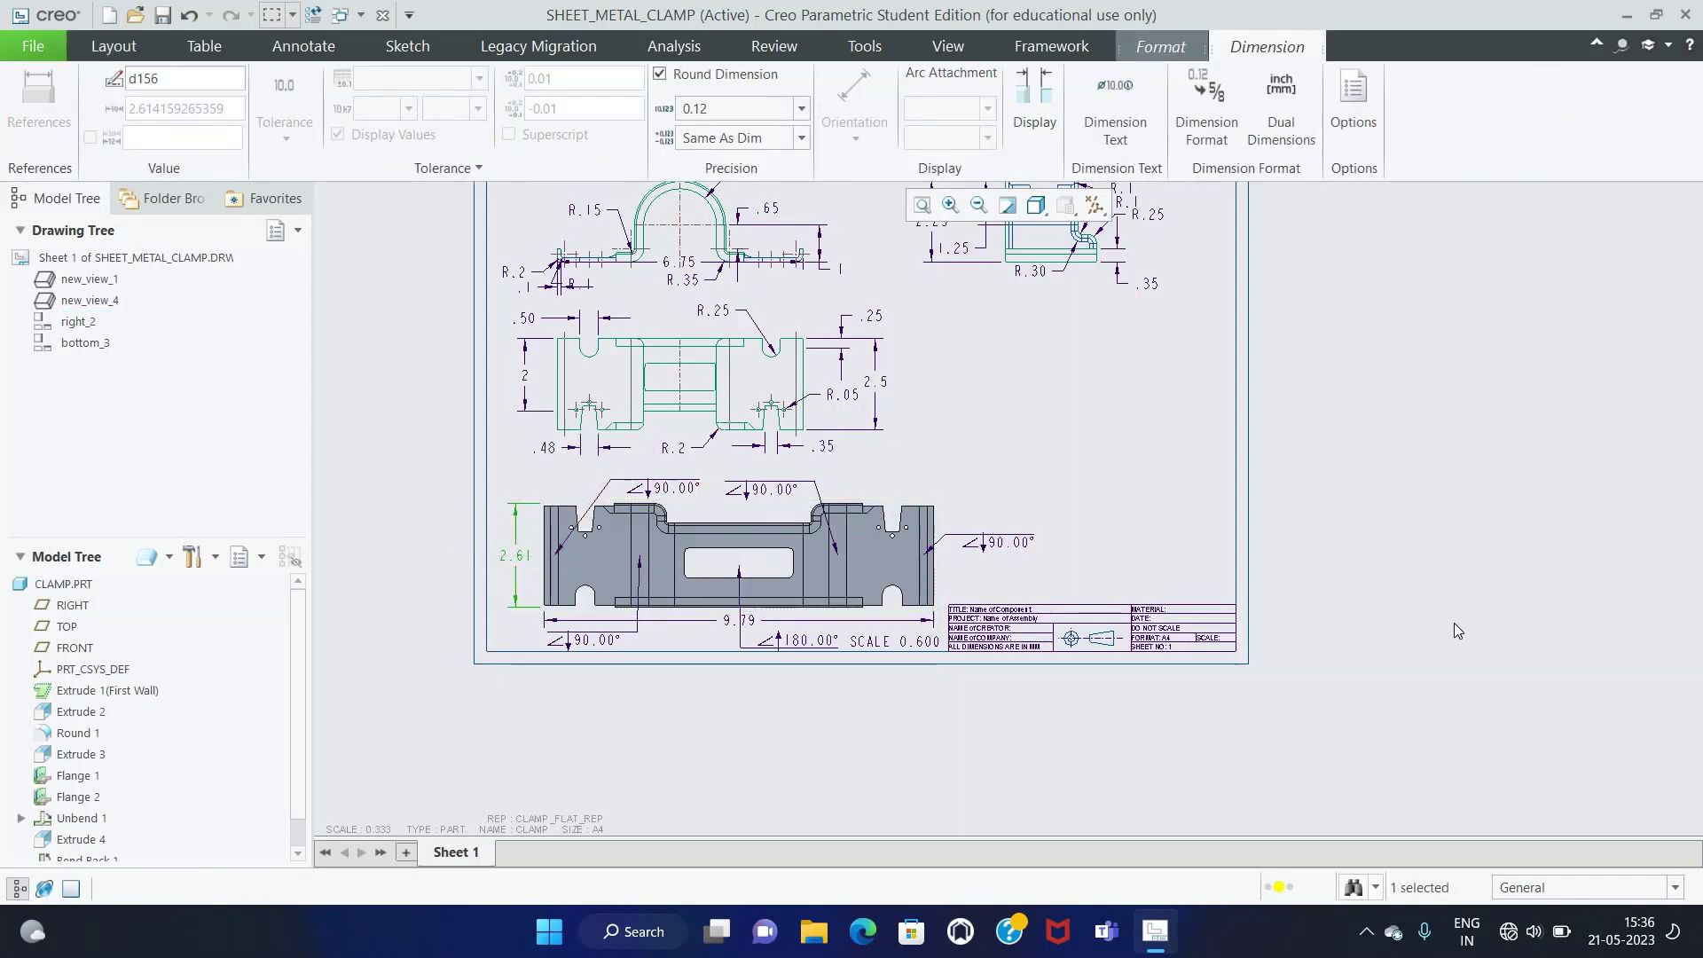
left_click(1367, 561)
scroll(1195, 491, "down", 1)
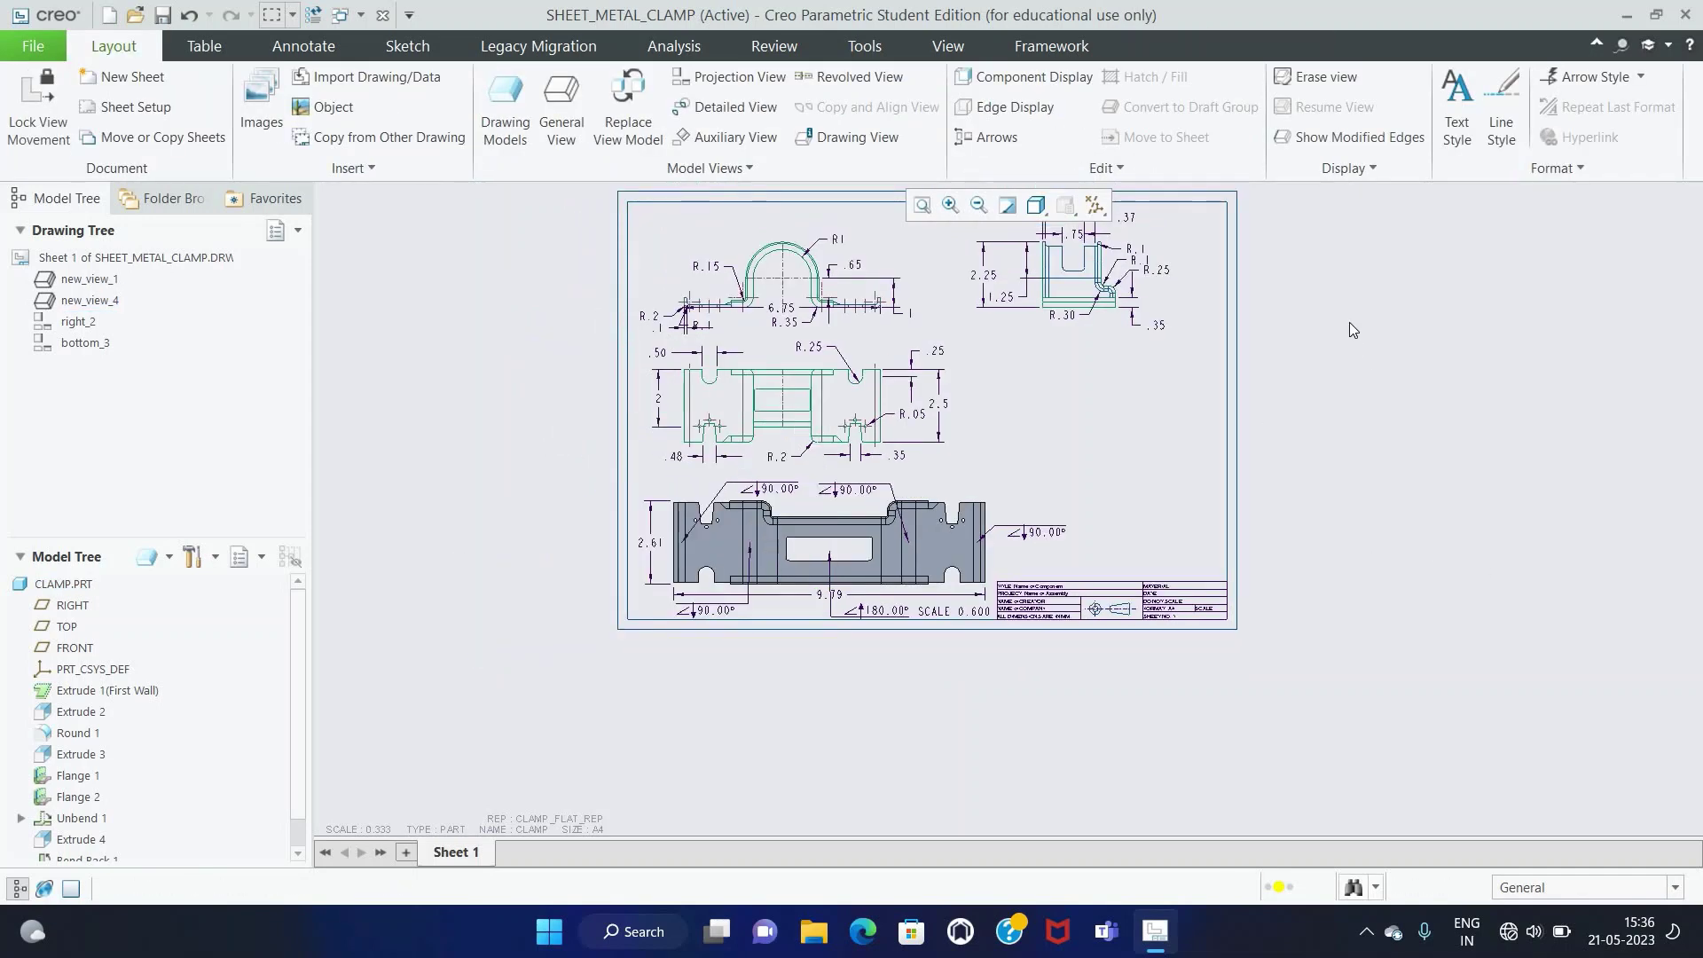
left_click(918, 209)
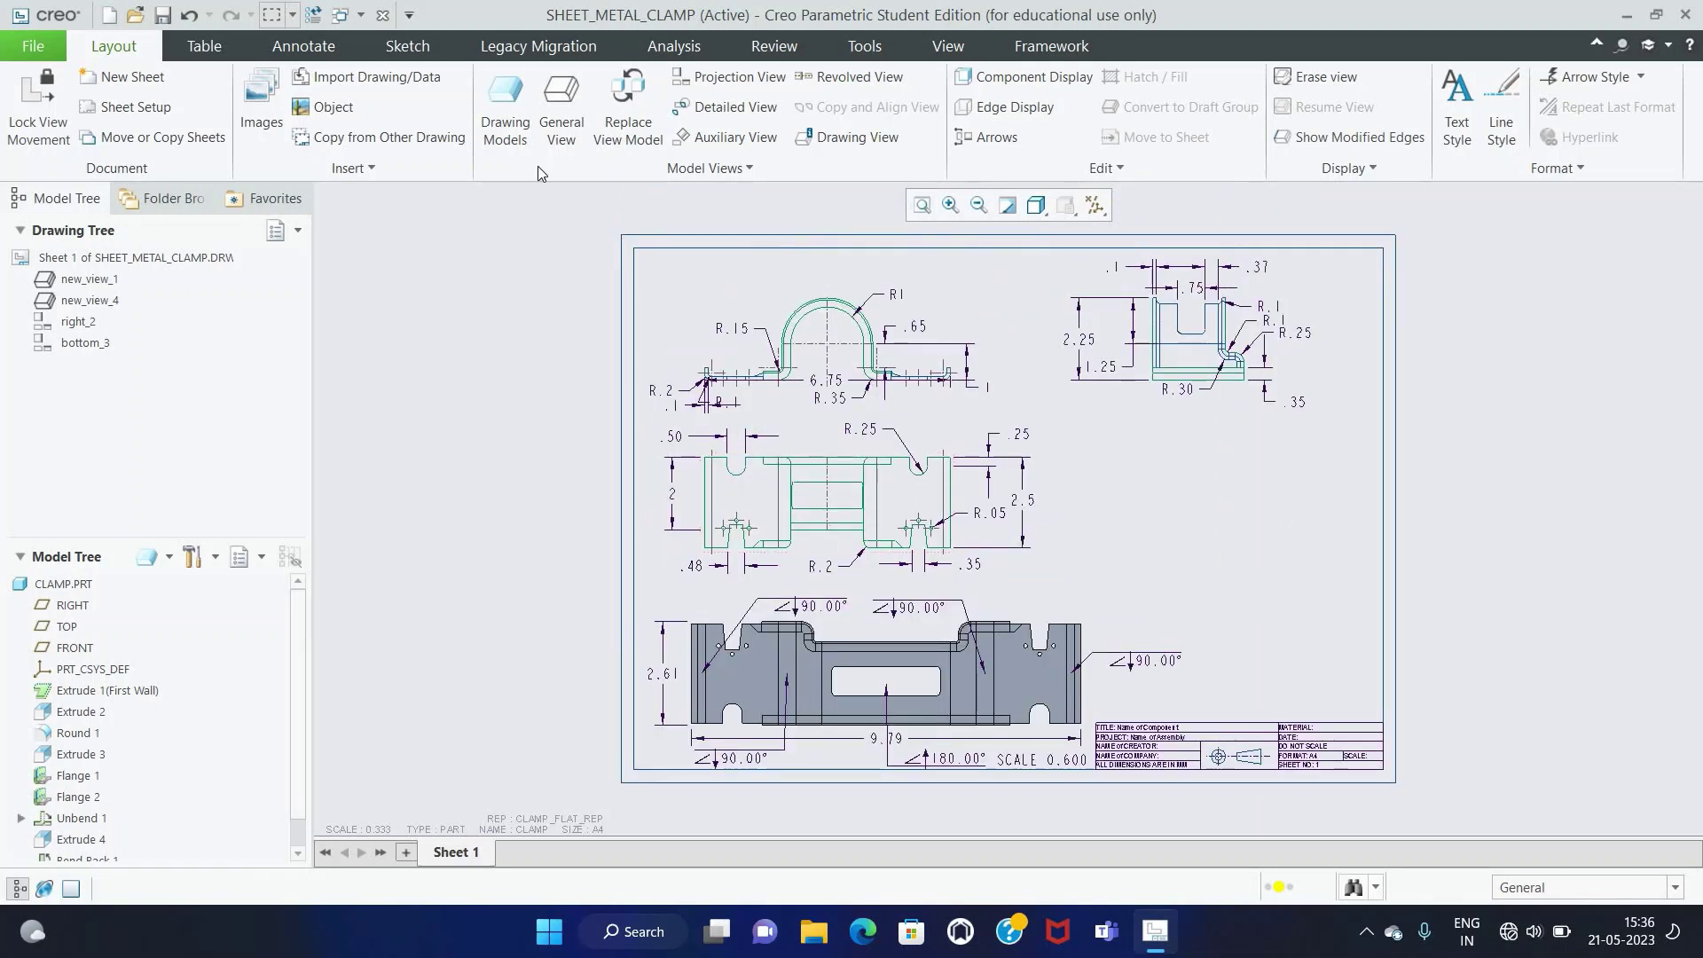
Step: Hide the Flat Pattern 1 feature in the model
scroll(188, 778, "down", 1)
right_click(115, 850)
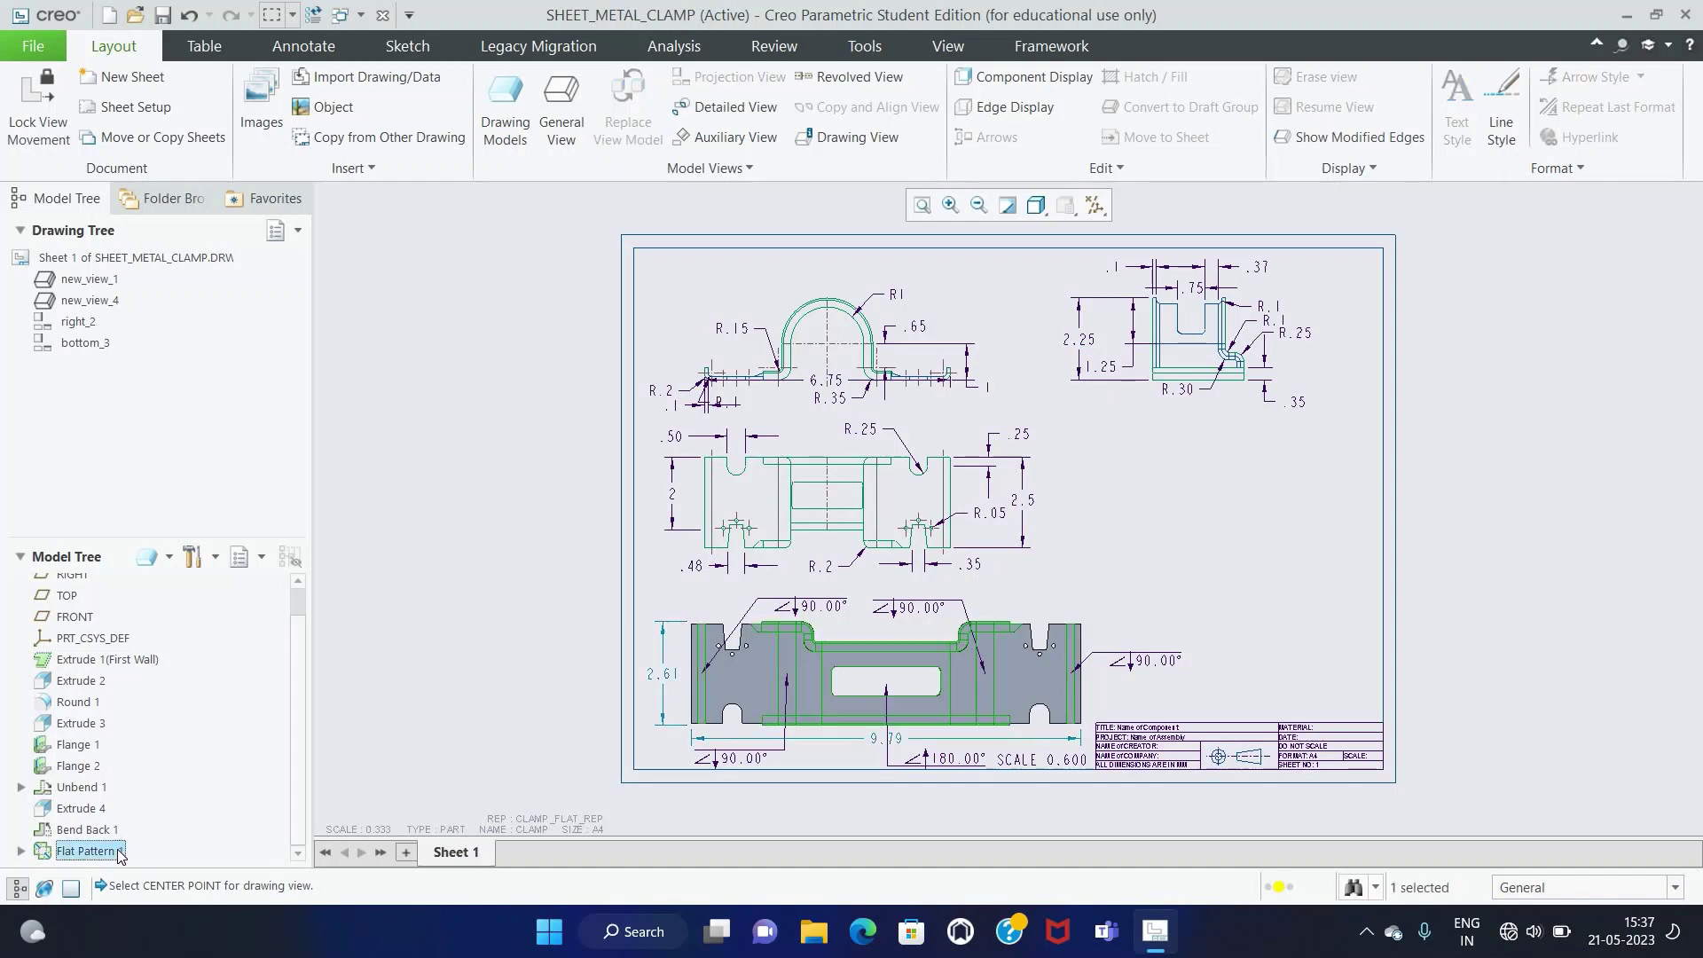
left_click(182, 805)
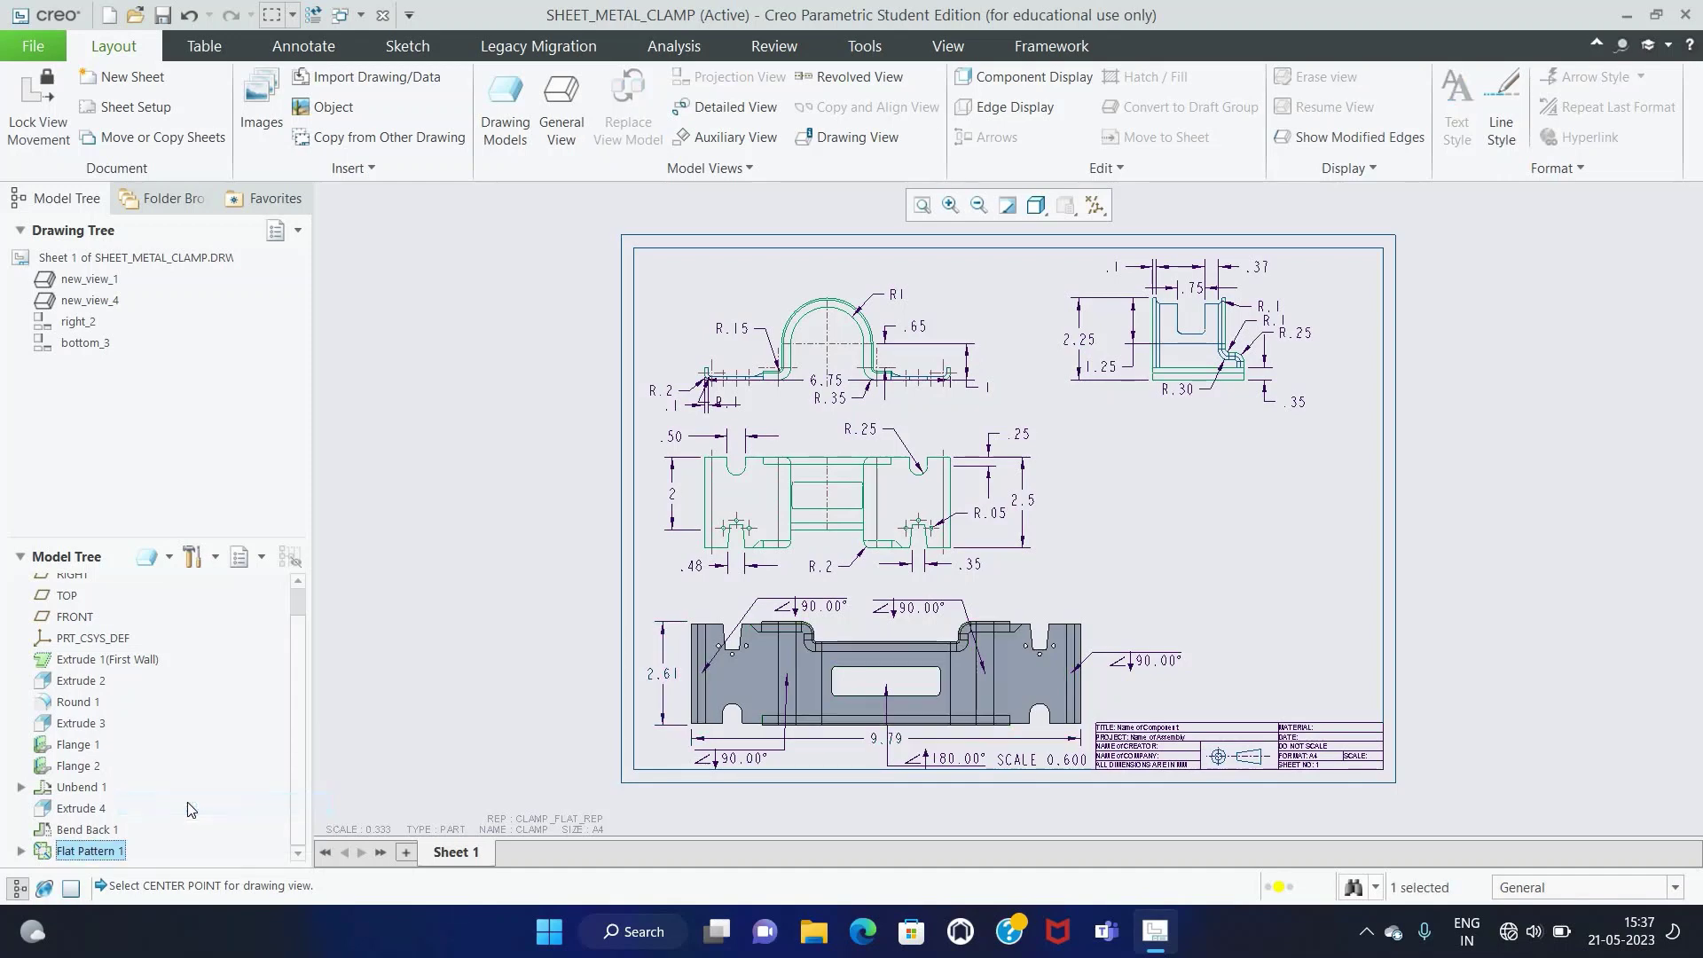
Step: Place a DEFAULT ALL general view right of the middle view with ISO1 orientation
left_click(574, 140)
left_click(768, 408)
left_click(877, 602)
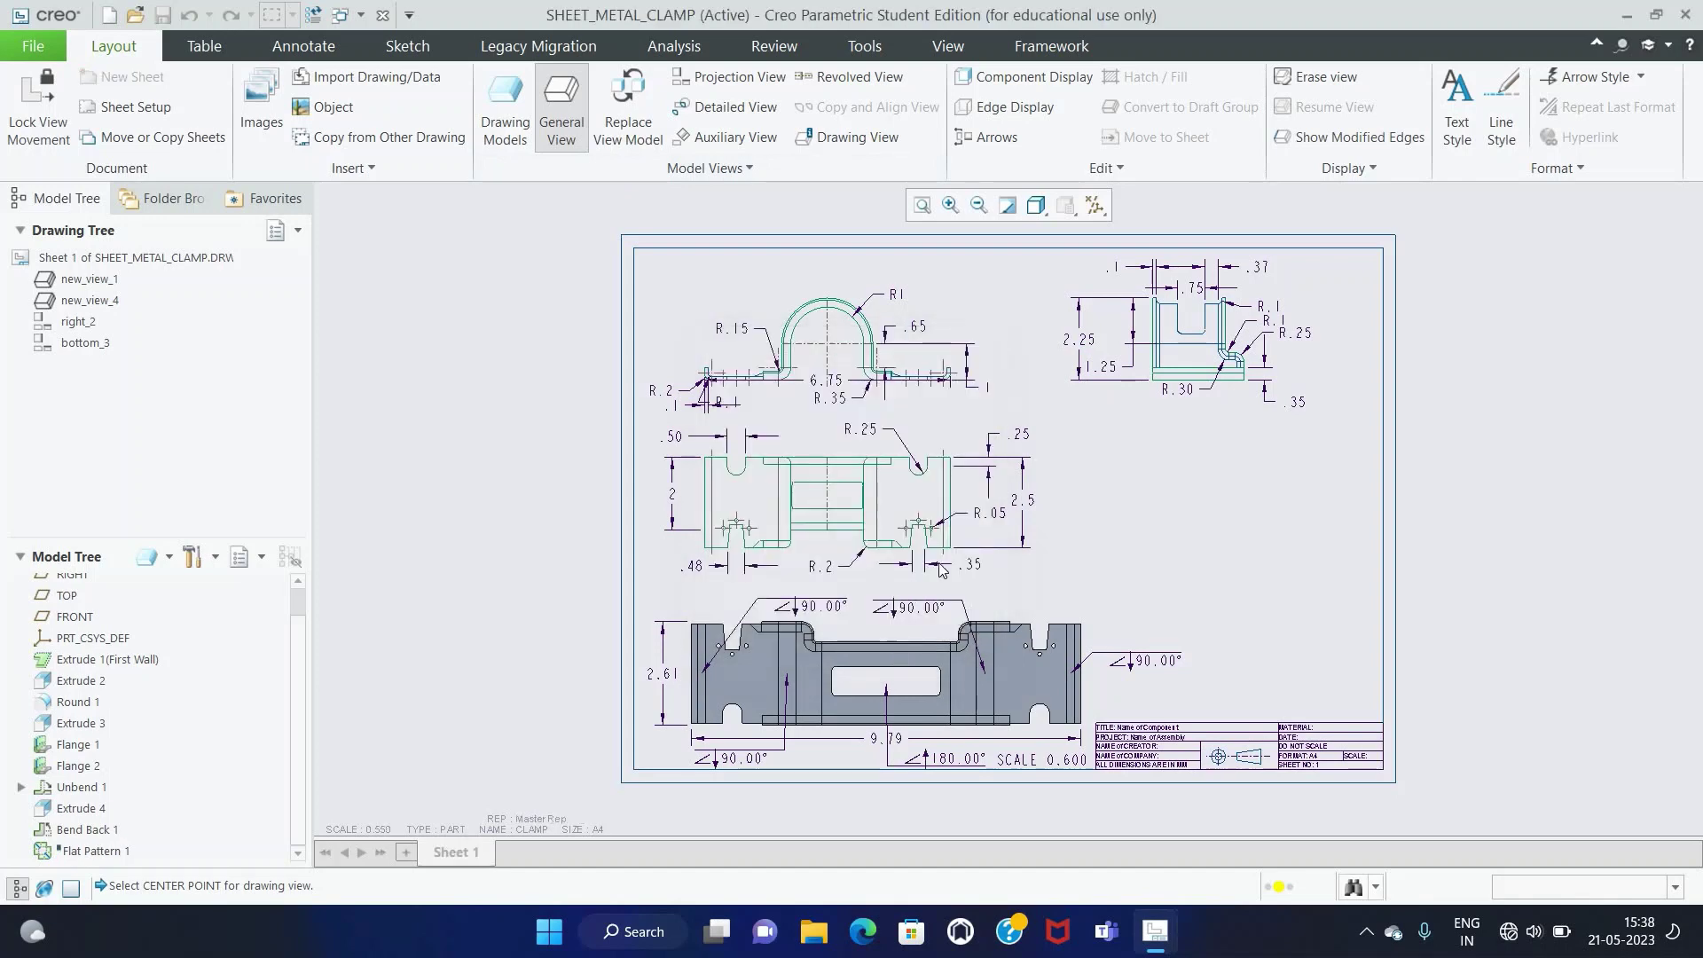
left_click(1208, 527)
left_click(706, 633)
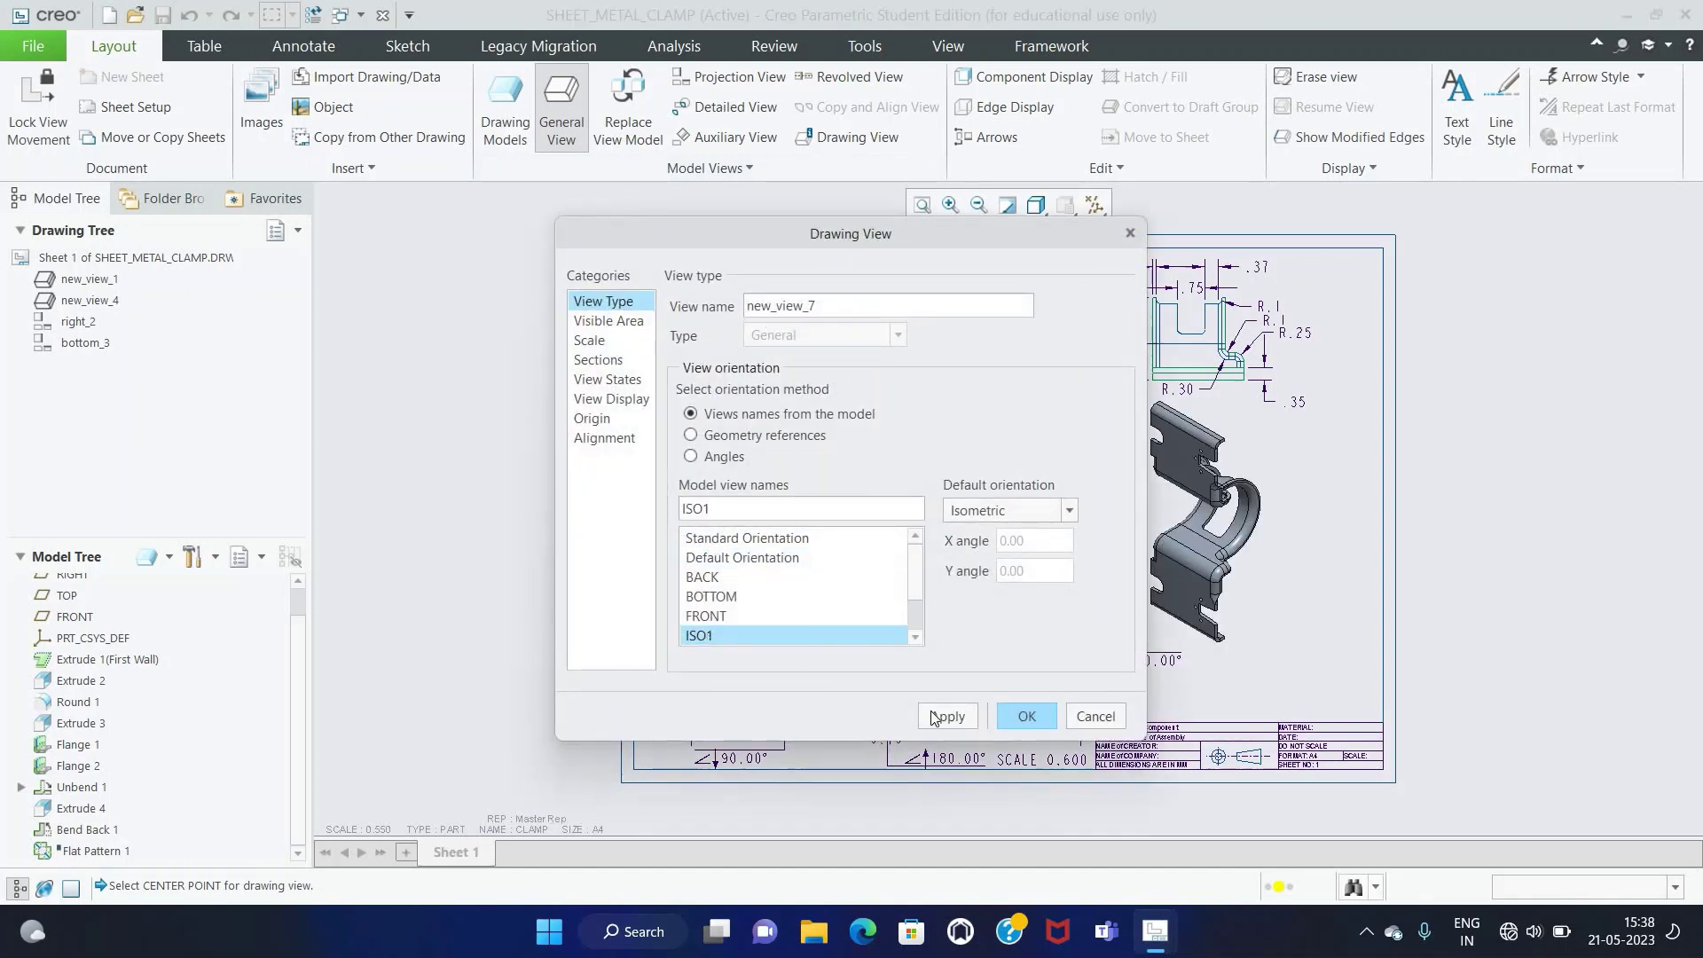
left_click(958, 715)
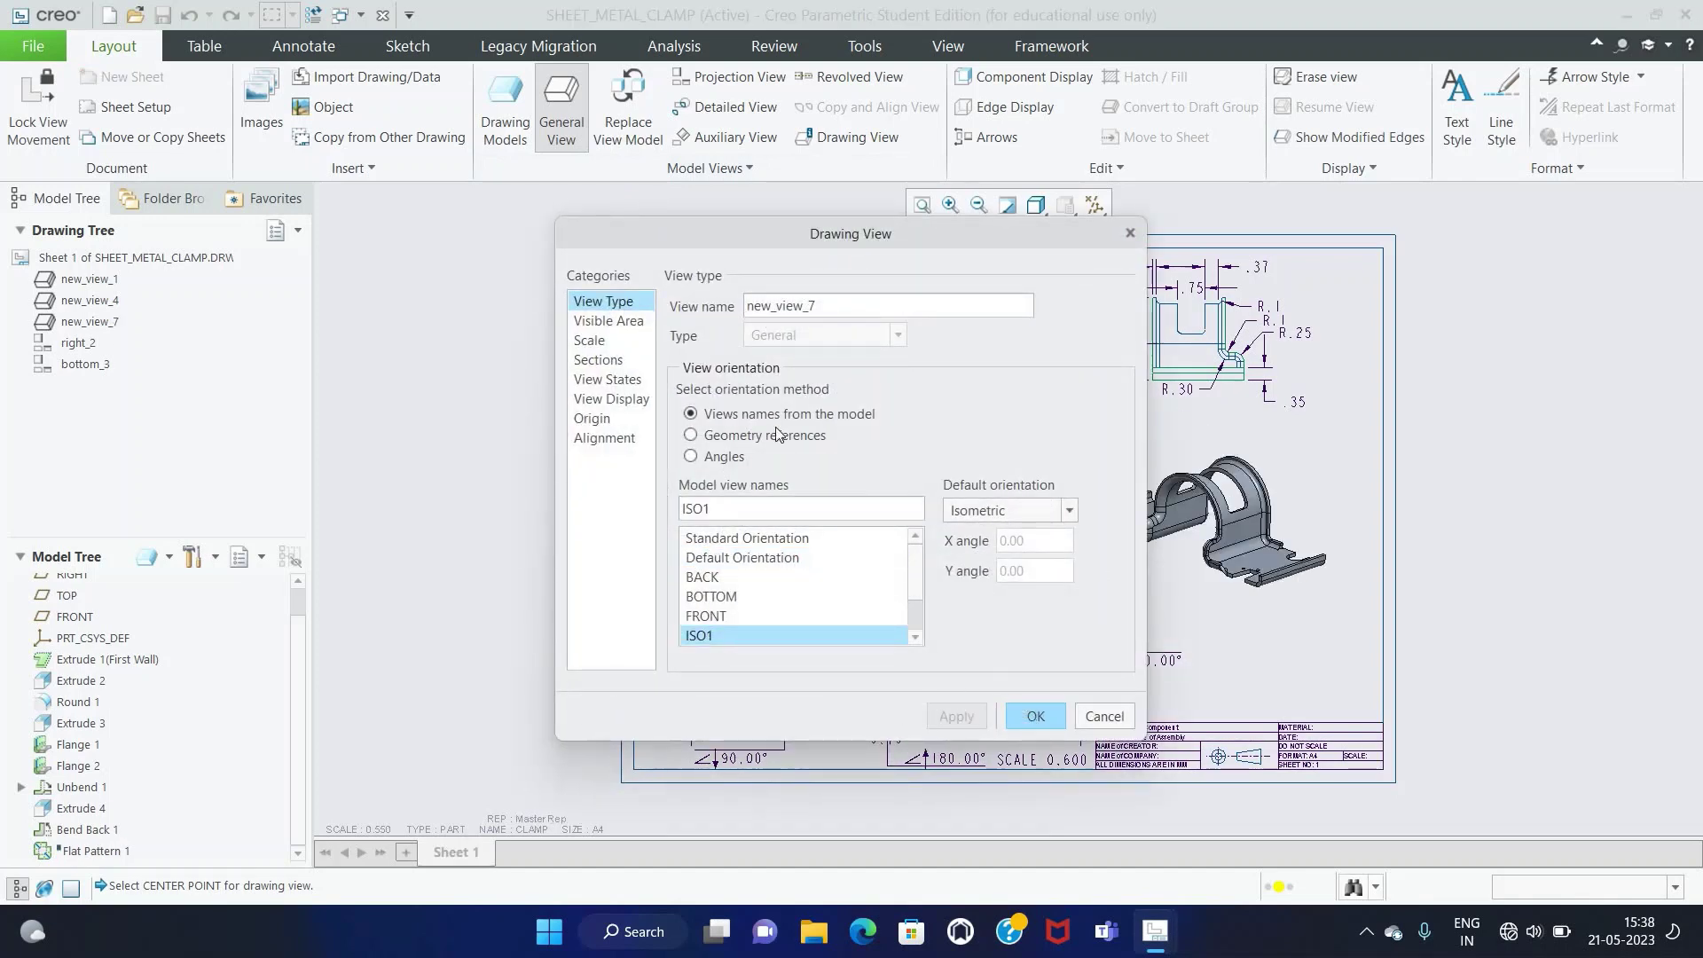
Step: Give the isometric view a custom scale of 0.600 and accept the view settings
left_click_drag(696, 234, 489, 261)
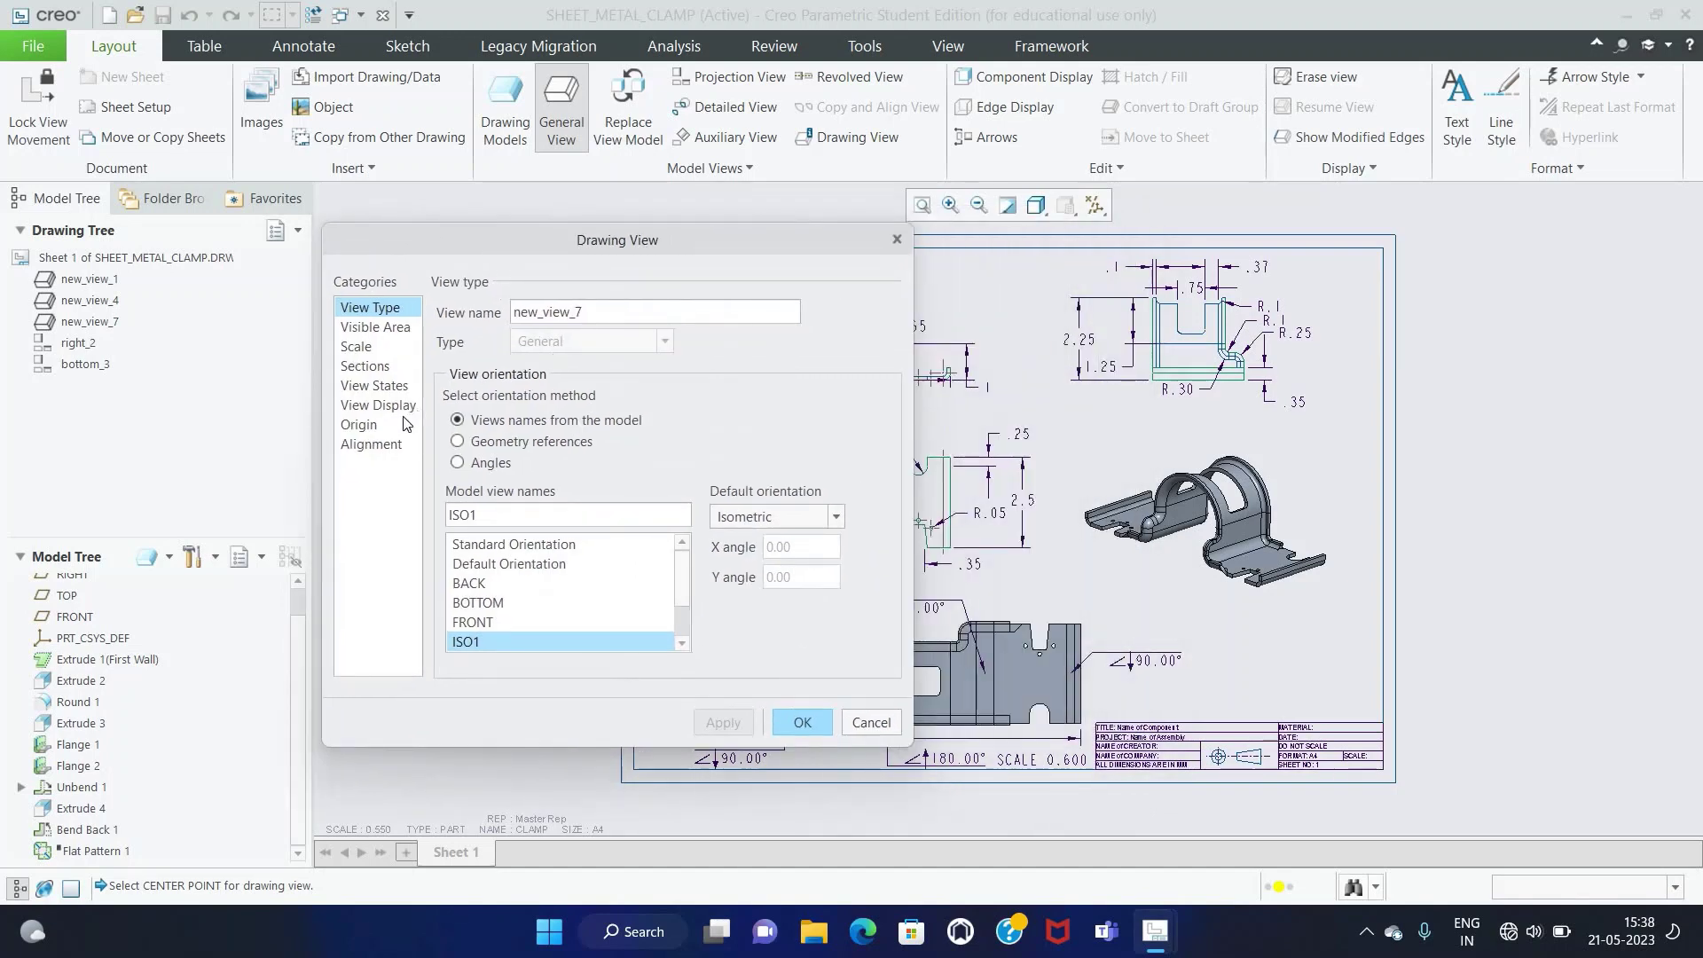
left_click(358, 347)
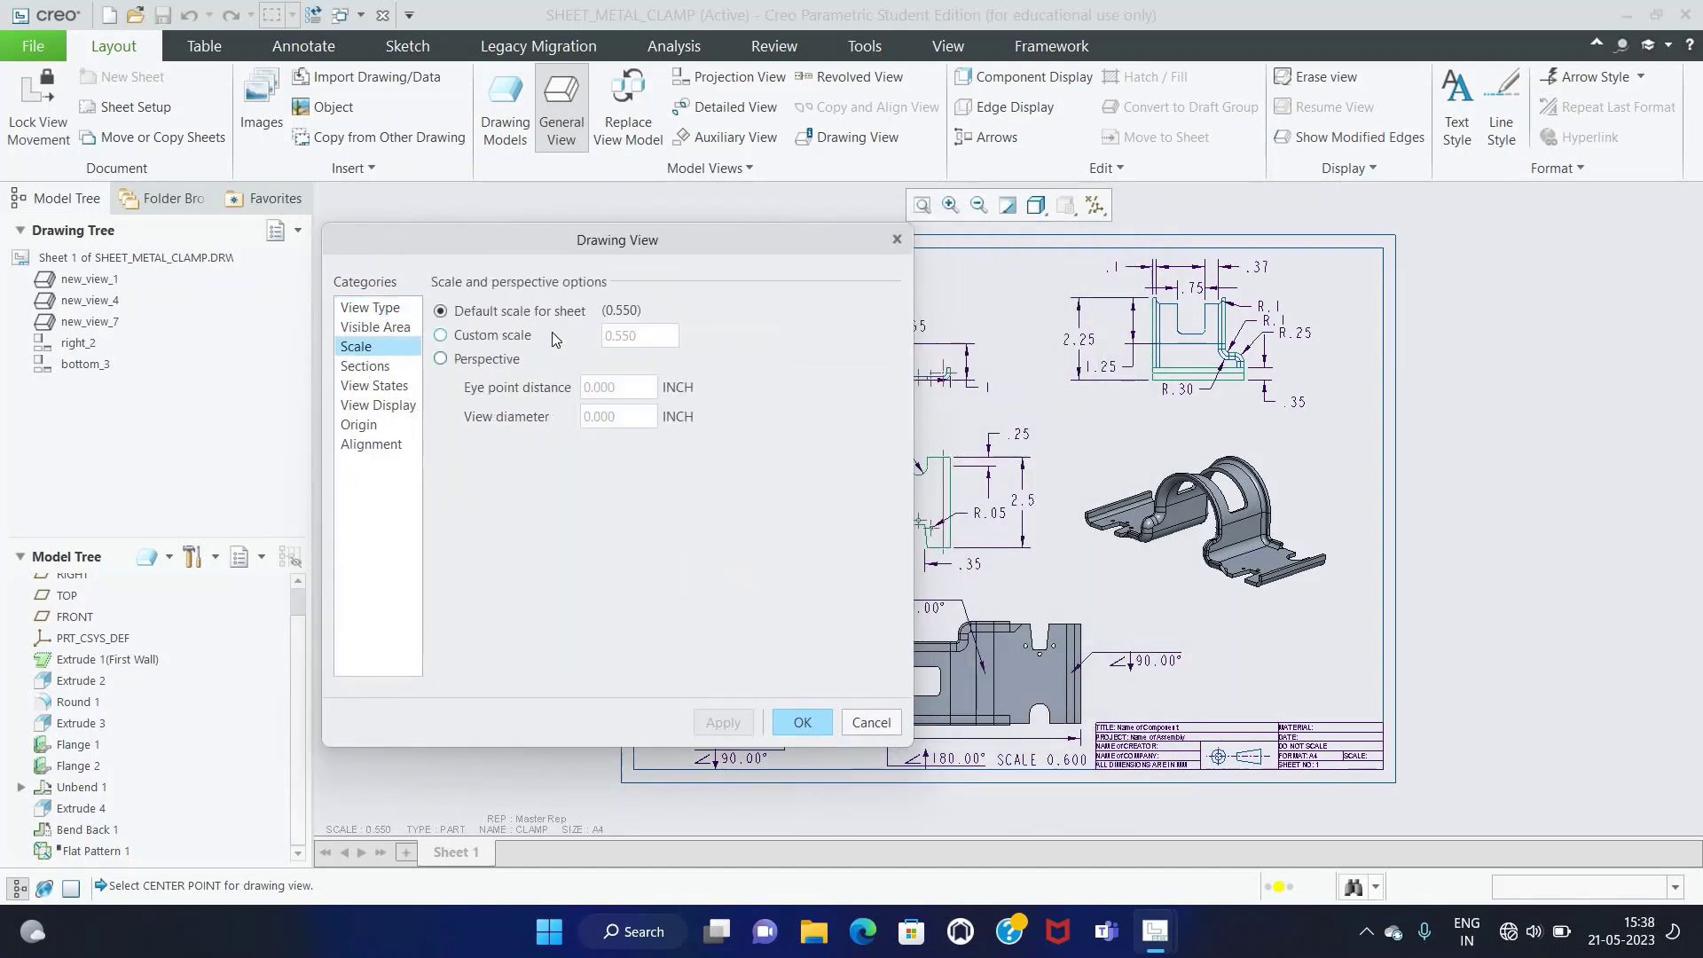
left_click(533, 335)
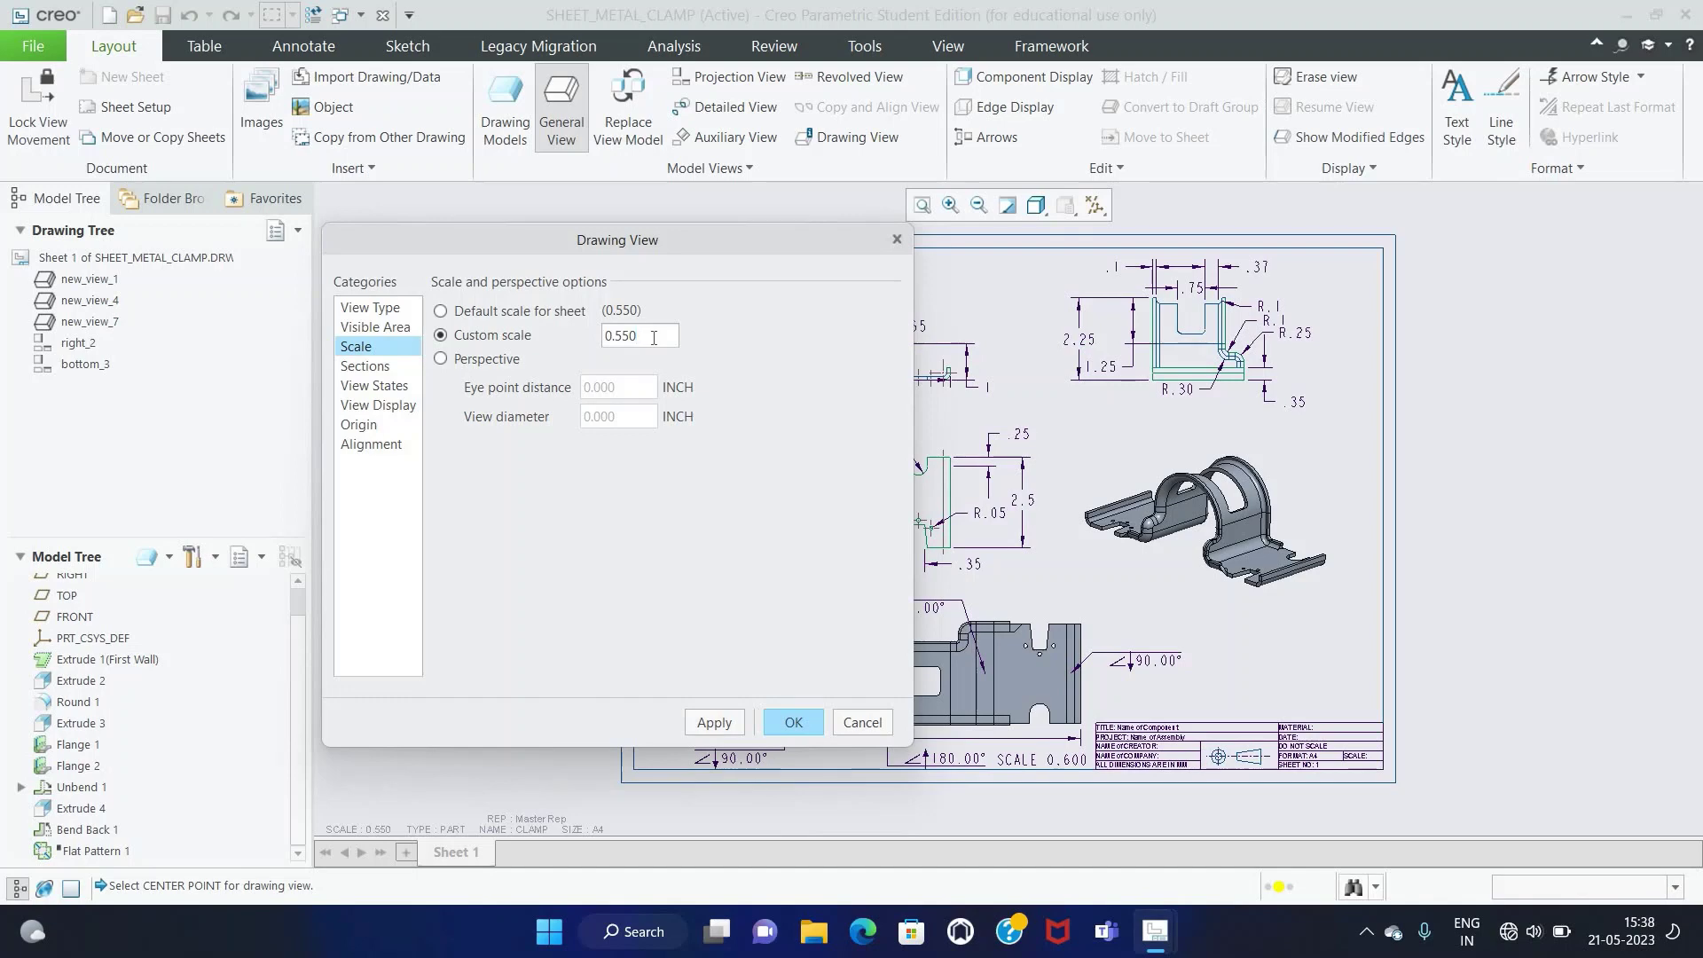
type("6")
key("Return")
left_click(734, 726)
left_click(801, 723)
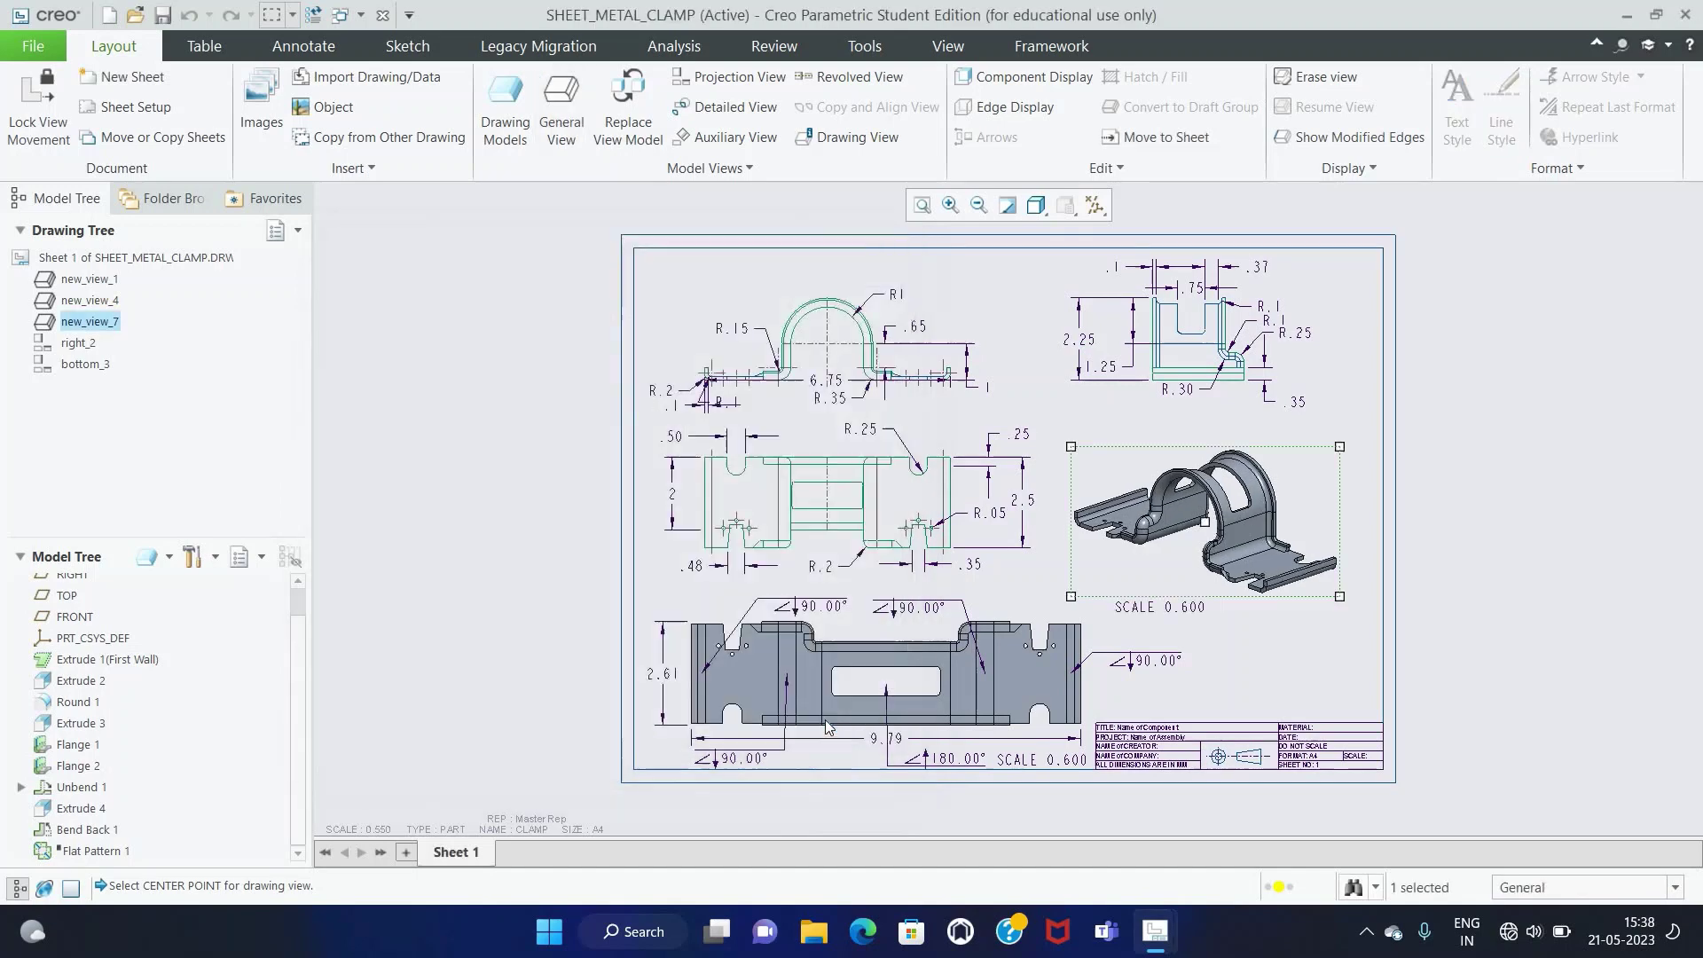
left_click(1500, 589)
Step: Show datum axes A_1, A_2, A_3, A_5 and A_7 on the bottom view
left_click(1020, 668)
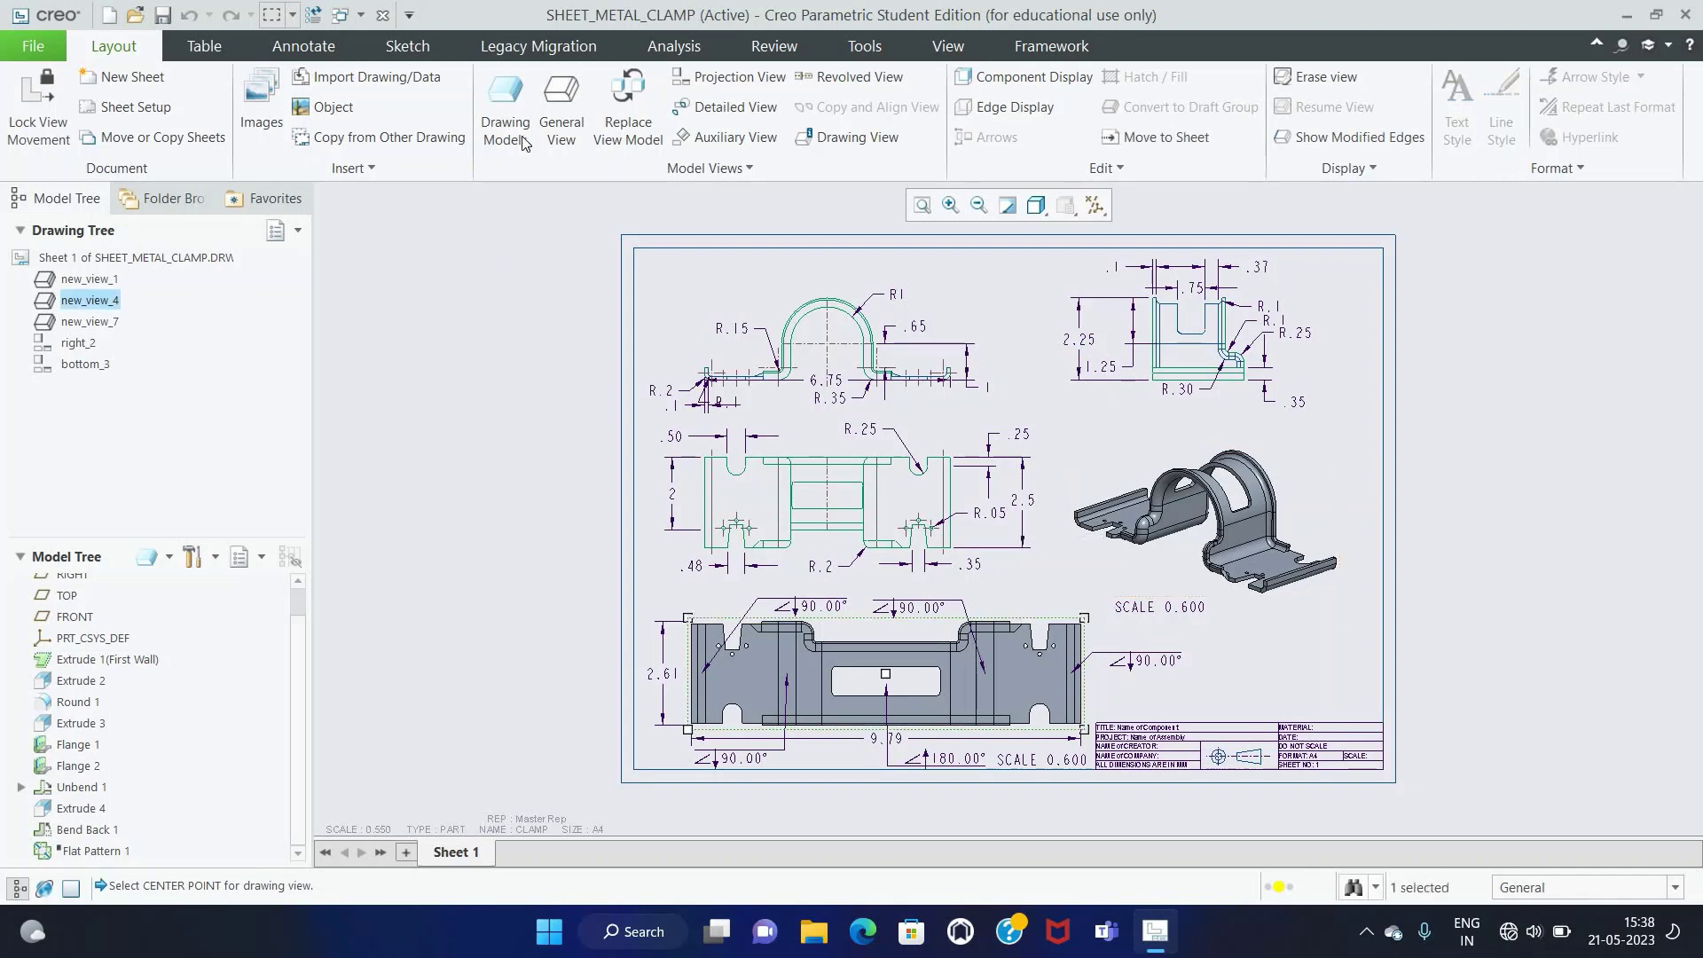
left_click(303, 45)
left_click(352, 149)
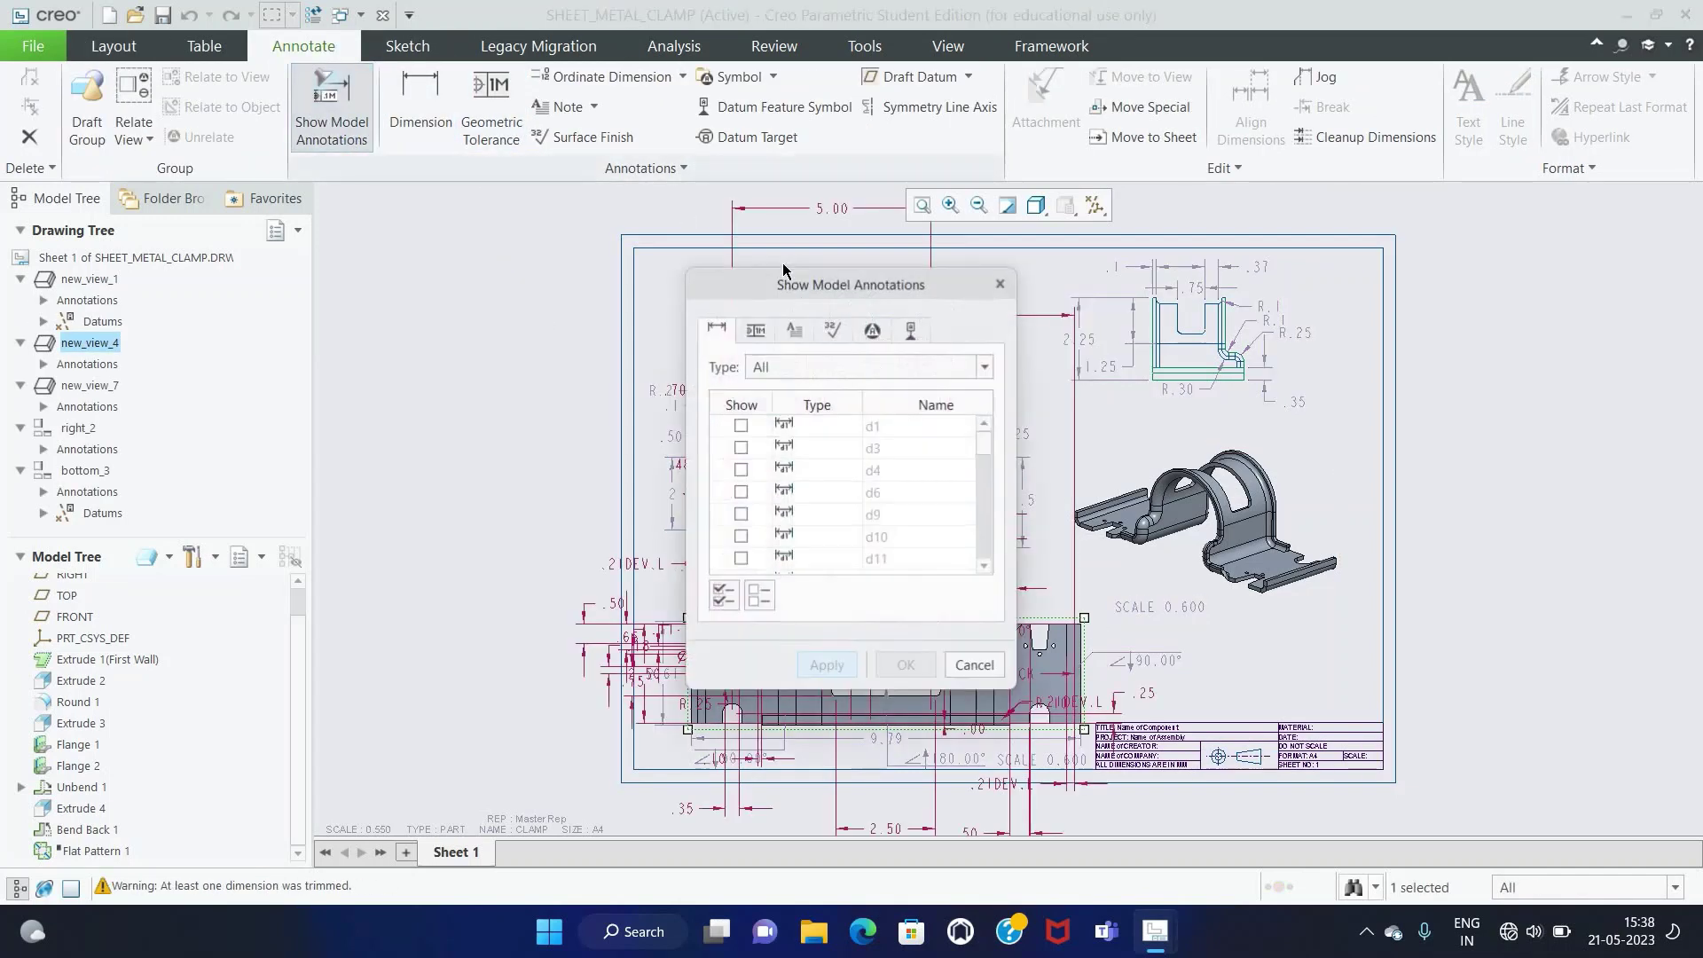
left_click_drag(798, 273, 479, 179)
left_click(591, 226)
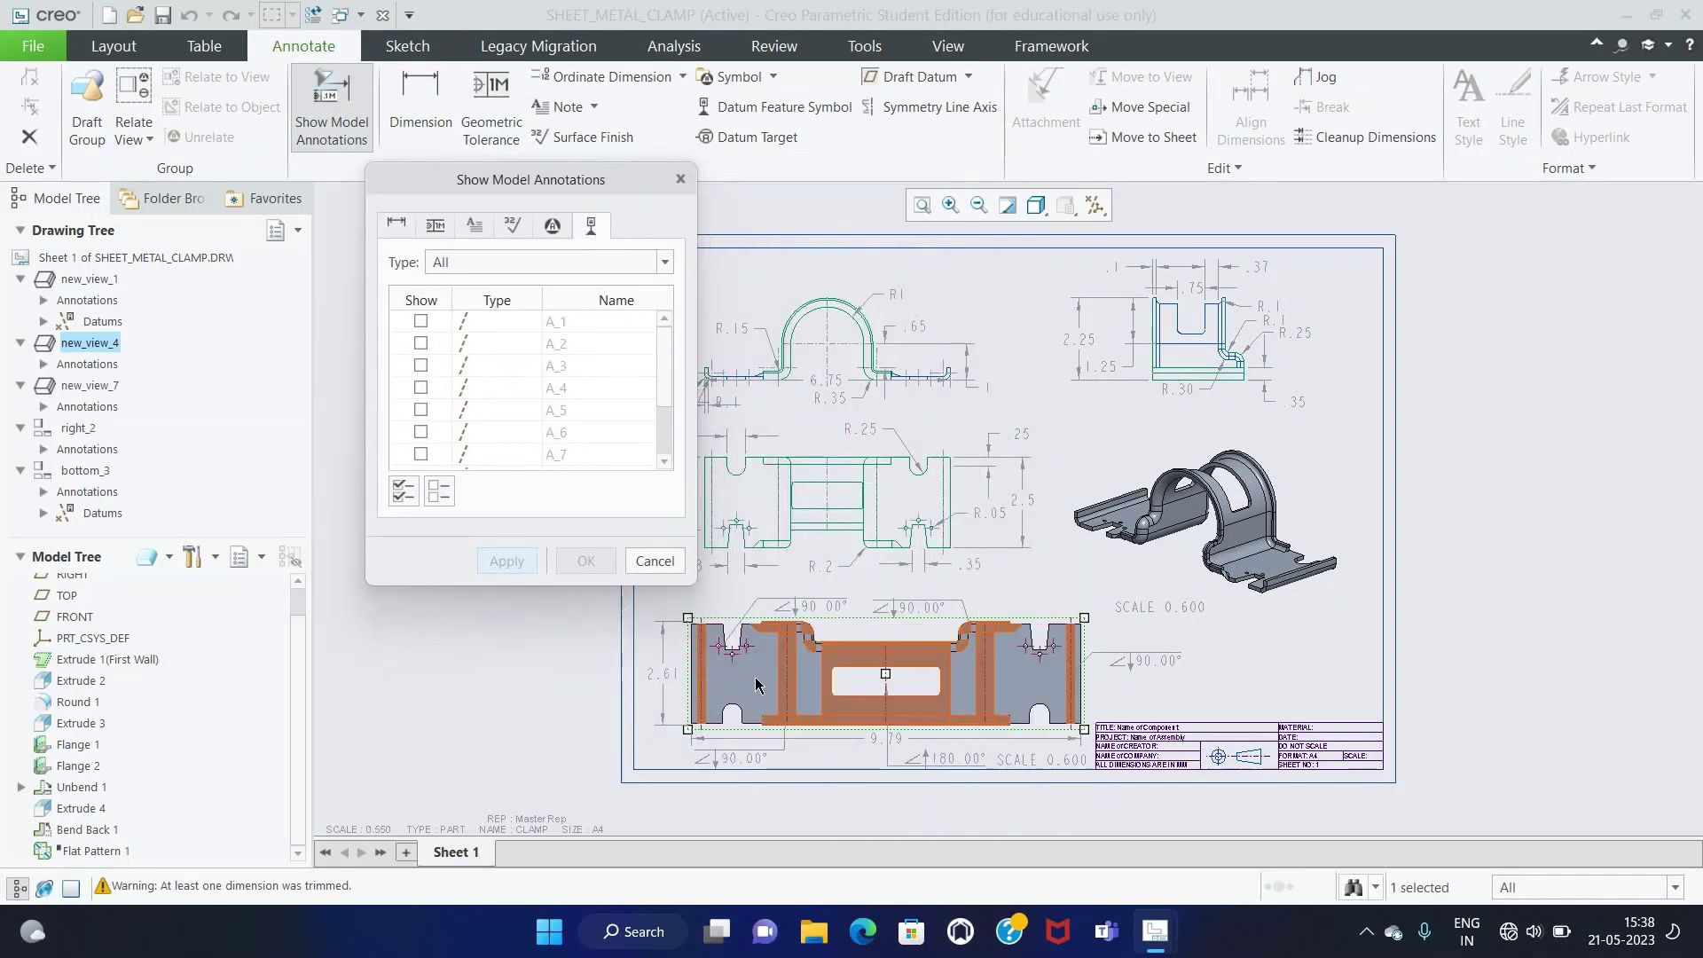
scroll(683, 695, "up", 3)
left_click(687, 636)
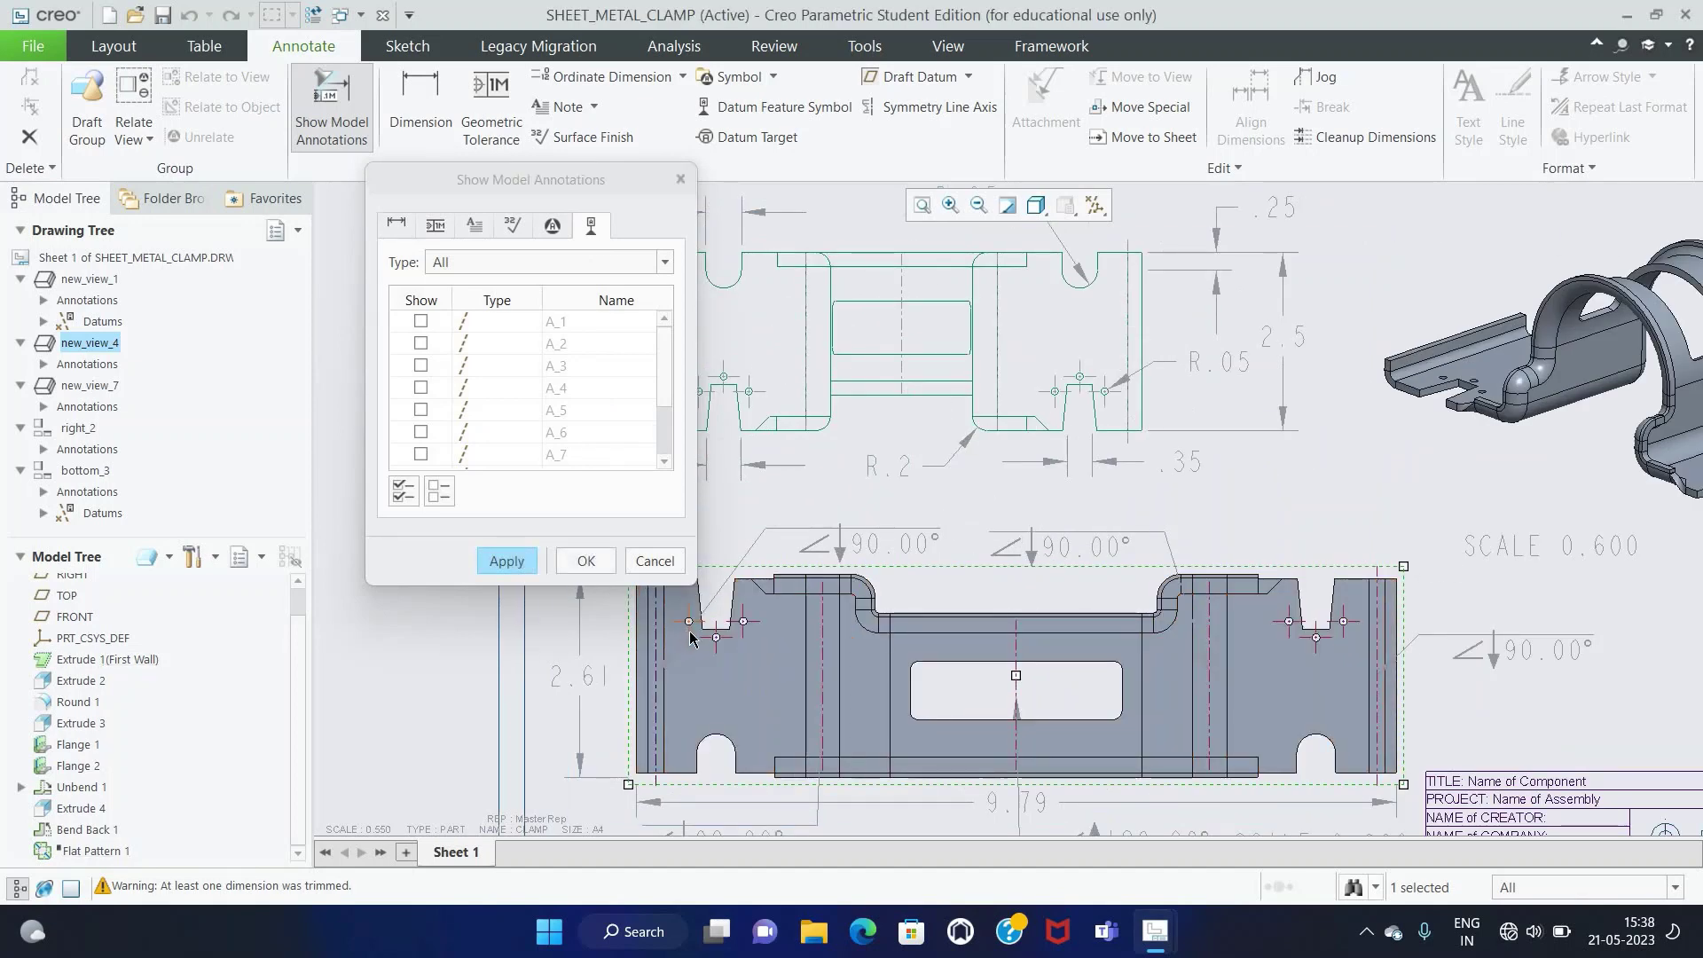
left_click(714, 647)
scroll(821, 696, "down", 1)
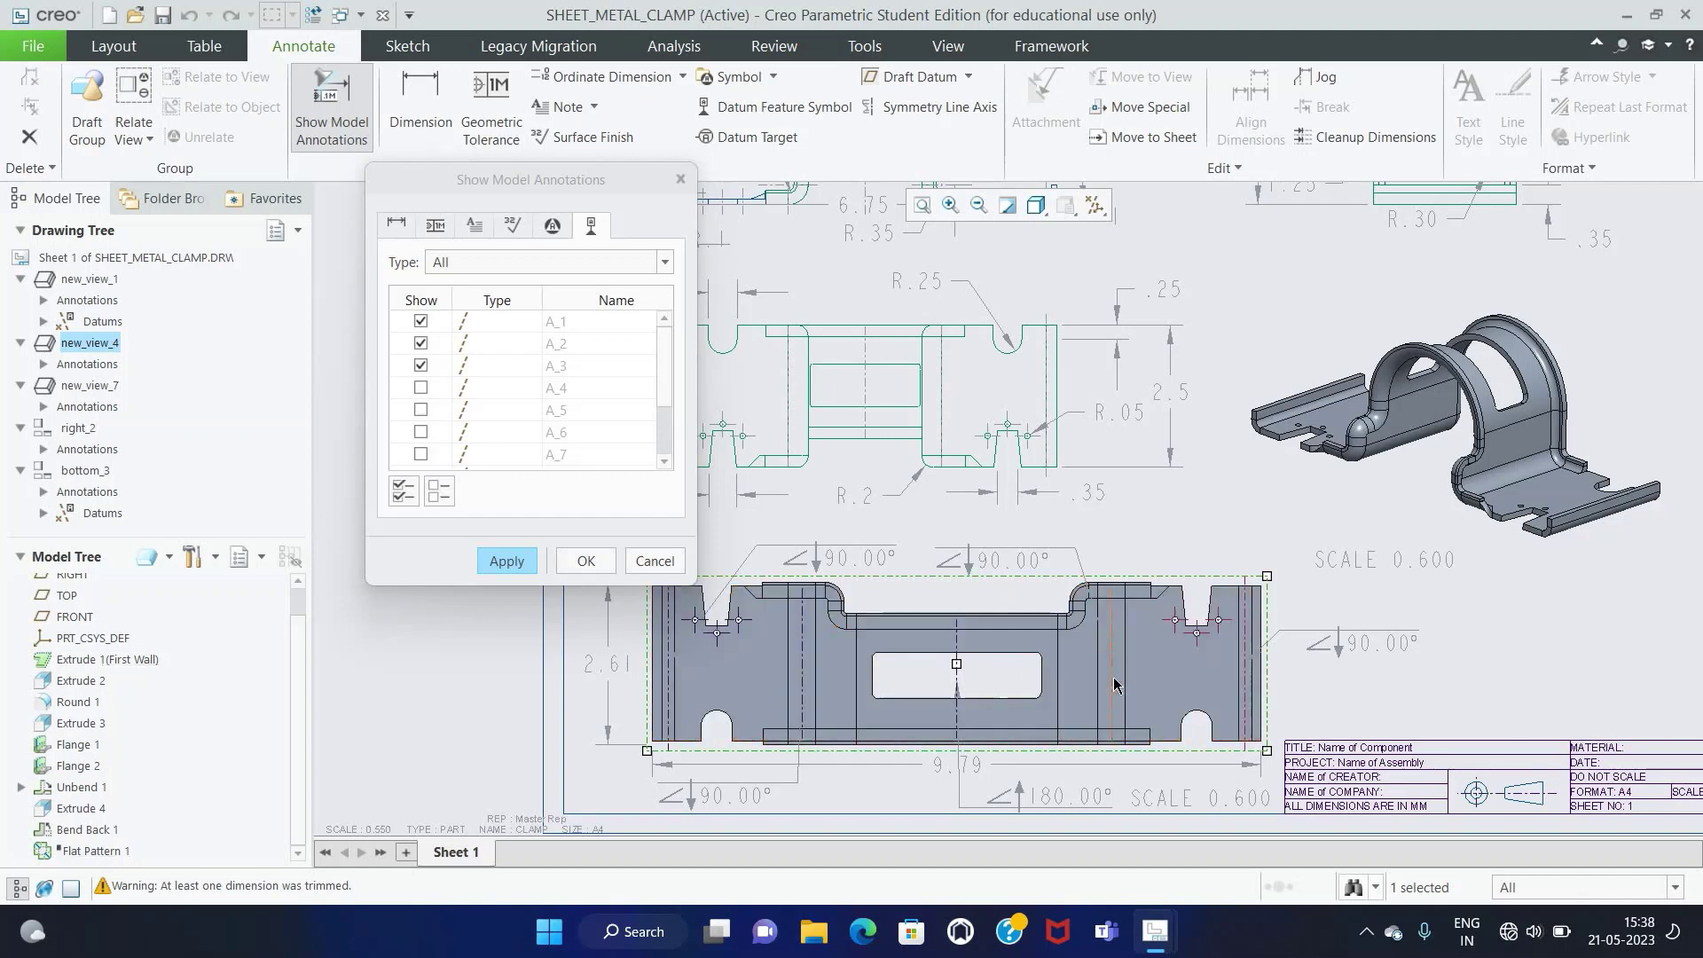
left_click(1176, 630)
left_click(1197, 633)
scroll(1135, 612, "down", 1)
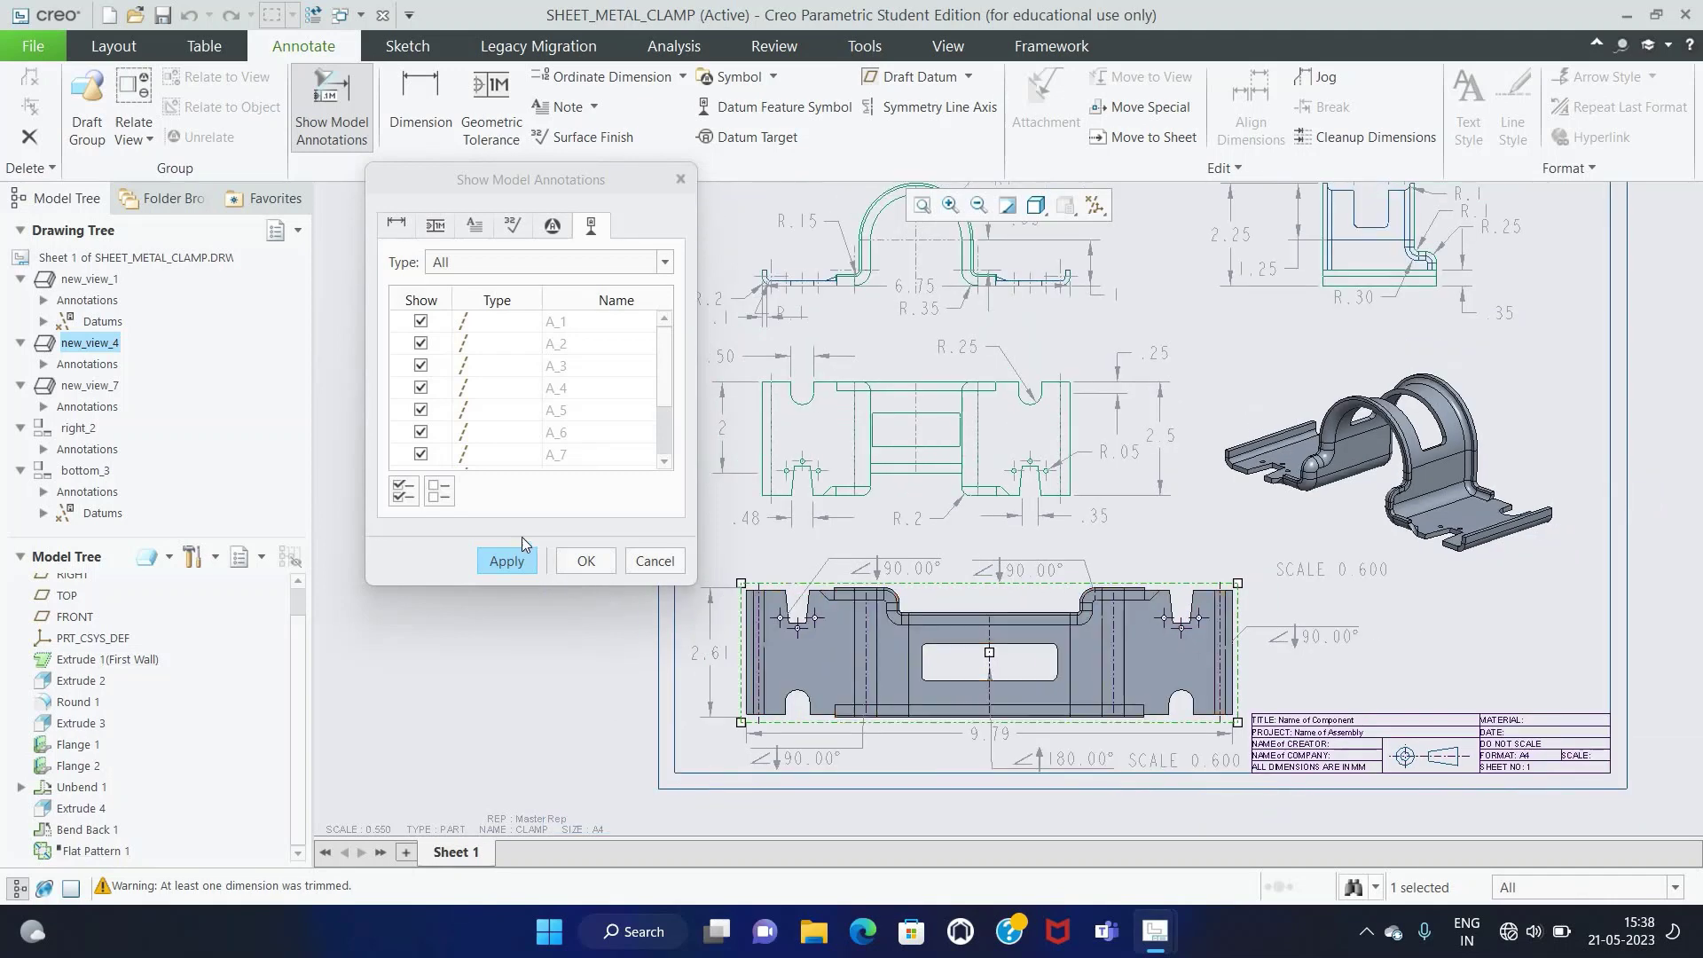
left_click(529, 563)
left_click(655, 560)
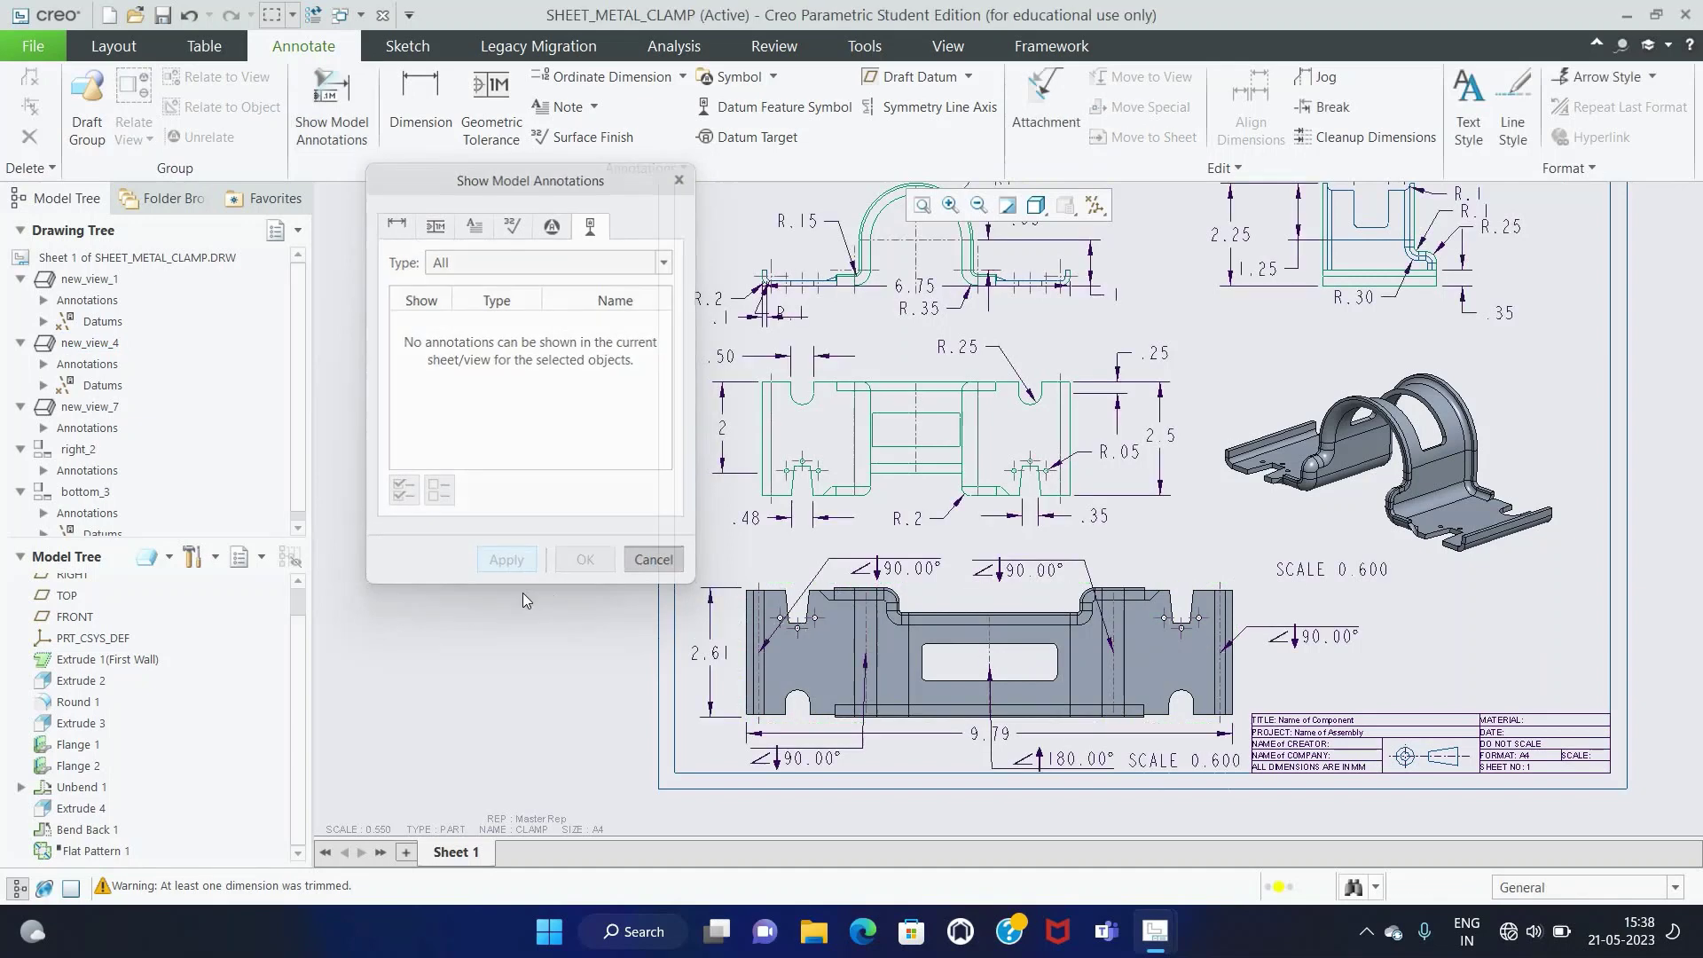
Step: Show all model axes on the isometric 3D view
scroll(1224, 530, "up", 1)
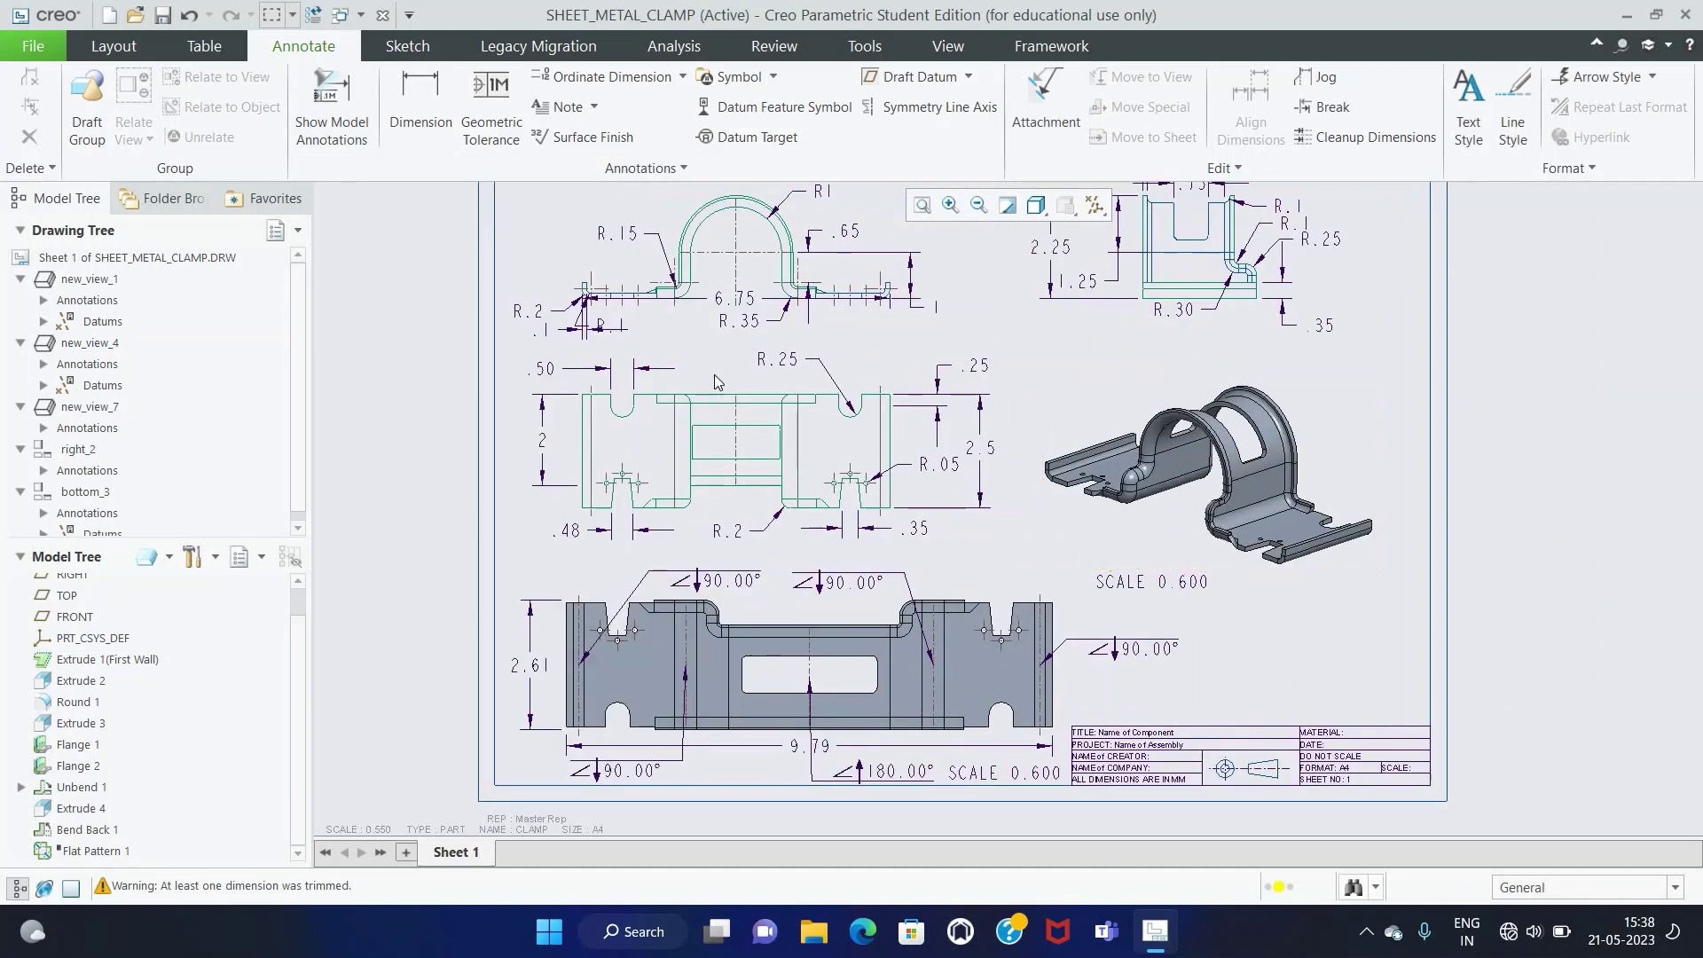
left_click(332, 124)
left_click(1307, 479)
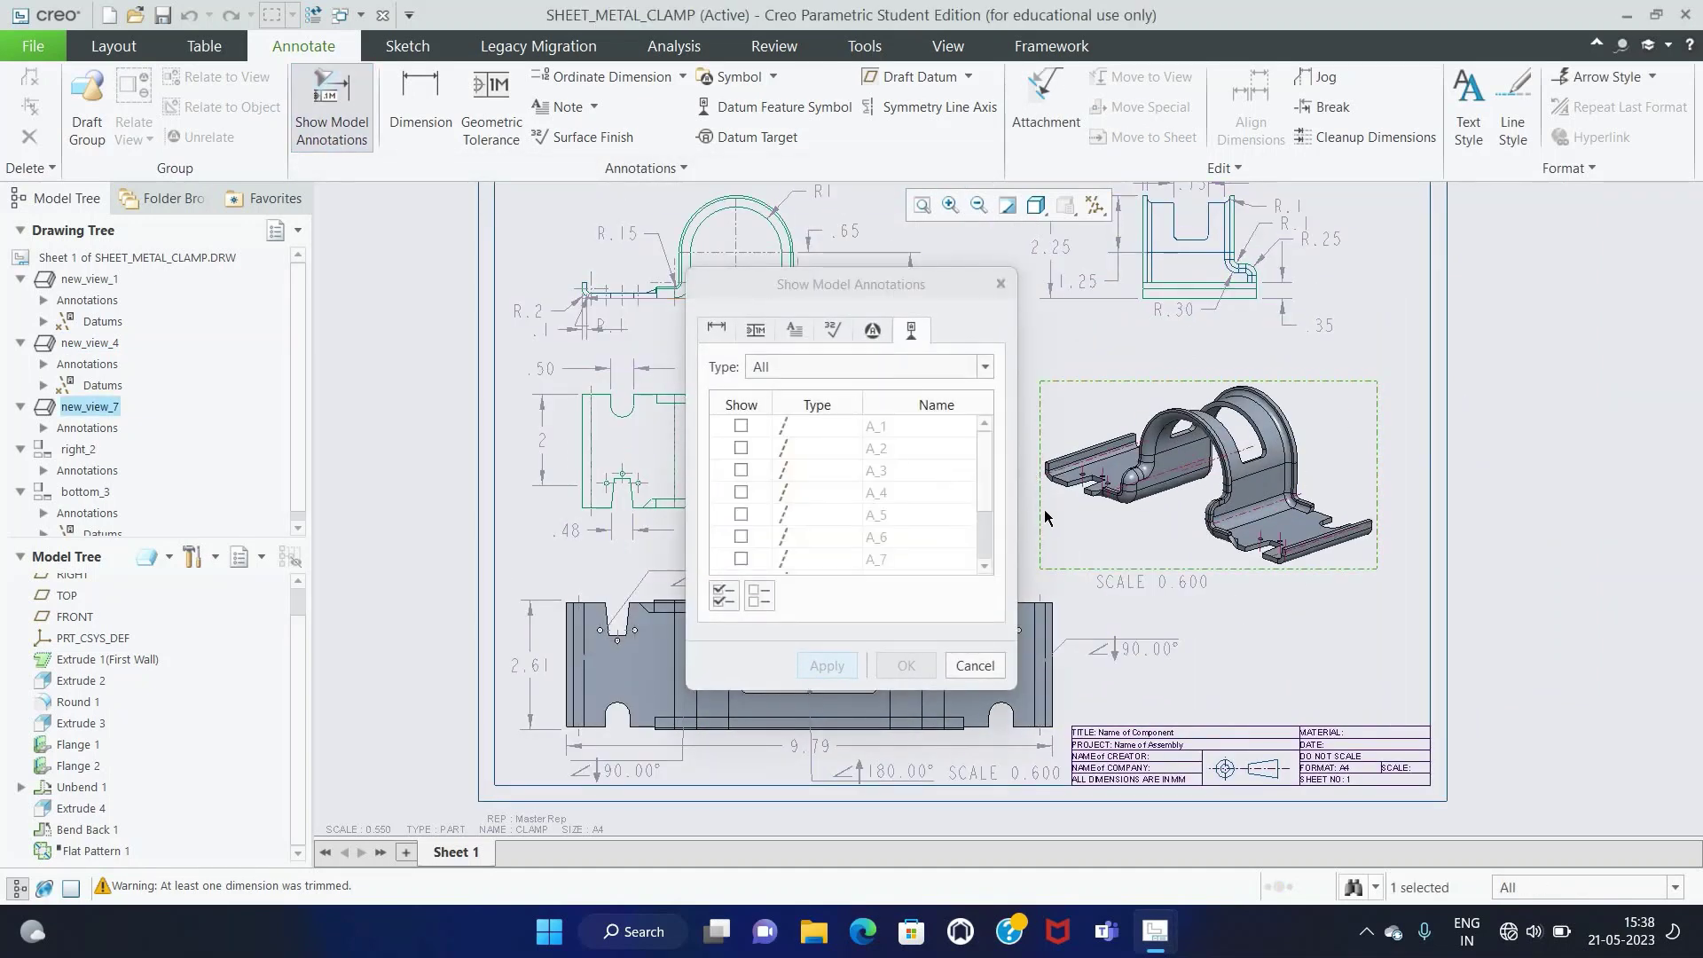
left_click(724, 594)
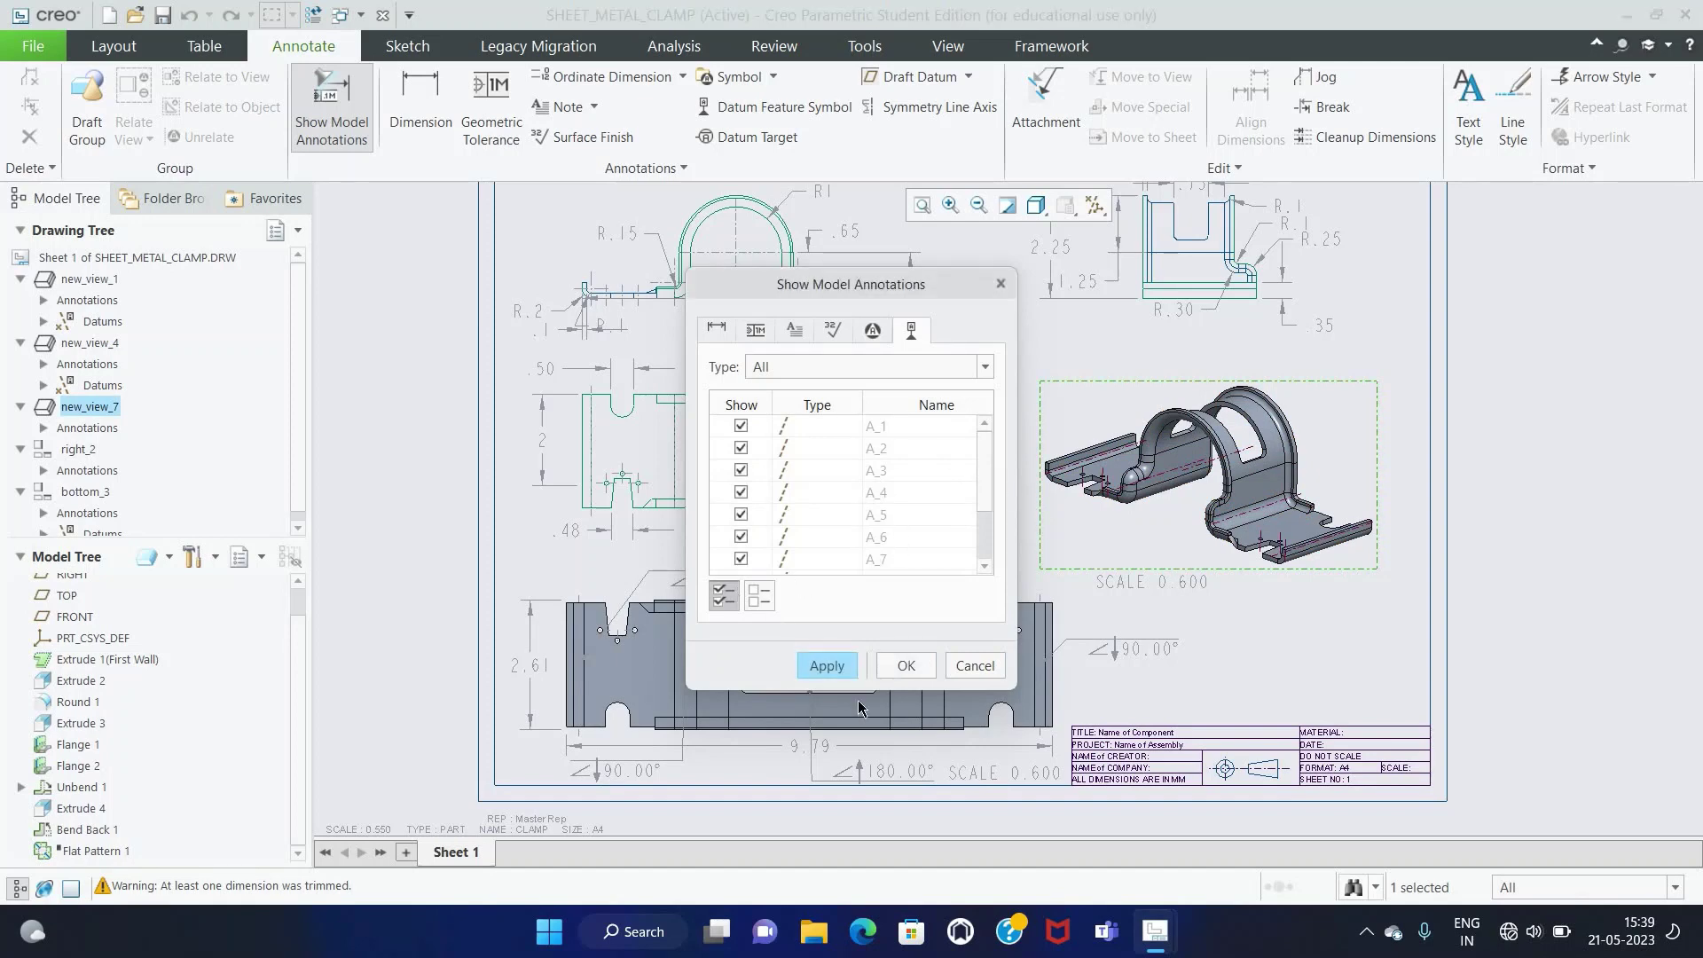
middle_click(1288, 629)
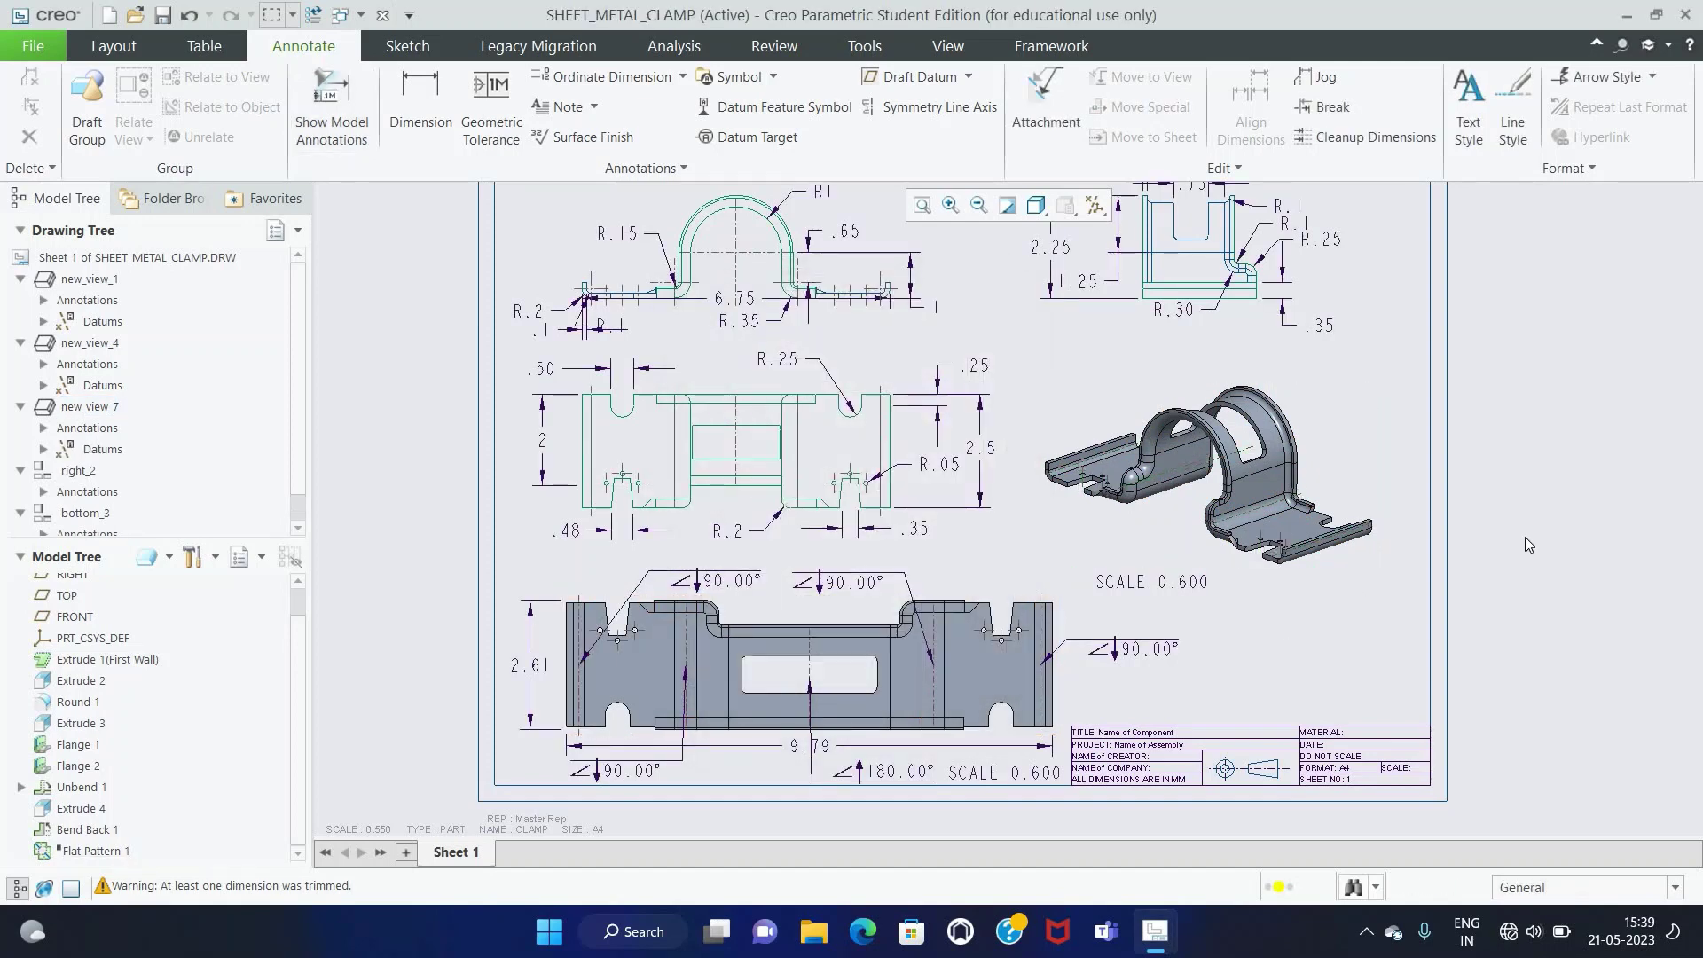
Step: Move the SCALE 0.600 label right, under the isometric view
scroll(1519, 534, "down", 1)
left_click(1253, 574)
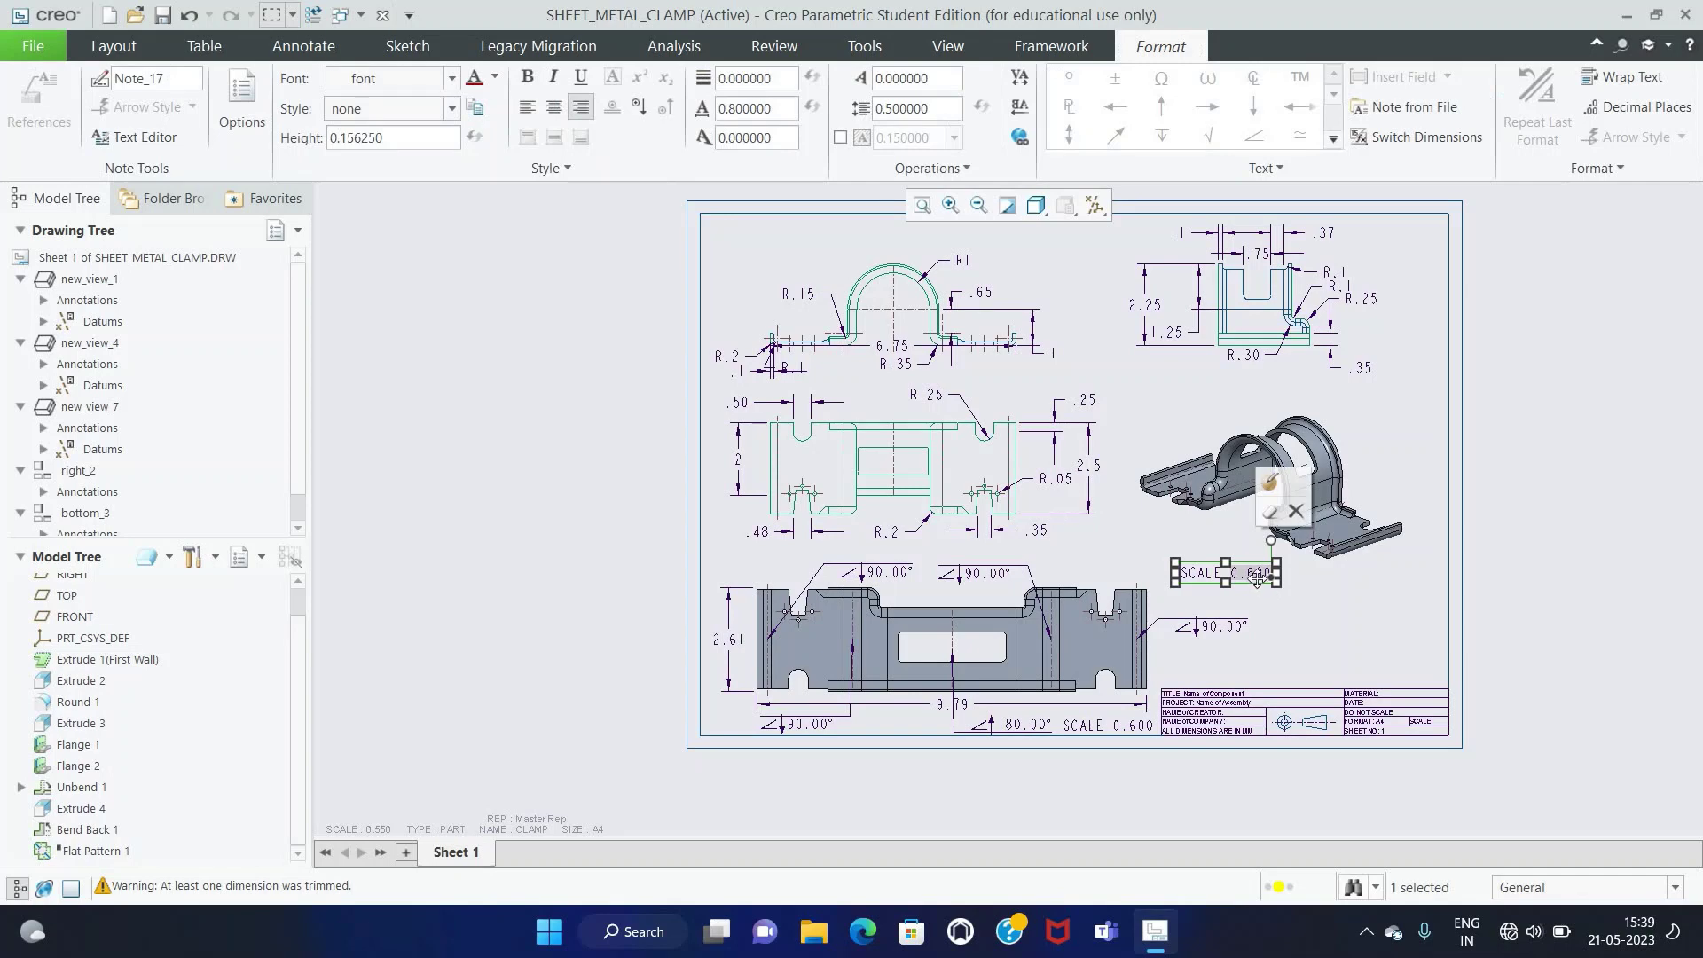
left_click_drag(1256, 578, 1407, 594)
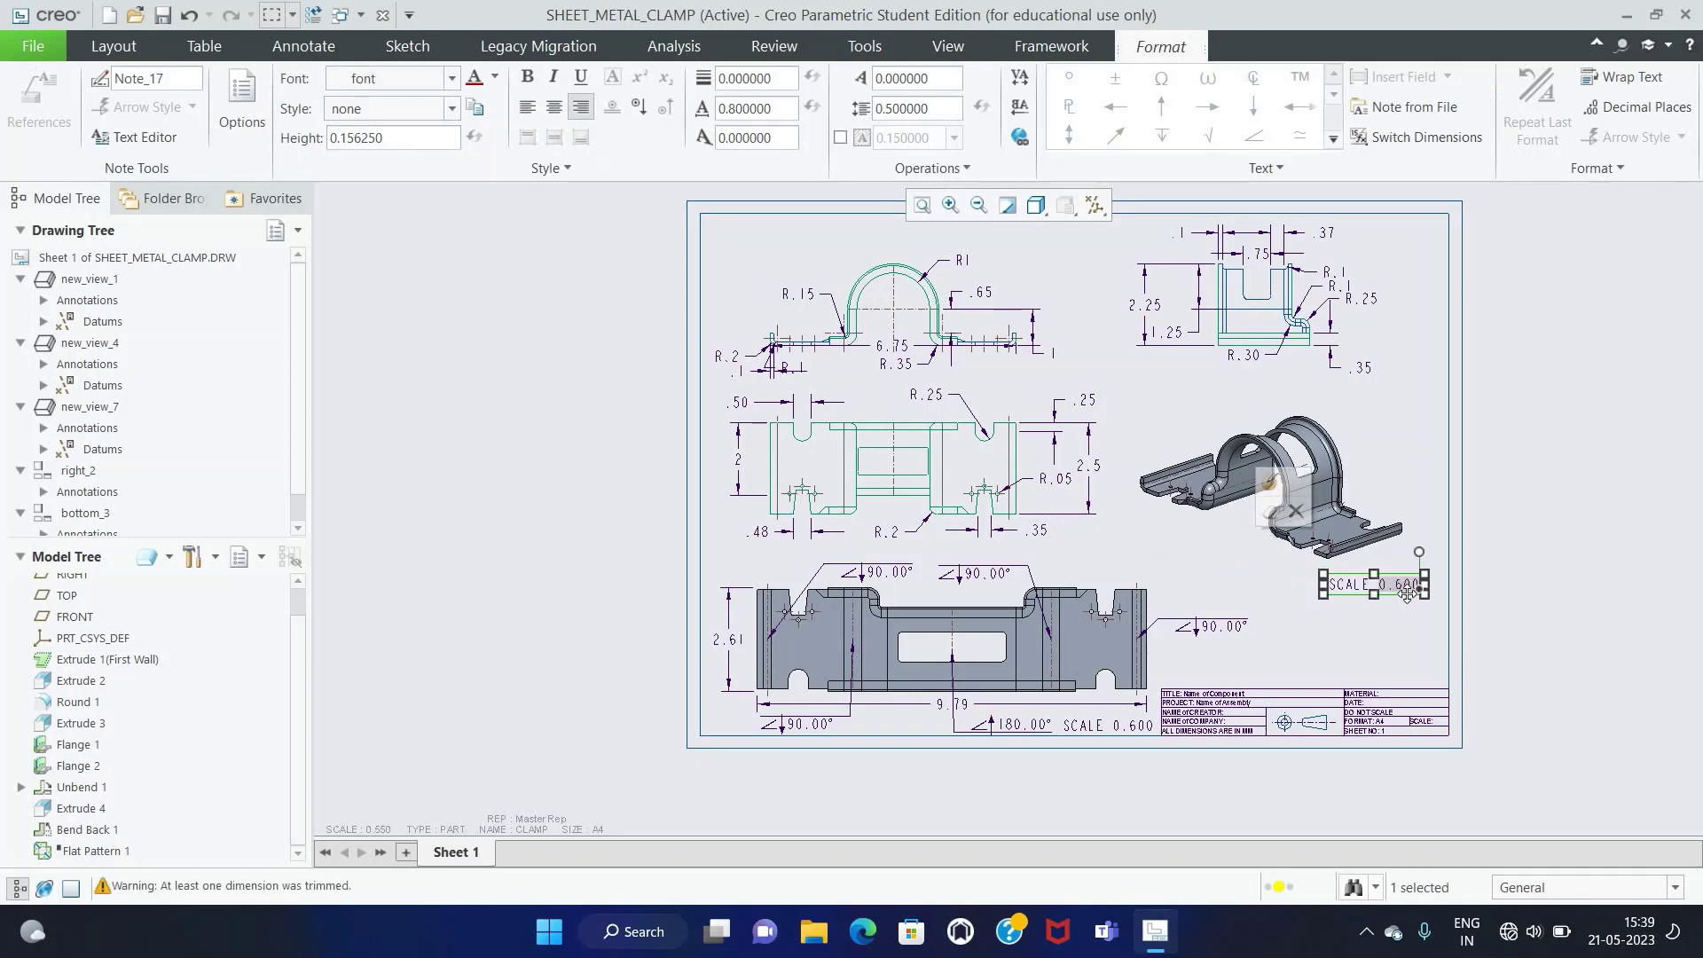
left_click(1525, 614)
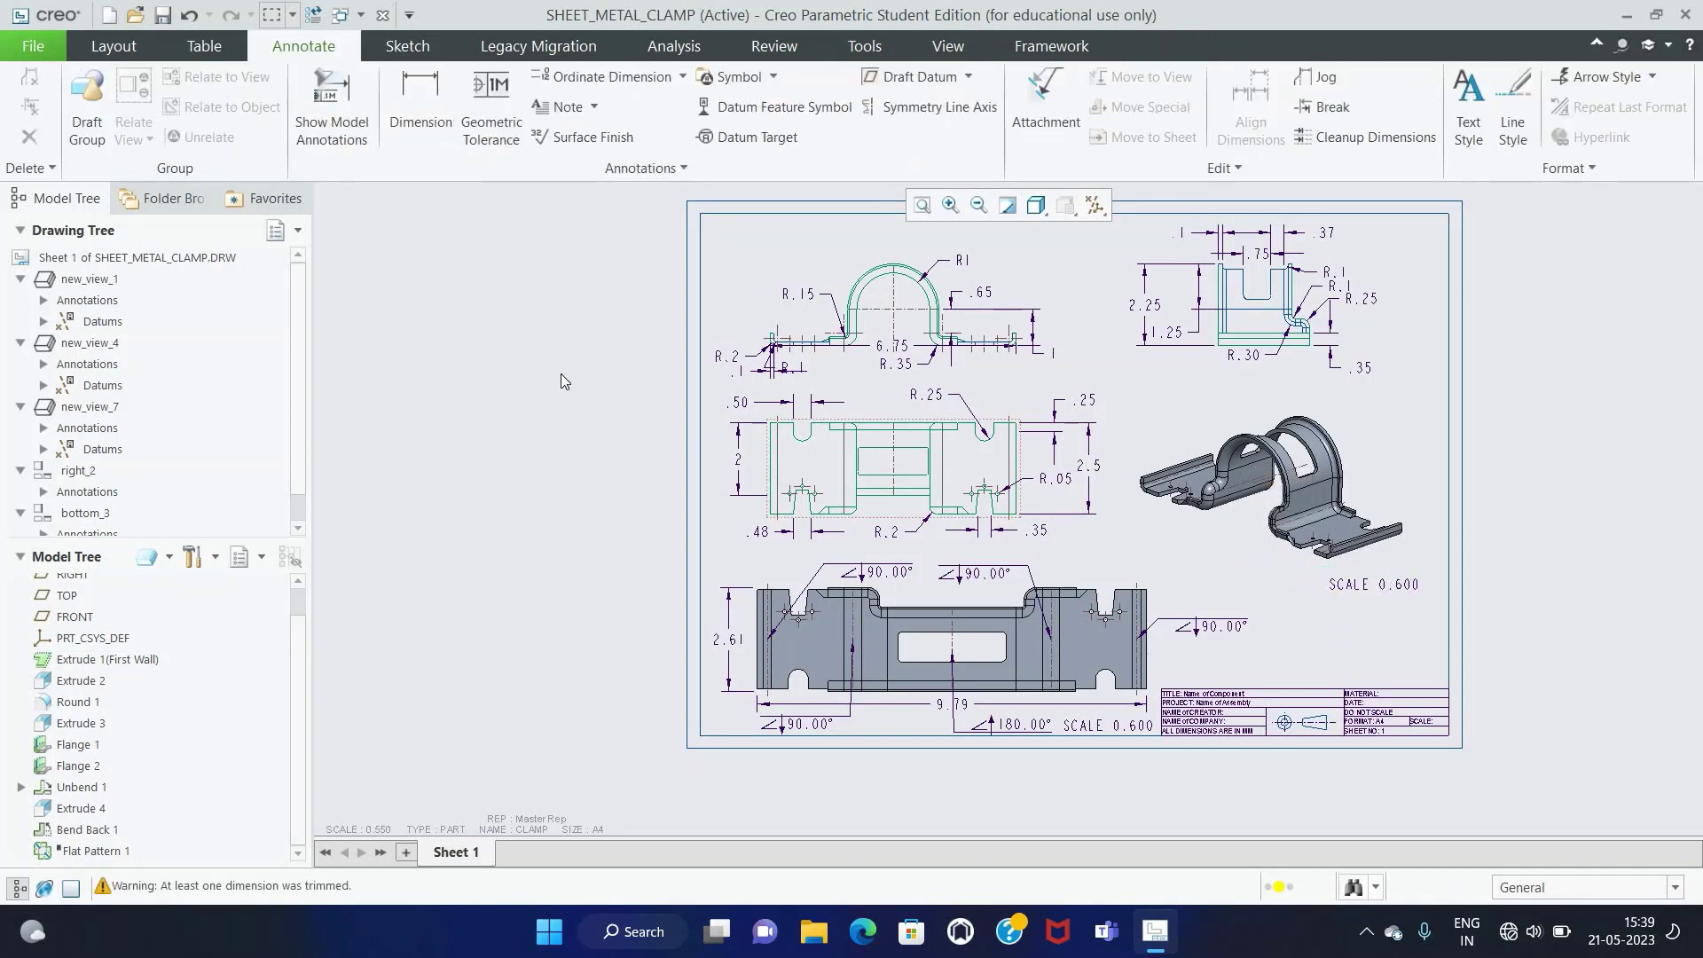
Step: Add an unattached BOTTOM VIEW note above the bottom view
left_click(593, 106)
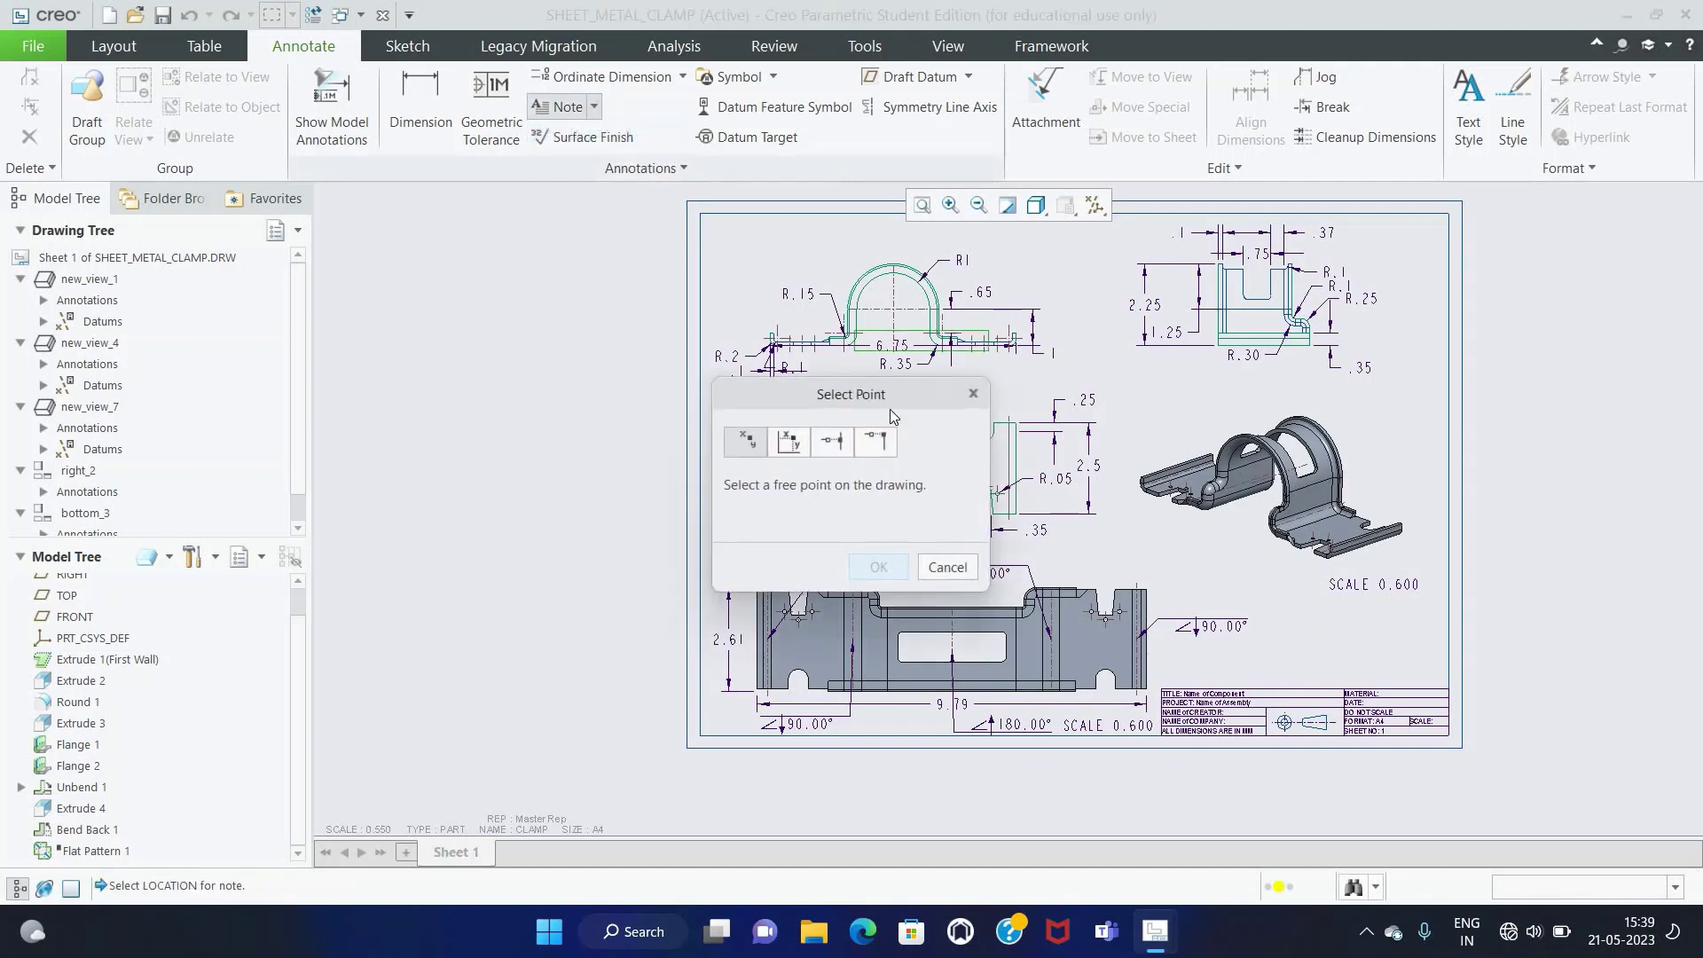
left_click_drag(890, 406, 630, 439)
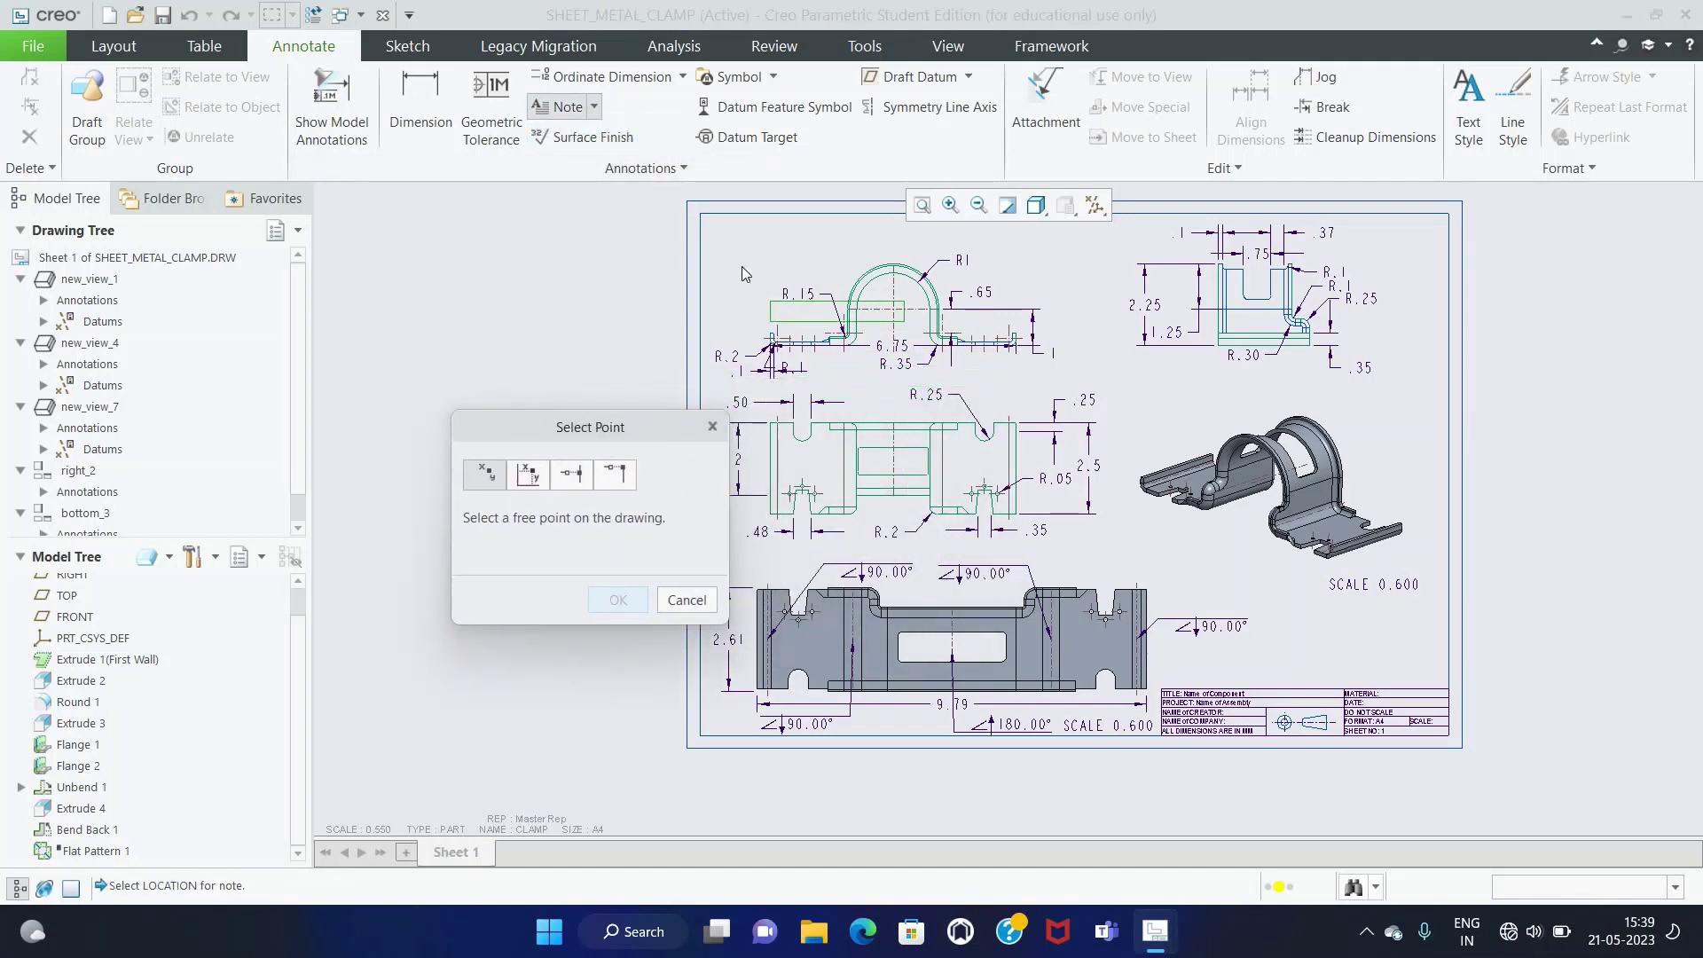
left_click(855, 556)
type("BO")
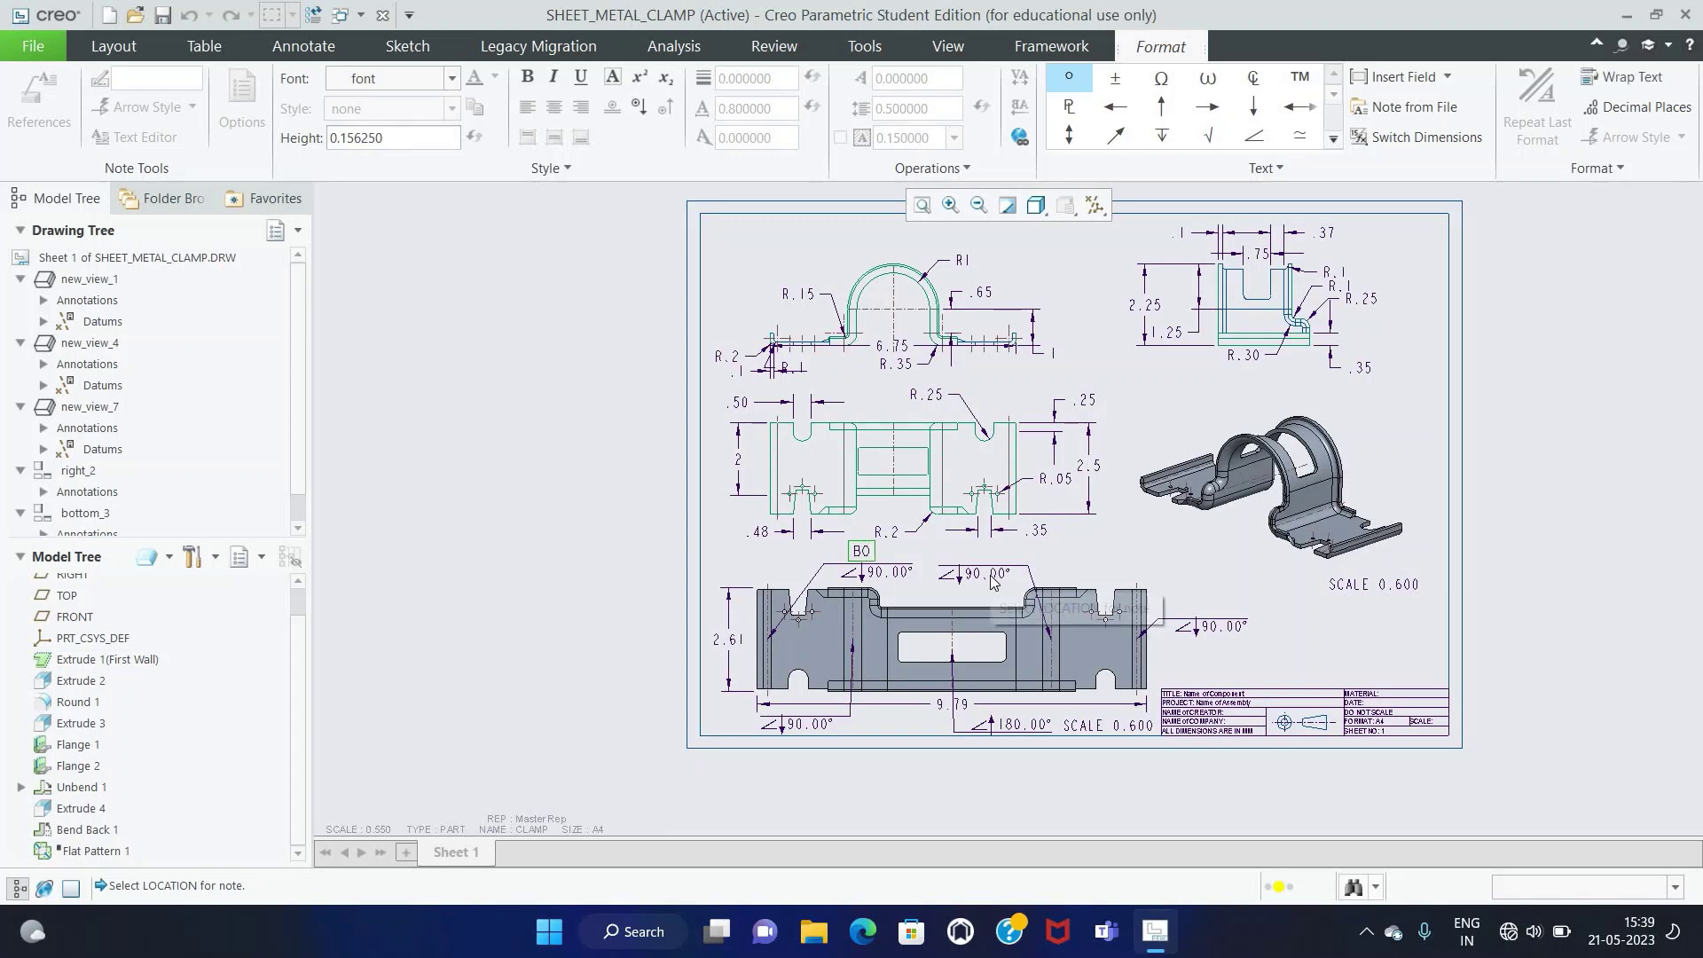
type("TTOM VIEW")
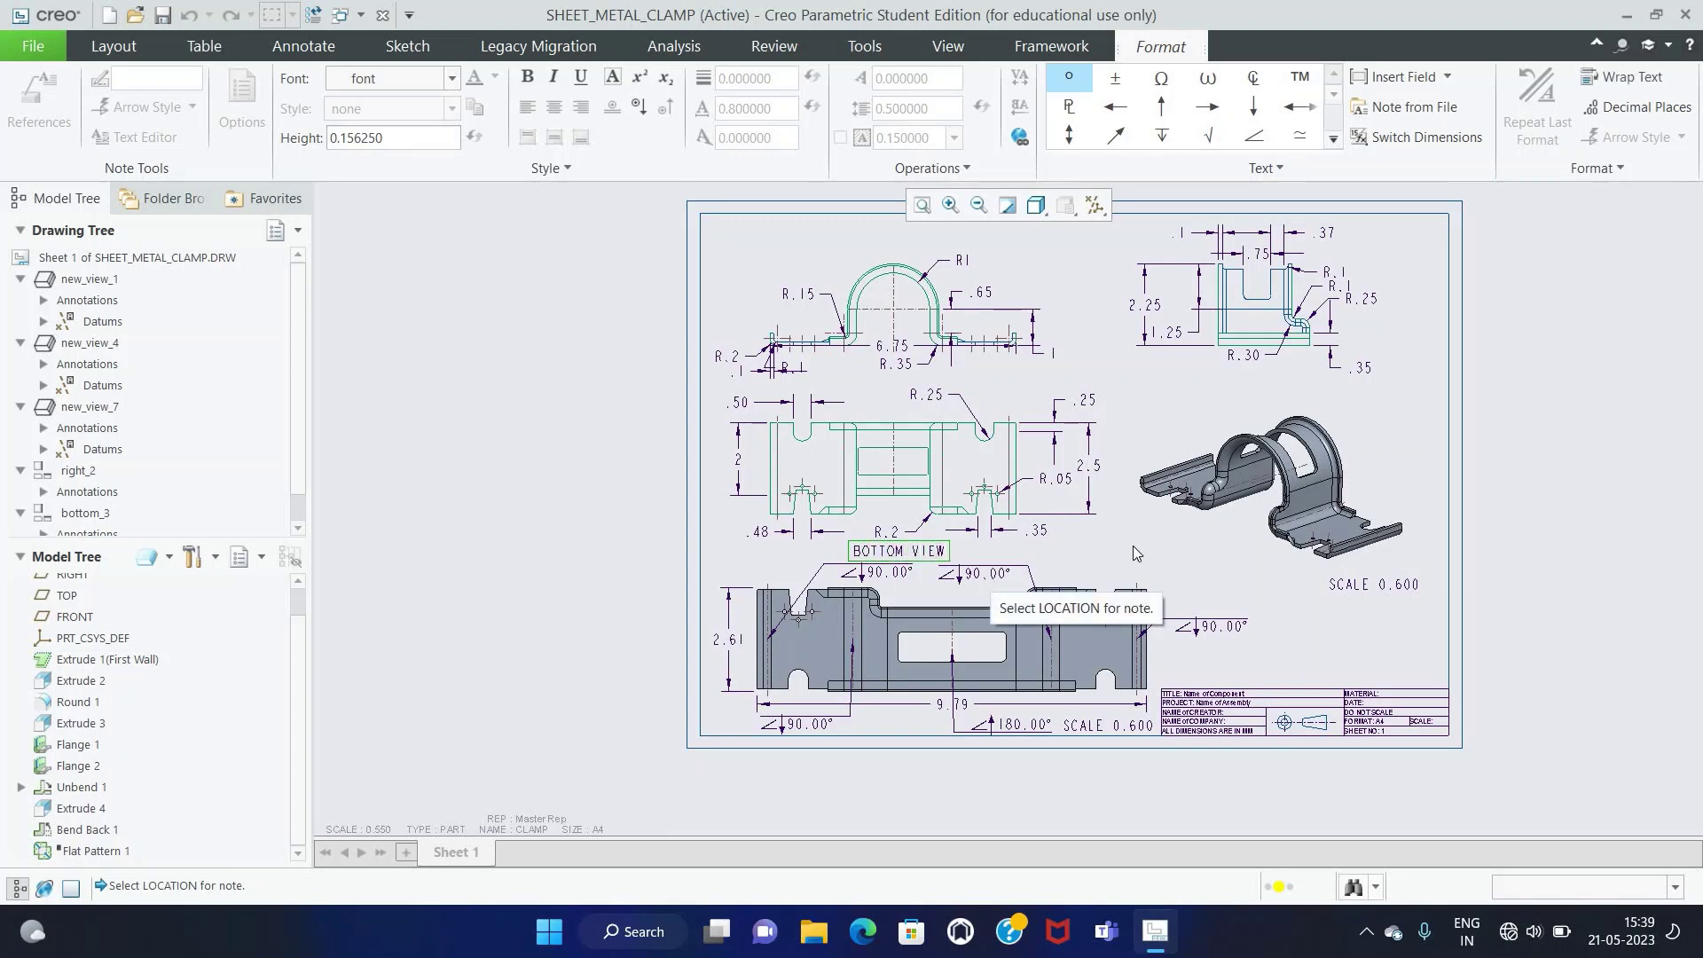
left_click(936, 539)
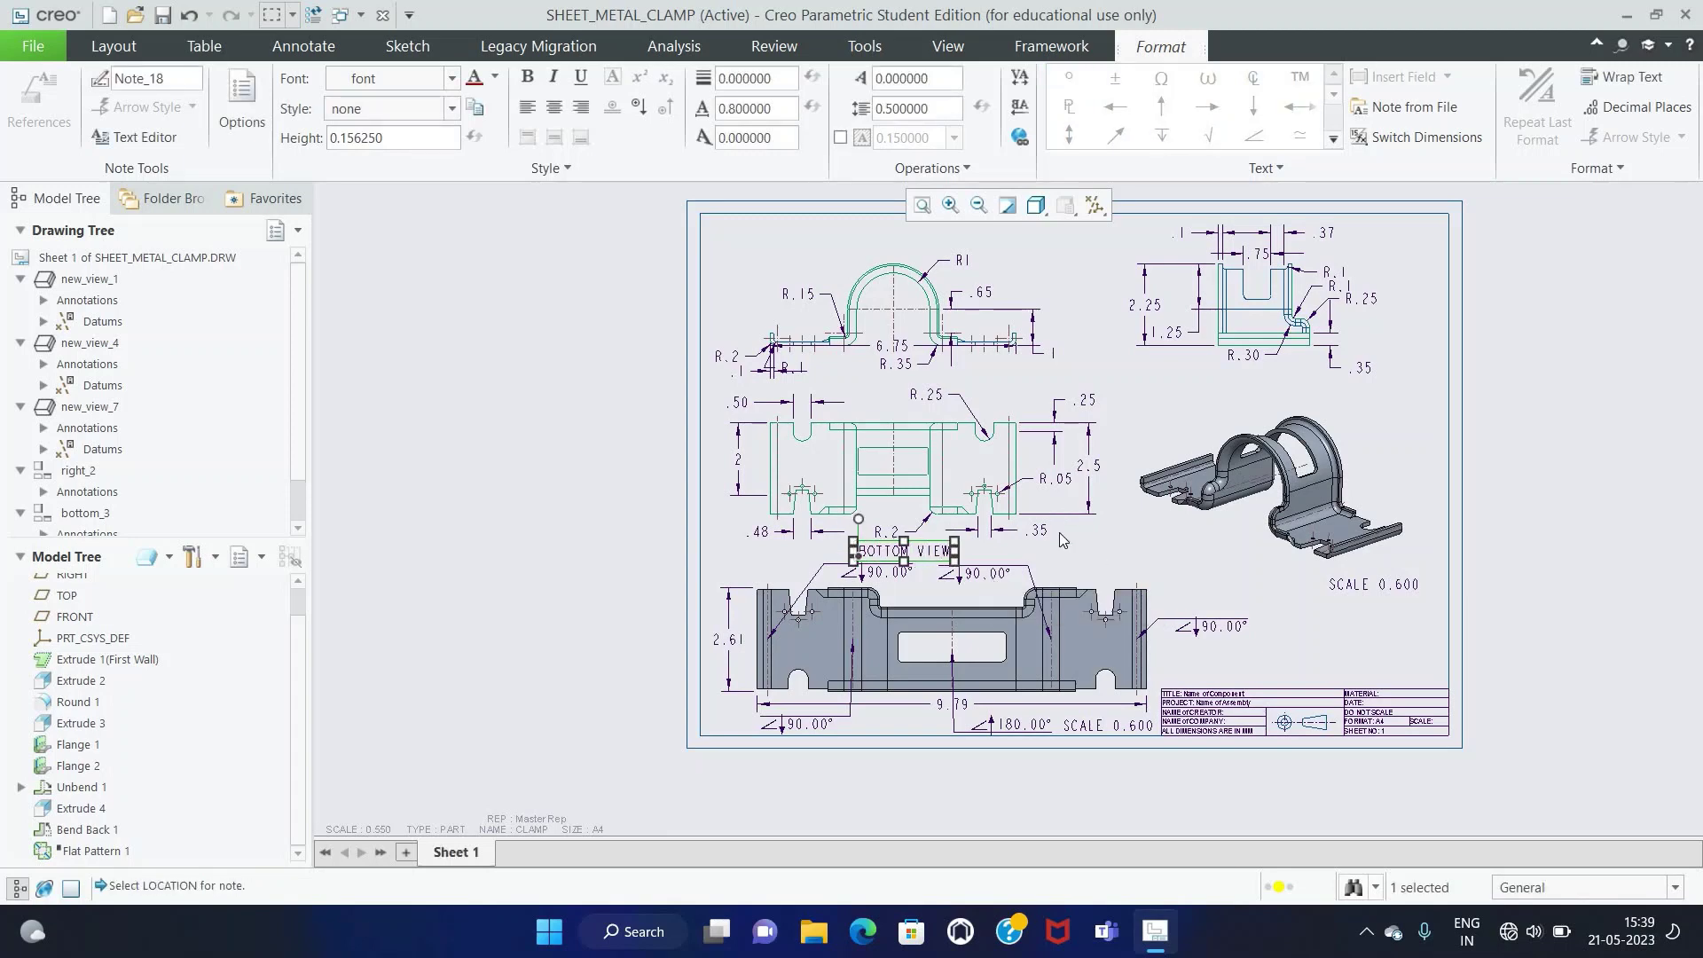
left_click(1150, 551)
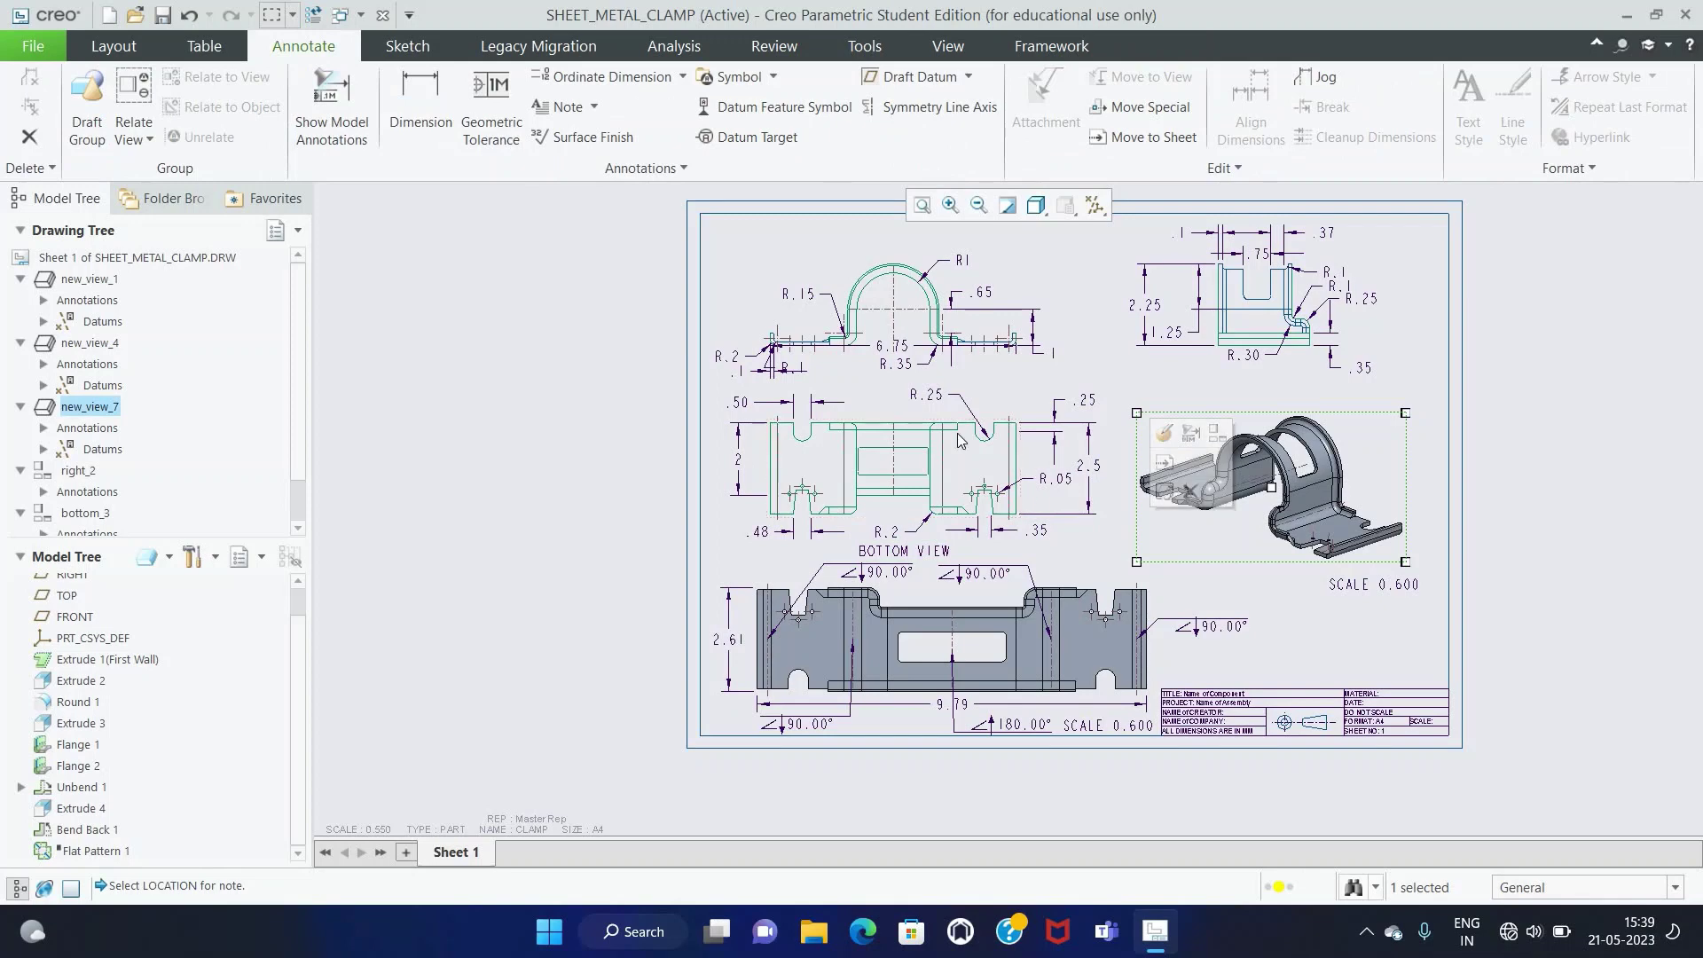
Step: Add a SIDE VIEW note centred under the side view
left_click(593, 106)
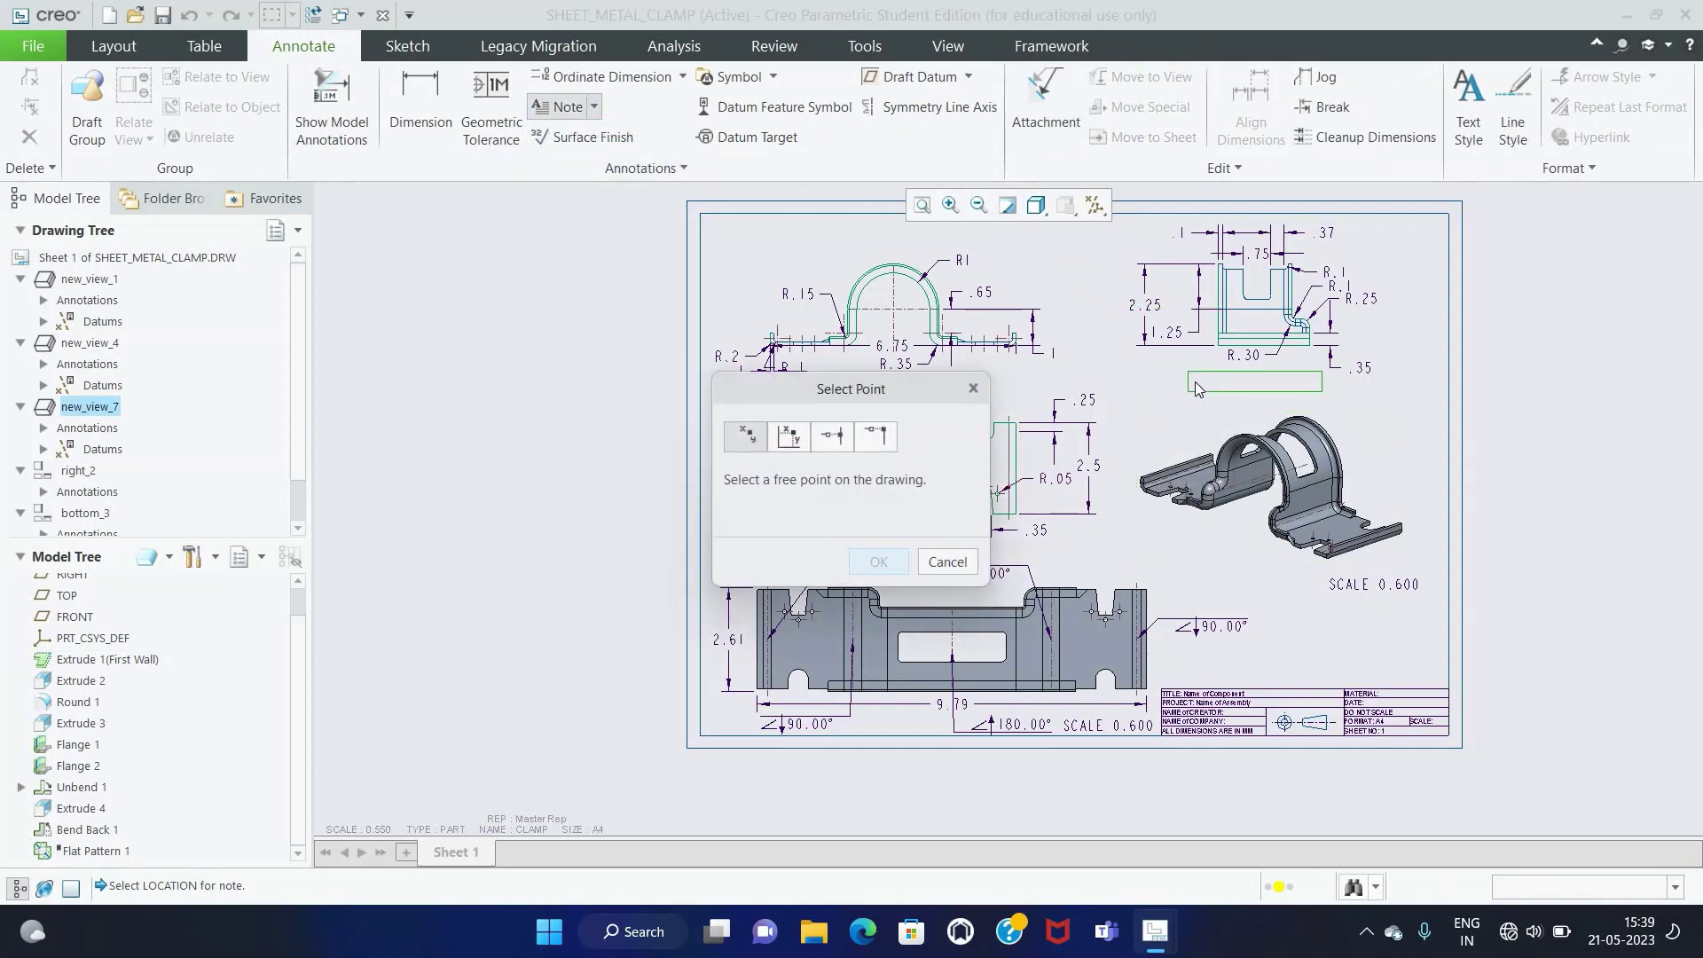
left_click(1204, 381)
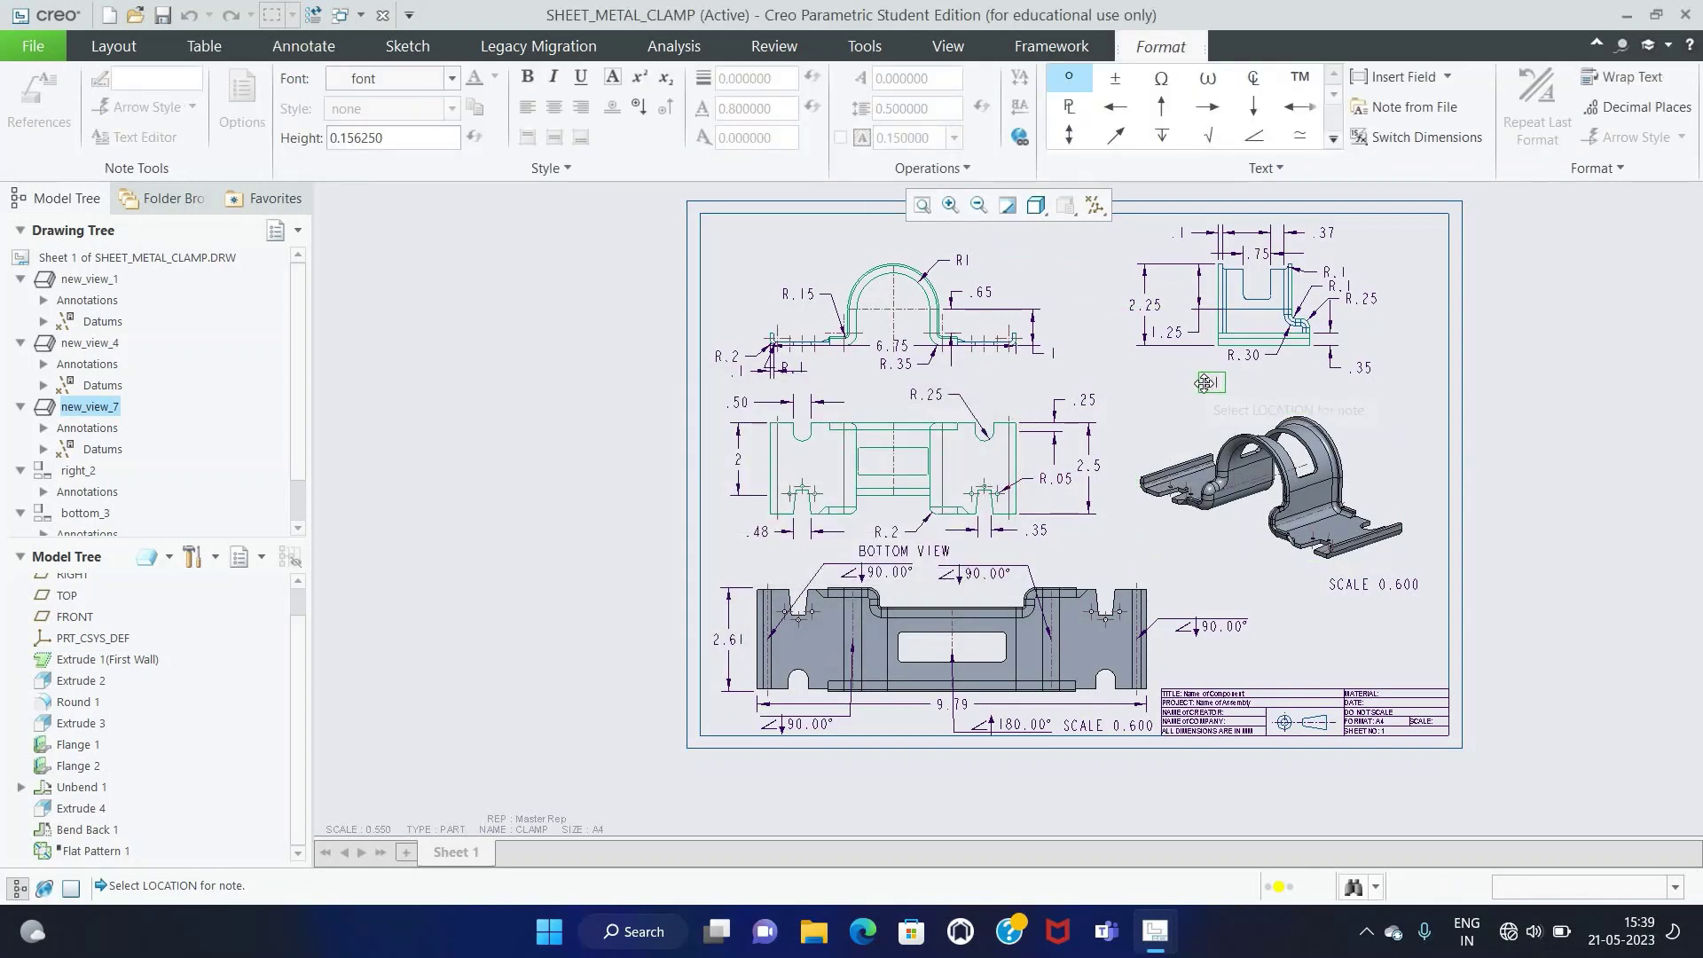
type("SIDE VIEW")
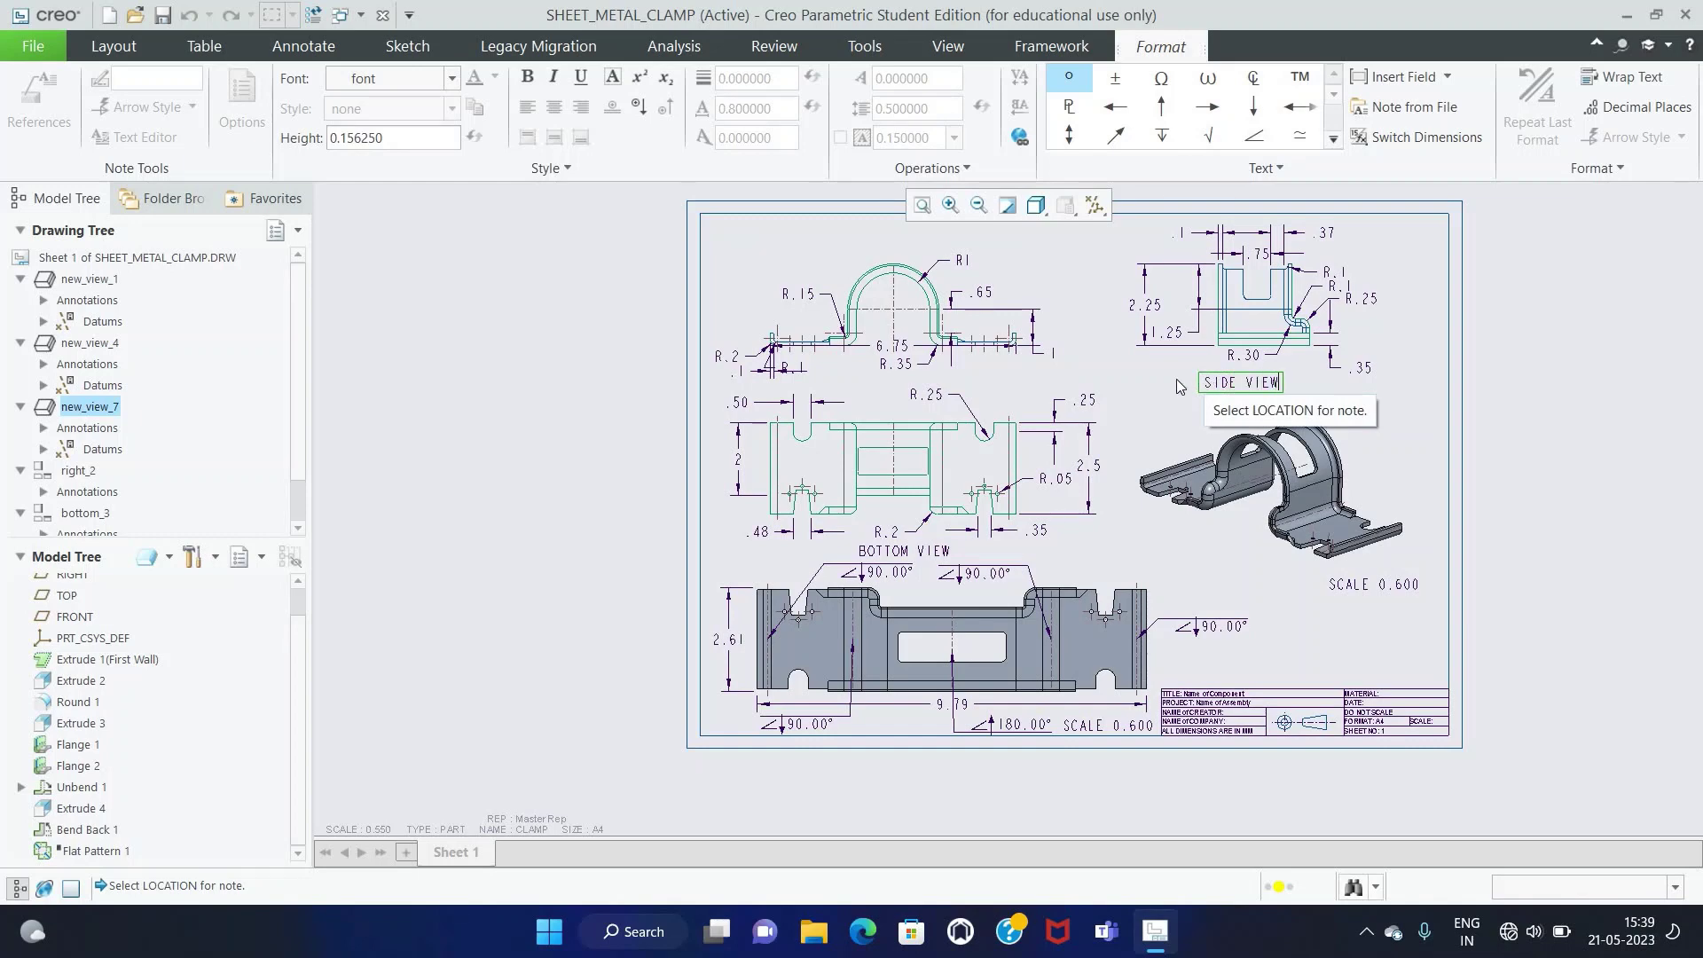
left_click(1179, 385)
left_click_drag(1241, 383, 1270, 384)
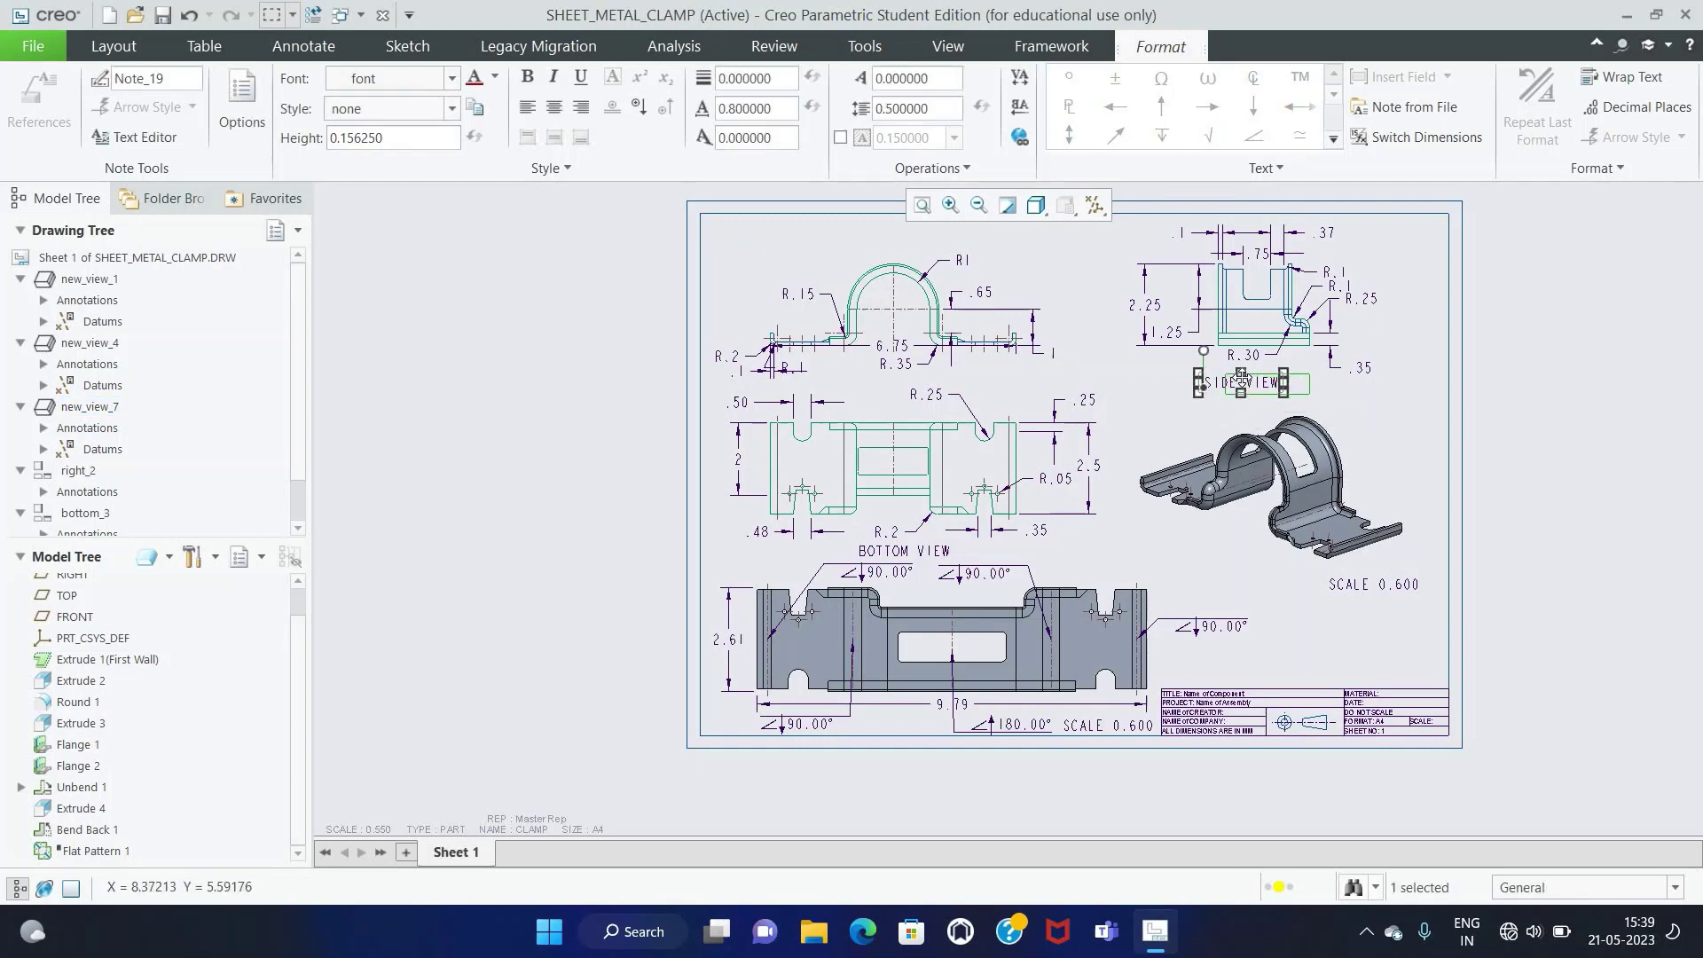
Step: Add a FRONT VIEW note under the front view
left_click(1343, 399)
left_click(593, 107)
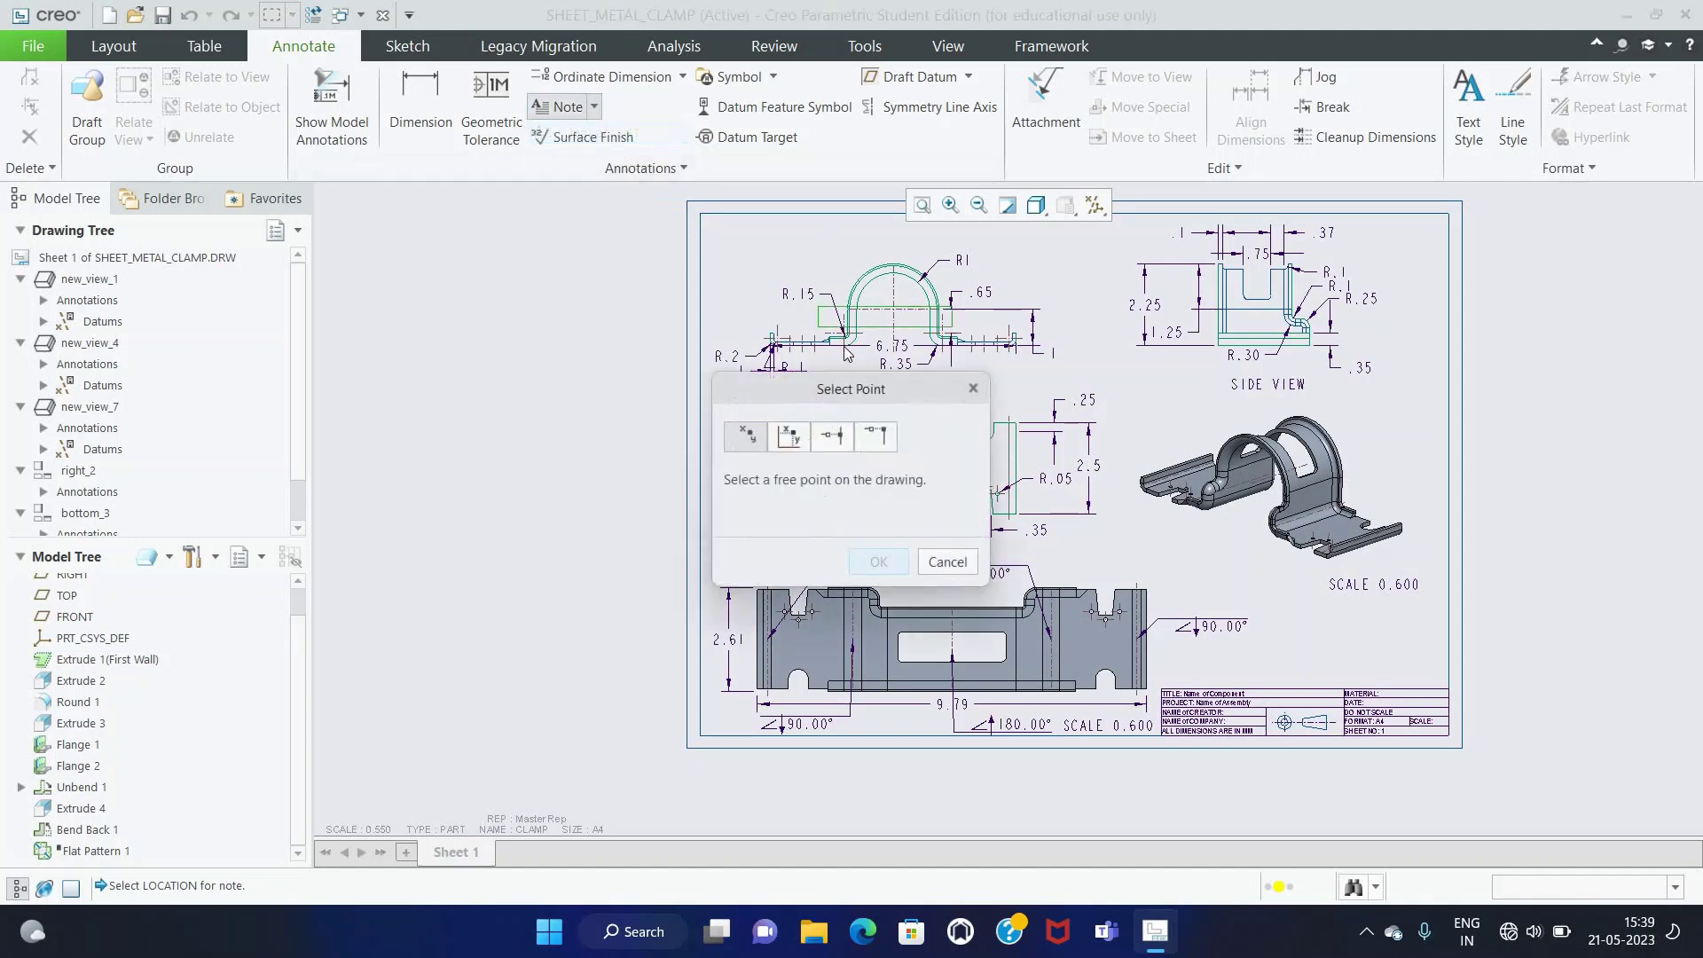
left_click_drag(851, 389, 729, 468)
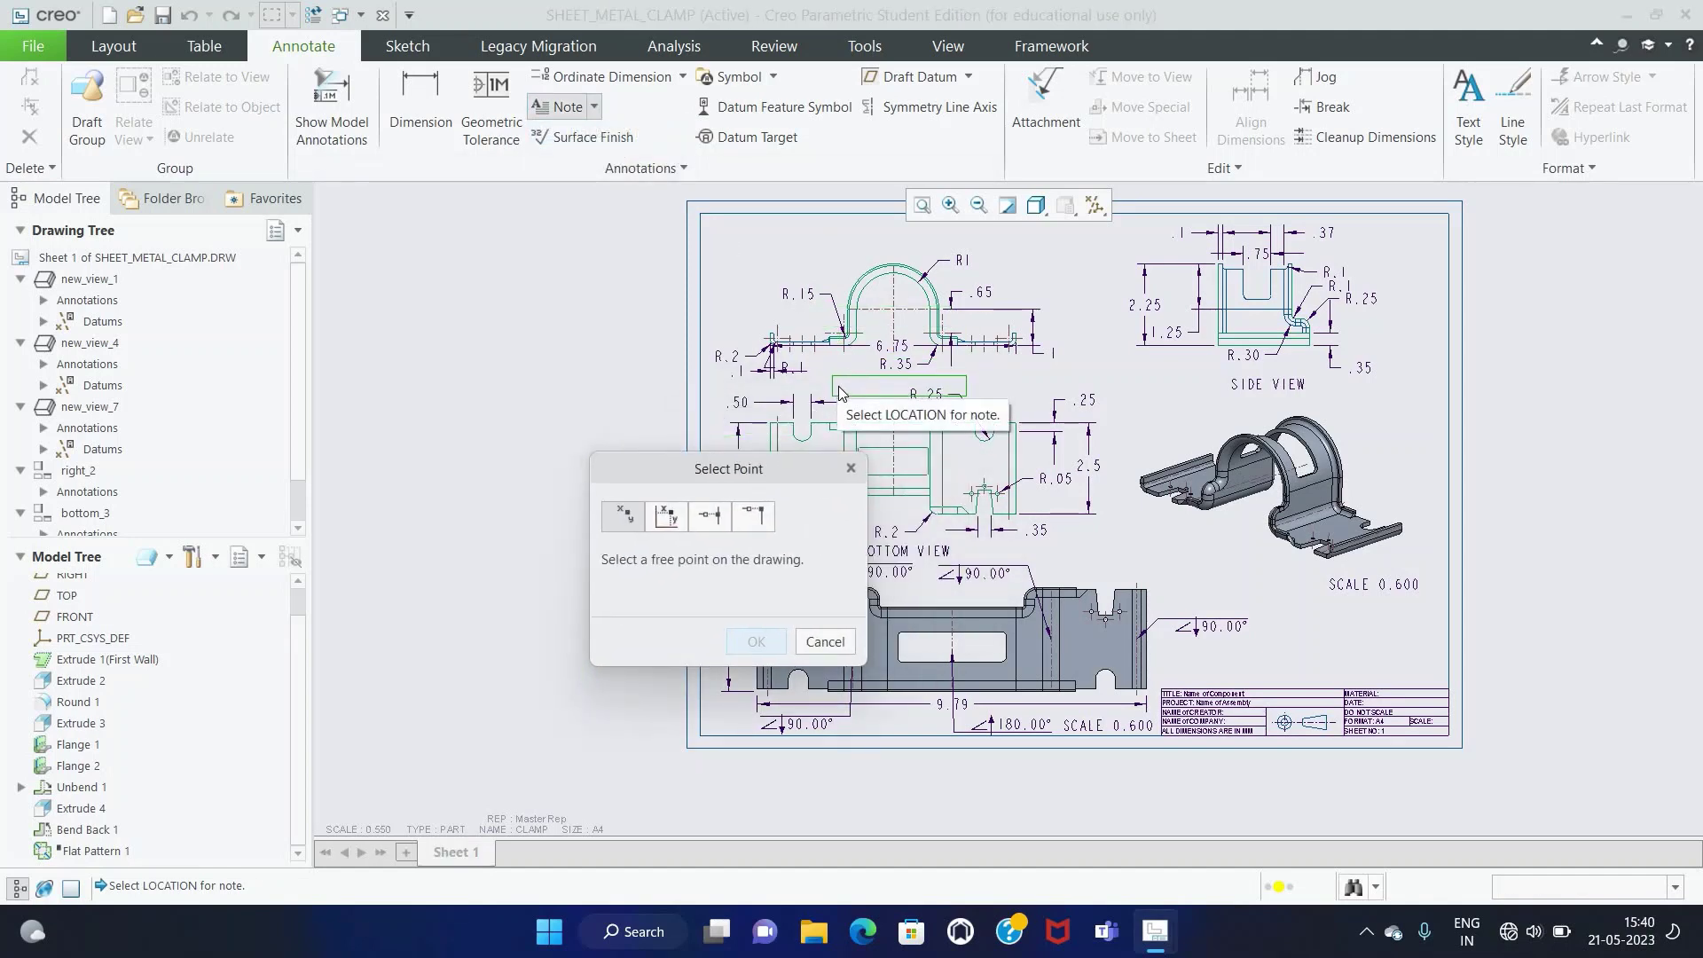
left_click(840, 391)
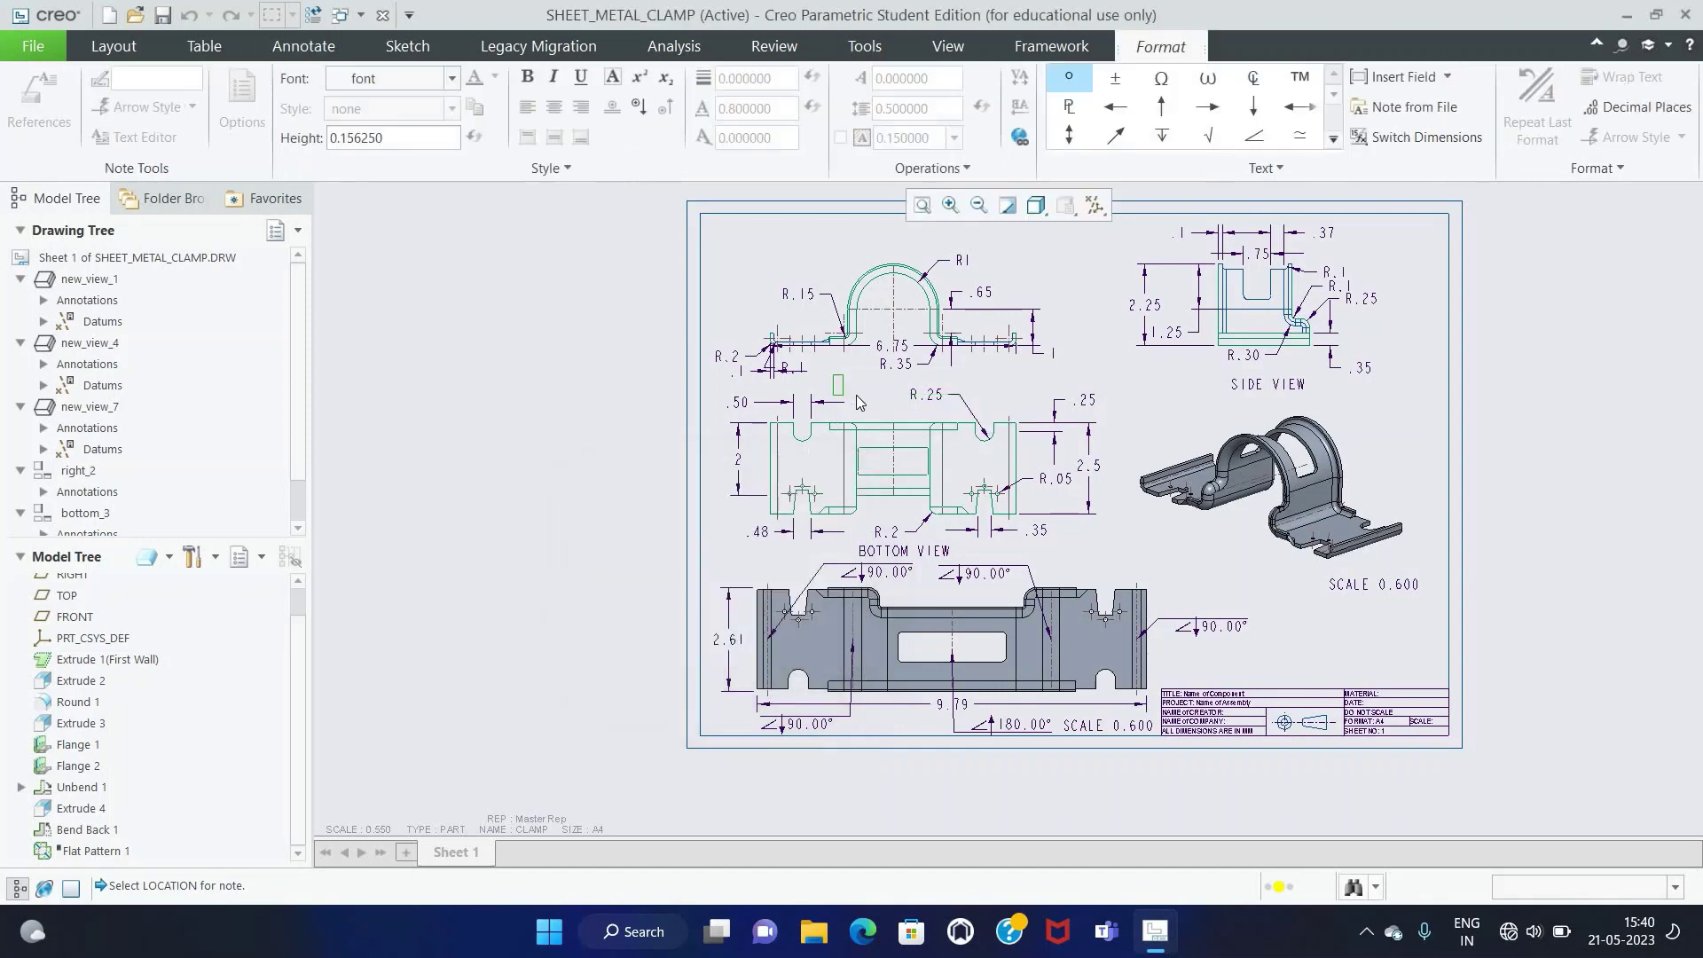
type("FRONT VIEW")
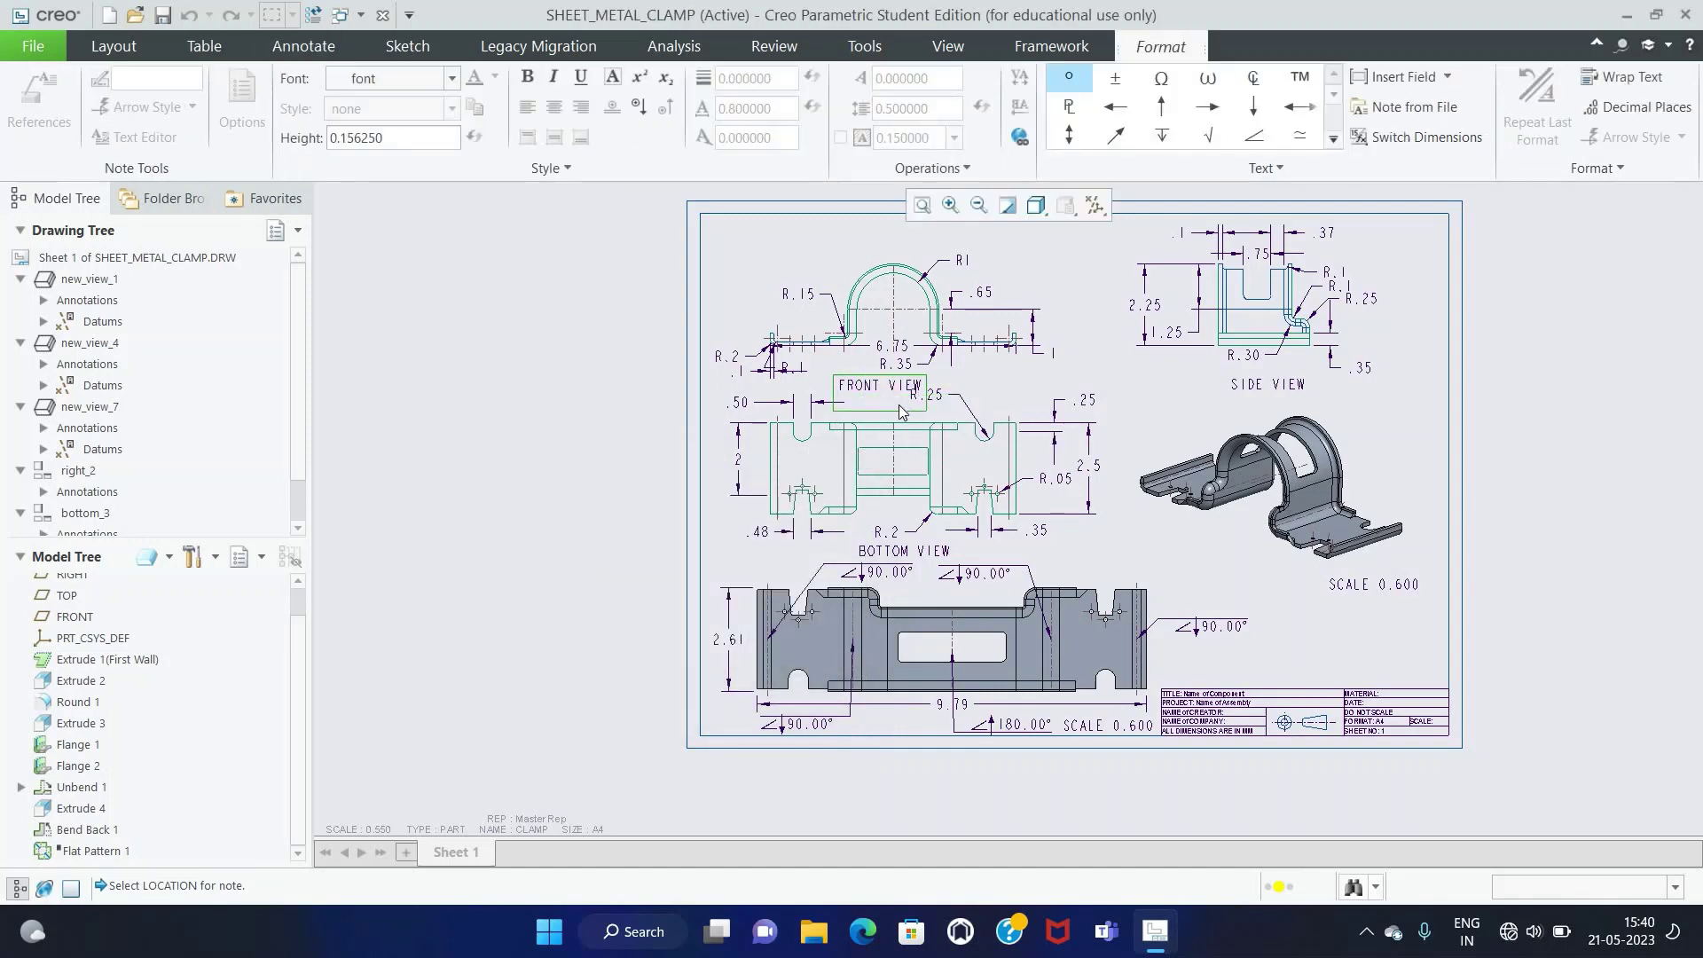
left_click(942, 389)
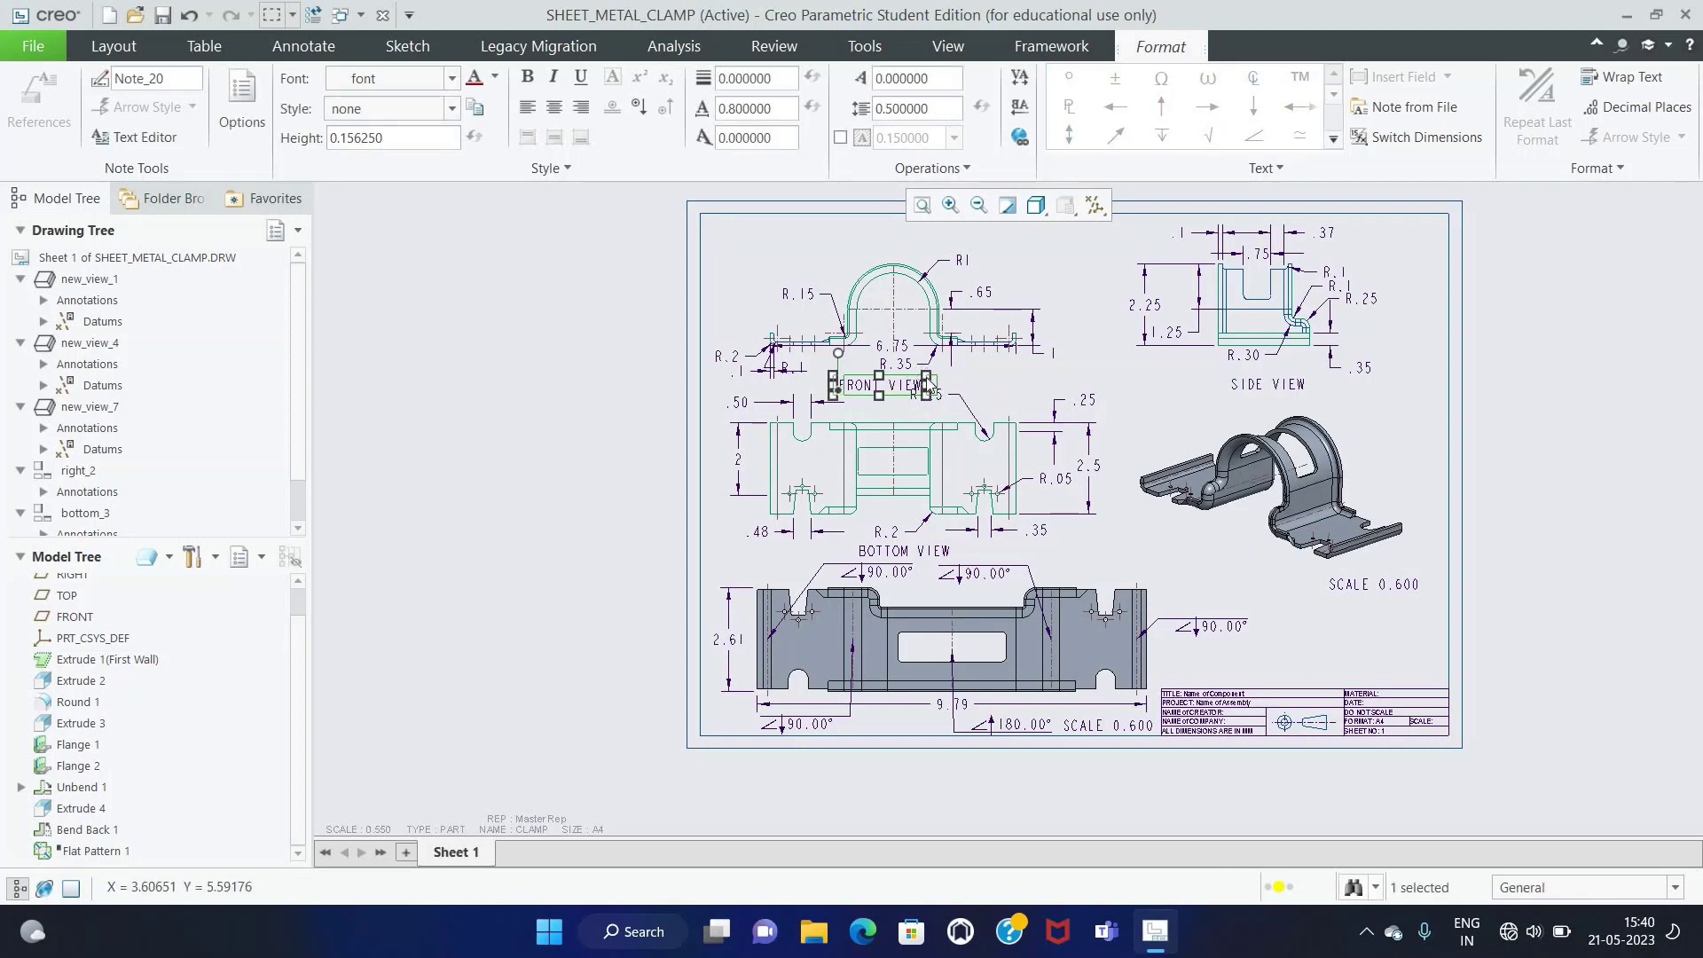
left_click(940, 403)
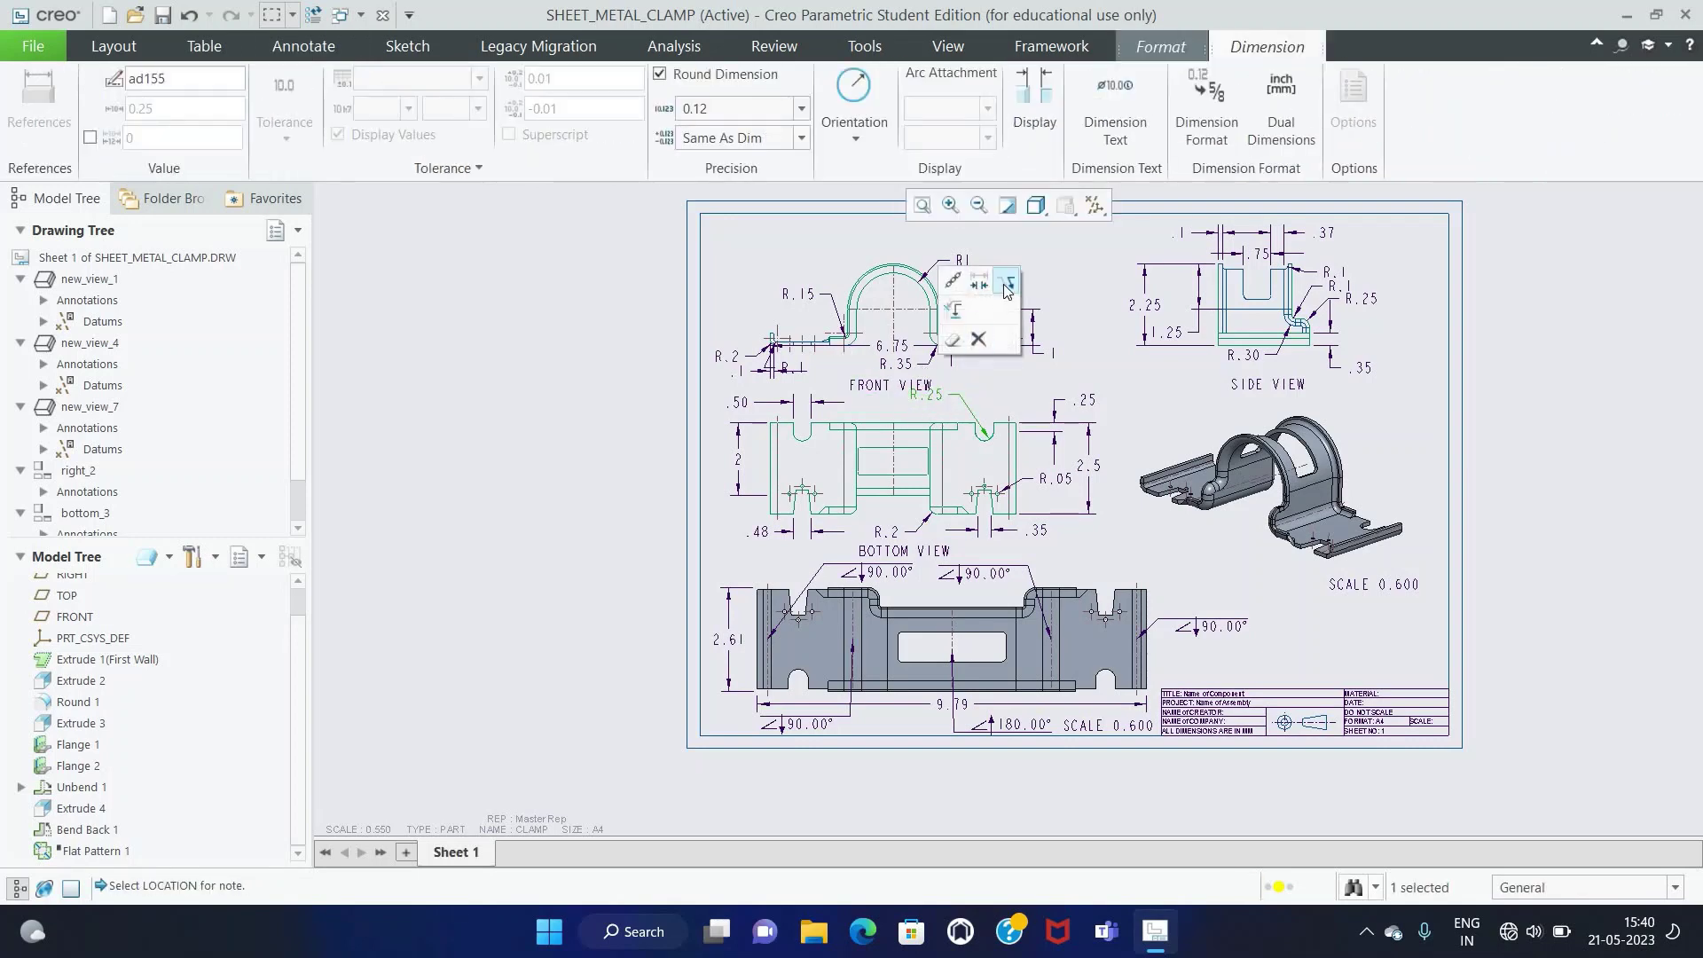
left_click(1599, 535)
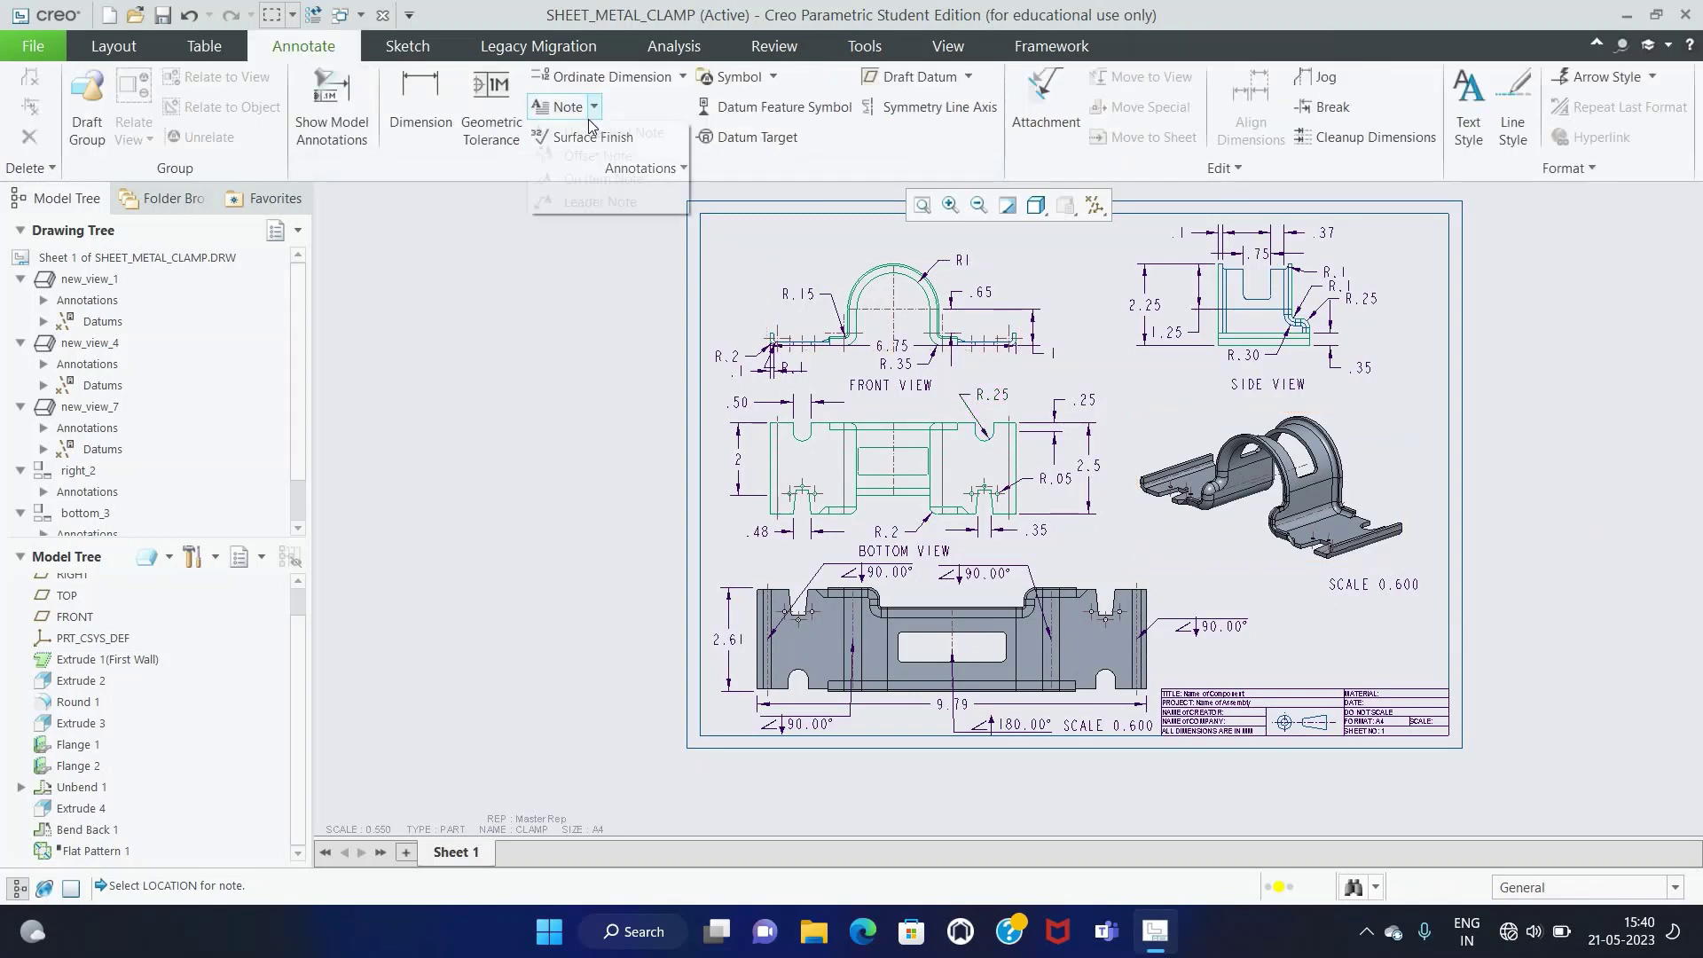
Step: Add an ISOMETRIC VIEW note positioned under the 3D view
left_click(565, 106)
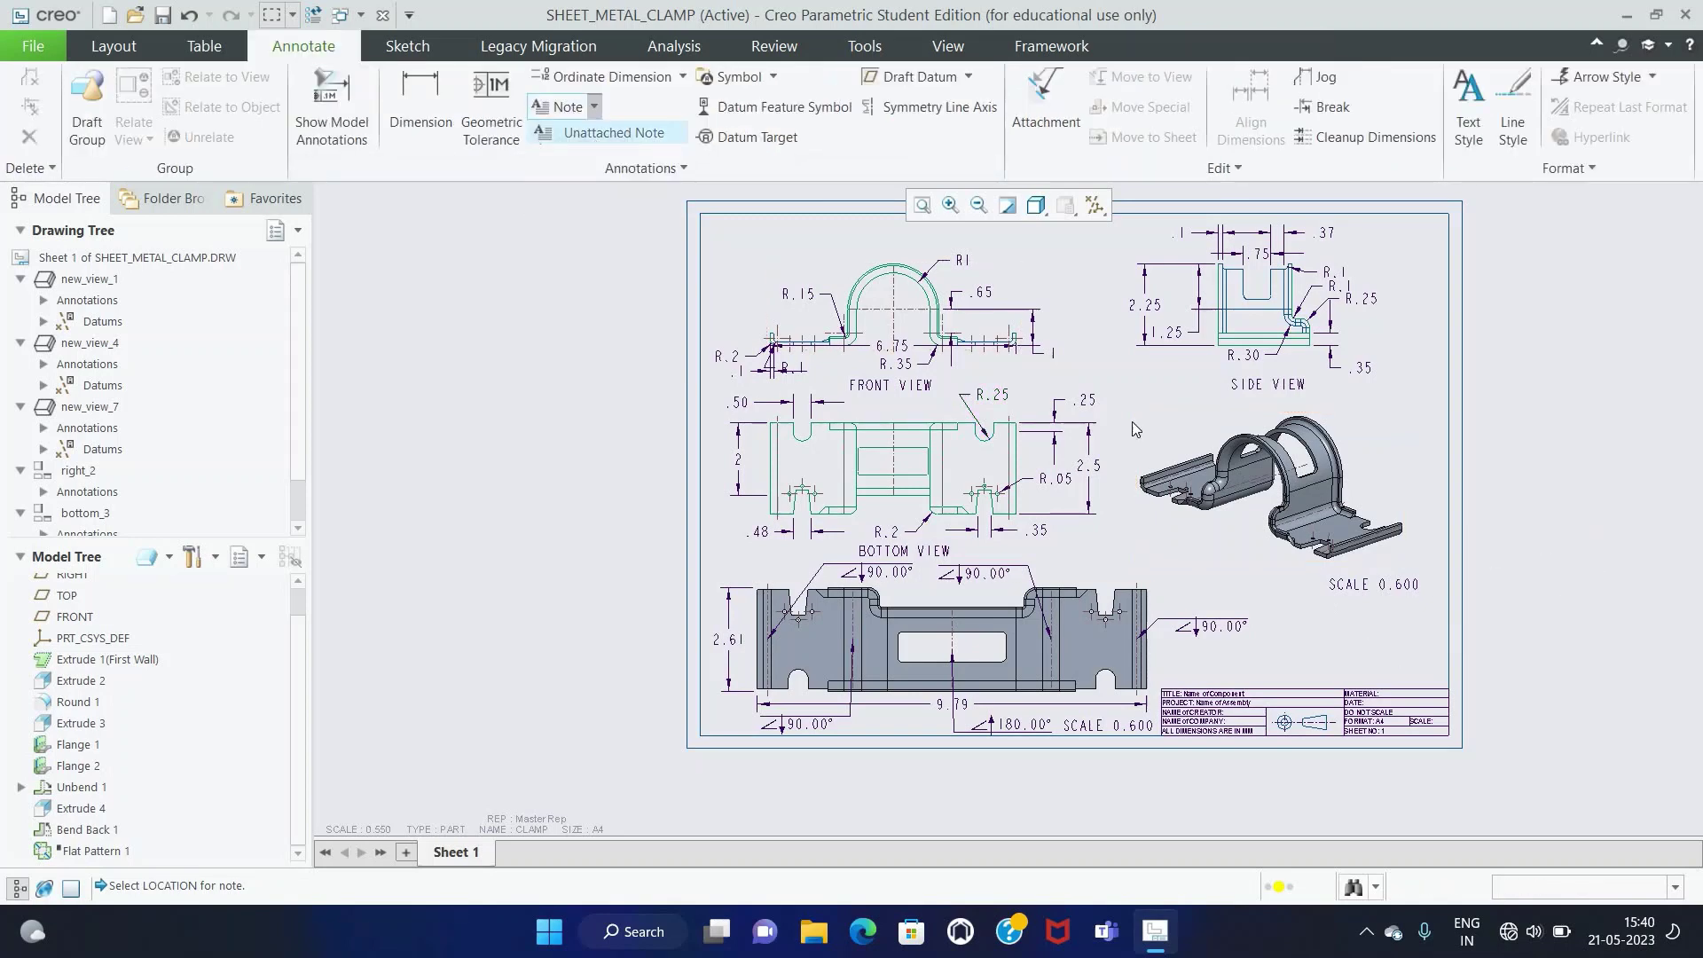
left_click(1160, 562)
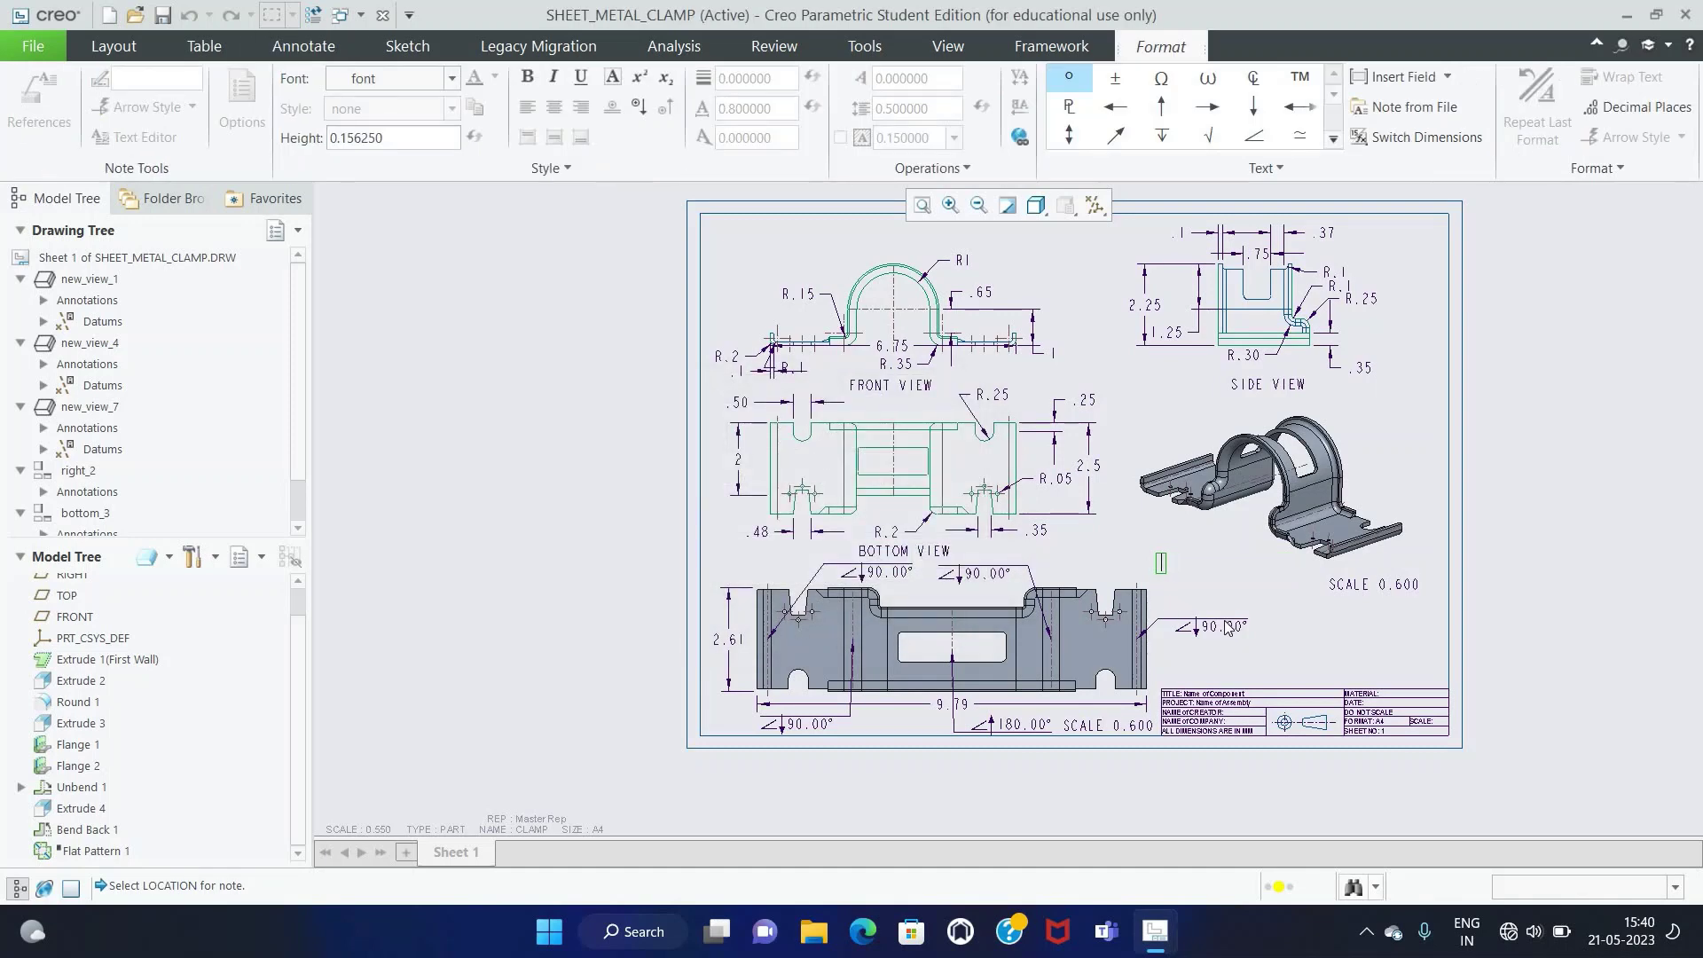
type("ISOMETRIC VIEW")
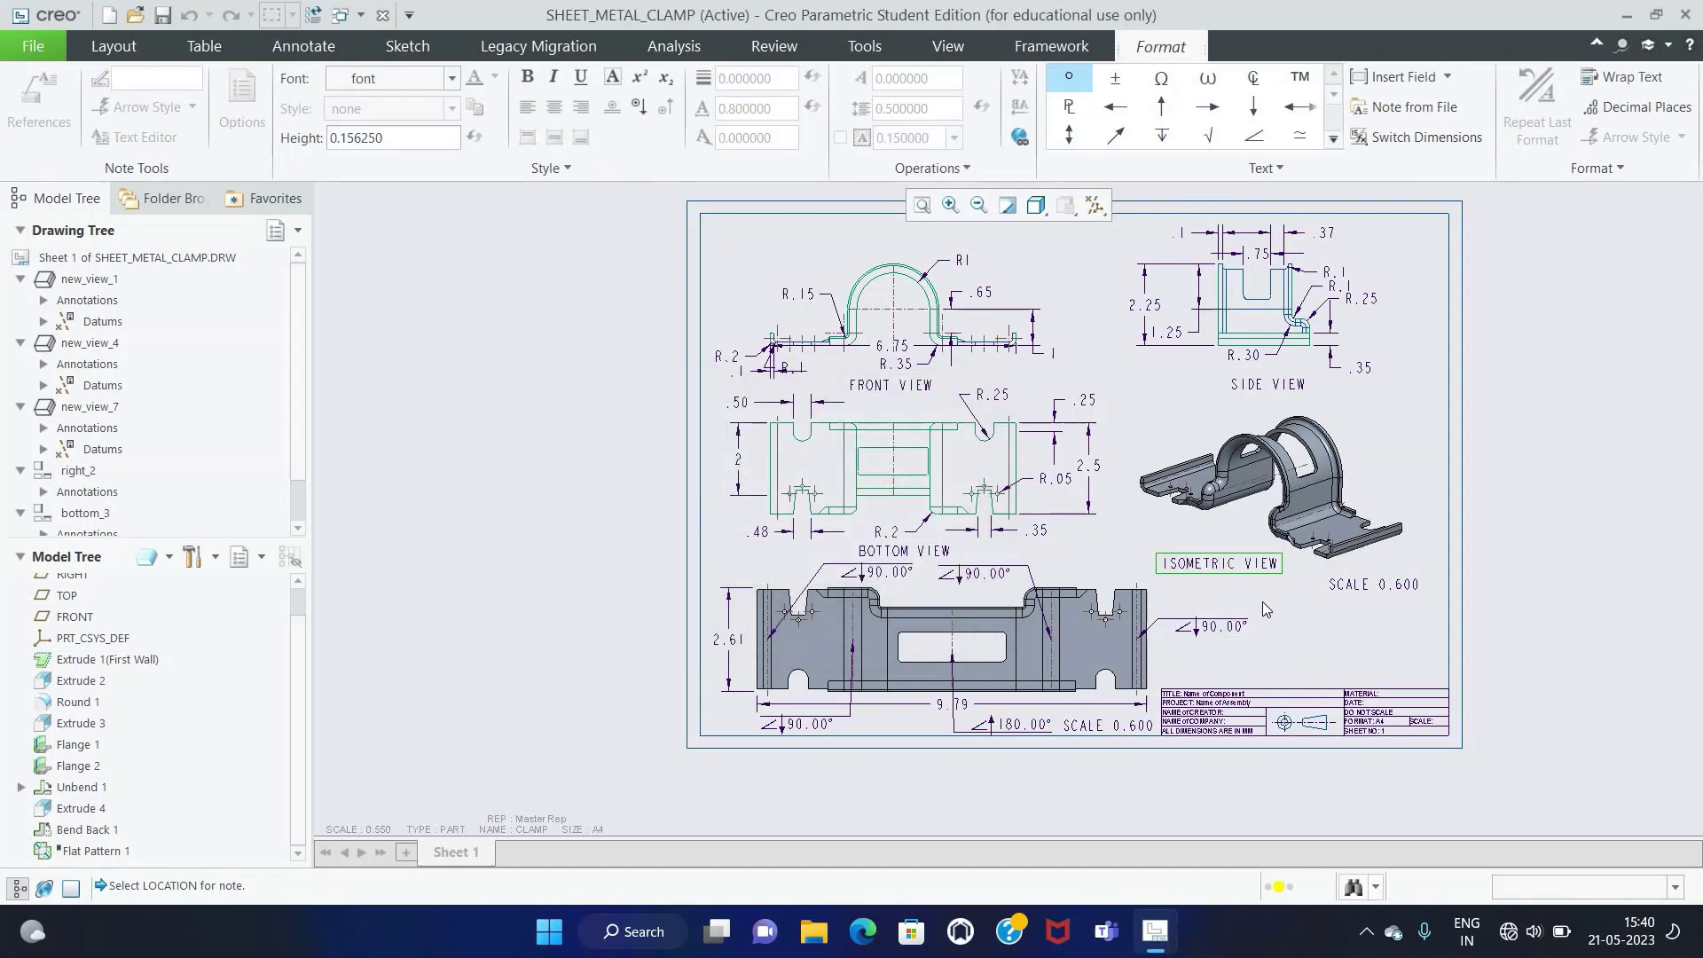
left_click(1263, 601)
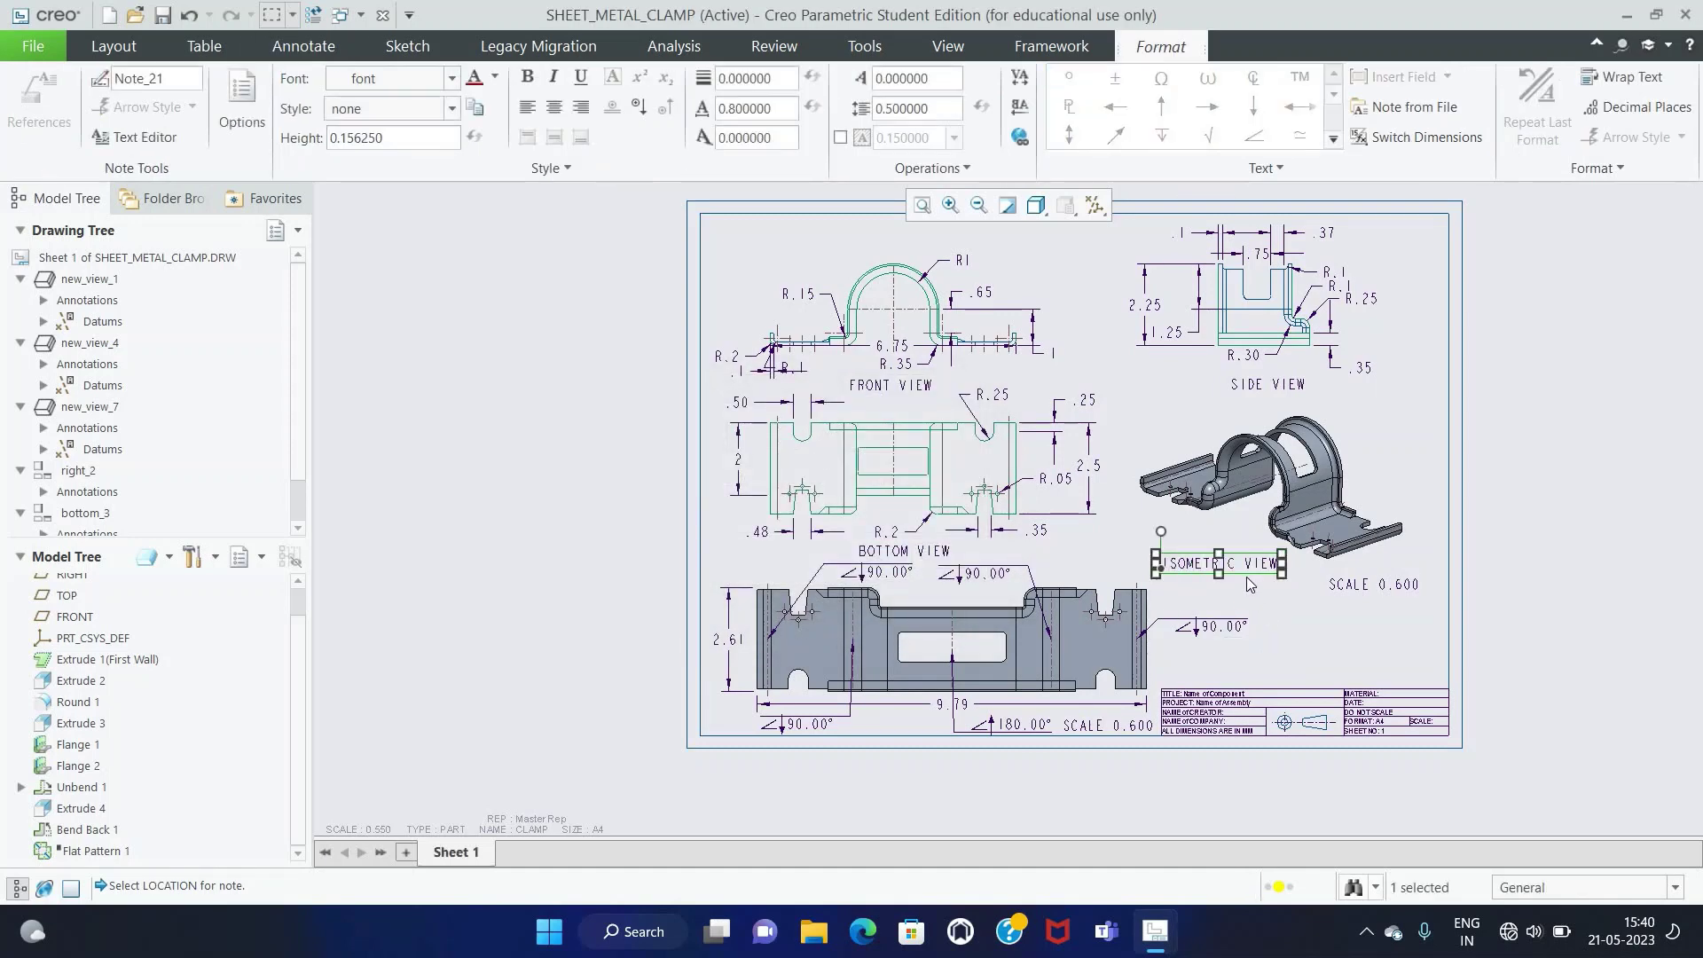
left_click_drag(1219, 555, 1193, 533)
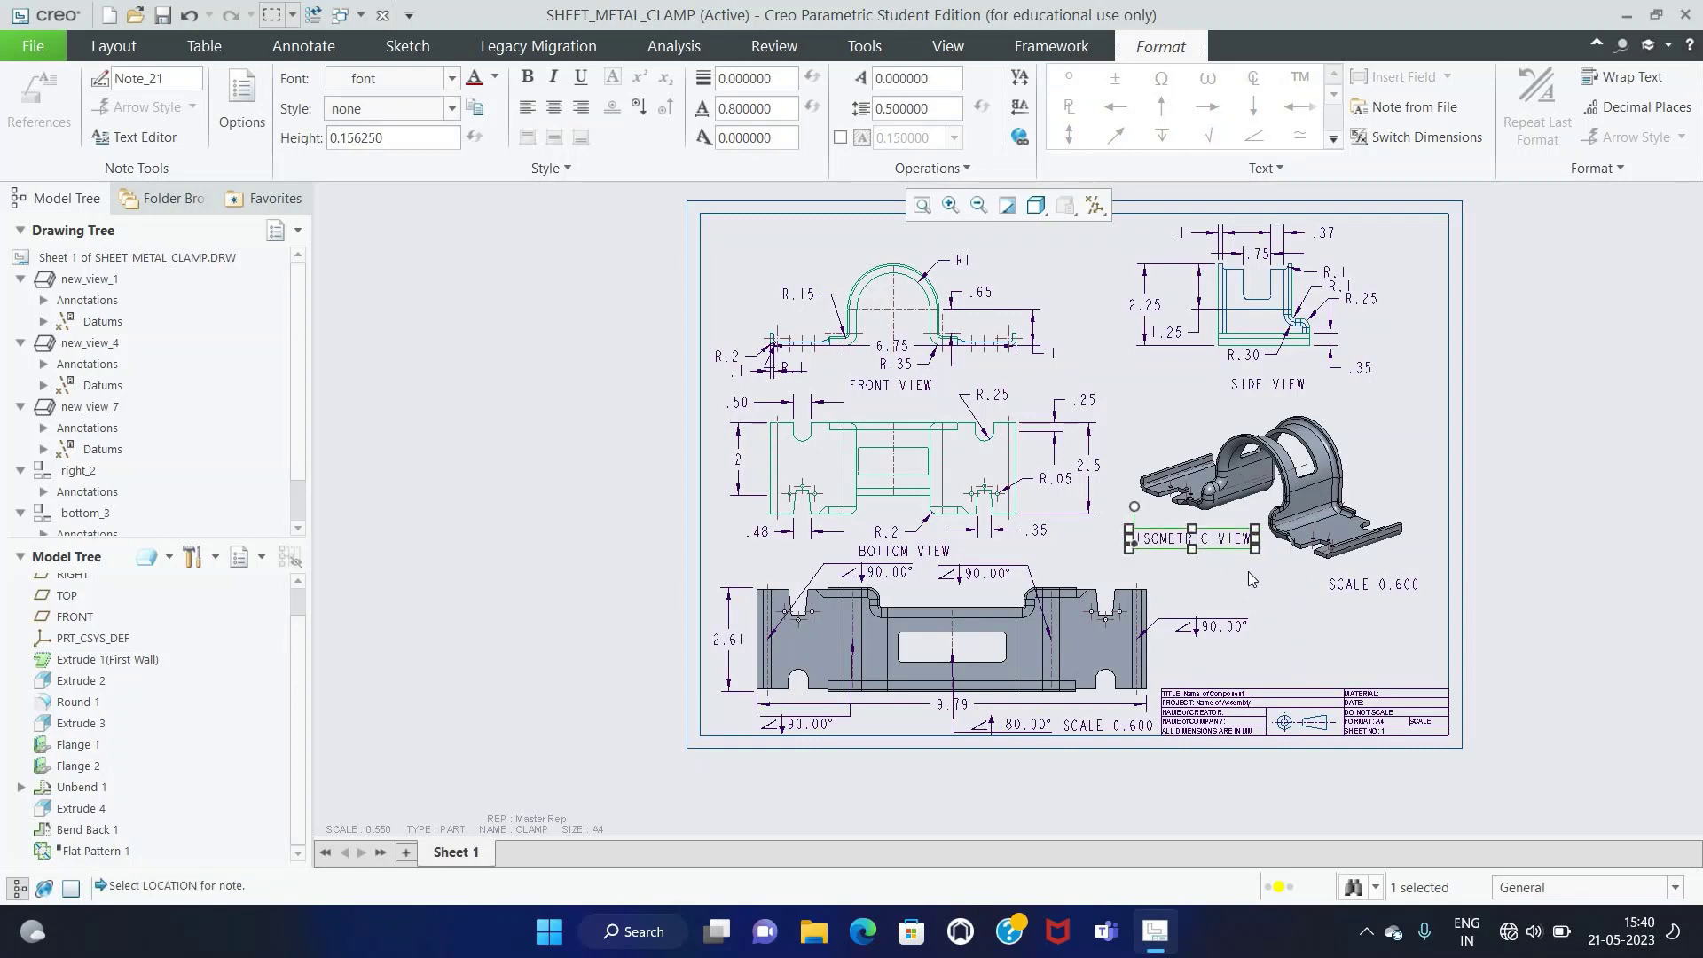
Step: Add a FLAT PATTERN note under the flat pattern view
left_click(1293, 641)
left_click(593, 106)
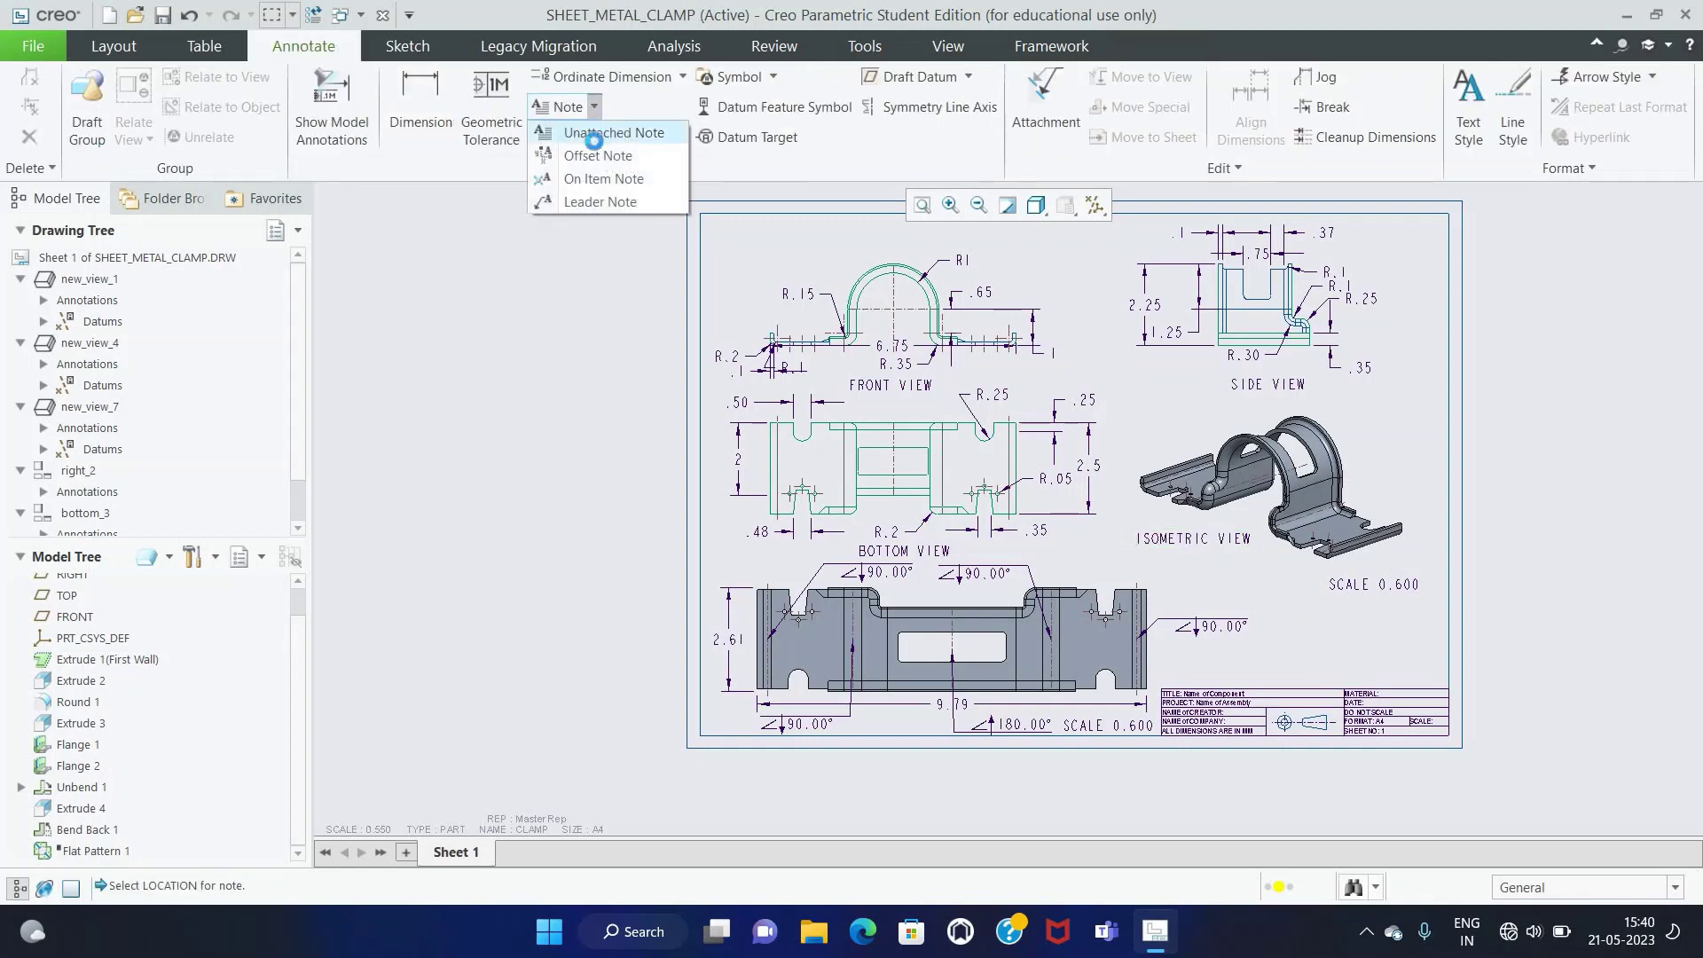
left_click(1169, 666)
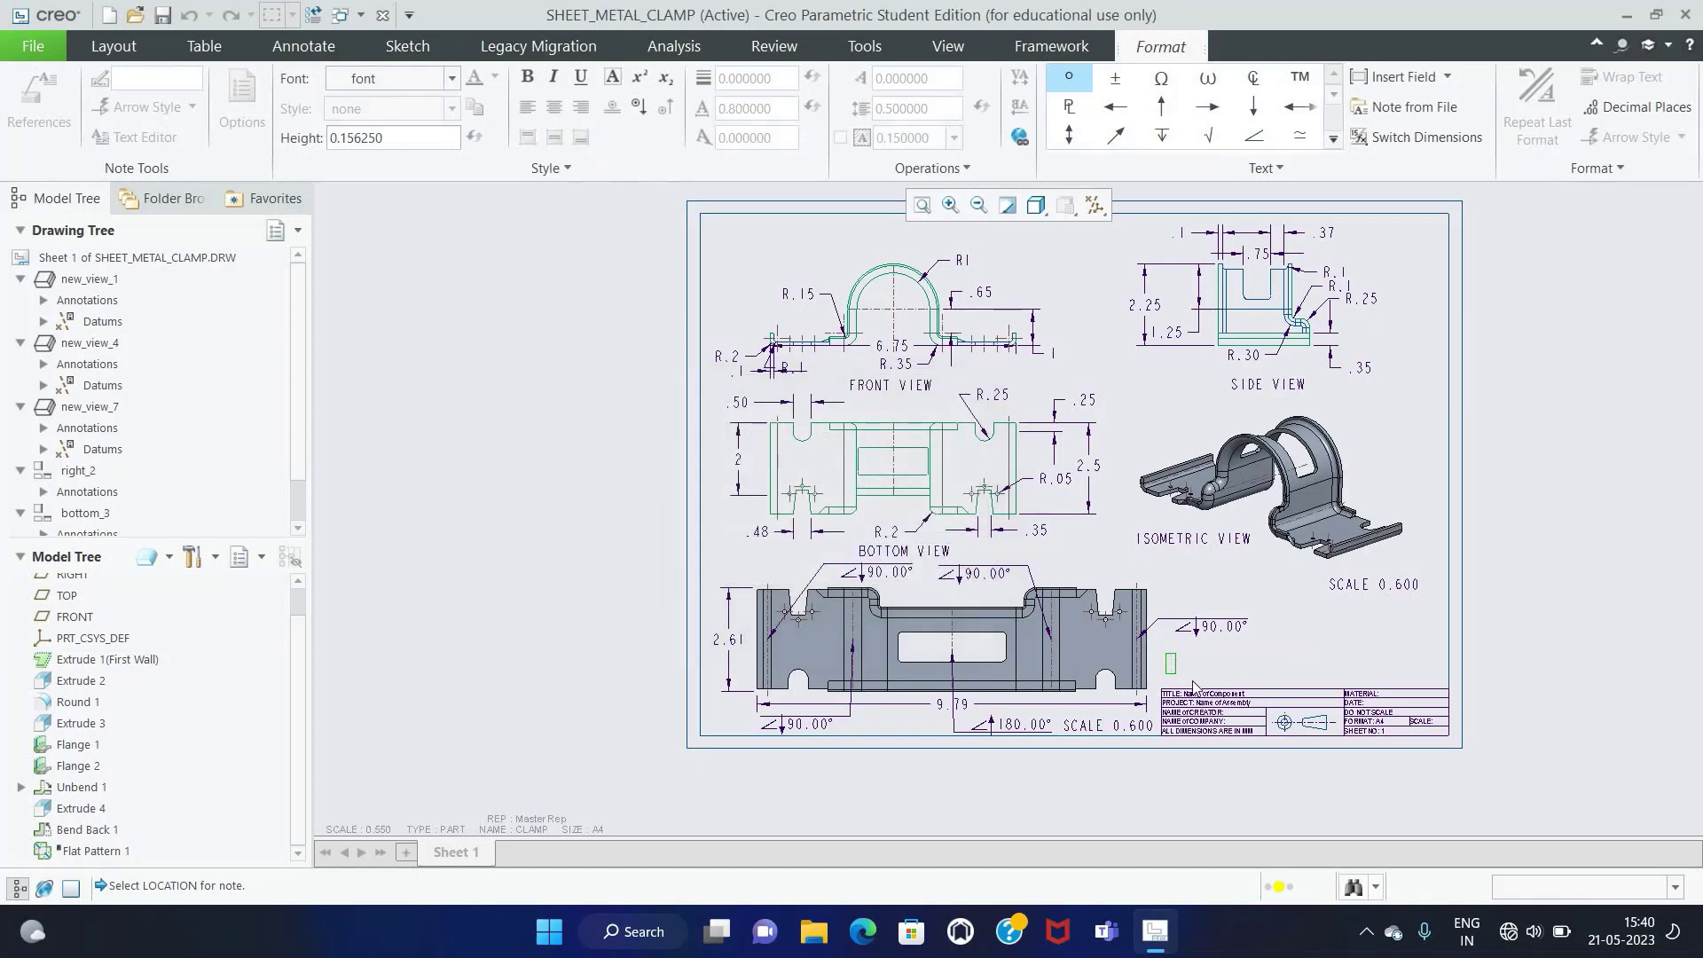
type("FLAT PATTERN")
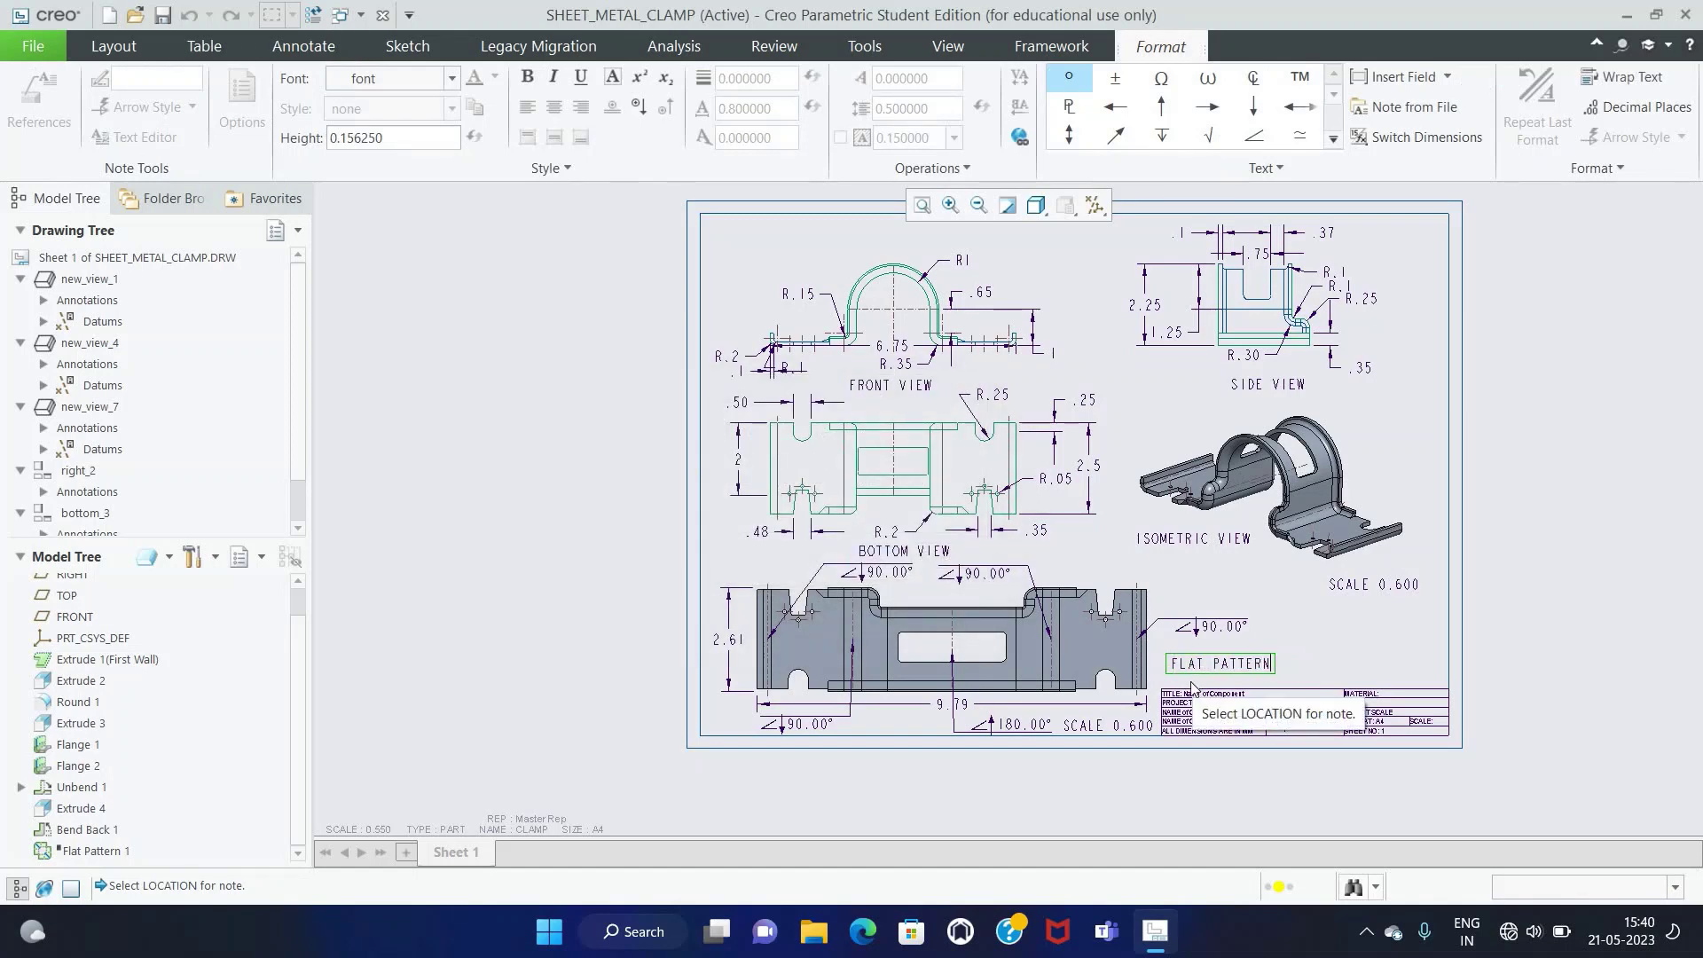
left_click(1344, 641)
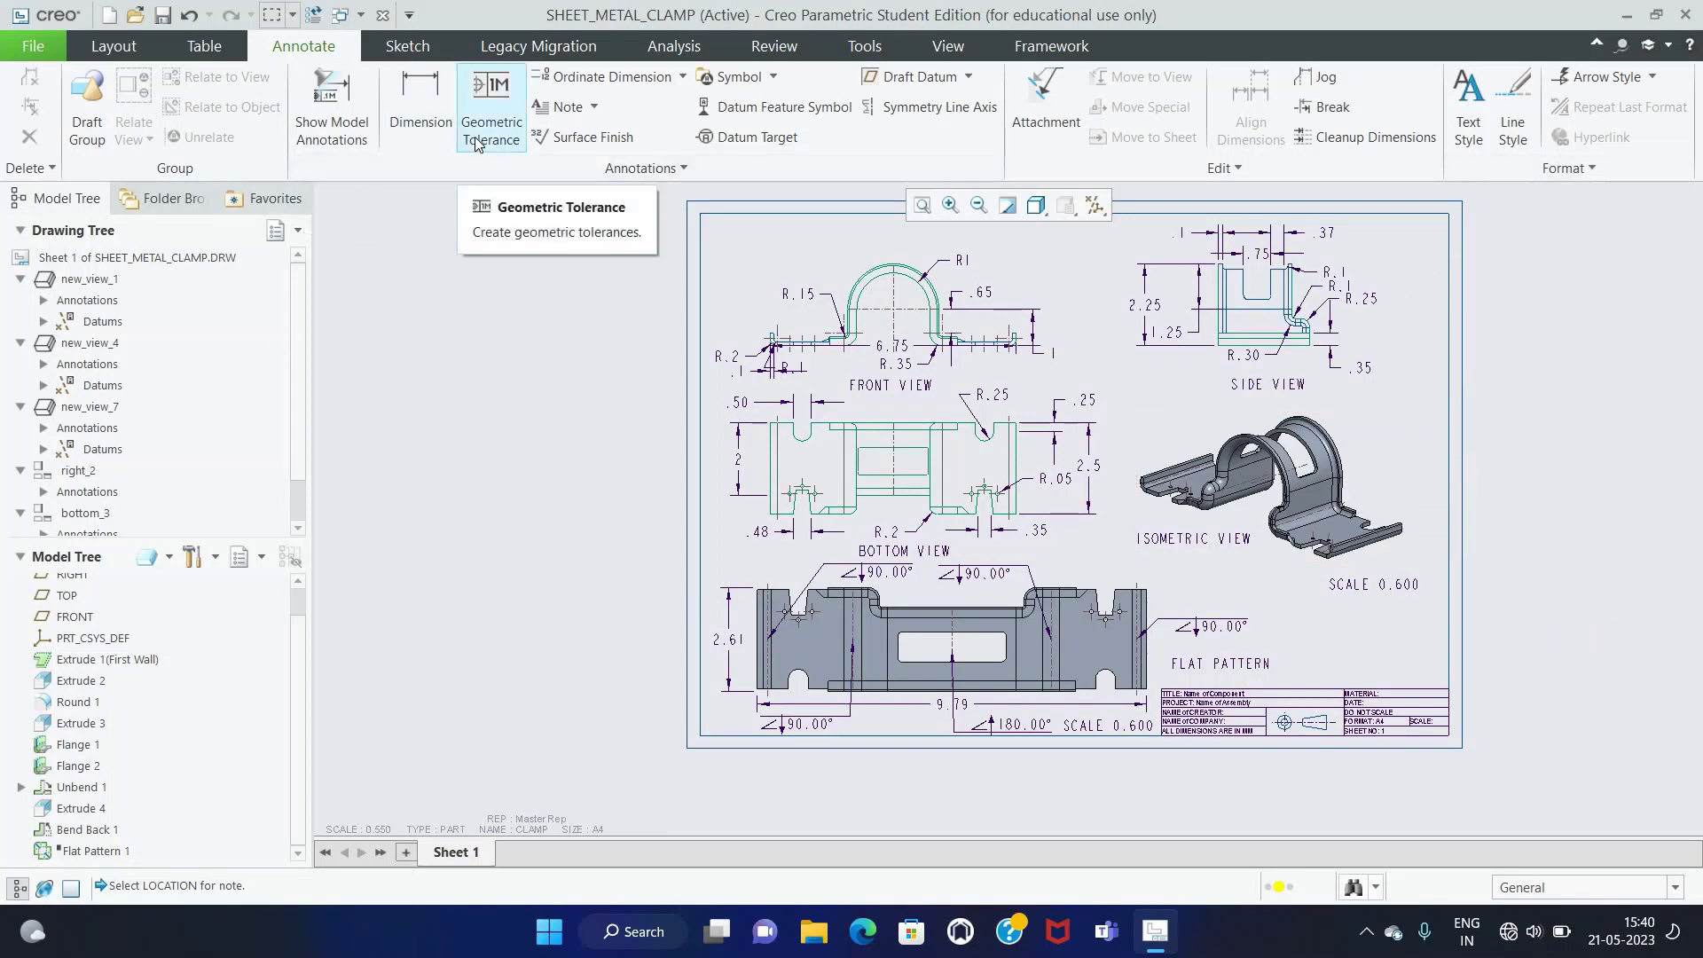
Step: Paste a .002 tolerance on the bottom view notch edge and make it straightness
key("Escape")
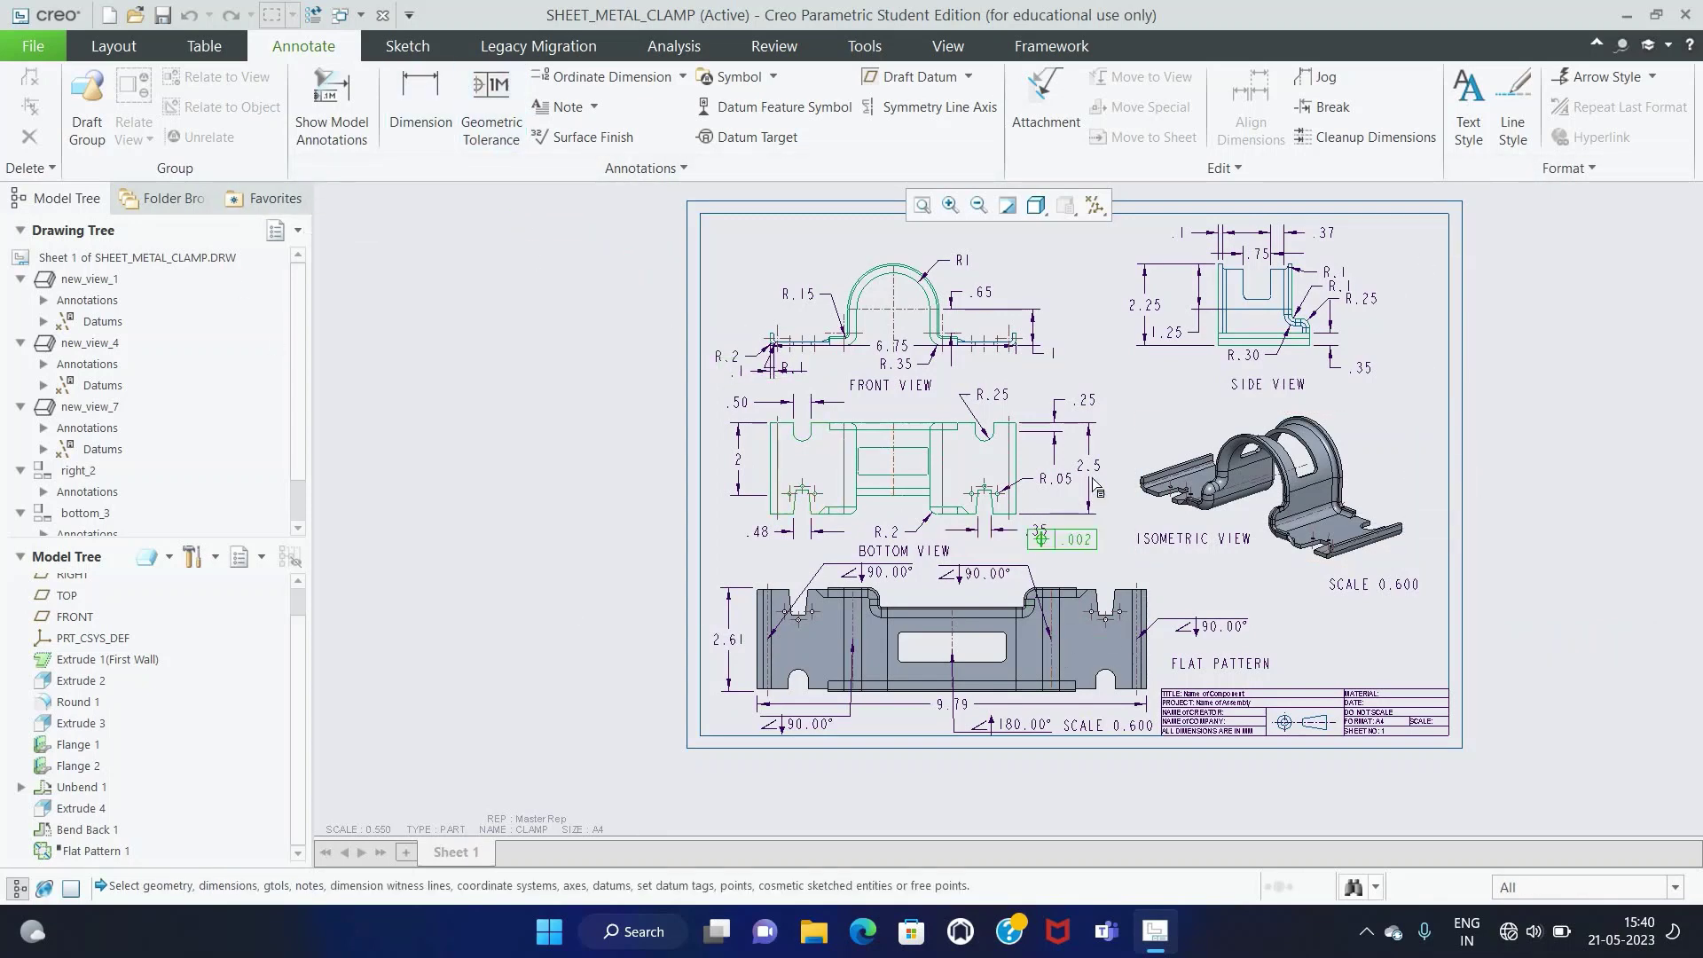
key("ctrl+v")
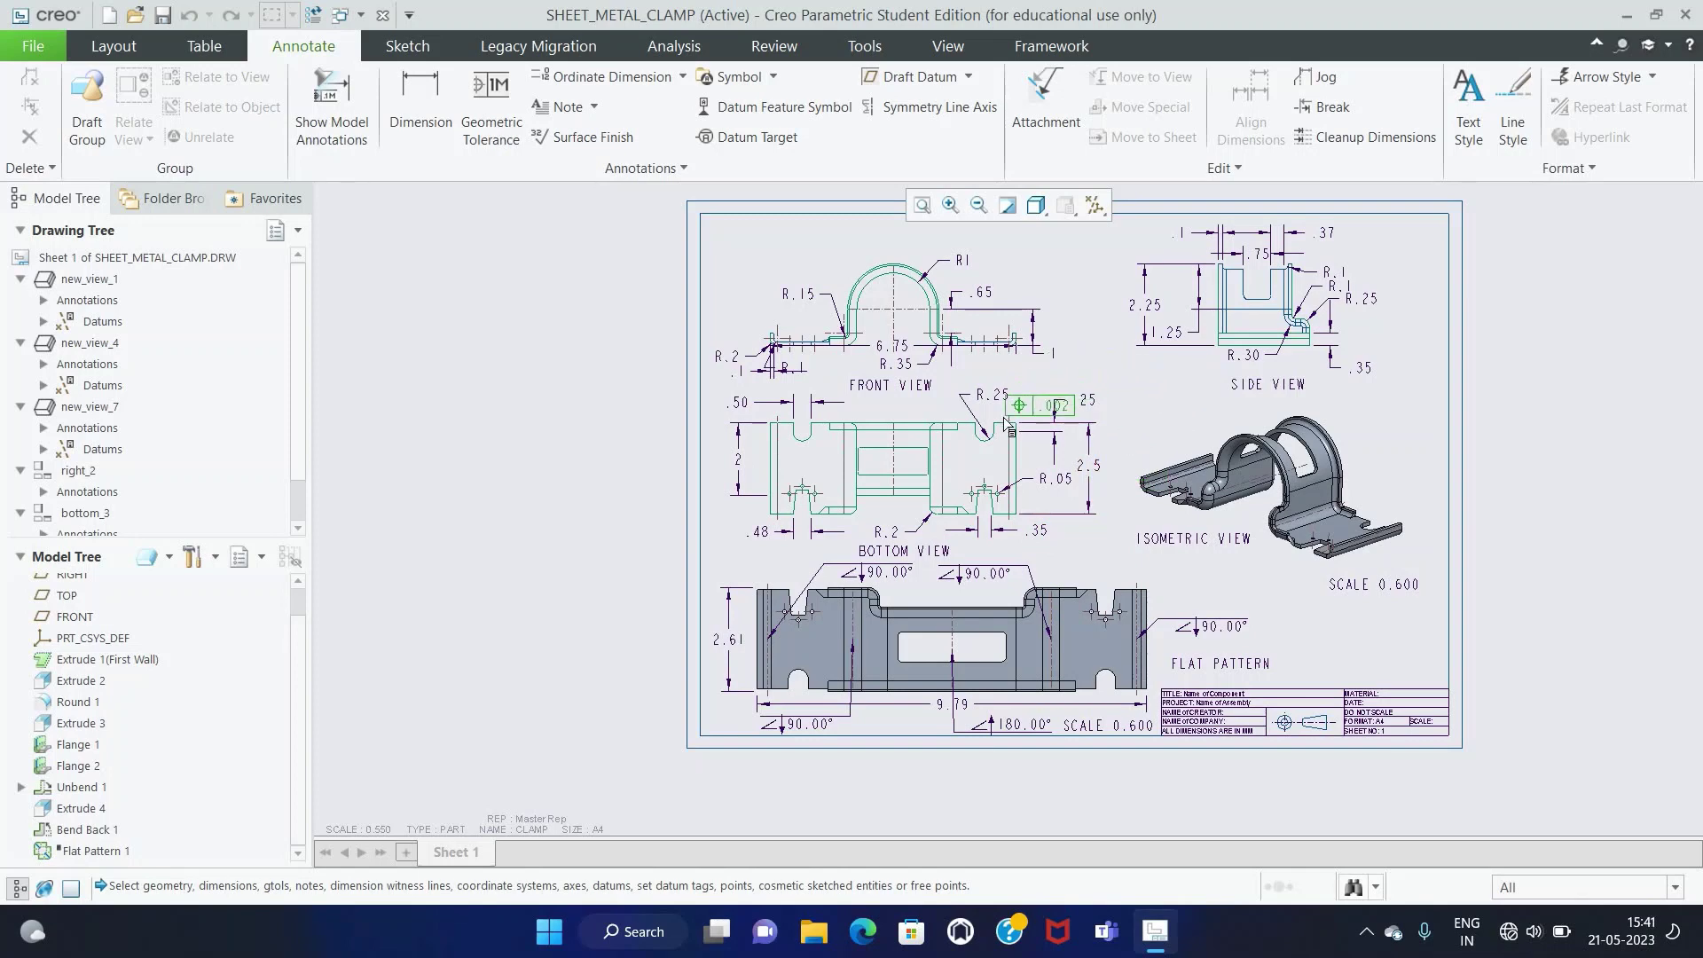
left_click(1048, 393)
left_click(1003, 429)
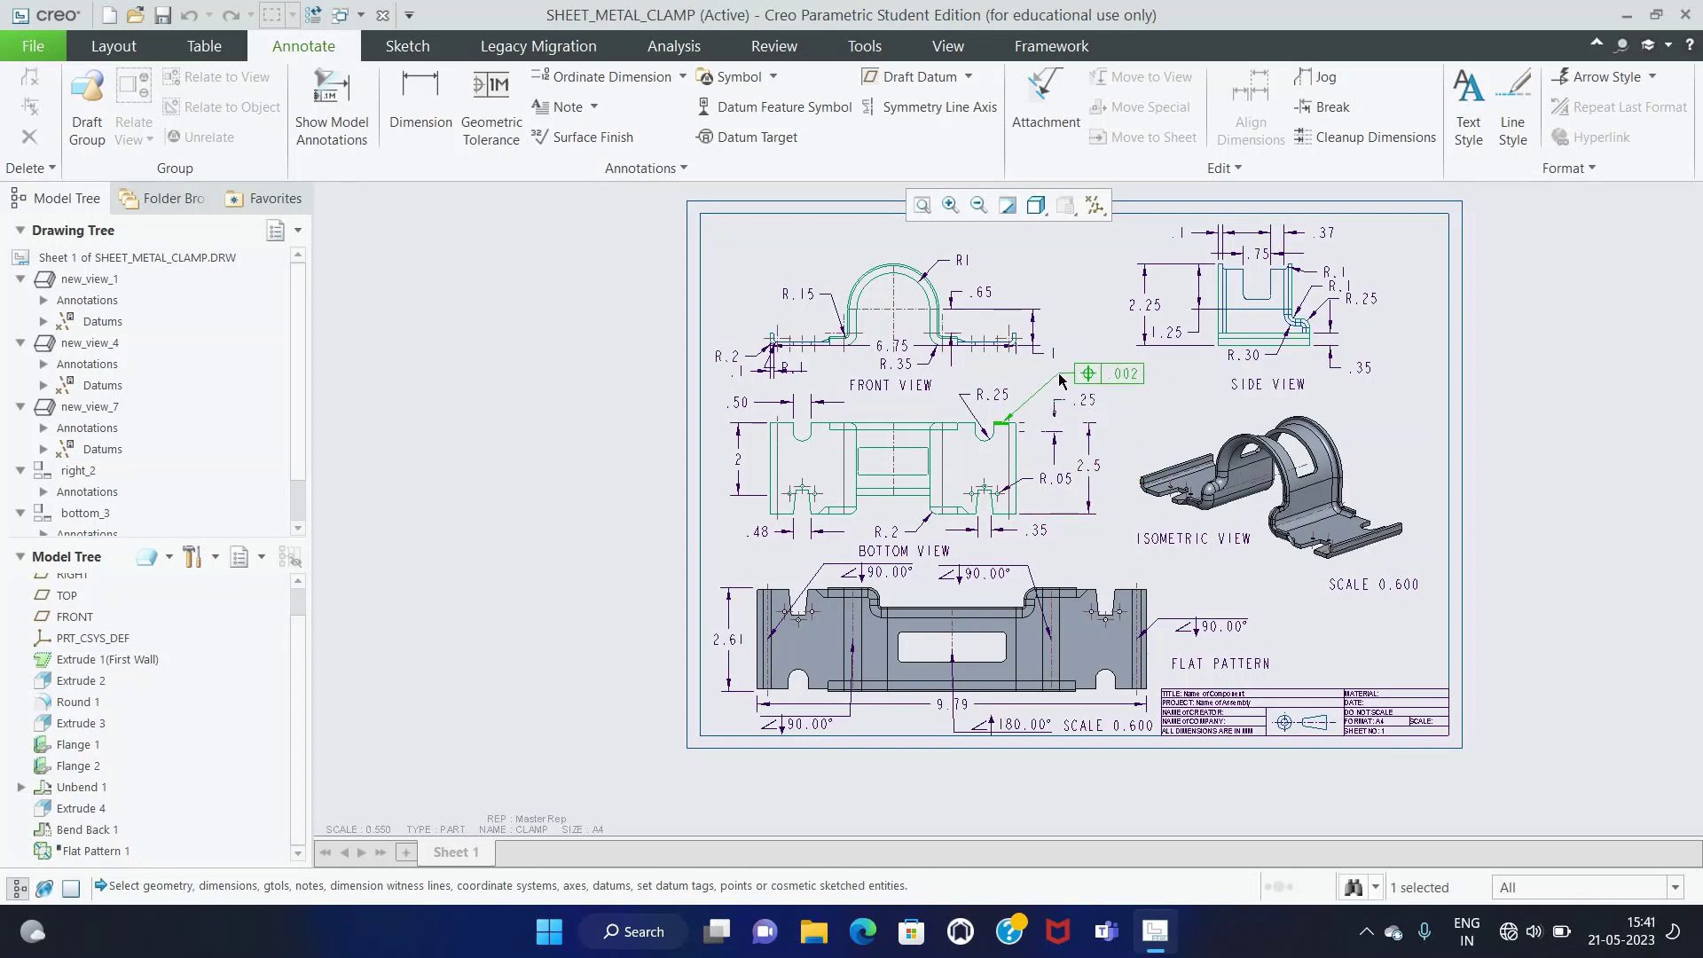
left_click(1056, 378)
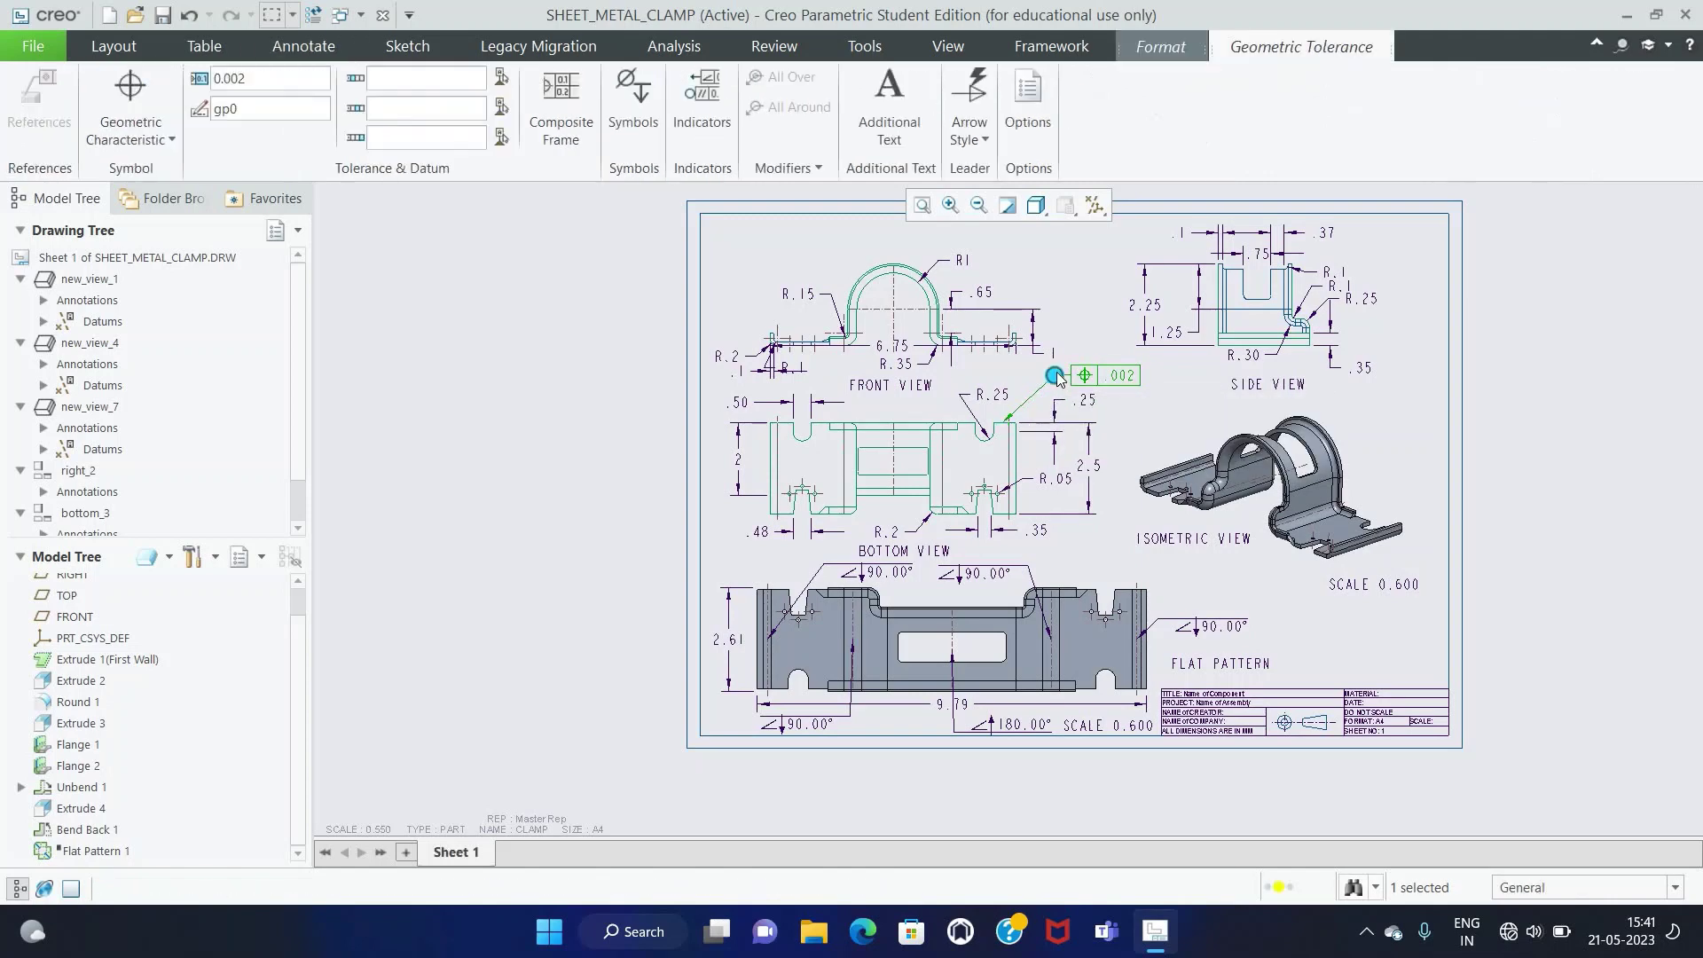
left_click(150, 137)
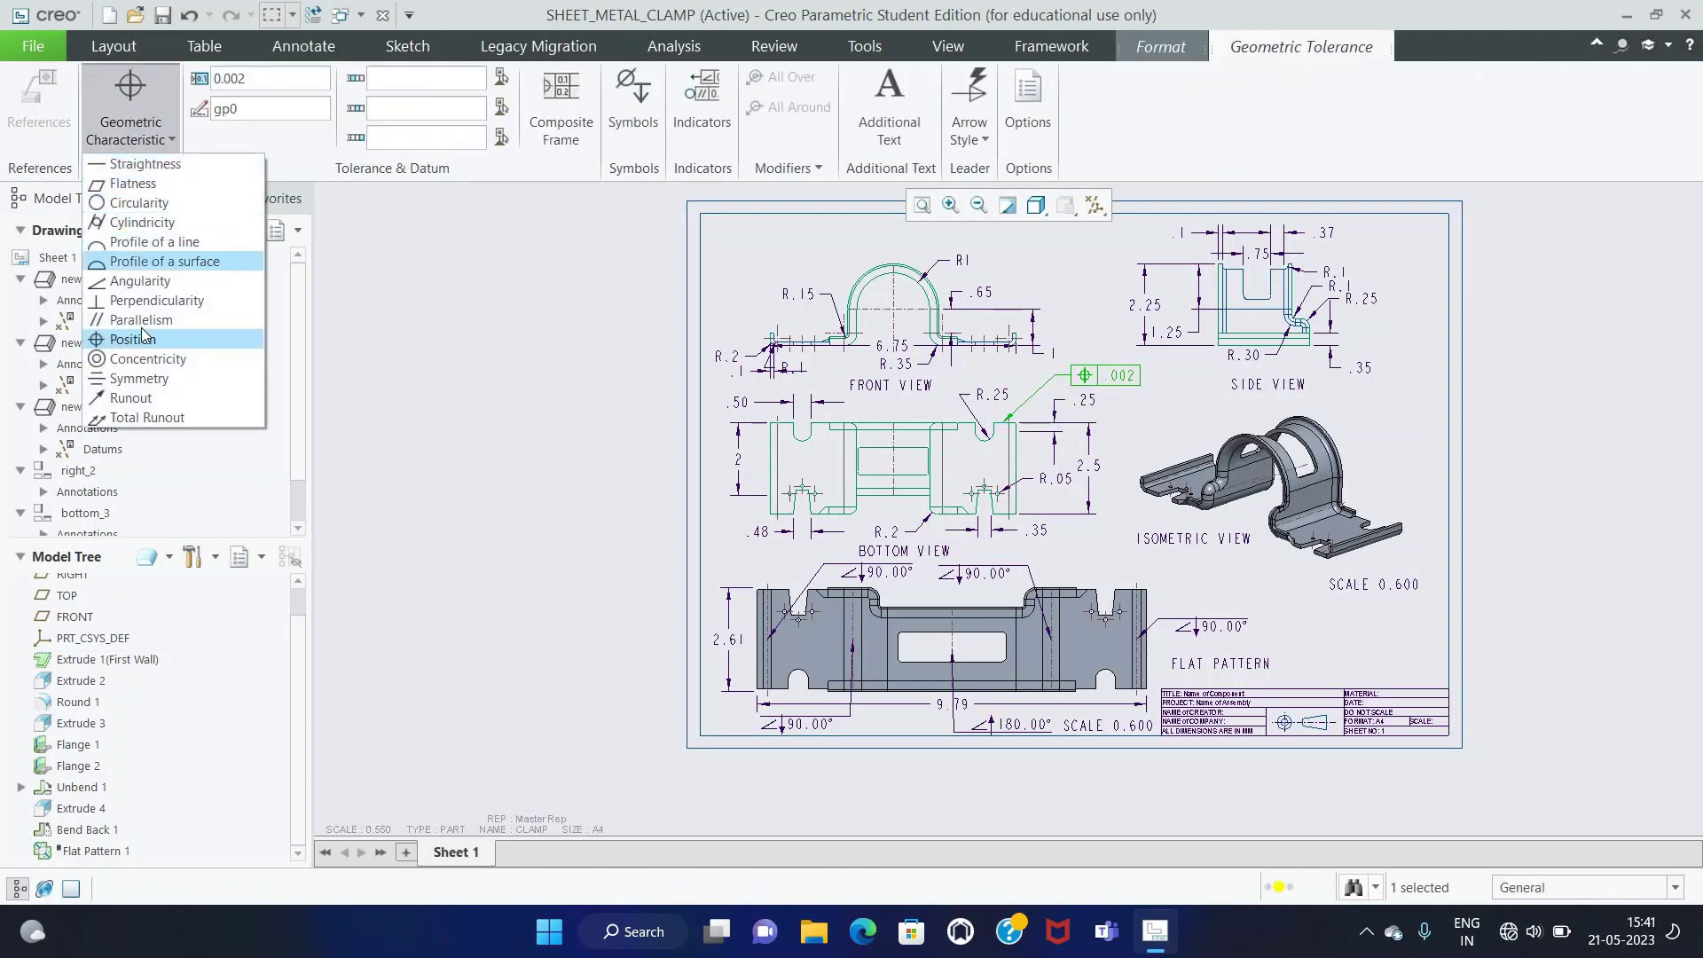
left_click(160, 172)
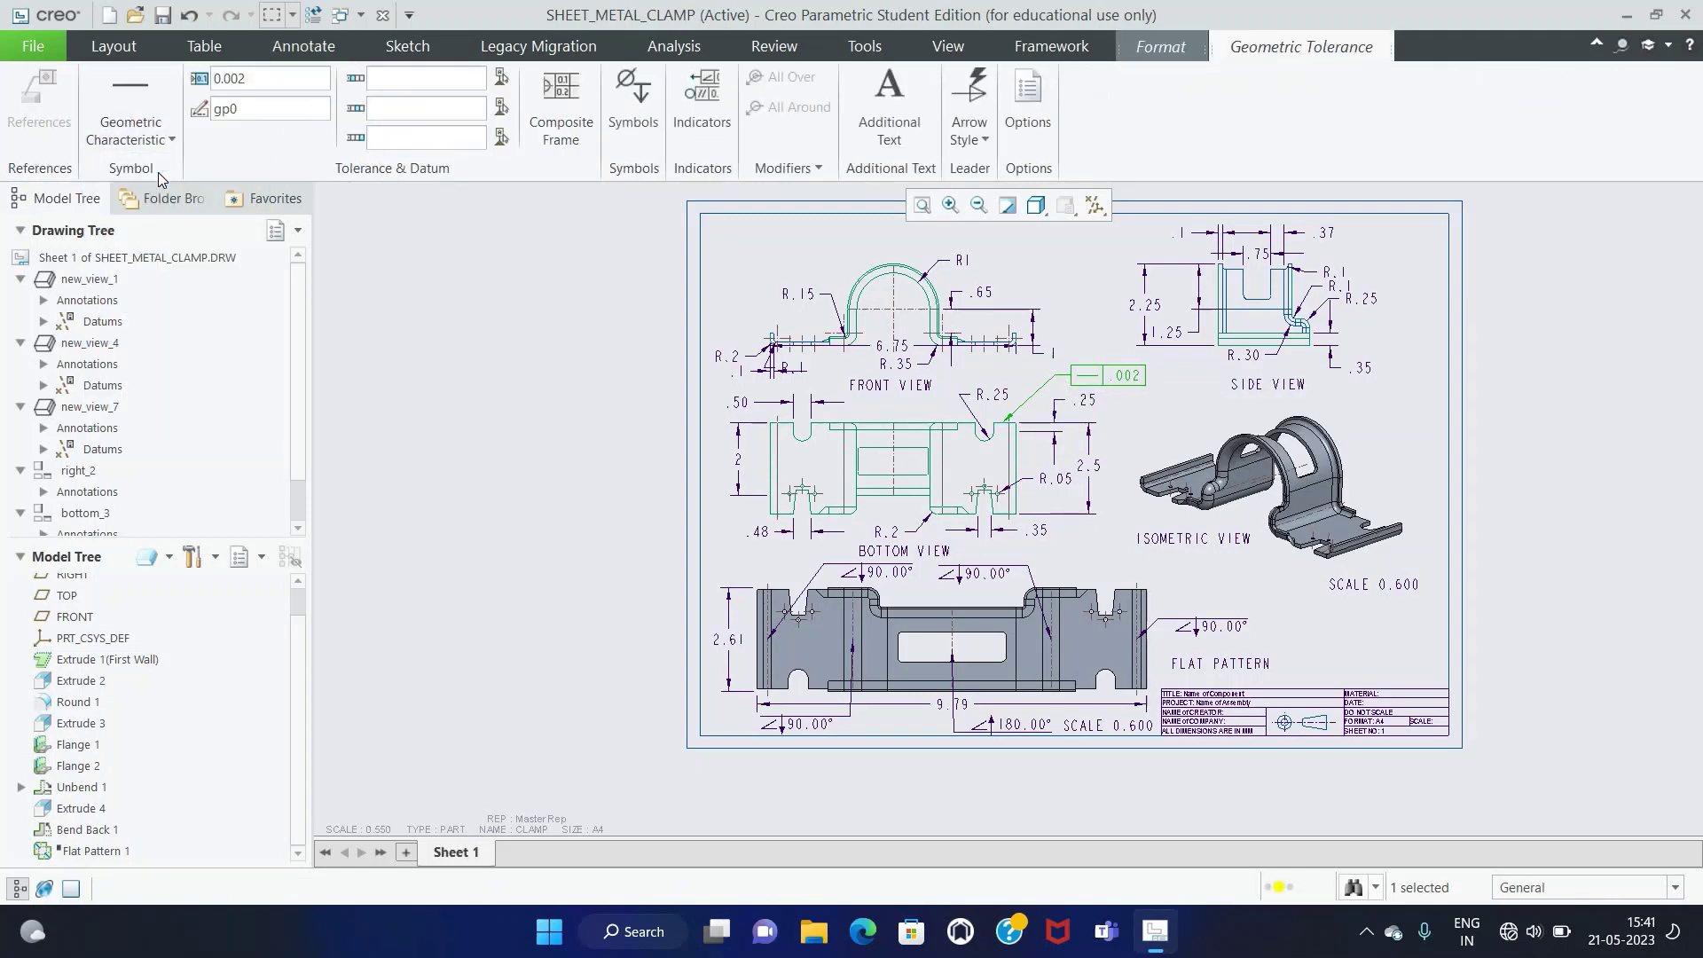
left_click(1132, 403)
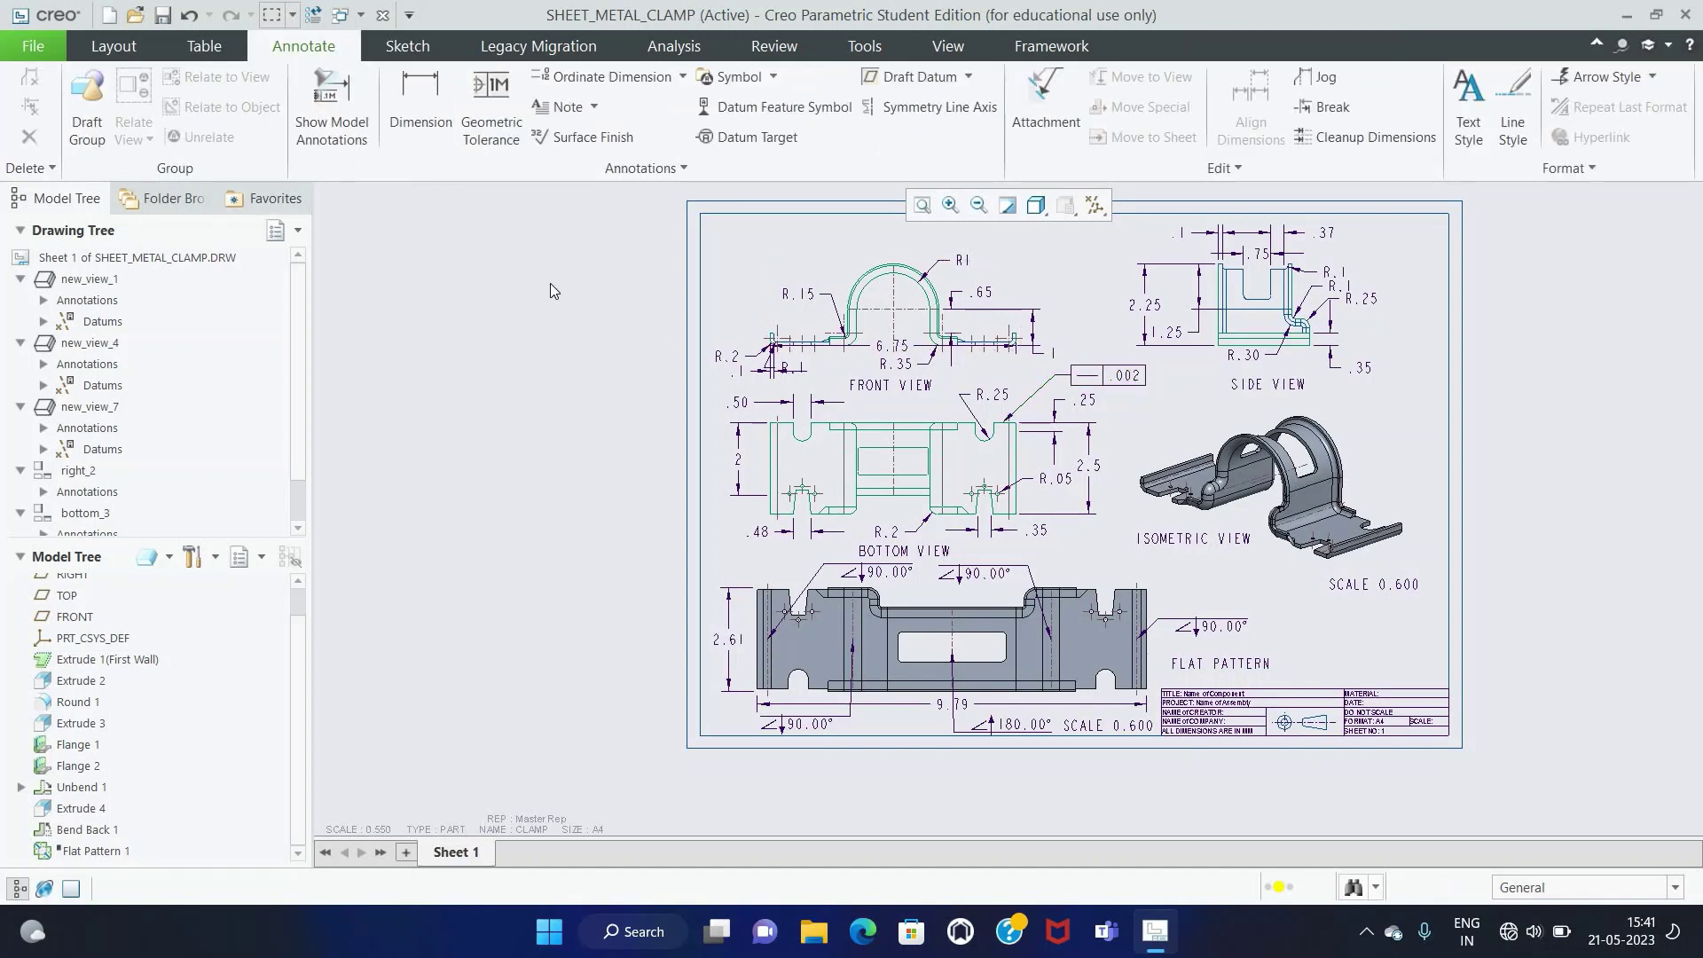
Step: Add a .002 circularity tolerance to the front view arc
left_click(481, 142)
scroll(878, 286, "up", 3)
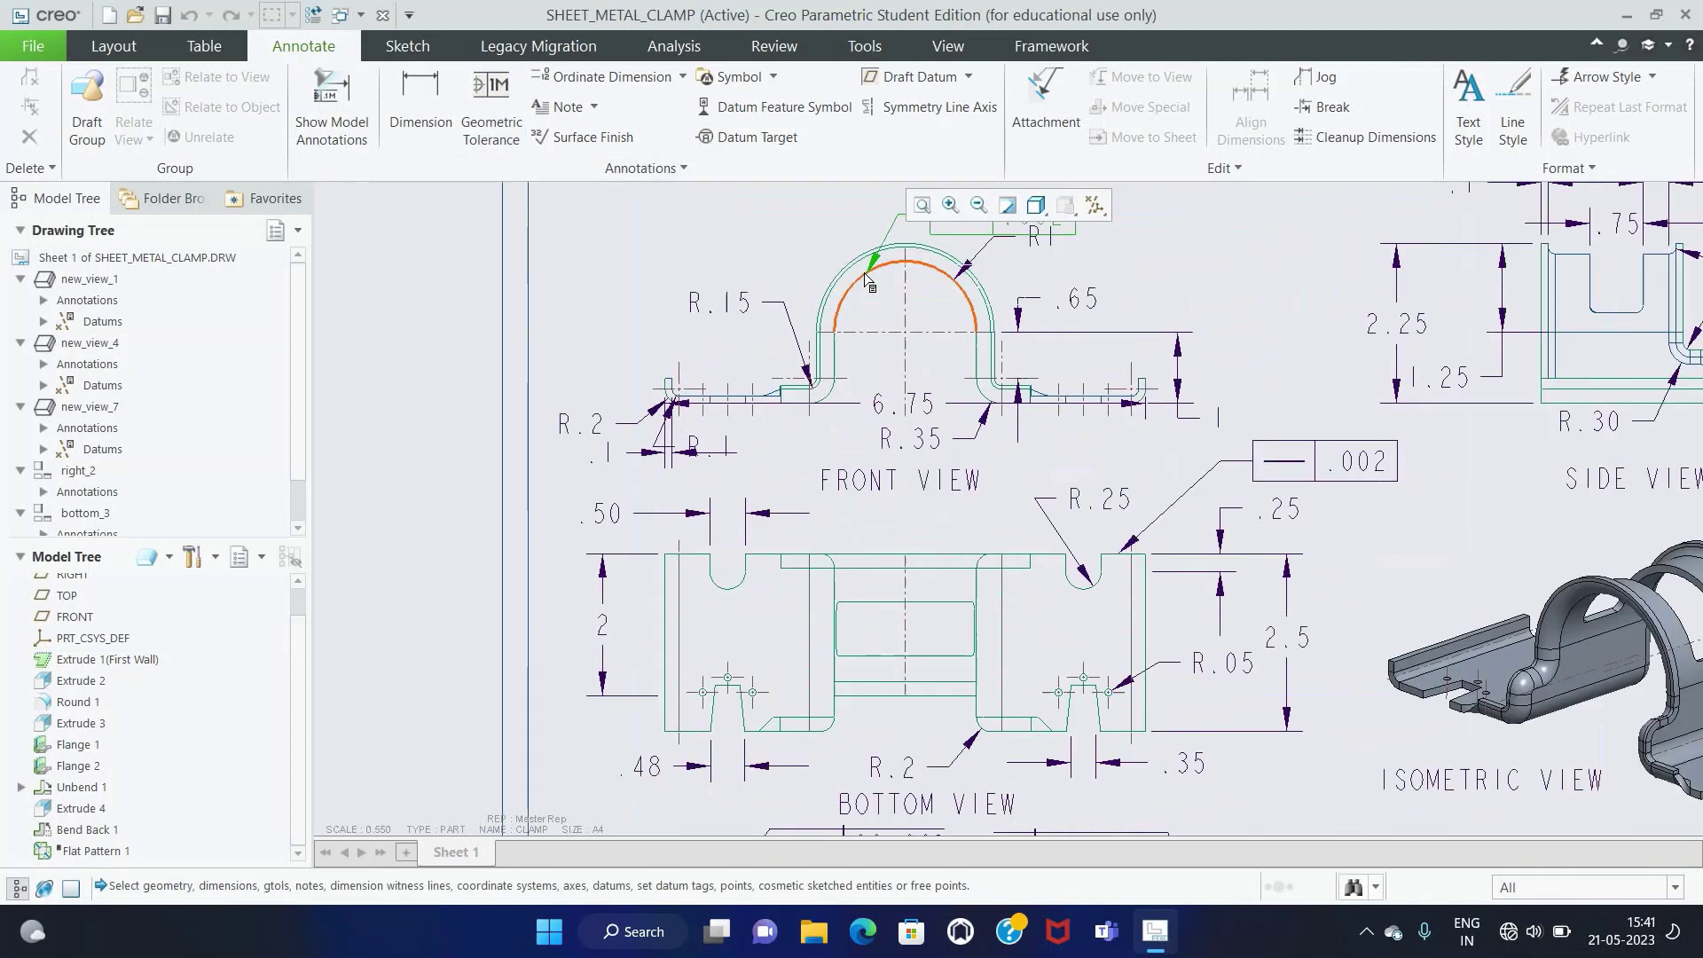
middle_click(726, 257)
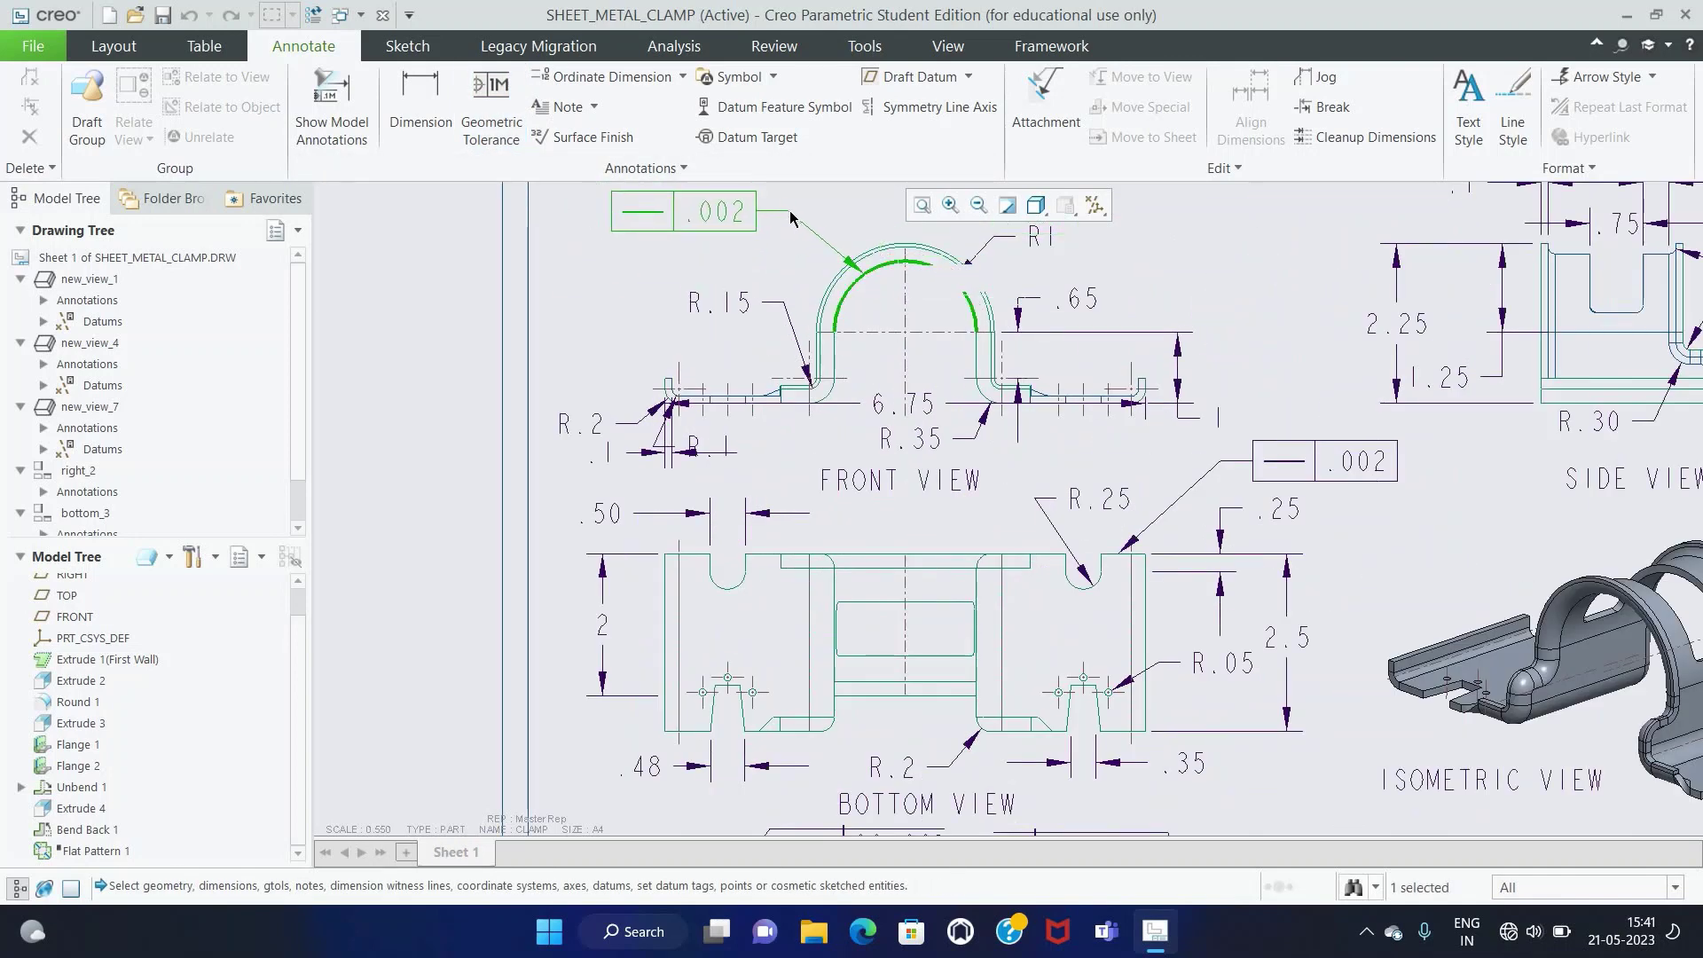
middle_click(790, 213)
scroll(790, 219, "down", 3)
left_click(130, 124)
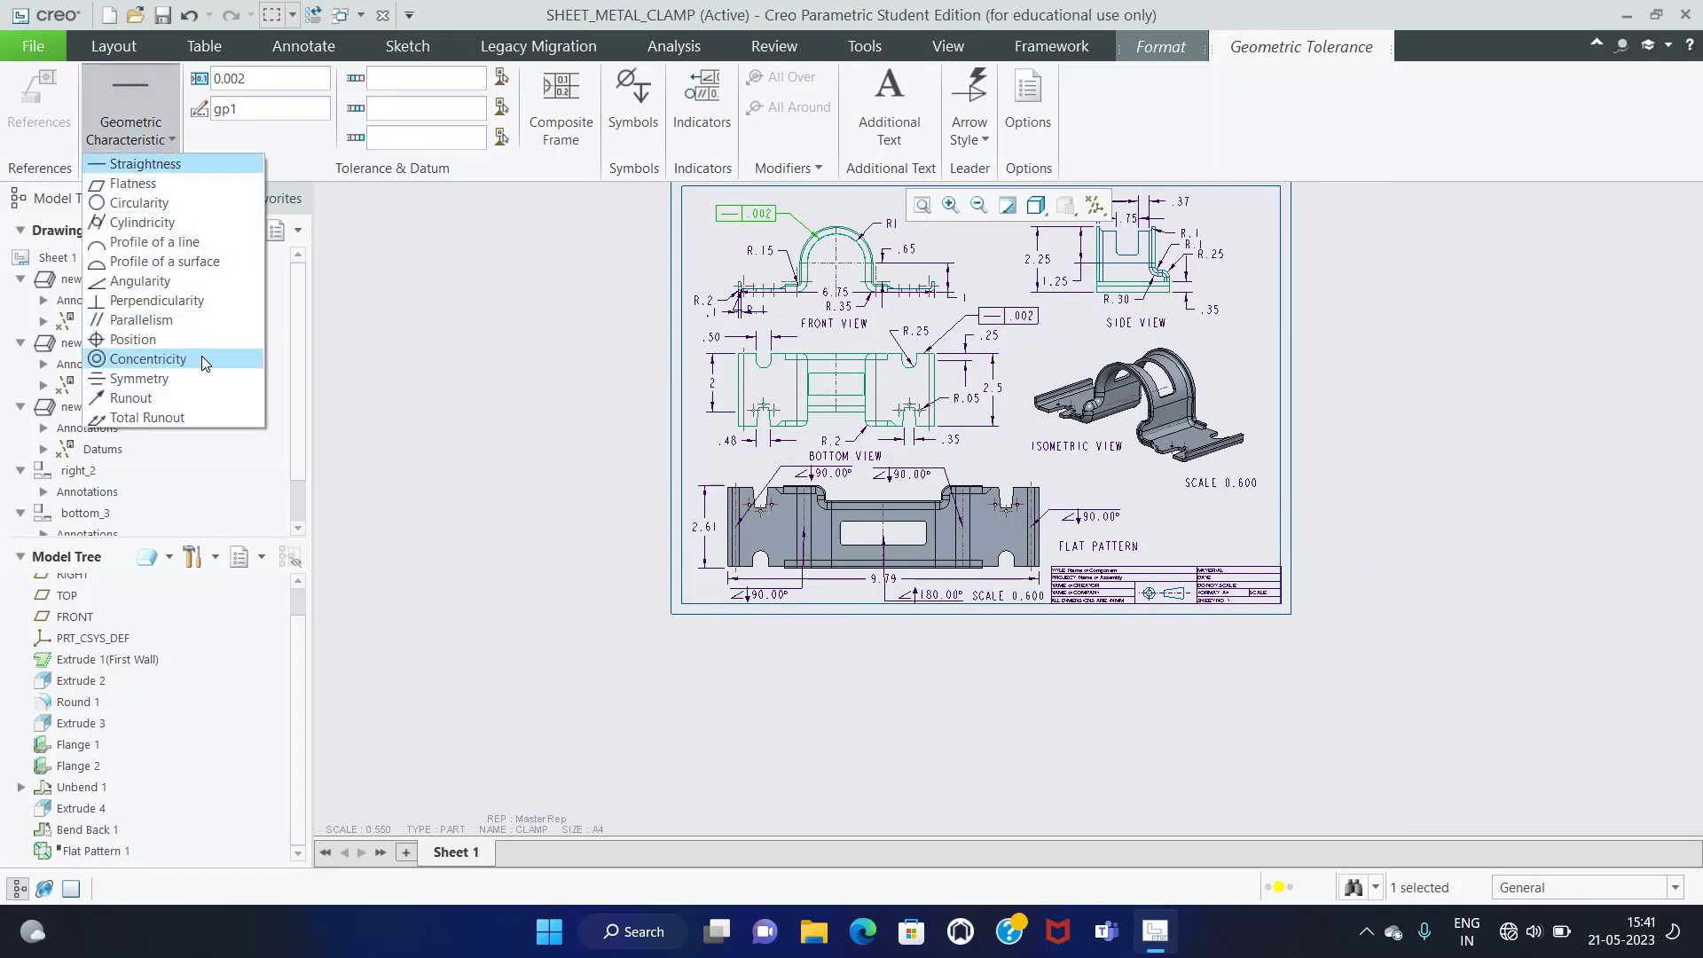
left_click(169, 211)
left_click(540, 241)
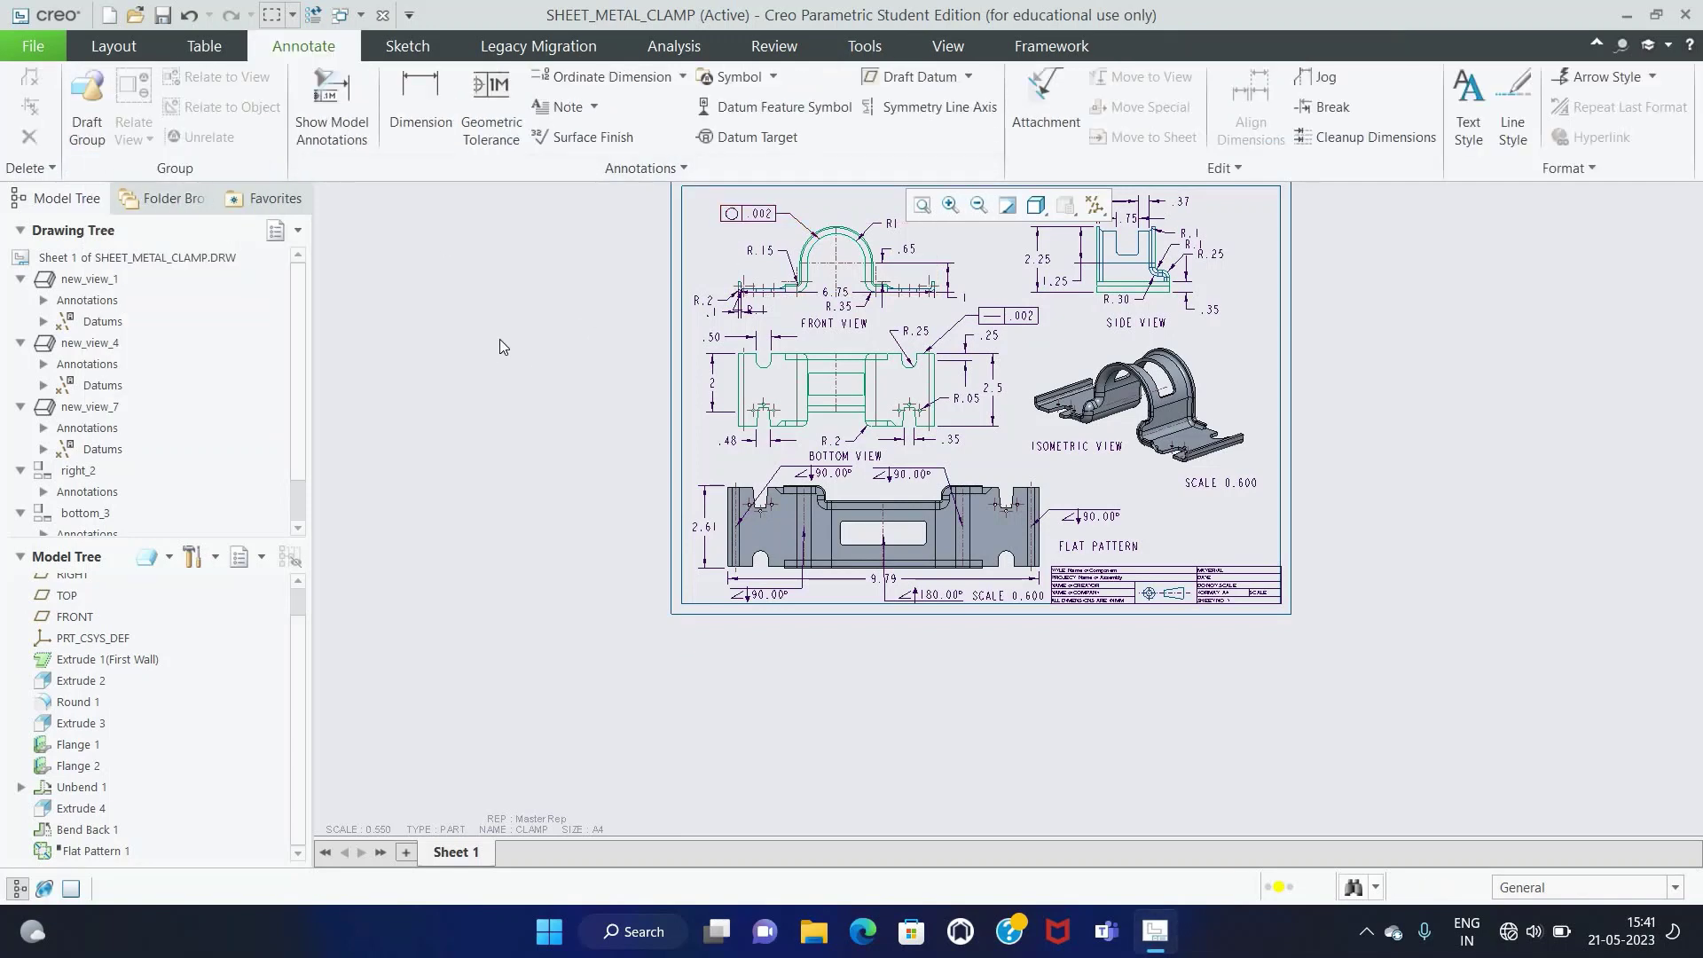
Step: Refit the sheet and underline the FRONT VIEW label
left_click(922, 205)
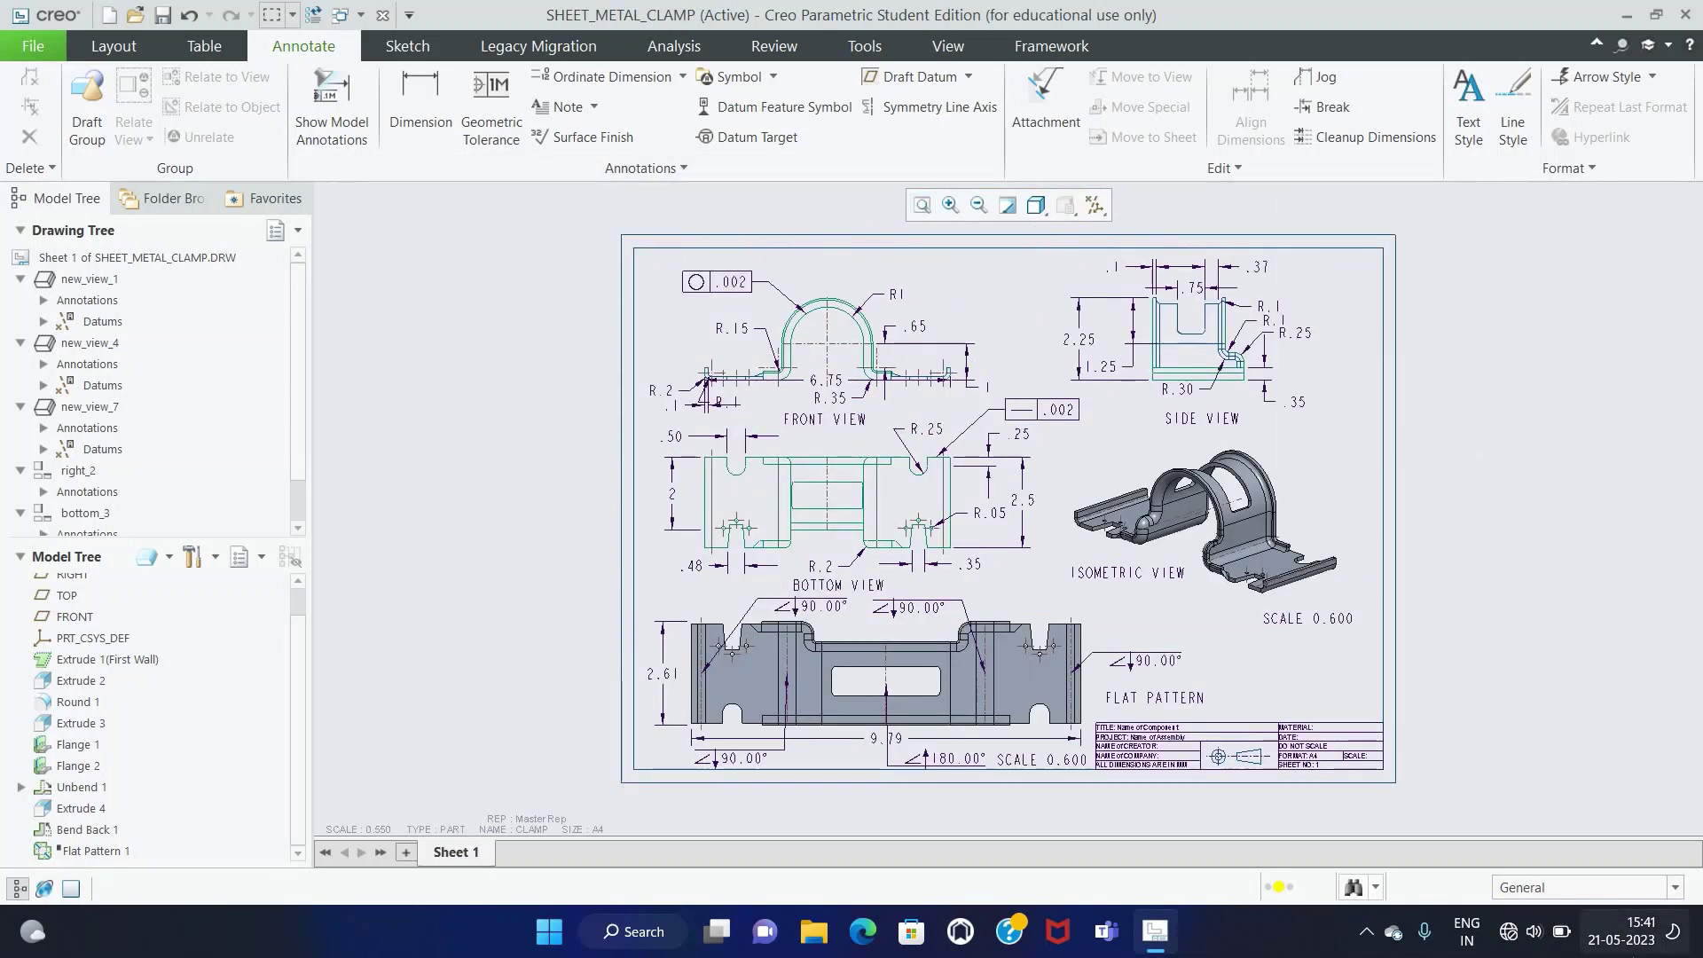
left_click(803, 422)
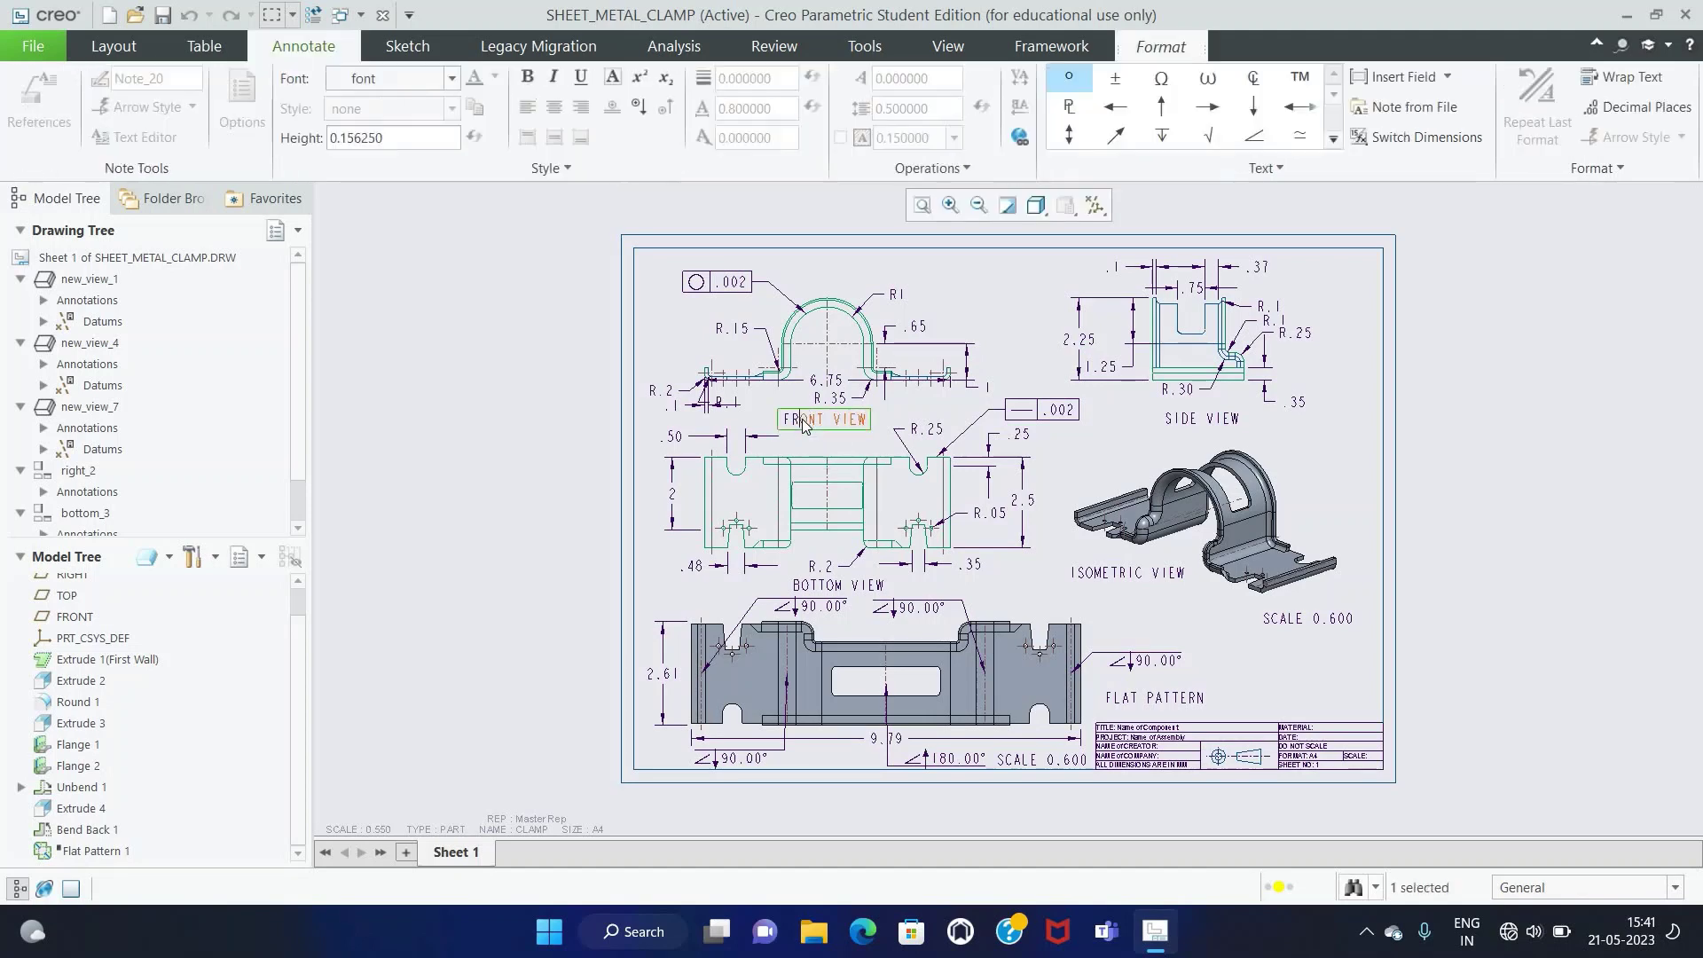
double_click(804, 422)
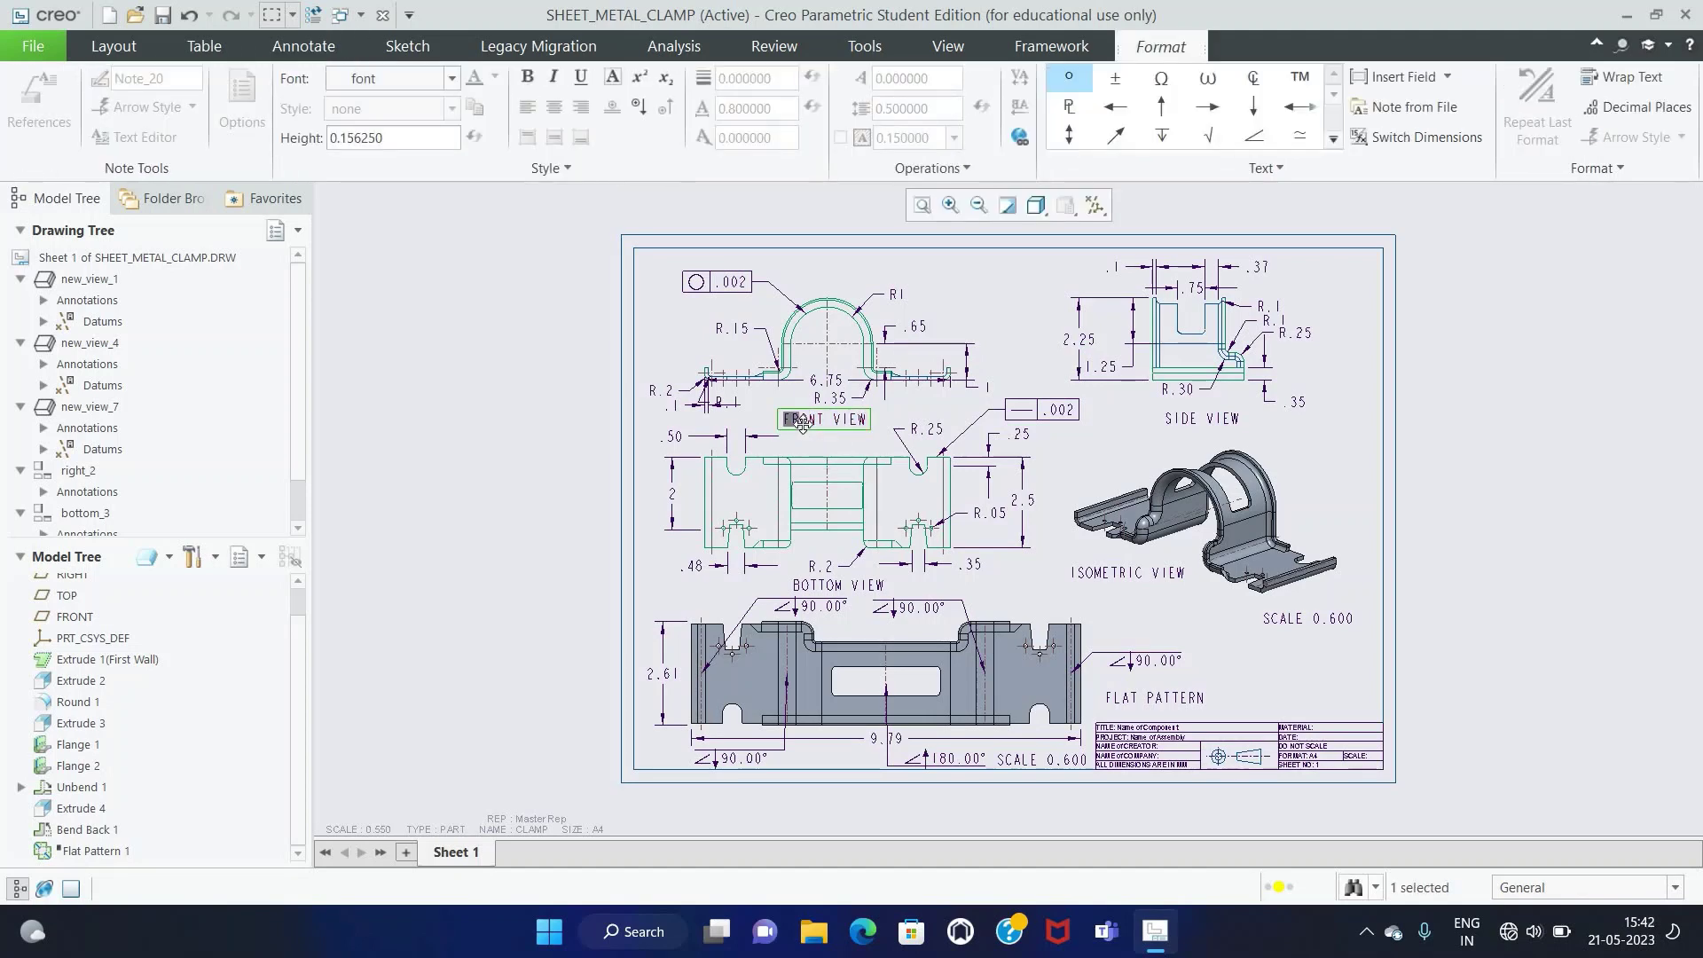
left_click_drag(803, 424, 867, 421)
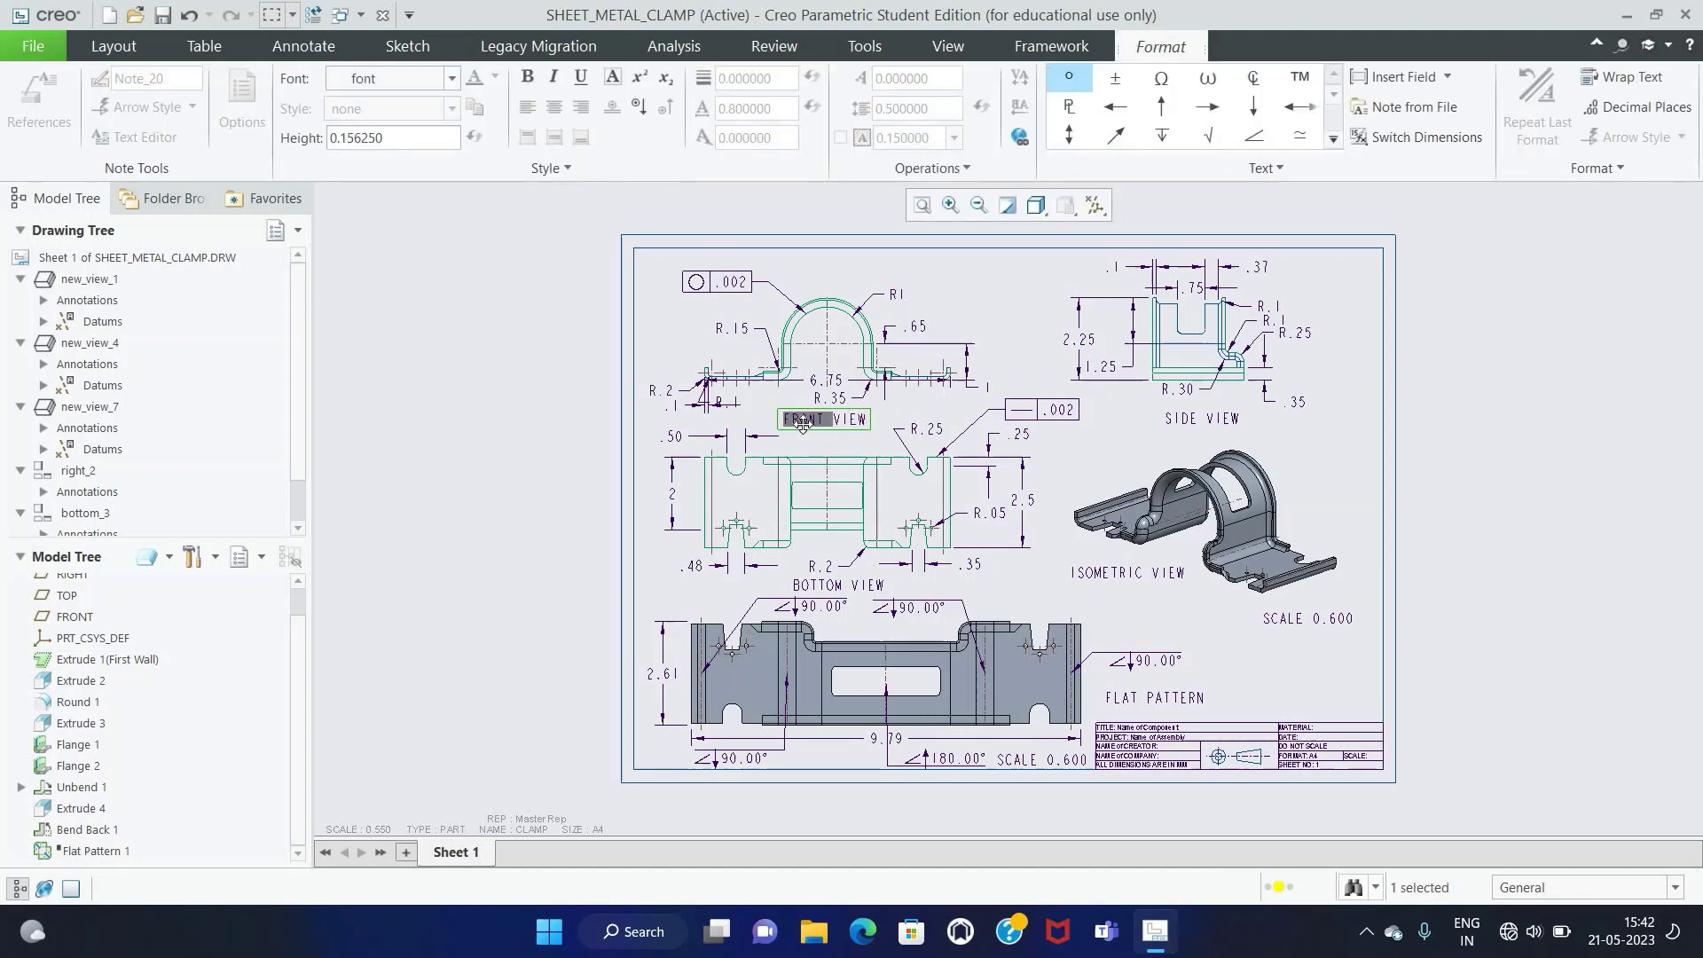
left_click(579, 91)
left_click(1167, 425)
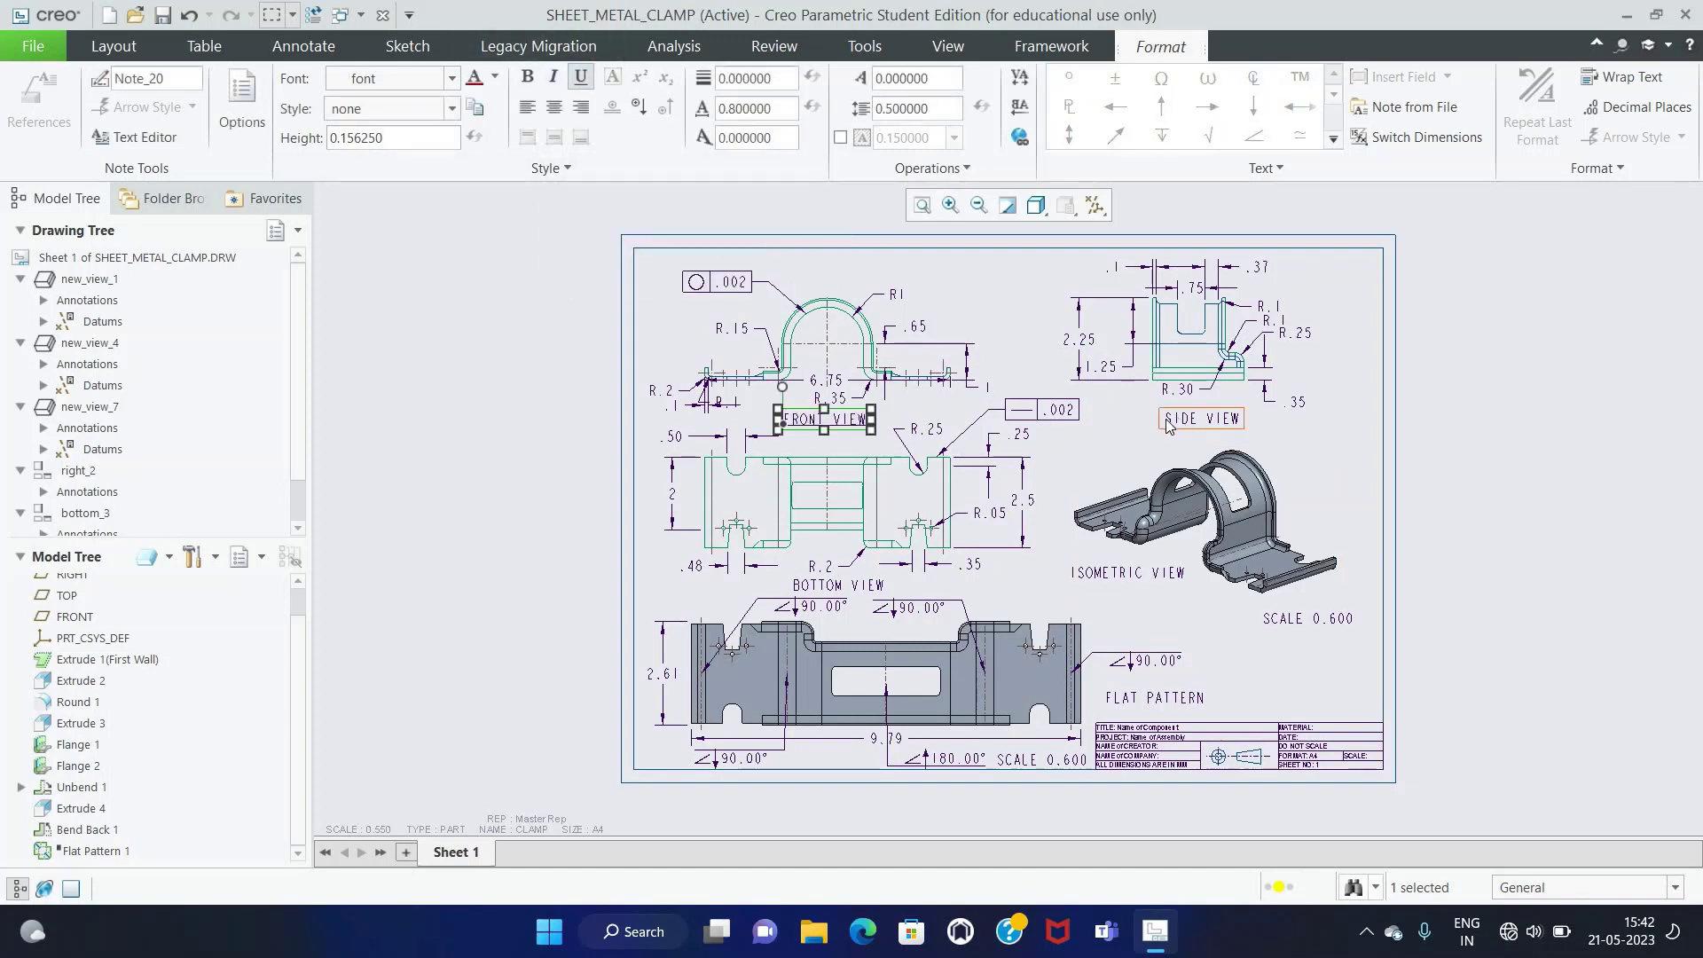
Step: Underline the SIDE VIEW label text
left_click(1169, 426)
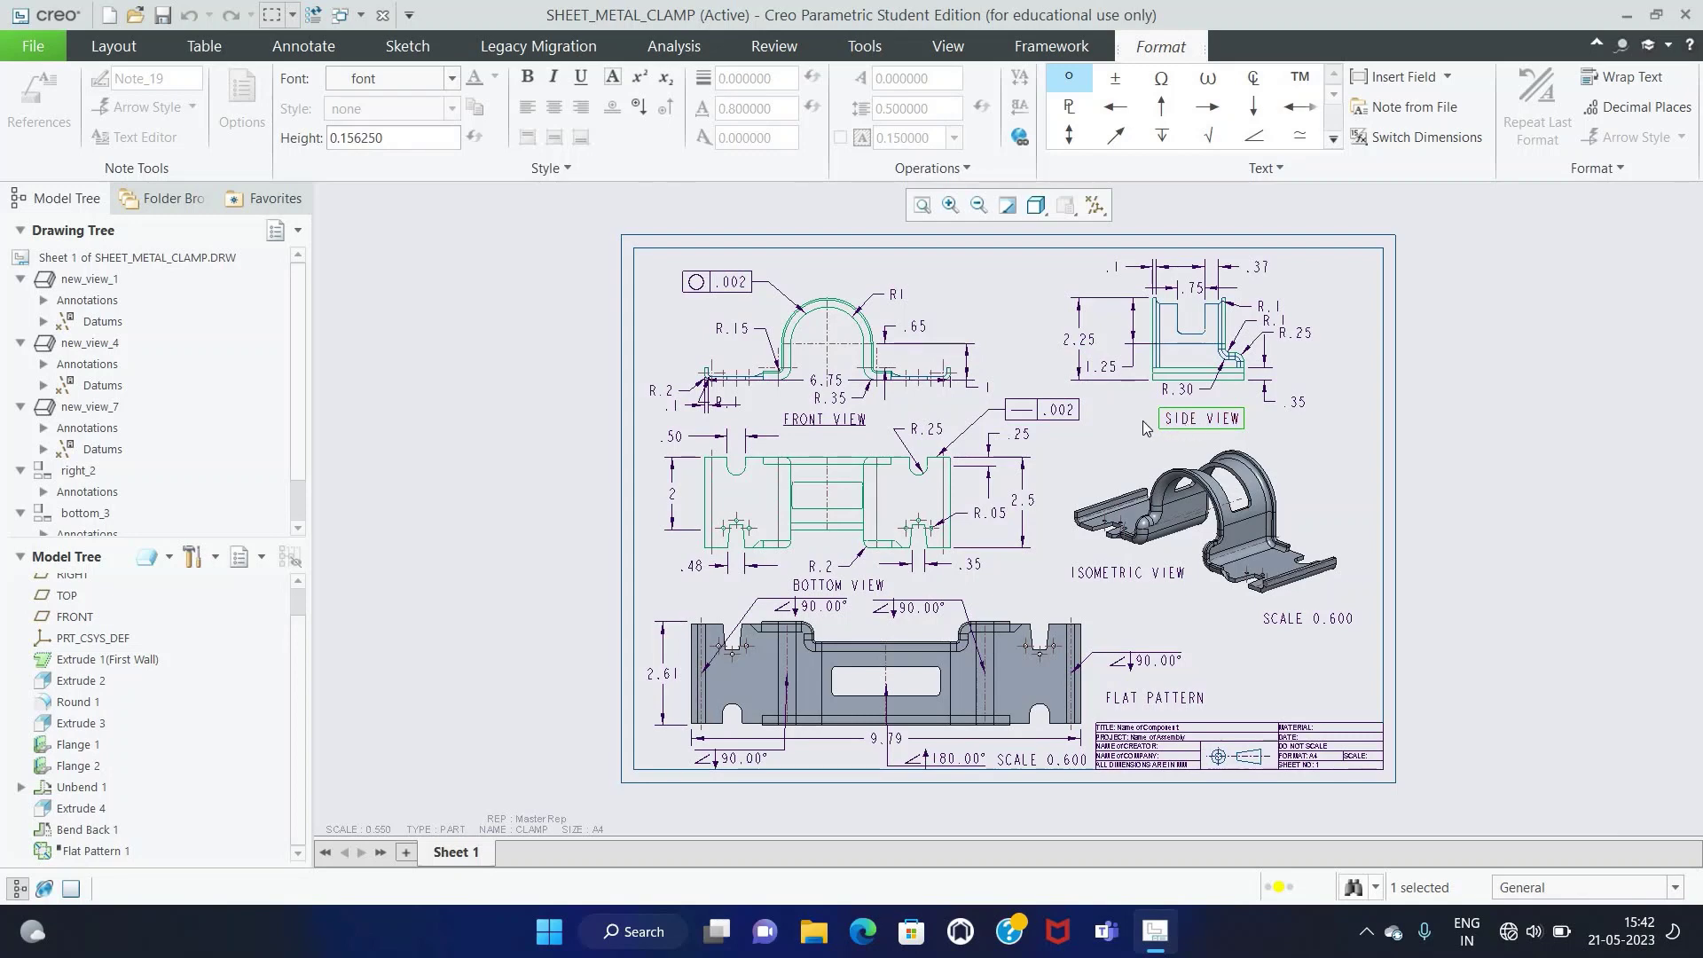
left_click_drag(1163, 422, 1172, 424)
triple_click(1172, 425)
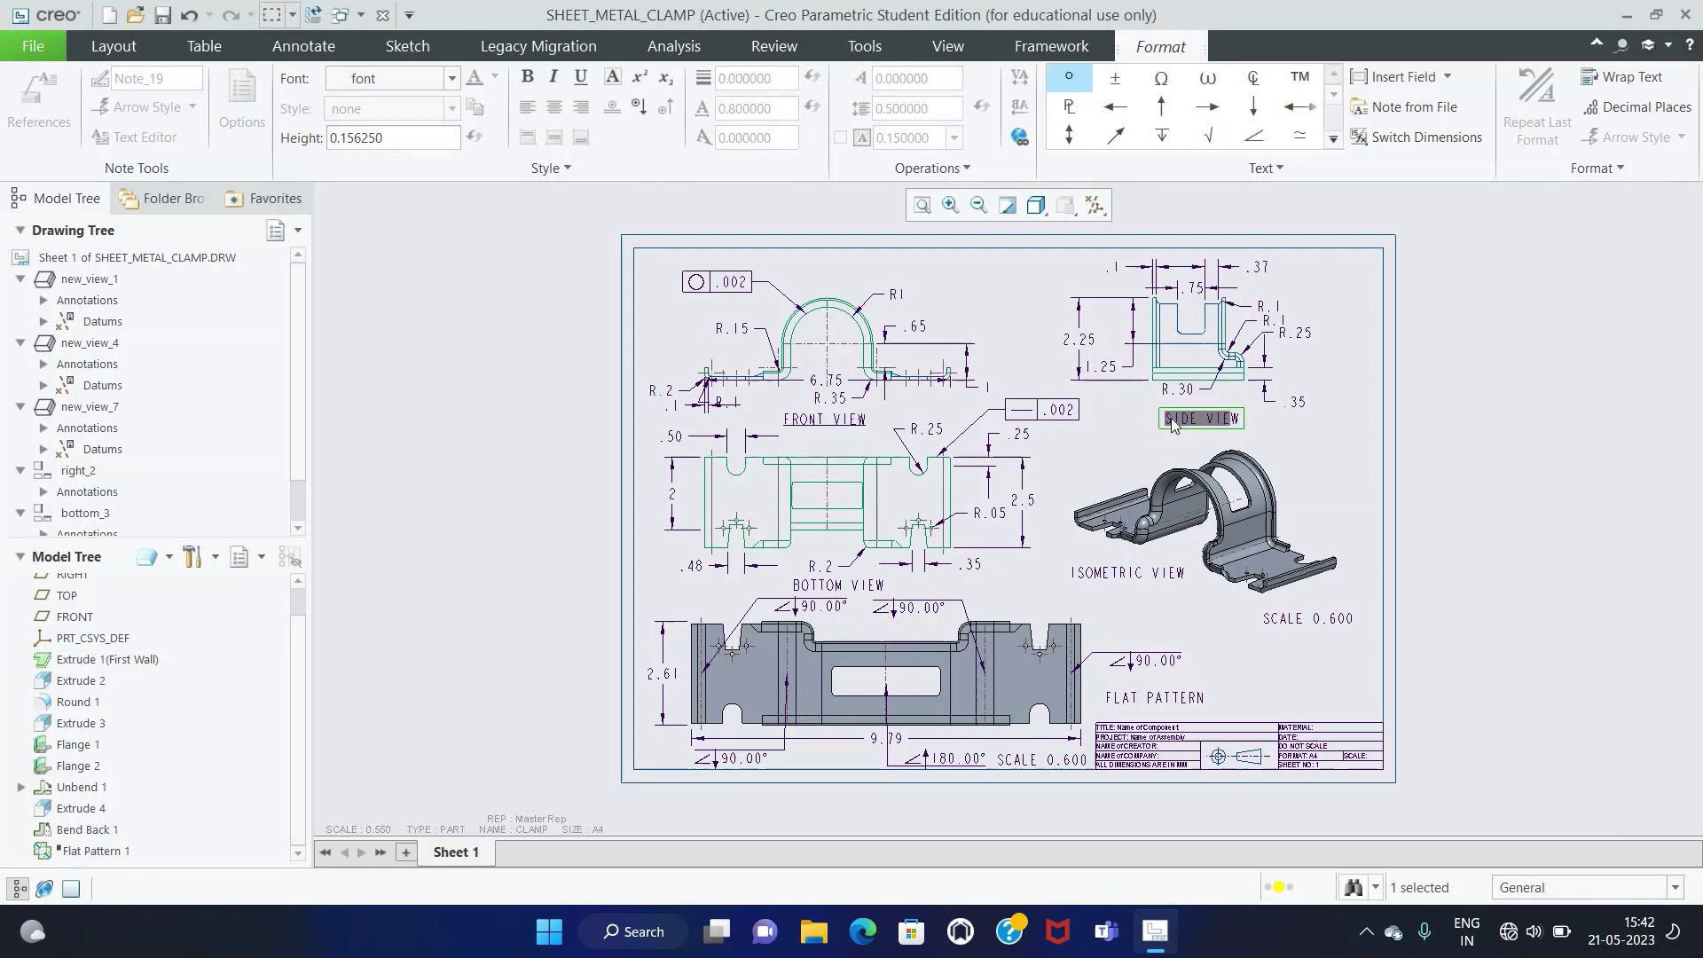
left_click(586, 81)
left_click(1464, 488)
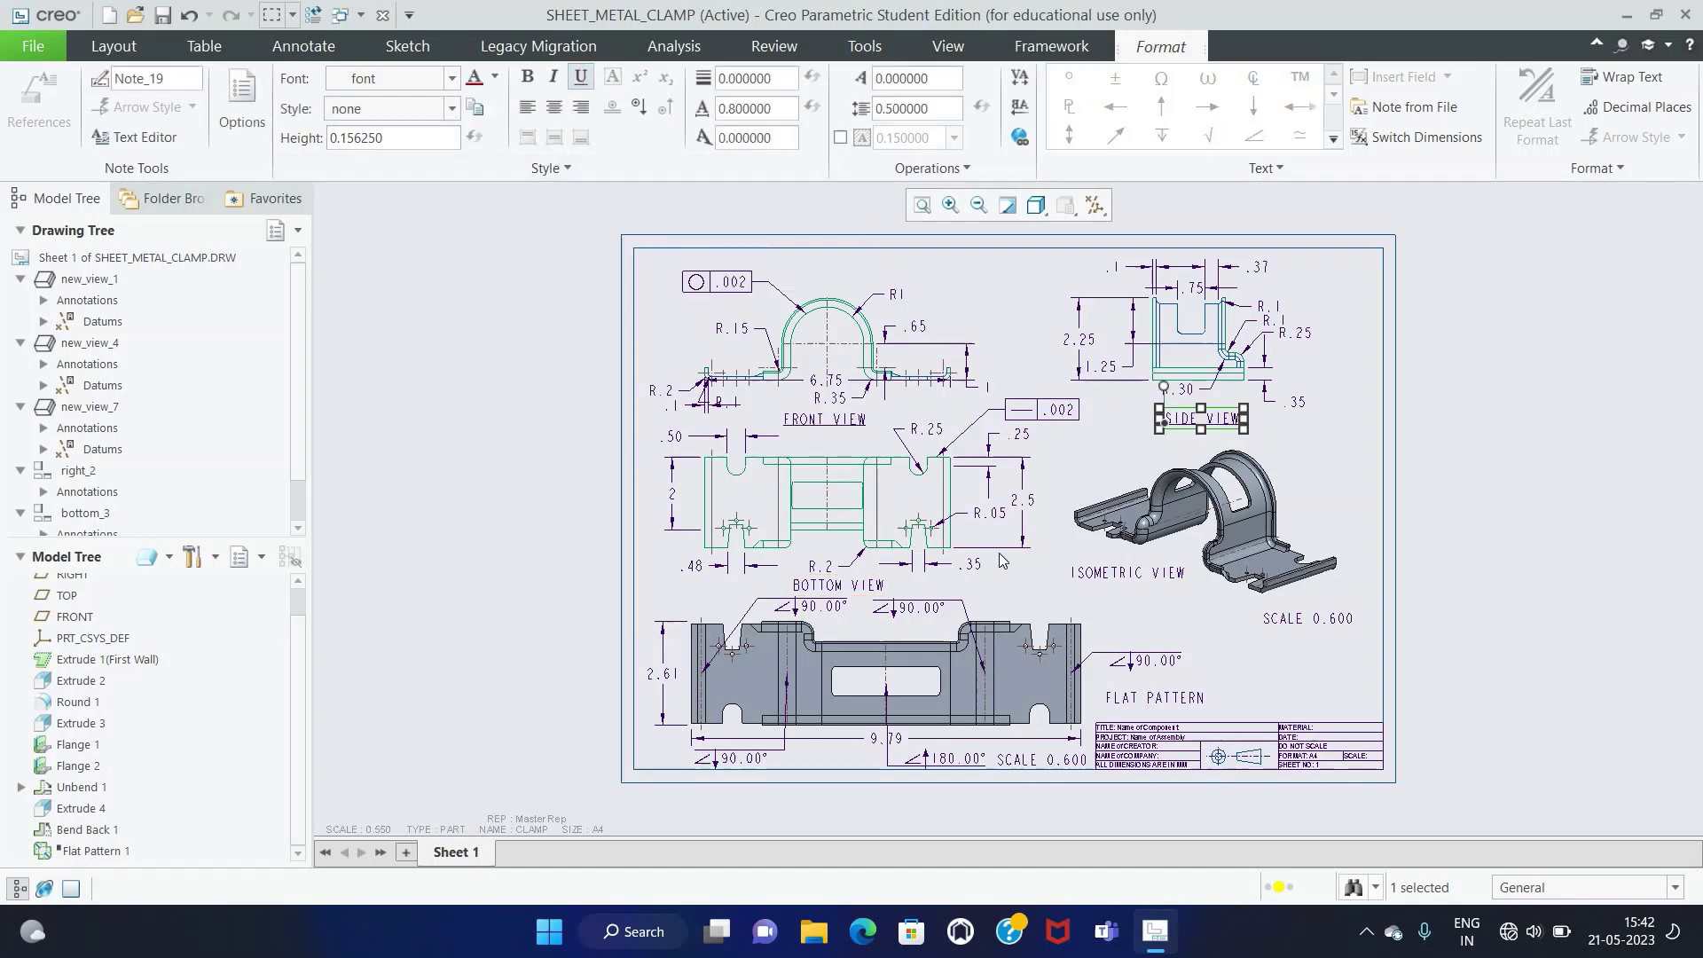
left_click(1464, 493)
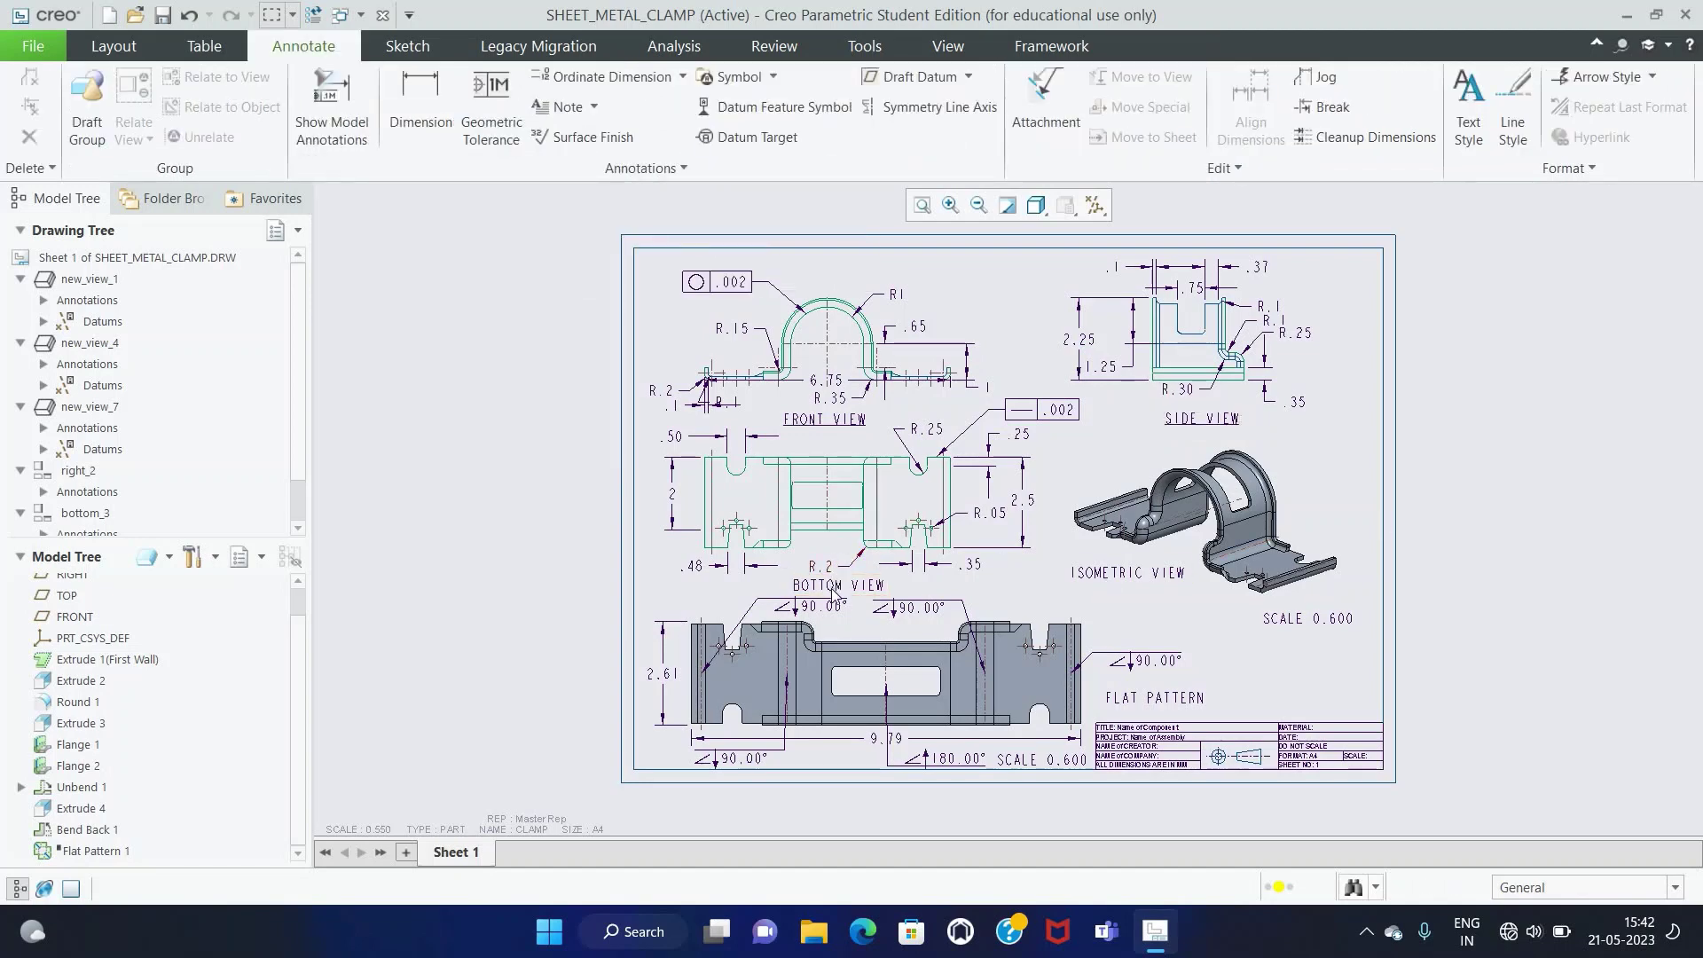
Step: Underline the BOTTOM VIEW label text
left_click(833, 588)
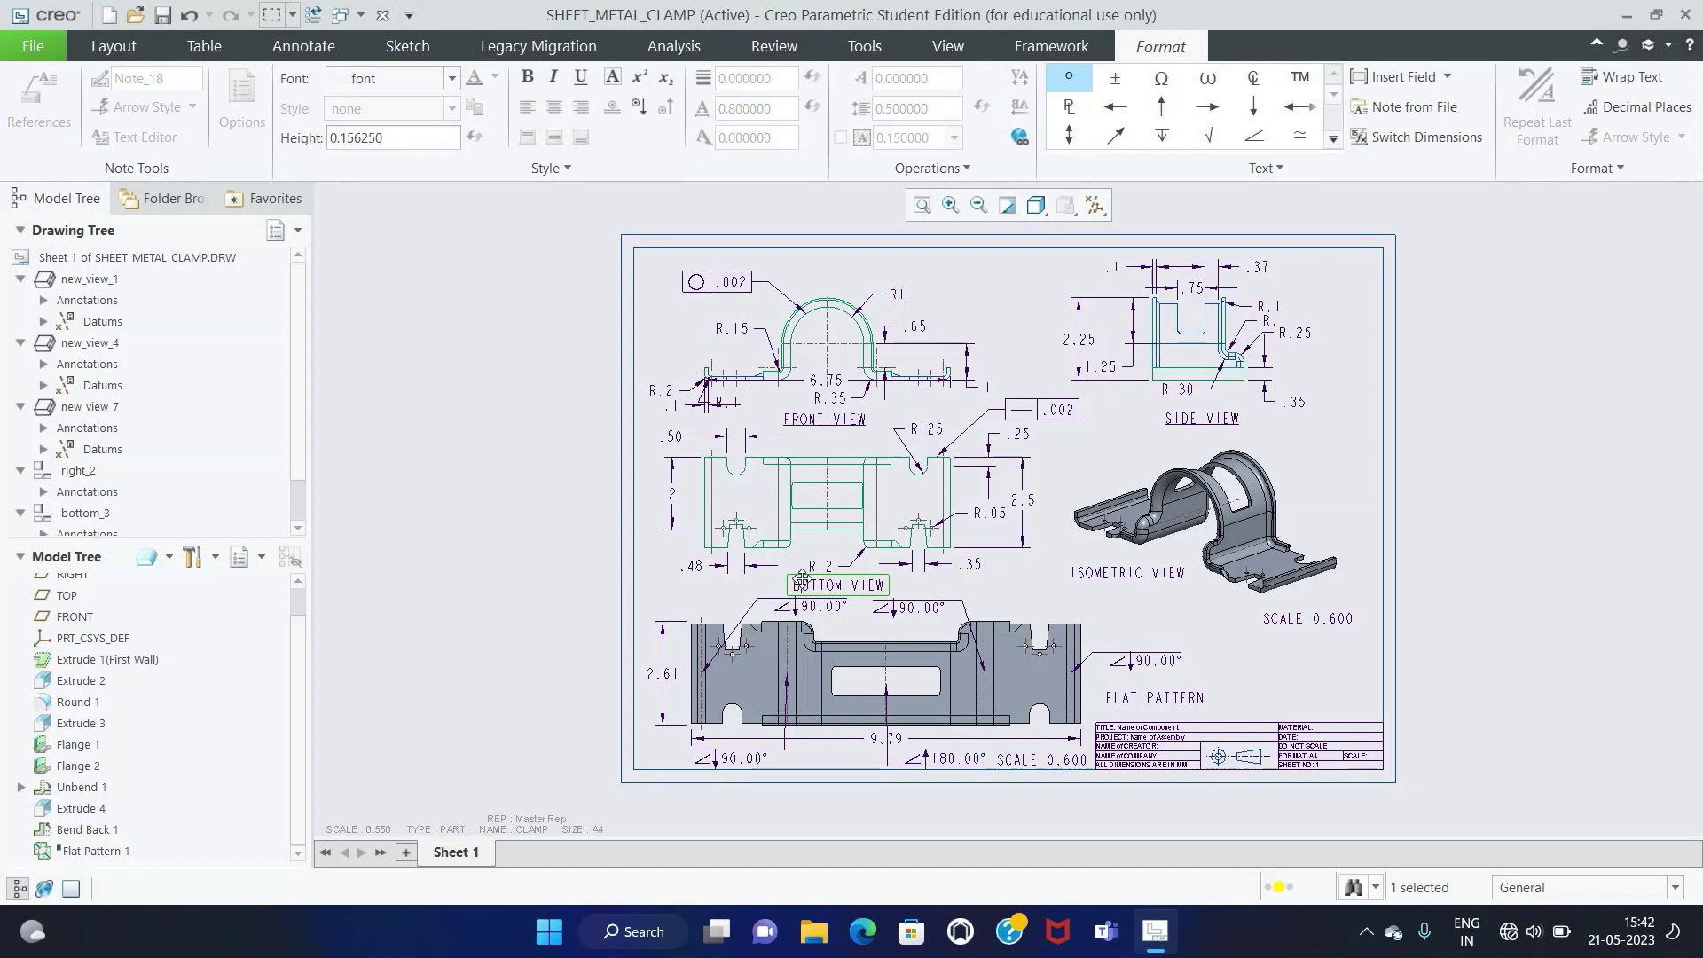
left_click_drag(795, 586, 884, 586)
left_click(581, 77)
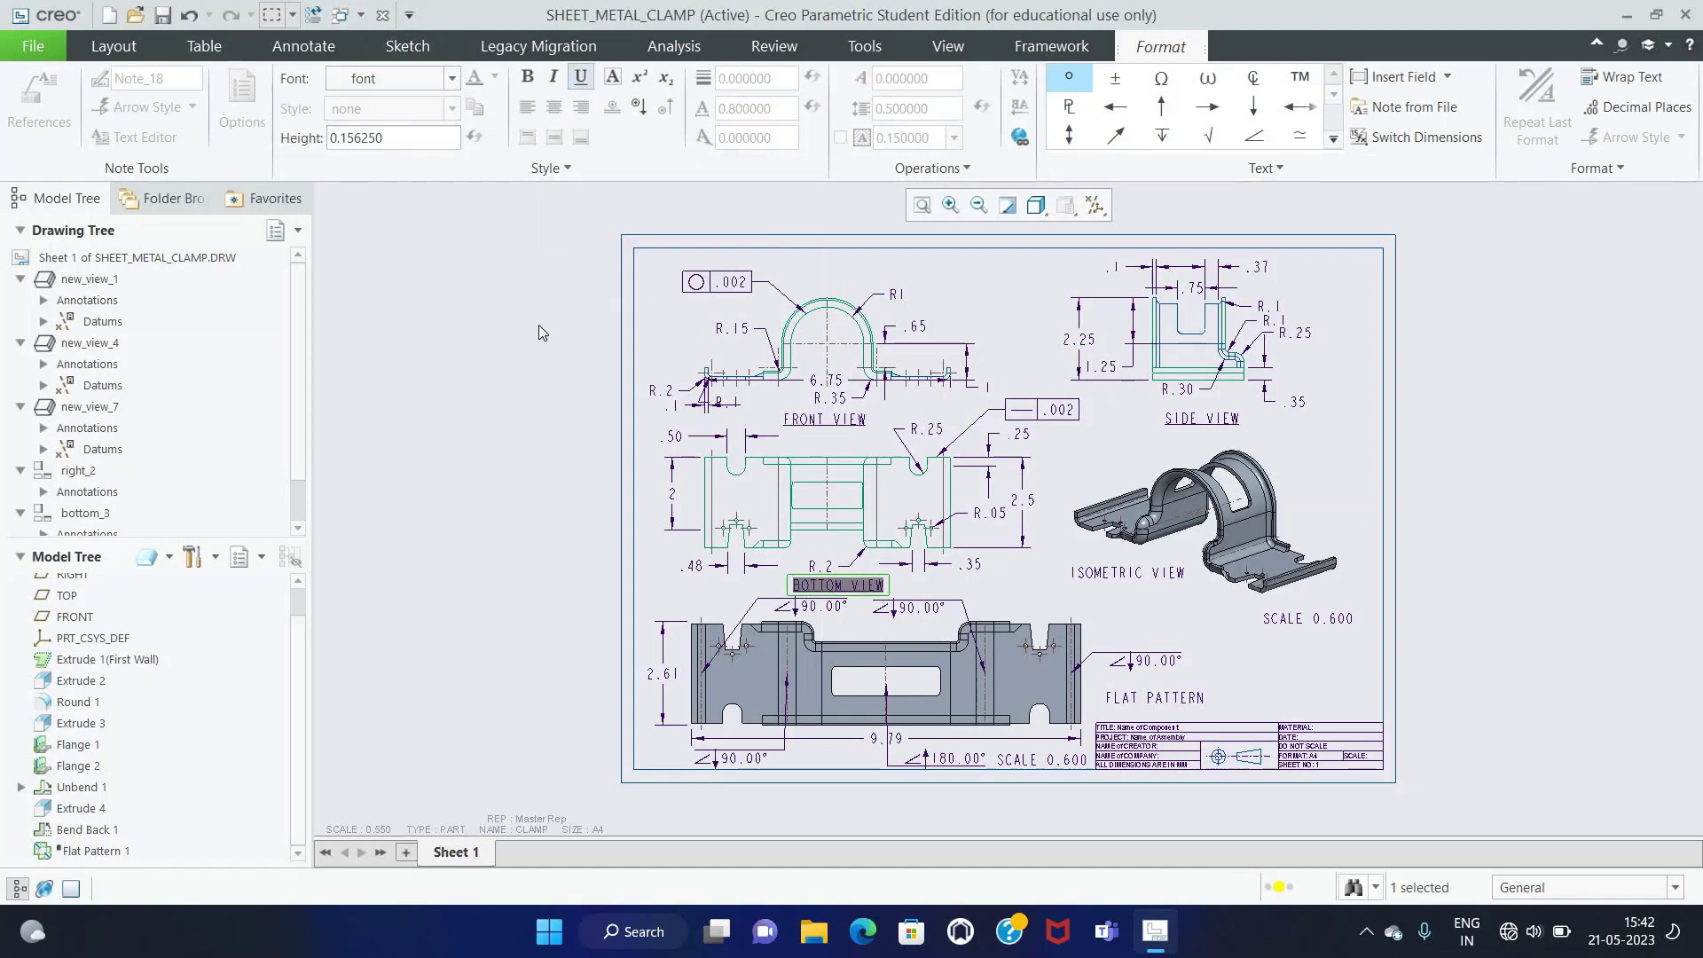
left_click(476, 301)
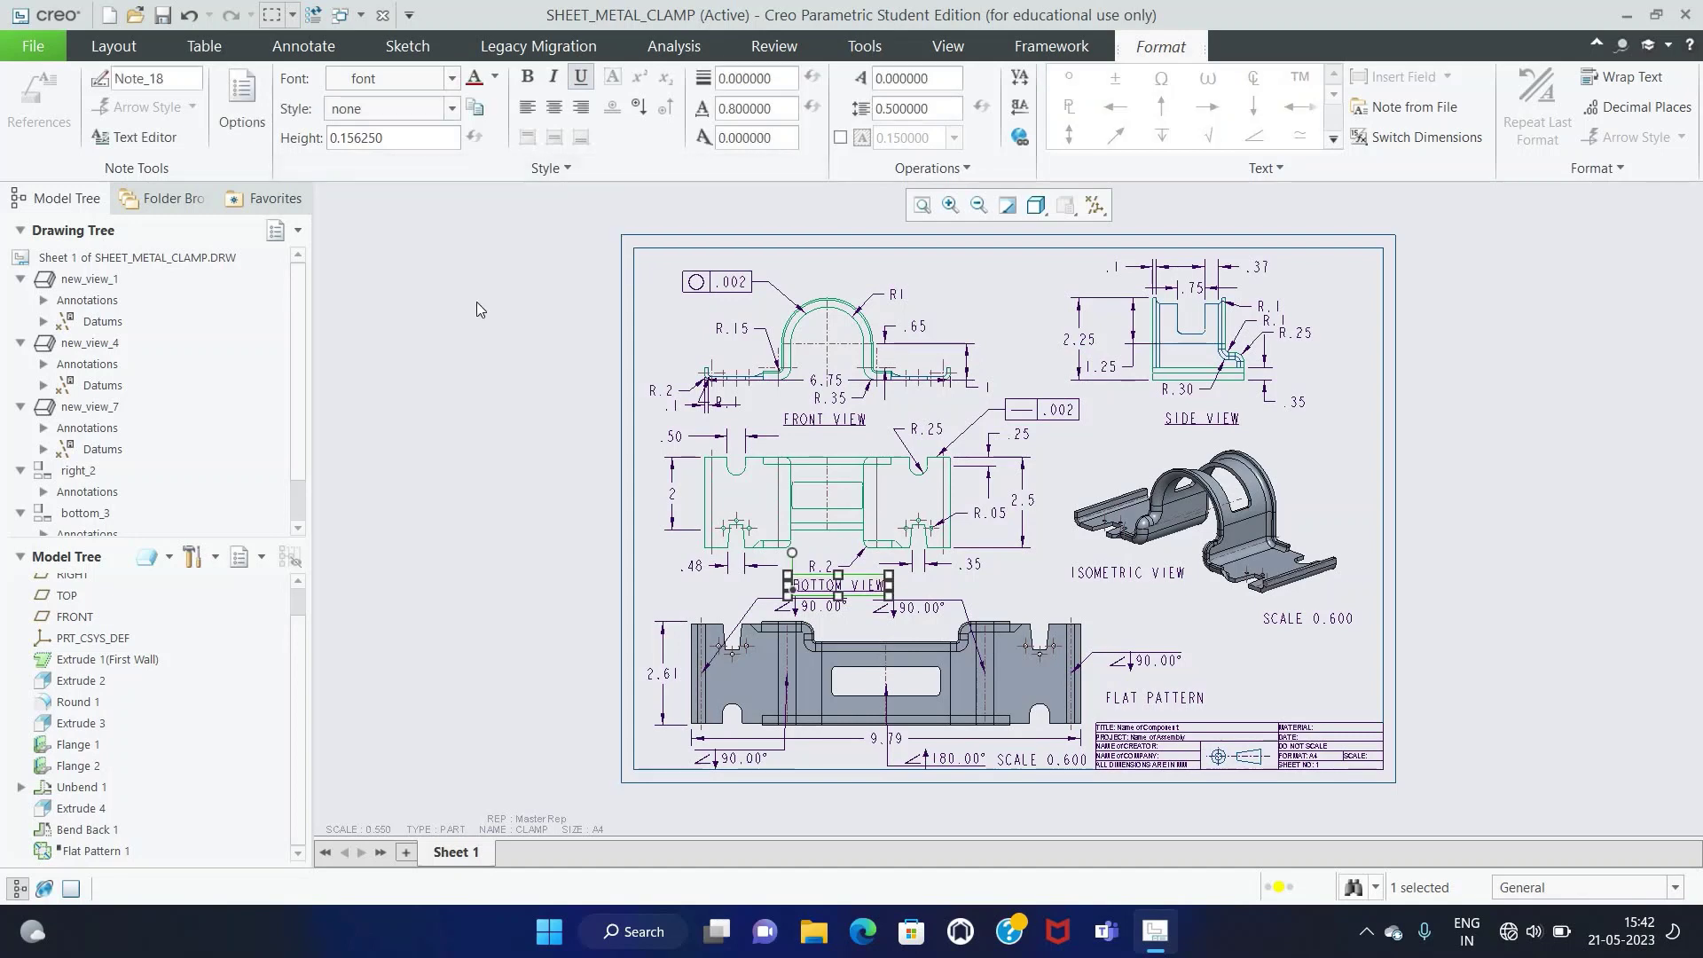
left_click(1616, 573)
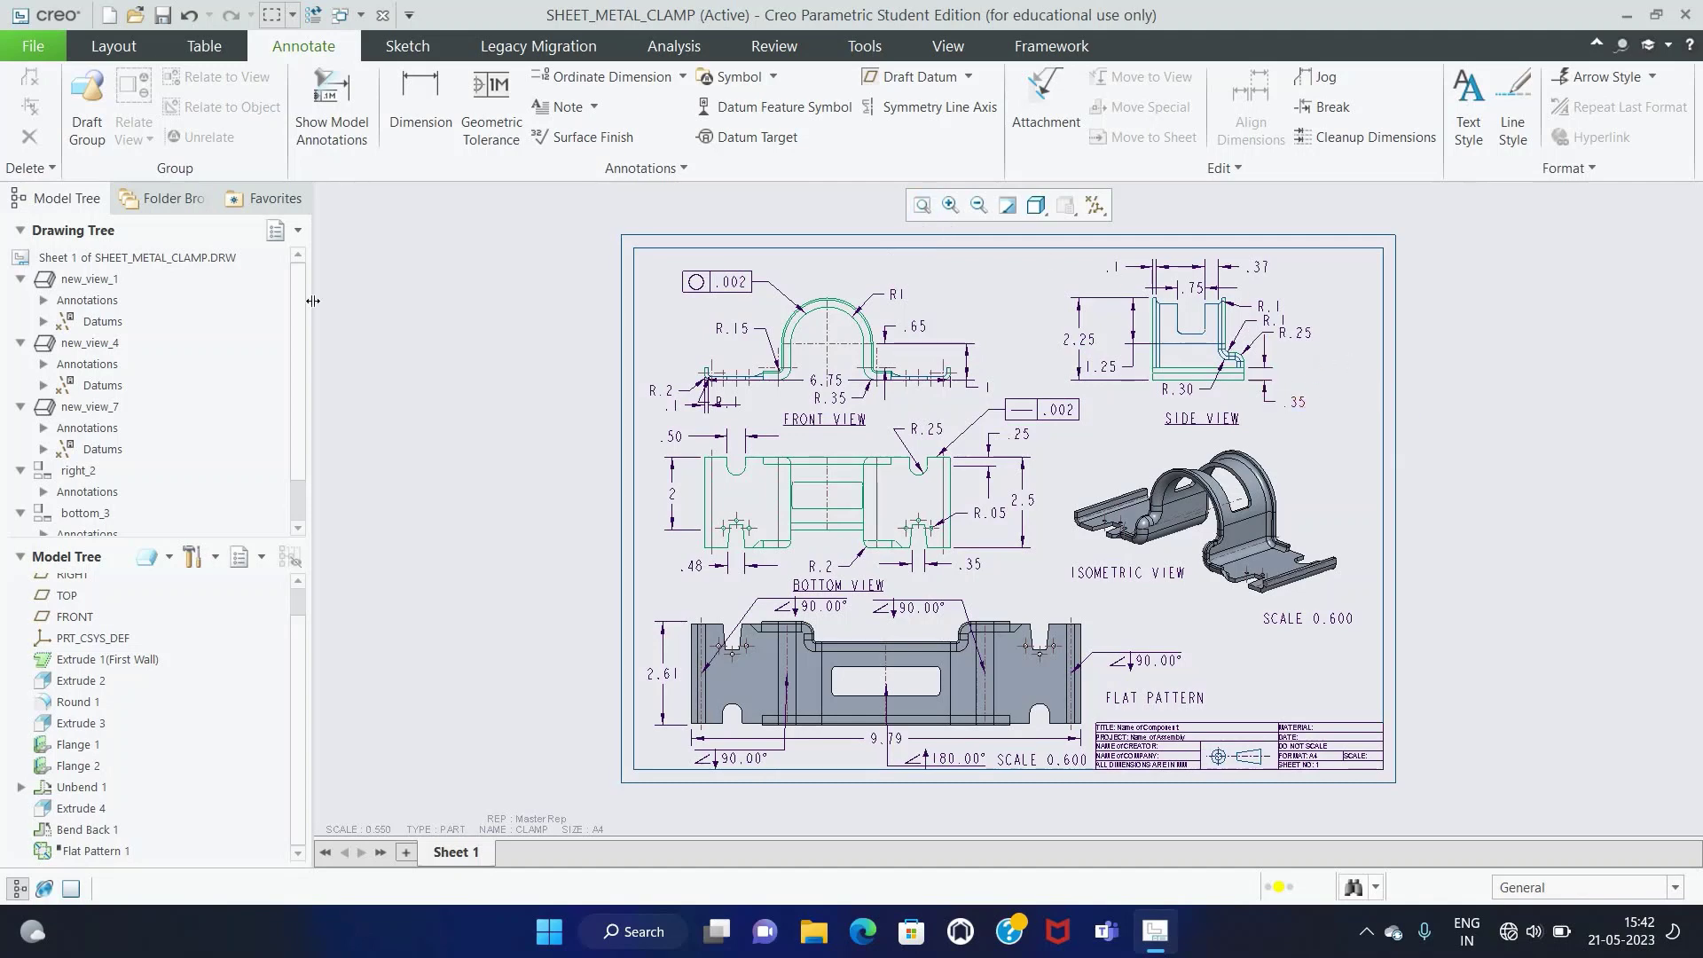
Step: Save a copy of the drawing into the Sheet Metal folder
left_click(33, 45)
mouse_move(69, 202)
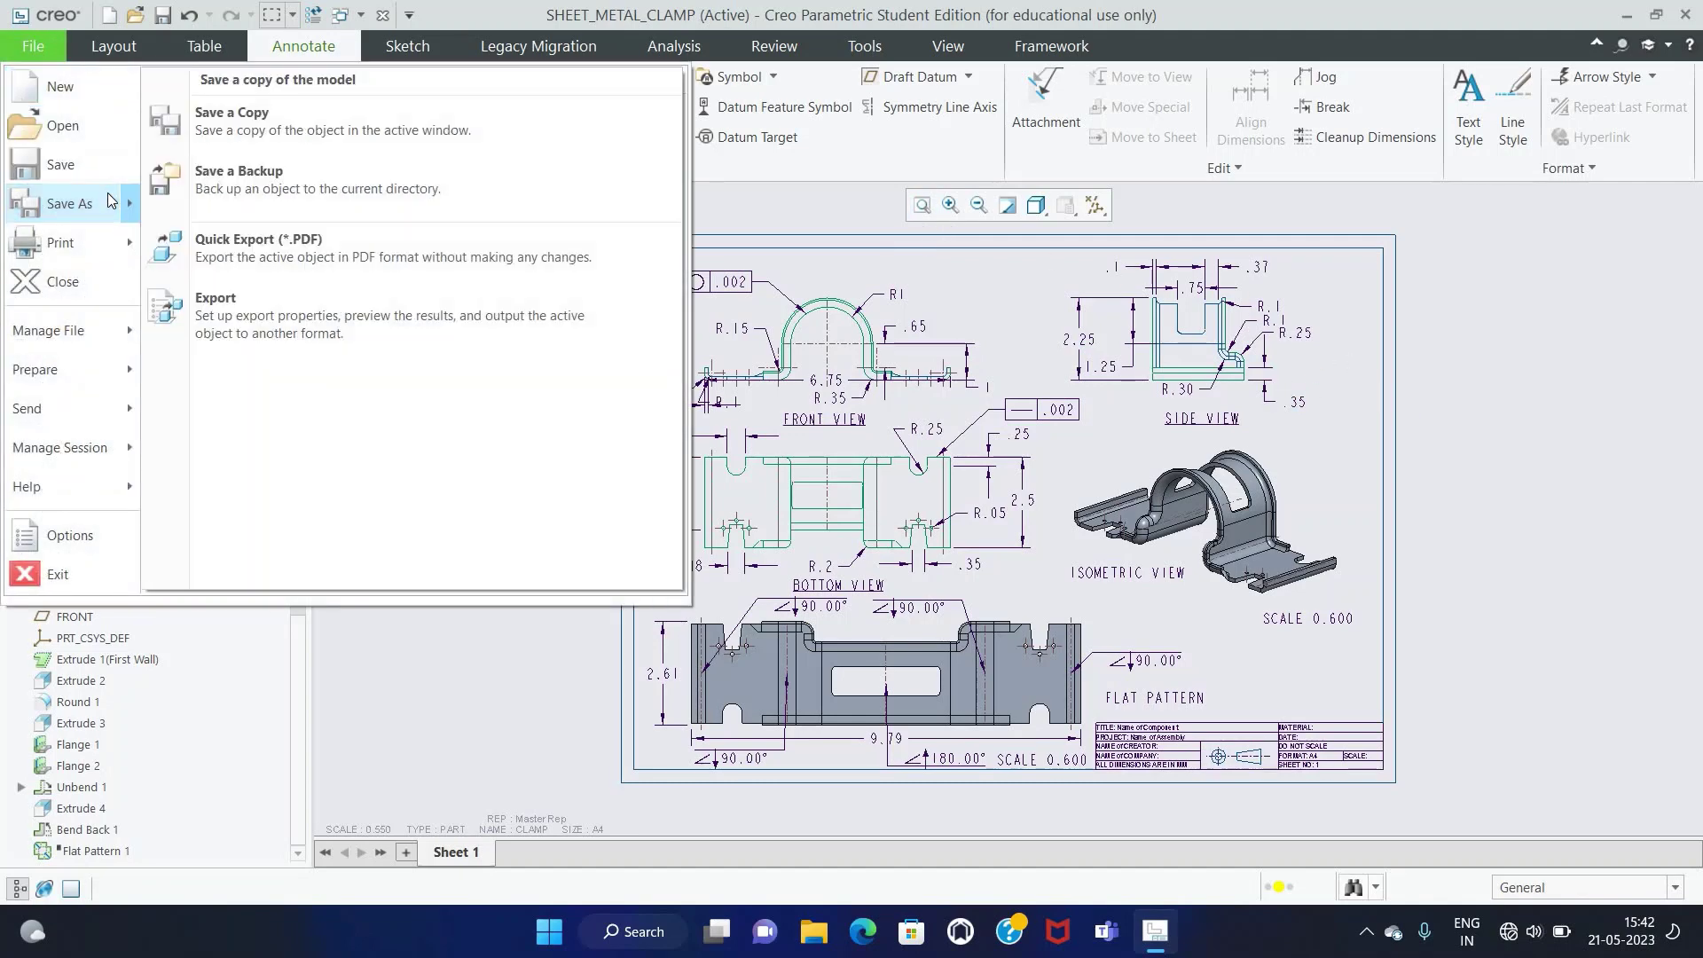
left_click(110, 200)
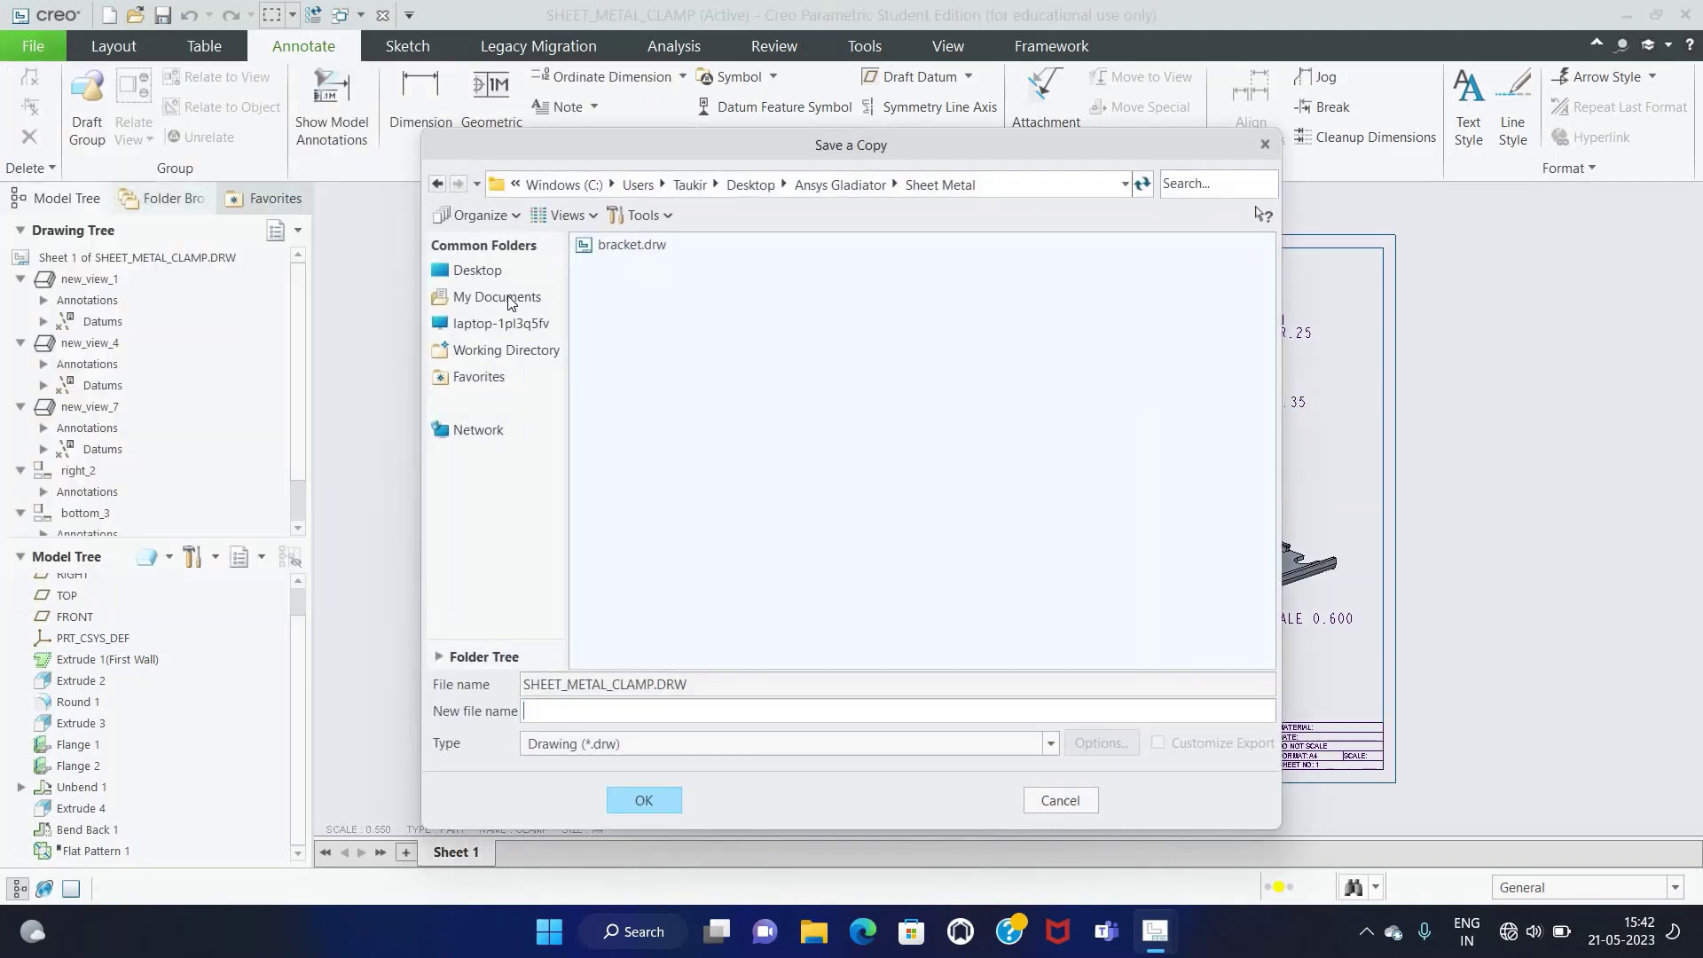
left_click(859, 193)
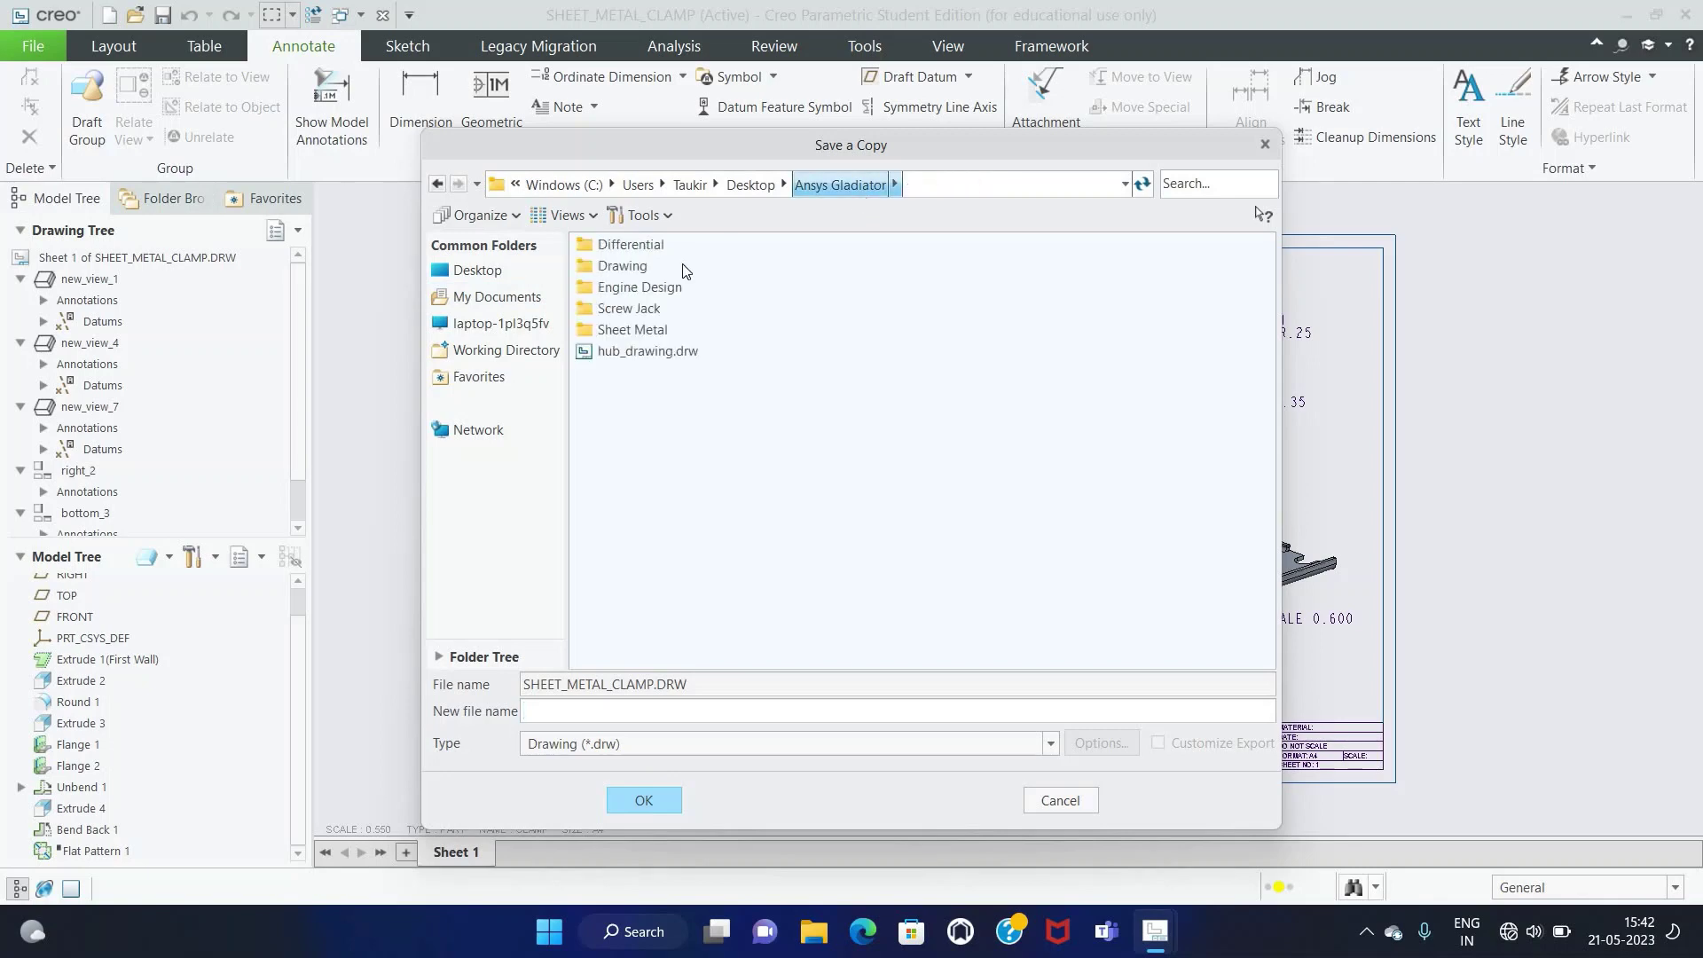
double_click(643, 331)
type("CLAMP_DRAWING")
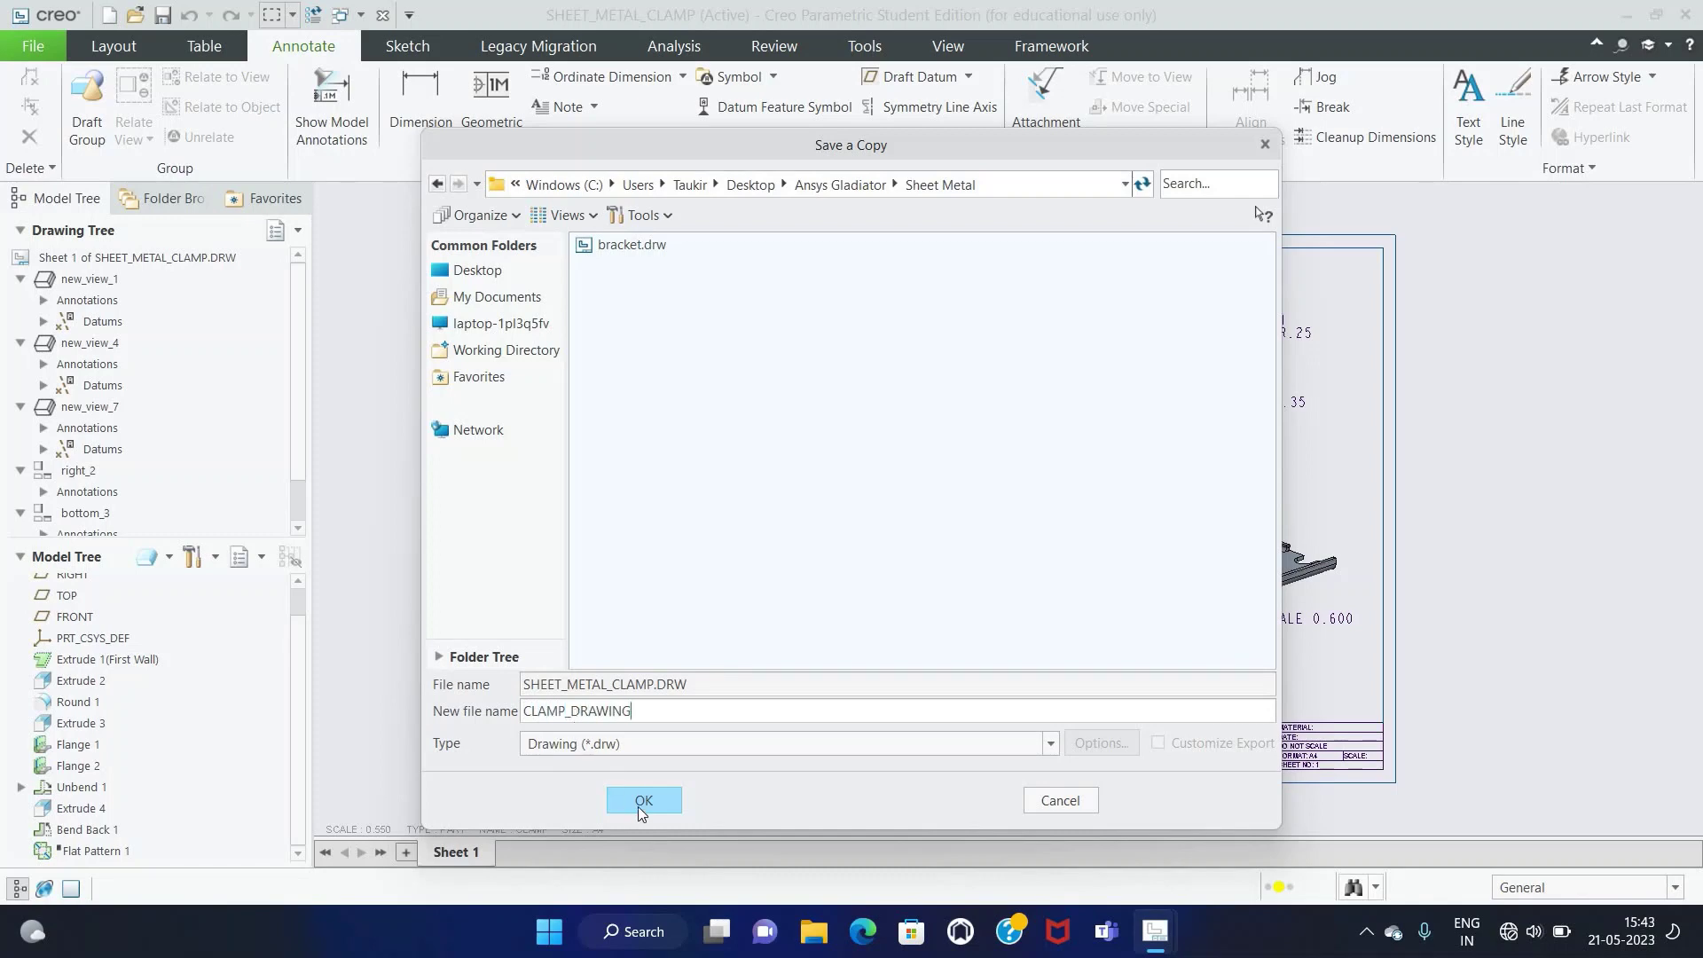
left_click(640, 803)
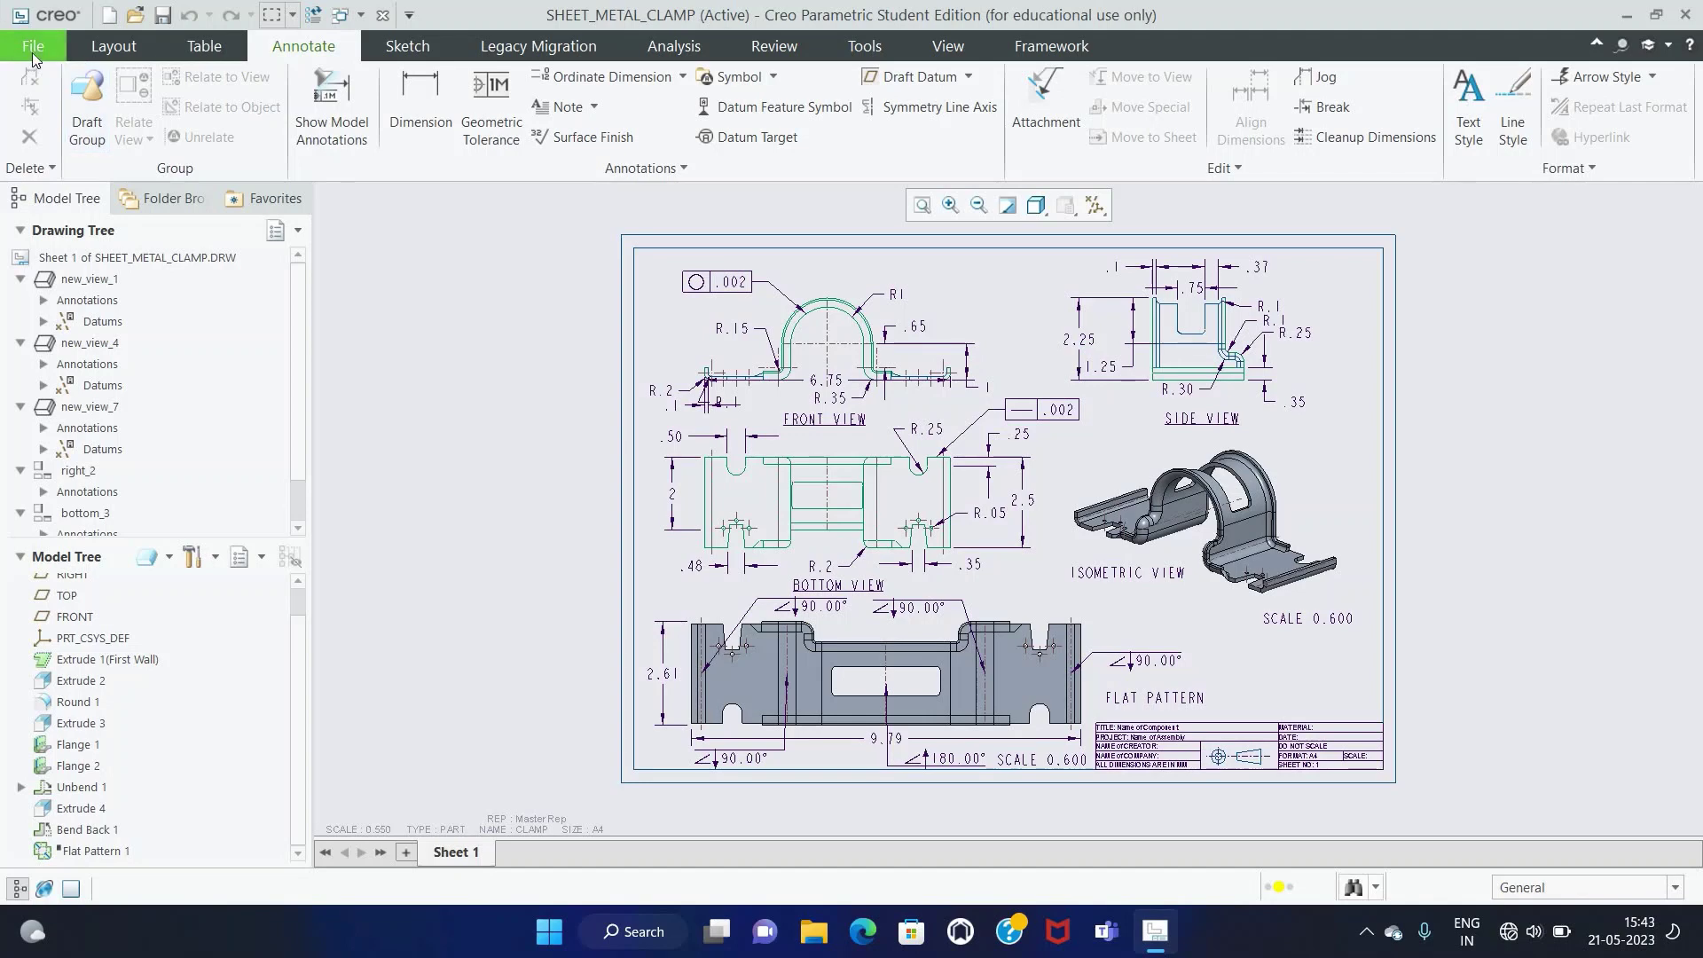
Step: Export sheet_metal_clamp as a 600 dpi grayscale PDF
left_click(32, 46)
left_click(228, 118)
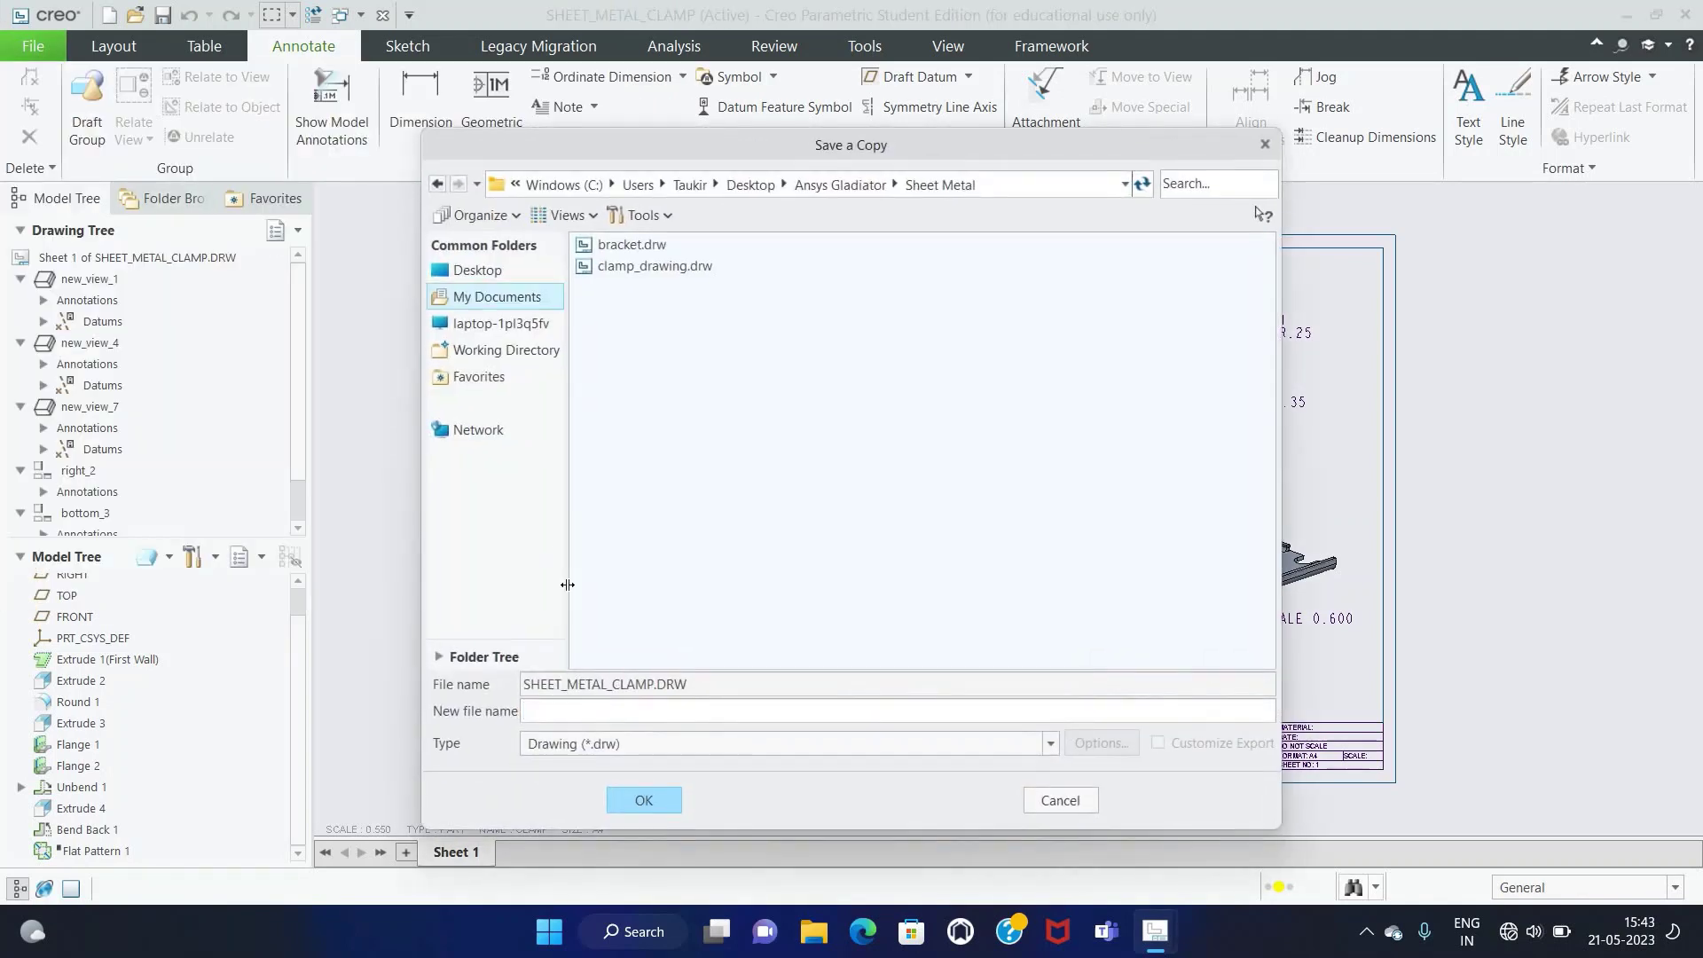
left_click(604, 745)
left_click(556, 609)
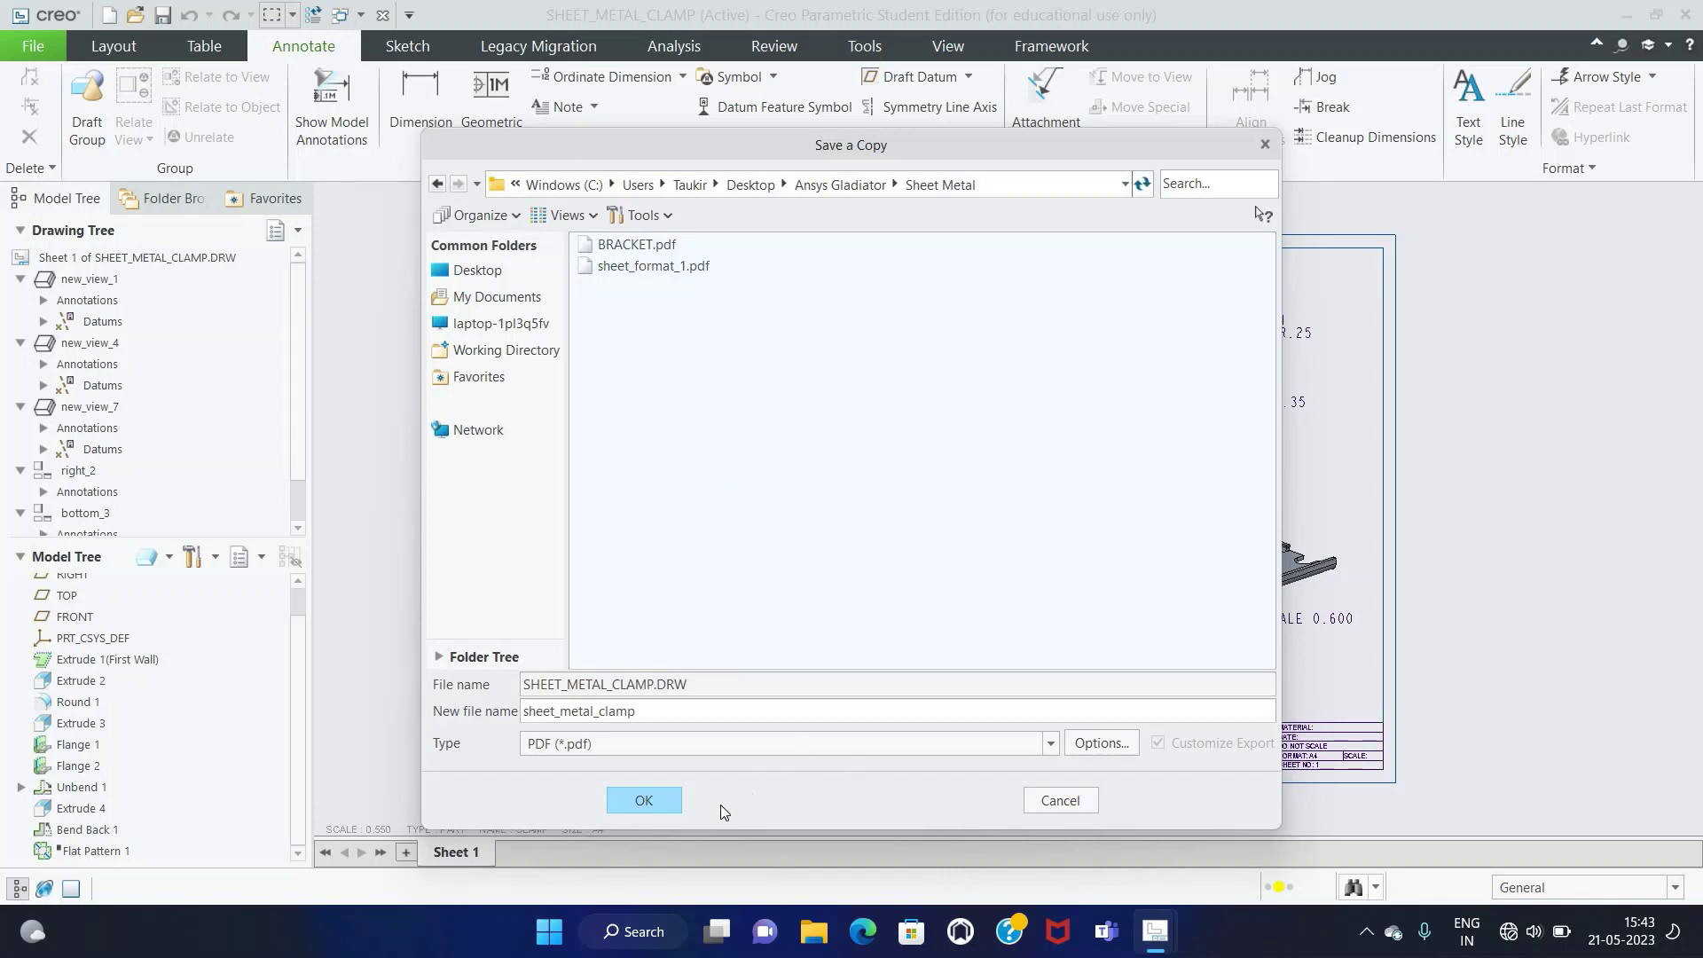
left_click(674, 798)
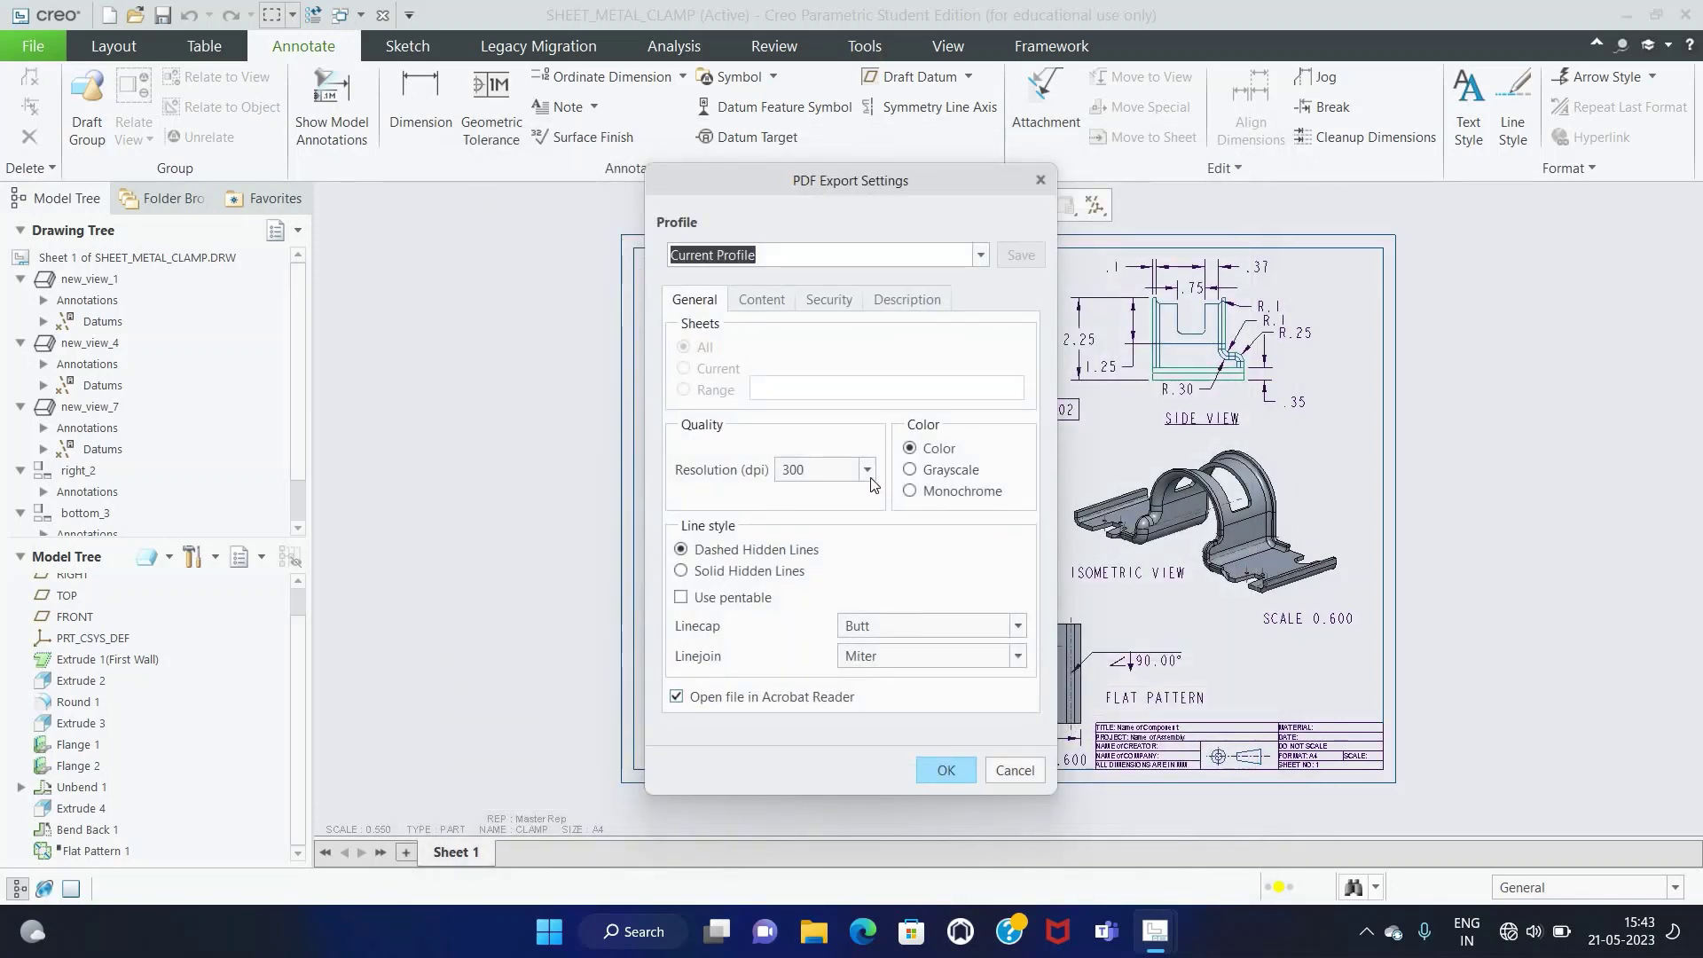
left_click(870, 471)
left_click(816, 591)
left_click(910, 469)
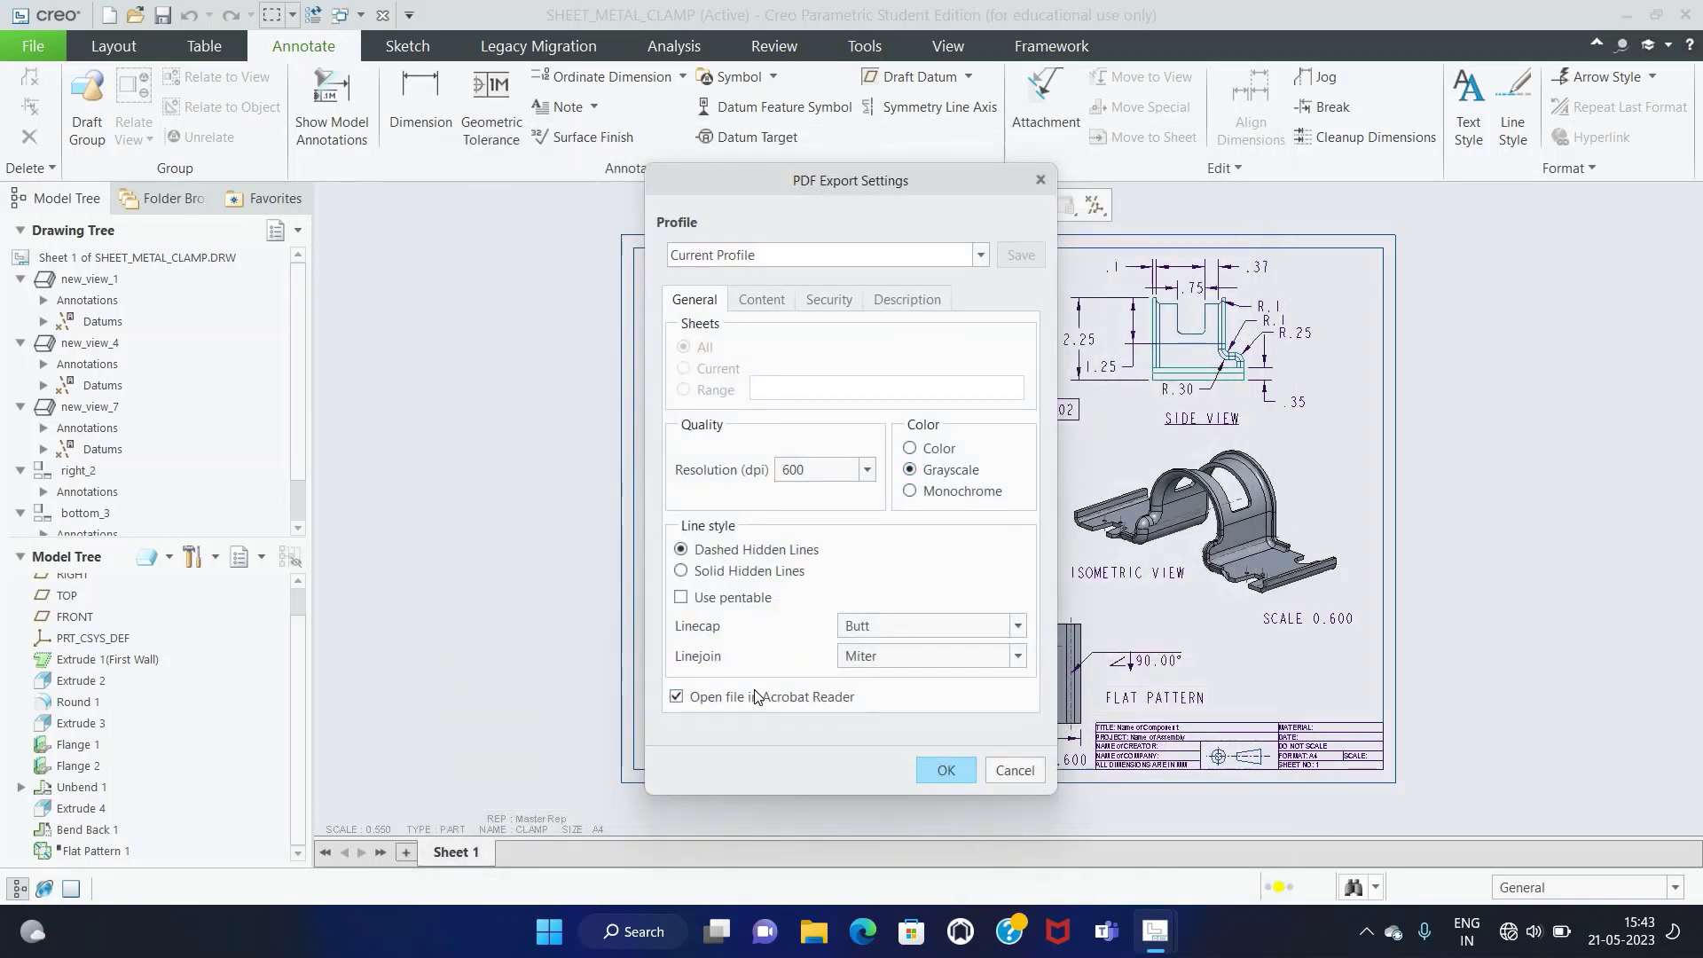
left_click(929, 772)
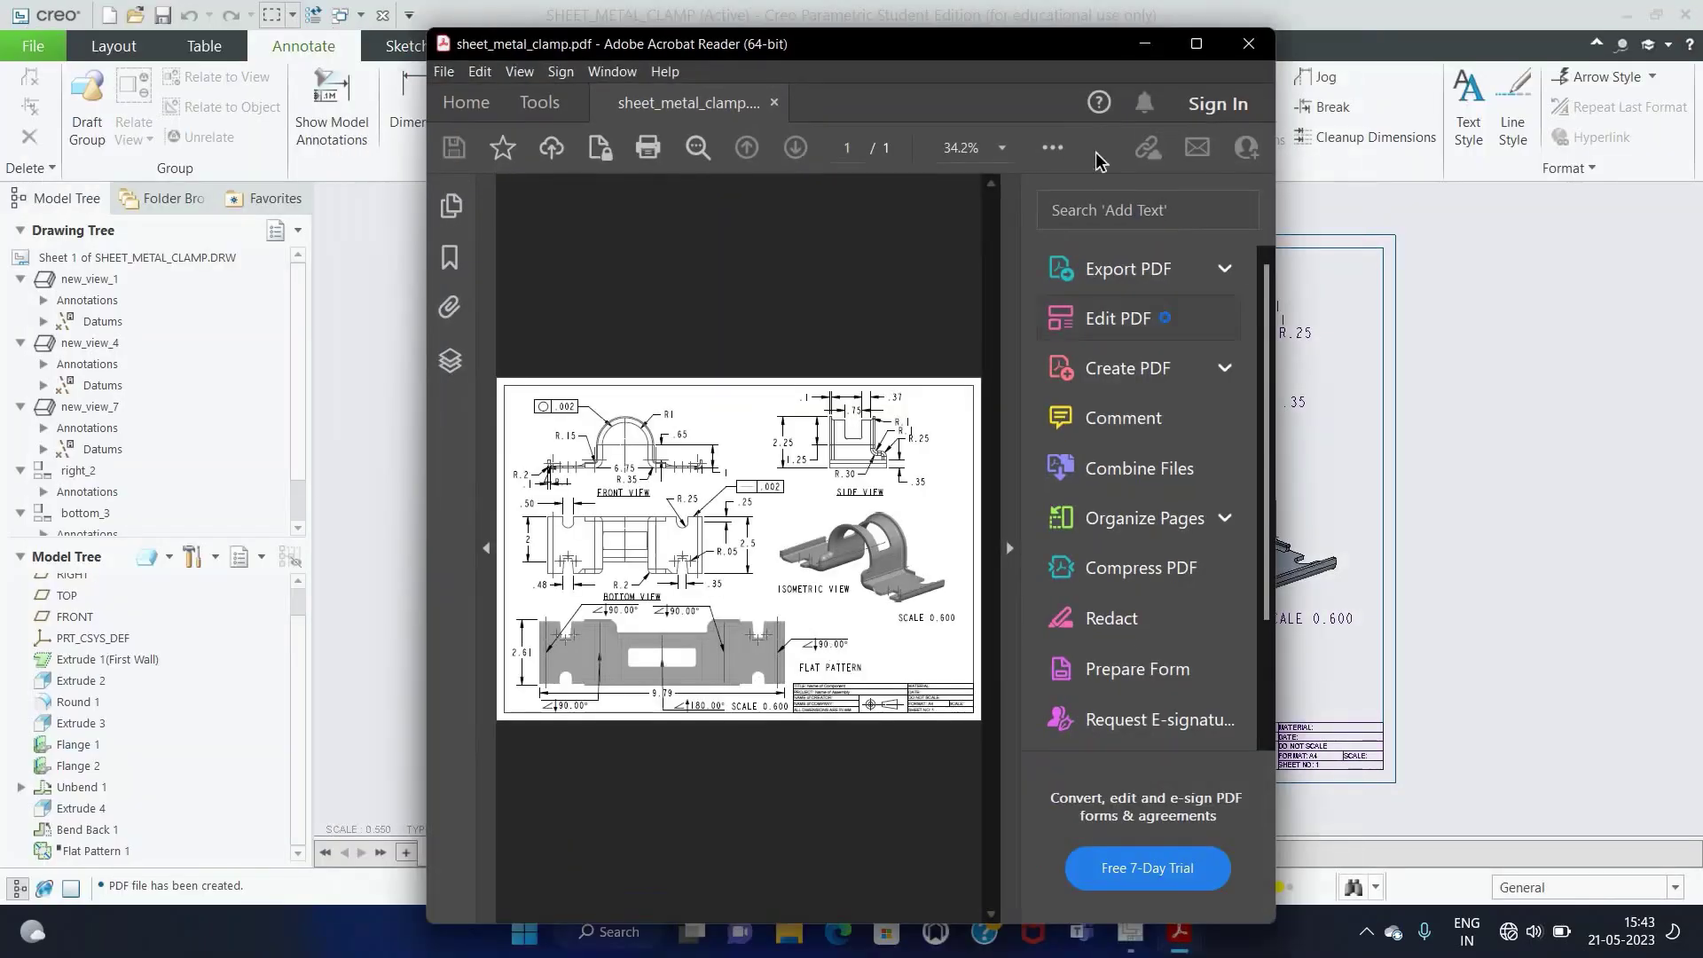
Step: Maximize Acrobat Reader to inspect the clamp PDF, then close it
left_click(1190, 41)
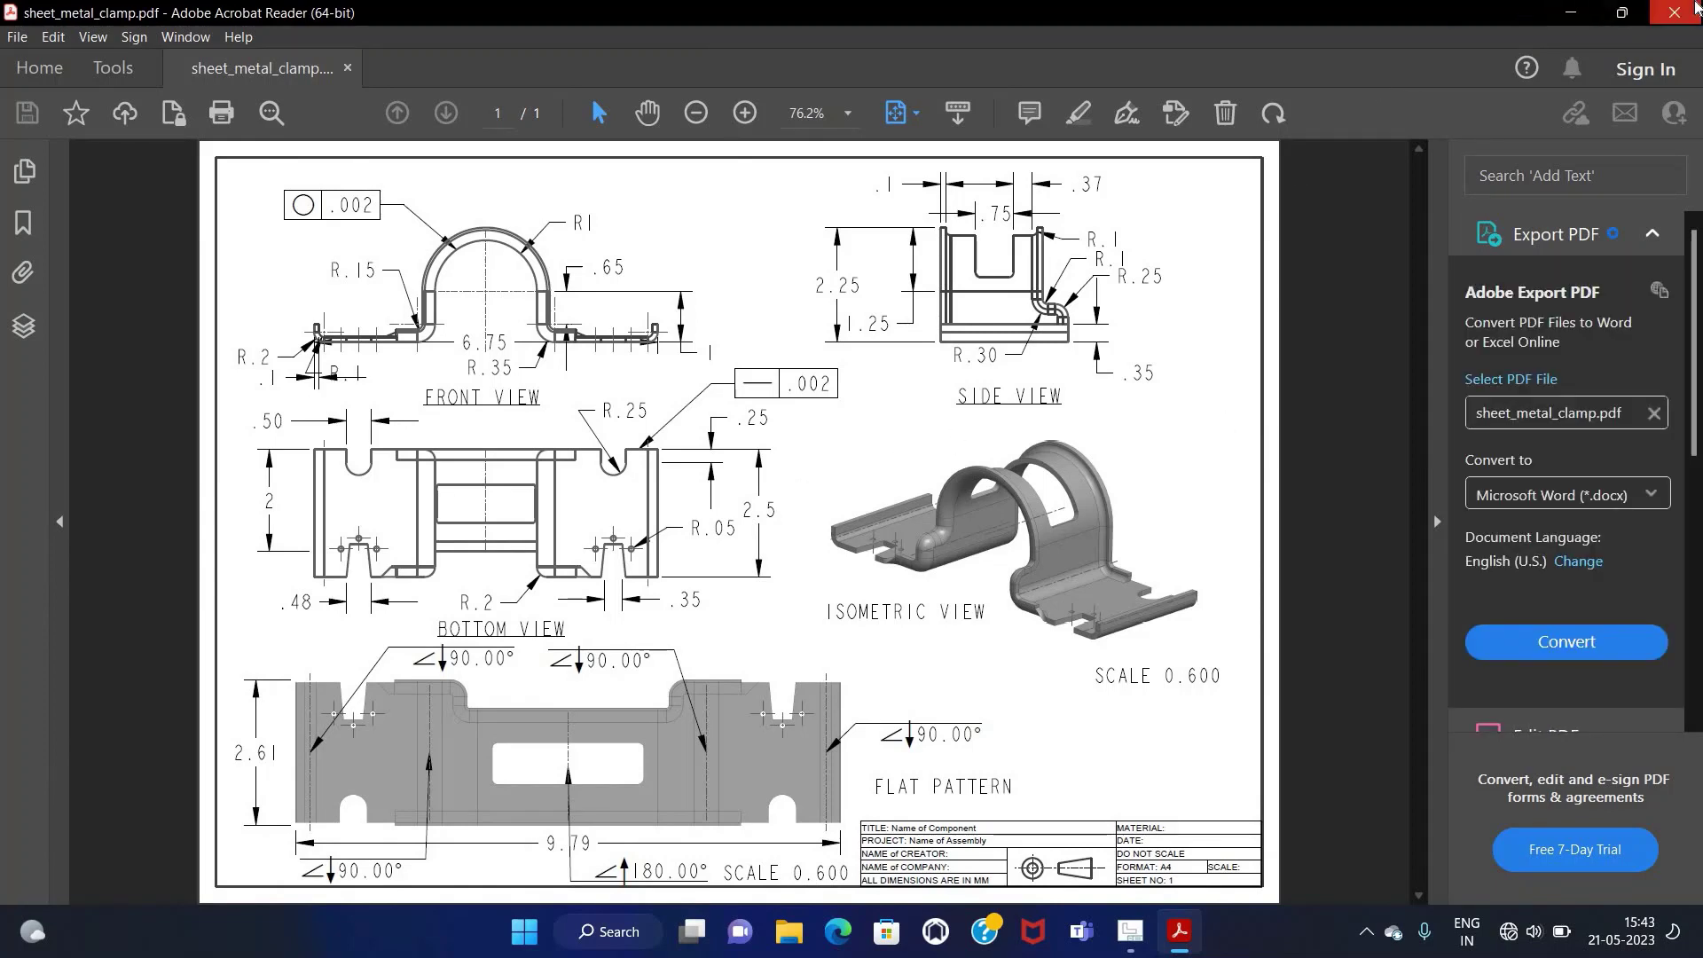
left_click(1673, 12)
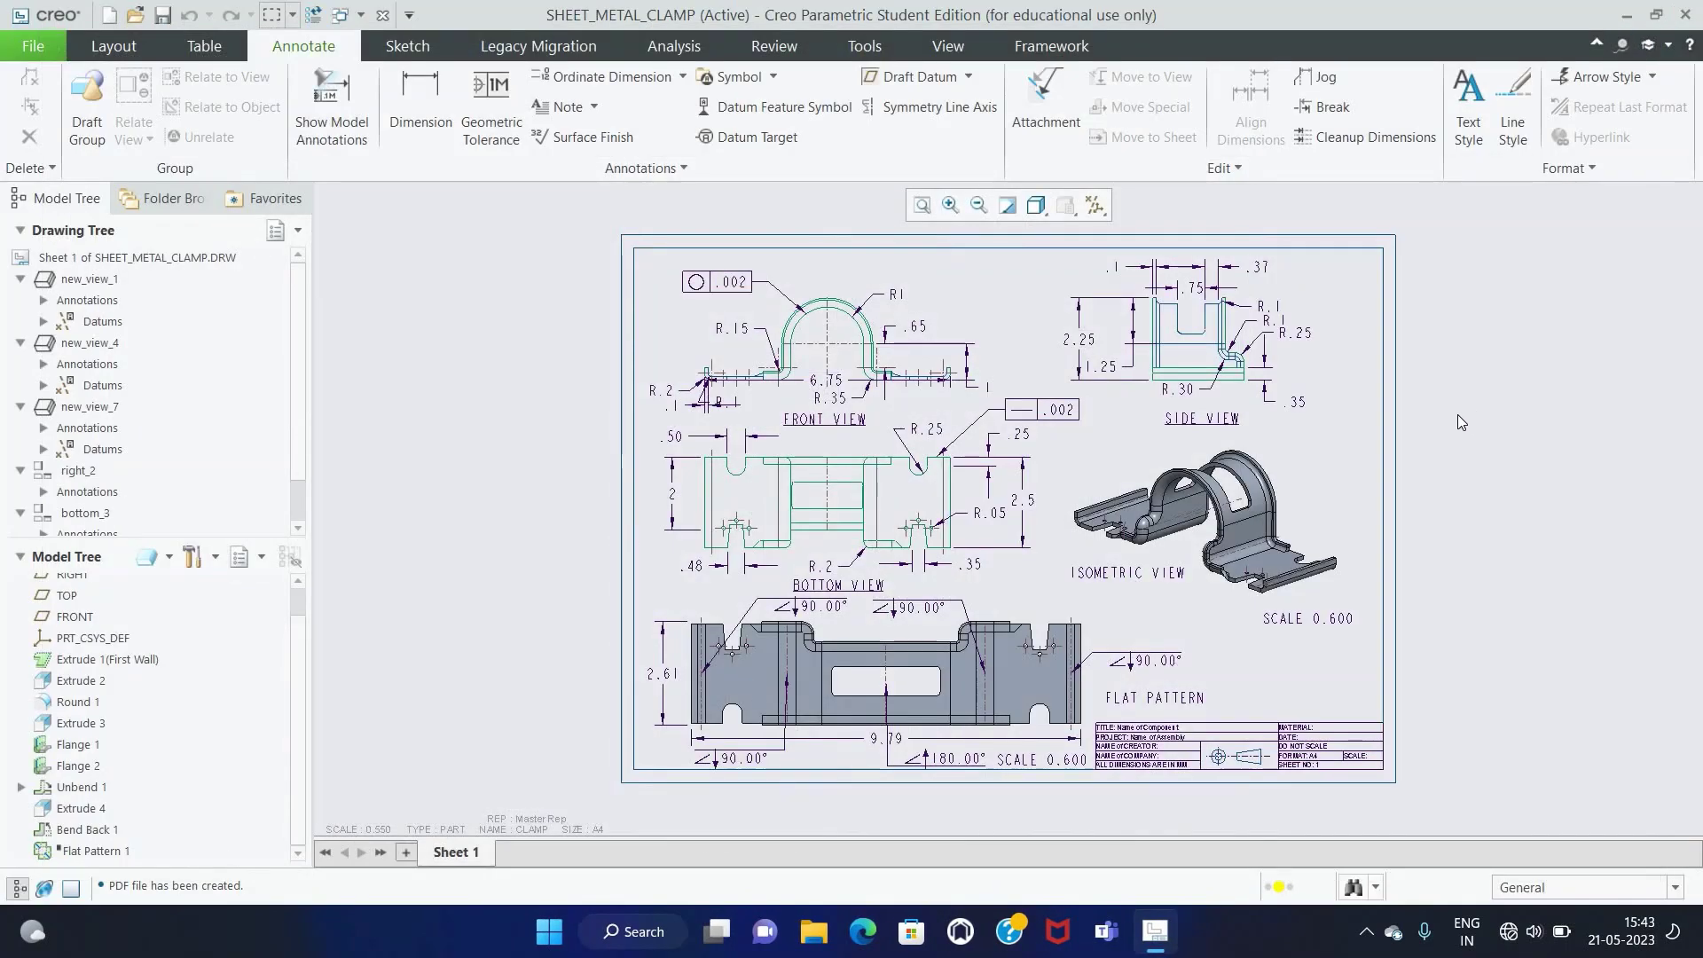
key("ctrl+s")
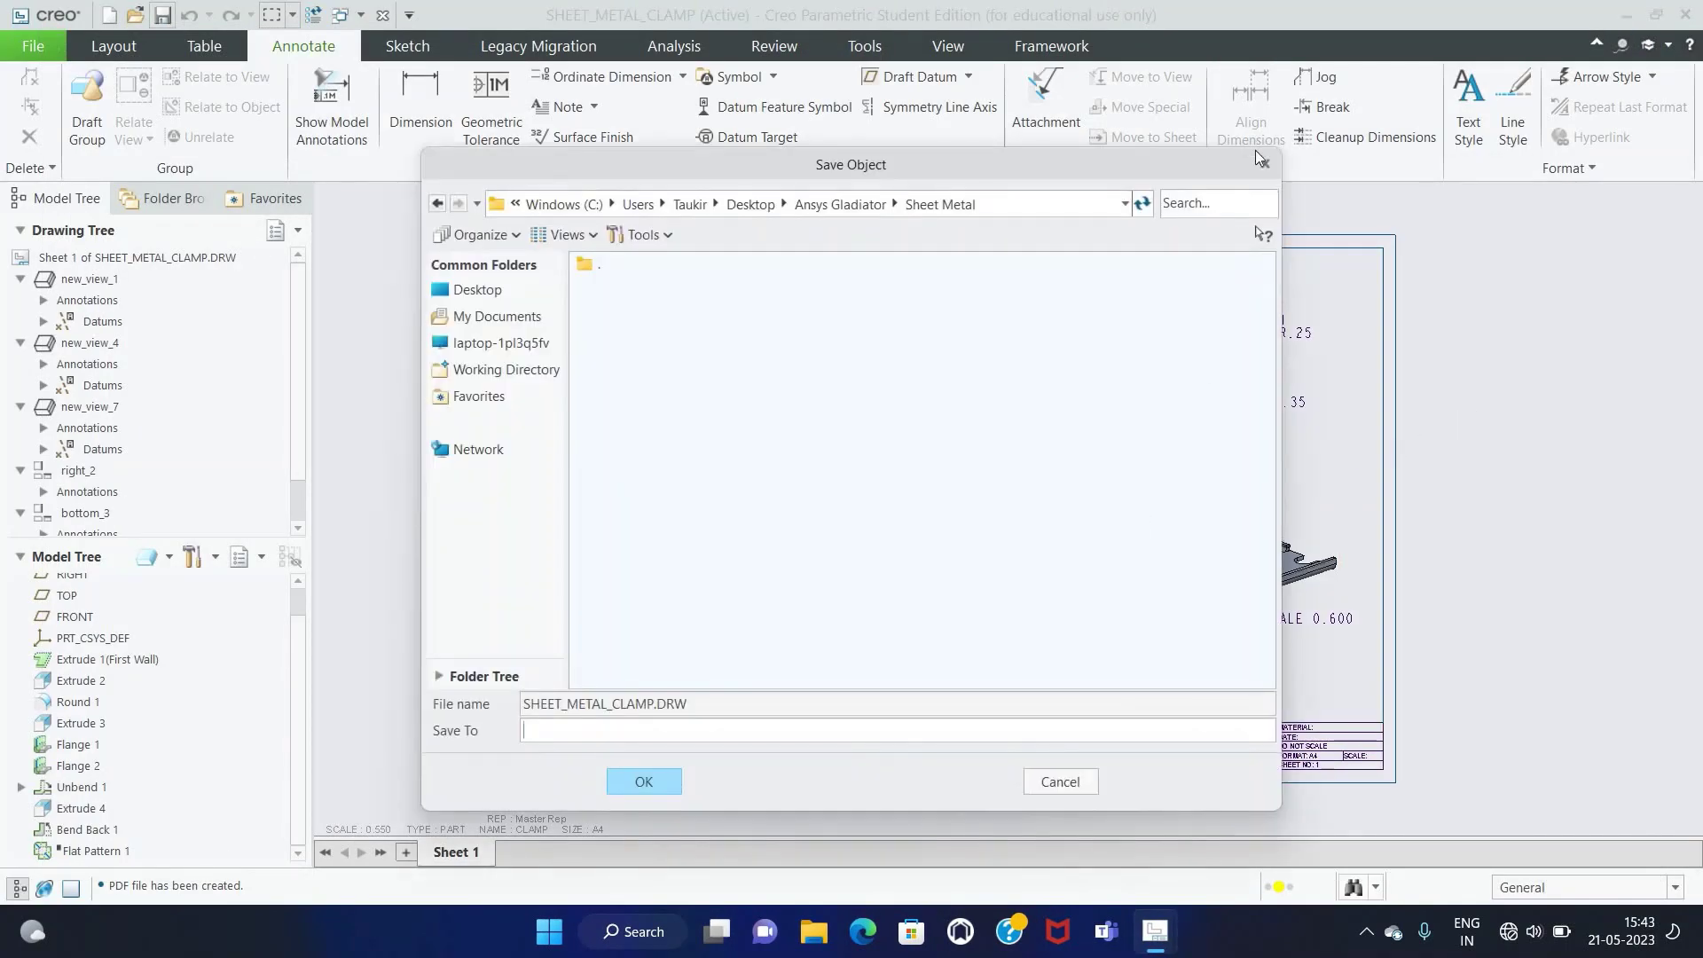
left_click(1264, 165)
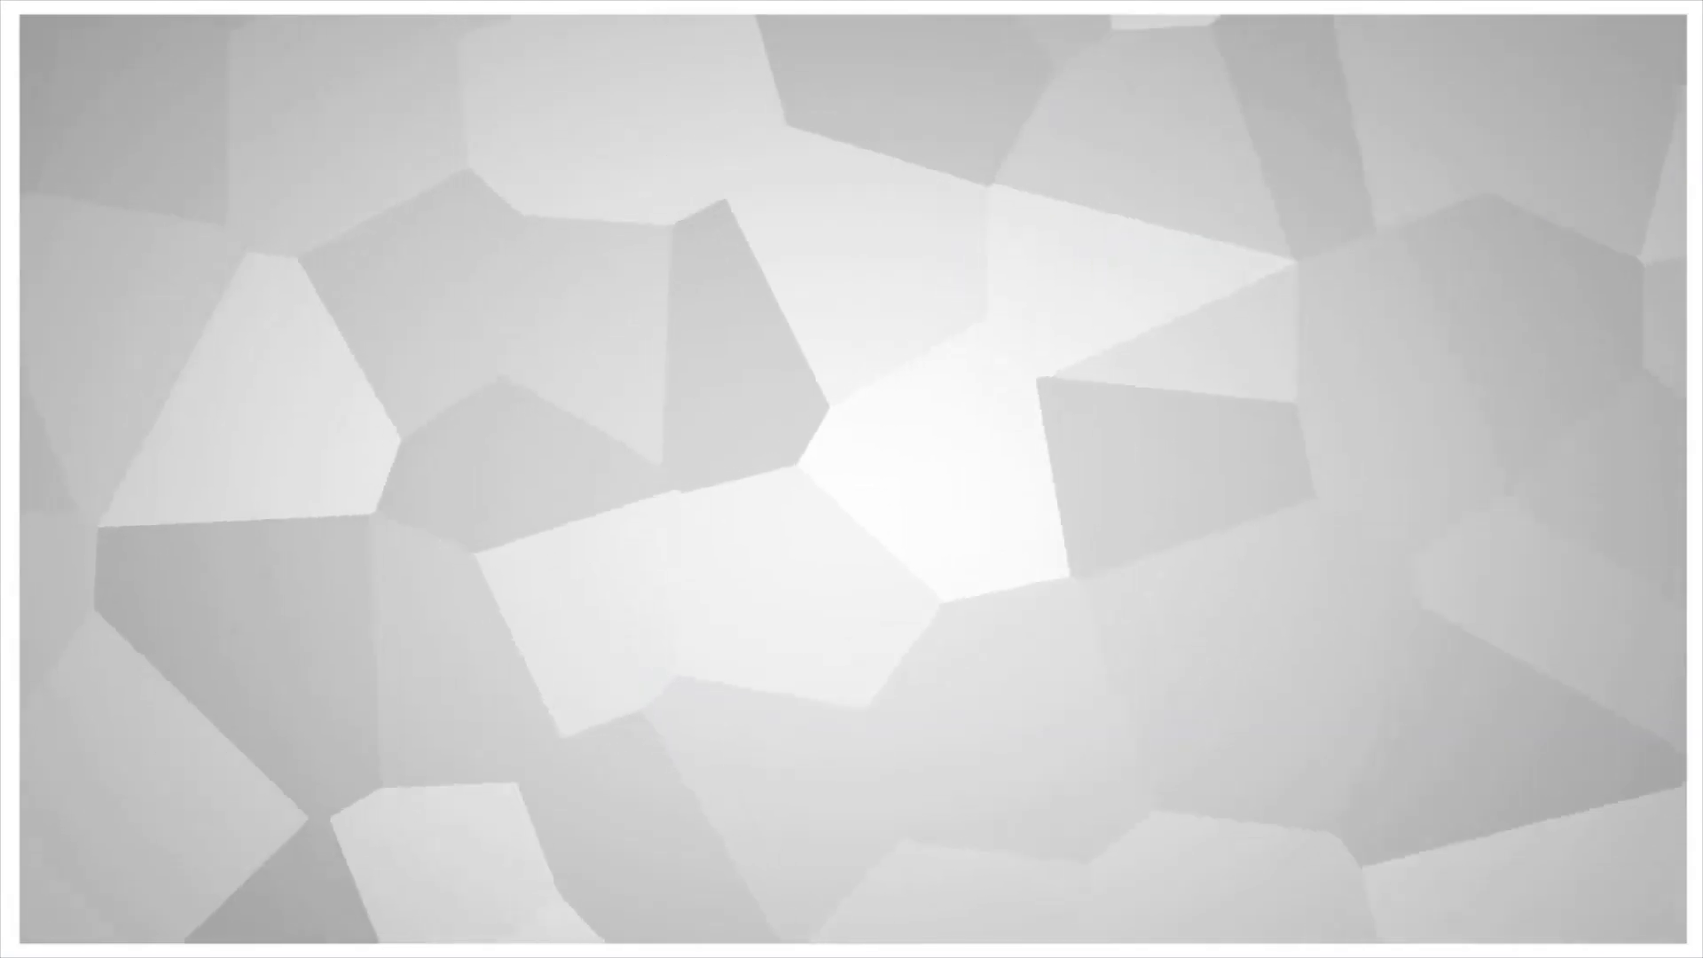